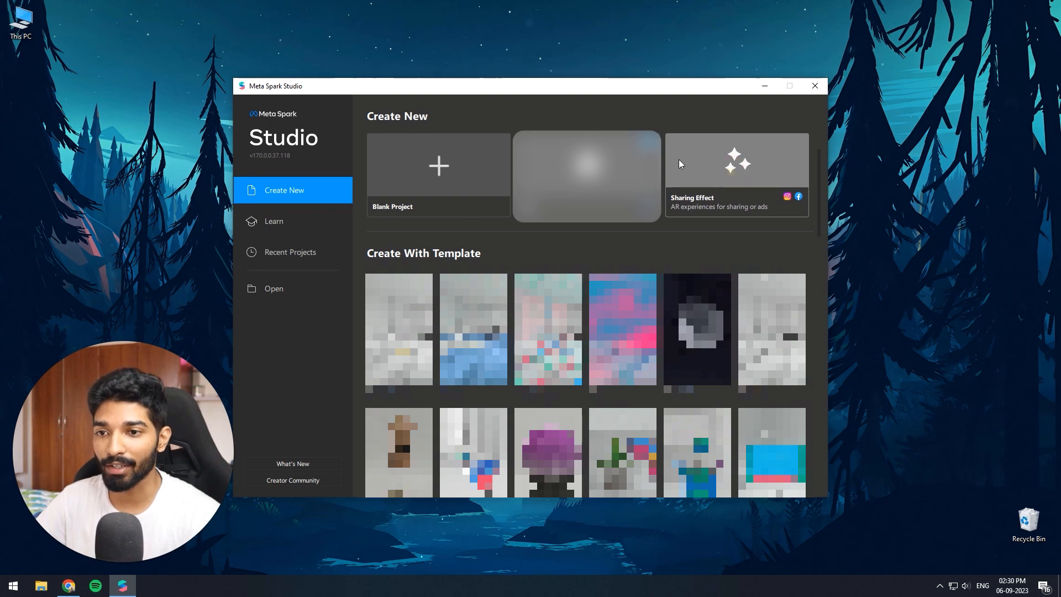
Create a new Sharing Effect project, maximize its window and enlarge the camera preview.
key(alt+F4)
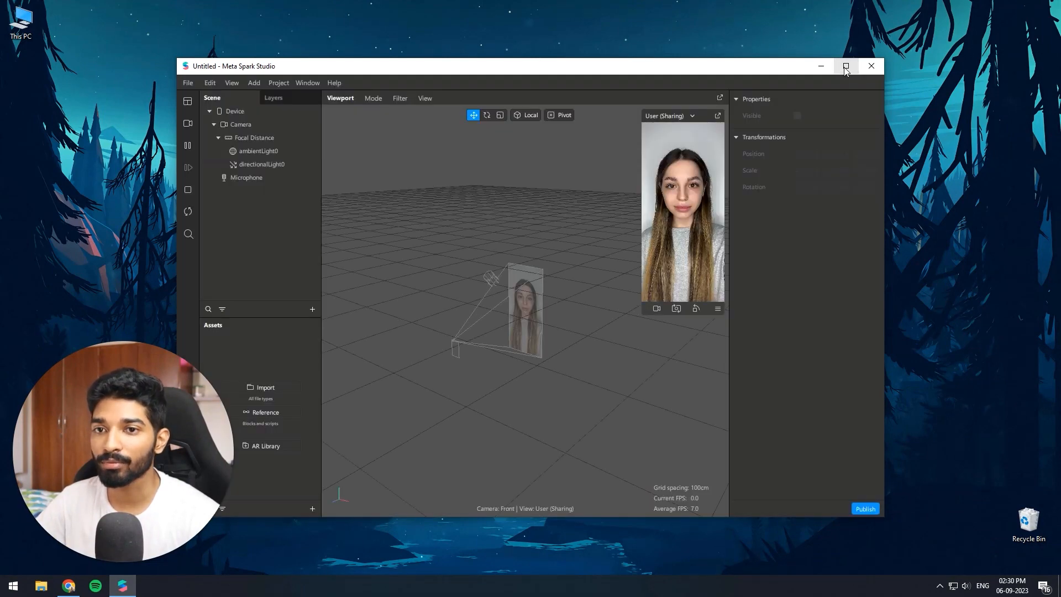
click(845, 66)
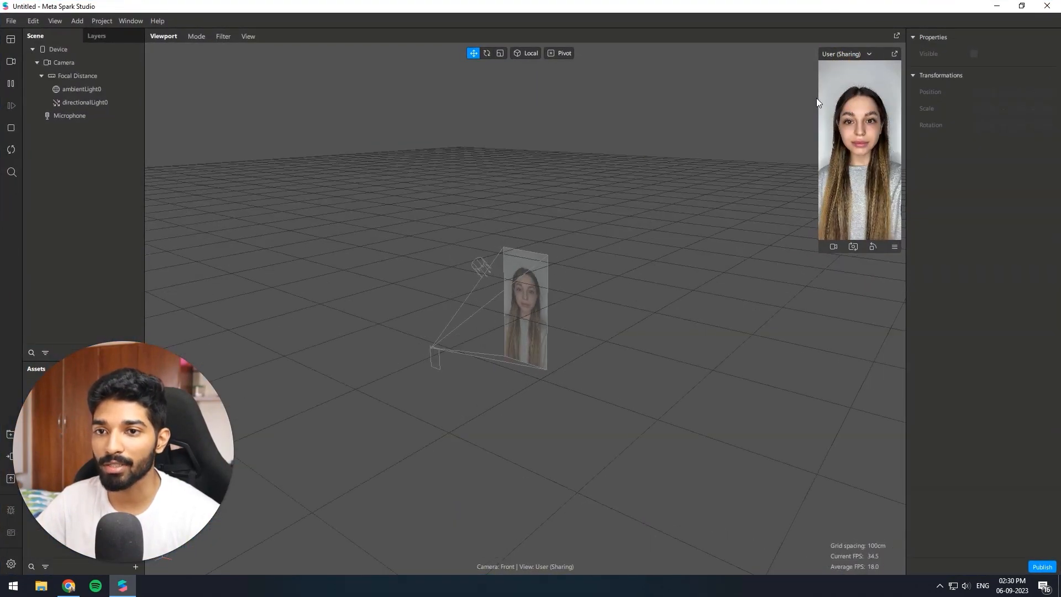
drag(819, 101, 789, 101)
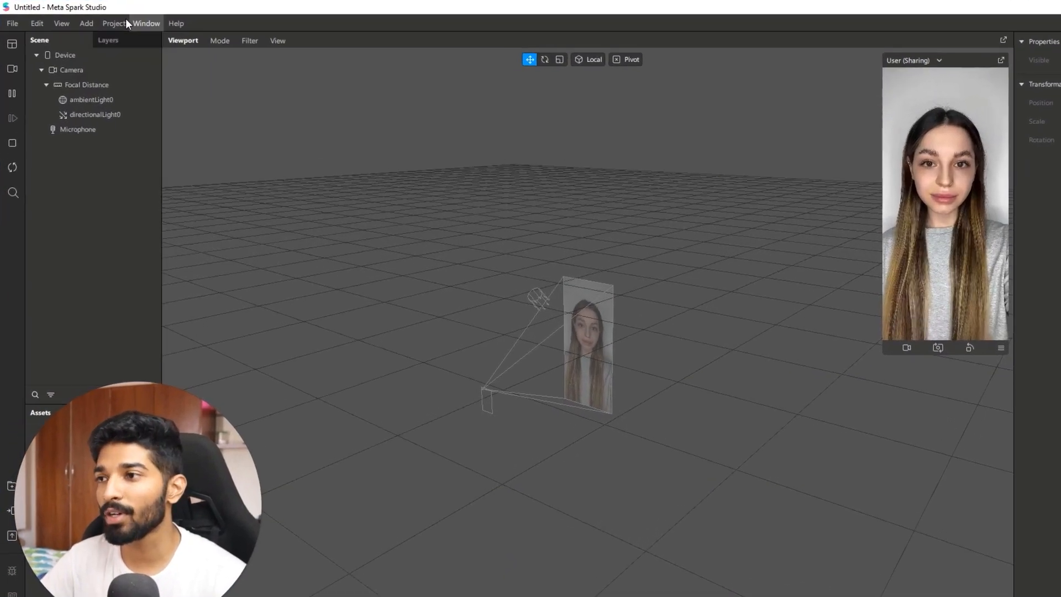
Remove Facebook from the project's Sharing Effect experiences, leaving Instagram with the Camera option.
click(115, 23)
click(126, 39)
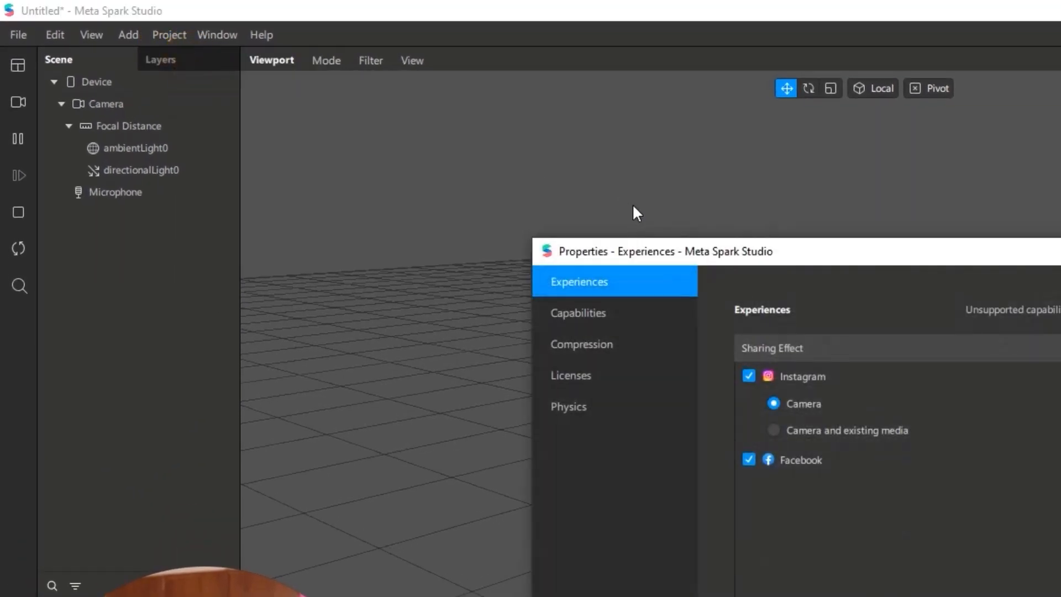
drag(817, 260, 961, 230)
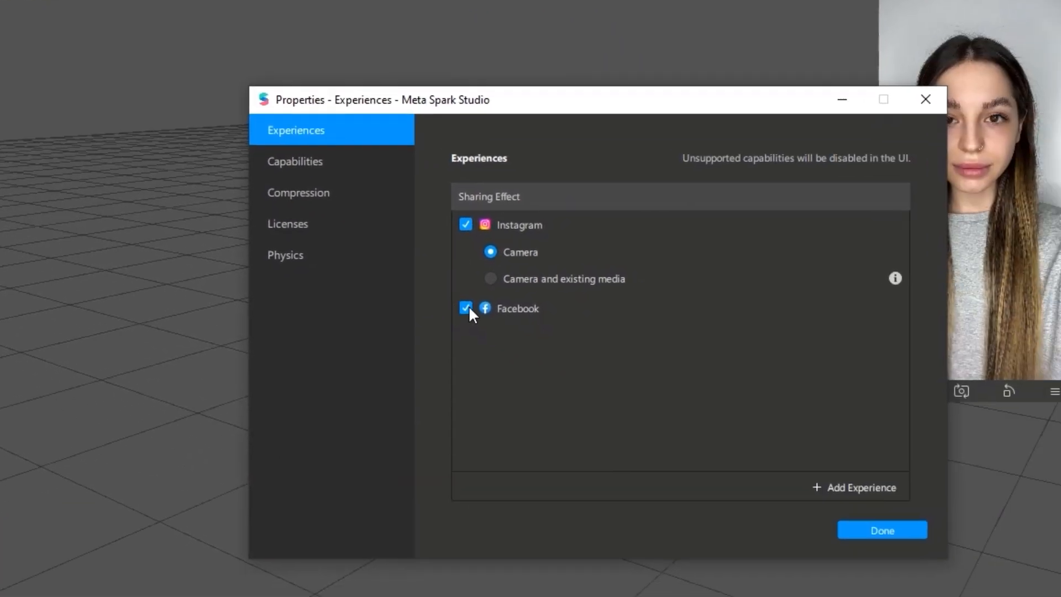
click(894, 431)
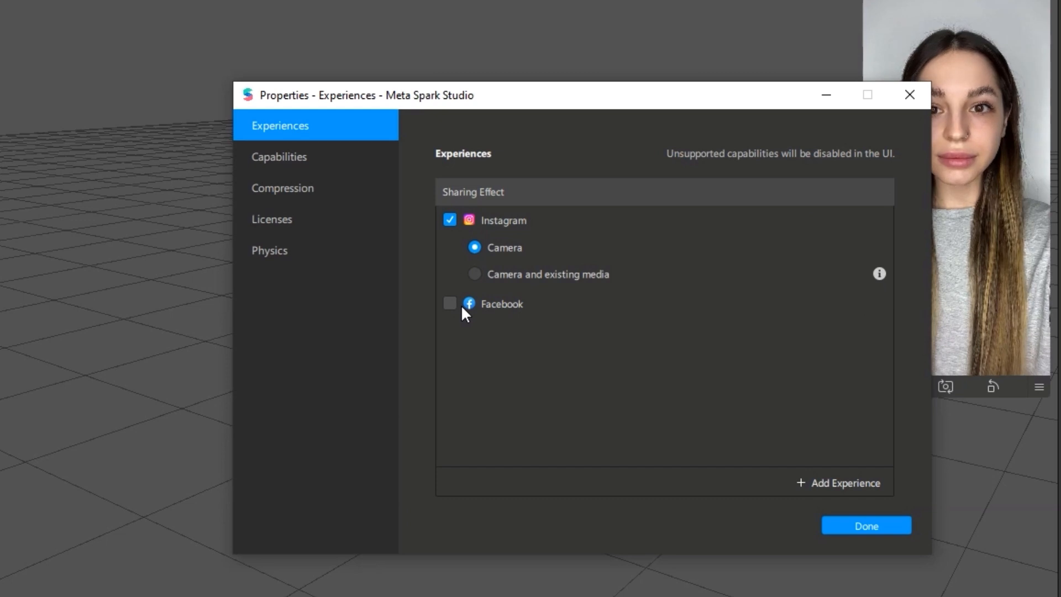
Set the project's default compression method to None and the automatic compression quality to 100%, and apply the properties.
click(354, 156)
click(356, 186)
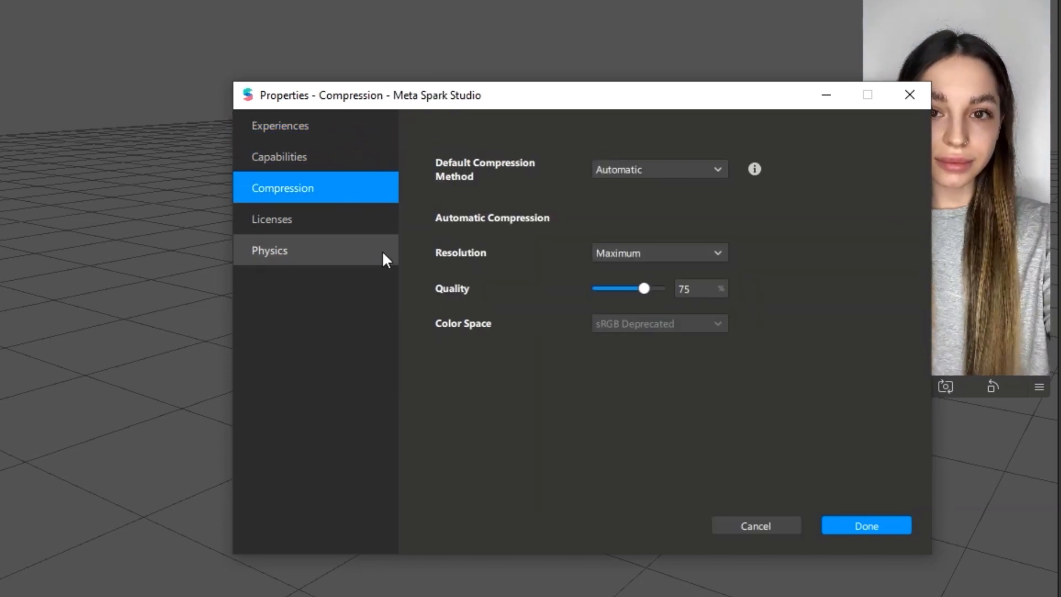
click(648, 170)
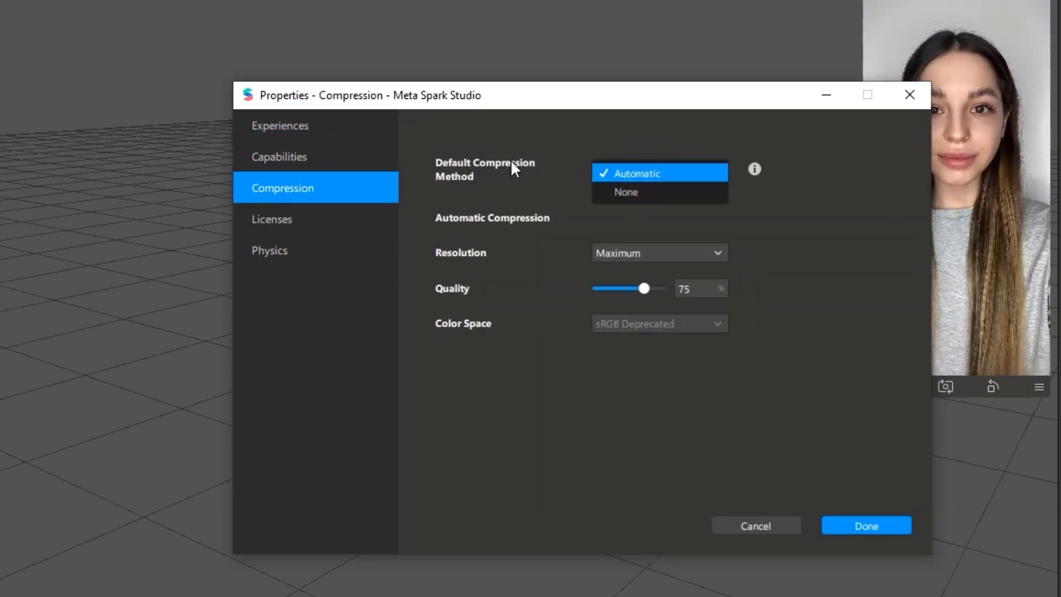
click(663, 191)
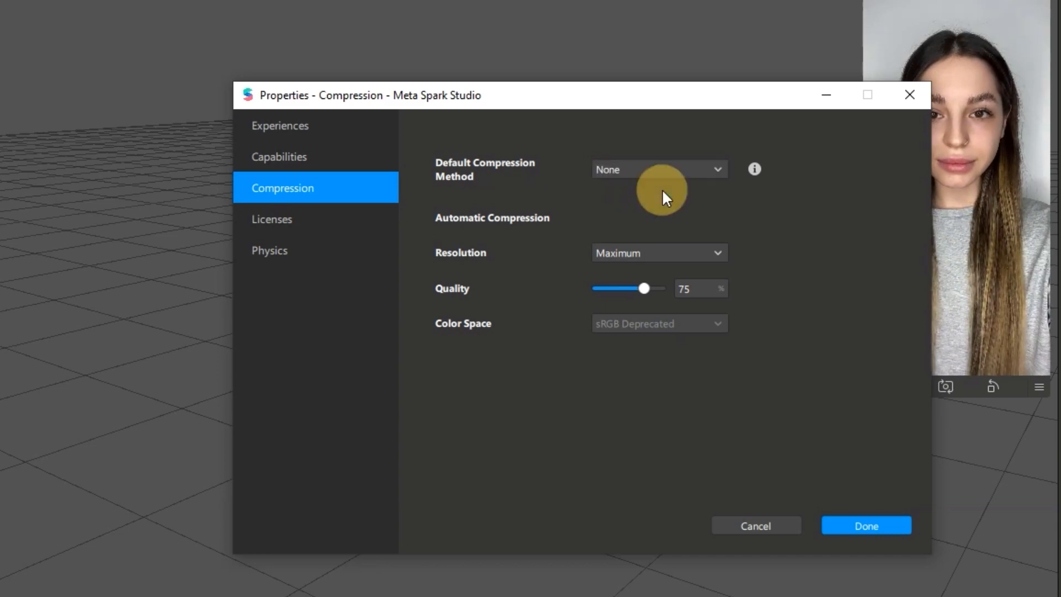
drag(642, 288, 798, 297)
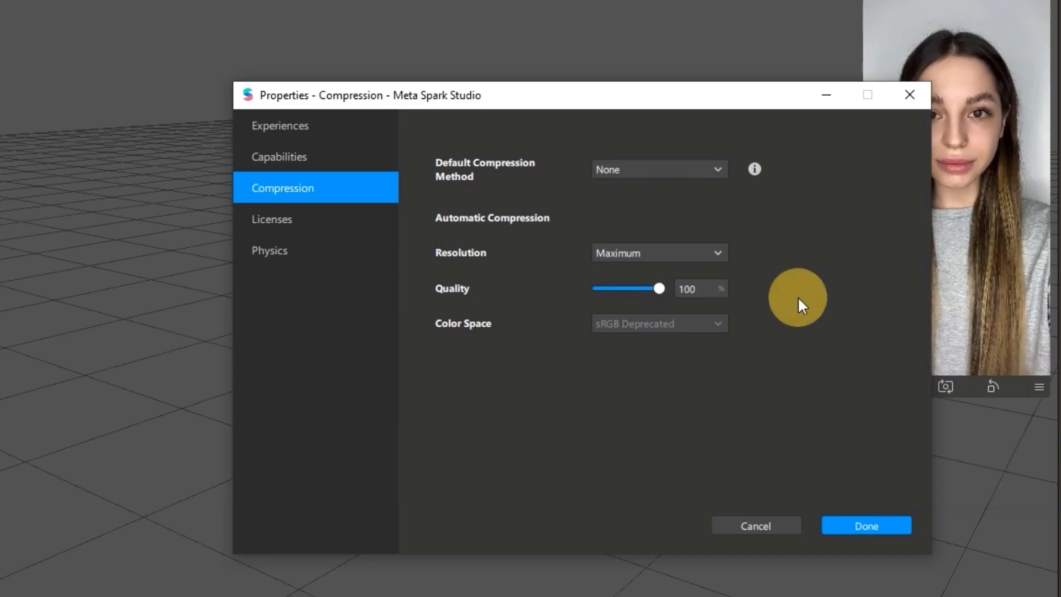
click(865, 526)
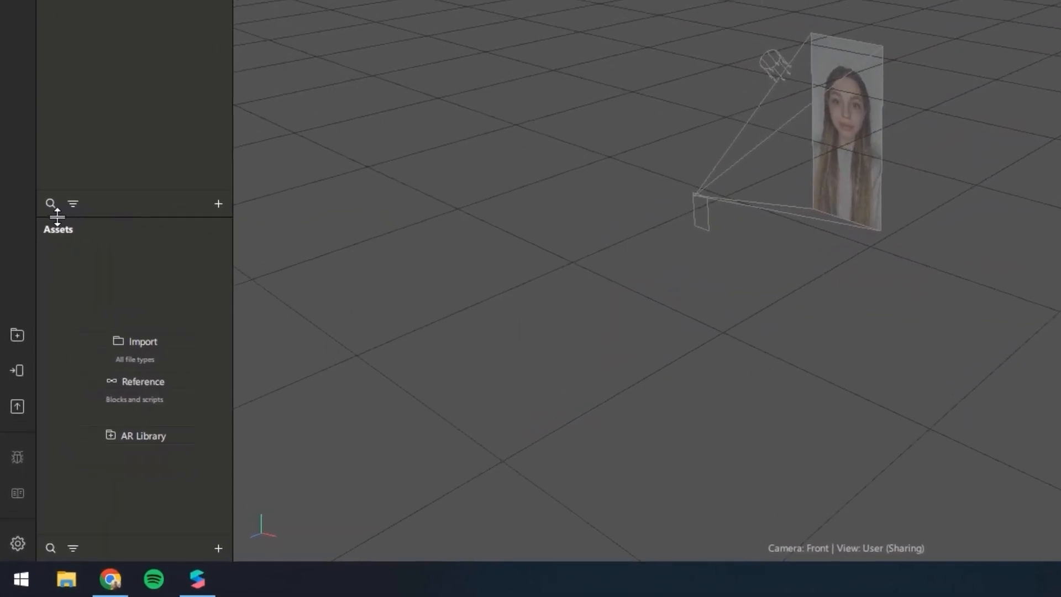
Import Unicorn model.fbx from the 3D folder inside Unicorn Tutorial's Assets, keeping its name.
click(166, 340)
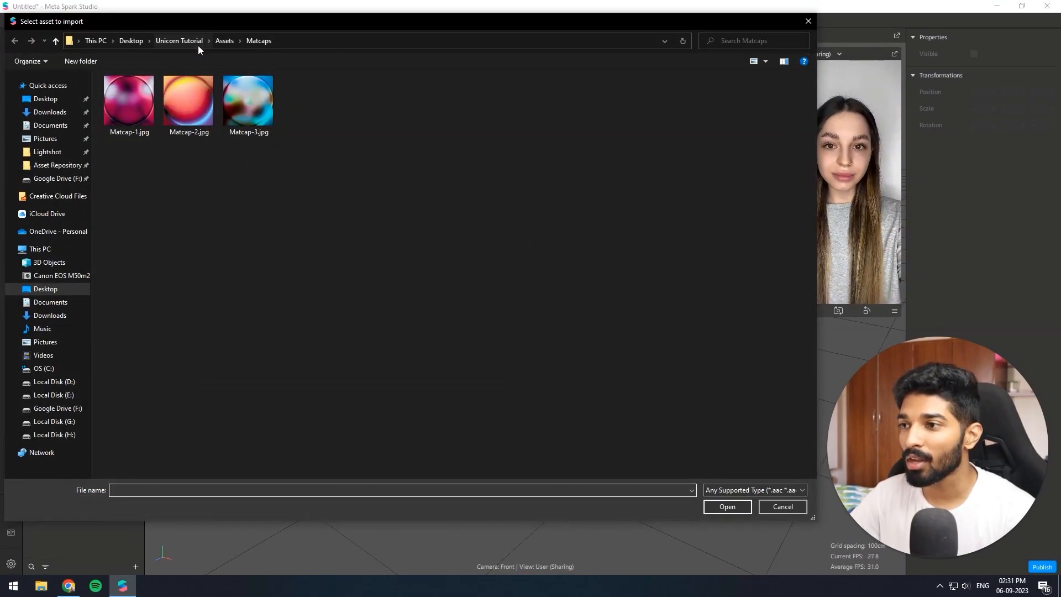
click(223, 40)
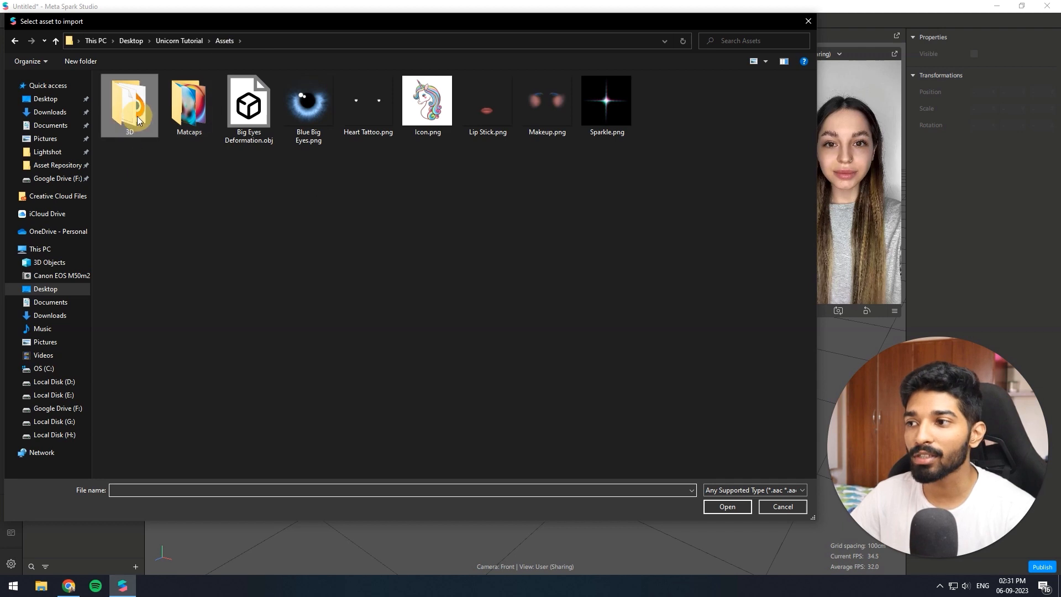
double_click(139, 120)
click(161, 94)
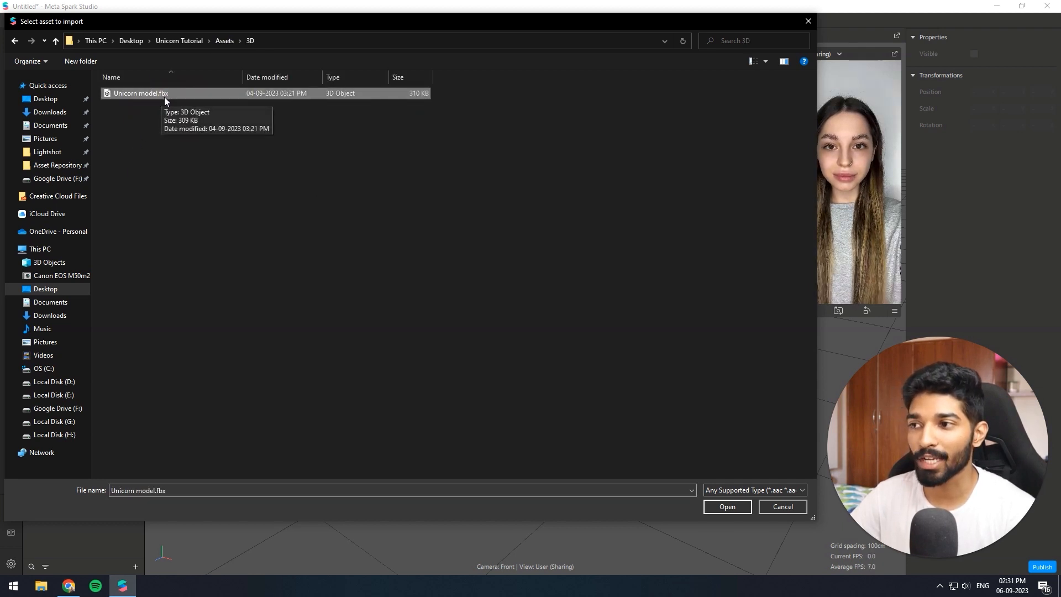
click(728, 506)
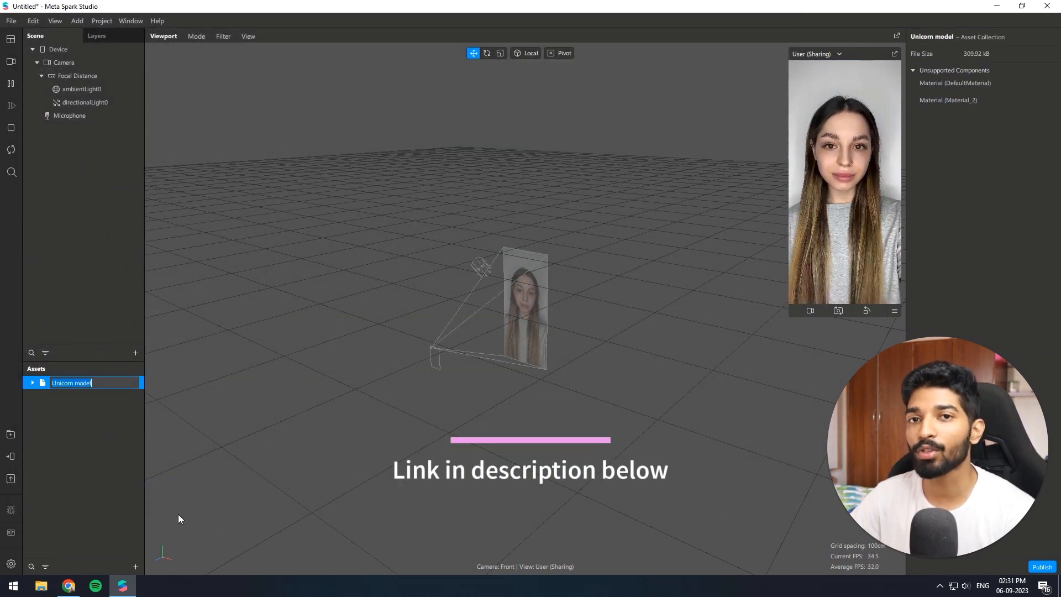
click(102, 456)
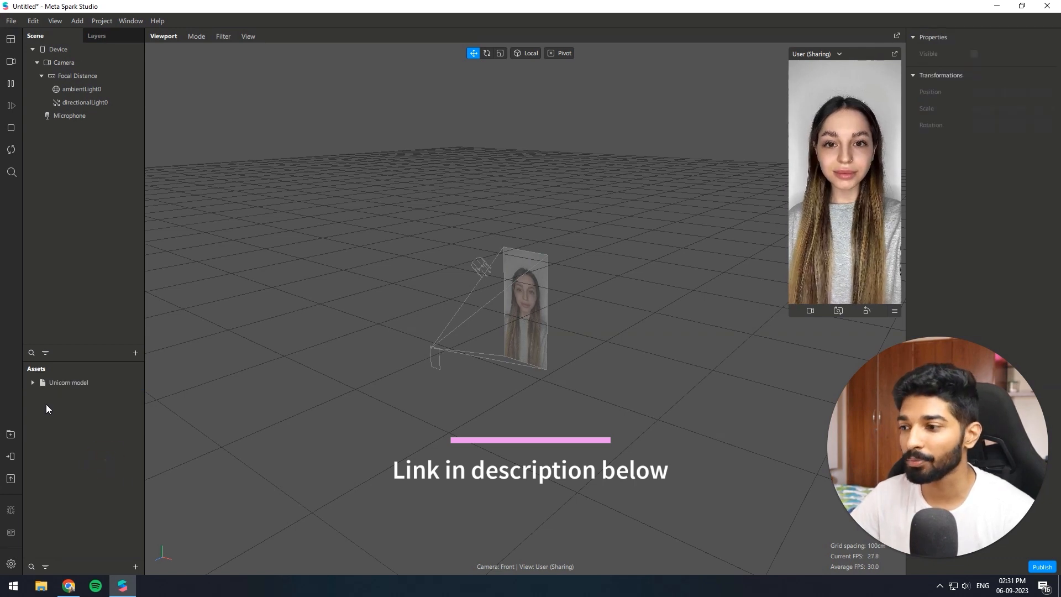
Expand the imported Unicorn model asset and add the model to the scene.
click(32, 382)
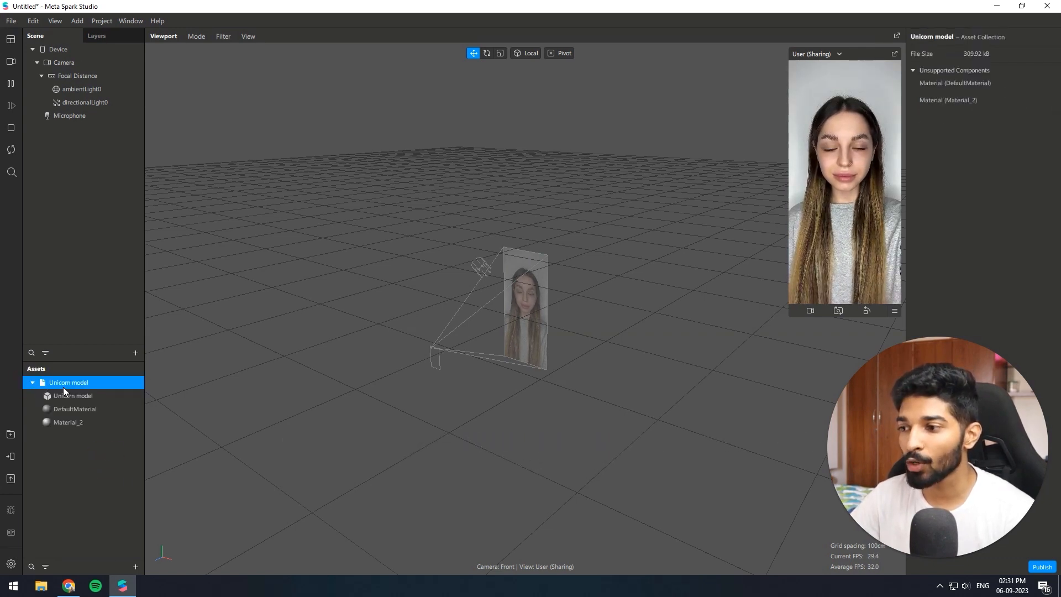
drag(68, 386, 115, 282)
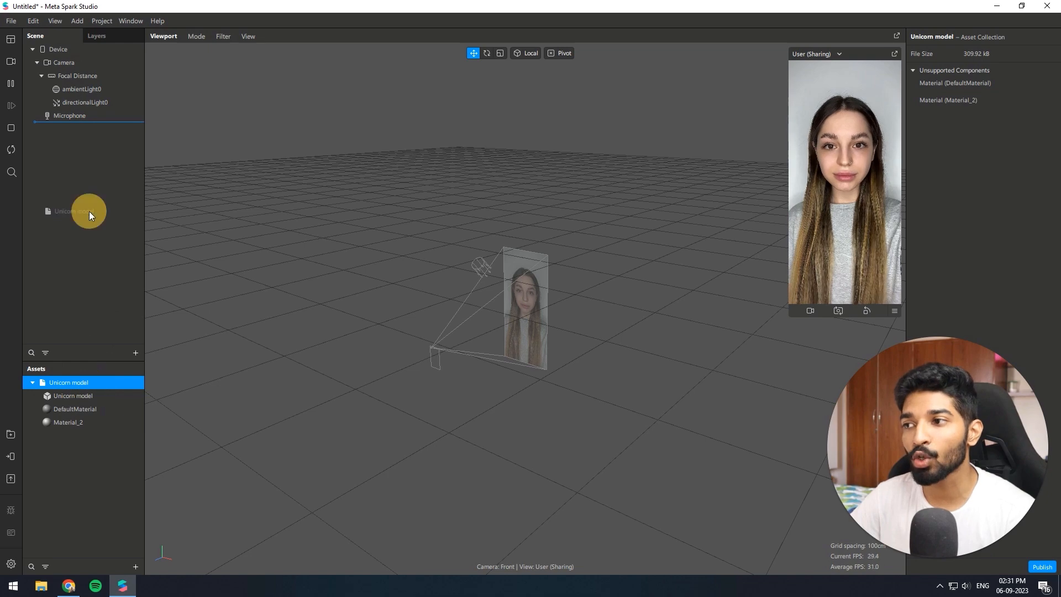
drag(90, 212, 90, 212)
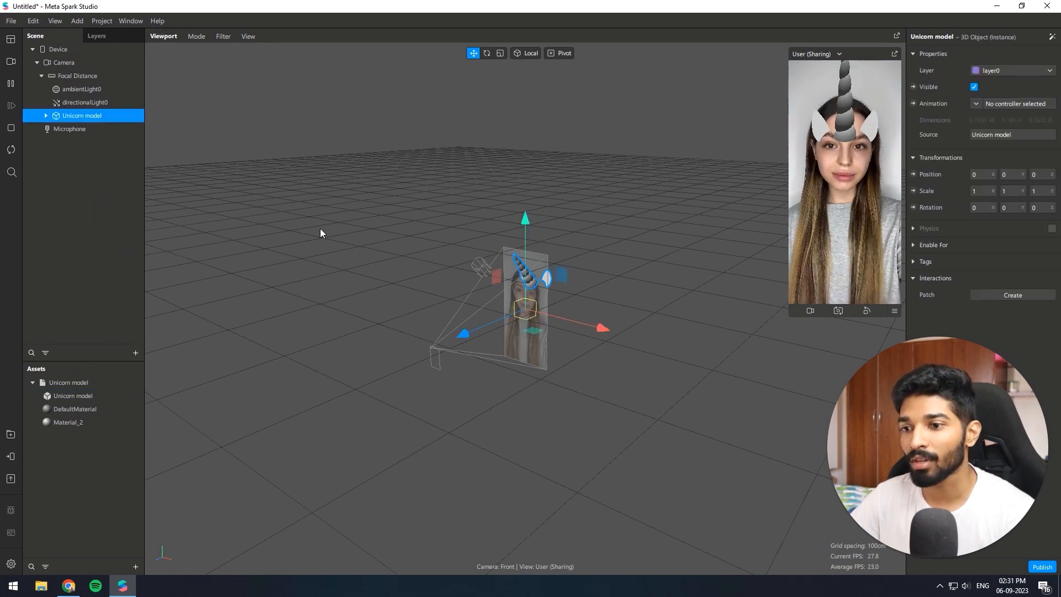
Add a Face Tracker to the scene.
scroll(327, 228, up, 5)
drag(367, 234, 567, 205)
drag(482, 276, 596, 267)
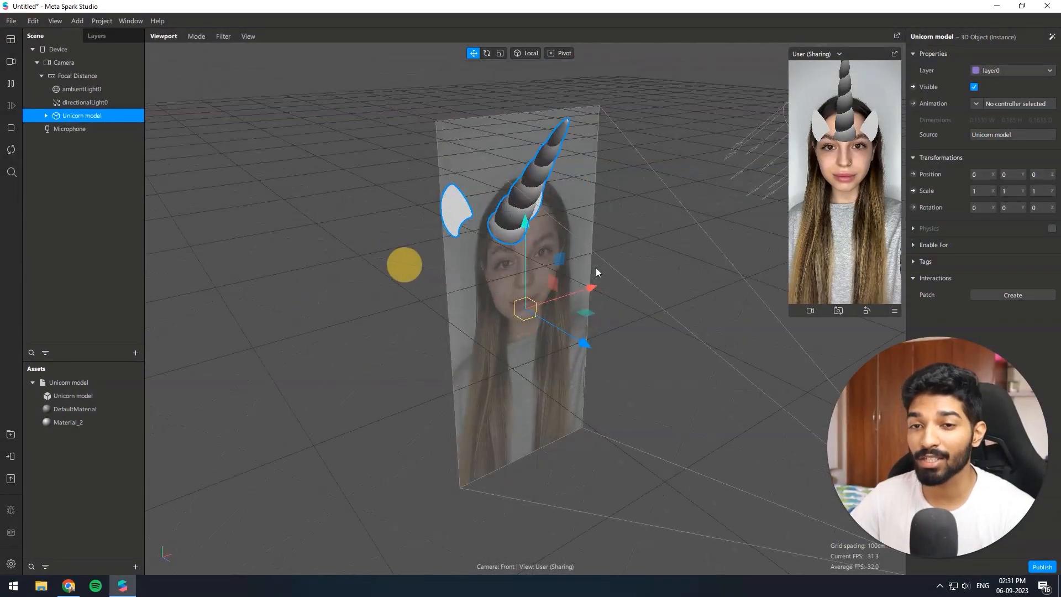
click(595, 267)
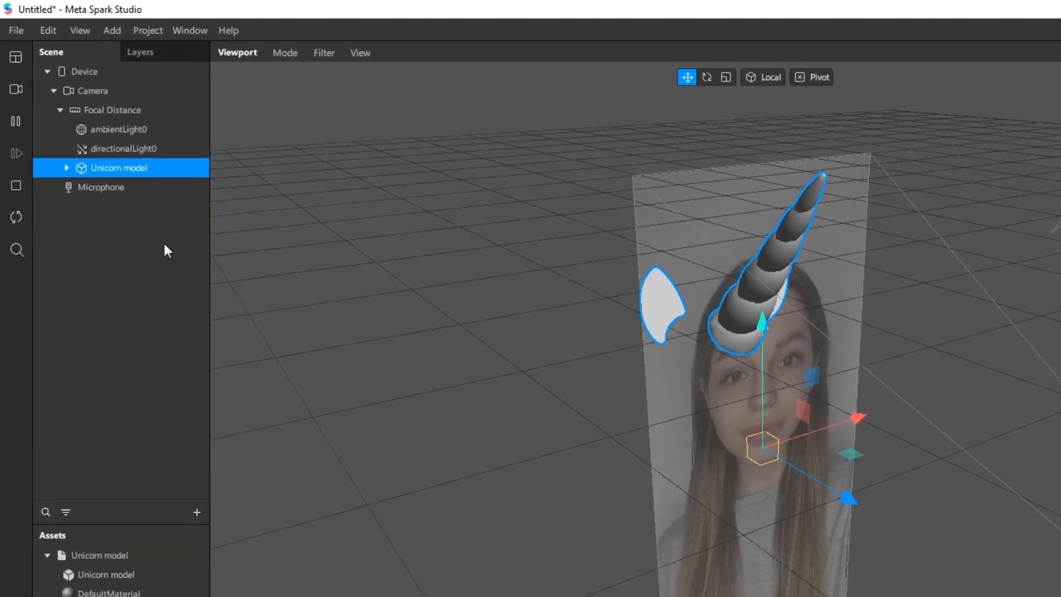
right_click(110, 168)
mouse_move(216, 261)
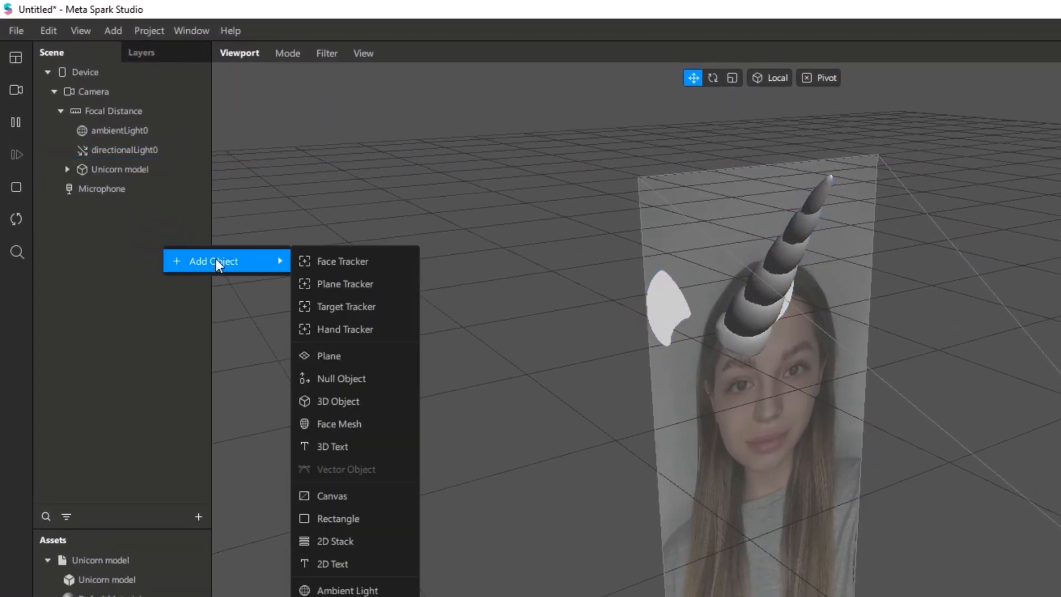
click(326, 260)
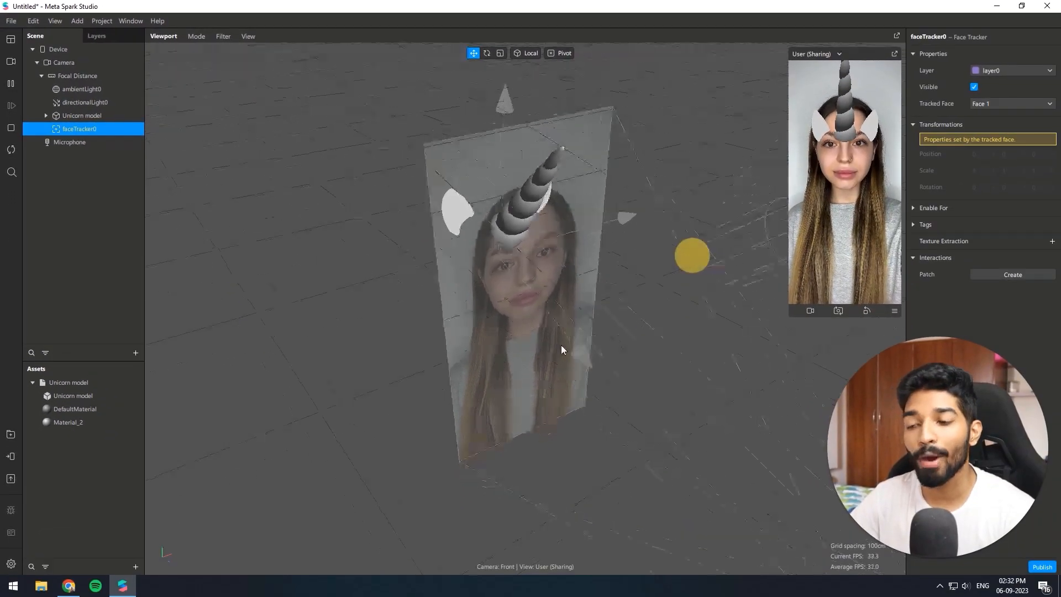
Nest the Unicorn model under faceTracker0 in the scene hierarchy, expand the tracker and select the model.
right_drag(561, 345, 459, 243)
right_drag(488, 277, 585, 292)
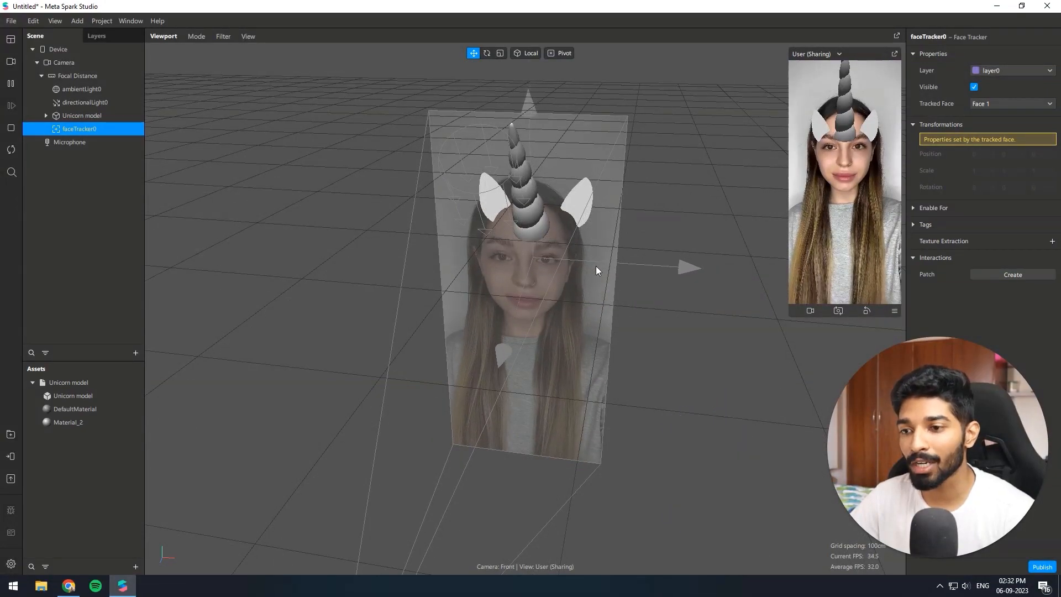
middle_drag(582, 302, 506, 285)
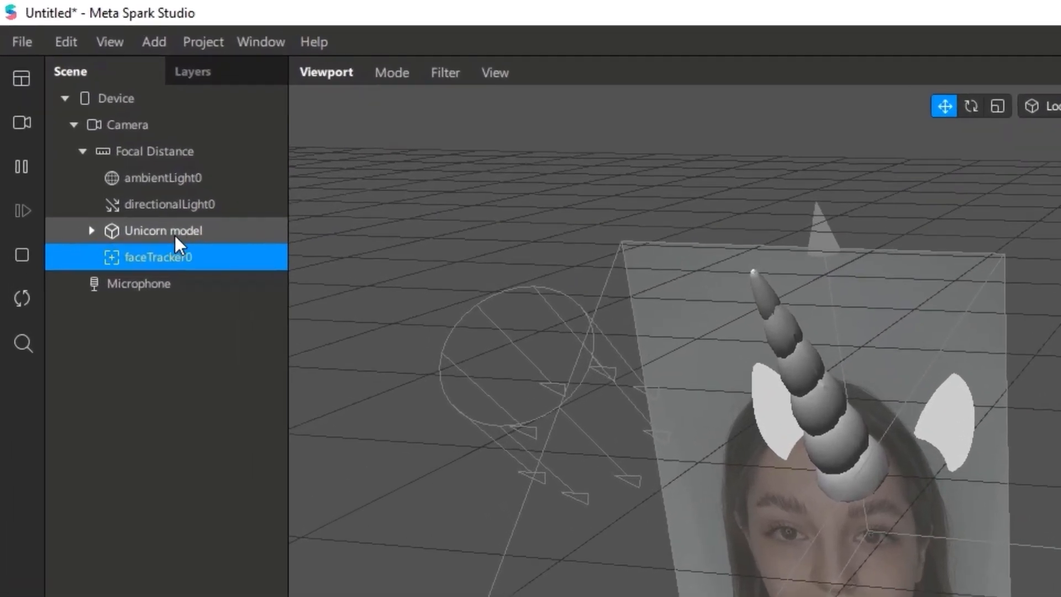
drag(89, 118, 118, 130)
drag(244, 268, 243, 261)
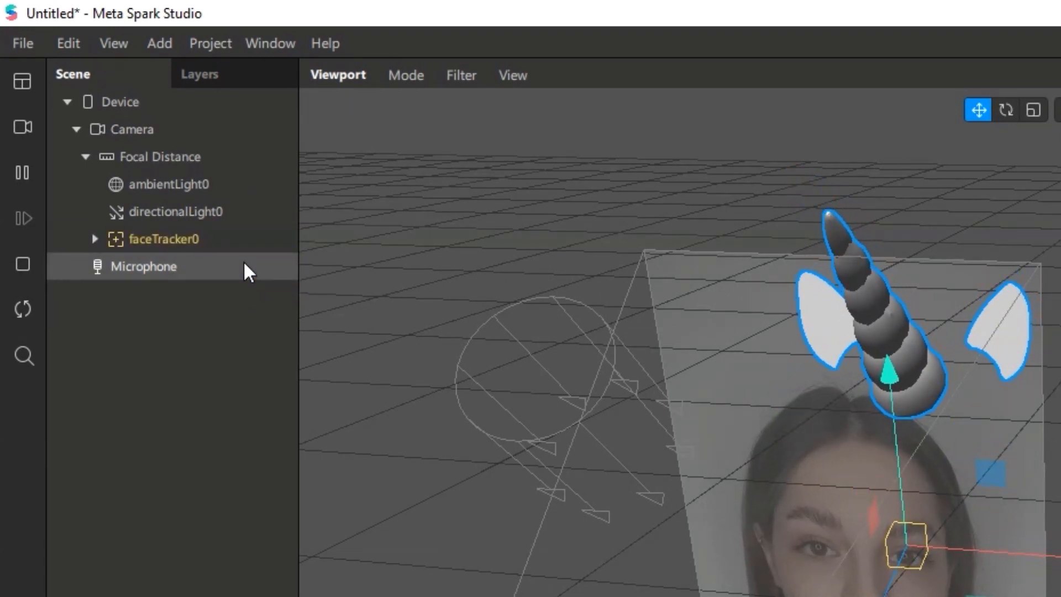
click(110, 238)
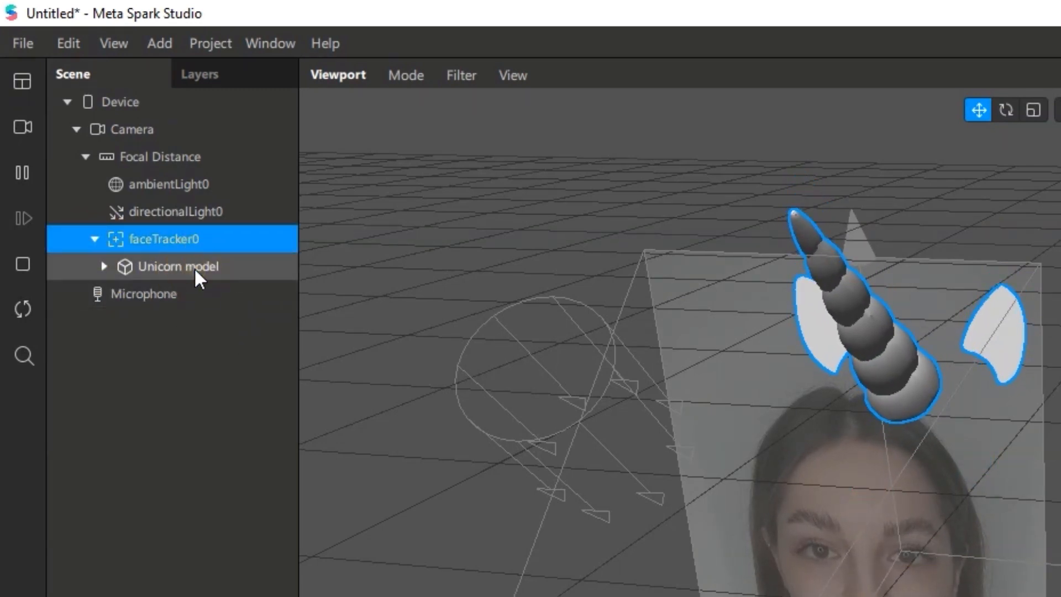
click(194, 268)
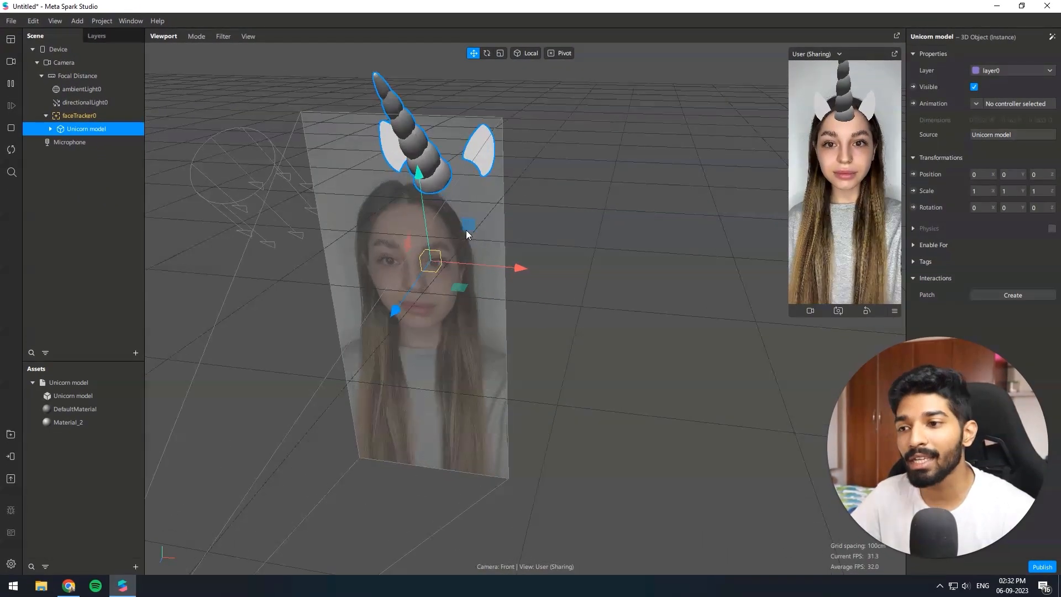
Switch to Blender and open the recent file Unicorn model.blend.
right_drag(685, 304, 492, 296)
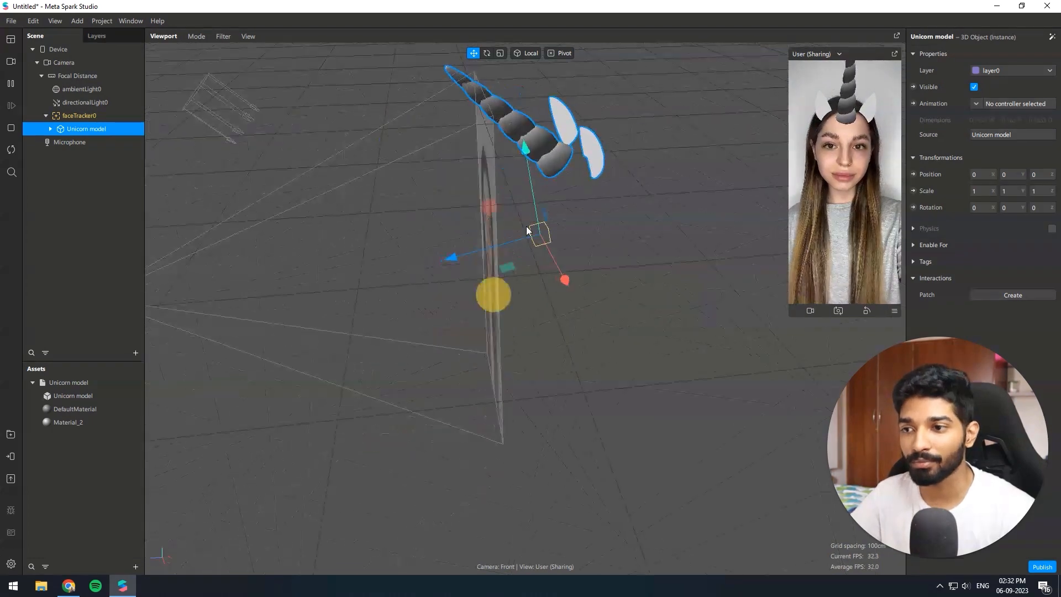
middle_drag(559, 212, 665, 318)
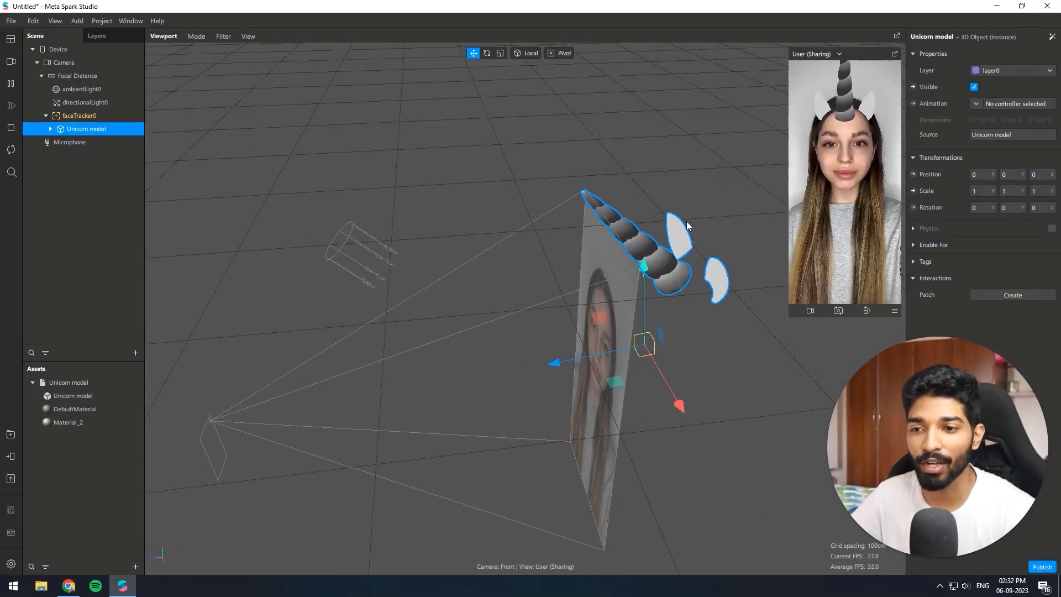
key(super)
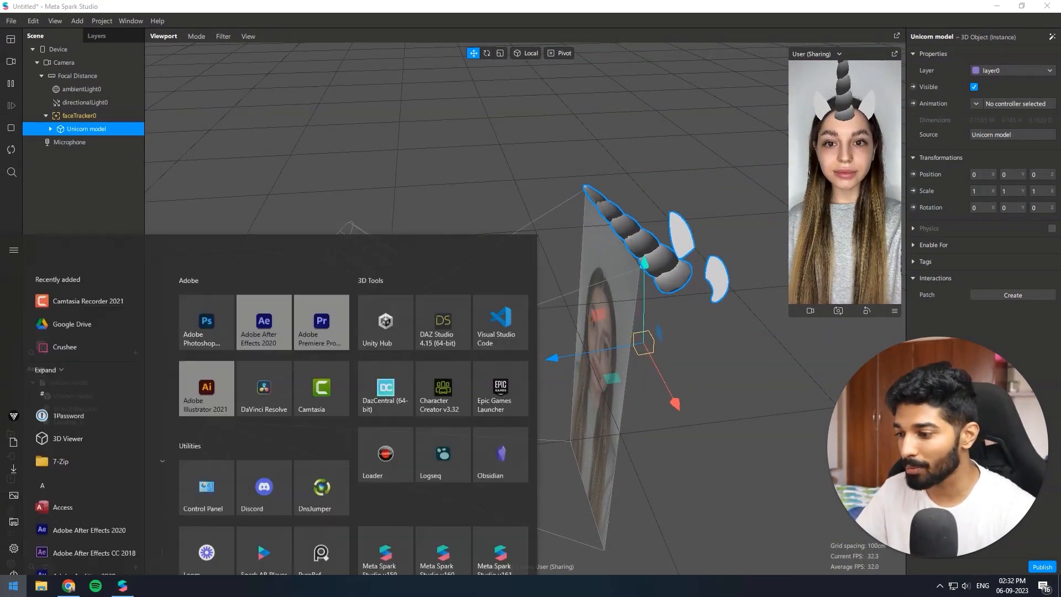
text(blen)
key(Return)
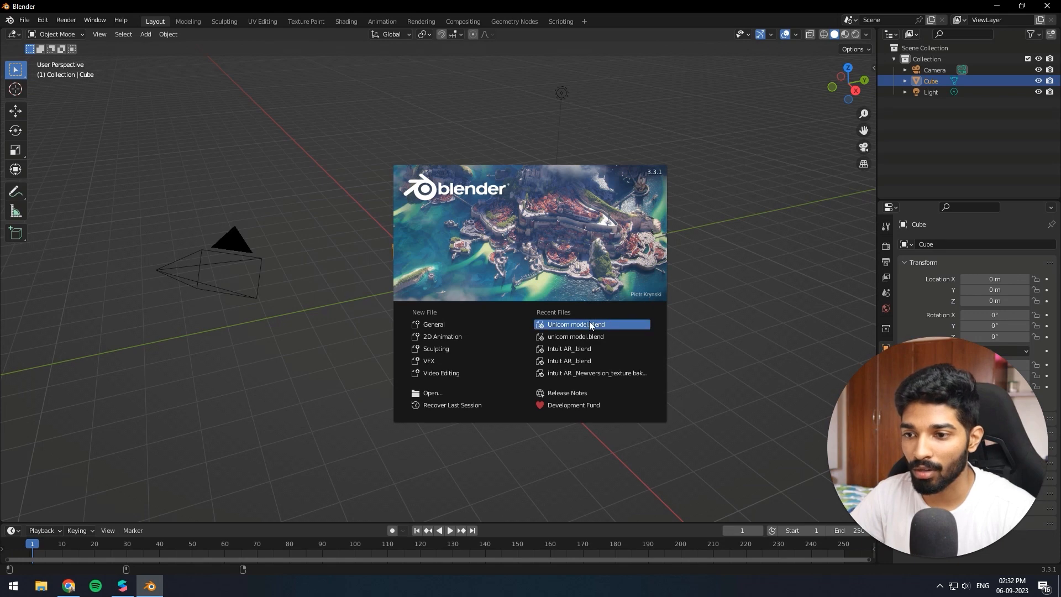
click(589, 320)
right_click(486, 279)
click(526, 220)
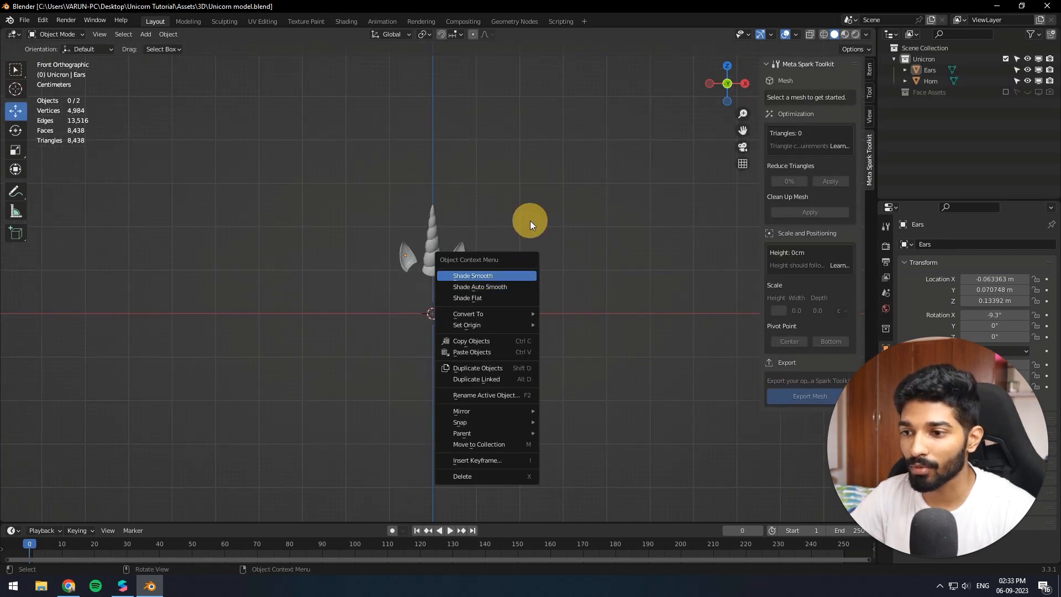
Turn on the Face Assets collection and view the horn and ears on the head from the side.
click(1006, 91)
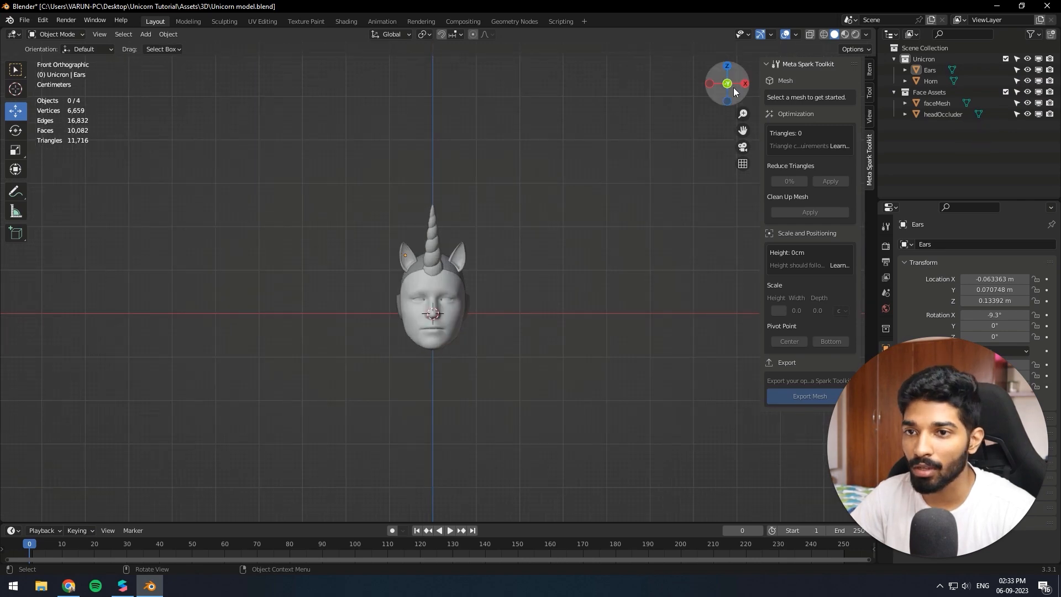
drag(734, 87, 711, 105)
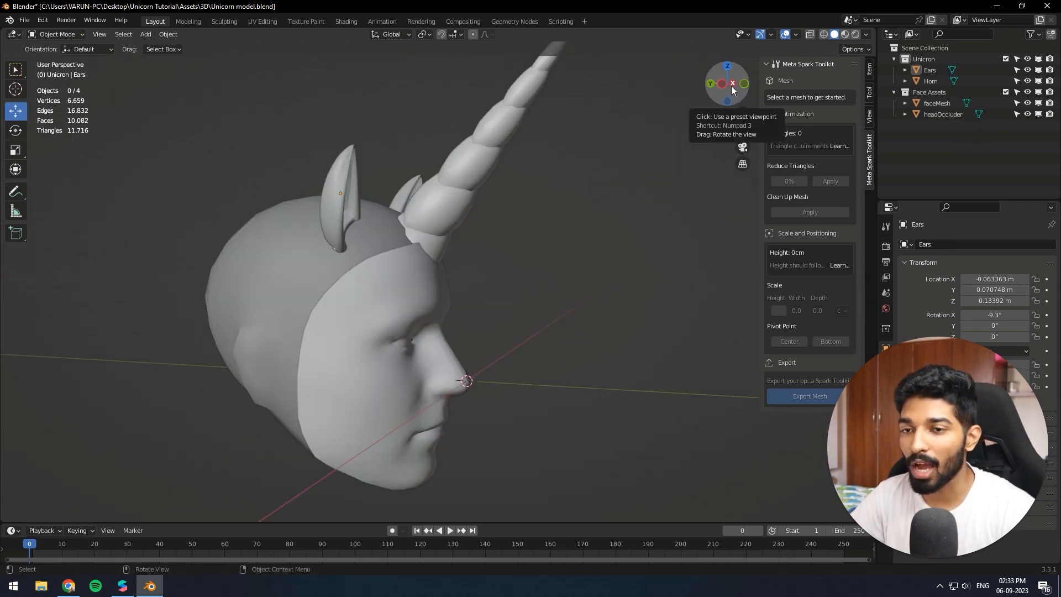
Examine how the horn and ears sit on the head from the front and side, and hide the Face Assets collection.
mouse_move(731, 85)
mouse_down()
mouse_move(635, 109)
mouse_move(730, 87)
mouse_up()
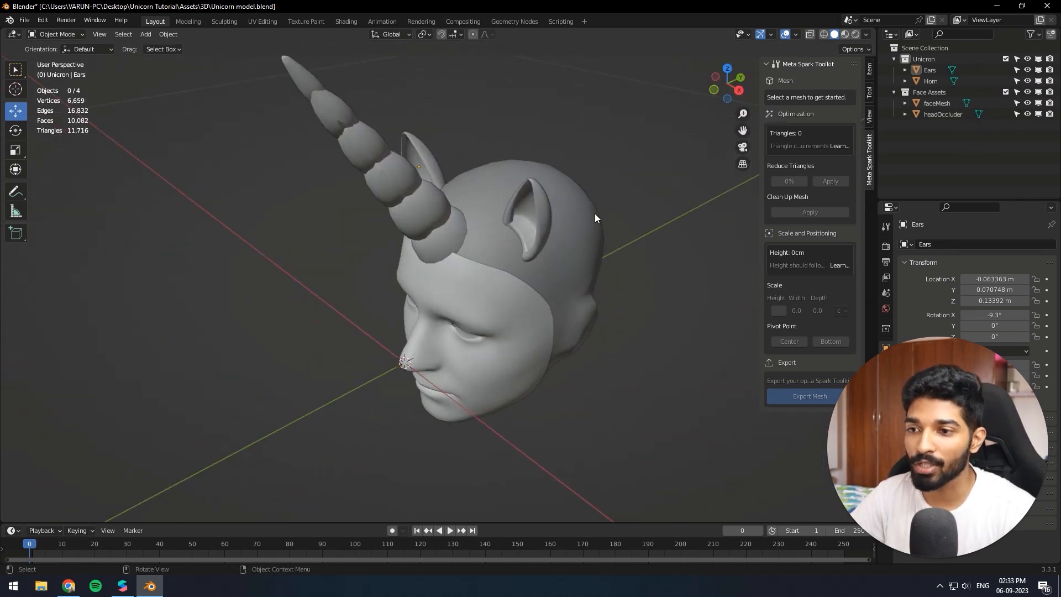
scroll(426, 200, down, 3)
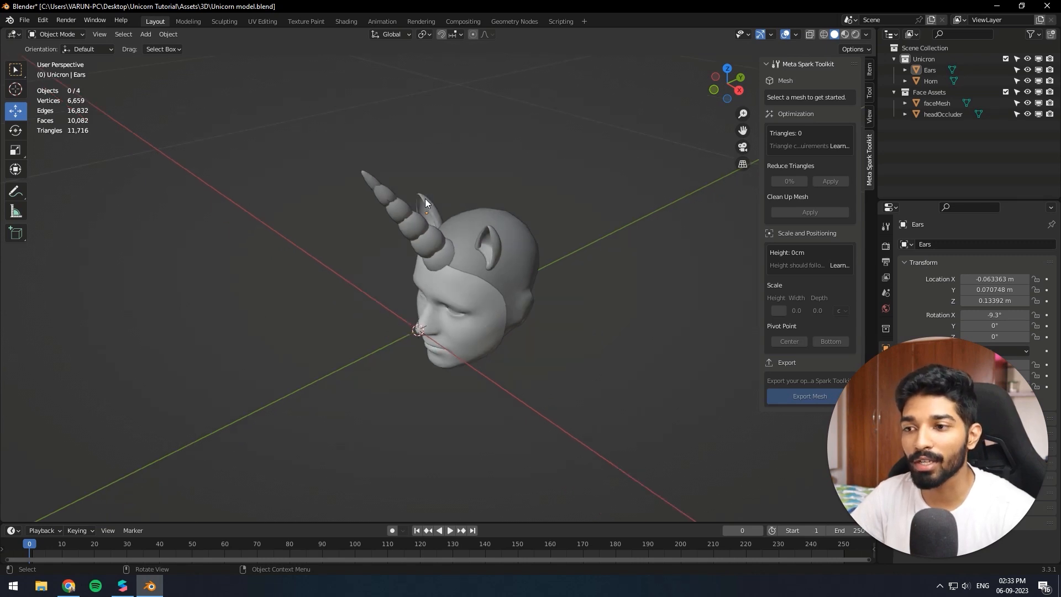
scroll(425, 200, up, 2)
middle_drag(537, 326, 563, 302)
click(476, 289)
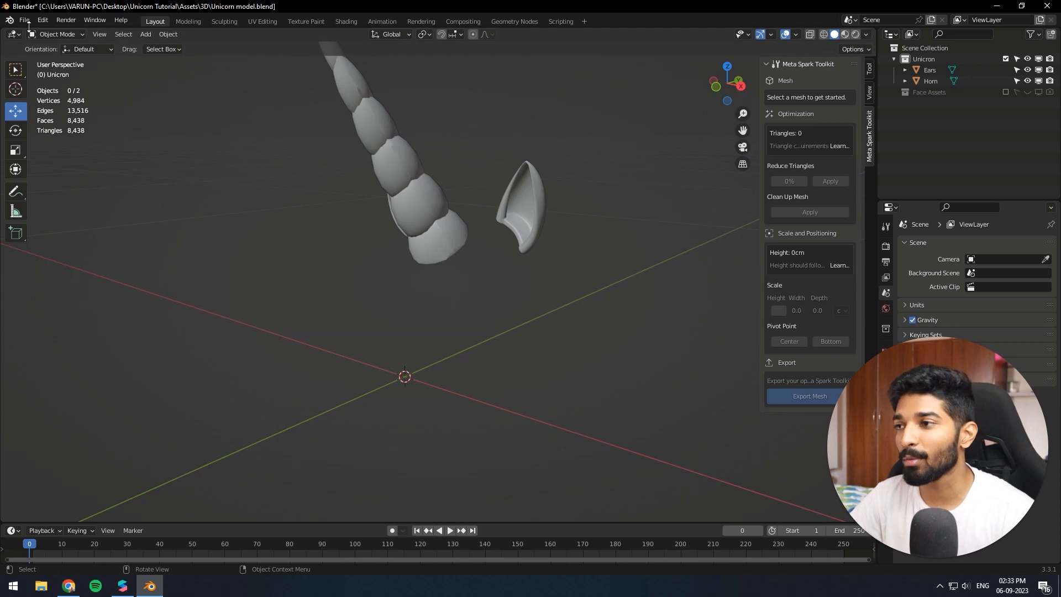
Look at the file export options, close Blender and return to Meta Spark Studio.
click(25, 21)
click(72, 184)
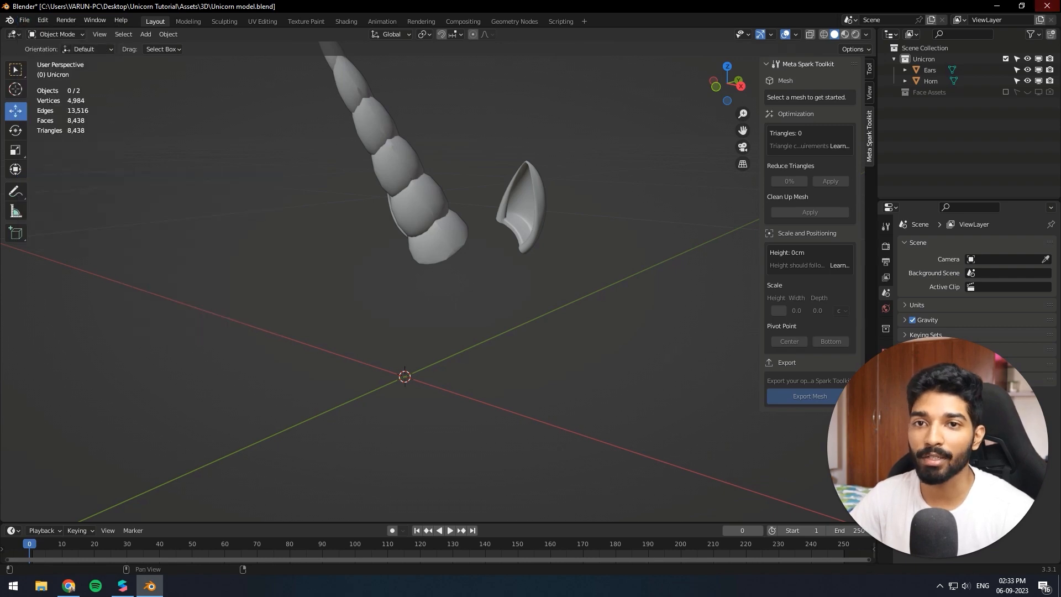
click(1047, 6)
click(565, 313)
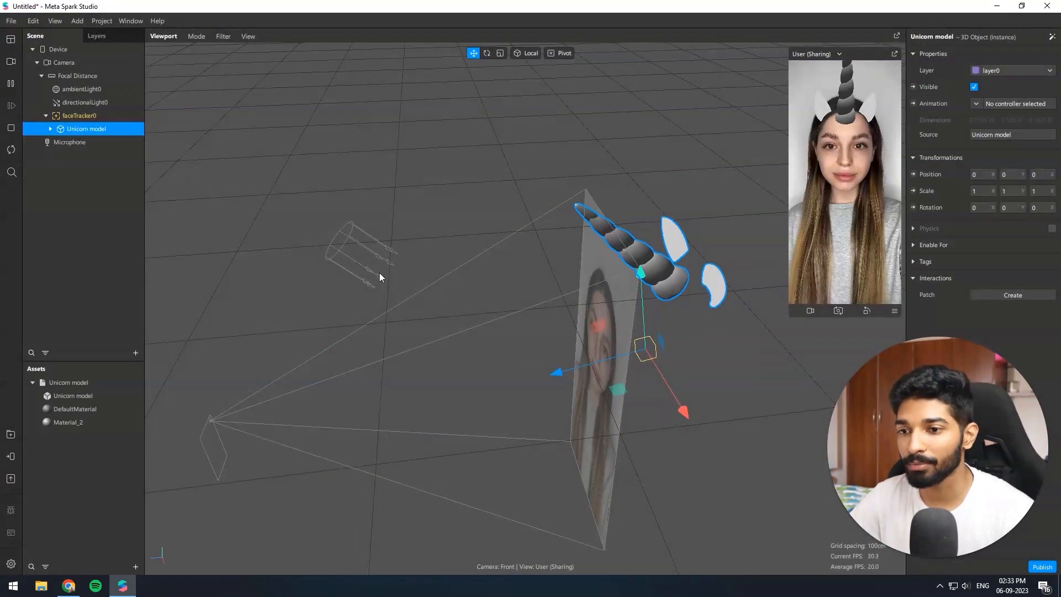
Expand the Unicorn model in the scene hierarchy and create a new material for its Ears mesh.
middle_drag(379, 273, 512, 298)
alt+drag(512, 297, 568, 299)
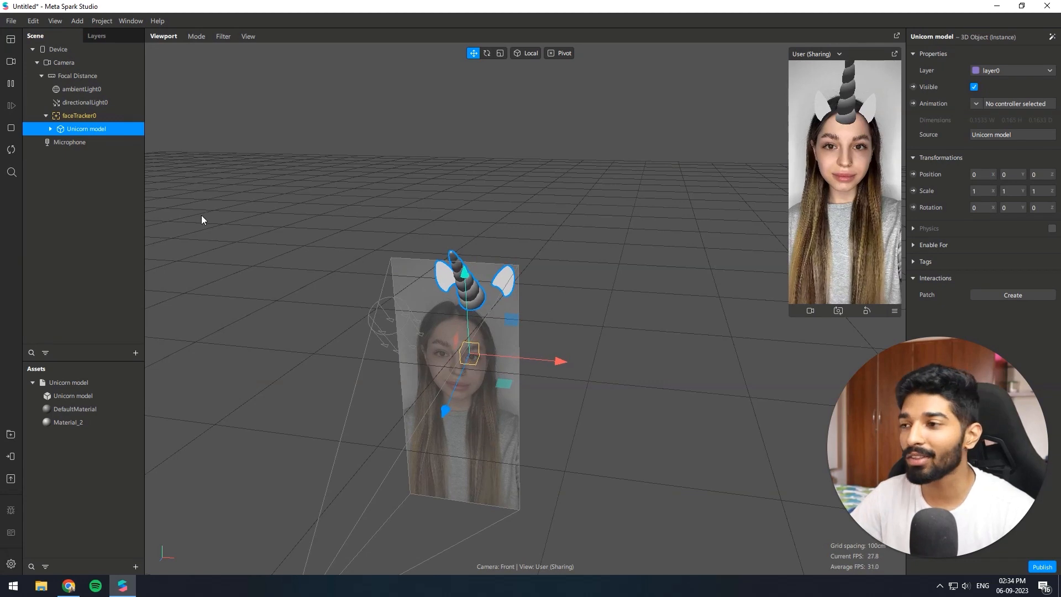
click(50, 129)
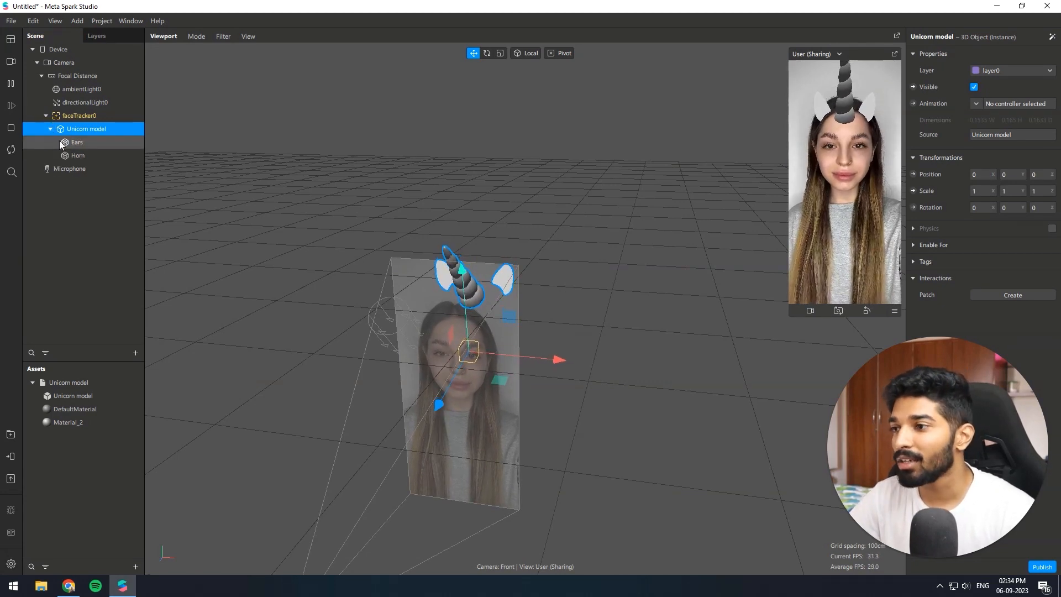
click(77, 143)
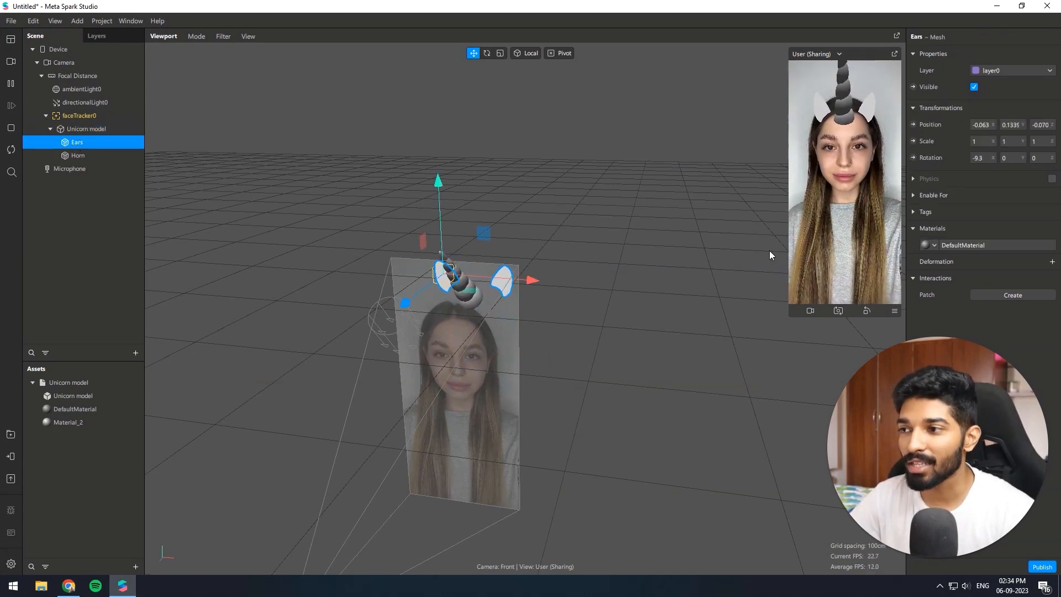
click(934, 245)
click(959, 297)
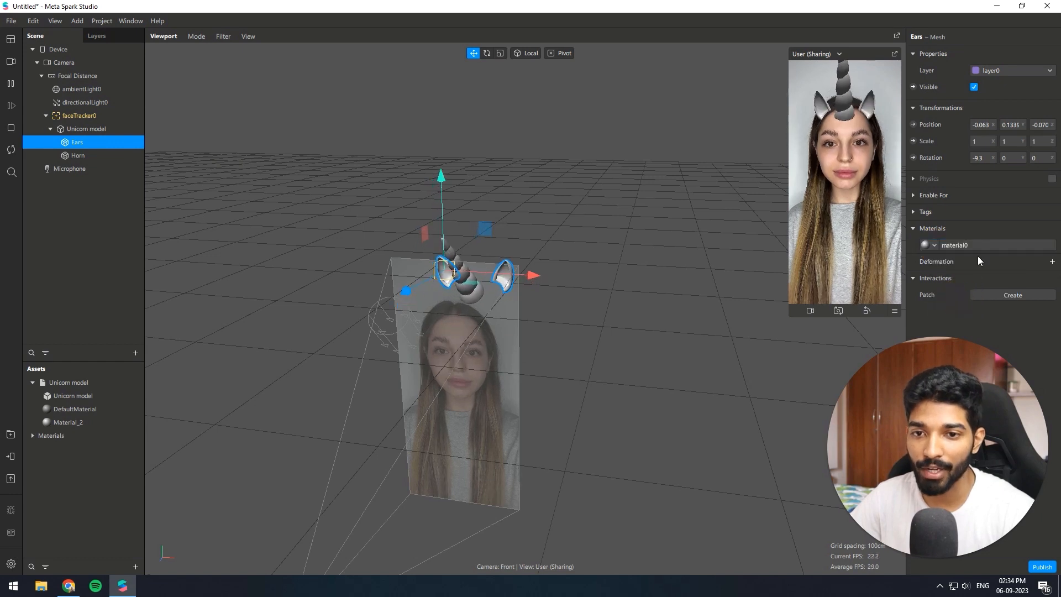
Rename the new material on the Ears mesh as mat_ear.
click(982, 243)
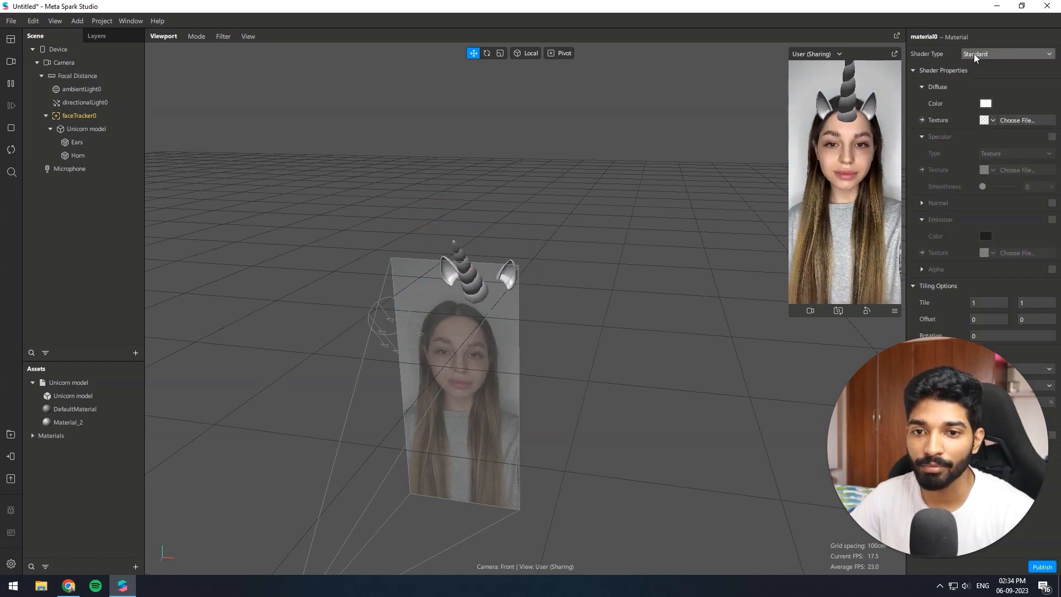
double_click(920, 36)
text(mat_)
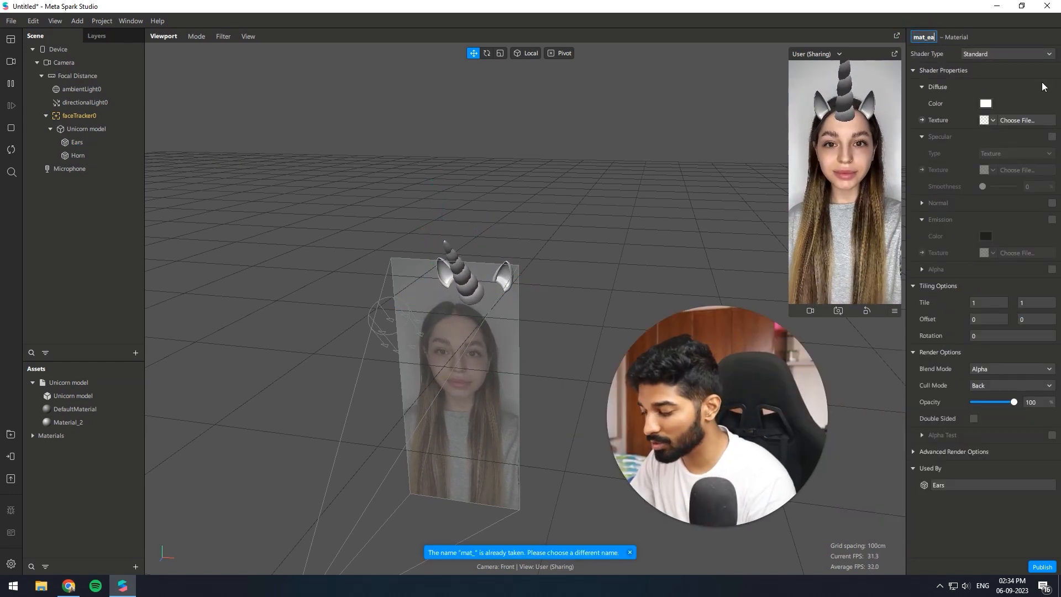
text(ear)
key(Return)
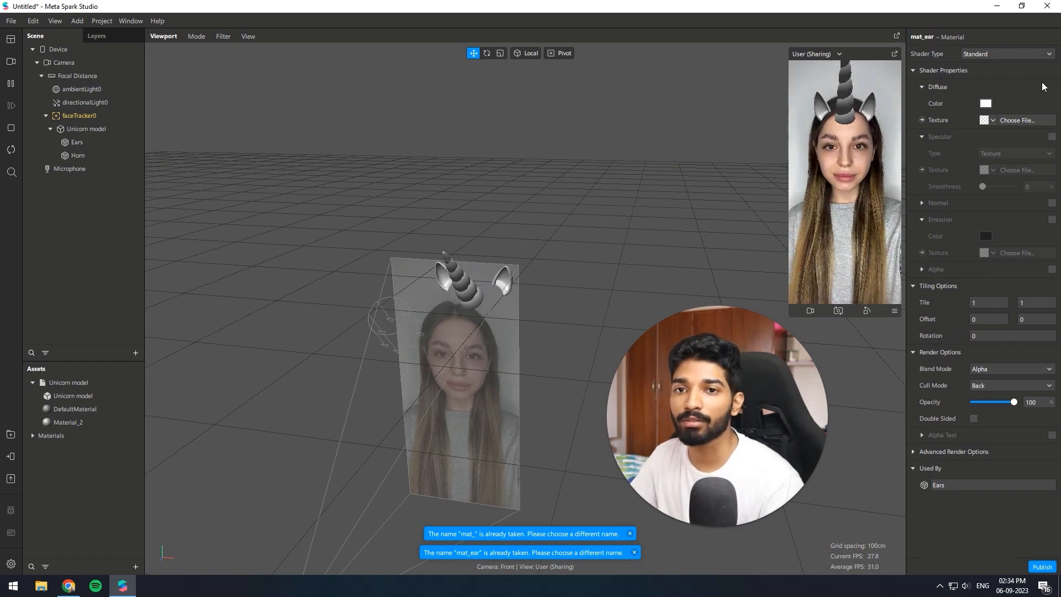
Create a new material for the Horn mesh of the Unicorn model.
click(78, 155)
click(946, 245)
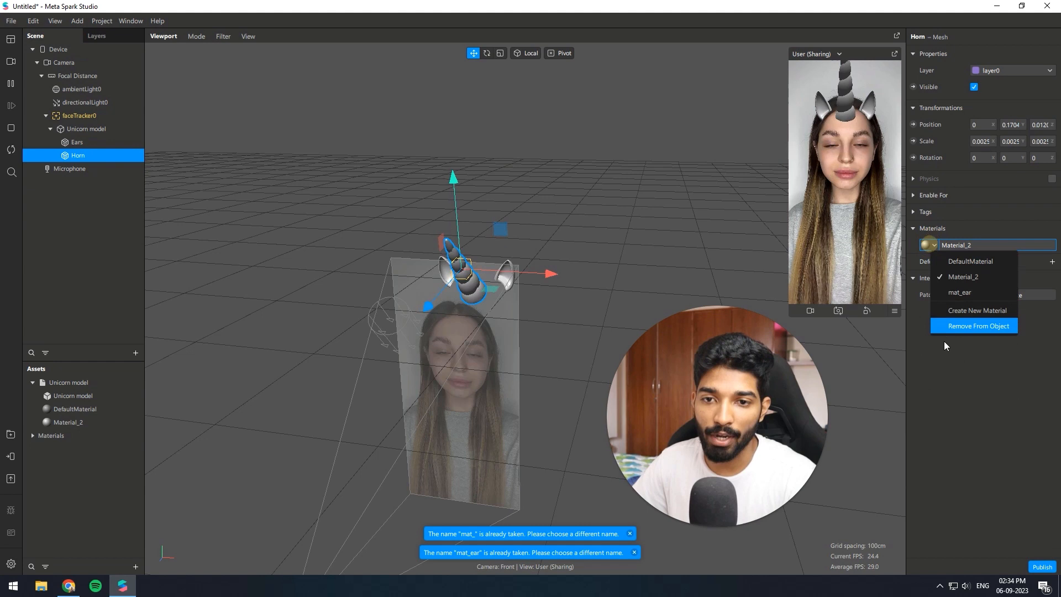
click(962, 307)
Rename the new material on the Horn mesh as mat_horn.
click(951, 247)
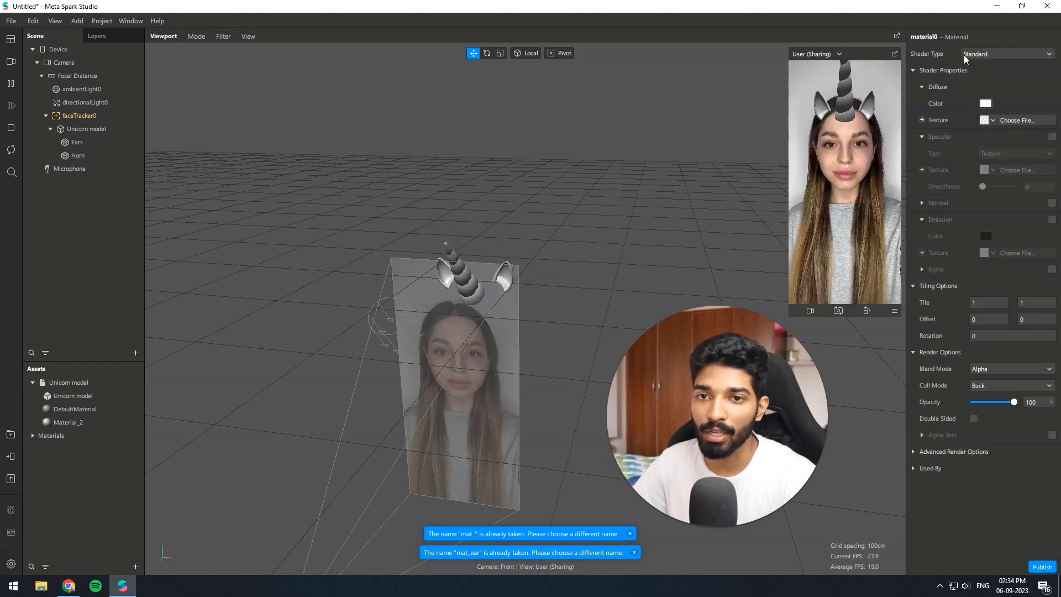
double_click(930, 36)
text(mat_)
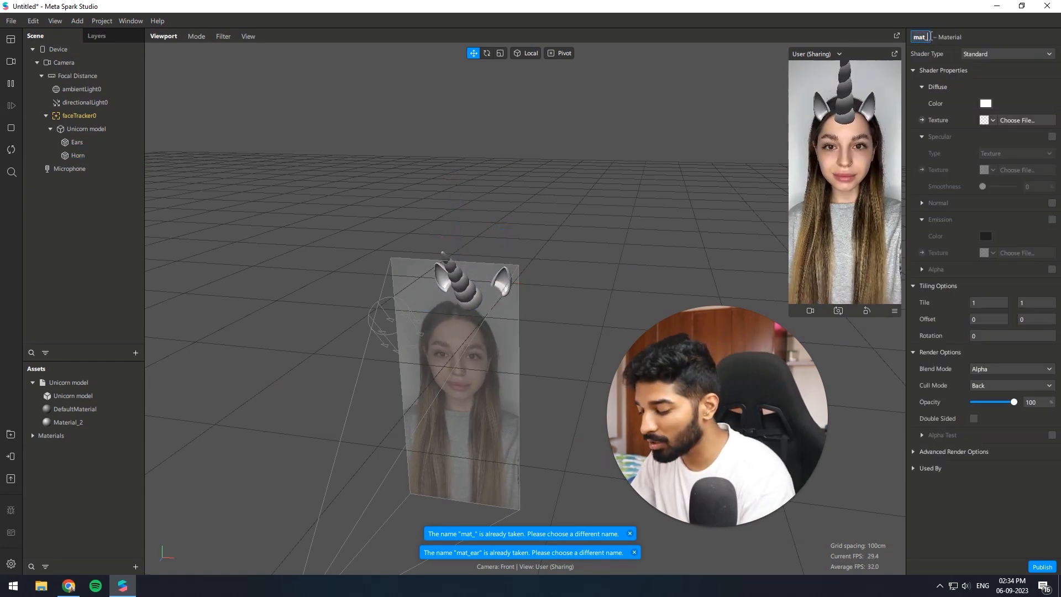
text(horn)
key(Return)
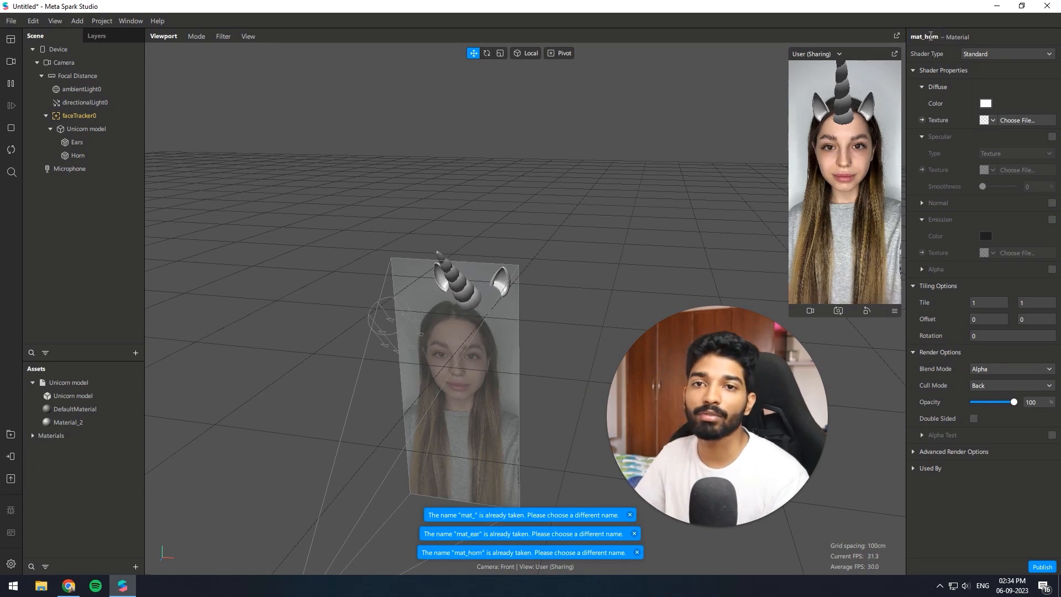
Set the shader type of both mat_horn and mat_ear to Flat.
click(1002, 55)
click(994, 61)
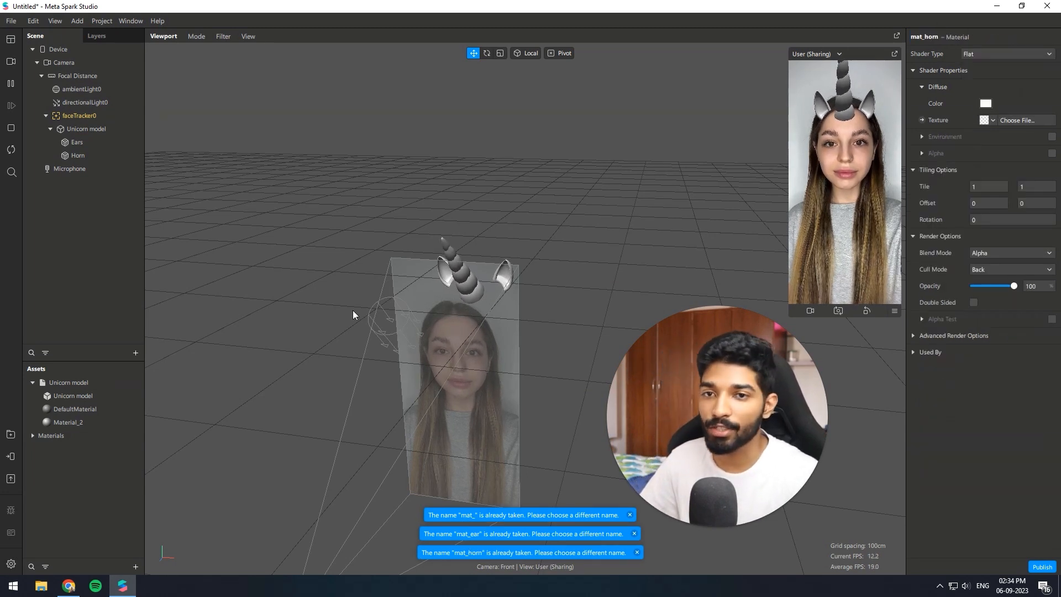
double_click(92, 436)
click(65, 448)
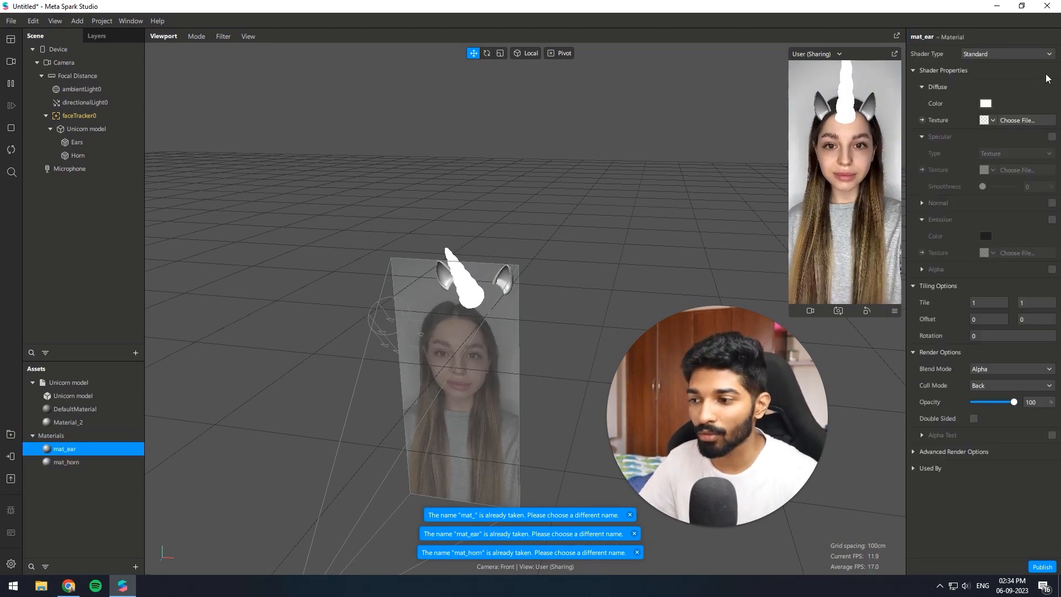
click(1009, 54)
click(1004, 61)
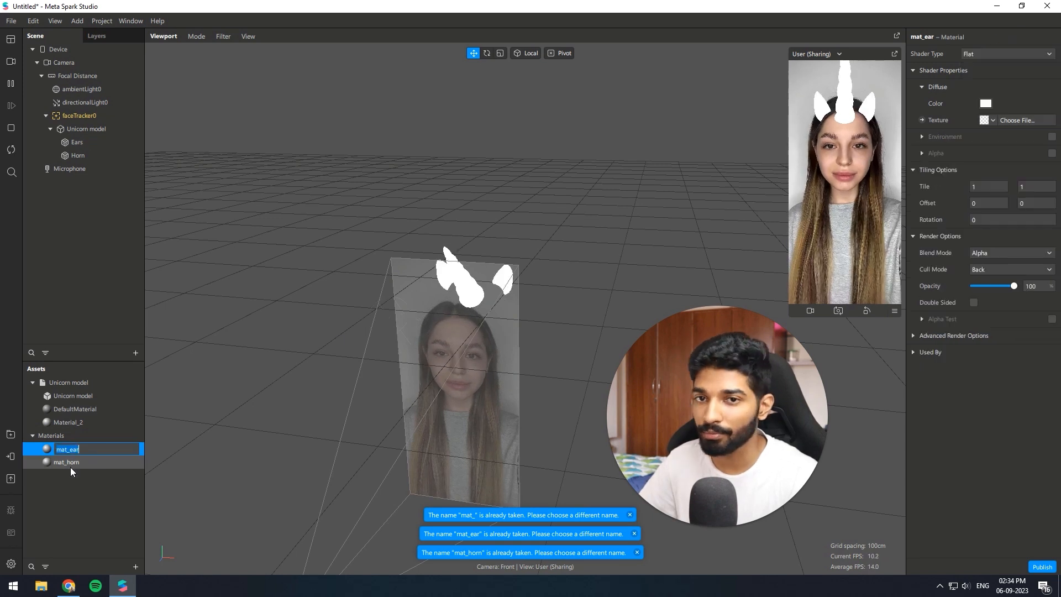
Collapse the Unicorn model assets, keep the Materials folder expanded and select mat_horn.
click(33, 435)
click(33, 383)
click(33, 396)
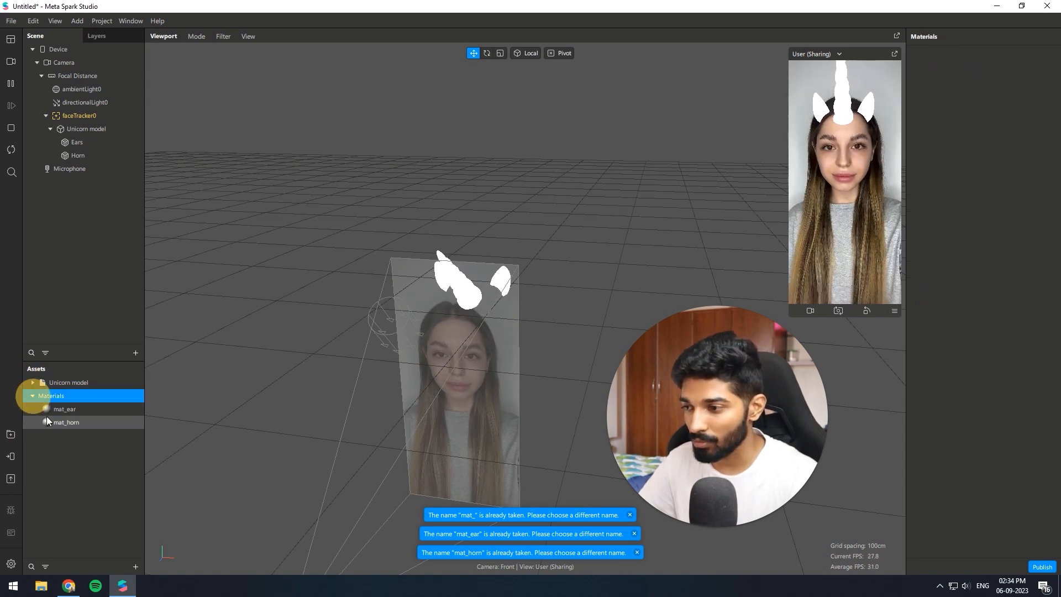
click(71, 422)
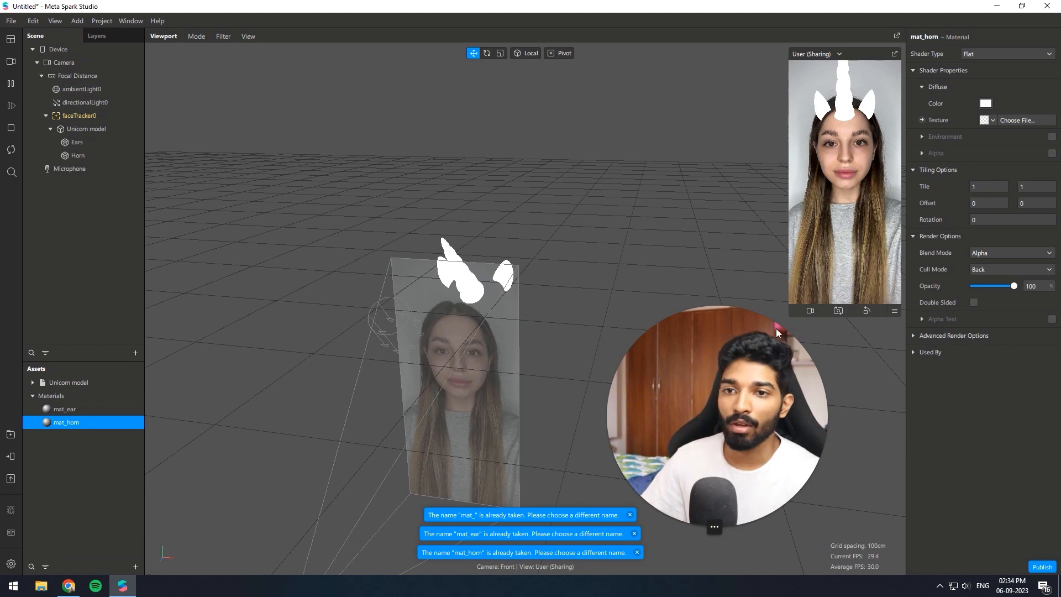
drag(776, 328, 997, 360)
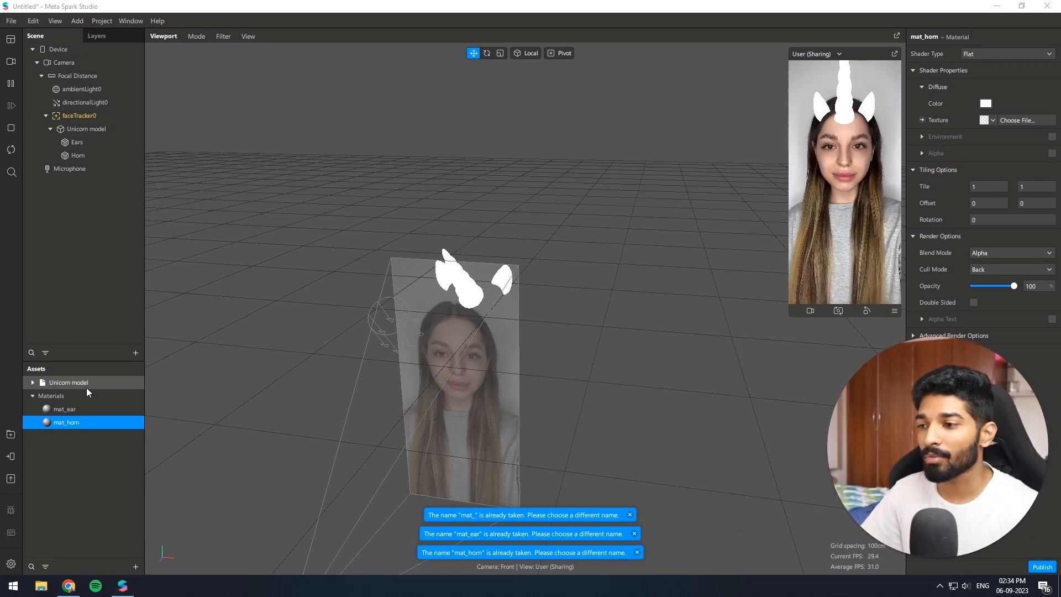
Import Matcap-1.jpg, Matcap-2.jpg and Matcap-3.jpg from the Matcaps folder inside Assets.
click(134, 567)
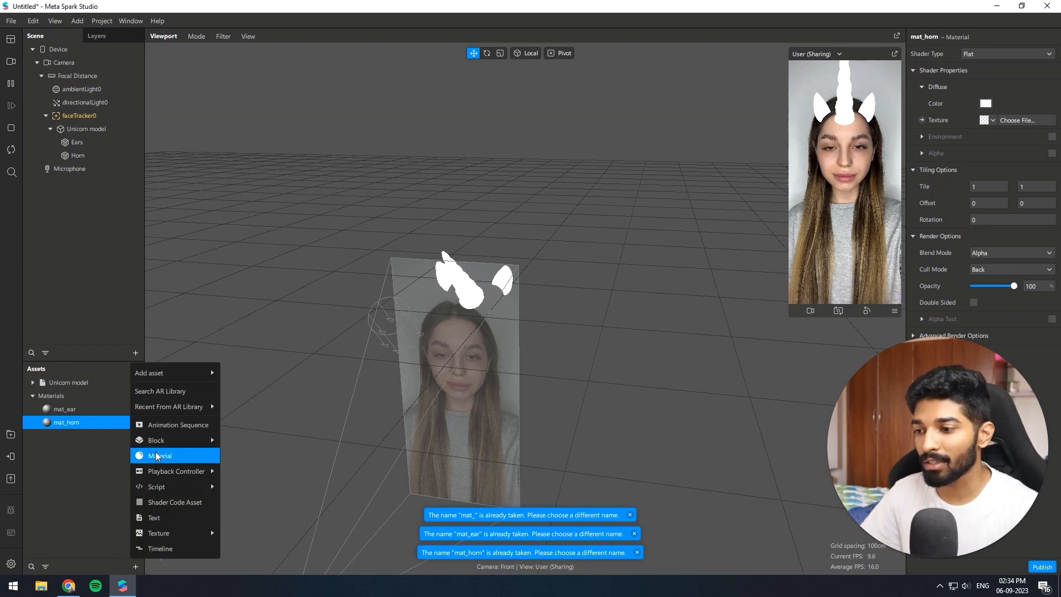
click(185, 375)
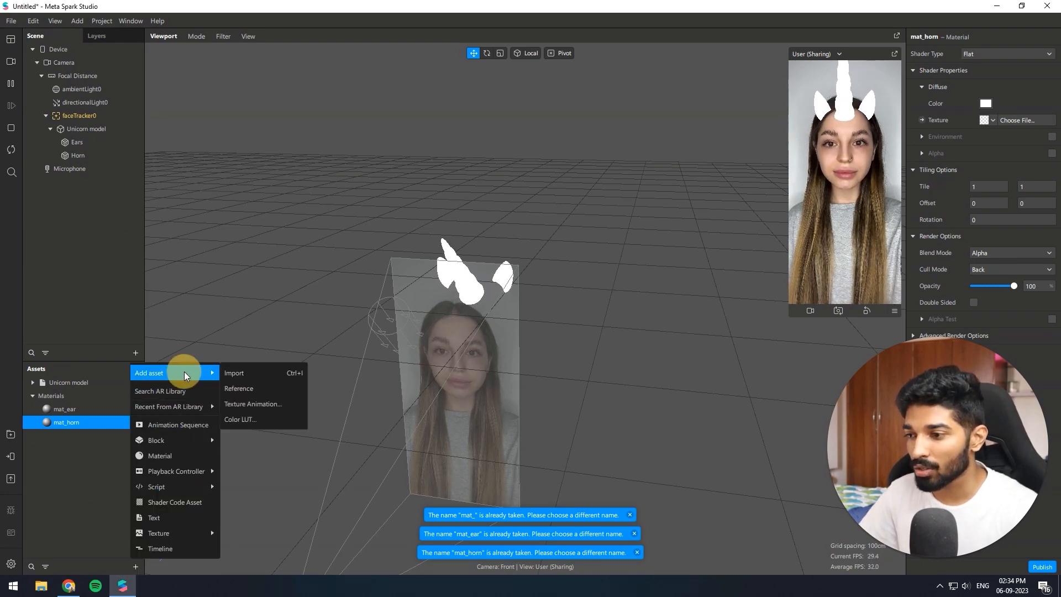
click(237, 373)
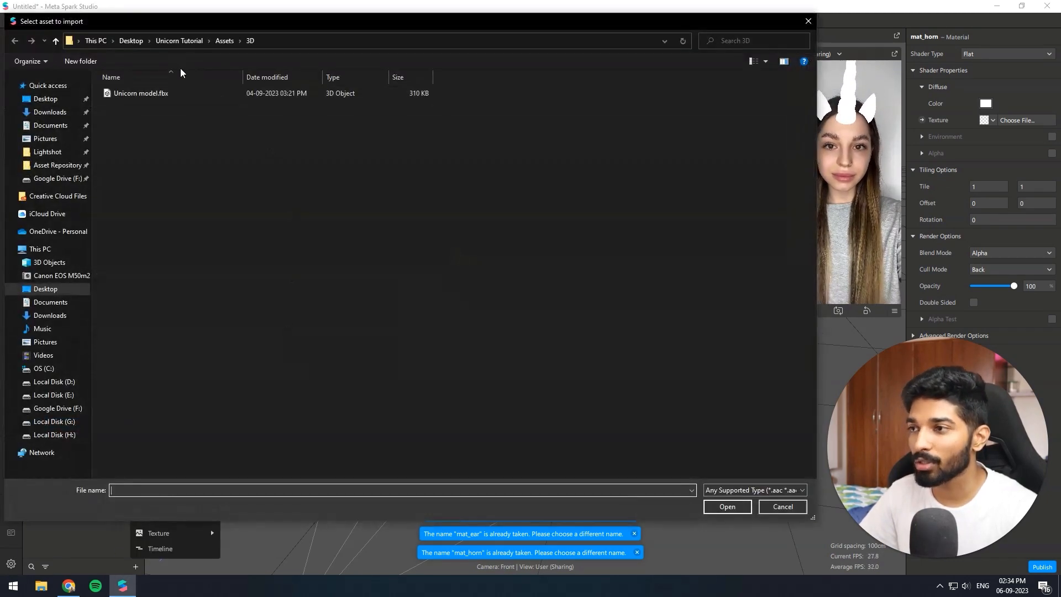
click(224, 41)
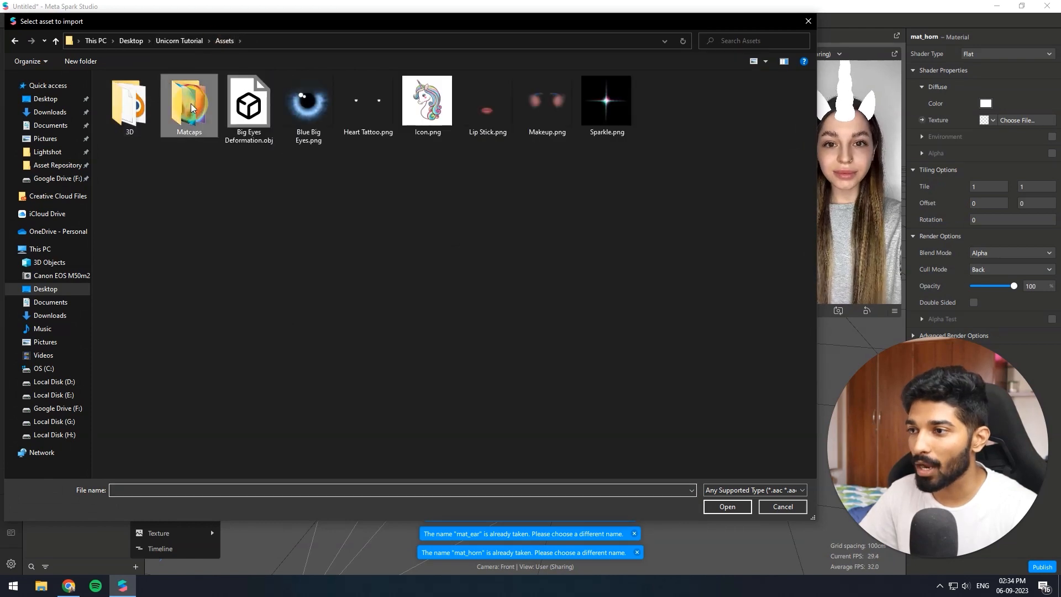
double_click(188, 102)
drag(137, 154, 286, 89)
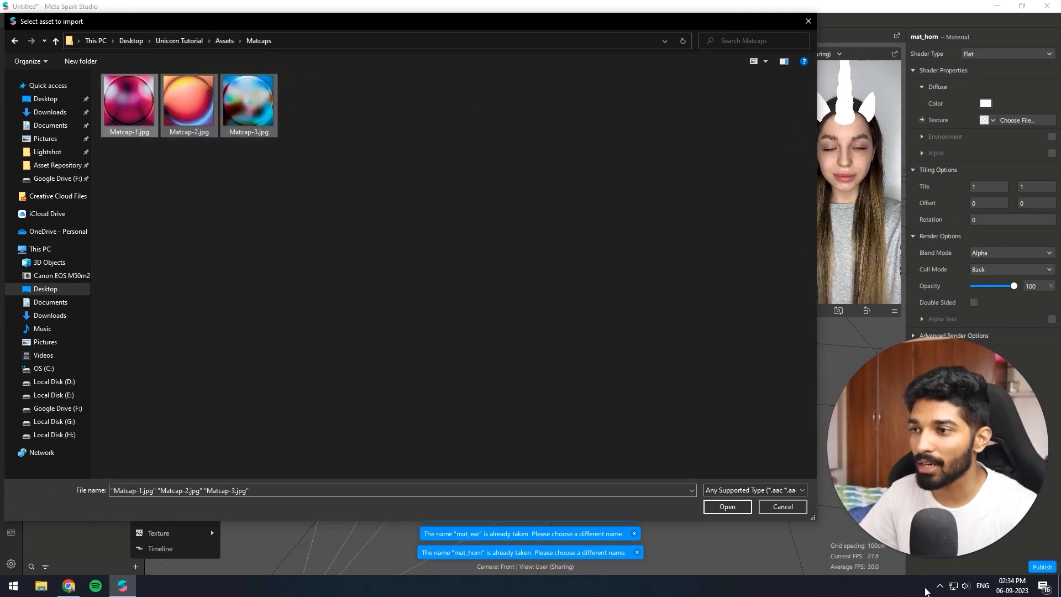
click(728, 507)
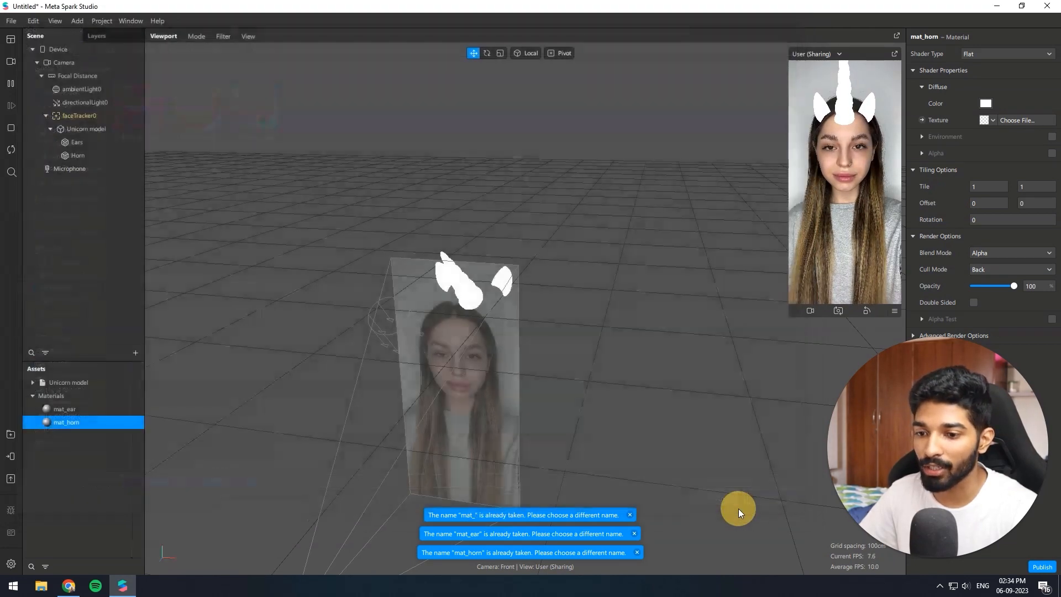
Dismiss the three name notifications above the viewport's bottom edge.
click(634, 514)
click(634, 534)
click(637, 552)
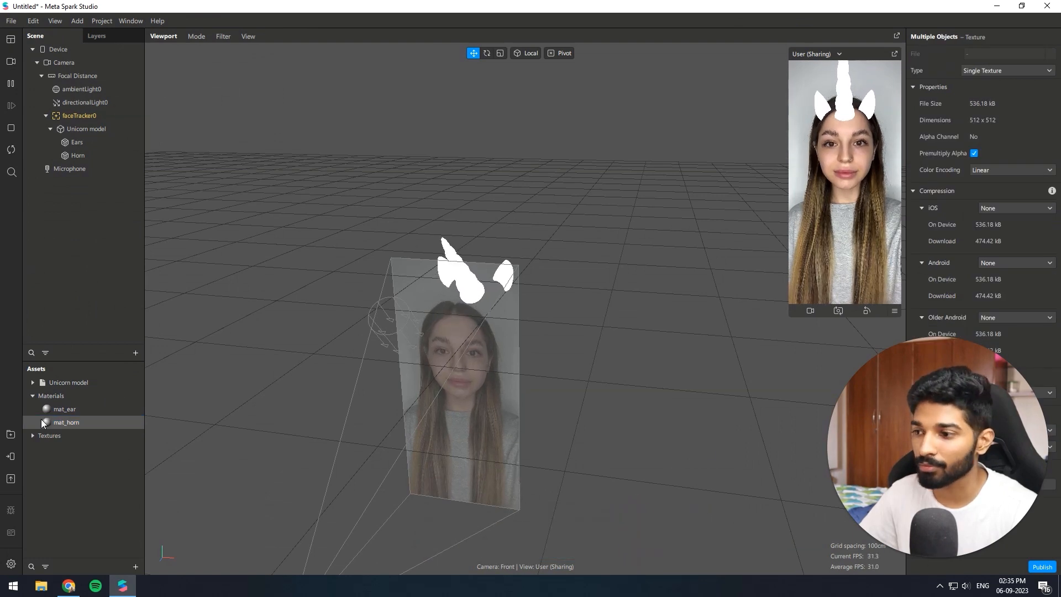
Expand the Textures folder and examine the compression settings of the imported Matcap textures.
click(33, 435)
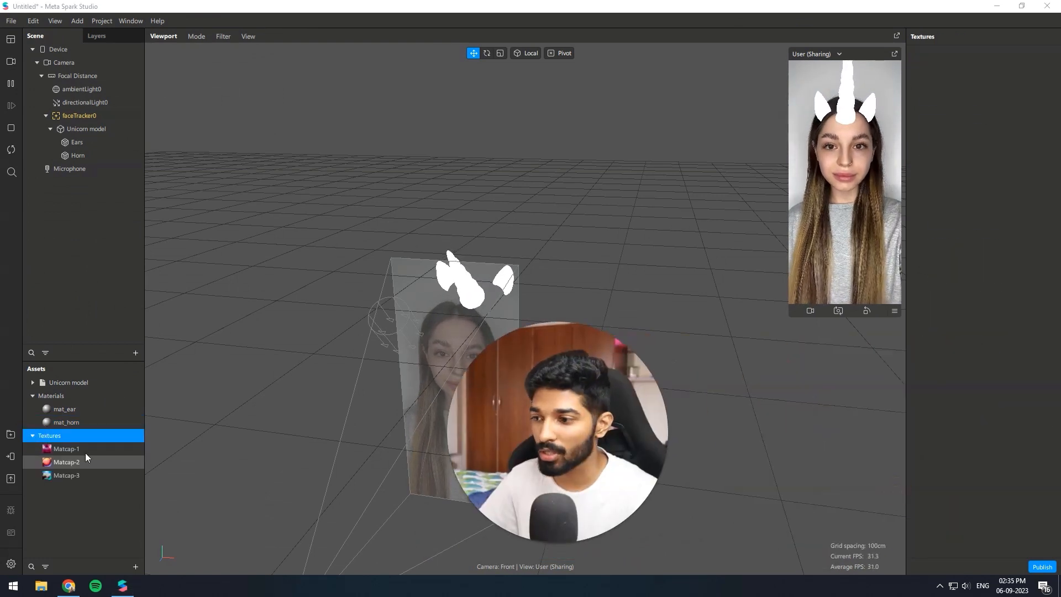
click(88, 450)
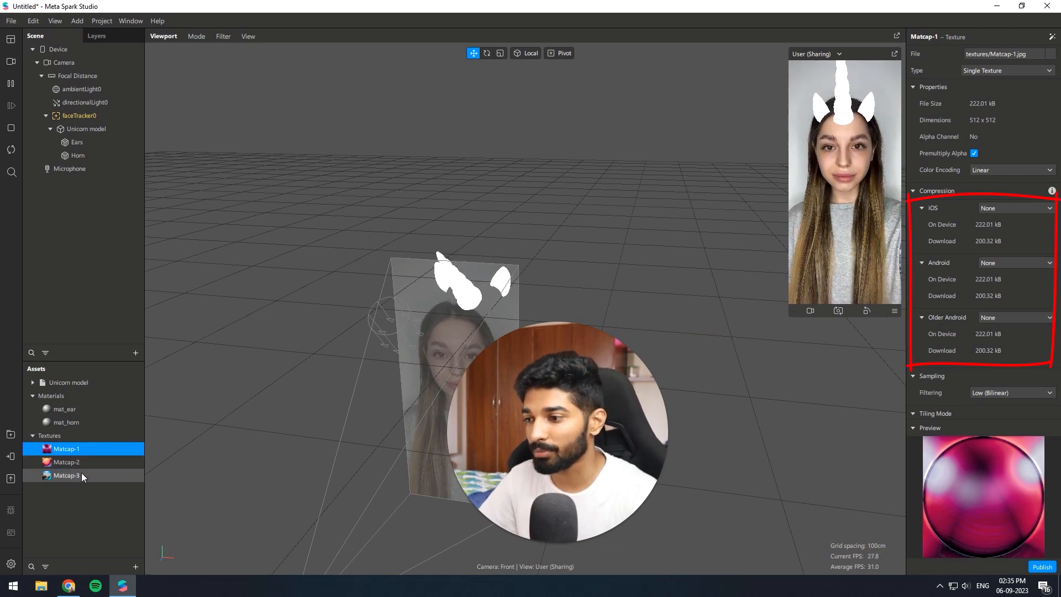
shift+click(81, 474)
click(88, 488)
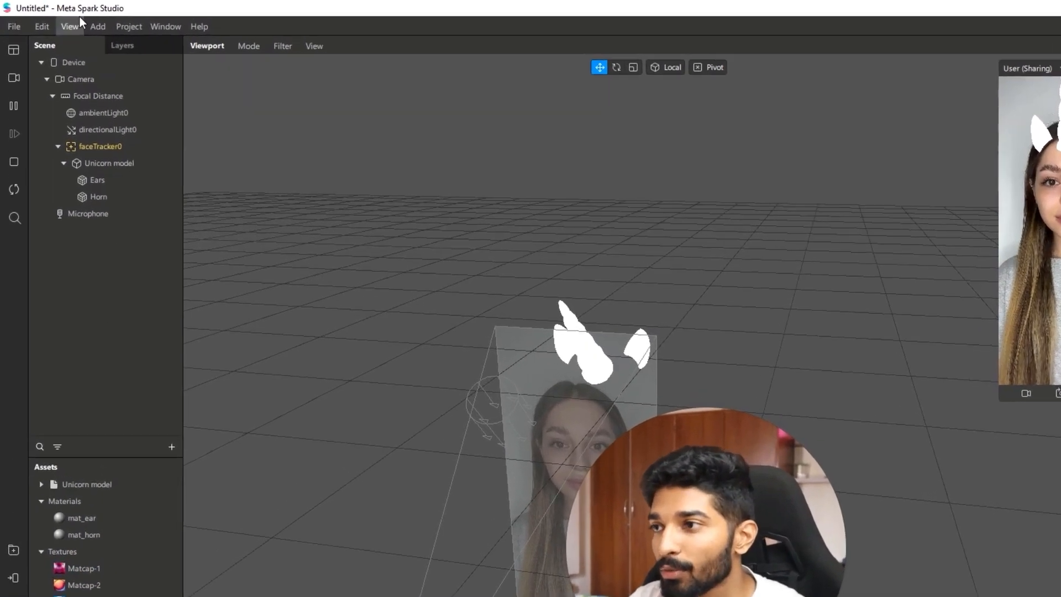
Show the Patch Editor and enable the Environment property of the mat_ear material.
click(81, 21)
click(83, 48)
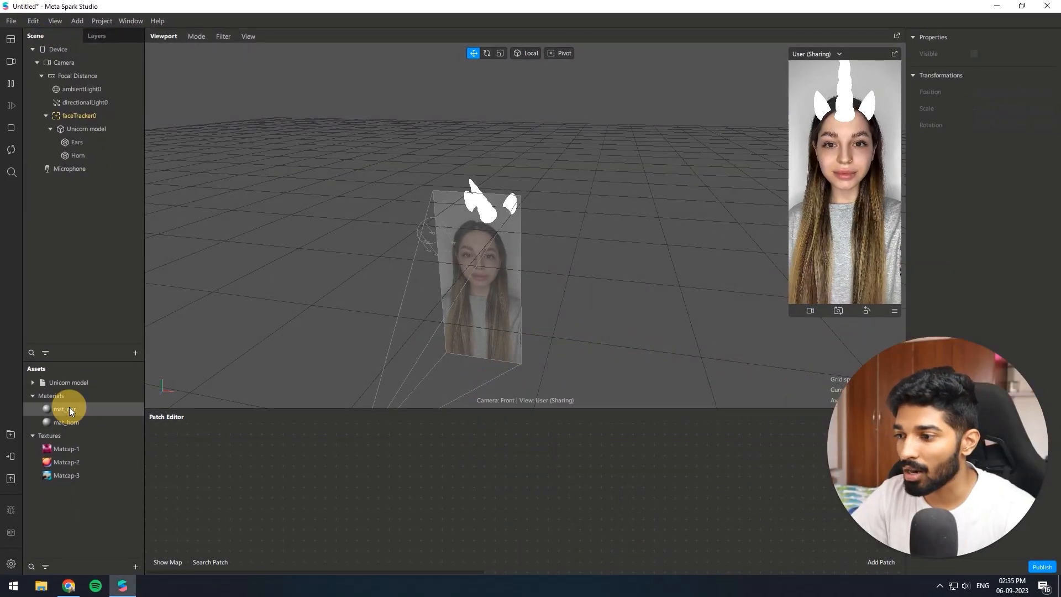
click(70, 410)
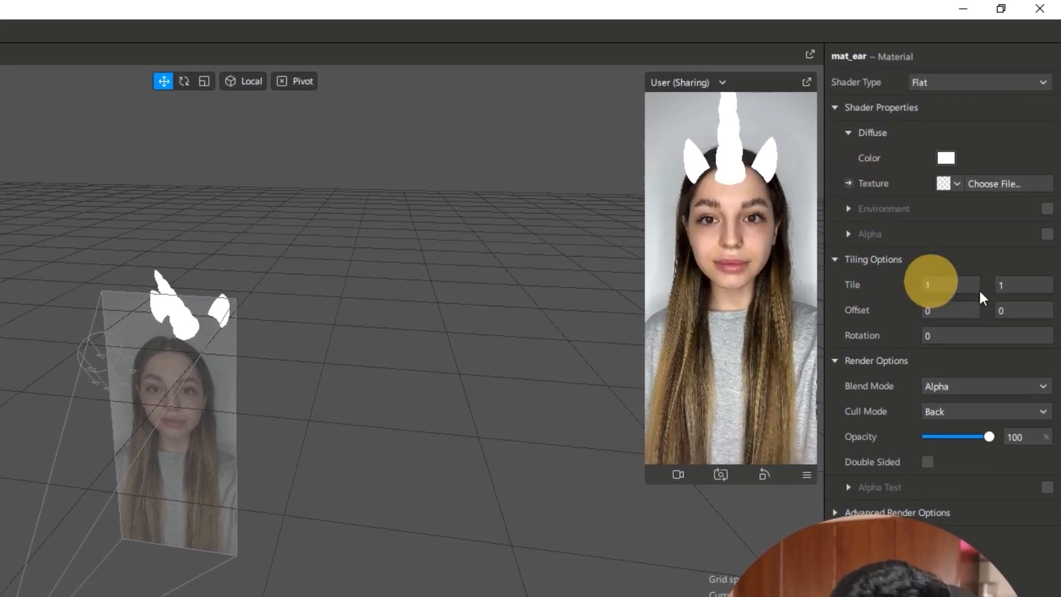
click(1047, 210)
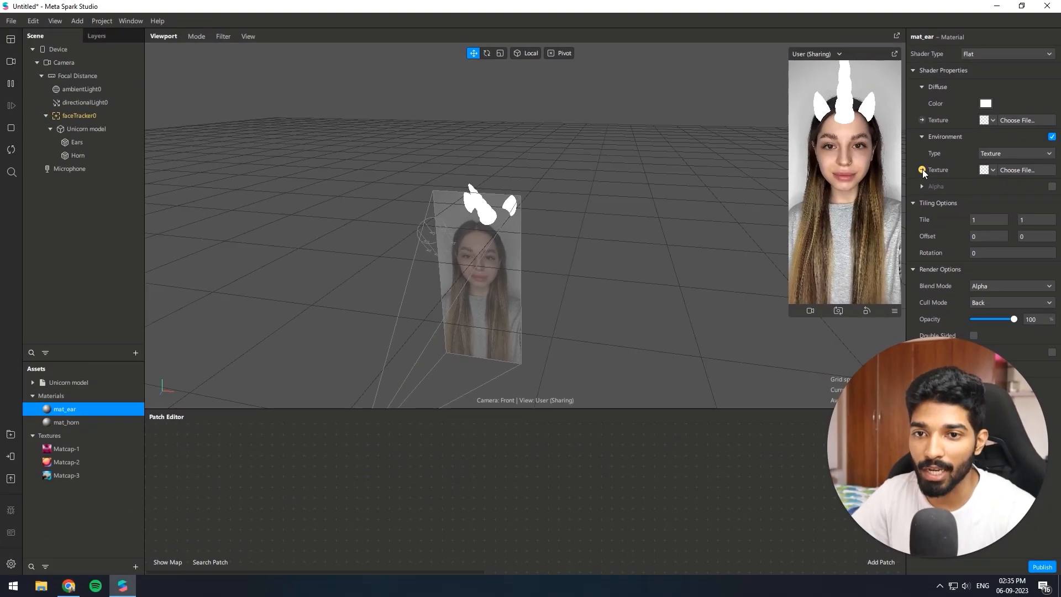
Create a patch for mat_ear's environment texture, enlarge the Patch Editor and move the patch aside to leave room for inputs.
click(921, 170)
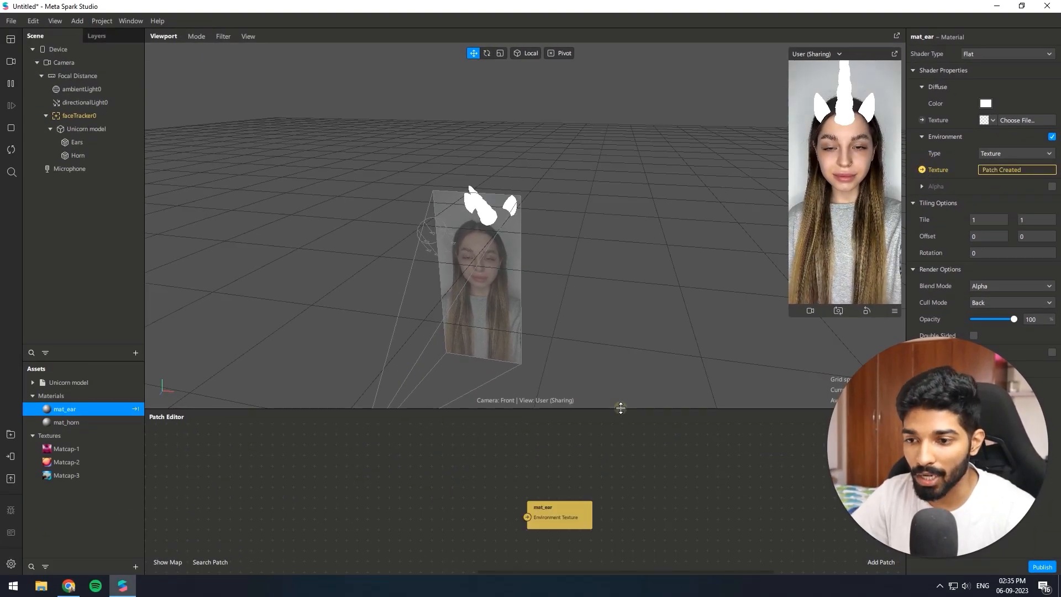
drag(621, 407, 618, 336)
drag(586, 439, 734, 440)
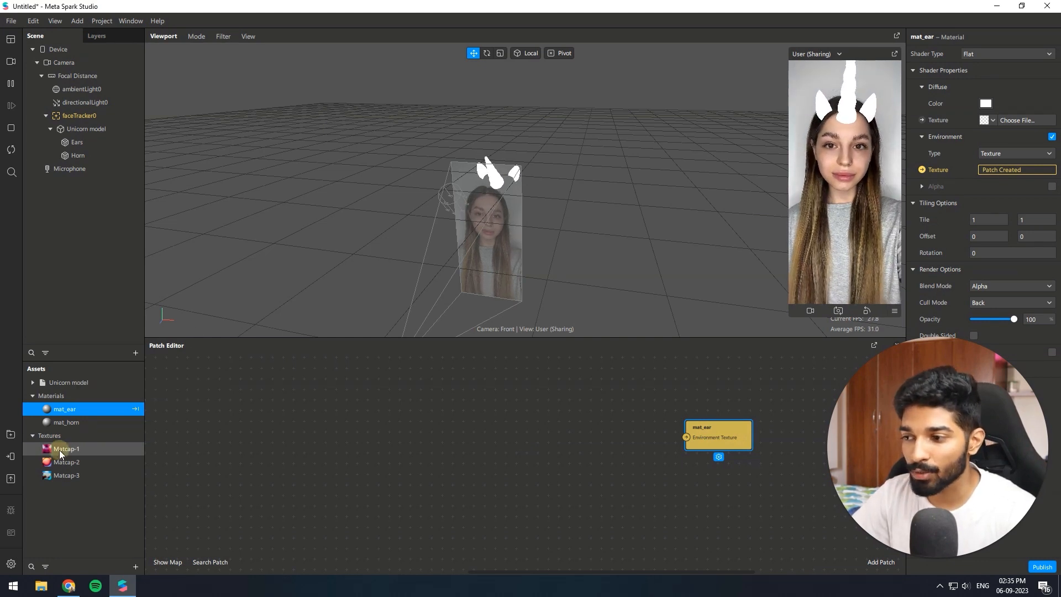
Add Matcap-1 to the Patch Editor, connect its RGBA output to mat_ear's Environment Texture and line the patches up.
drag(58, 450, 372, 452)
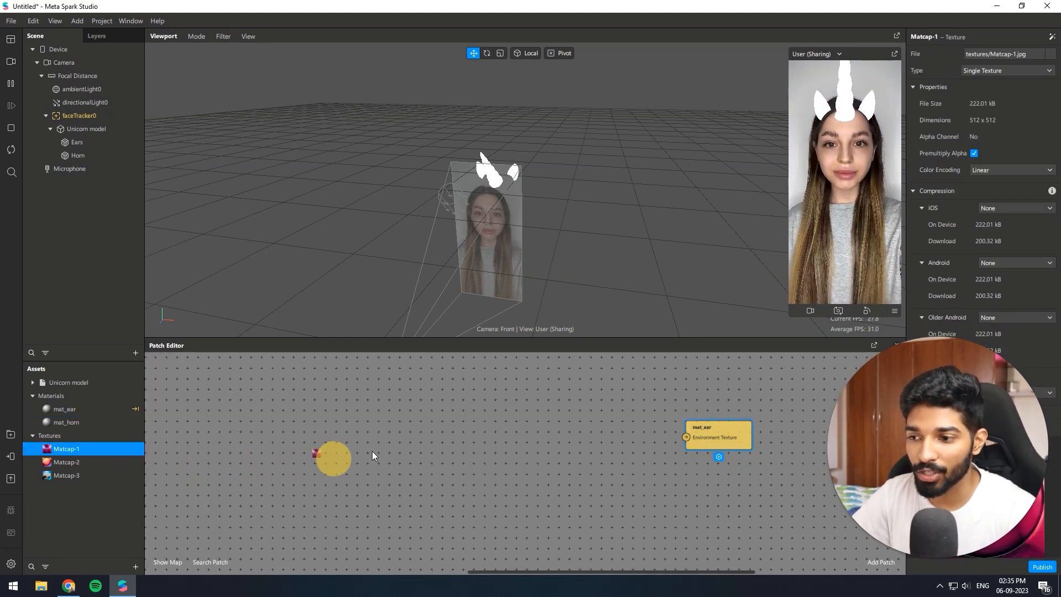
drag(428, 409, 687, 437)
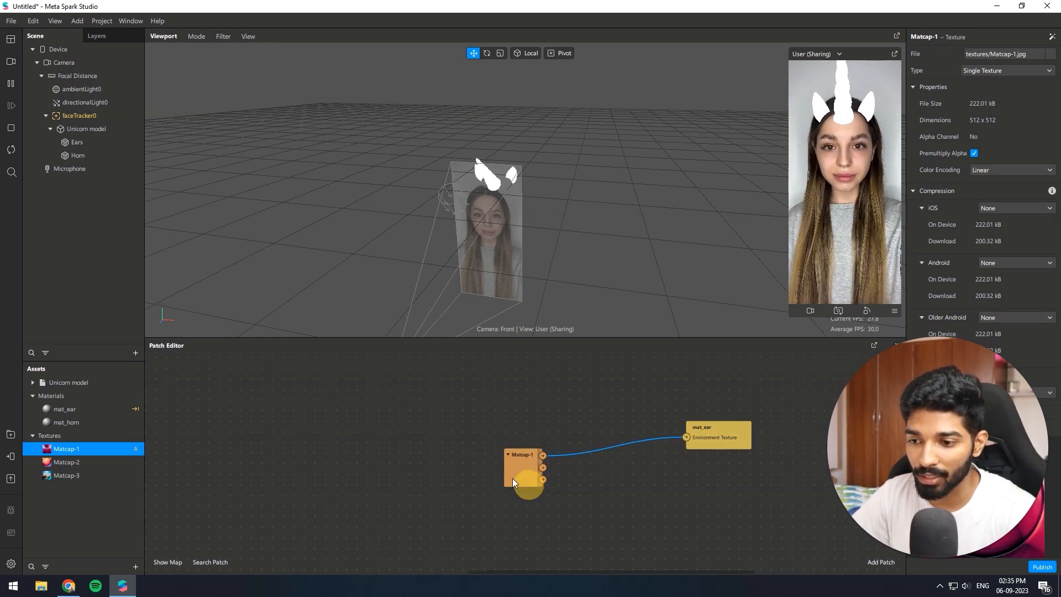
drag(517, 463, 528, 447)
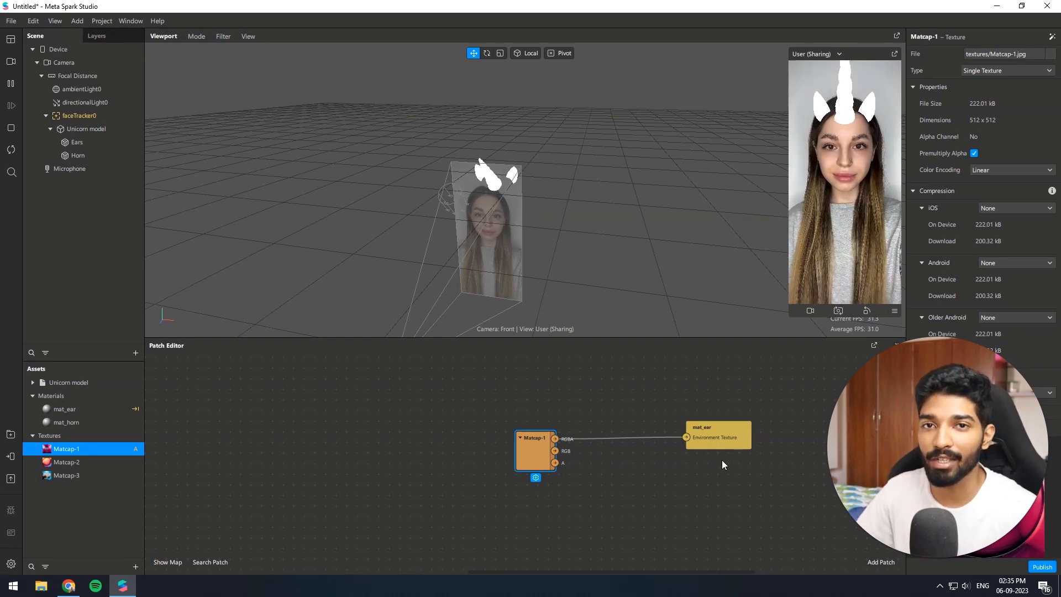
scroll(722, 461, up, 2)
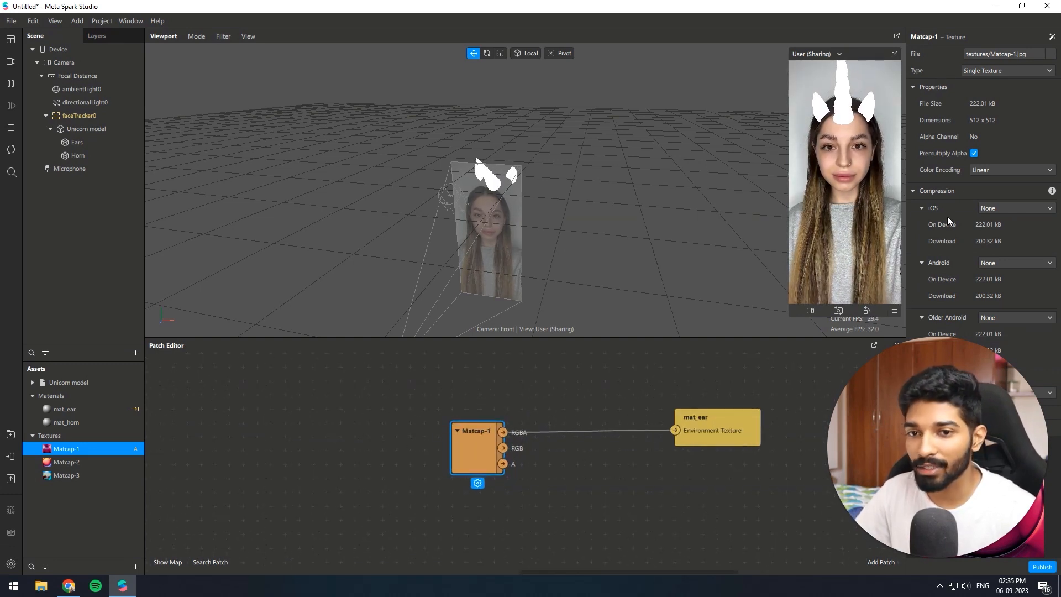
Set mat_ear's diffuse colour to black and compare the ears in the viewport with the Matcap-1 texture preview.
click(89, 410)
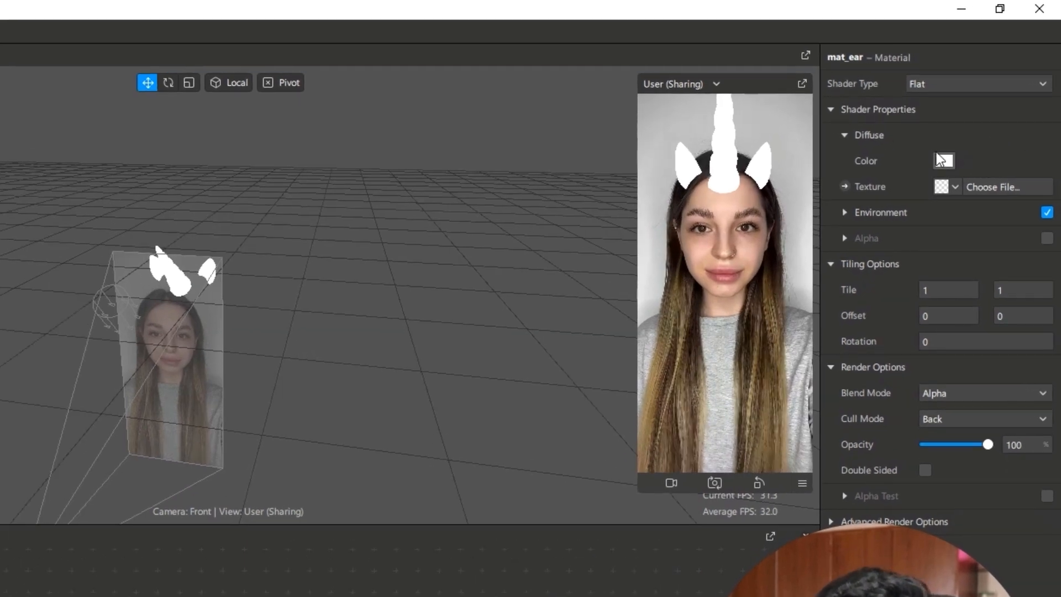
click(942, 160)
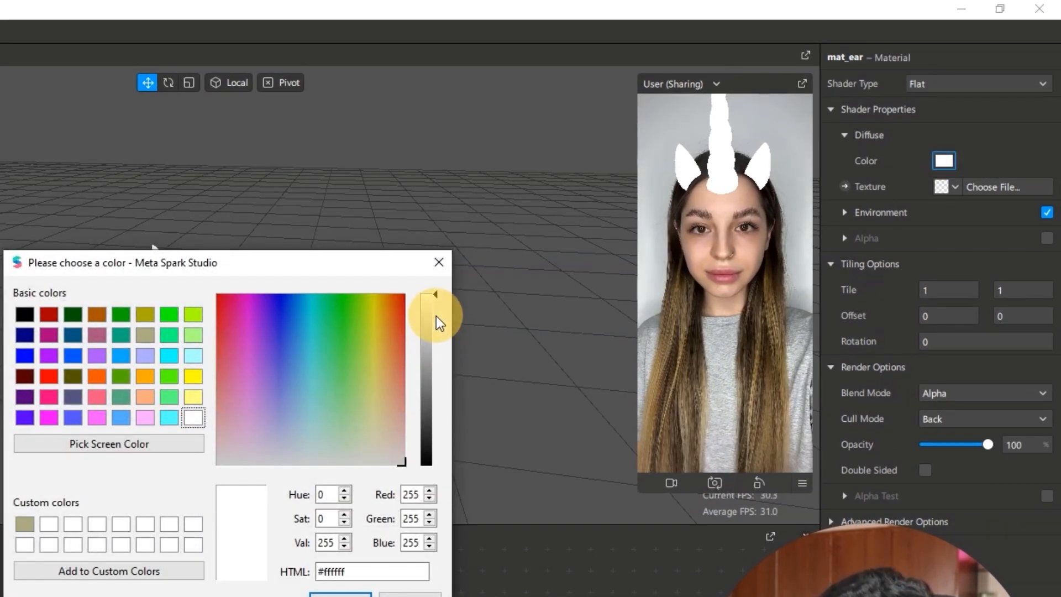
drag(429, 320, 422, 469)
click(343, 595)
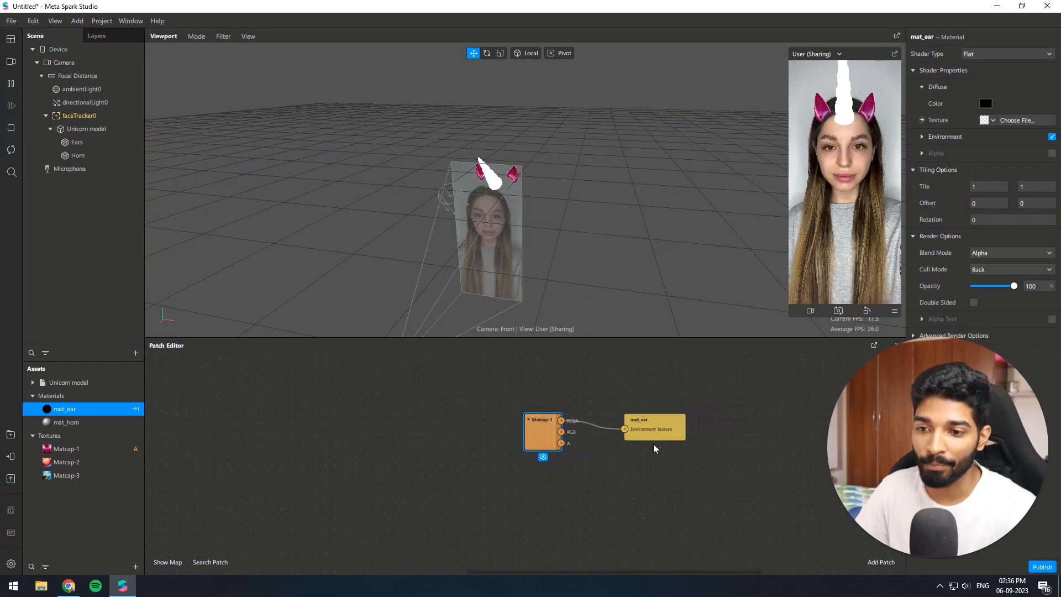
scroll(521, 179, up, 4)
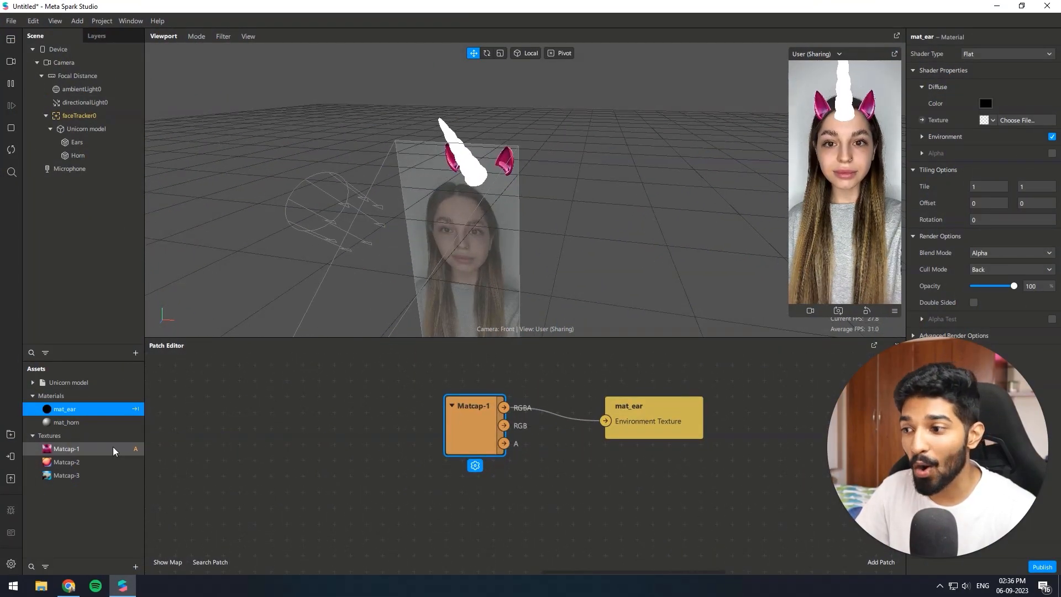
click(99, 445)
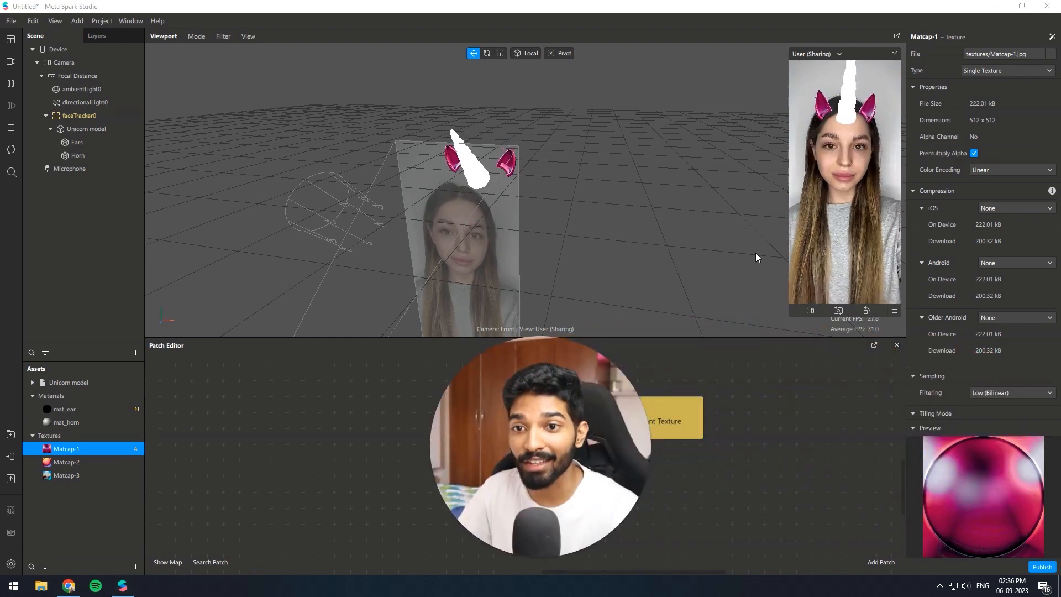
scroll(520, 184, up, 2)
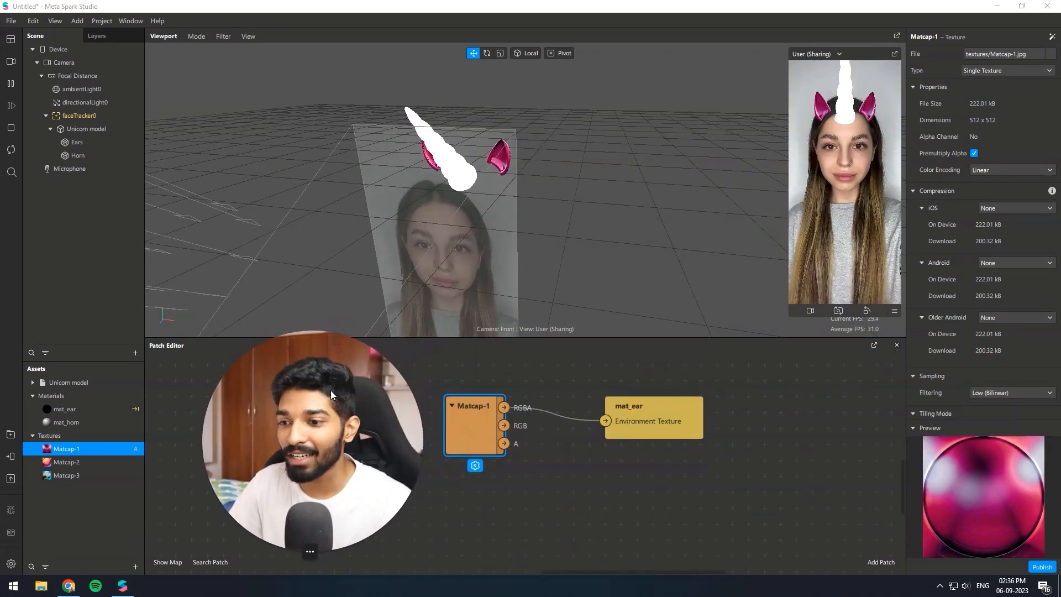
Move the Matcap-1 patch away from mat_ear and add a Mix patch between them.
drag(488, 452, 298, 482)
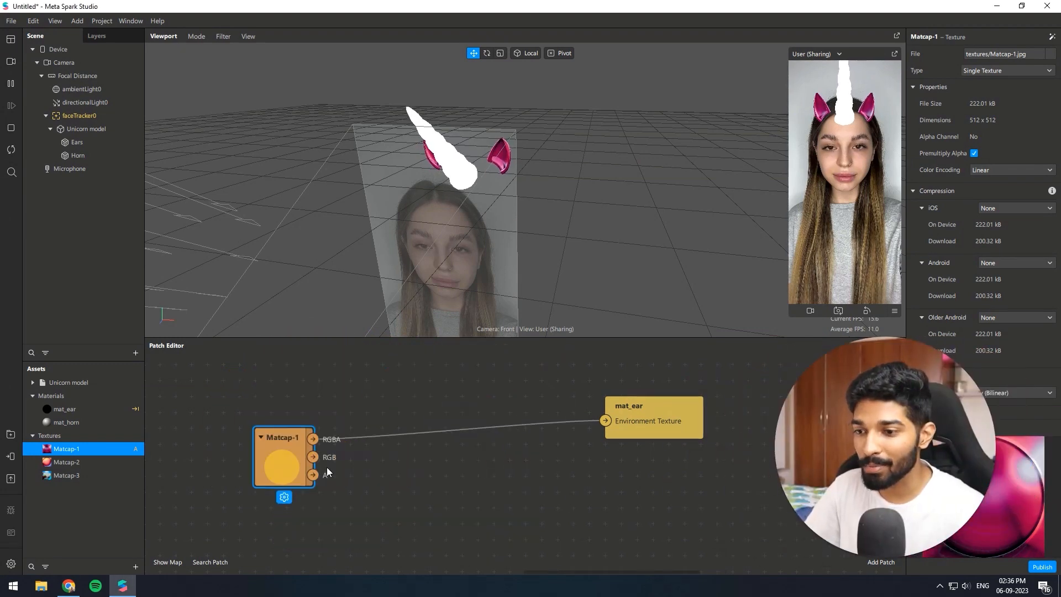
double_click(459, 441)
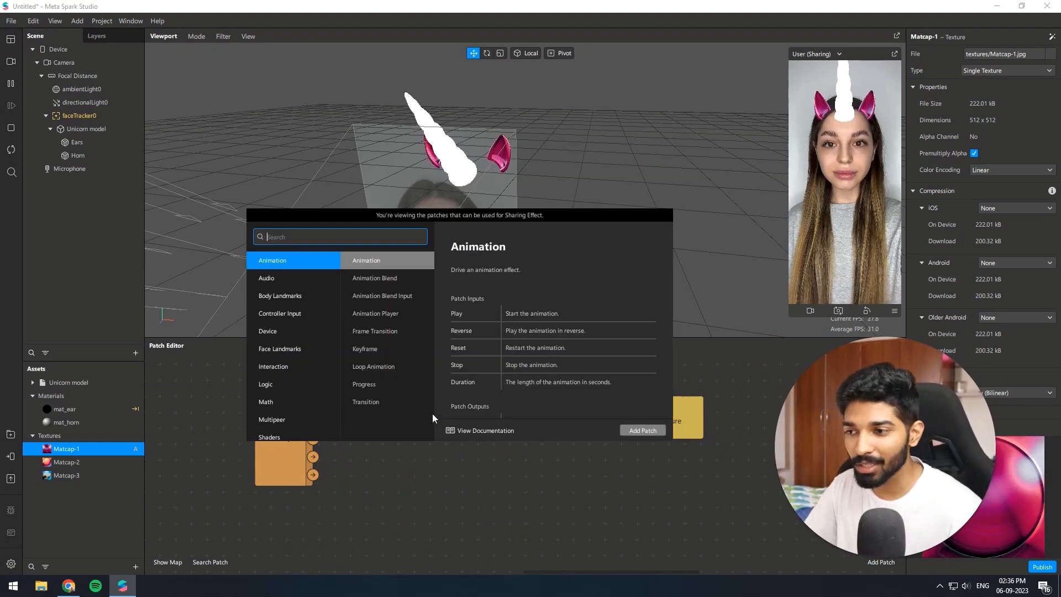
text(mix)
key(Return)
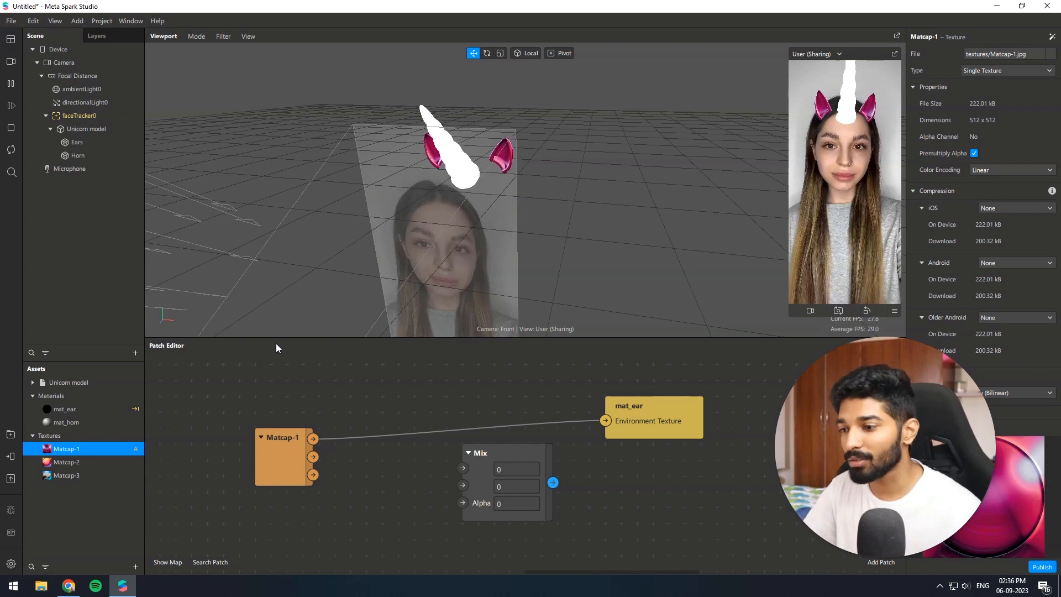
Add Matcap-2 and Matcap-3 texture patches and connect their RGBA outputs to the Mix patch's first and second inputs.
drag(90, 463, 267, 392)
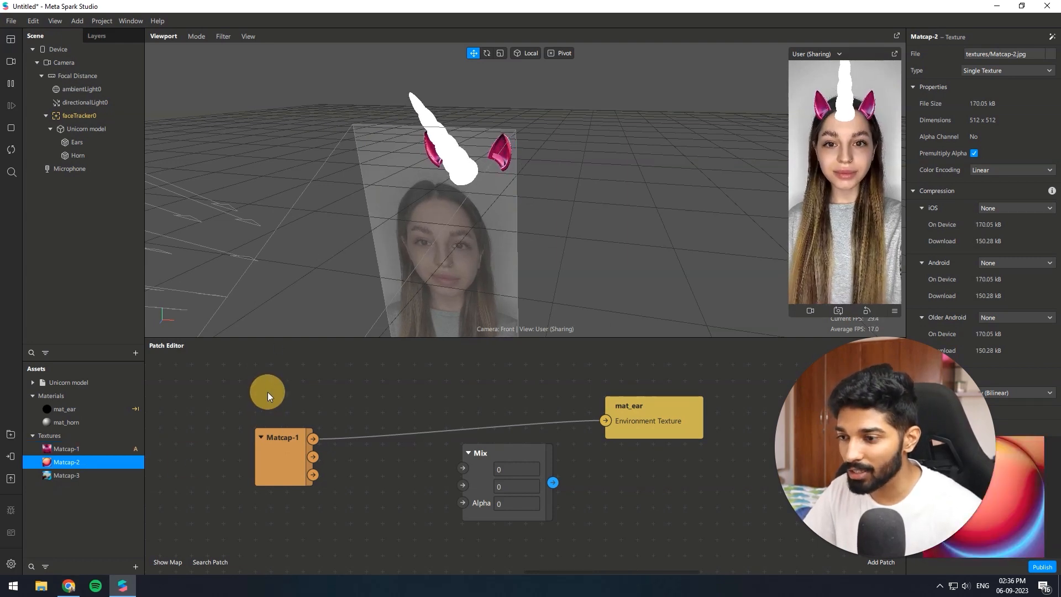
drag(68, 463, 238, 404)
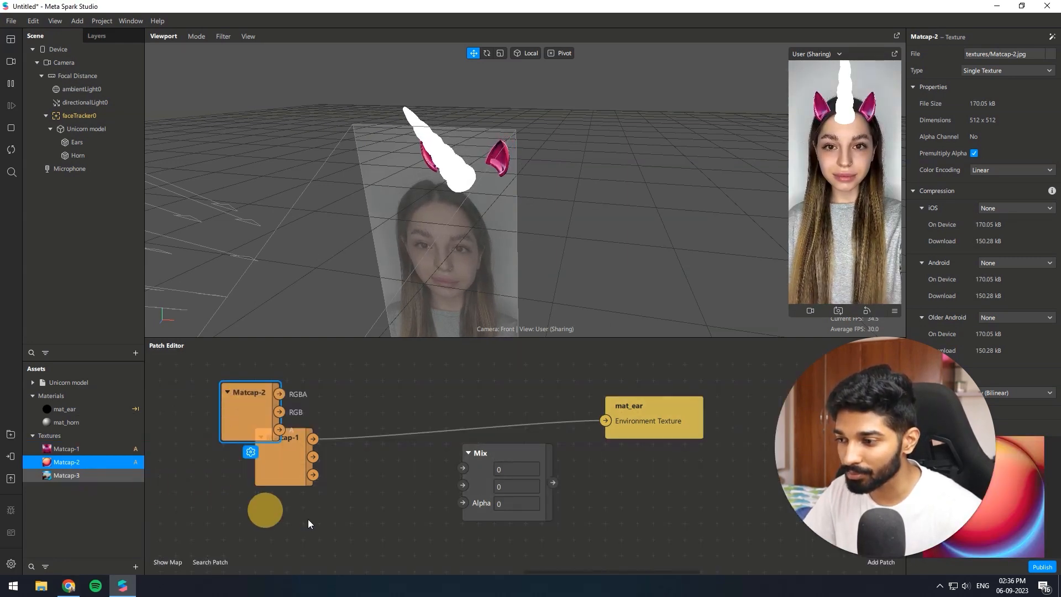
drag(62, 474, 362, 524)
drag(270, 451, 205, 514)
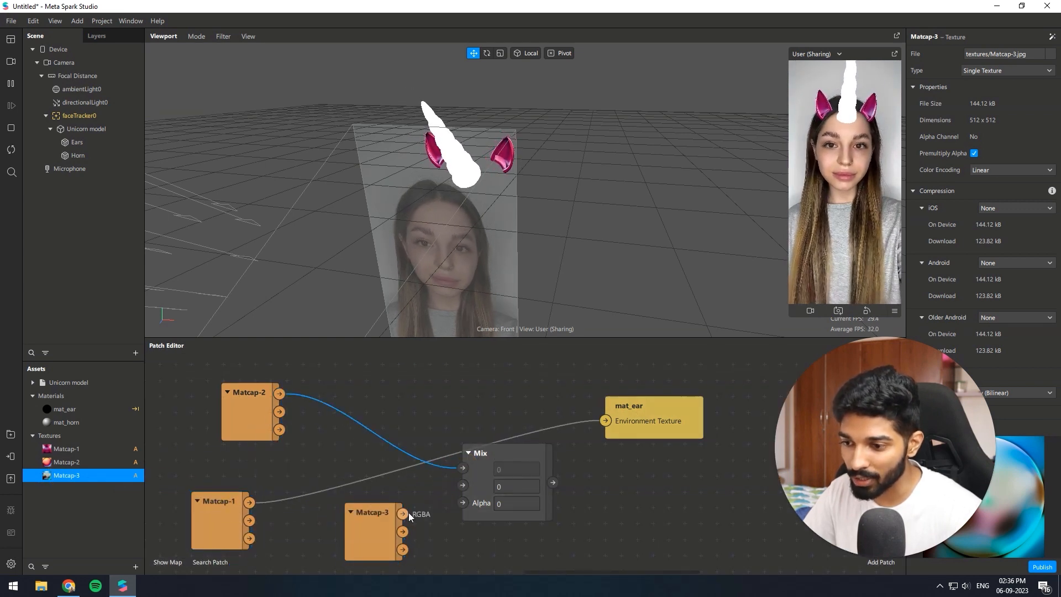
drag(455, 489, 463, 486)
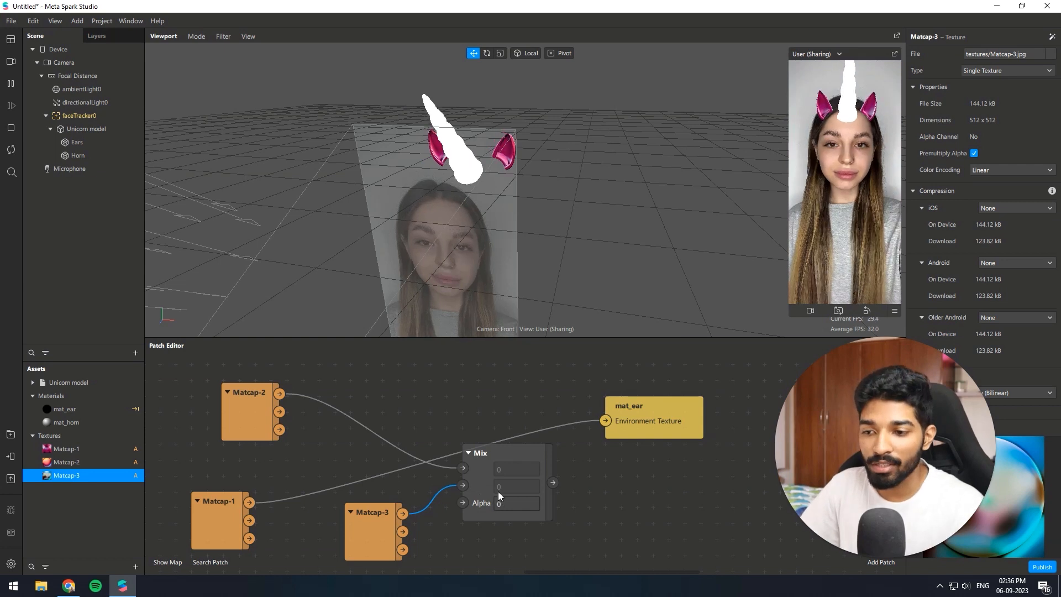
Rearrange the graph by moving the Mix patch and Matcap-3 up beside the Matcap-2 patch.
drag(498, 491, 451, 444)
drag(369, 527, 326, 457)
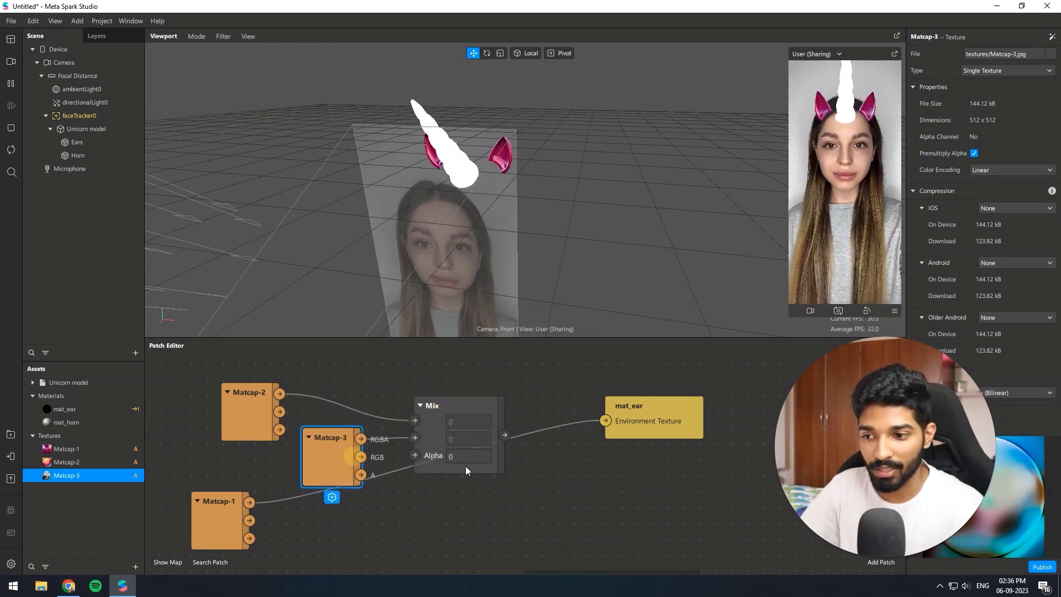
drag(430, 422, 430, 406)
Try an Alpha of 1 on the Mix patch and reset it to 0.
click(465, 438)
text(1)
click(489, 487)
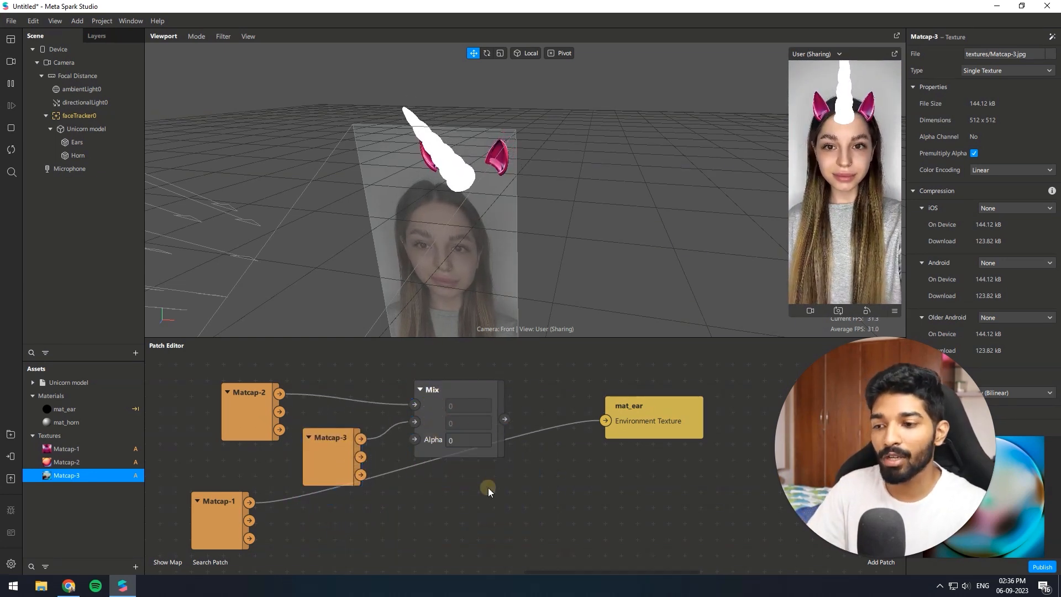
click(465, 440)
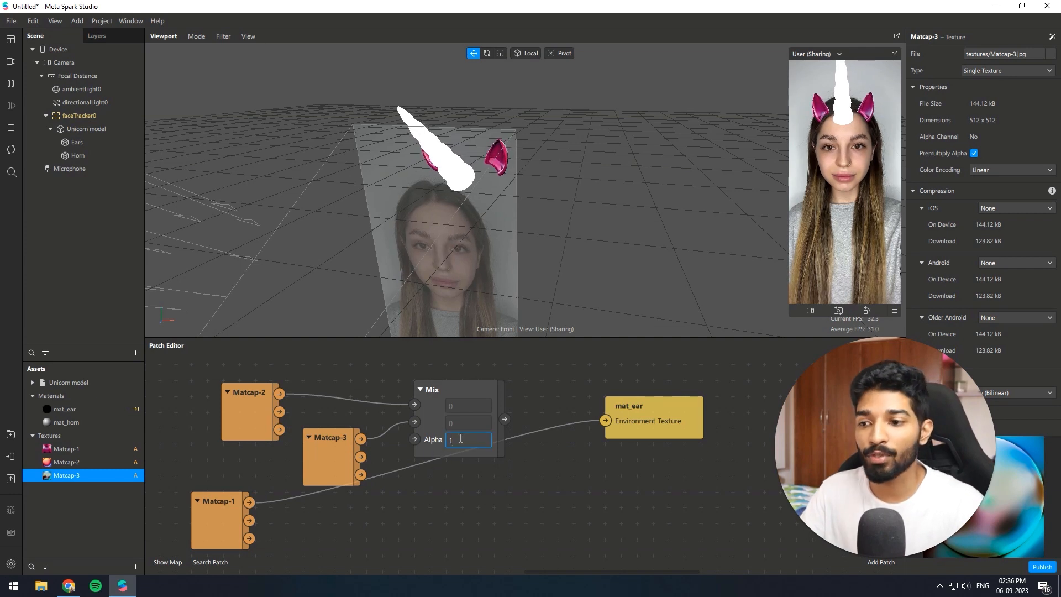
text(0)
click(503, 452)
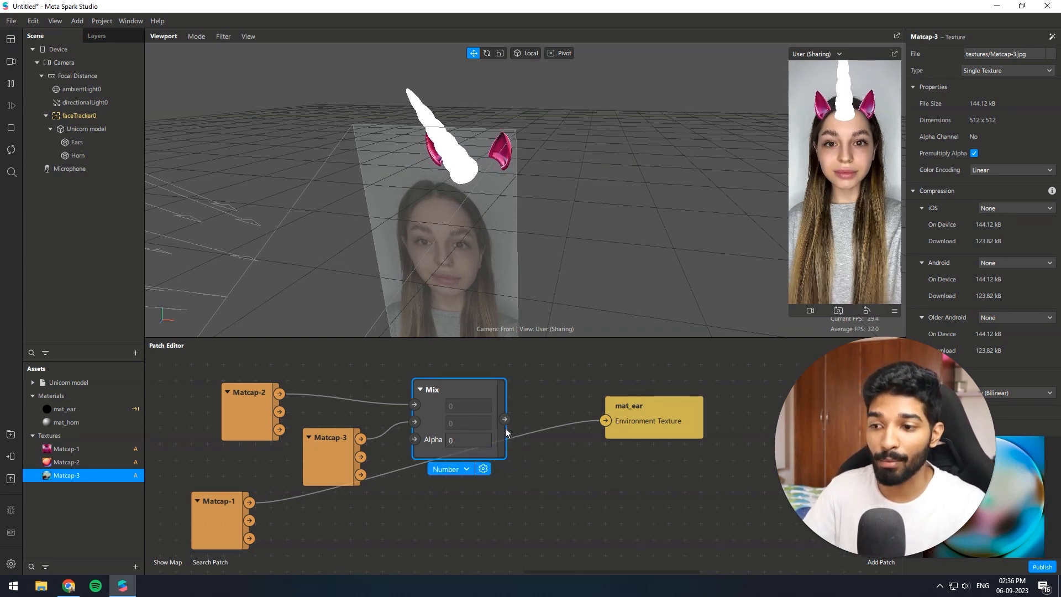
Connect the Mix output to mat_ear's Environment Texture in place of Matcap-1 and show the Matcap-2 texture preview.
drag(505, 419, 605, 419)
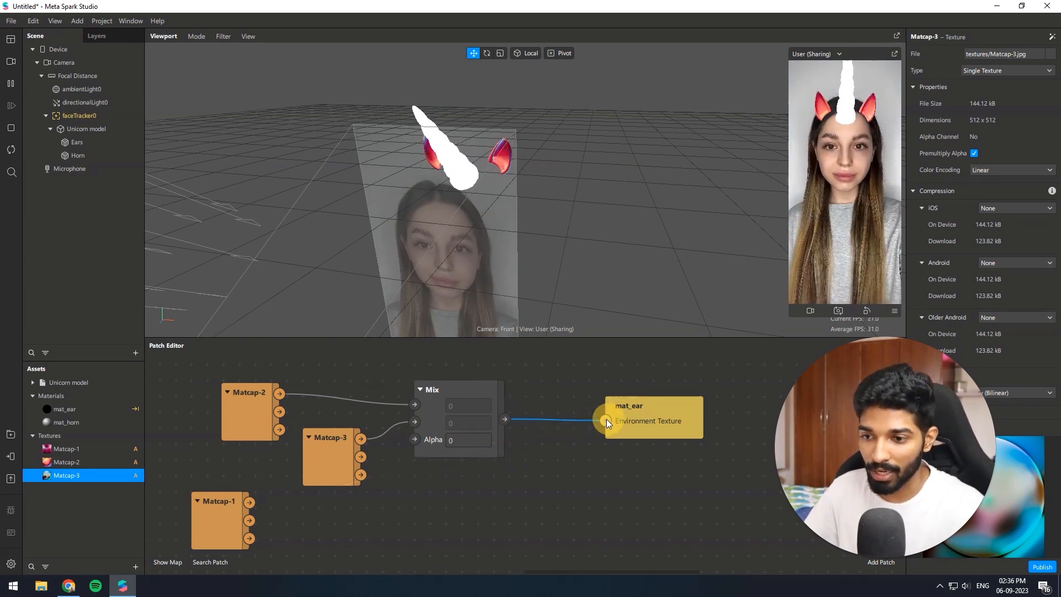
scroll(492, 409, up, 2)
scroll(628, 468, down, 1)
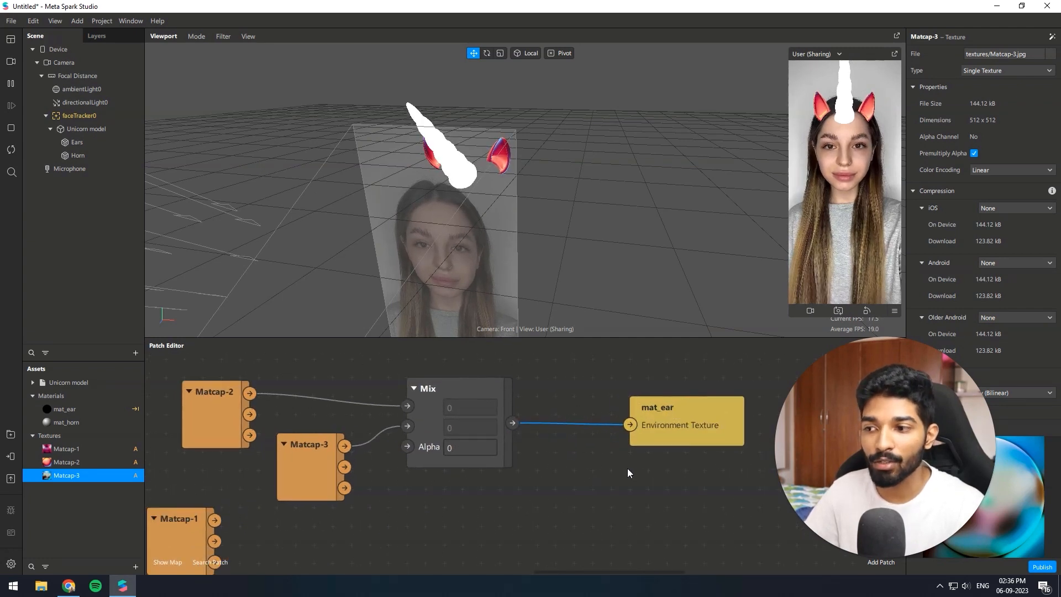
click(85, 461)
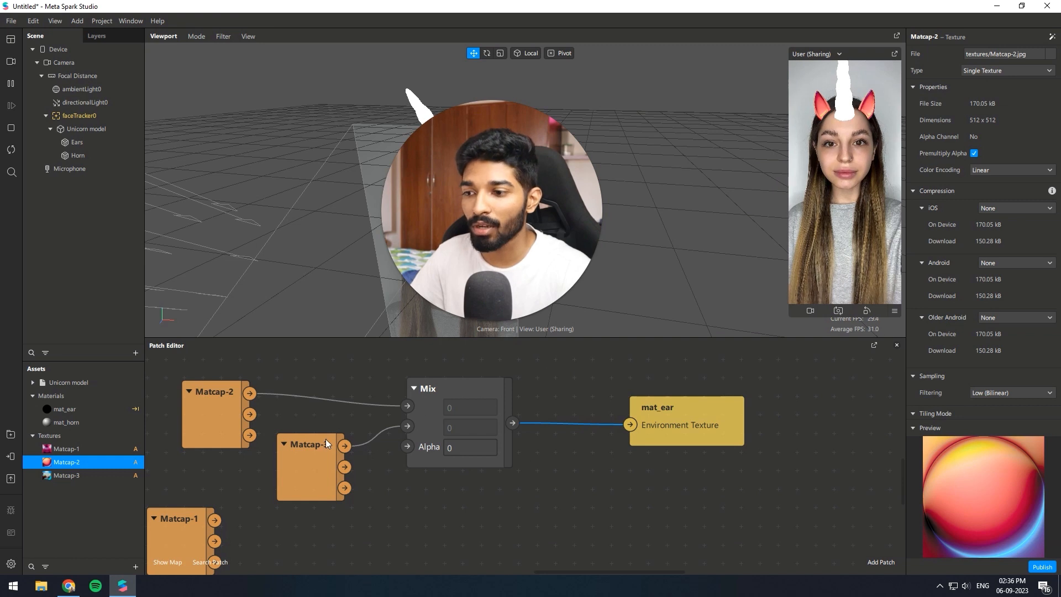
Set the Mix patch's Alpha to 1 and compare the ears with the Matcap-3 texture preview.
click(478, 445)
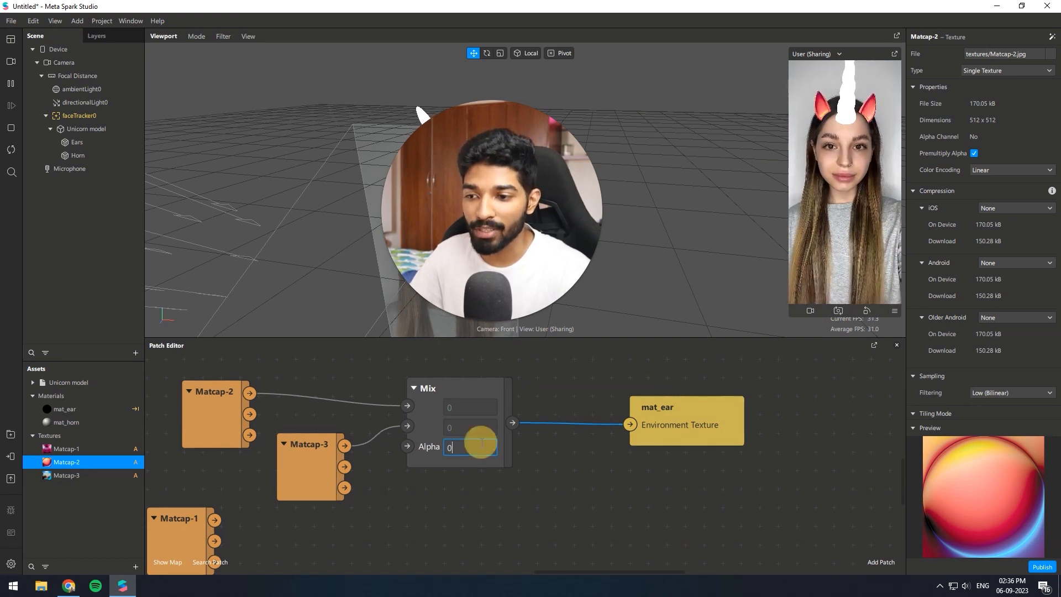
double_click(478, 445)
text(1)
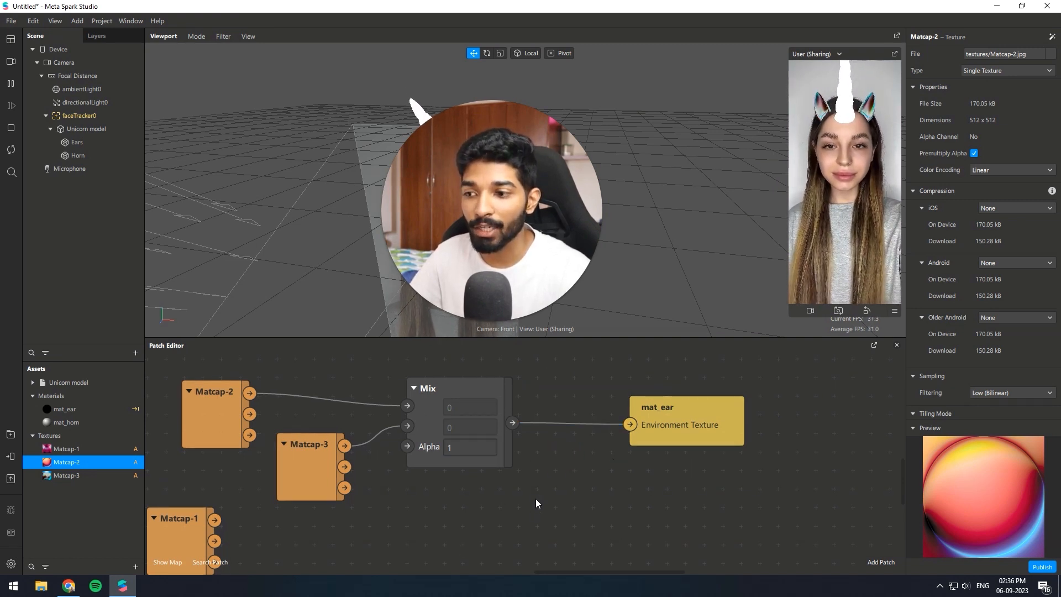
click(64, 475)
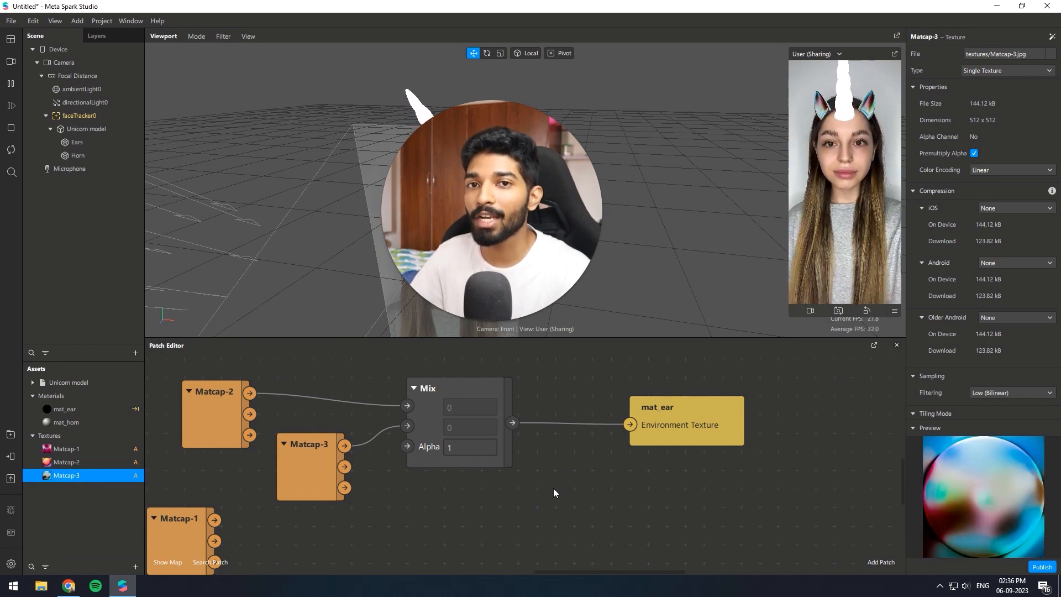
Set the Mix patch's Alpha to 0.5 to blend Matcap-2 and Matcap-3 equally.
double_click(477, 446)
text(0.5)
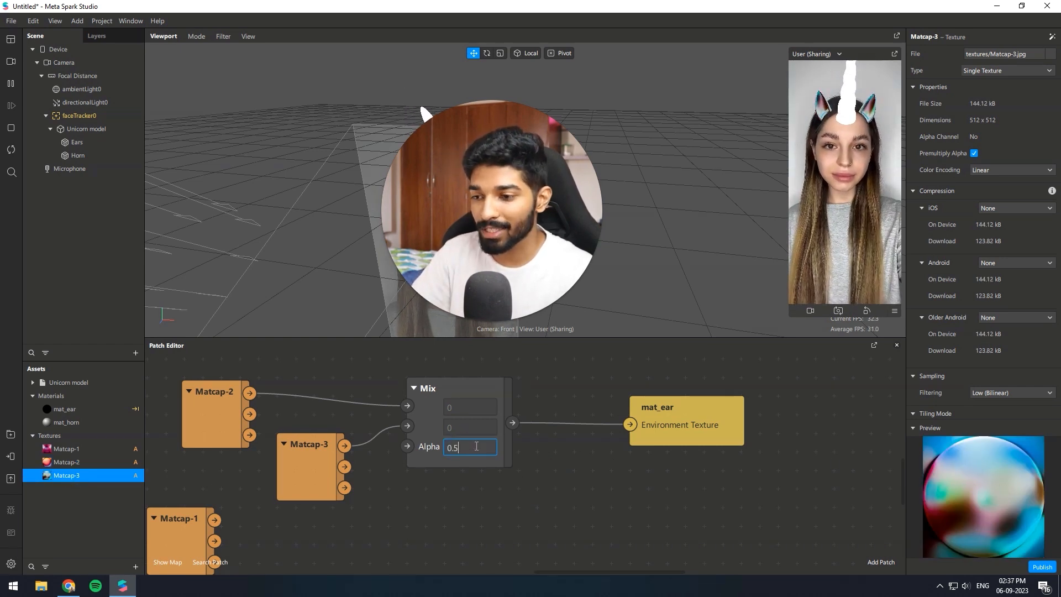
key(Return)
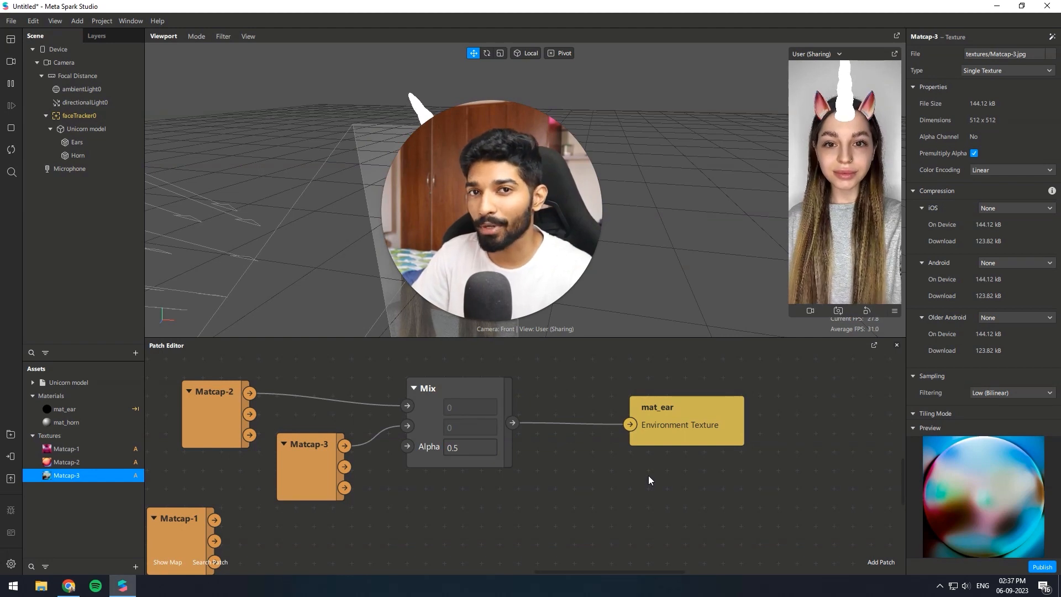
Add a second Mix patch and connect the first Mix output and Matcap-1's RGBA output to its two inputs.
drag(178, 533, 375, 548)
double_click(575, 490)
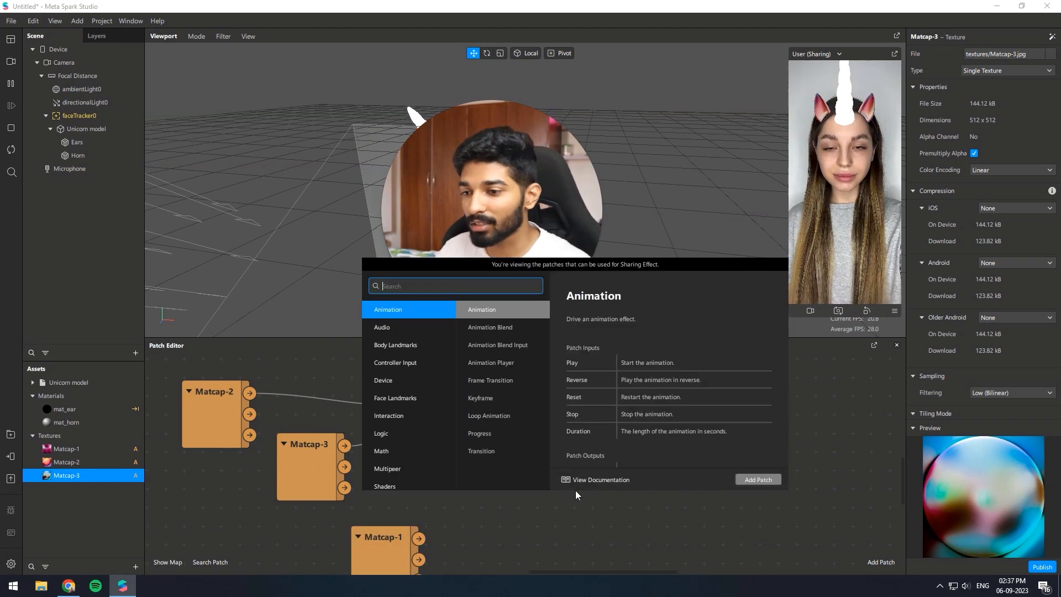
text(mix)
key(Return)
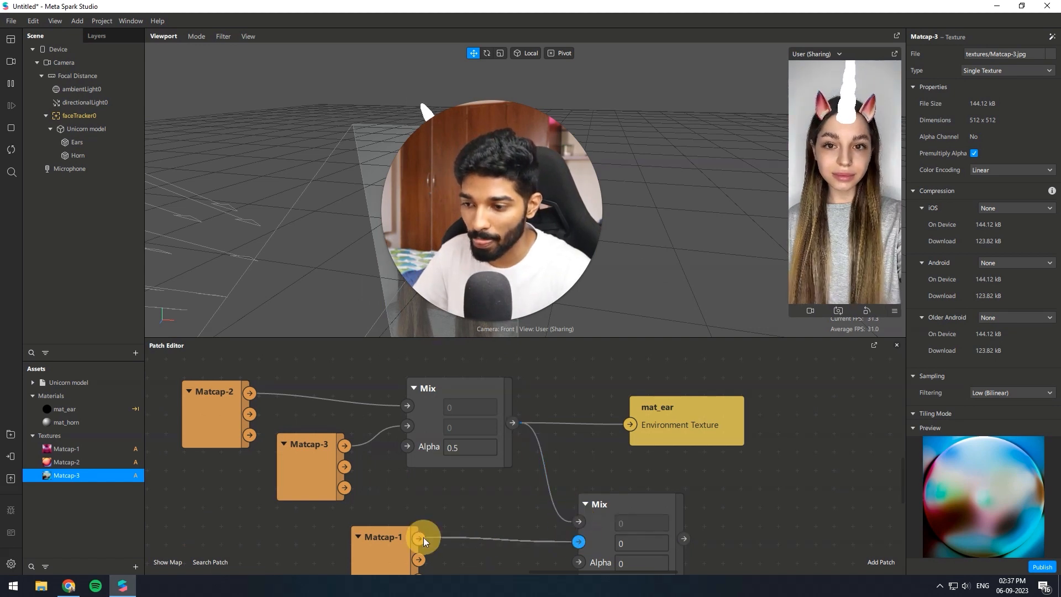
drag(624, 502, 601, 460)
Set the second Mix patch's Alpha to 0.5 and connect its output to mat_ear's Environment Texture.
click(609, 523)
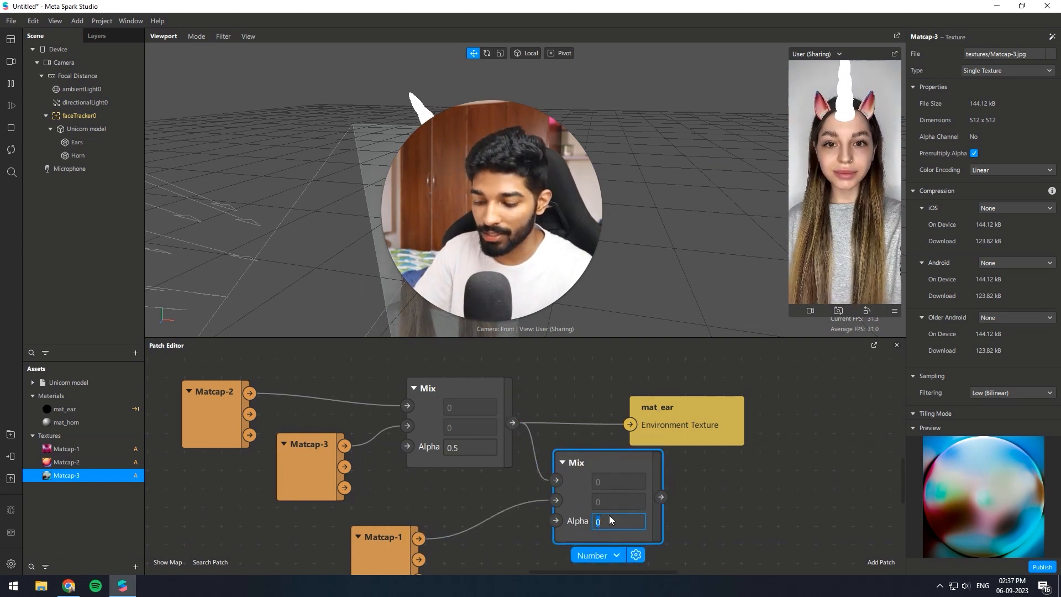
text(0.5)
drag(661, 496, 727, 455)
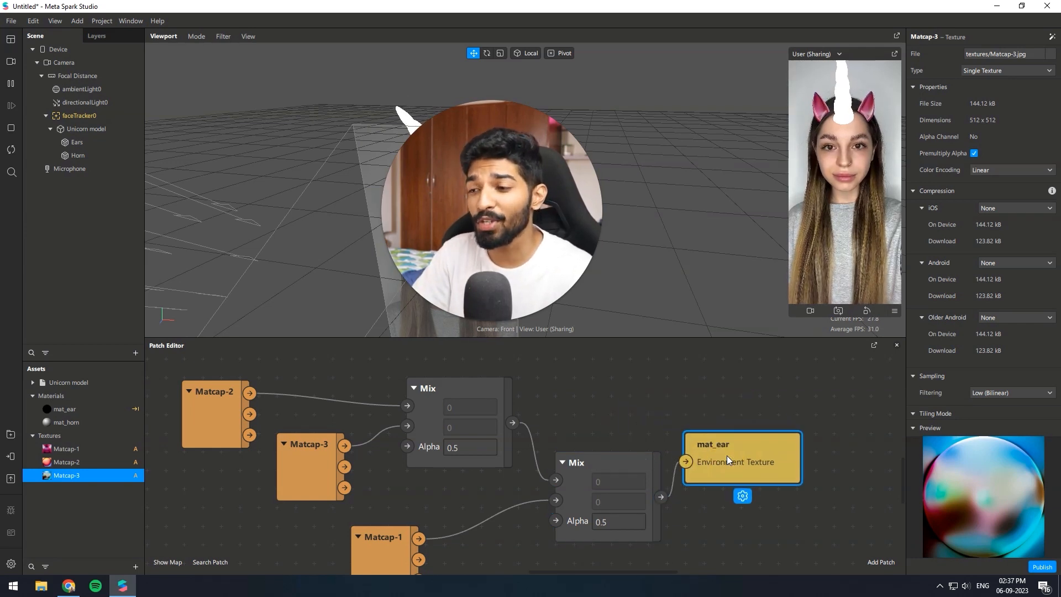
Search the AR Library for "rainbow" and import the Rainbow-o-matic patch asset into the project.
scroll(420, 475, down, 3)
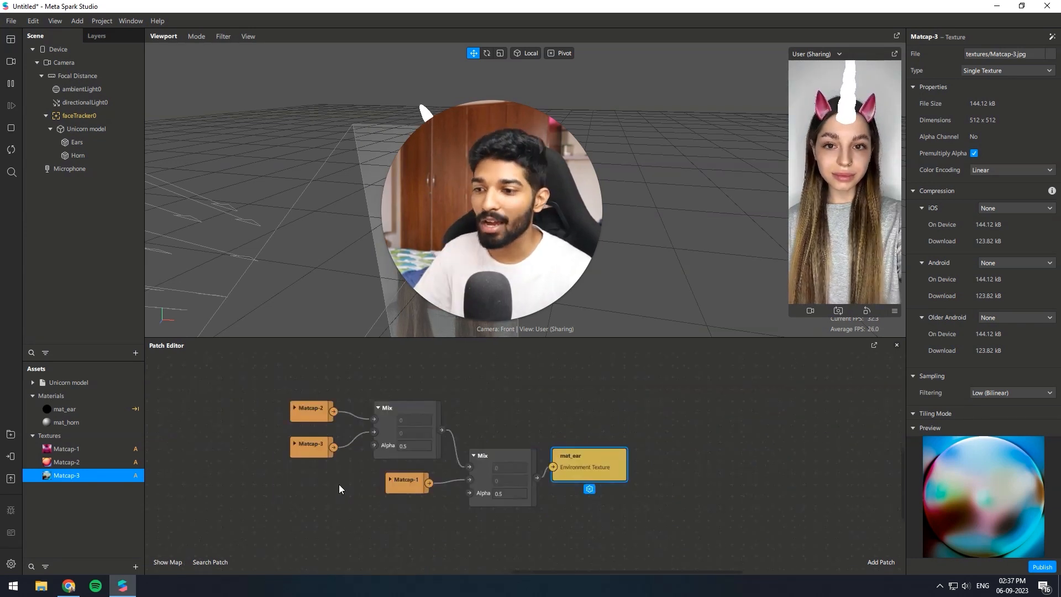
click(11, 434)
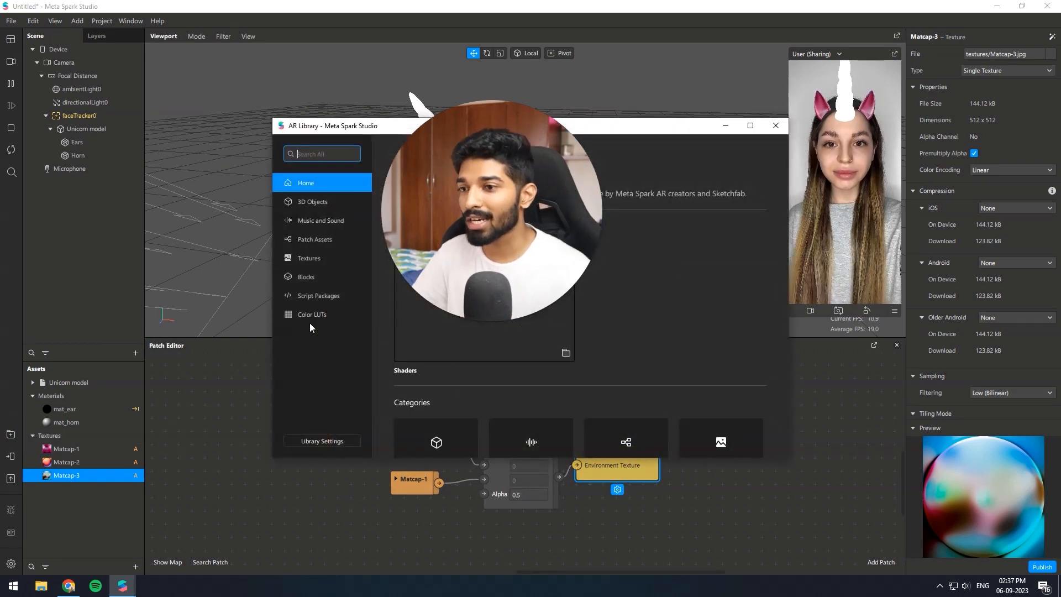
click(318, 154)
text(ra)
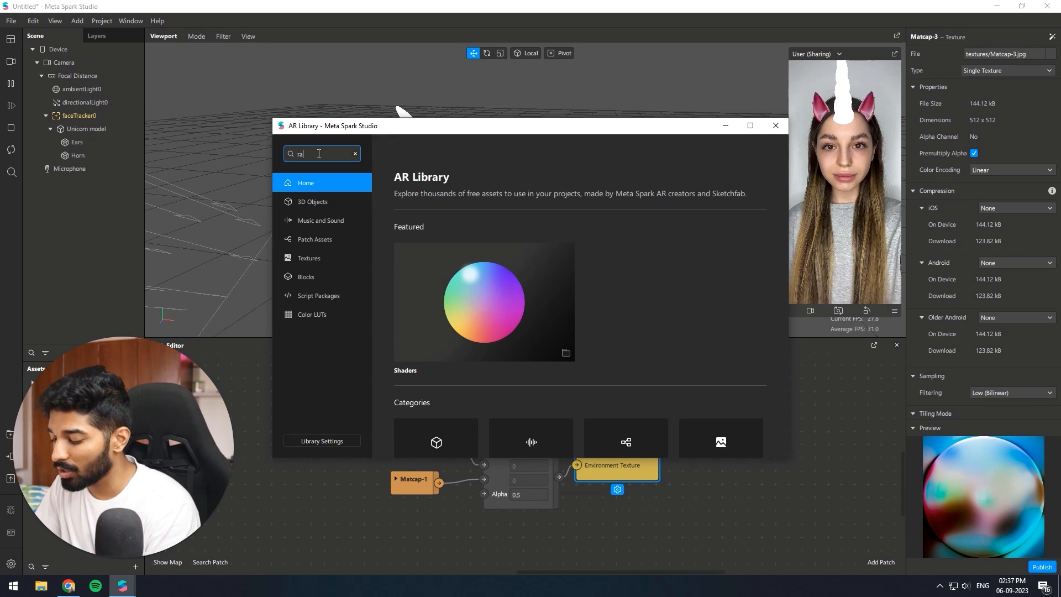
text(inbow)
key(Return)
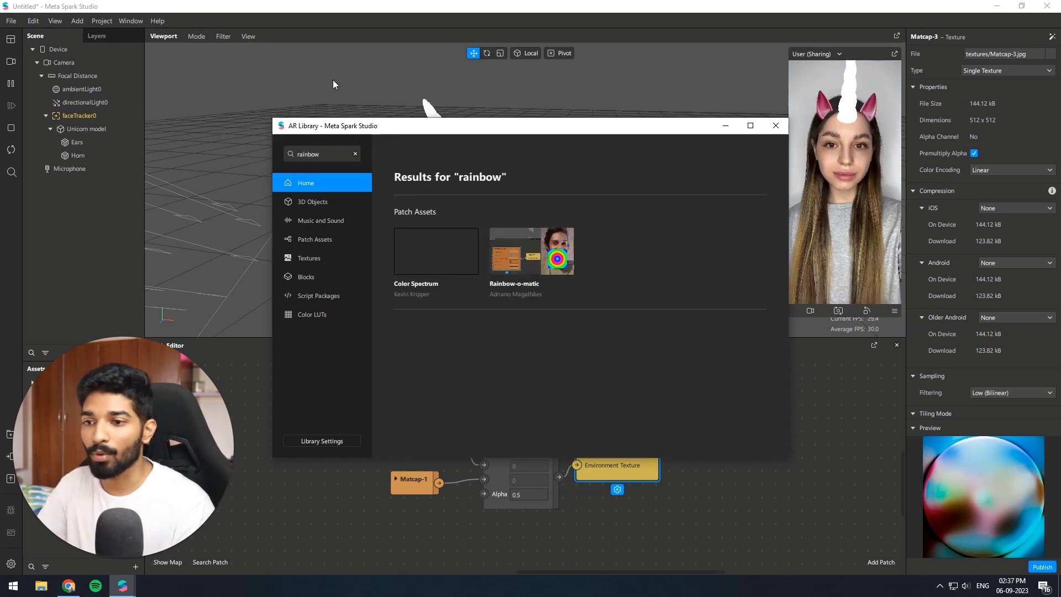
click(669, 256)
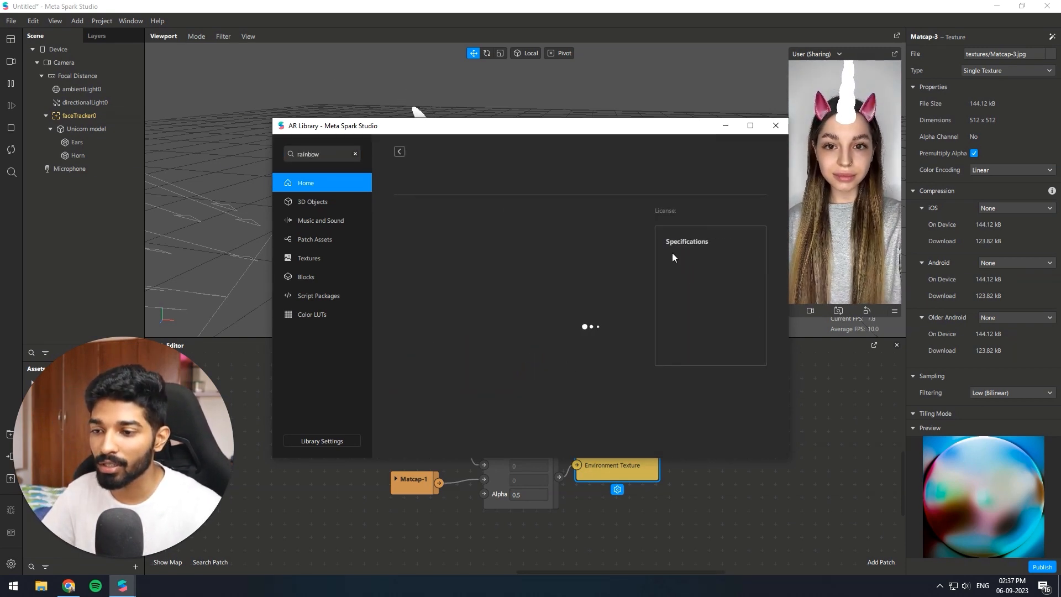
click(722, 178)
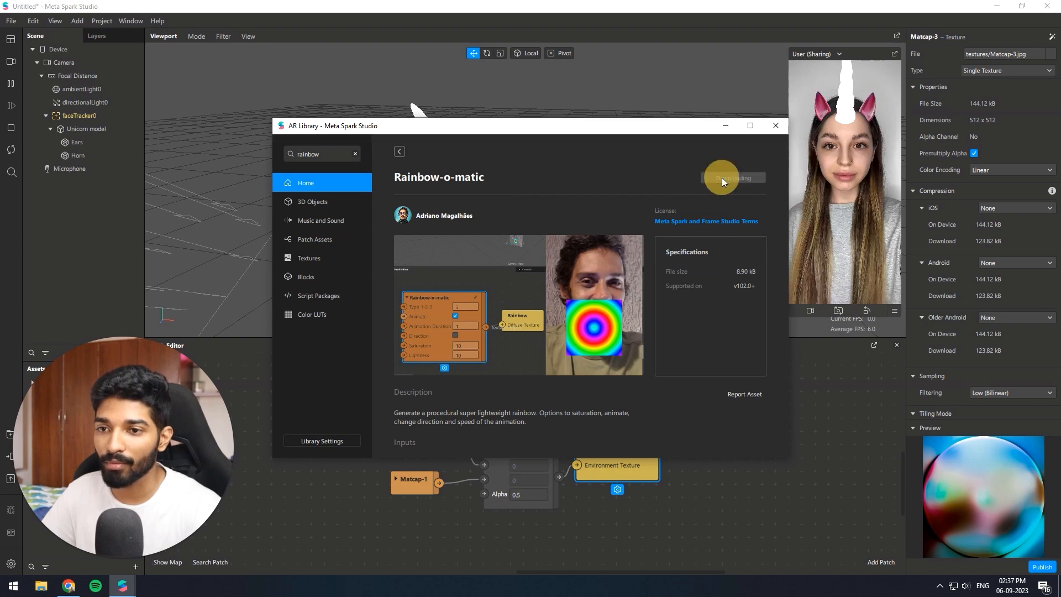
click(777, 131)
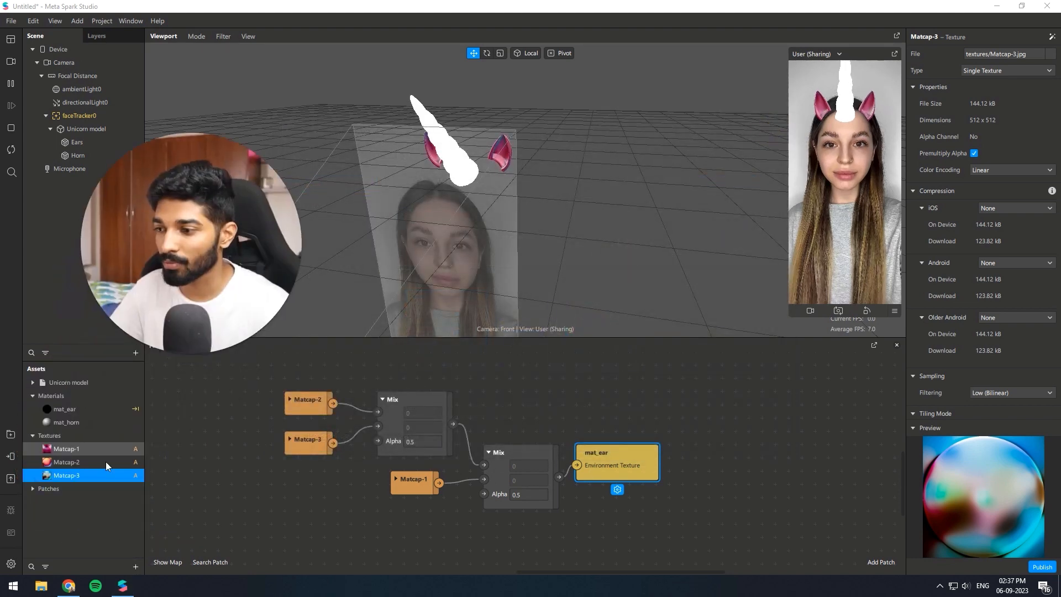
Add the Rainbow-o-matic patch asset to the patch graph and place it below the Matcap and Mix patches.
click(33, 489)
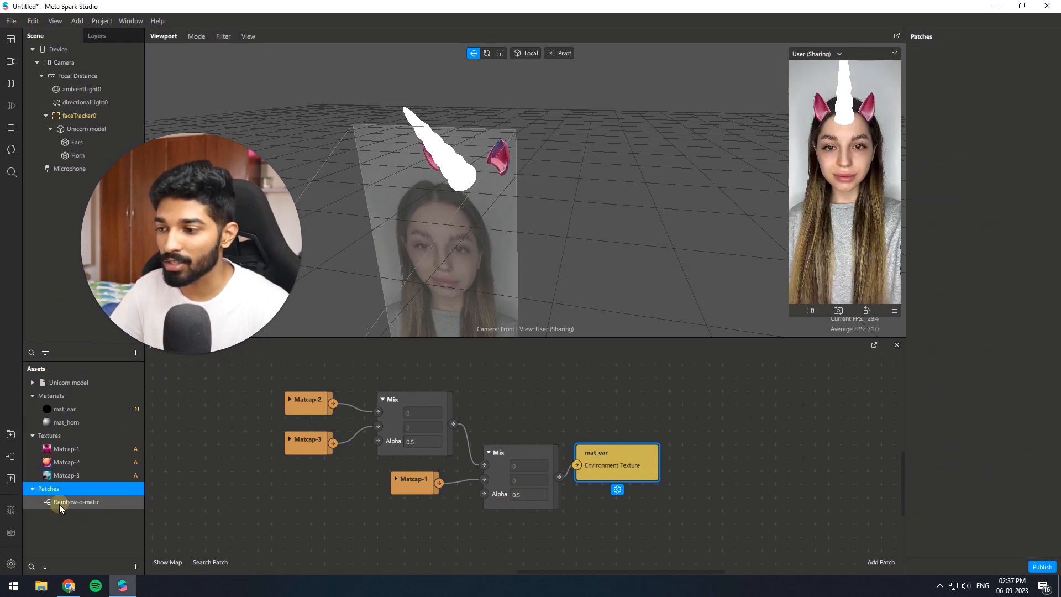
drag(59, 504, 726, 440)
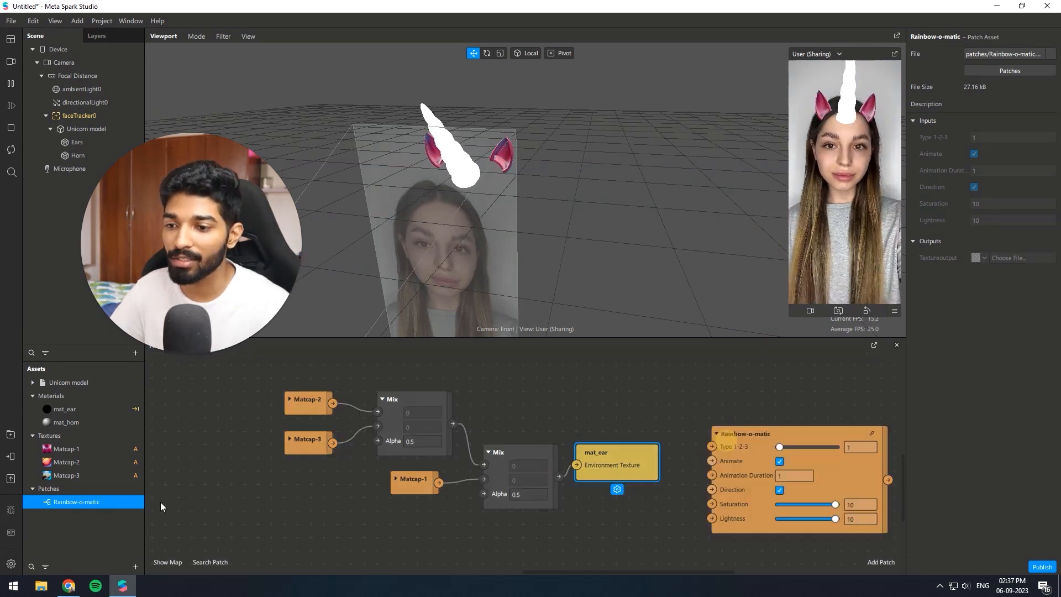
click(33, 489)
scroll(429, 412, down, 3)
scroll(566, 450, up, 2)
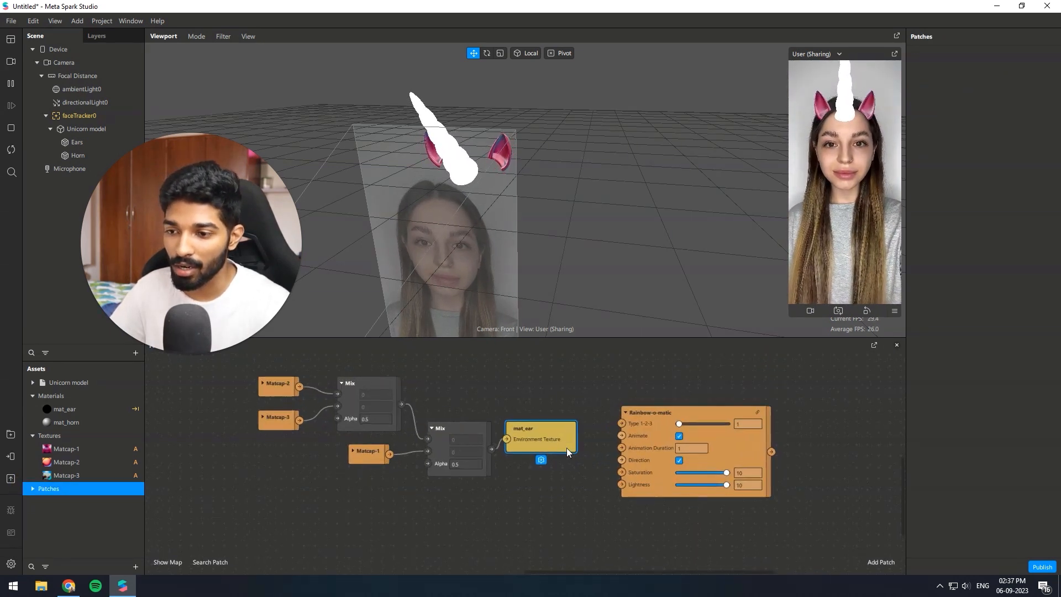
drag(661, 427, 353, 545)
scroll(367, 483, down, 2)
scroll(497, 497, up, 3)
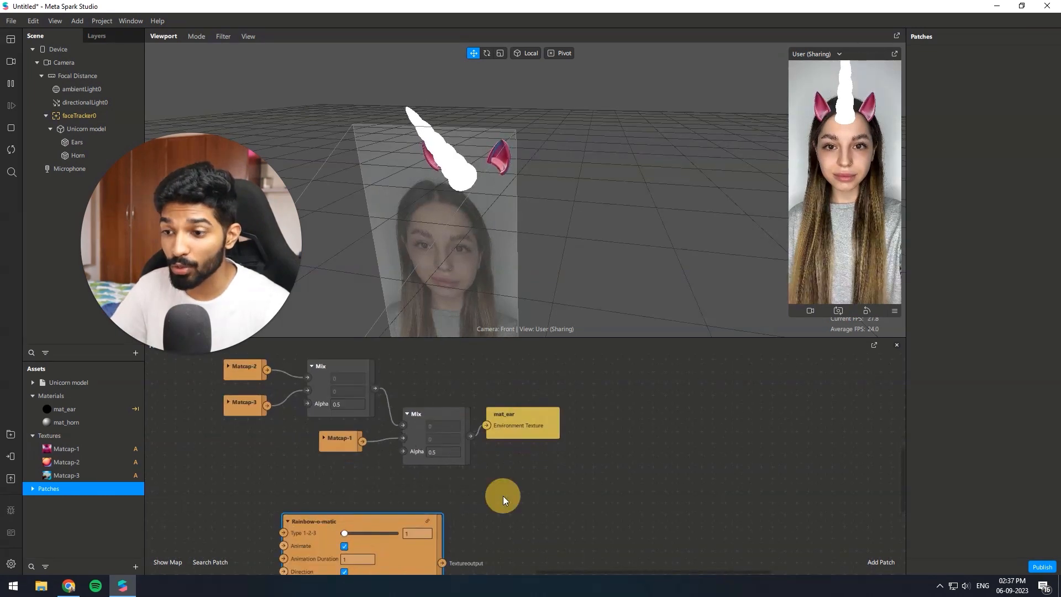
Add a third Mix patch and connect the second Mix output and Rainbow-o-matic's texture output to its two inputs.
double_click(503, 496)
text(mix)
key(Return)
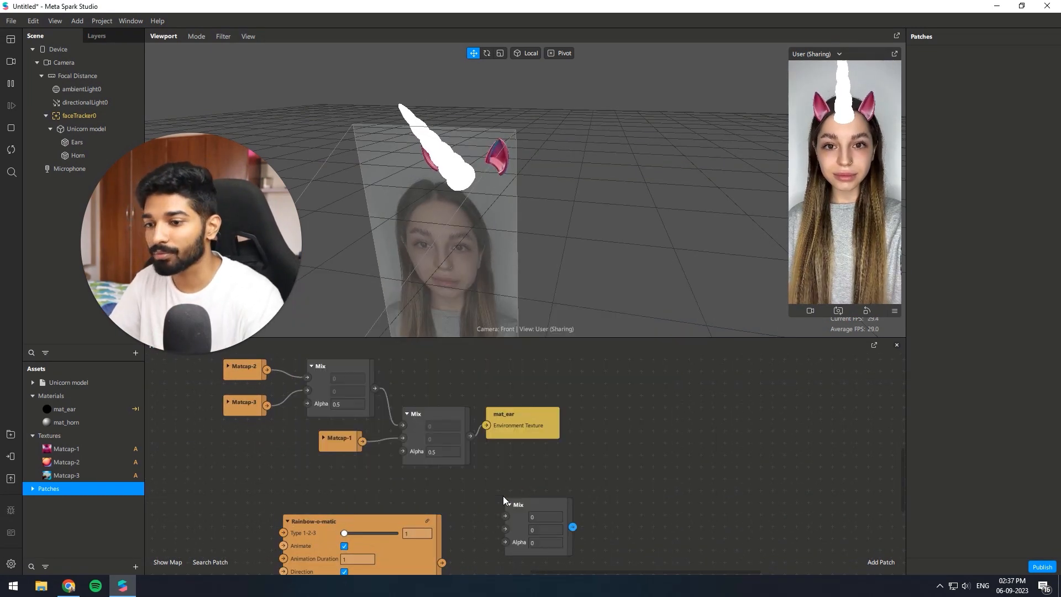
drag(471, 436, 504, 516)
drag(442, 562, 442, 563)
drag(533, 500, 532, 487)
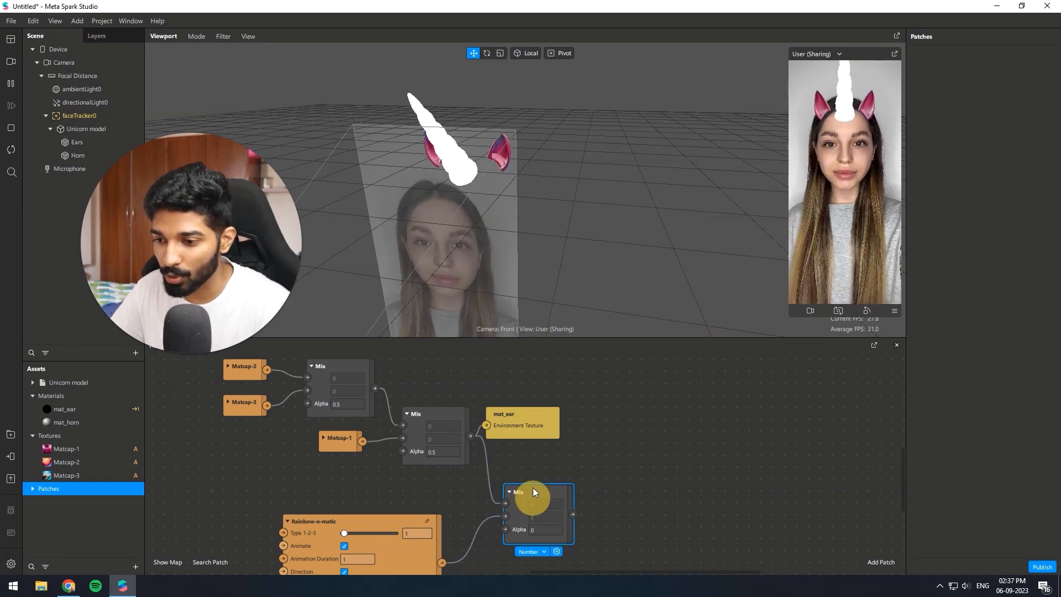
click(510, 512)
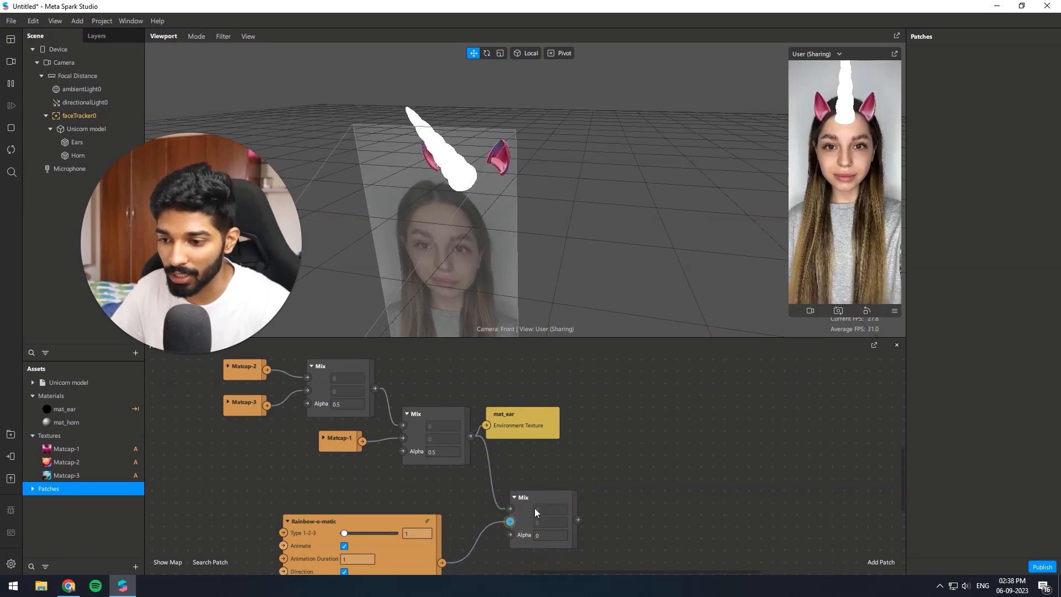
Connect the third Mix patch's output to mat_ear's Environment Texture and place mat_ear beside it.
drag(579, 521, 636, 496)
scroll(558, 426, down, 3)
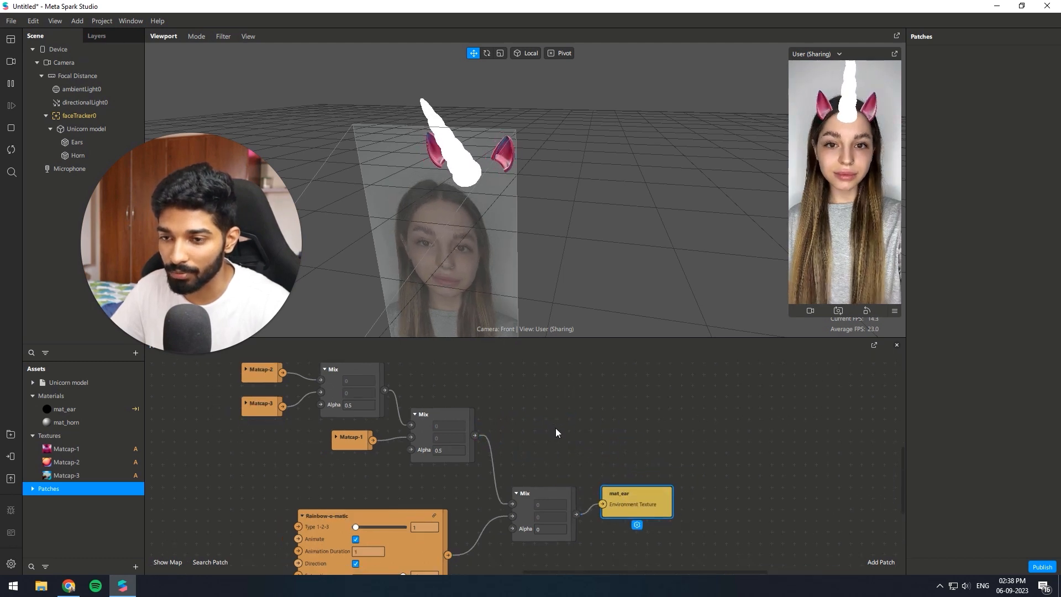
scroll(551, 529, up, 4)
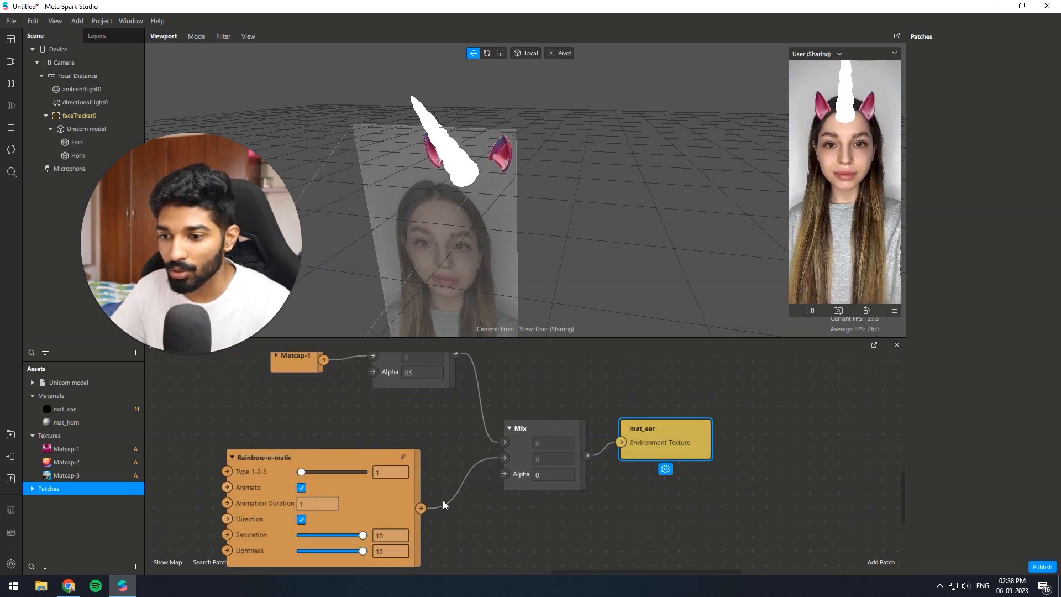
Set the third Mix patch's Alpha to 1 to show only the rainbow texture on the ears.
click(559, 471)
scroll(558, 471, up, 3)
scroll(557, 471, down, 3)
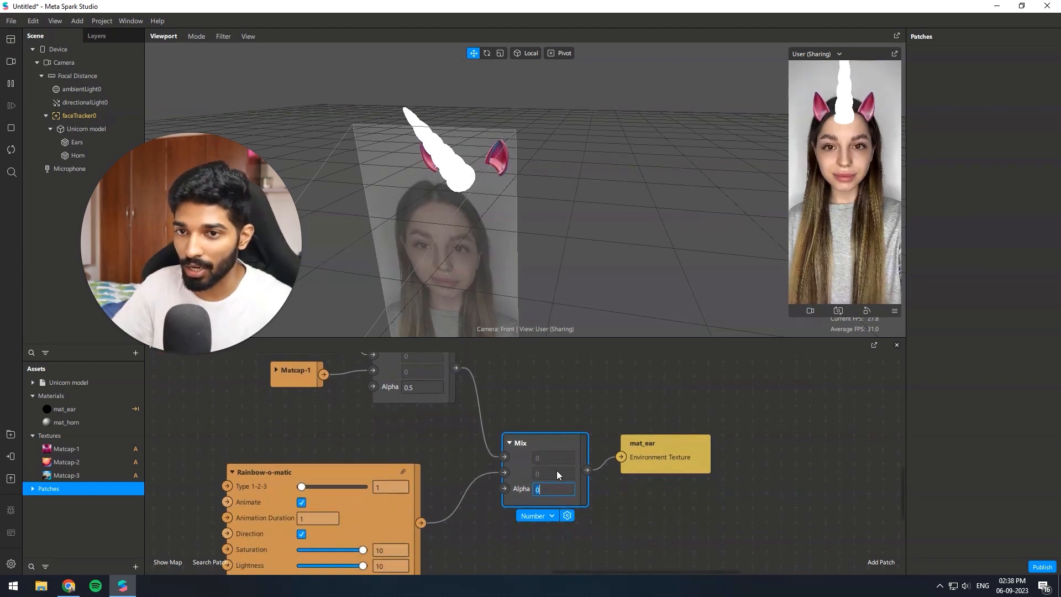
key(Return)
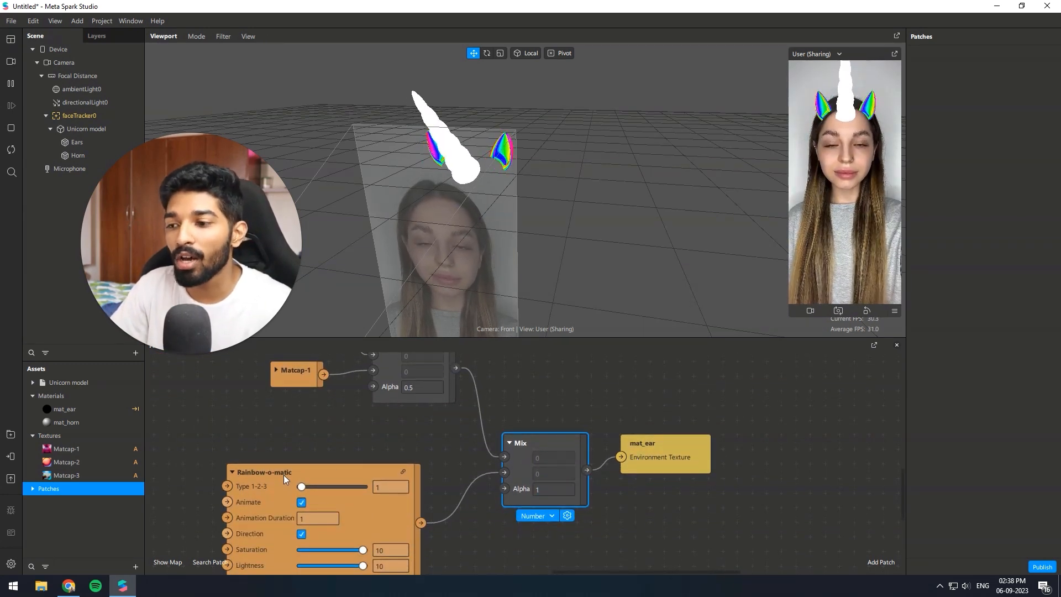
Set the third Mix patch's Alpha to 0.5 to blend the matcaps and the rainbow equally.
double_click(558, 490)
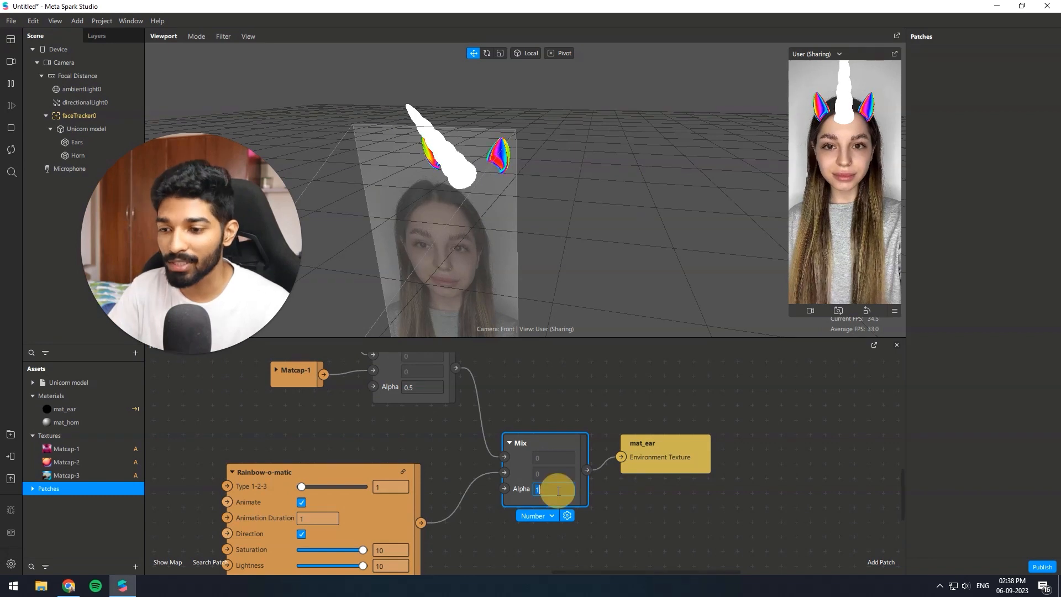
text(0.5)
click(605, 501)
Try rainbow Type 2 in the Rainbow-o-matic patch.
scroll(599, 493, down, 1)
scroll(599, 494, down, 1)
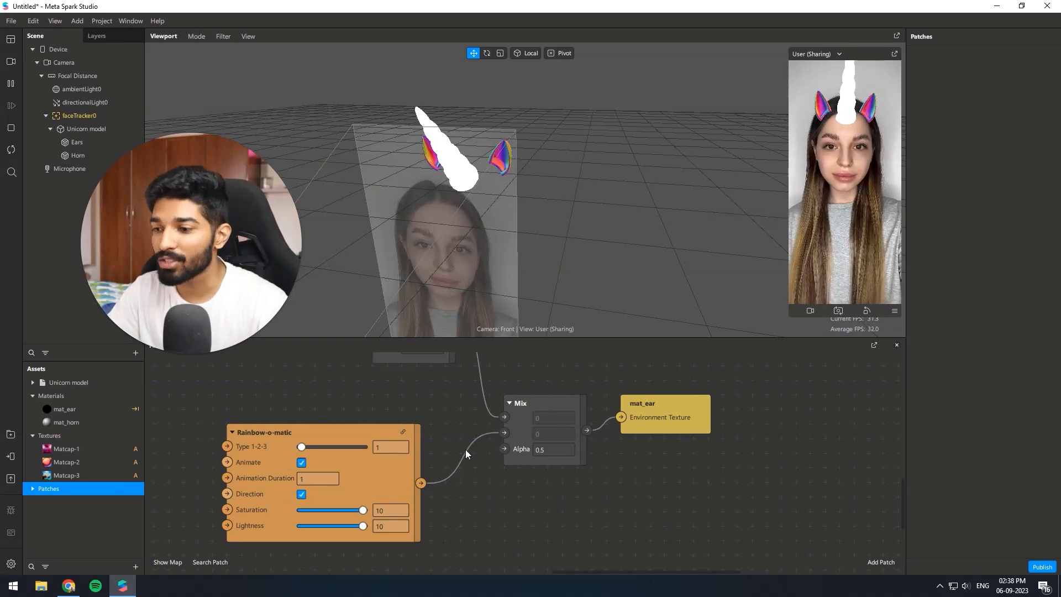
double_click(390, 449)
text(2)
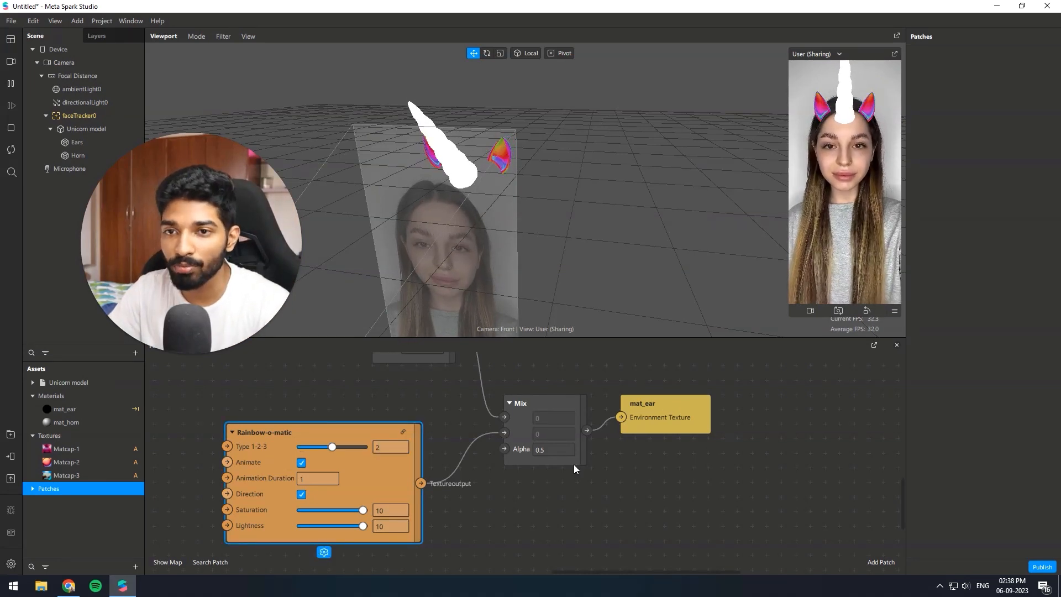
Set Rainbow-o-matic's Type to 3 and lower its Saturation to the middle of its range.
double_click(398, 447)
text(3)
click(513, 480)
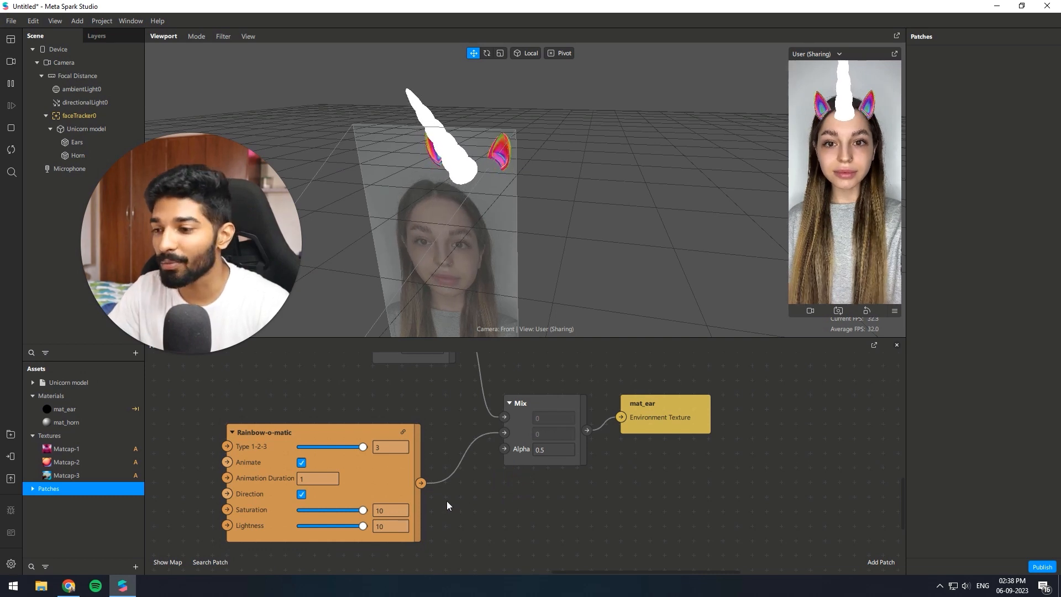
click(408, 506)
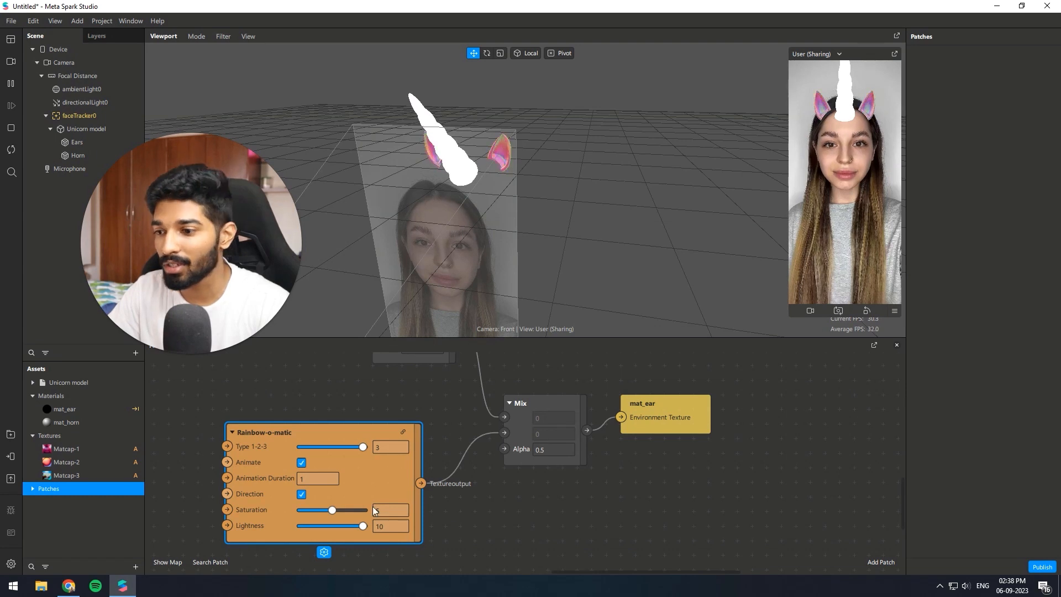
Collapse the Rainbow-o-matic patch, place it beside the third Mix patch, and move both with mat_ear closer to the other patches.
click(232, 432)
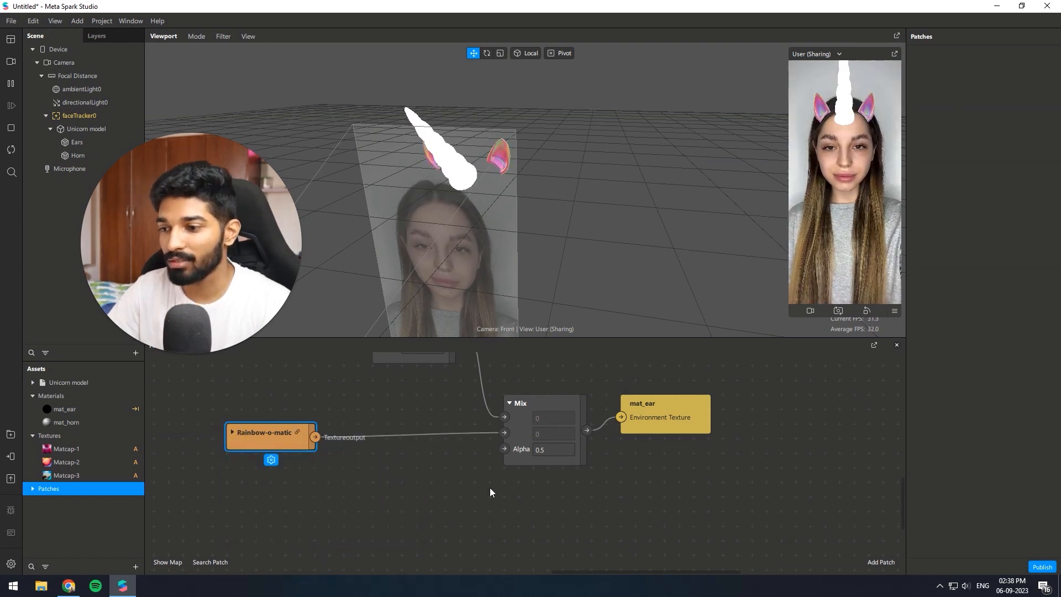
scroll(545, 495, down, 3)
scroll(459, 525, up, 1)
drag(338, 515, 485, 510)
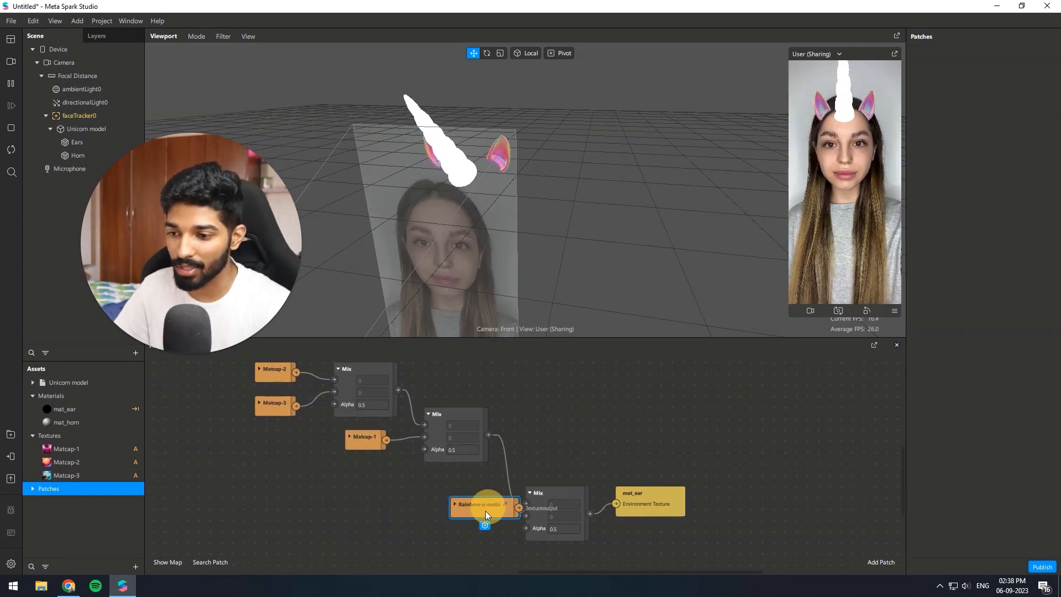
drag(664, 544, 479, 502)
drag(548, 491, 538, 465)
click(565, 416)
scroll(495, 483, down, 1)
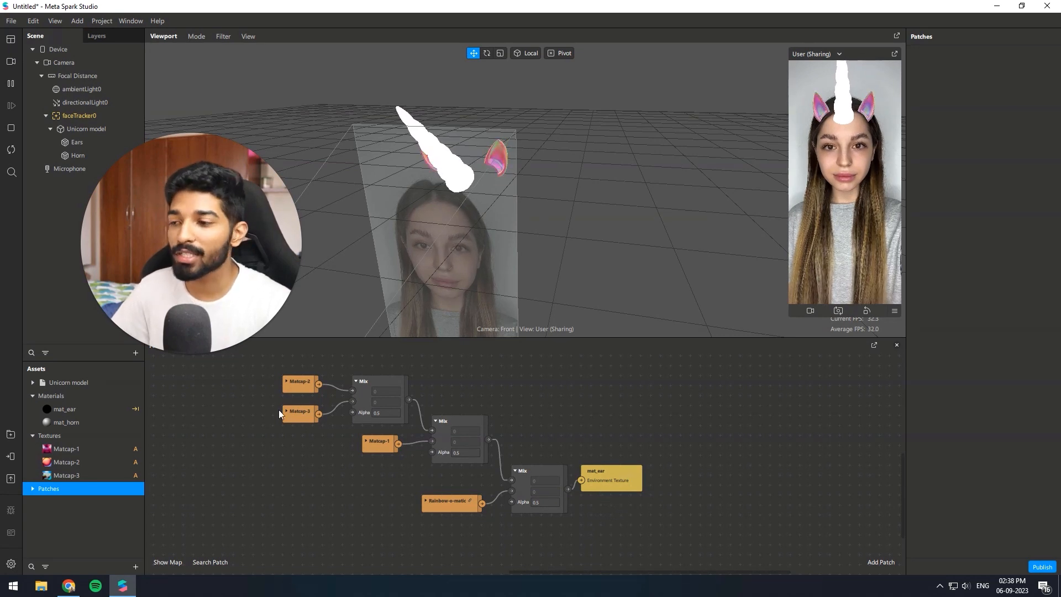
Set the mat_horn material's Diffuse color to black (#000000).
click(85, 421)
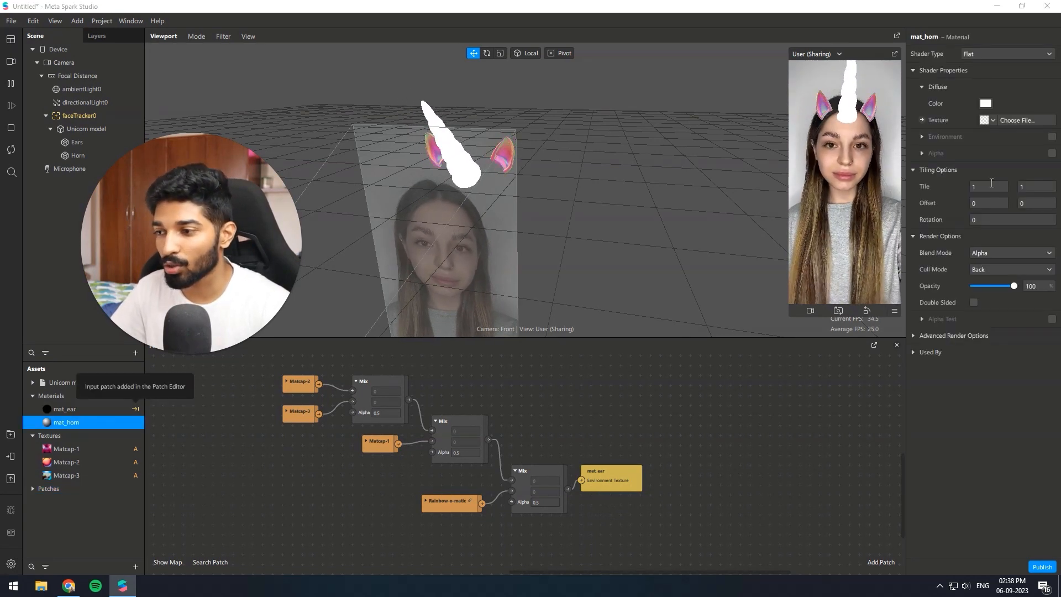
click(985, 103)
drag(653, 228, 645, 345)
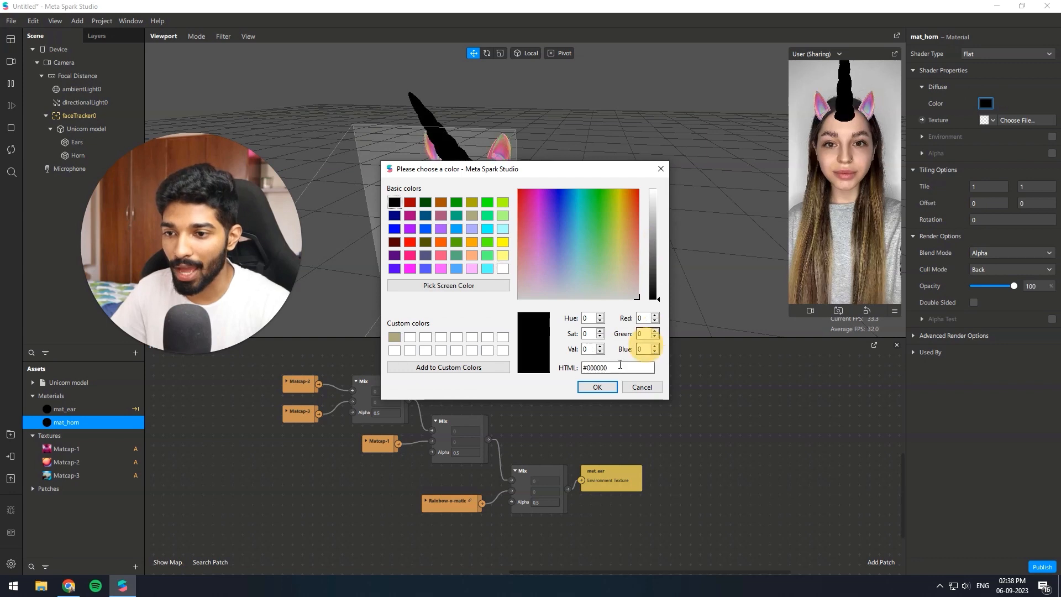
click(597, 387)
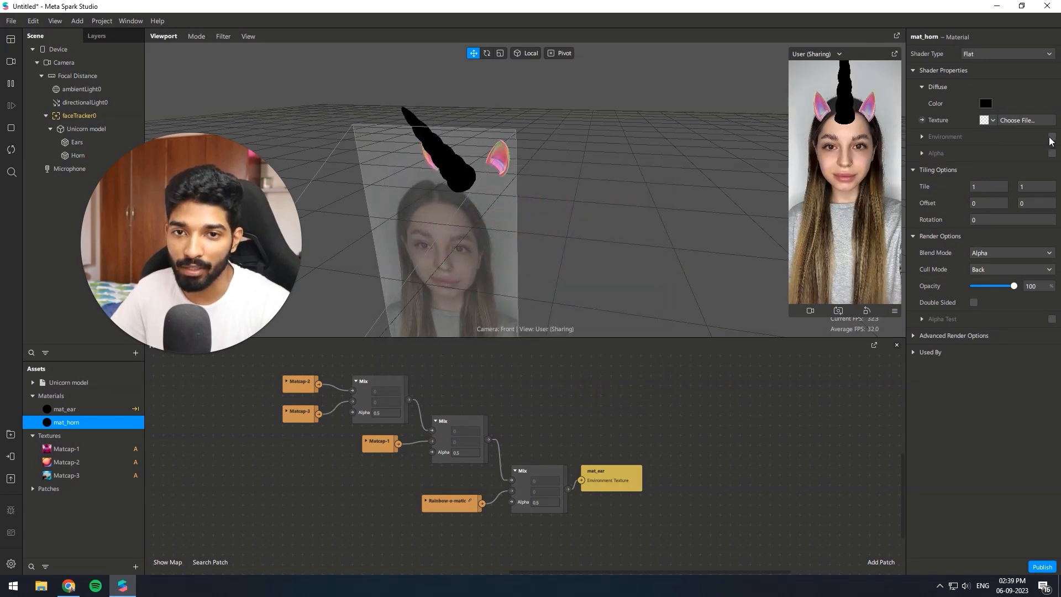
Enable Environment on mat_horn, create a patch for its Environment Texture, and place that patch above mat_ear.
click(1051, 137)
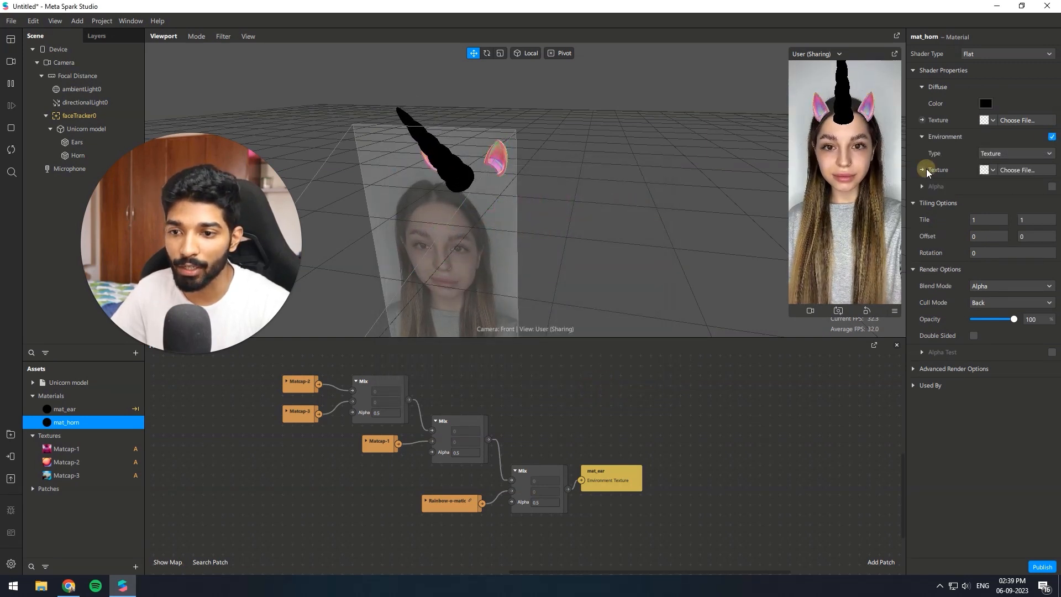
click(921, 170)
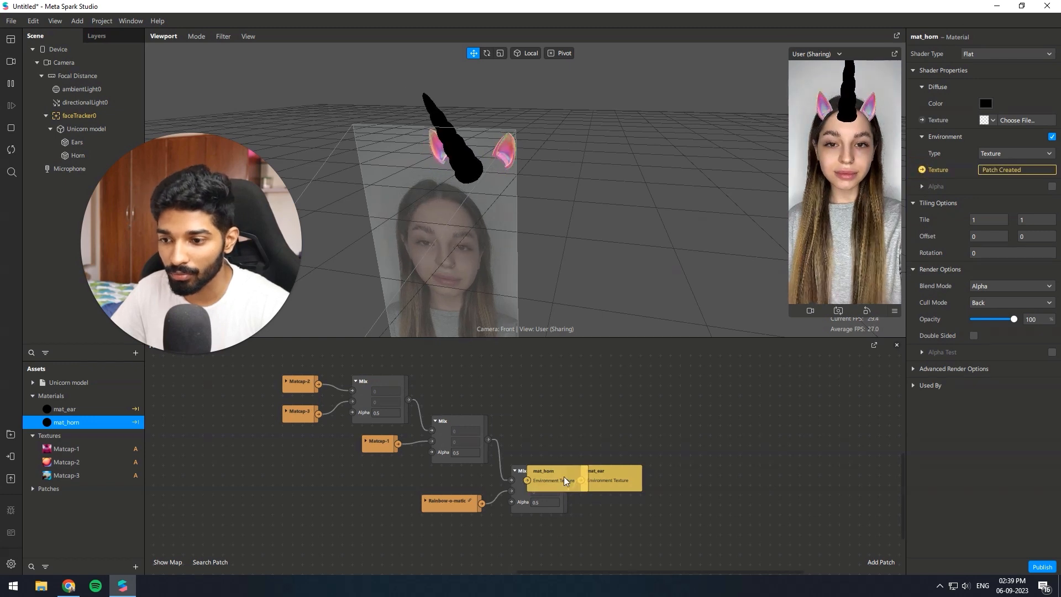
drag(564, 476, 623, 399)
scroll(519, 443, up, 3)
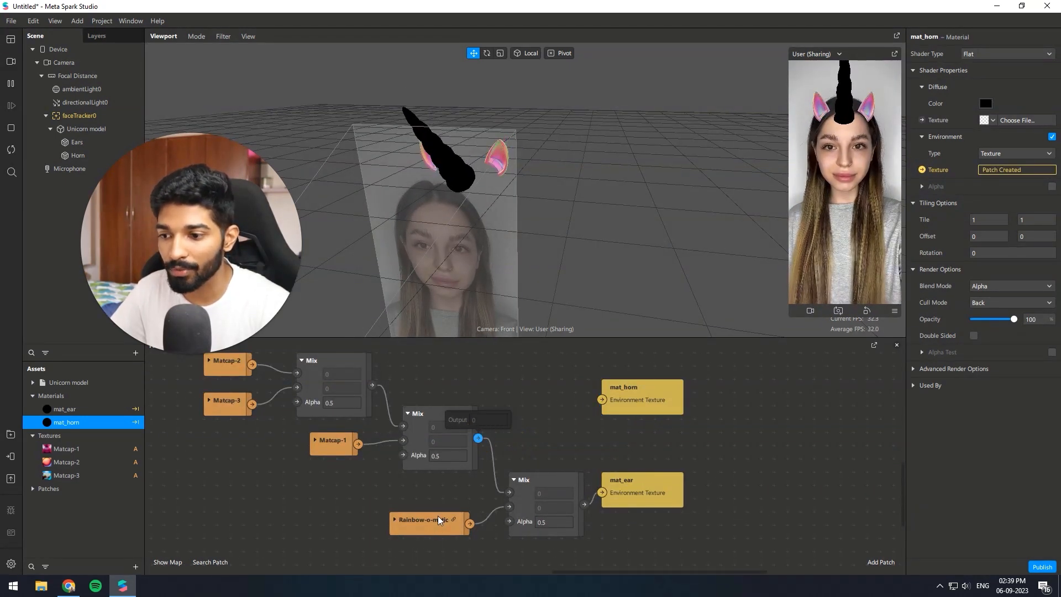
Add a second Rainbow-o-matic patch to the patch graph and place it above the Matcap and Mix patches.
click(32, 491)
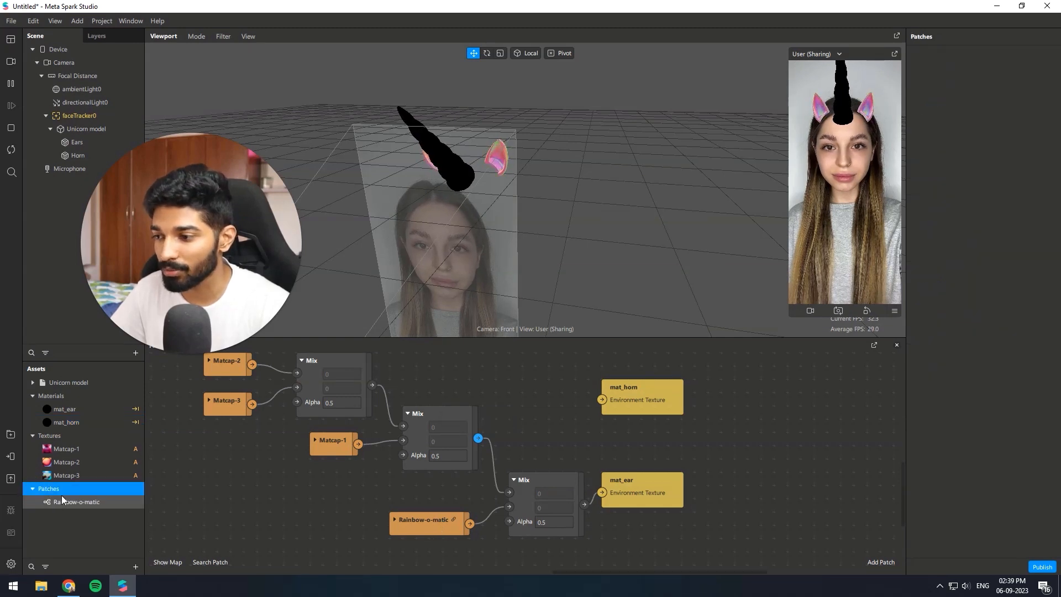
drag(77, 502, 475, 376)
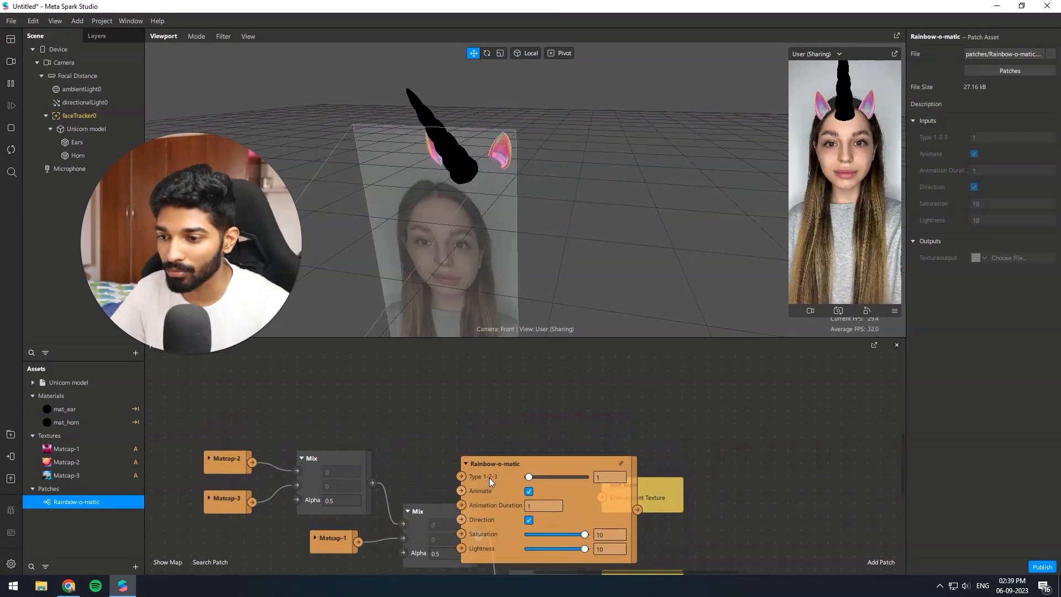
drag(489, 477, 403, 364)
Add a Mix patch between the new Rainbow-o-matic patch and the mat_horn patch.
double_click(540, 488)
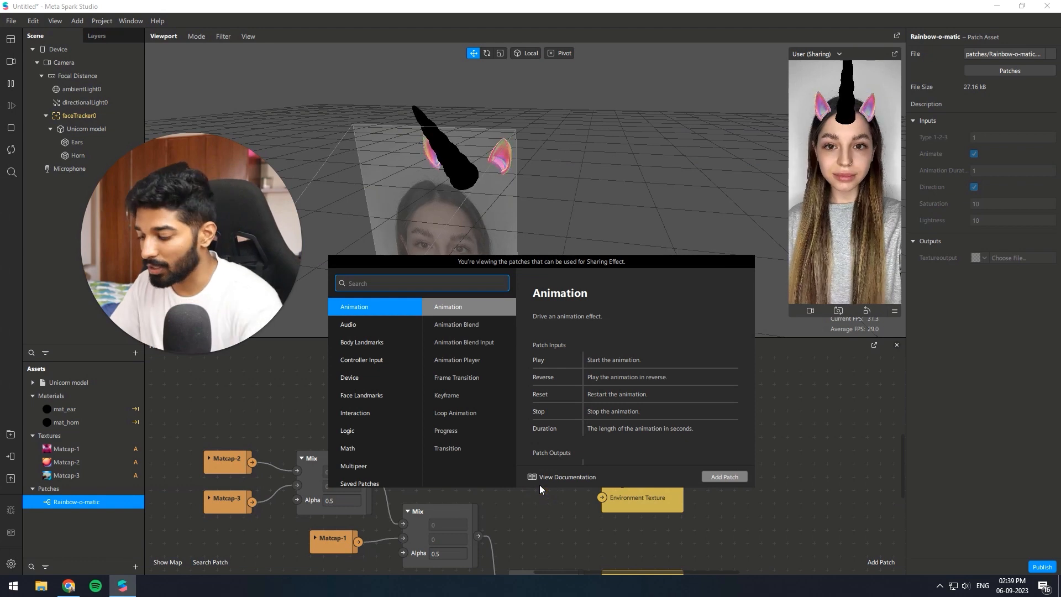
text(mix)
key(Return)
Feed the new Rainbow-o-matic and the combined matcap Mix into the new Mix patch, set its Alpha to 0.5, and connect it to mat_horn.
click(552, 412)
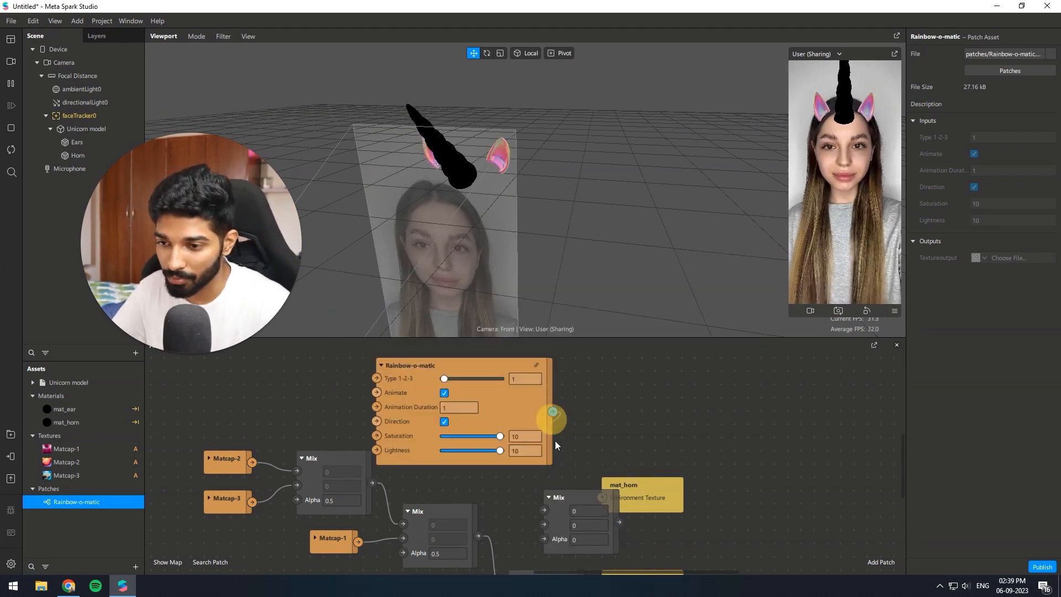
drag(543, 507, 544, 510)
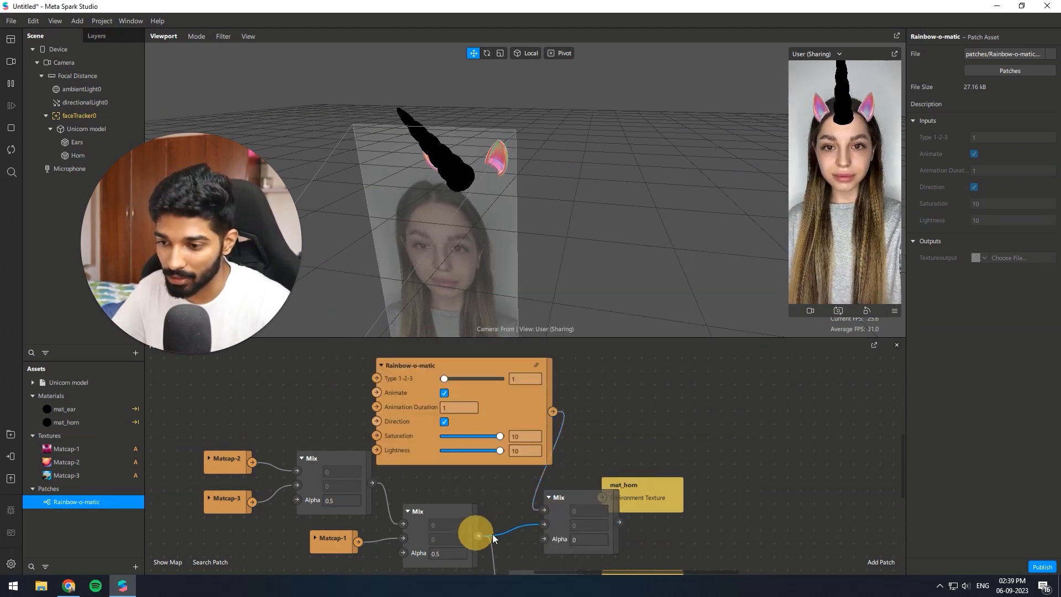
drag(605, 500, 683, 489)
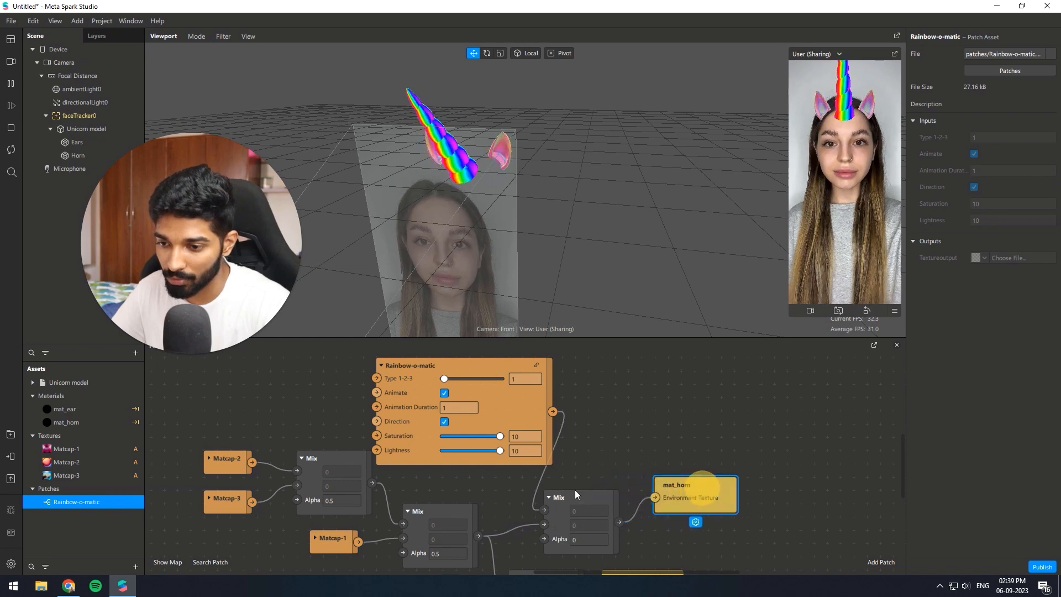
drag(575, 490, 569, 474)
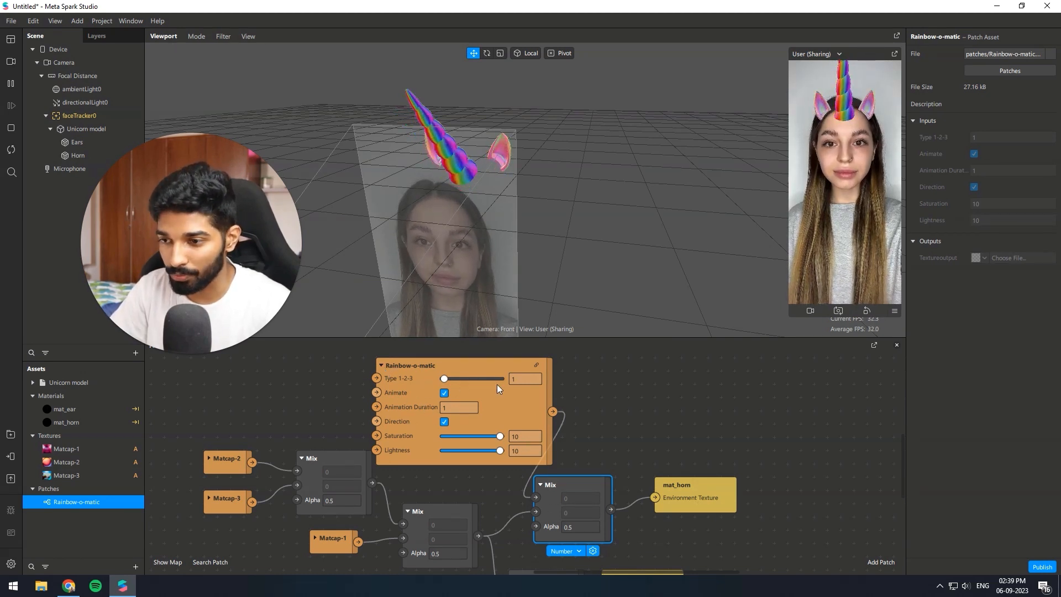
Set Type to 2 and Saturation to 5 on the horn's Rainbow-o-matic patch.
scroll(525, 392, up, 2)
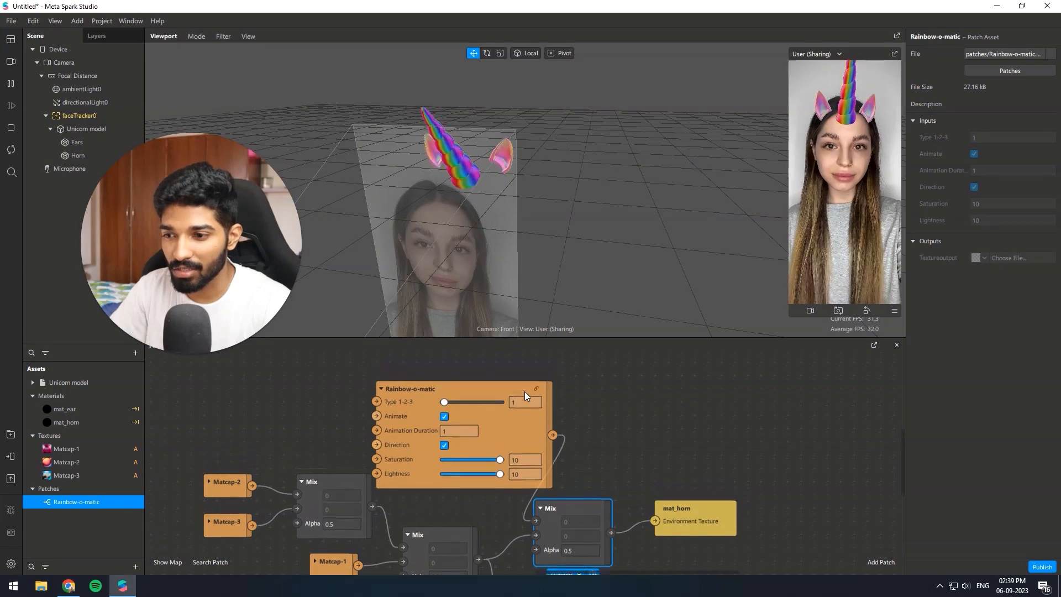
click(522, 420)
text(2)
click(604, 420)
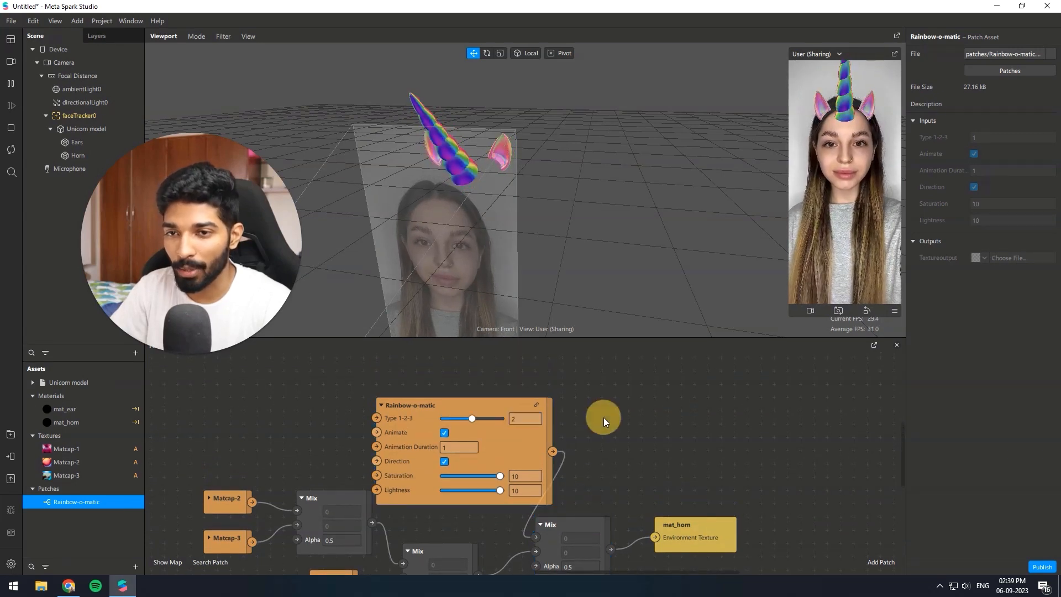
click(528, 473)
text(5)
click(653, 475)
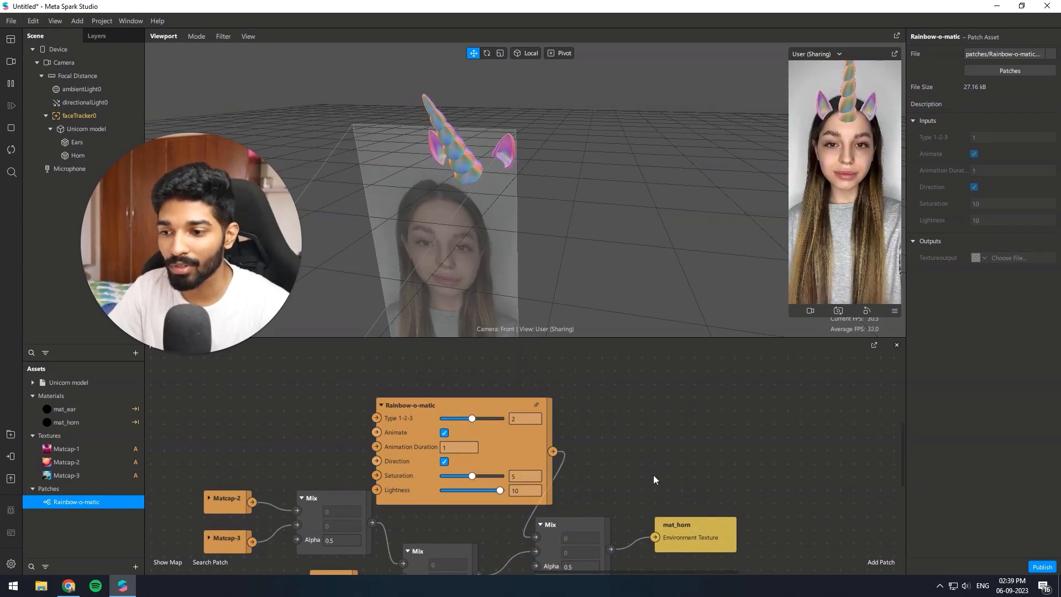
Collapse the horn's Rainbow-o-matic patch and arrange it, its Mix patch and mat_horn compactly in the graph.
click(382, 406)
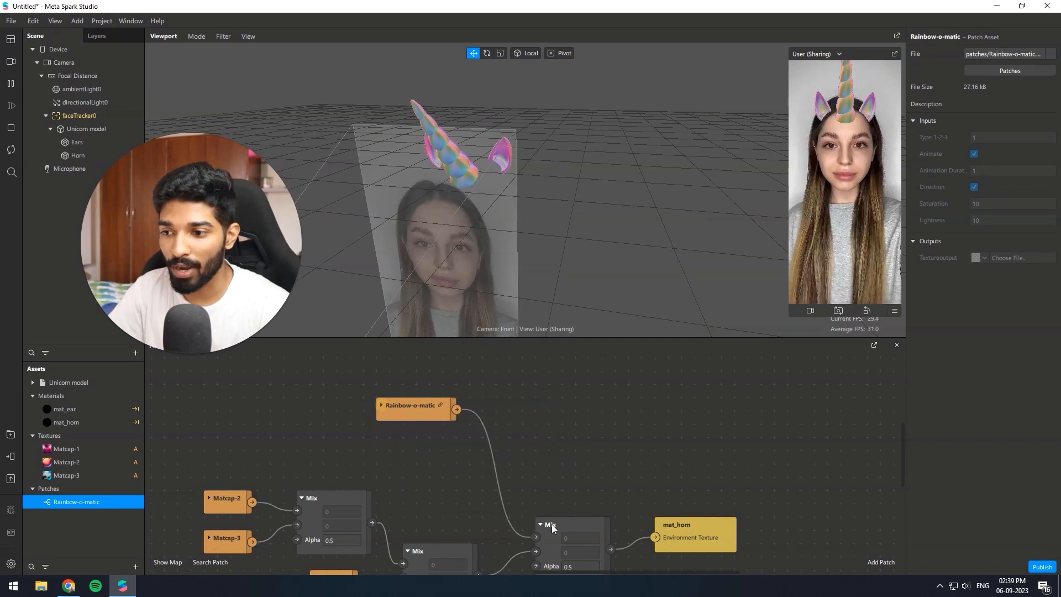
drag(554, 524, 544, 509)
scroll(572, 497, down, 3)
drag(536, 470, 526, 482)
scroll(525, 483, up, 2)
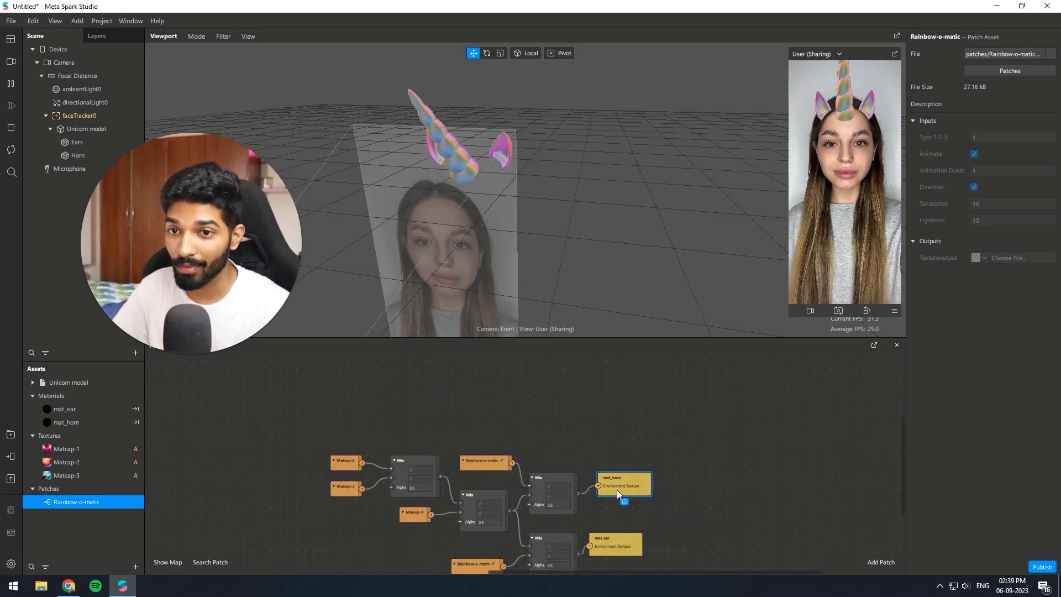
click(744, 483)
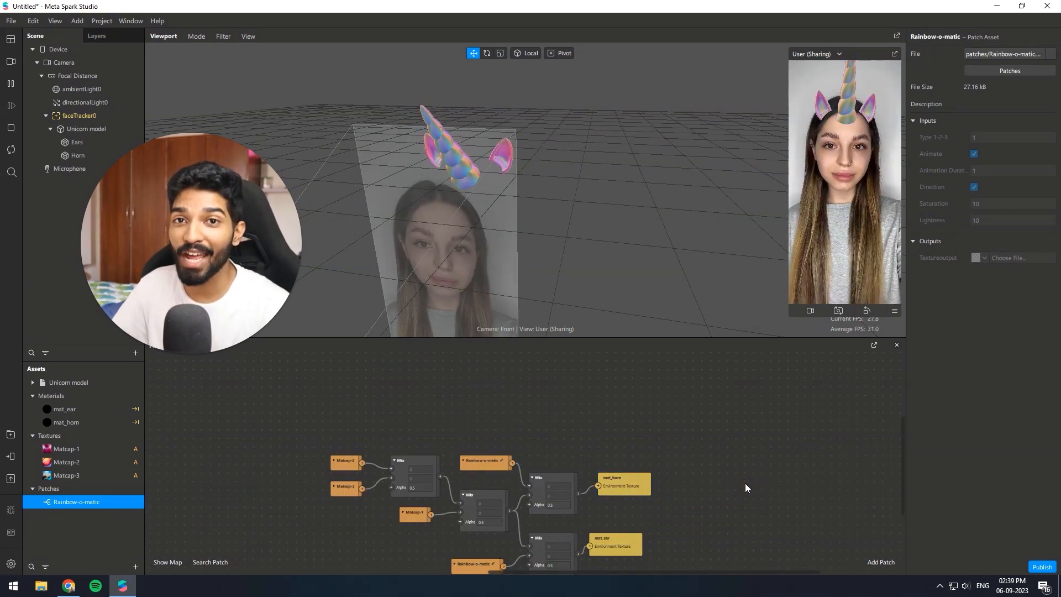
Expand the ears' Rainbow-o-matic patch, turn off its Direction option and set its Animation Duration to 2.
scroll(617, 444, down, 2)
scroll(613, 504, up, 2)
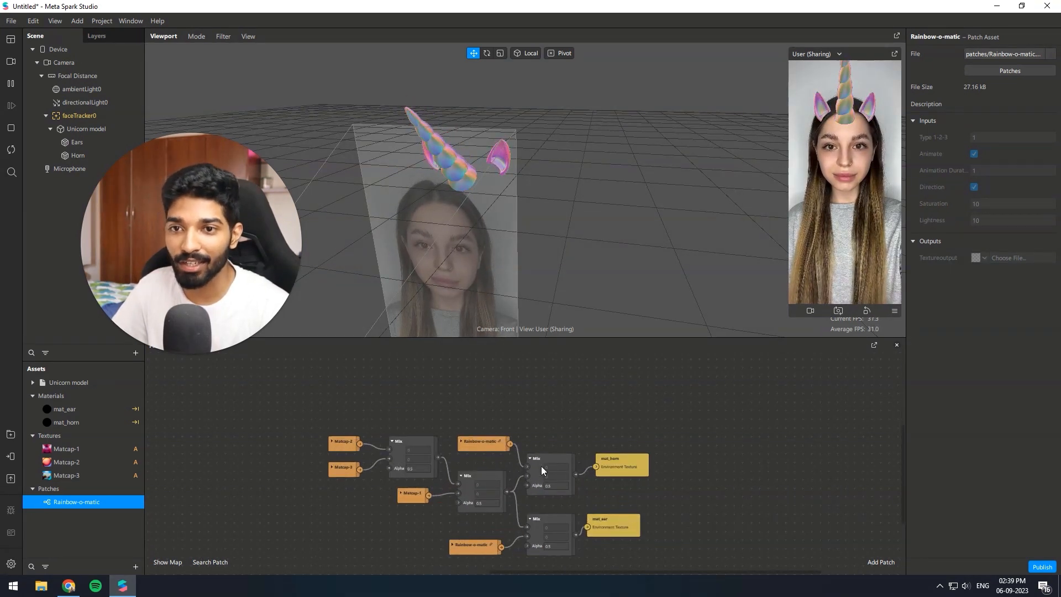
click(451, 546)
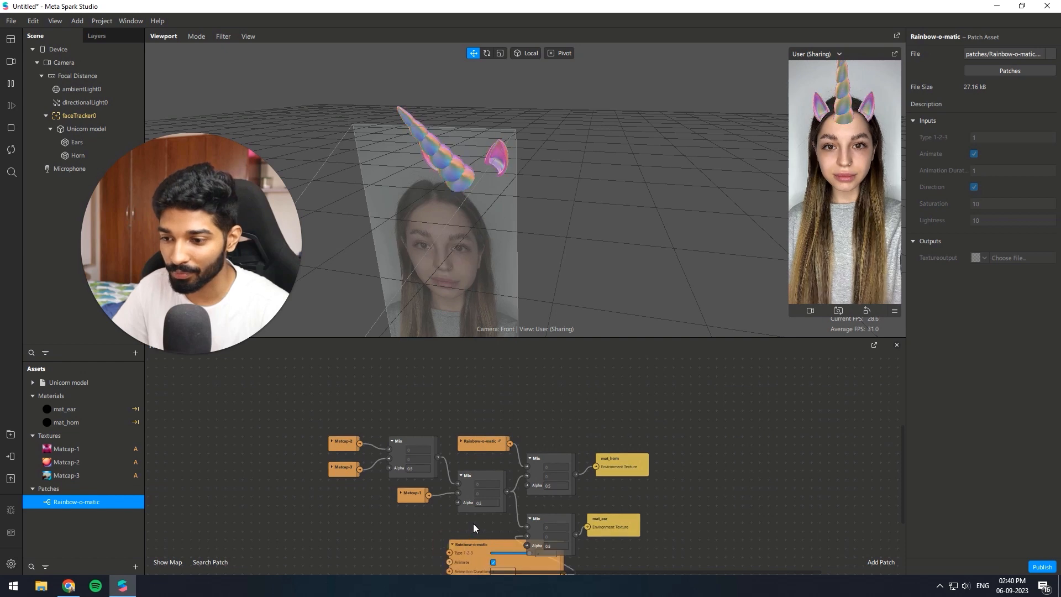
scroll(497, 520, down, 3)
ctrl+scroll(505, 519, up, 3)
drag(546, 469, 466, 469)
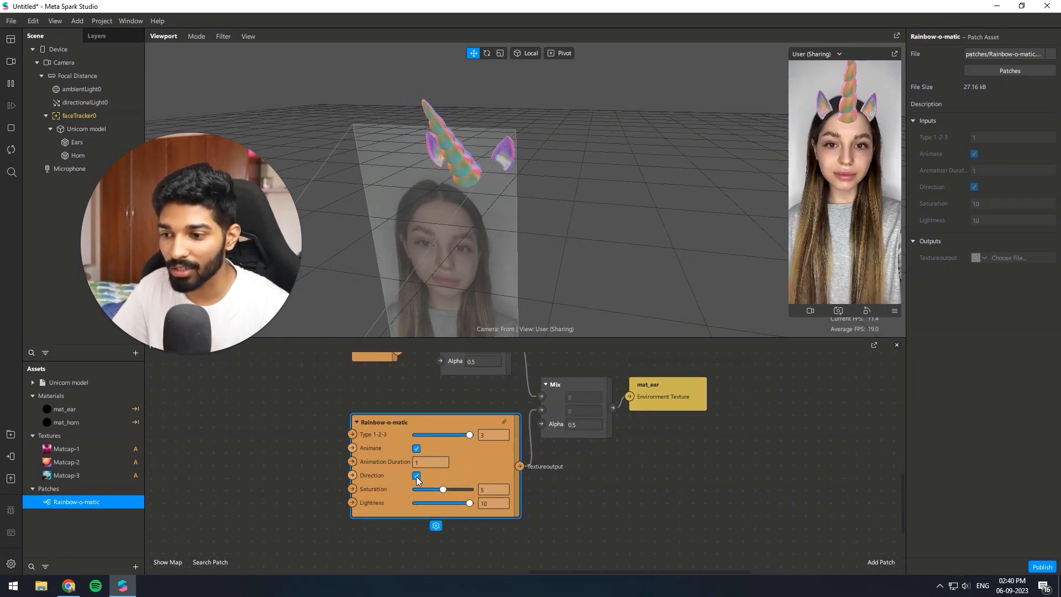
click(417, 476)
scroll(579, 496, up, 1)
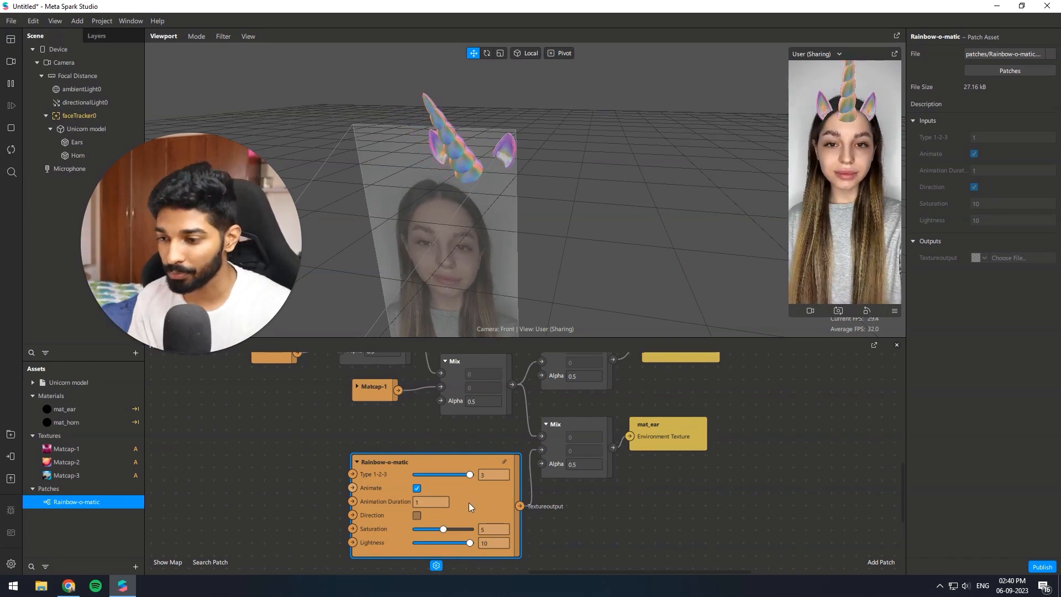
double_click(431, 501)
text(2)
Expand the horn's Rainbow-o-matic patch, edit its Animation Duration, and collapse the patch again.
scroll(504, 510, up, 5)
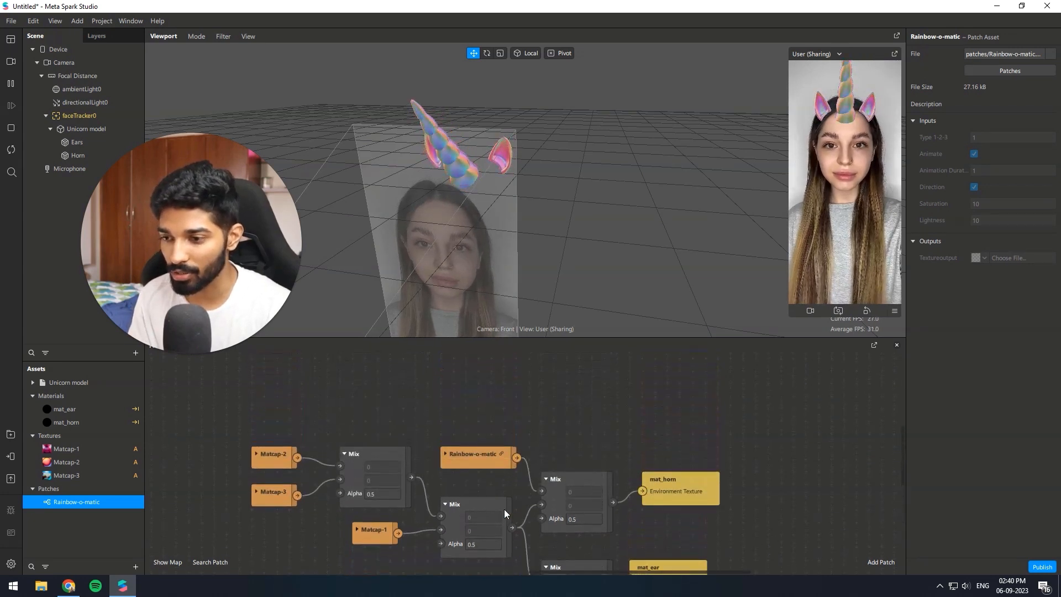
click(445, 507)
double_click(516, 546)
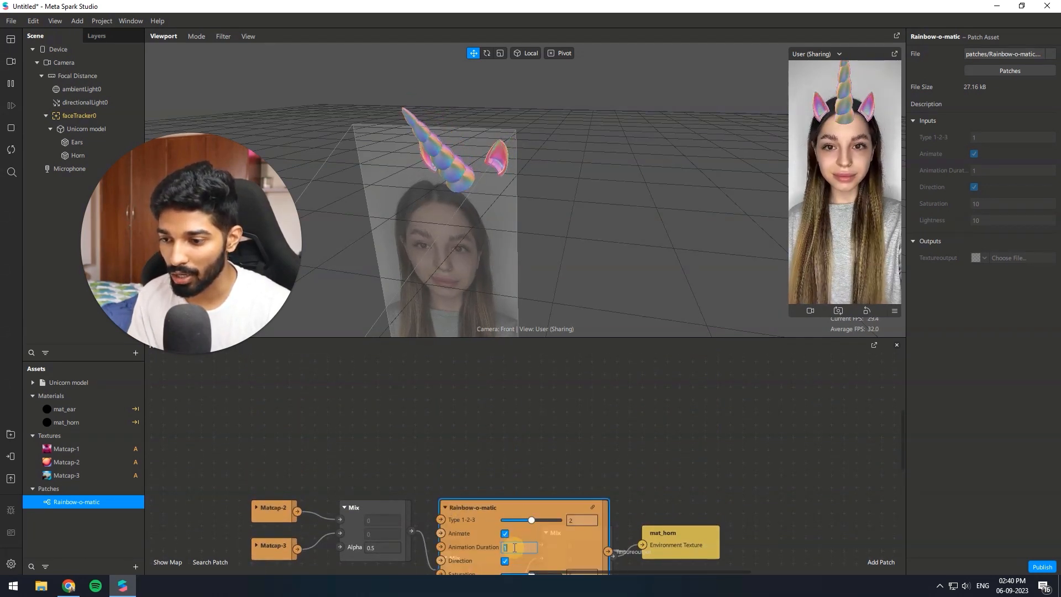
click(441, 507)
scroll(452, 460, down, 6)
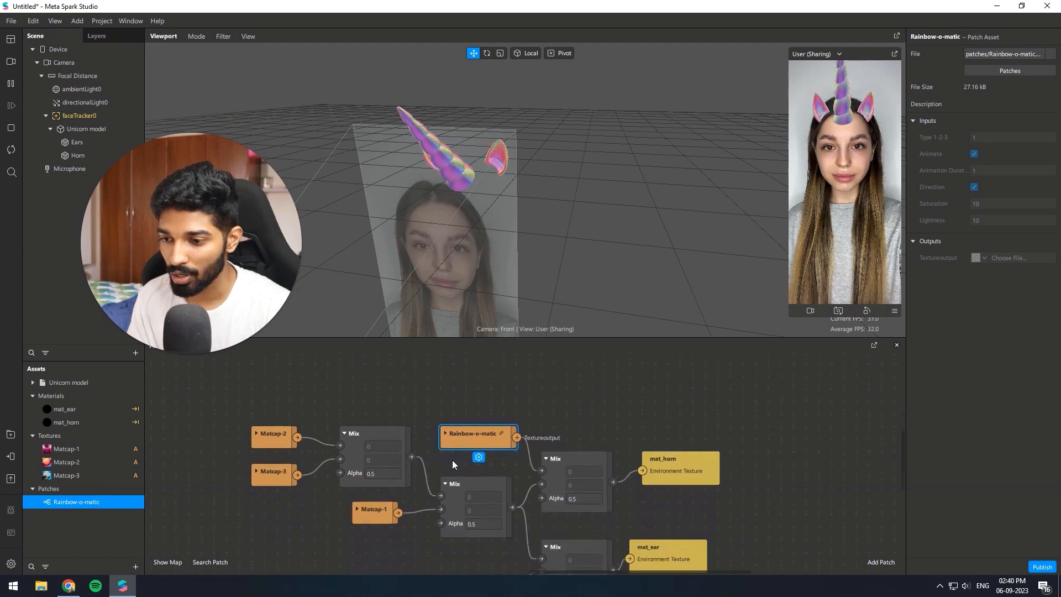
Collapse the ears' Rainbow-o-matic patch and place it beside the Mix patch that feeds mat_ear.
click(358, 436)
click(357, 435)
drag(386, 436, 474, 434)
ctrl+scroll(579, 529, down, 6)
ctrl+scroll(615, 505, up, 2)
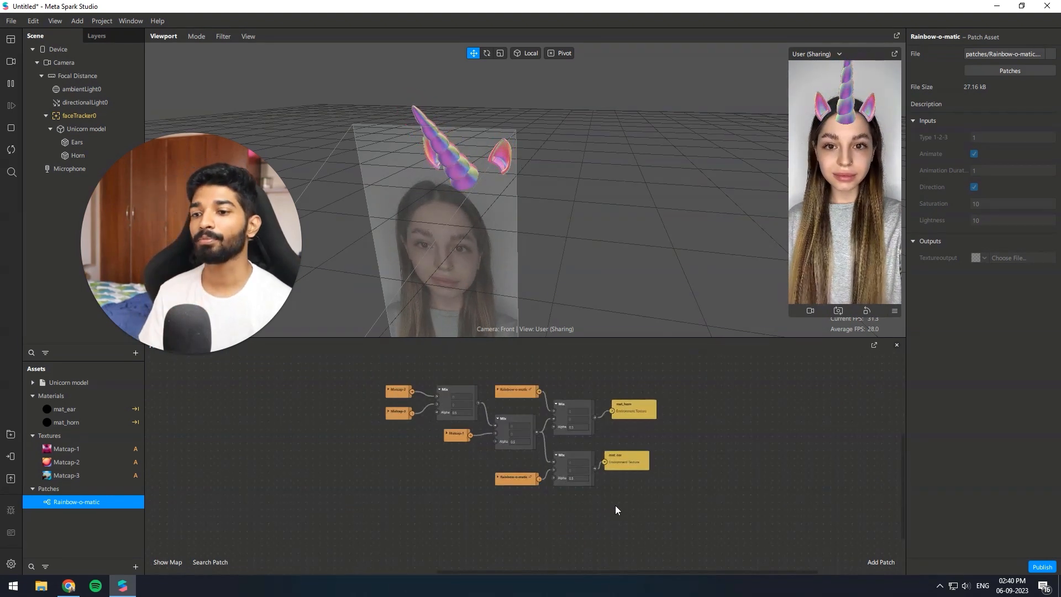
Select all patches in the graph and add a comment frame around them.
scroll(615, 505, up, 1)
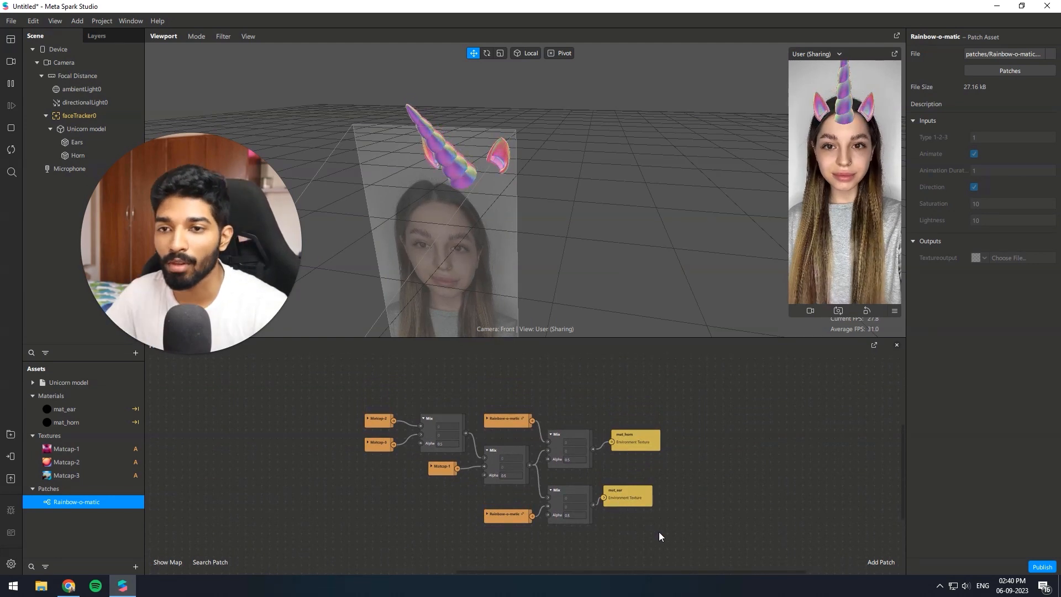
drag(659, 532, 357, 396)
right_click(443, 421)
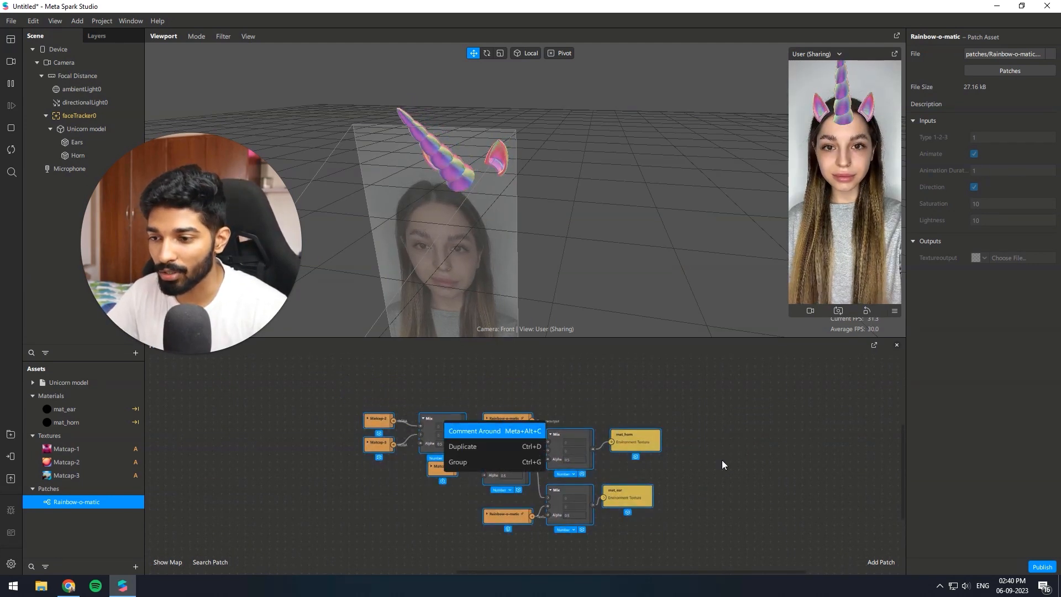
drag(739, 402, 370, 524)
right_click(435, 420)
click(445, 430)
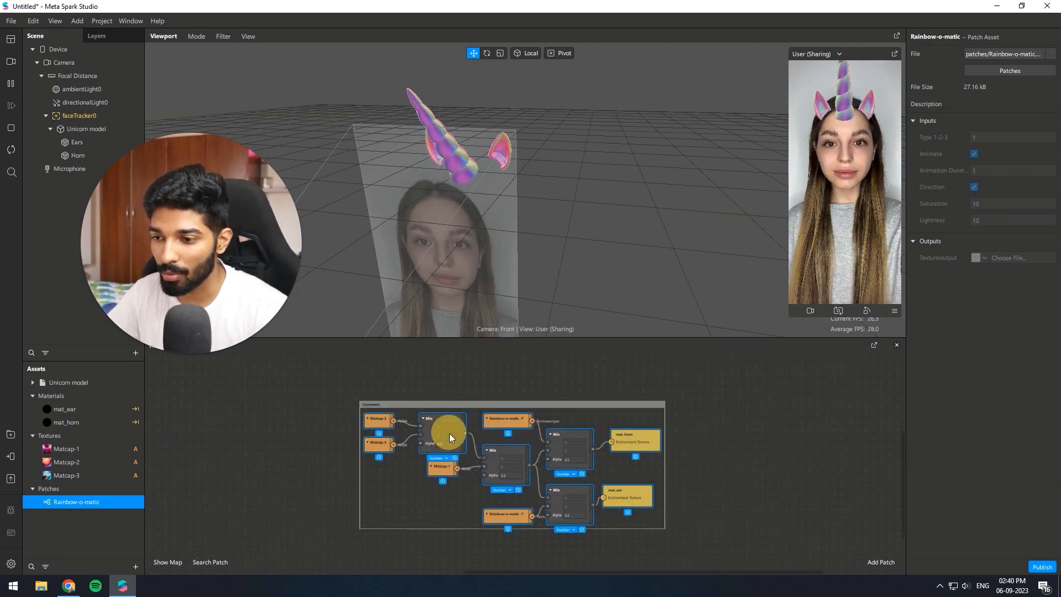
Color the comment frame purple and title it "Horn and ear Shader".
right_click(393, 401)
click(441, 494)
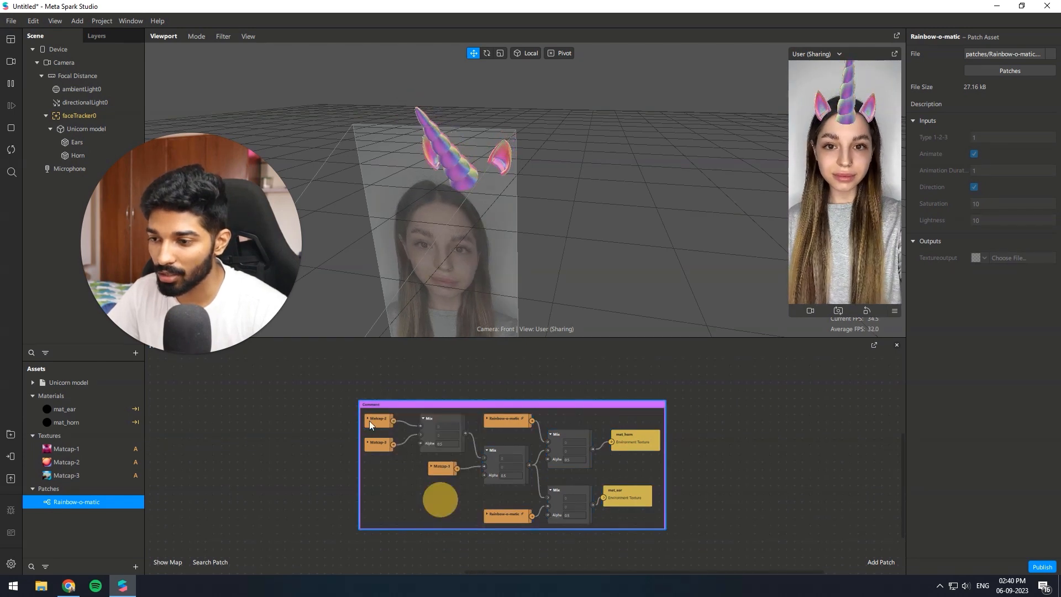
double_click(372, 405)
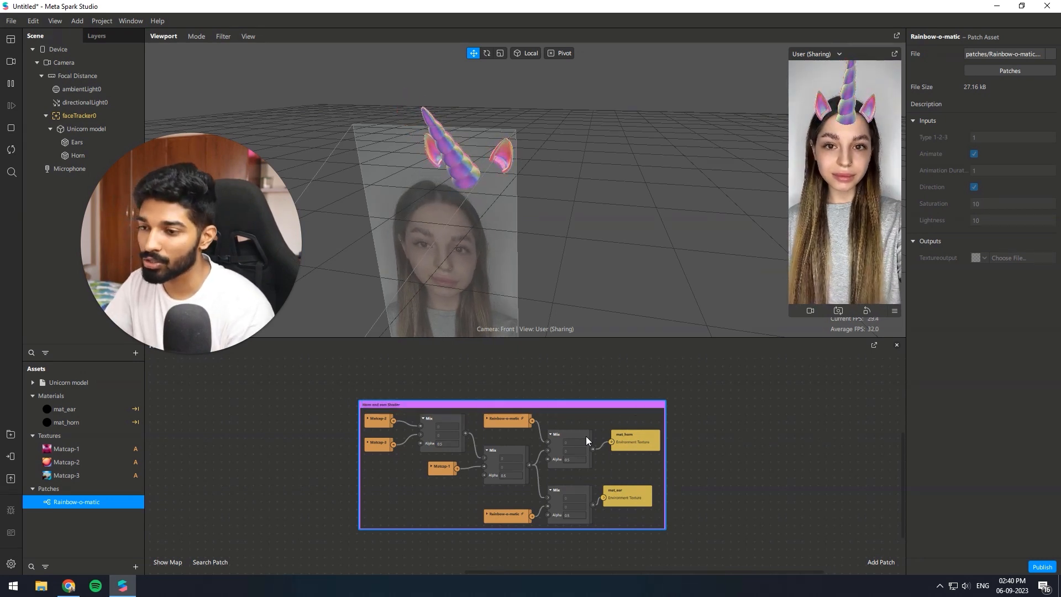
key(Return)
click(690, 446)
Move the comment frame with all its patches to a free area of the graph and extend its lower and left edges slightly.
scroll(753, 484, down, 3)
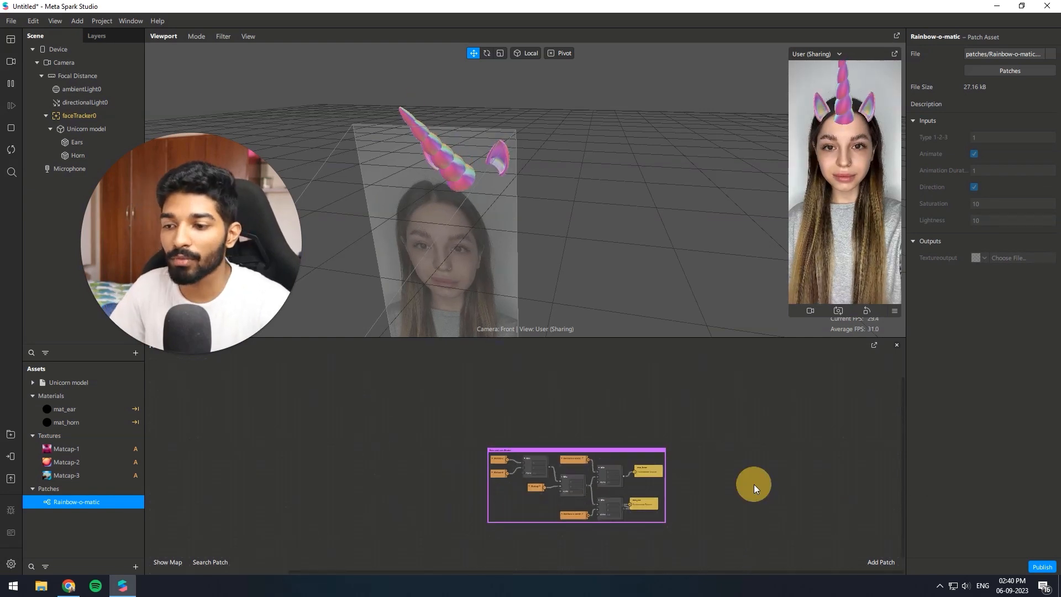
drag(736, 417, 469, 541)
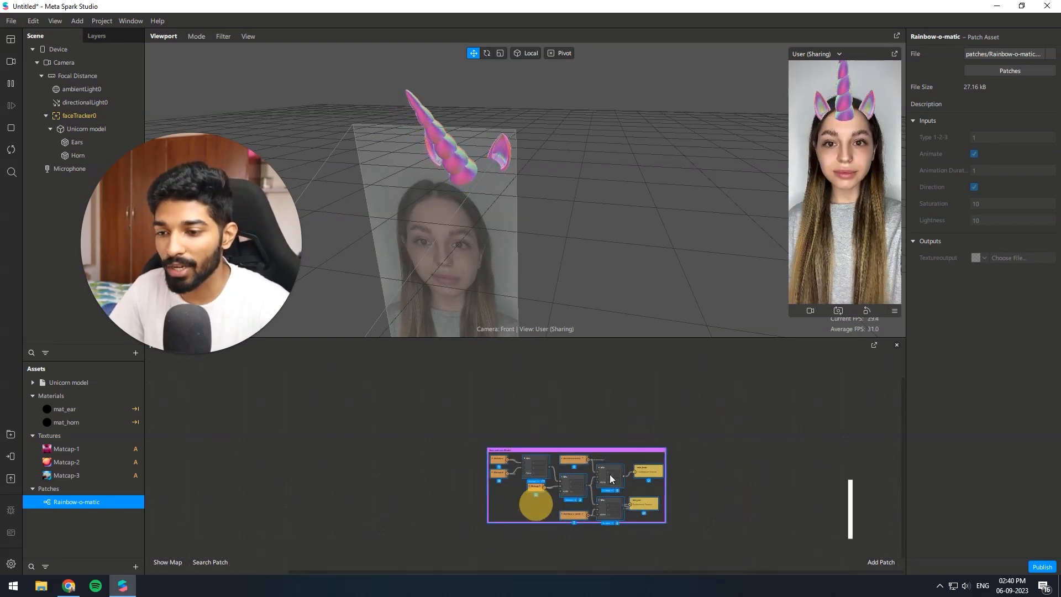
drag(600, 469, 356, 408)
click(436, 476)
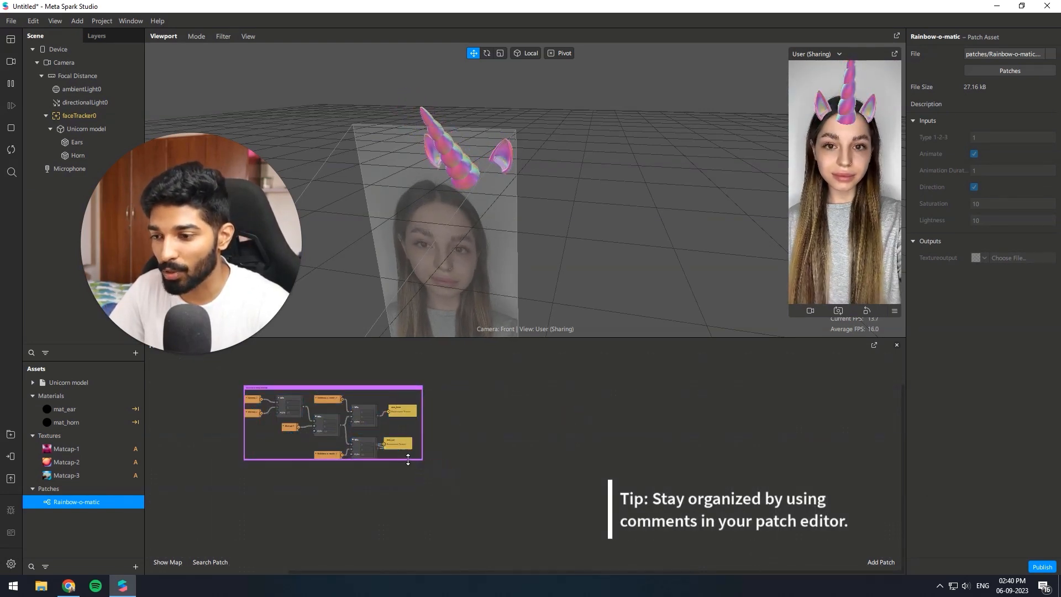
drag(407, 459, 408, 466)
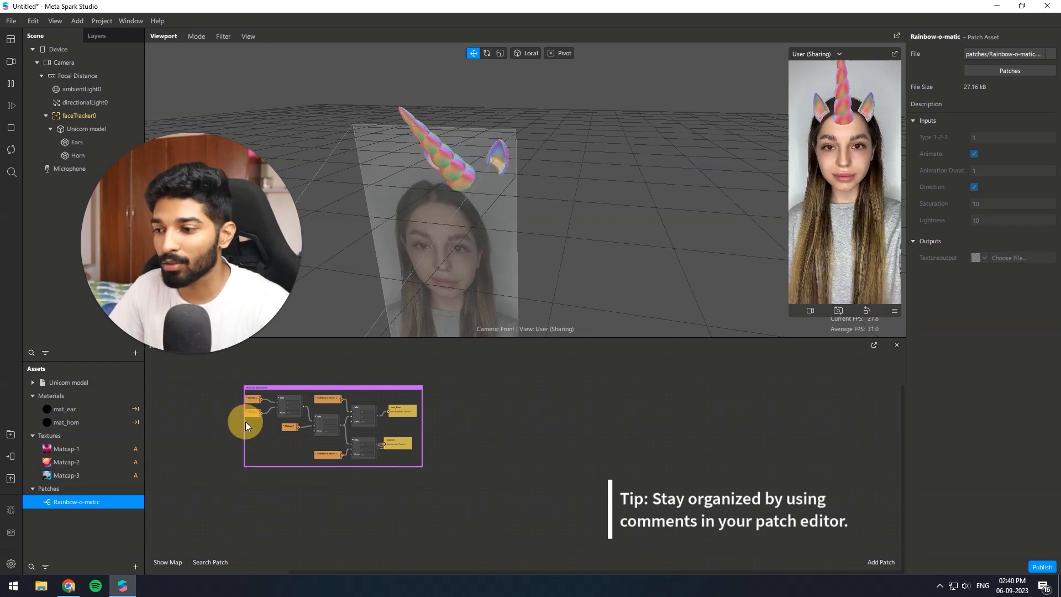
drag(245, 421, 239, 421)
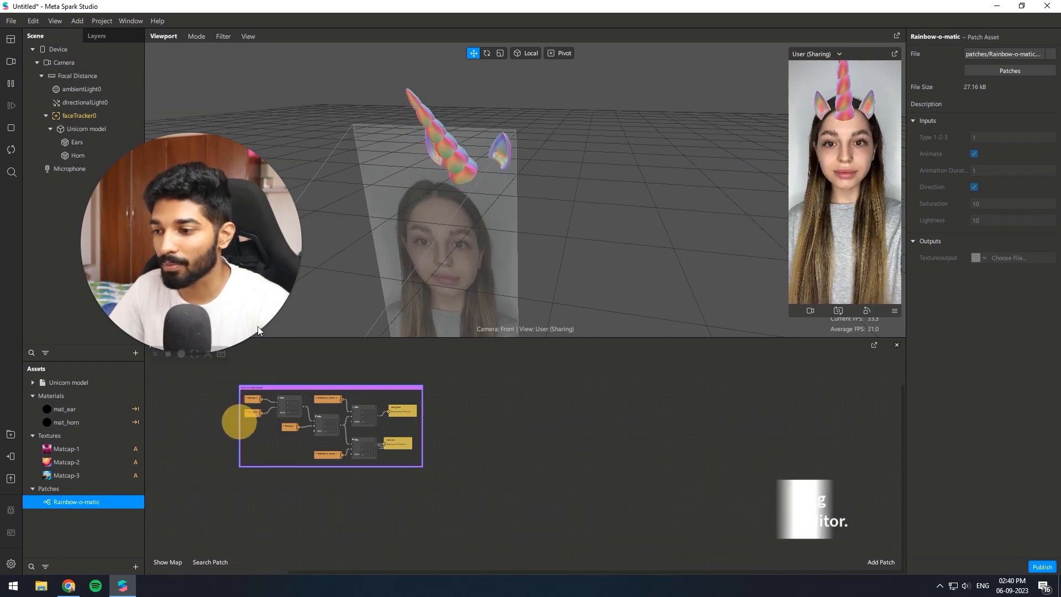
click(592, 392)
click(809, 547)
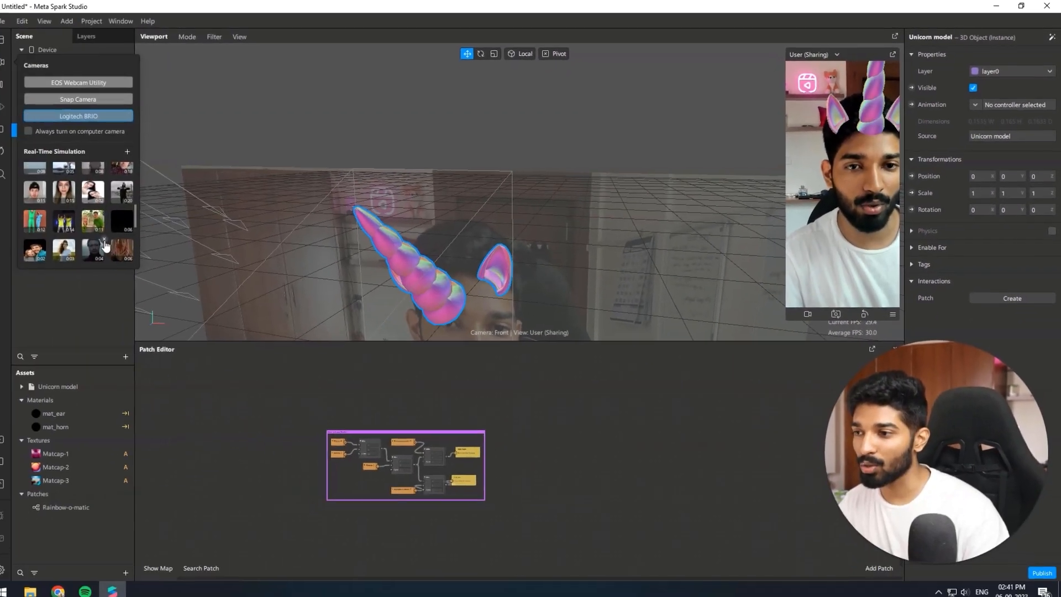
Search the AR Library for "head occluder", import the free Head Occluder block by Spark AR Assets, and close the library.
click(550, 470)
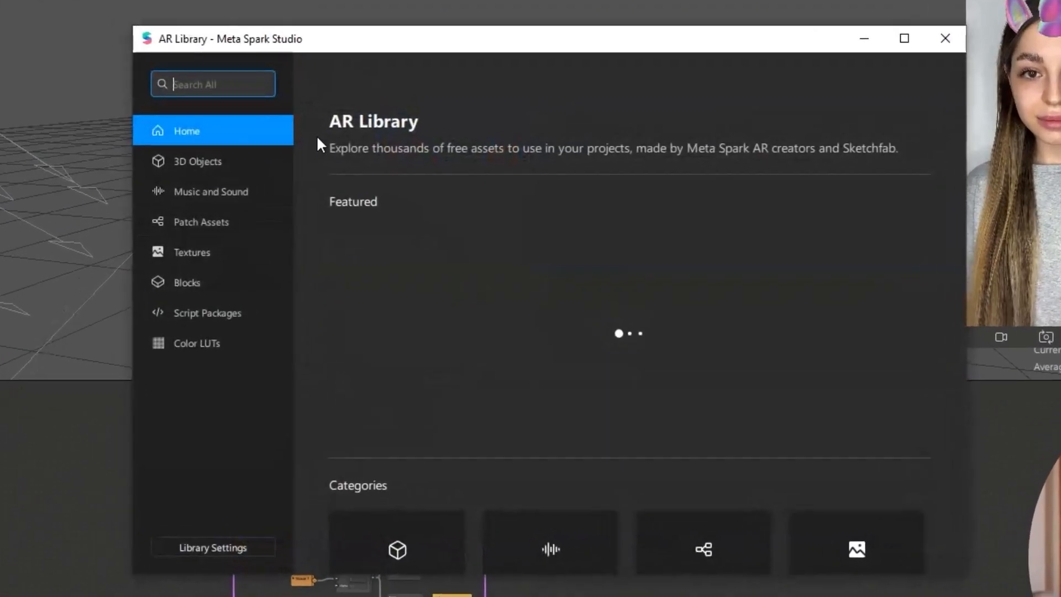
text(head)
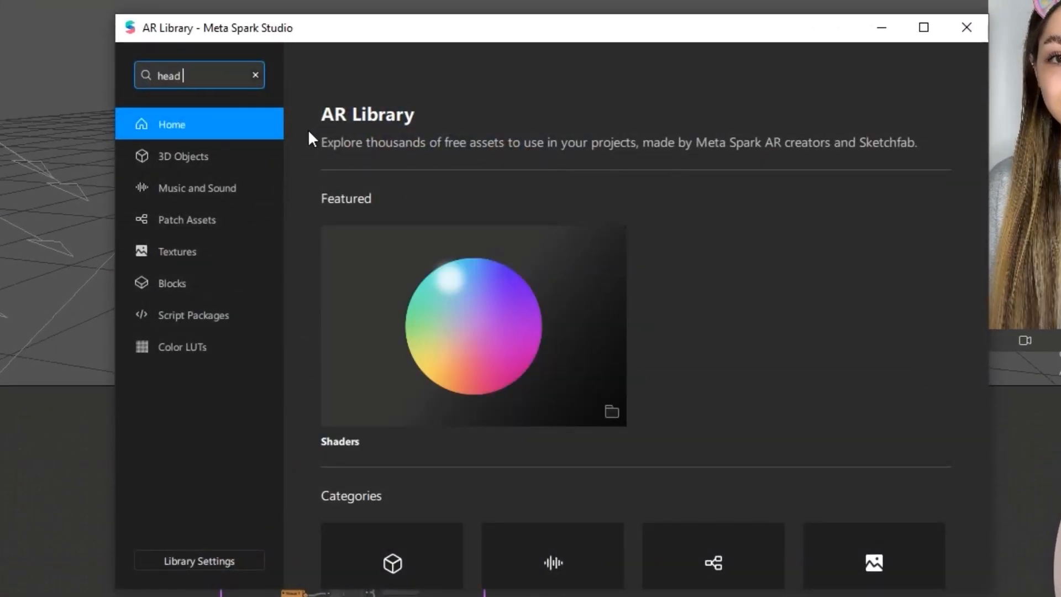
text( occluder)
key(Return)
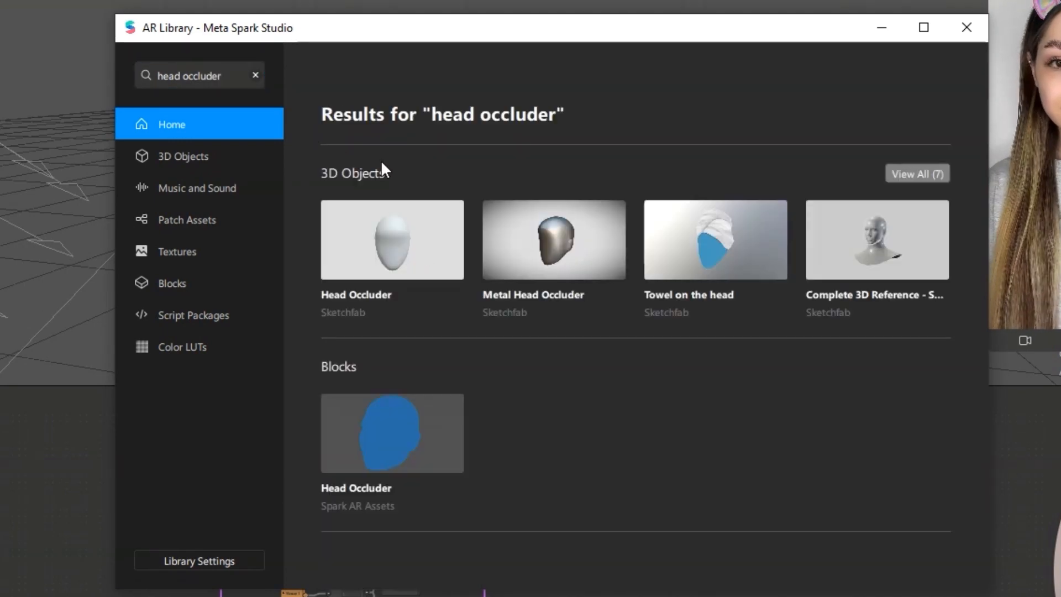
click(387, 455)
click(876, 114)
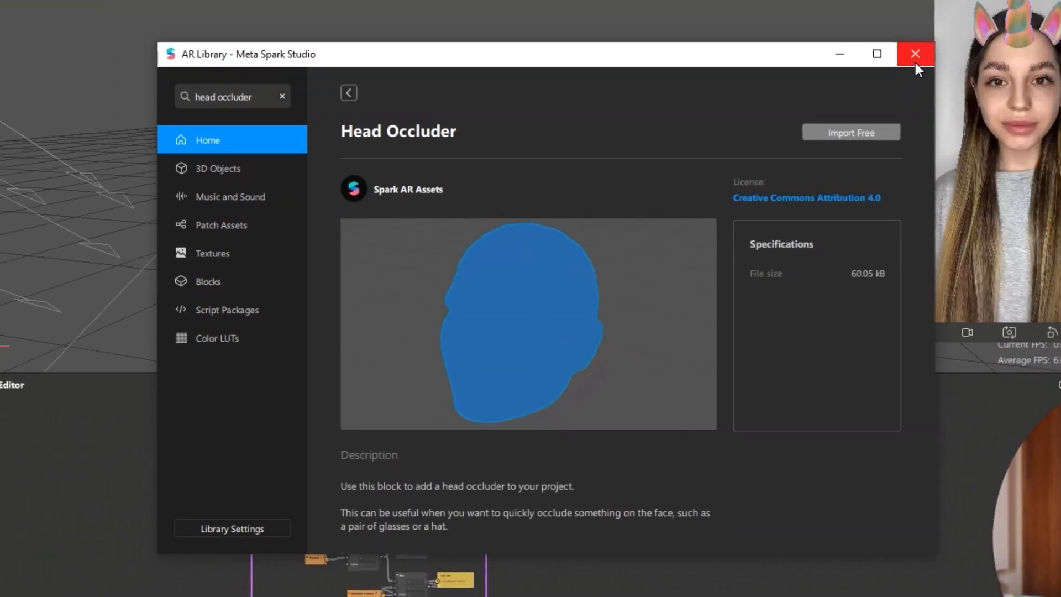
click(915, 62)
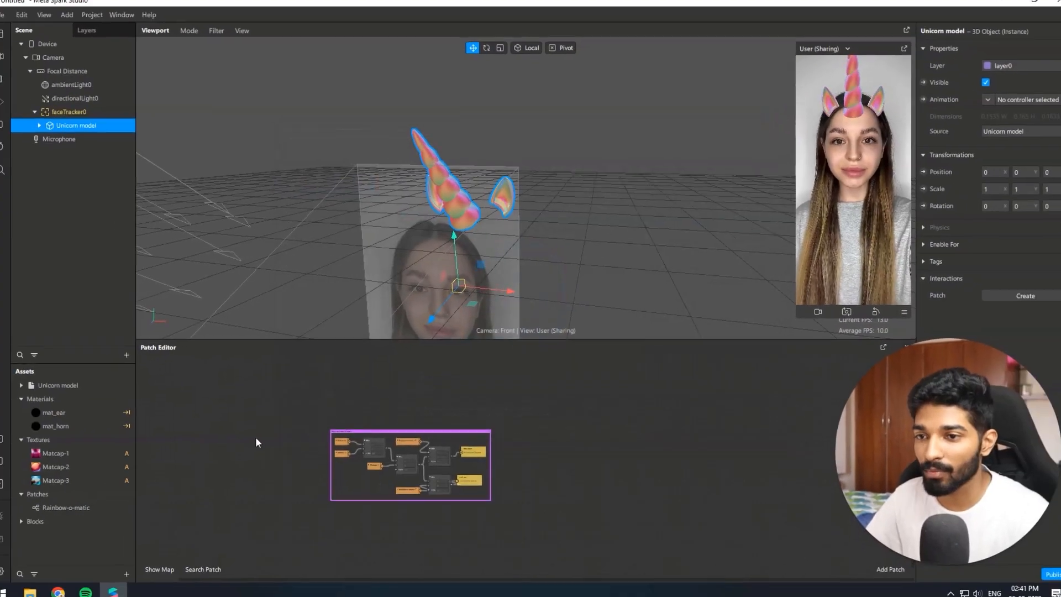
Add the headOccluder block from the assets to the scene under Focal Distance, outside the face tracker.
click(34, 515)
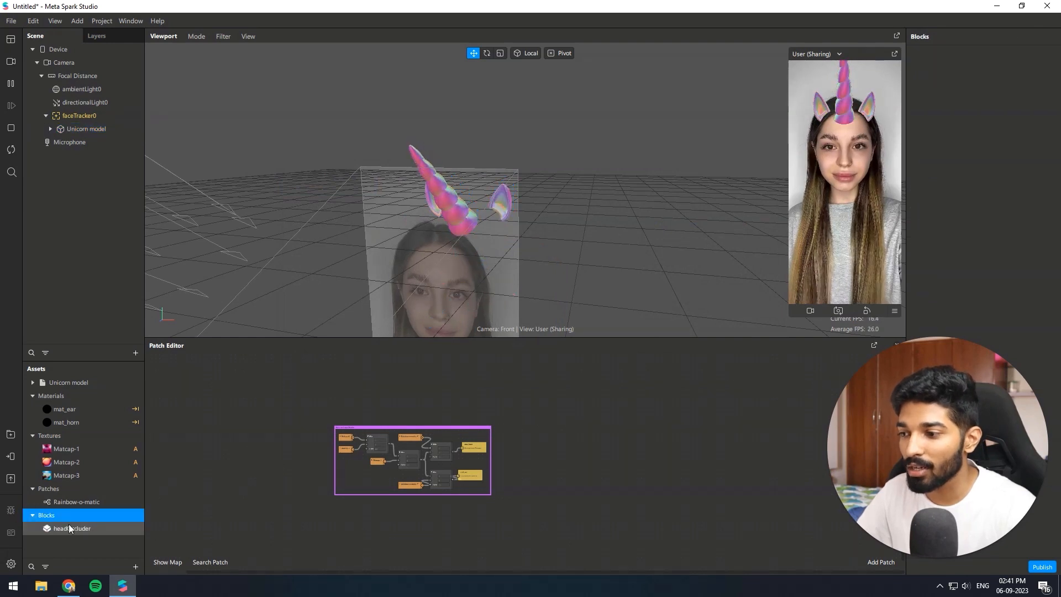
drag(68, 528, 88, 74)
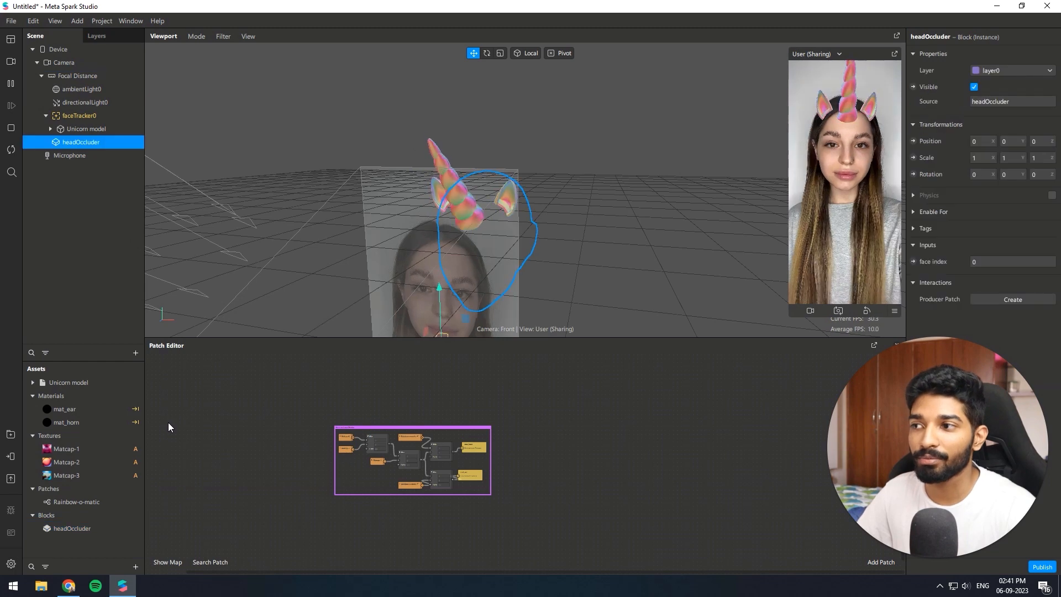
right_drag(473, 279, 258, 195)
scroll(442, 231, down, 3)
Preview the effect live using the Logitech BRIO camera as the video source.
click(10, 61)
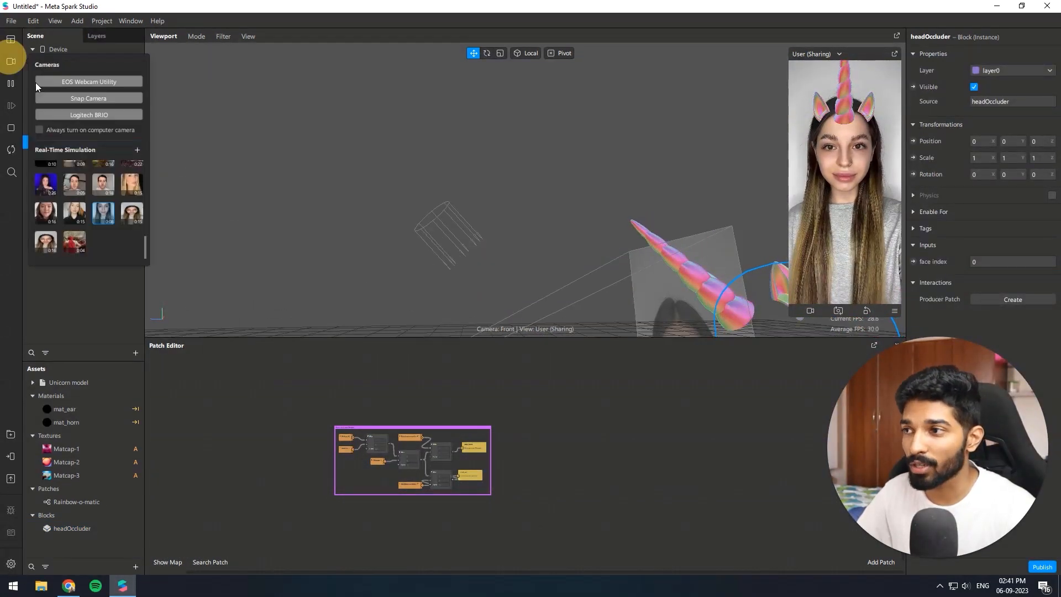
click(91, 115)
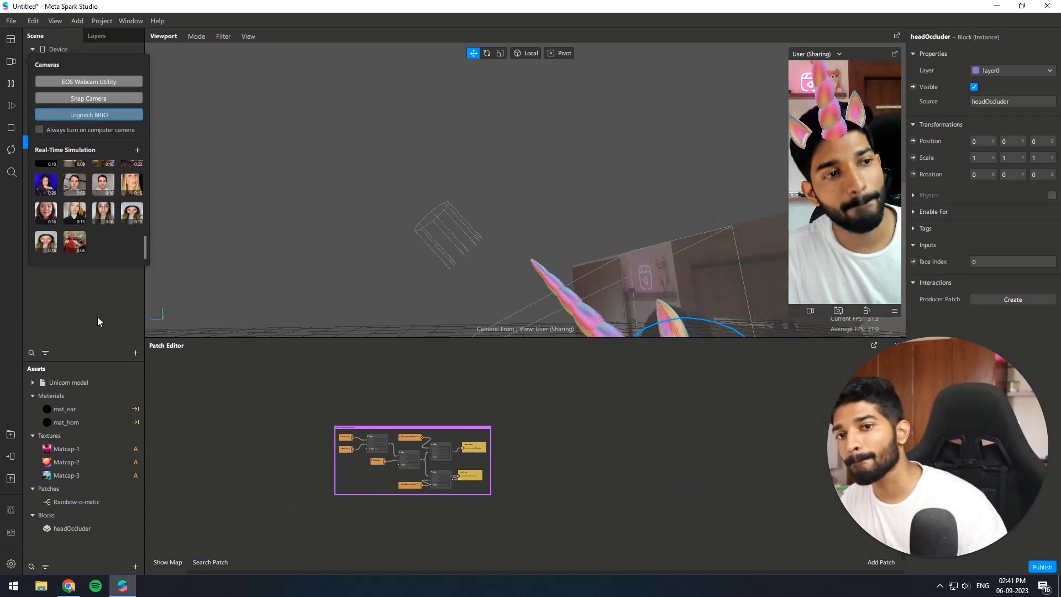
click(268, 372)
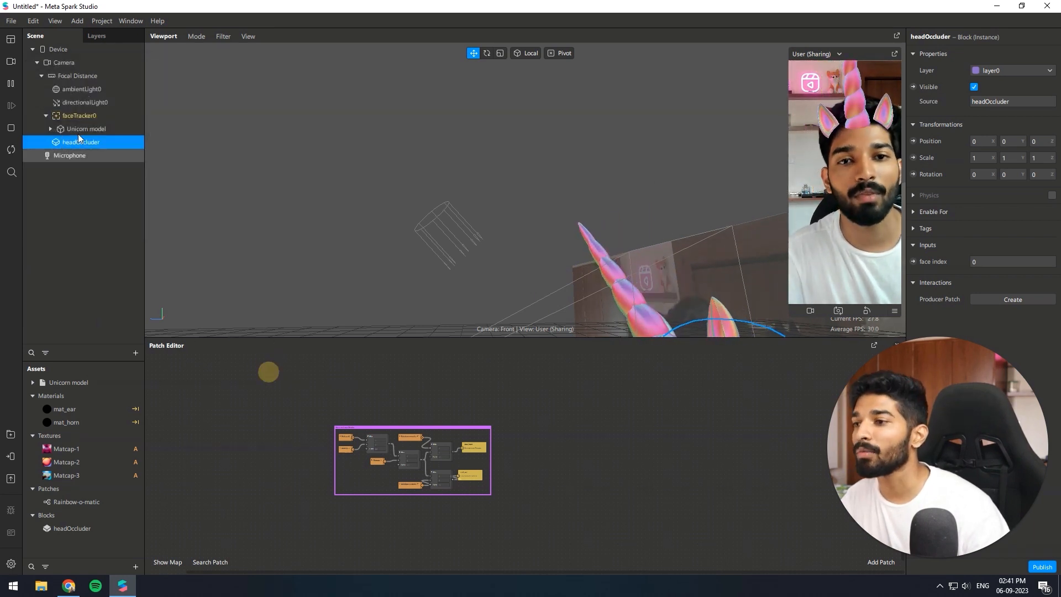
Assign headOccluder to a new layer and rename that layer "Occluder".
click(1011, 73)
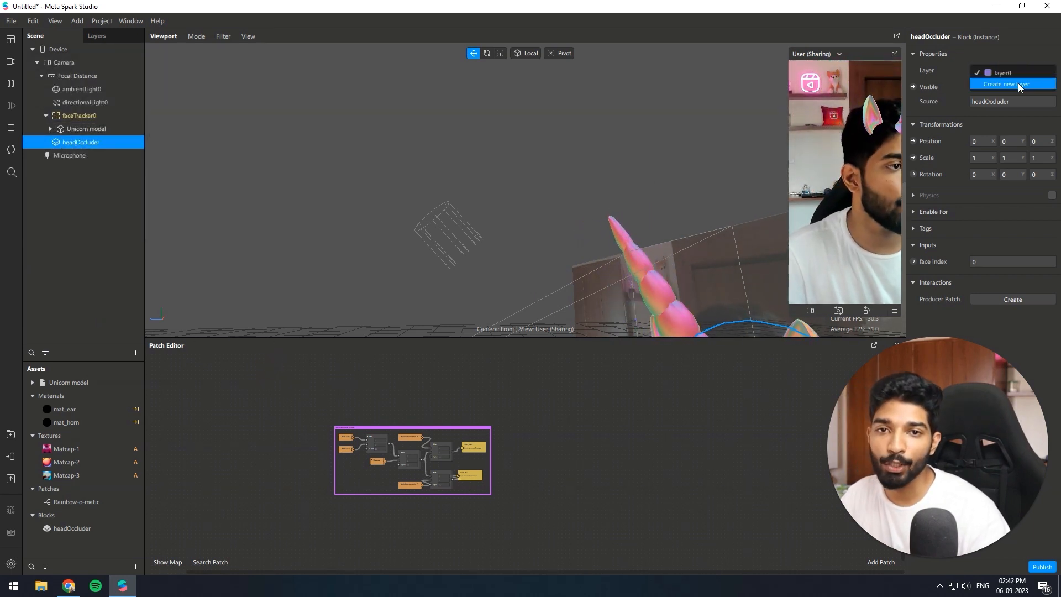
click(1017, 82)
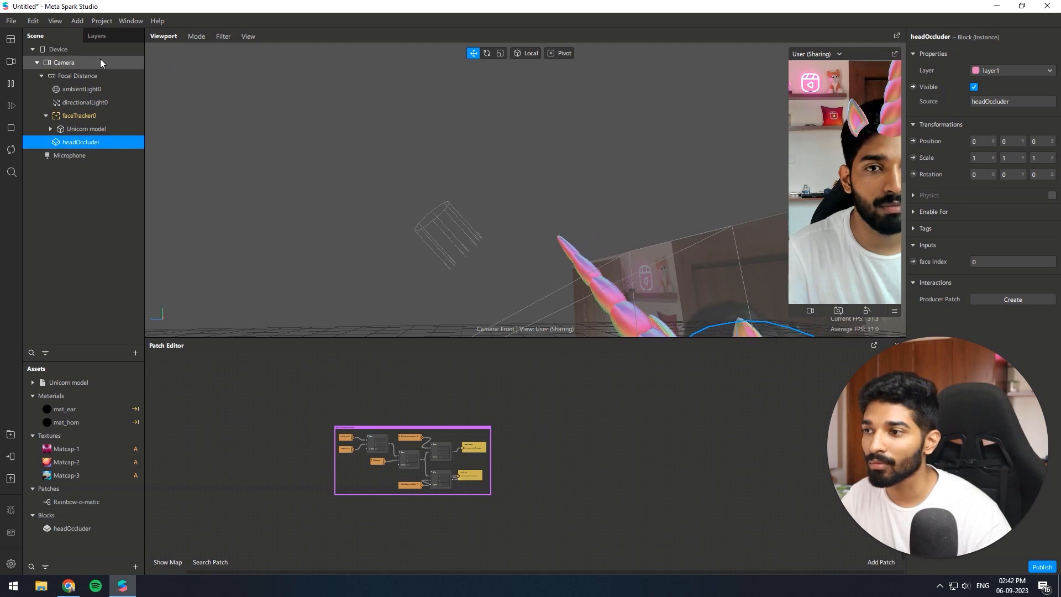
click(97, 35)
click(53, 48)
click(53, 49)
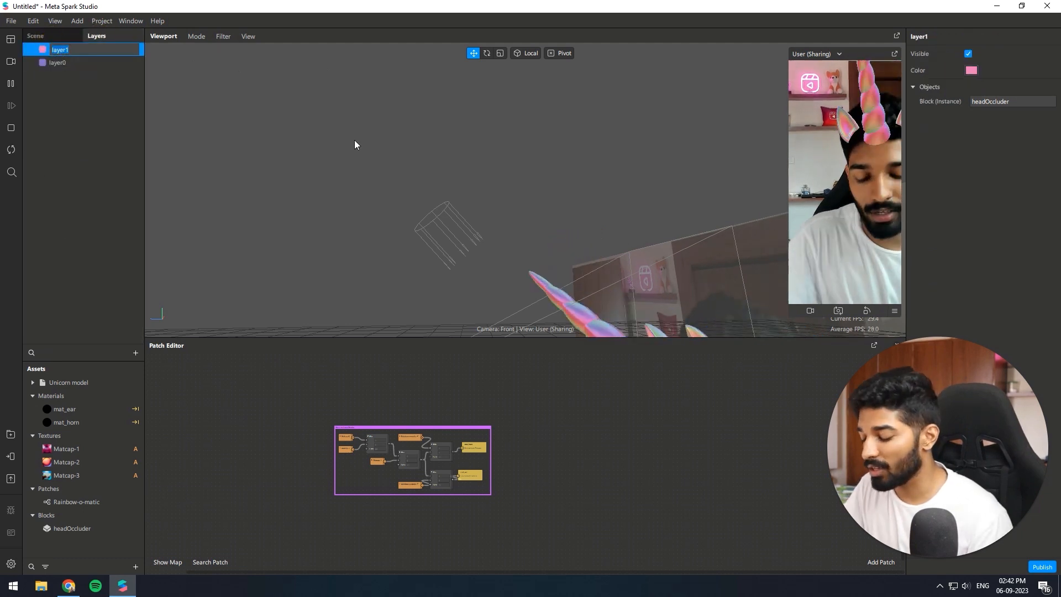
text(occ)
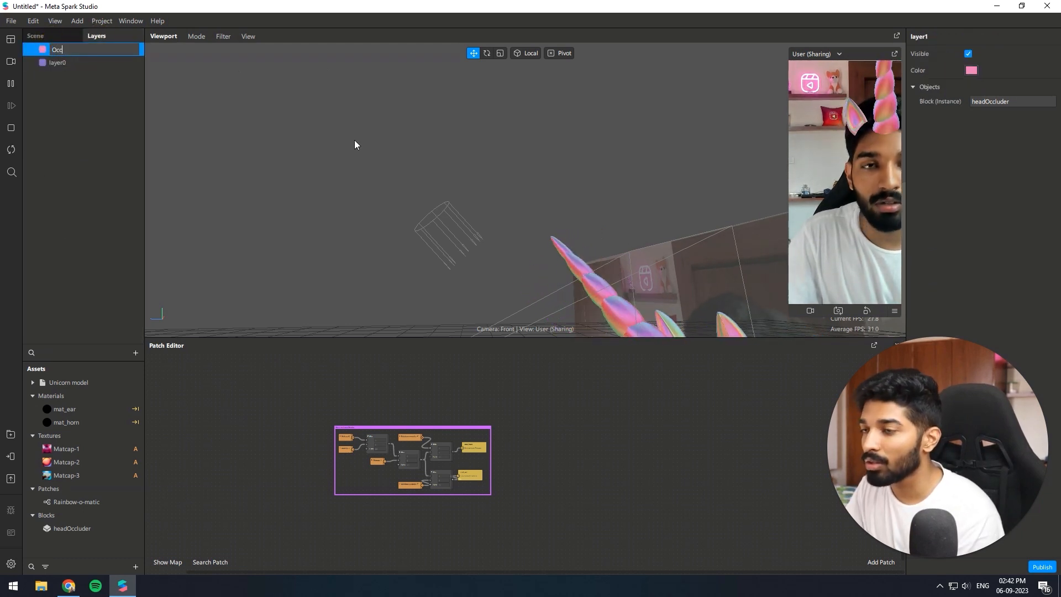
text(luder)
key(Return)
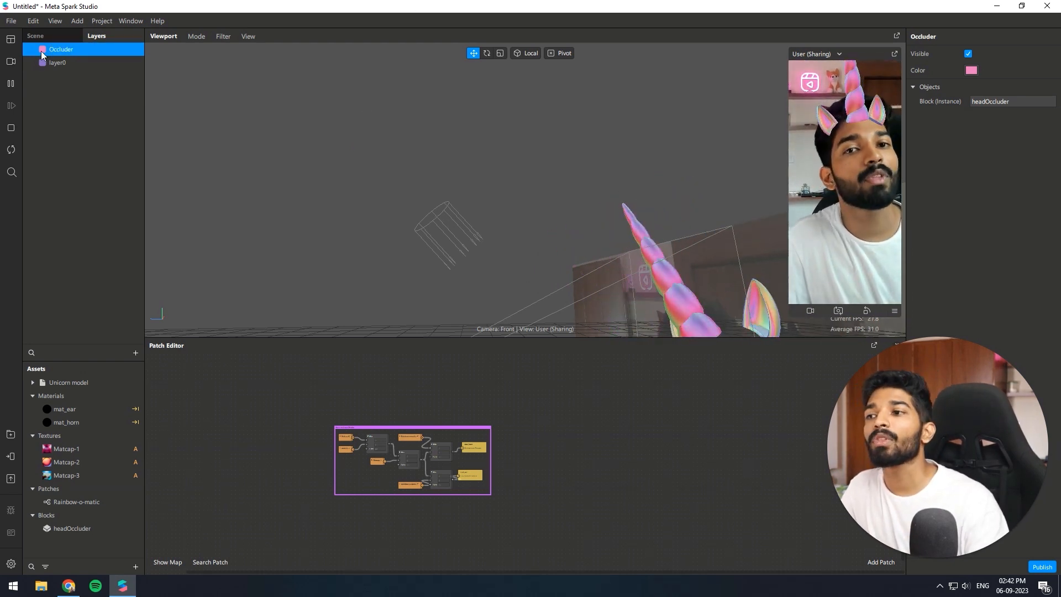
Move the Occluder layer below layer0 in the layer order and return to the scene hierarchy.
drag(60, 74, 59, 74)
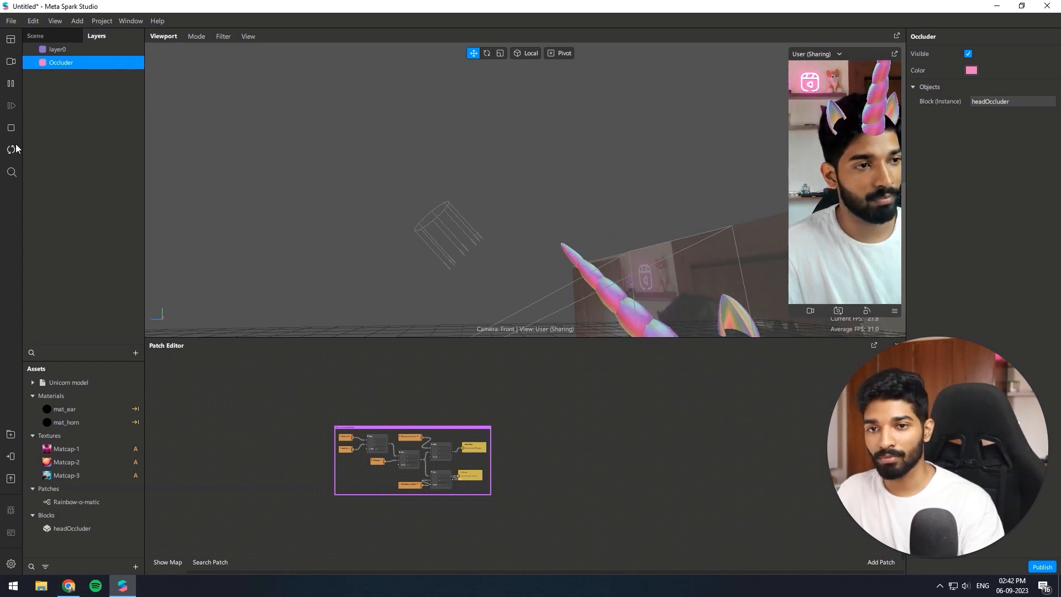
click(35, 36)
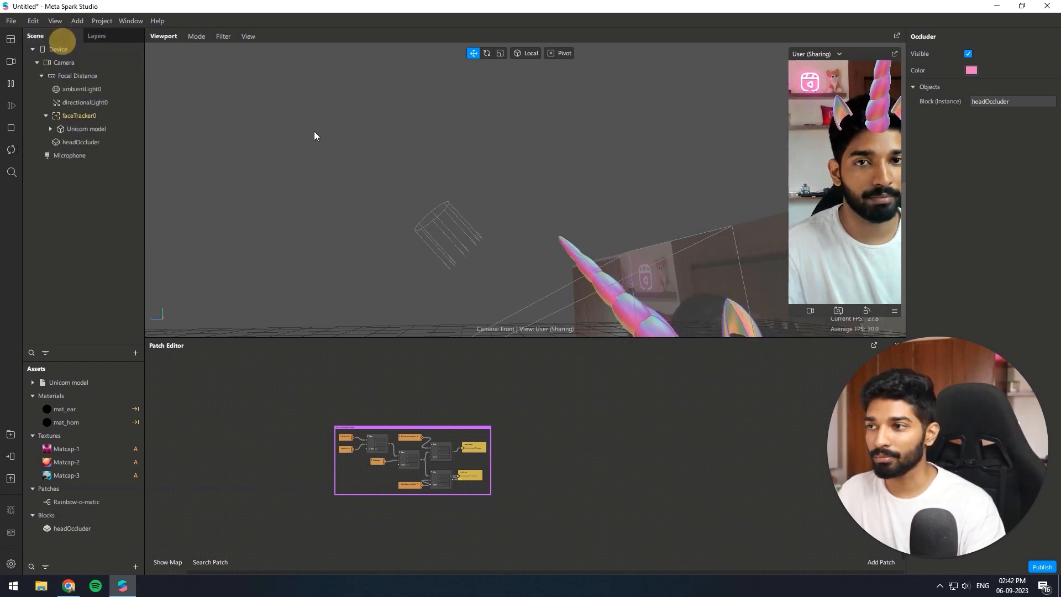
alt+drag(490, 179, 743, 220)
Switch the preview back to the simulation video of the long-haired woman and pause playback.
click(10, 61)
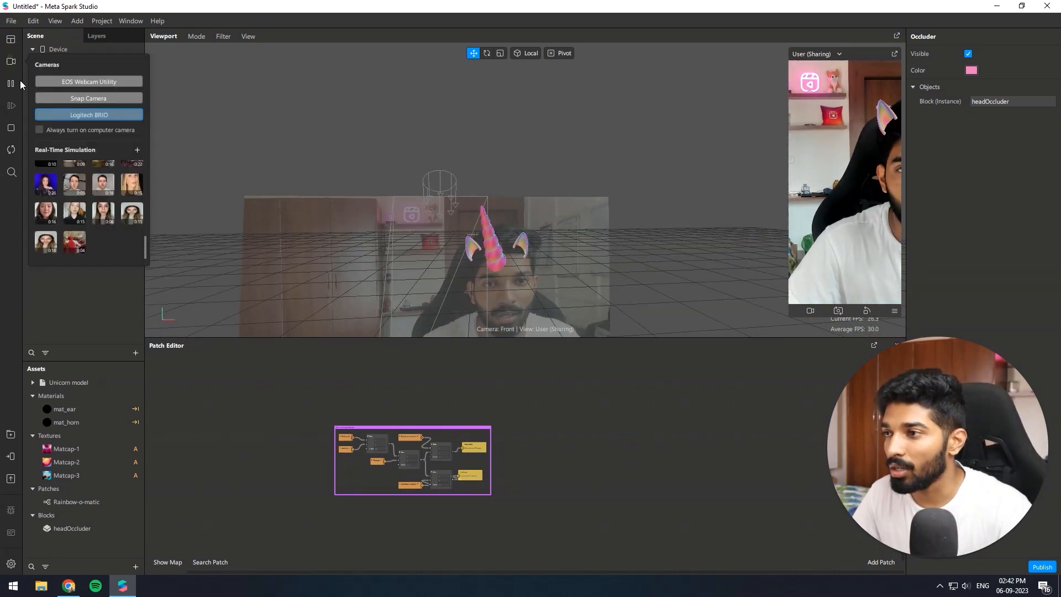
click(613, 406)
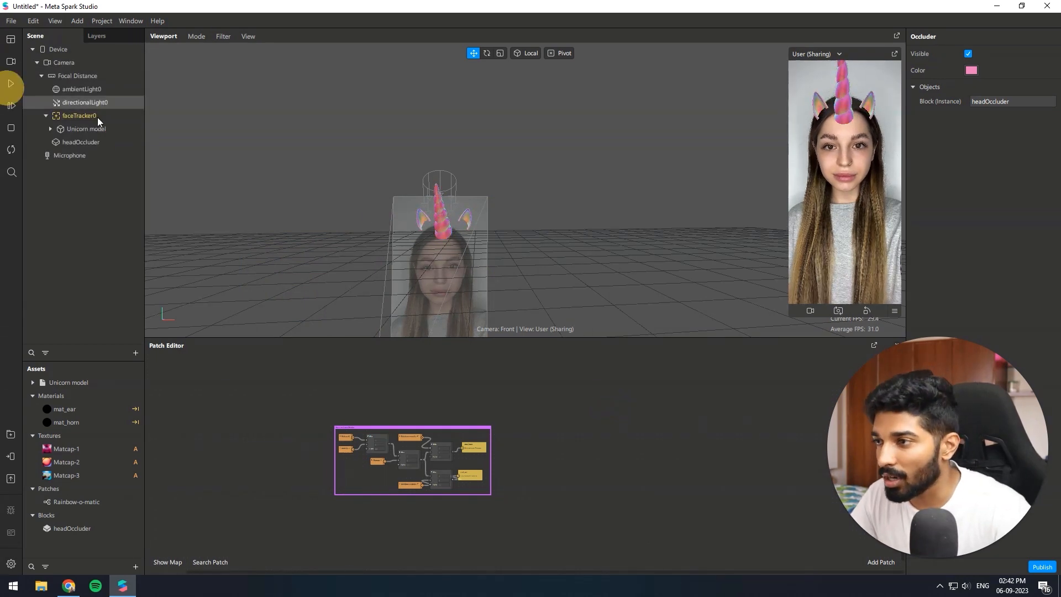
click(11, 83)
Raise the Ears mesh of the unicorn model to a Y position of about 0.1465.
scroll(503, 237, up, 5)
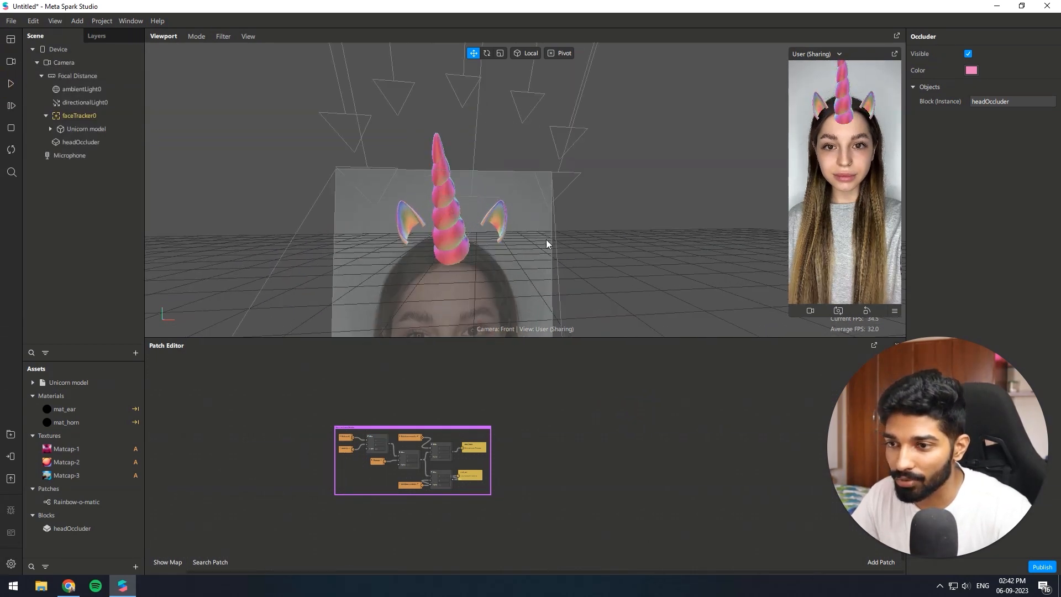
drag(546, 240, 505, 286)
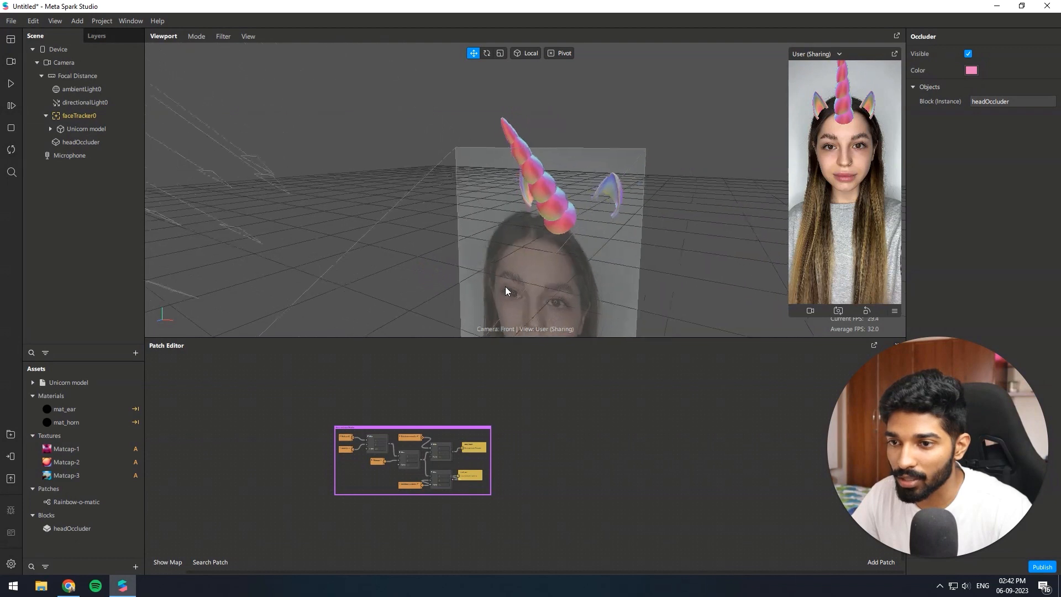
click(50, 129)
double_click(77, 143)
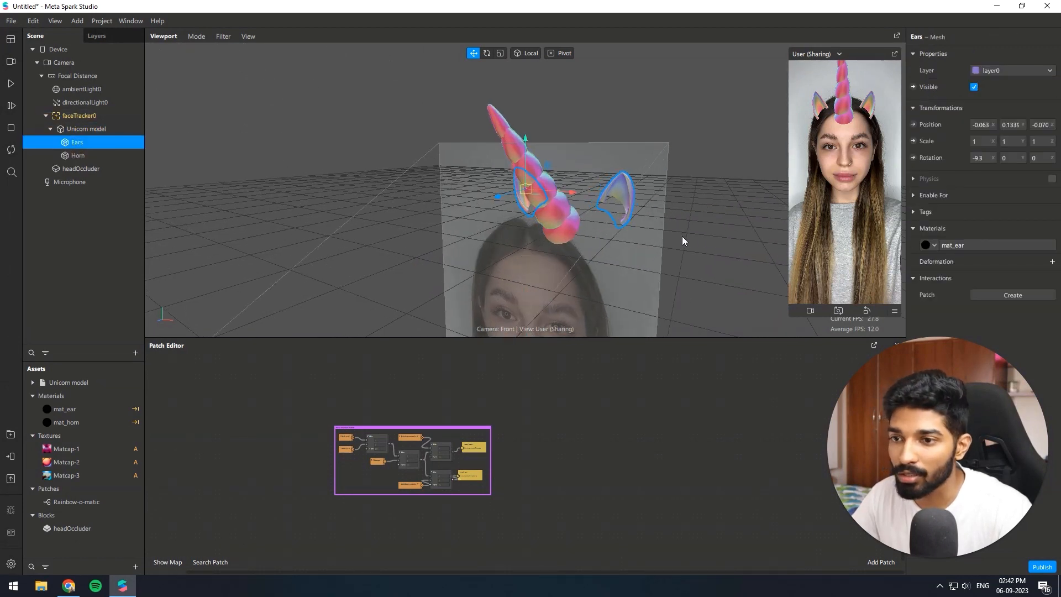
drag(525, 146, 528, 134)
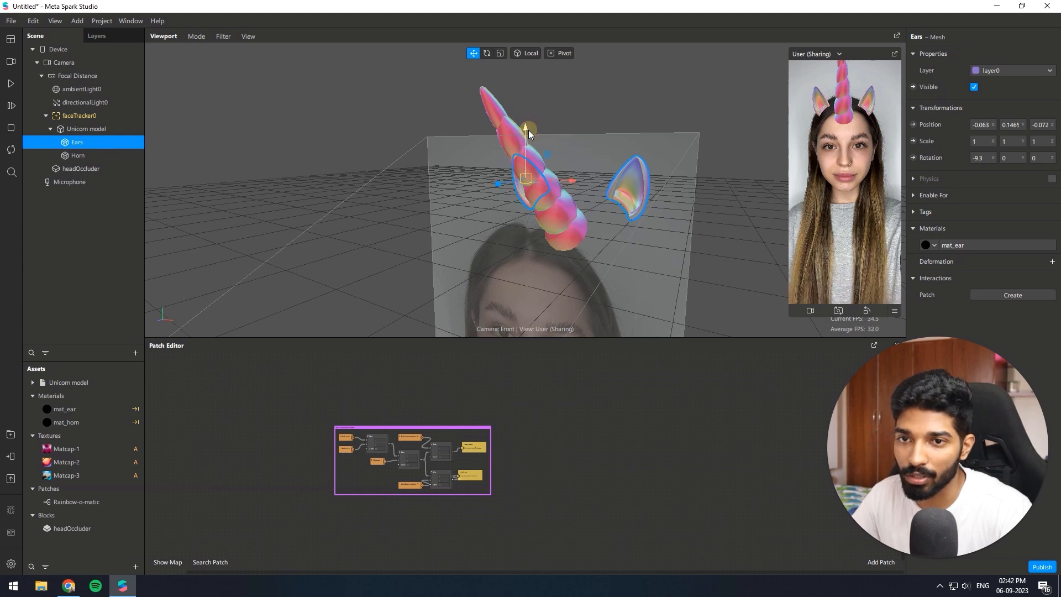
Set the Horn mesh's X rotation to 5.
click(96, 156)
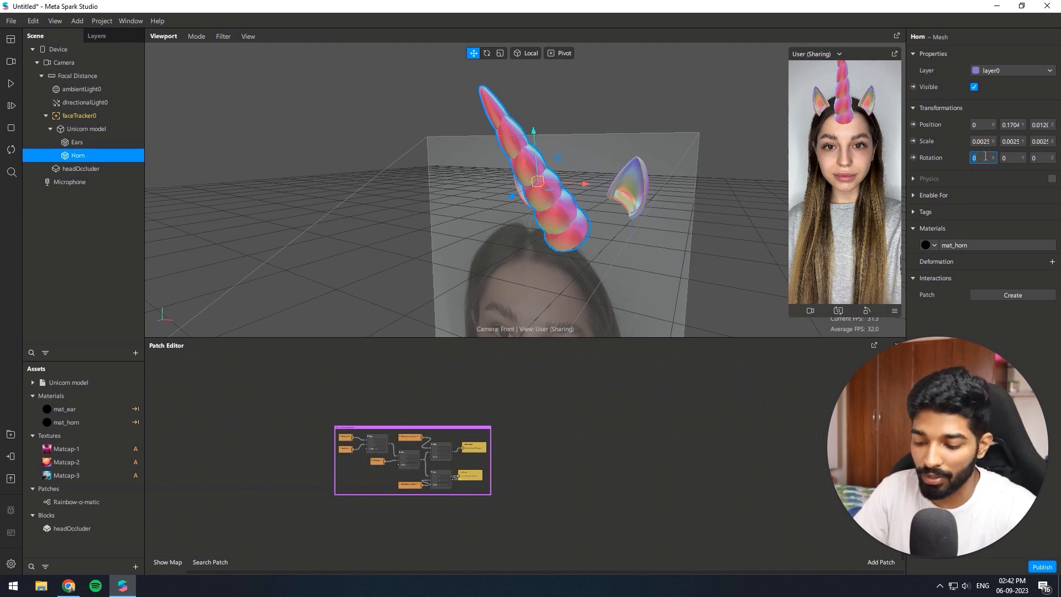
text(5)
key(Return)
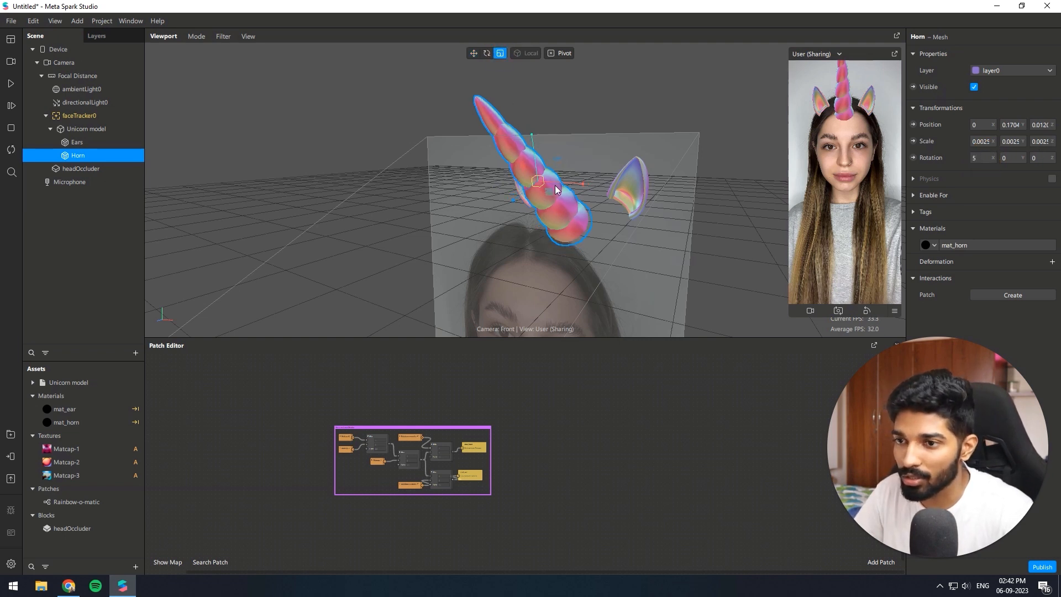
Scale the Horn mesh down to about 0.0021 on all axes and lower it to about 0.156 in Y.
mouse_move(540, 187)
mouse_down()
mouse_move(533, 199)
mouse_move(537, 168)
mouse_move(539, 177)
mouse_up()
key(w)
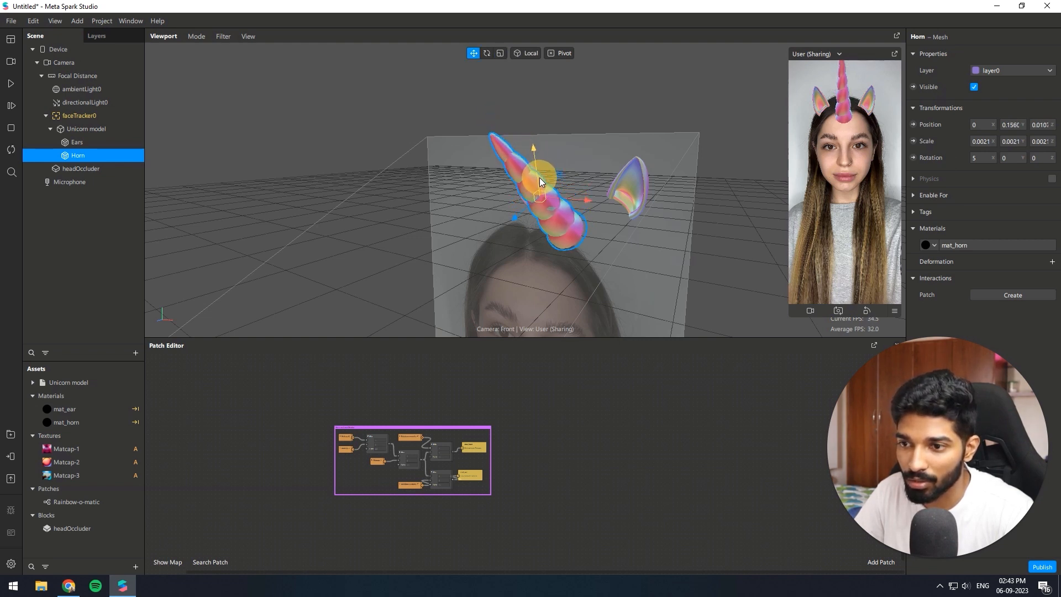
click(8, 85)
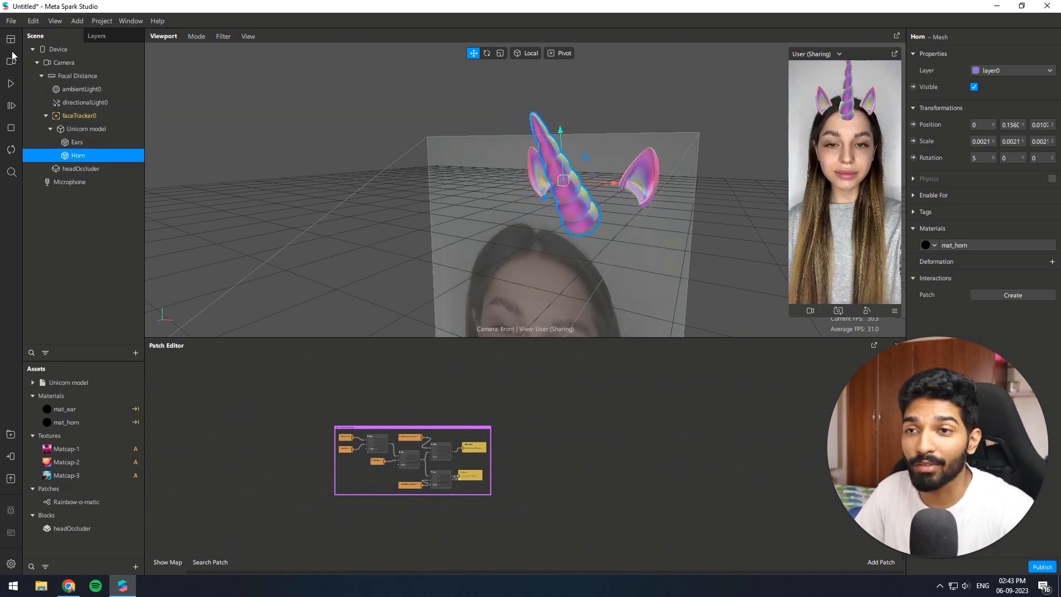
Save the project under the name "Unicorn Tutorial V2".
click(11, 22)
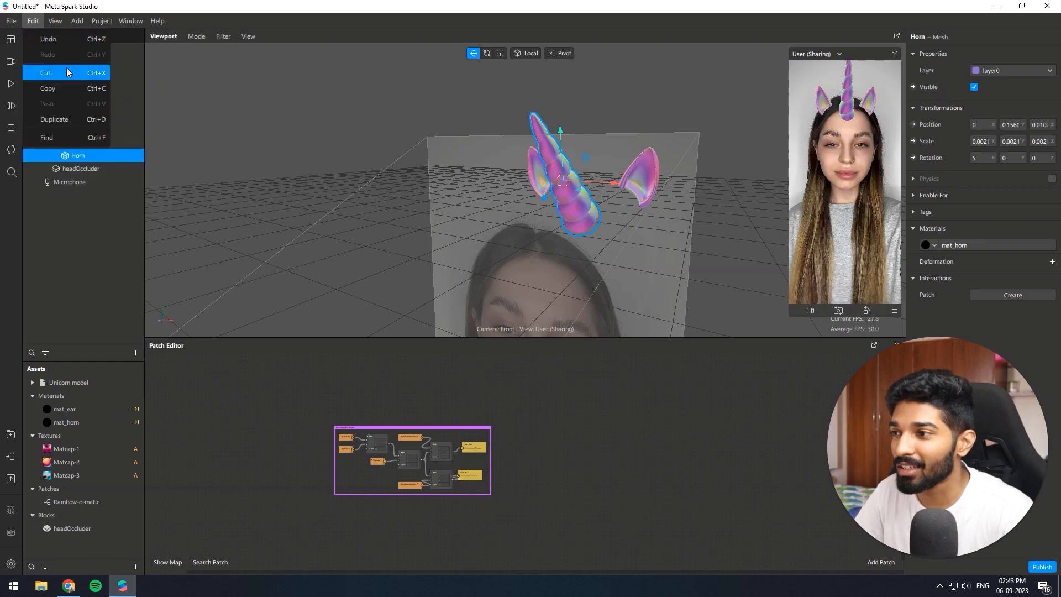
click(40, 157)
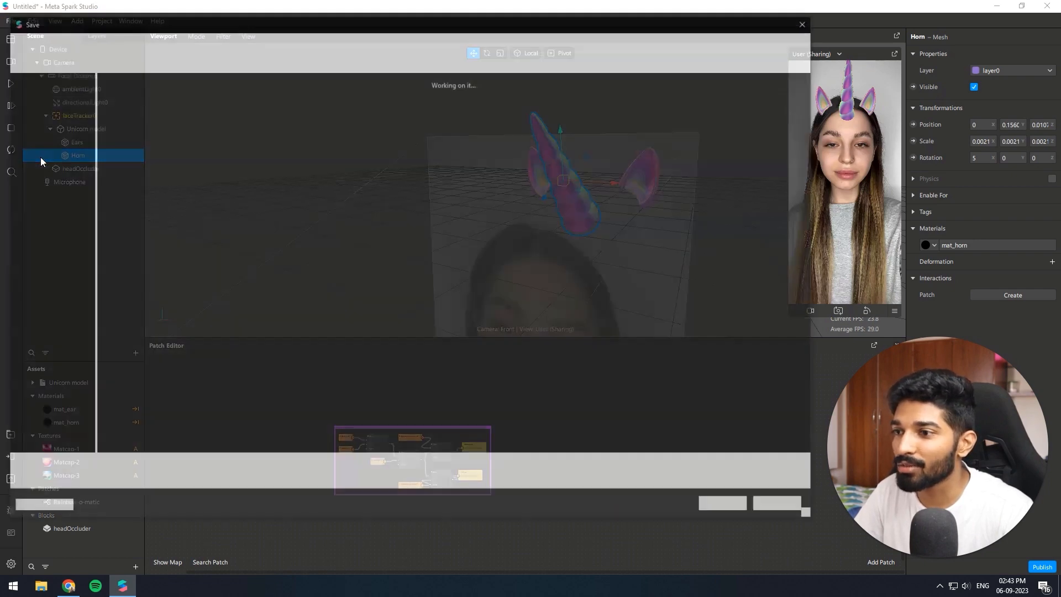
click(96, 467)
text(Unicorn Tutorial V1)
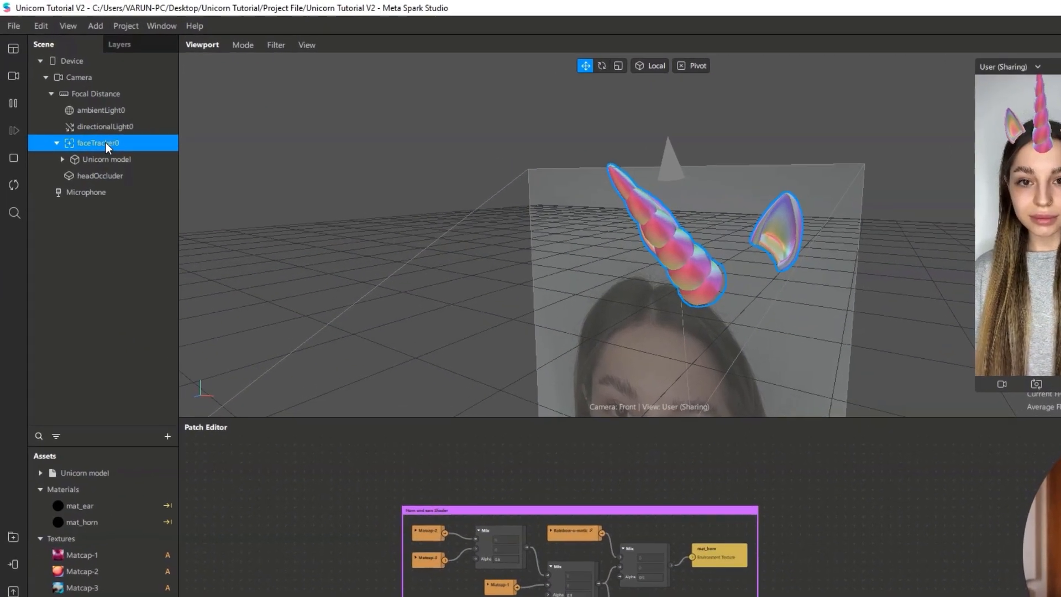
Add a null object under faceTracker0.
right_click(126, 171)
mouse_move(154, 183)
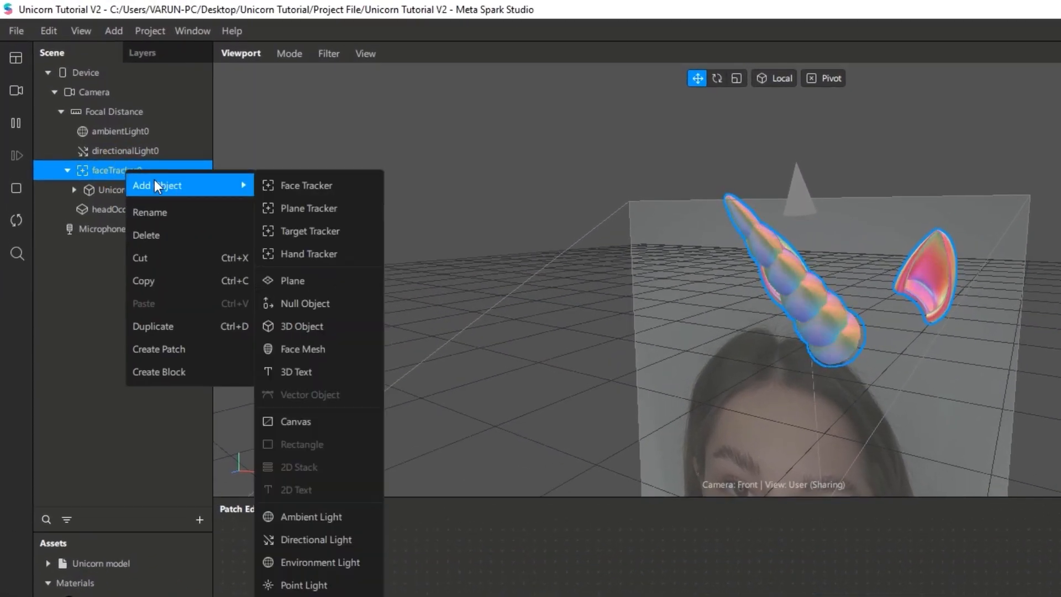
click(318, 303)
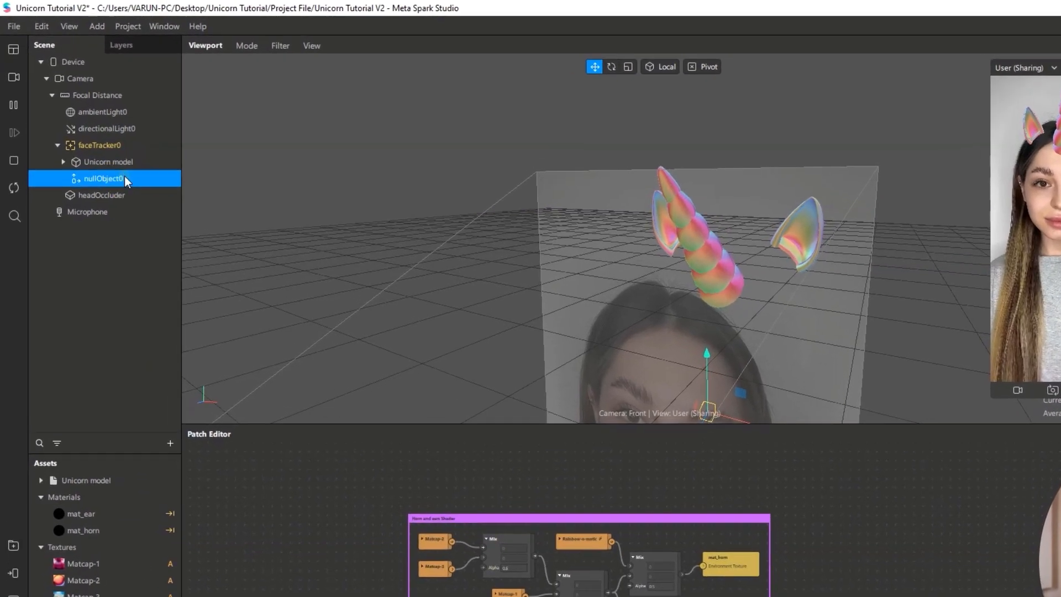
Add a face mesh to the face tracker and nest it inside nullObject0.
right_click(99, 142)
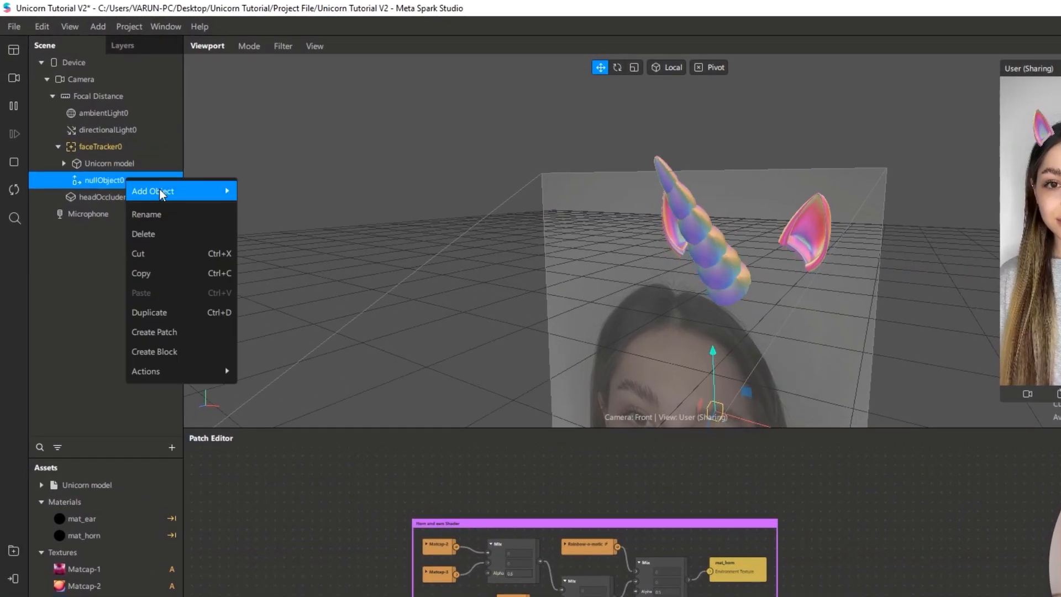
mouse_move(126, 149)
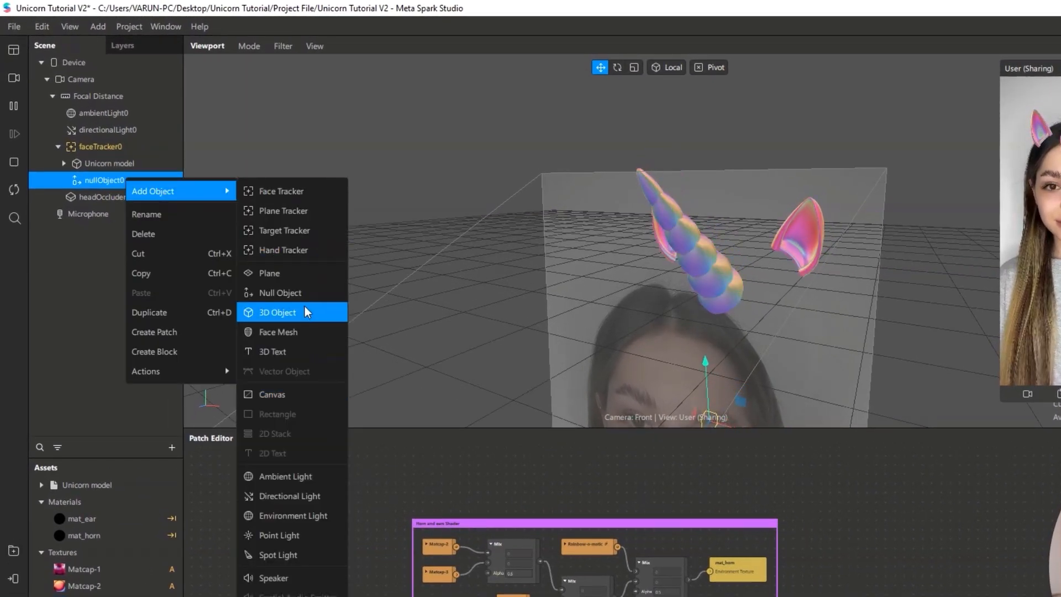
click(278, 332)
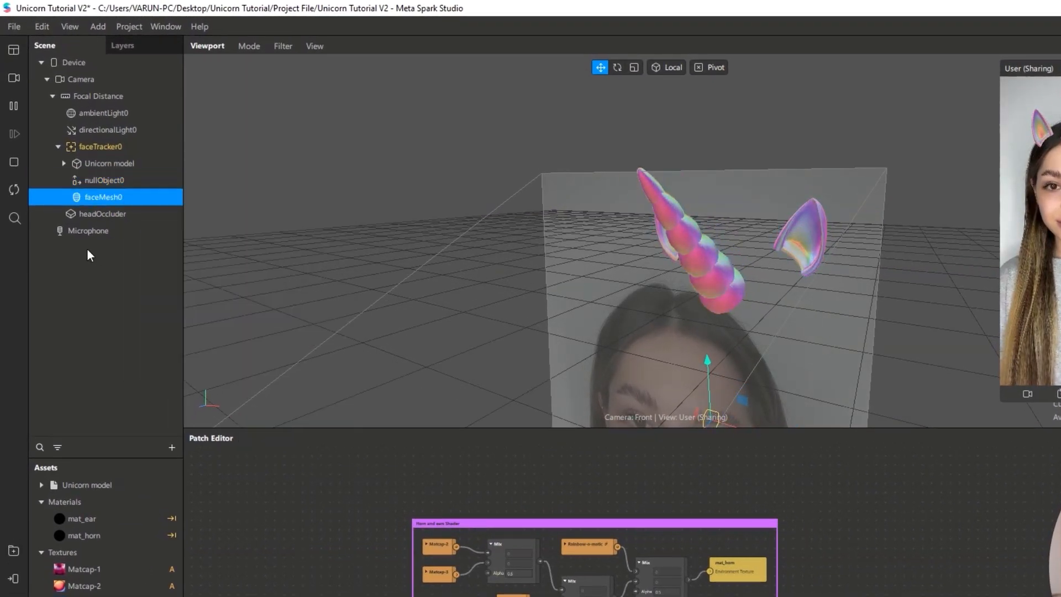
click(103, 185)
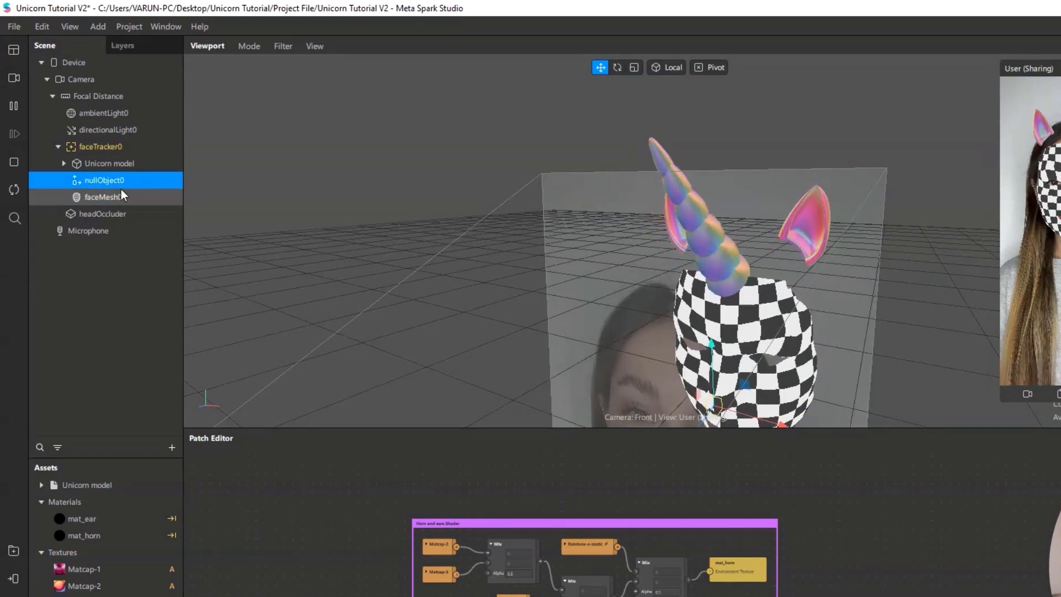
drag(106, 197, 137, 181)
Rename nullObject0 to "Makeup" and expand it to show its face mesh.
click(112, 180)
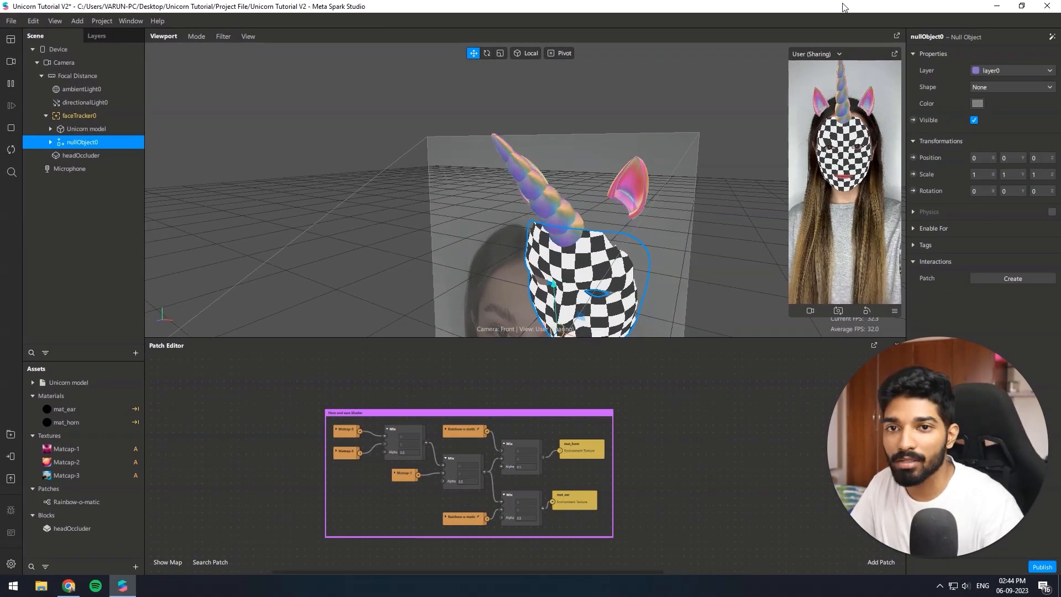
click(932, 37)
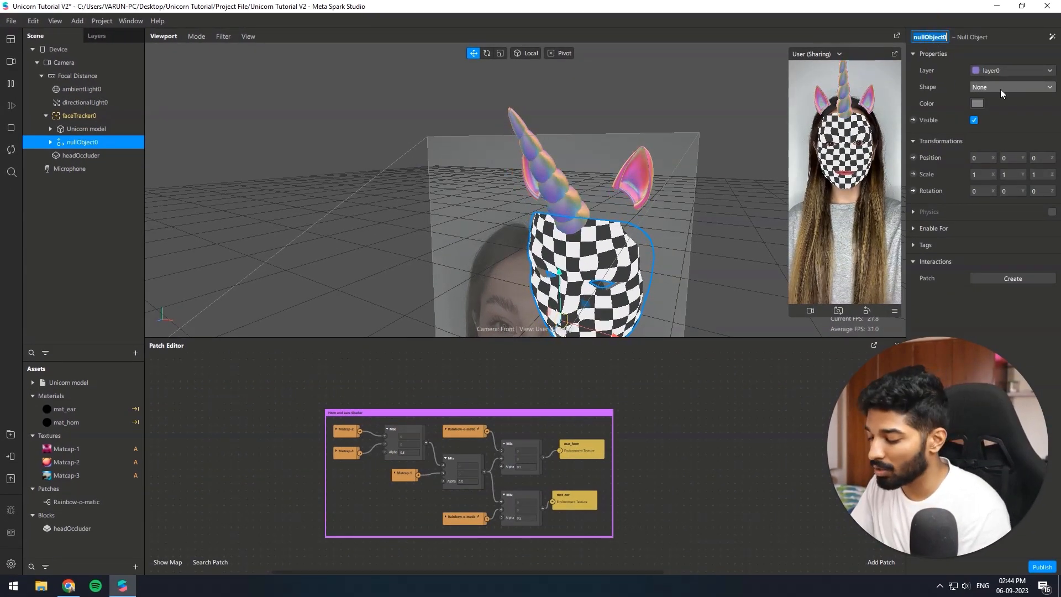
text(Makeup)
key(Return)
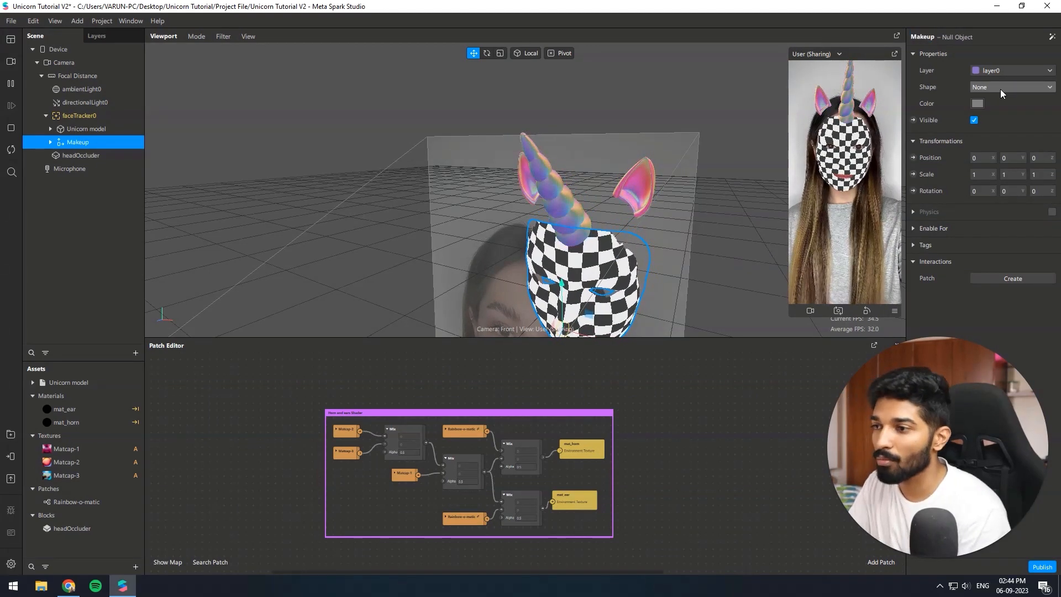
click(50, 142)
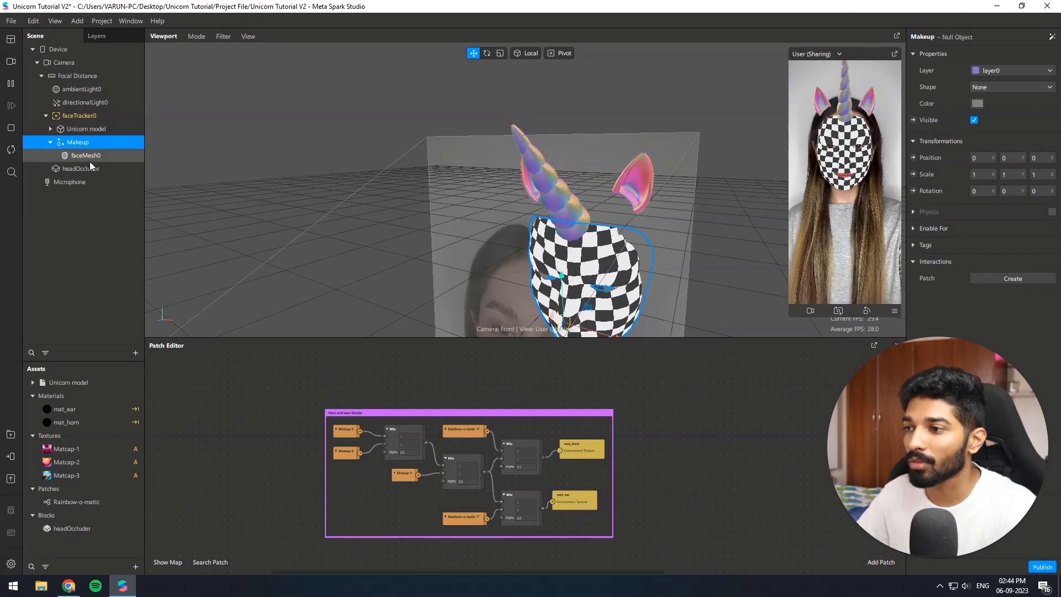
Rename the face mesh nested inside the Makeup null object to "Makeup".
click(88, 156)
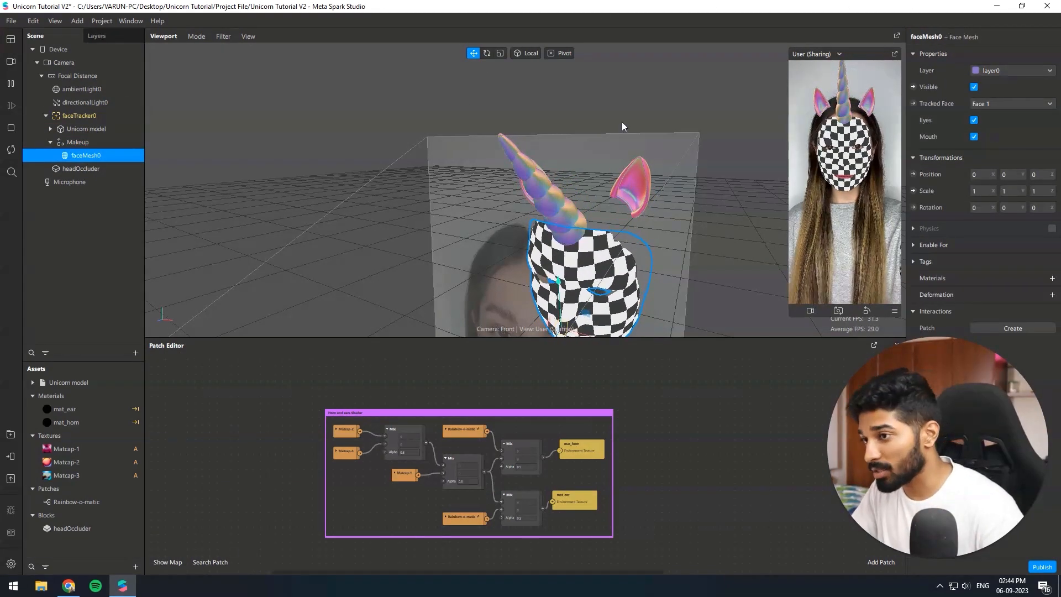
double_click(932, 37)
text(Makeup)
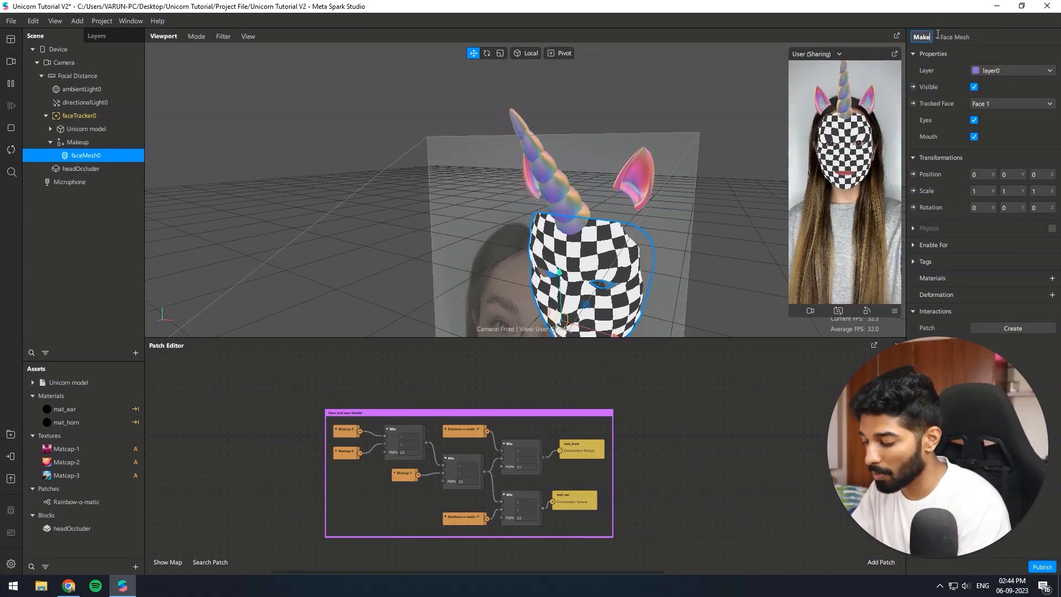
key(Return)
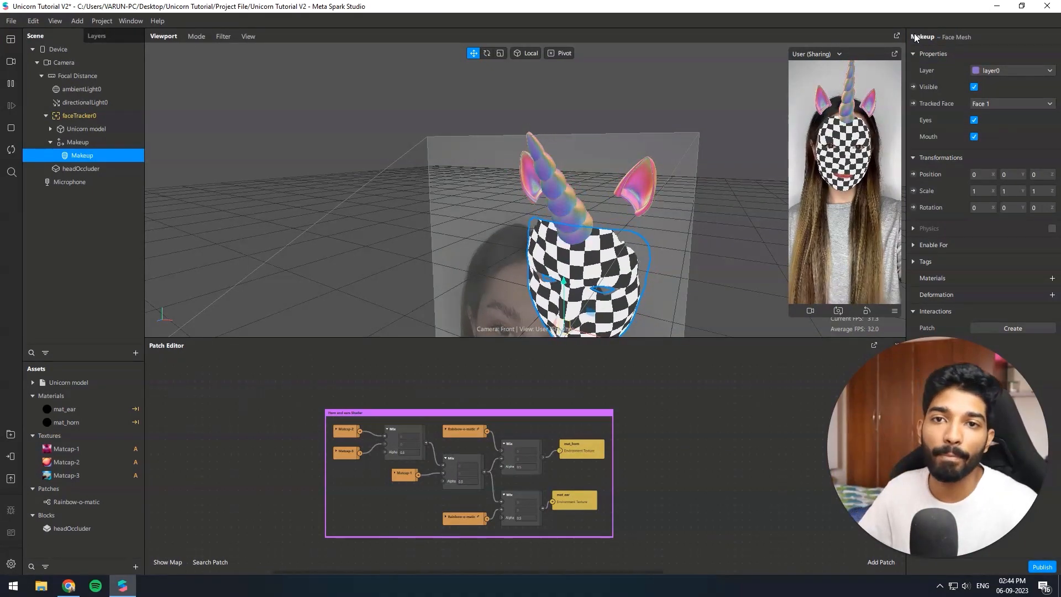
Create a new material for the Makeup face mesh and set its shader type to Flat.
click(1052, 277)
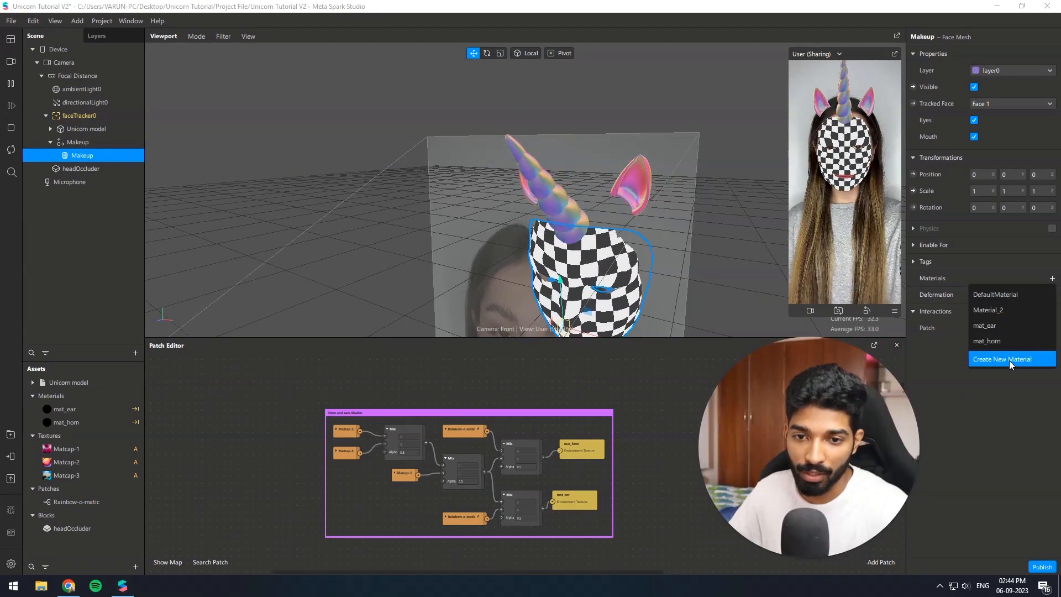
click(1009, 360)
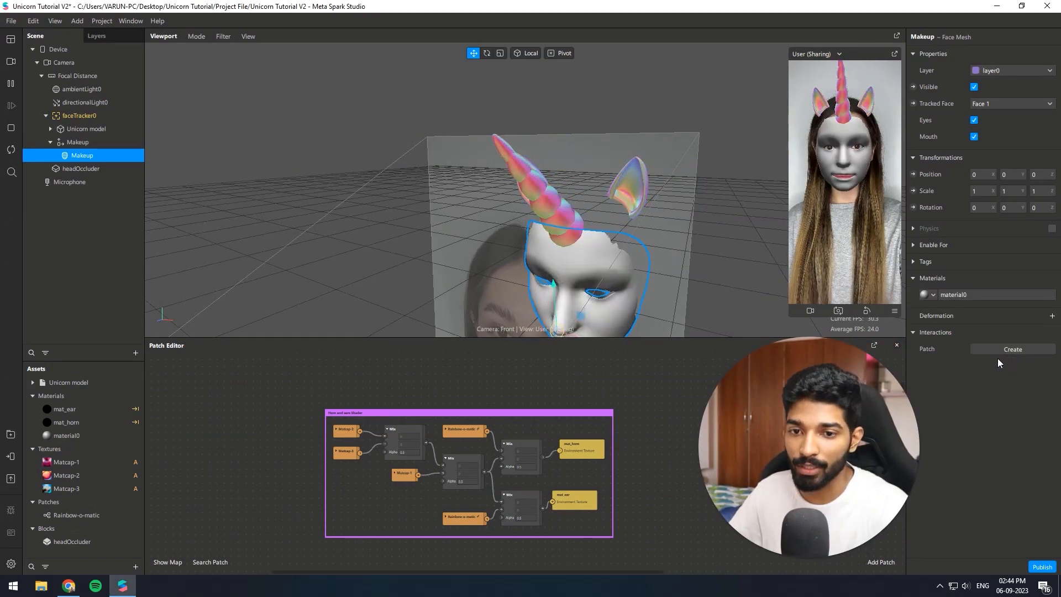
click(984, 296)
click(981, 54)
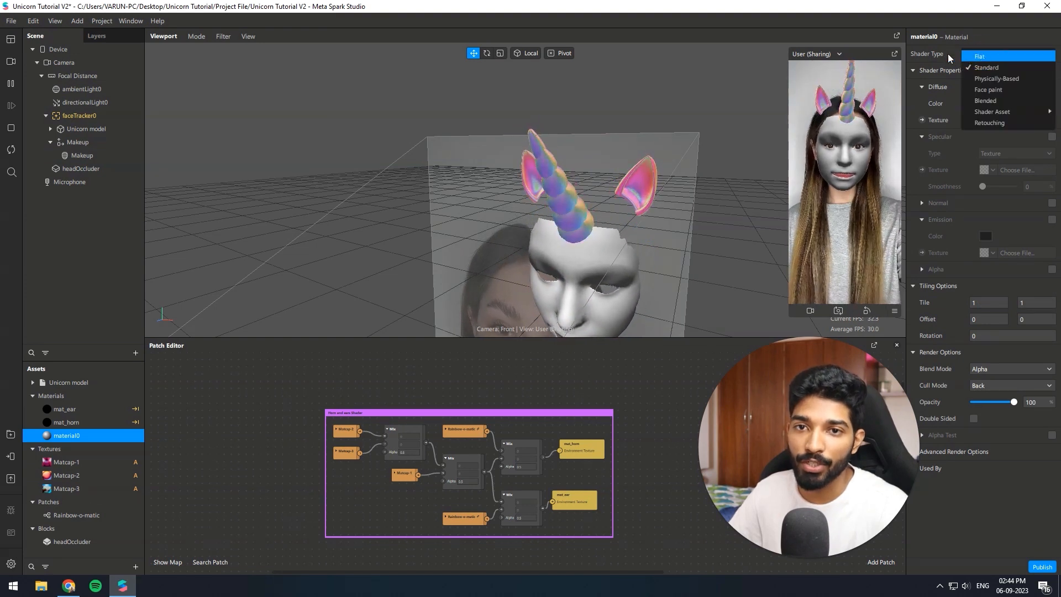
Rename the new face mesh material to "mat_makeup".
double_click(922, 37)
text(mat)
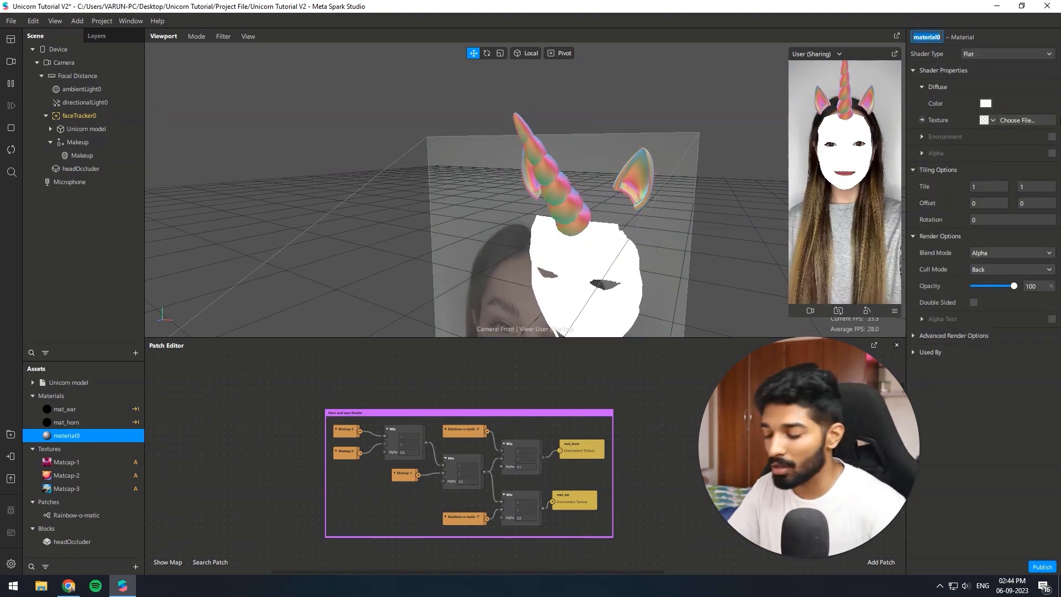
text(_makeup)
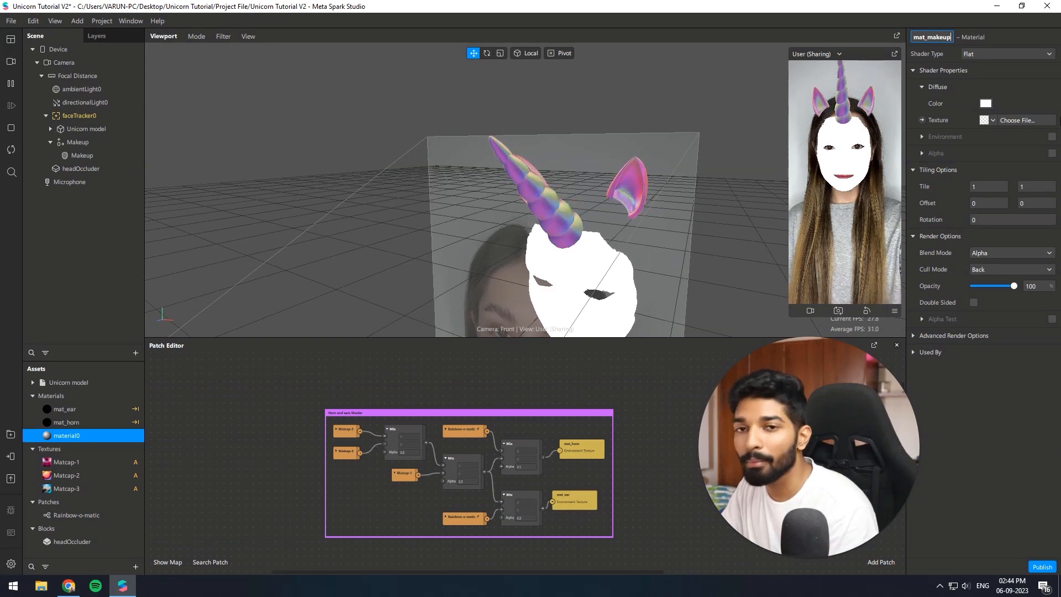
key(Return)
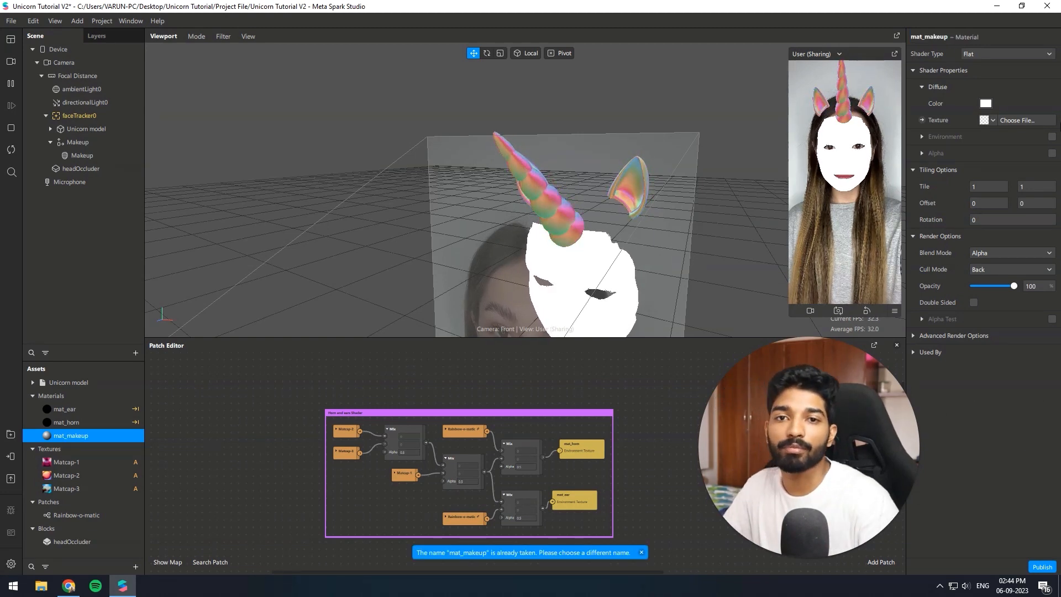
click(641, 552)
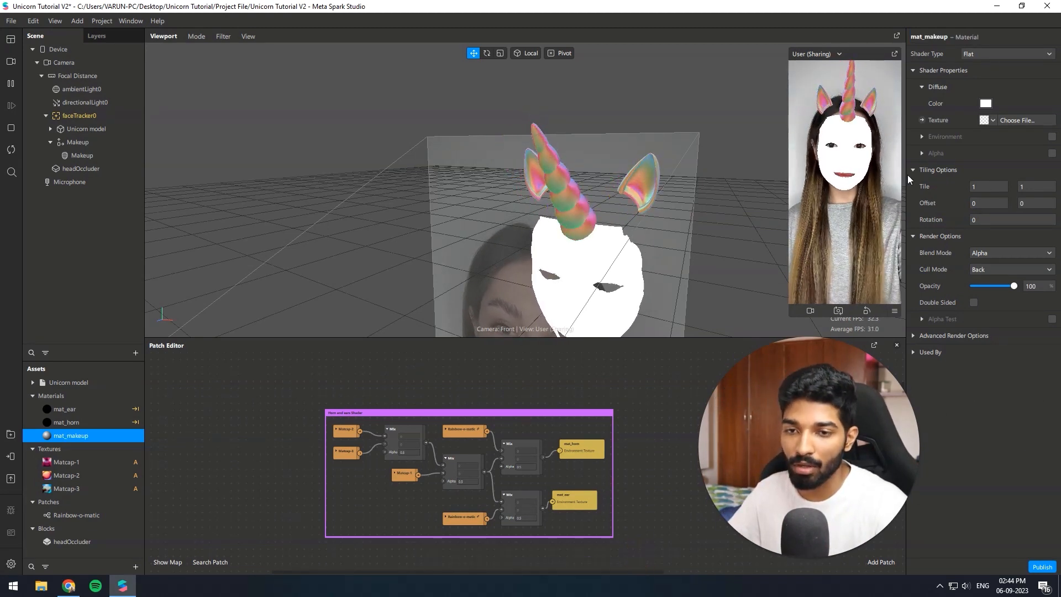
Import Makeup.png from the Assets folder as the diffuse texture of mat_makeup.
click(1010, 121)
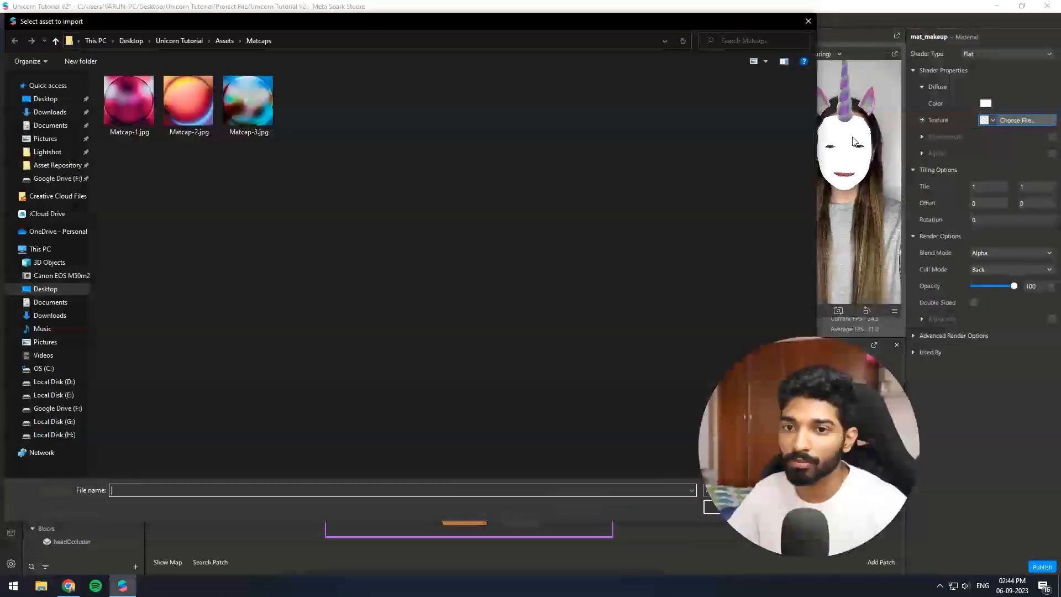
click(222, 41)
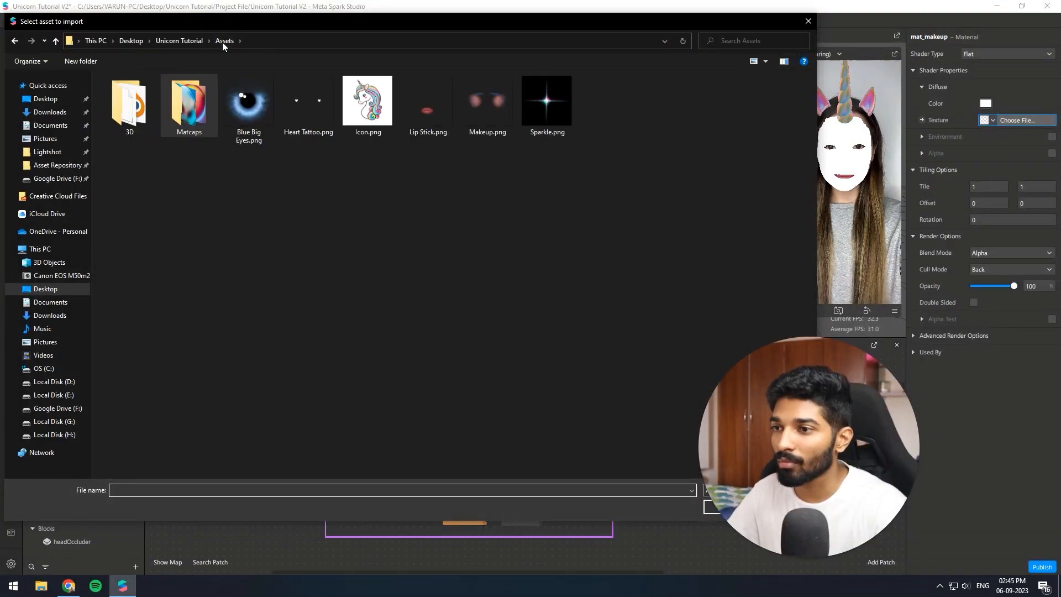
double_click(486, 115)
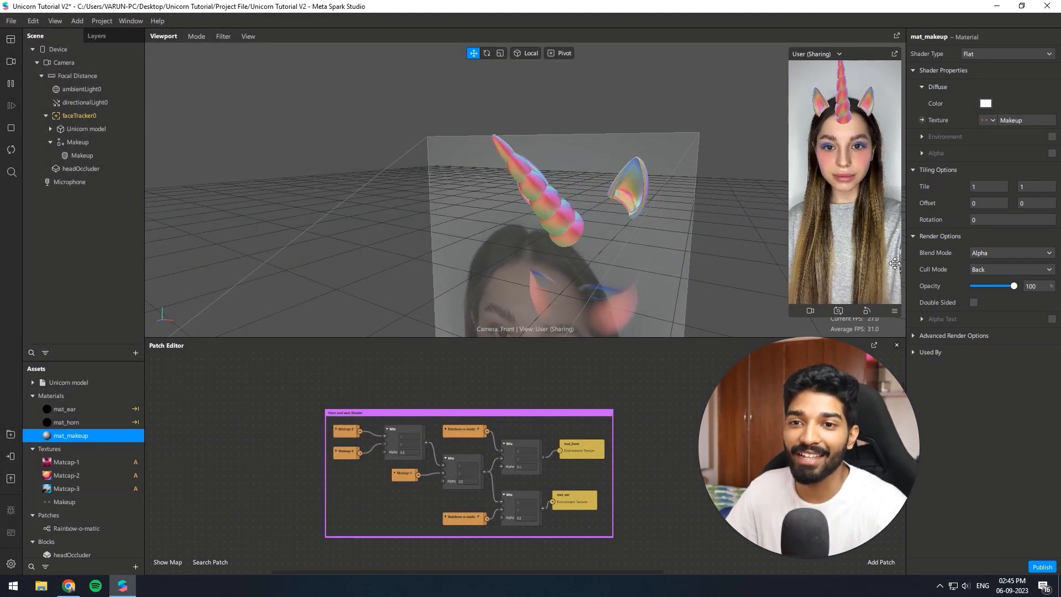
Set the opacity of mat_makeup to 80% and slightly enlarge the face preview.
double_click(1032, 286)
text(8)
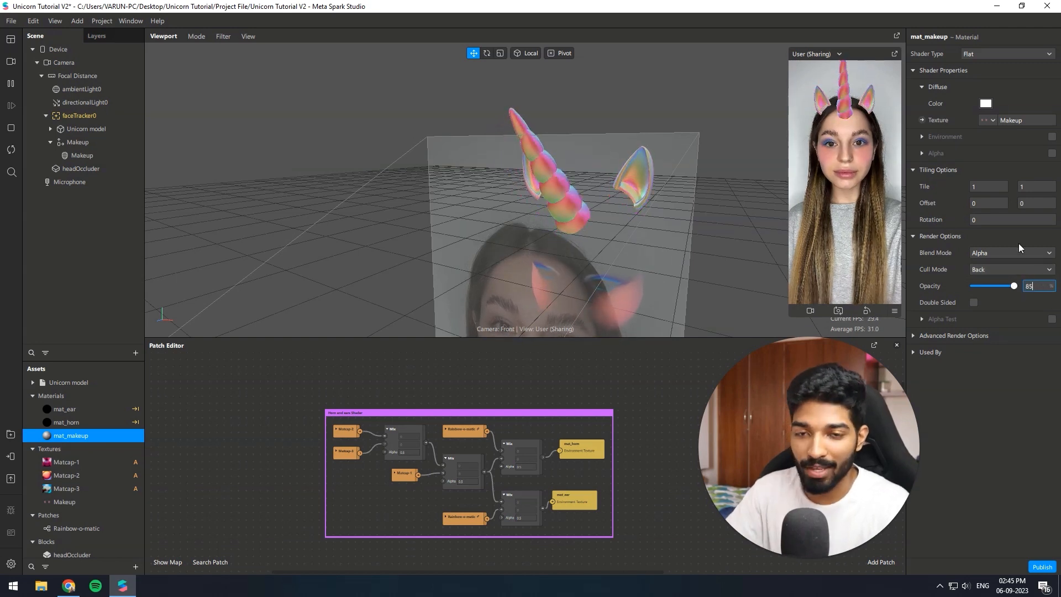
text(0)
key(Return)
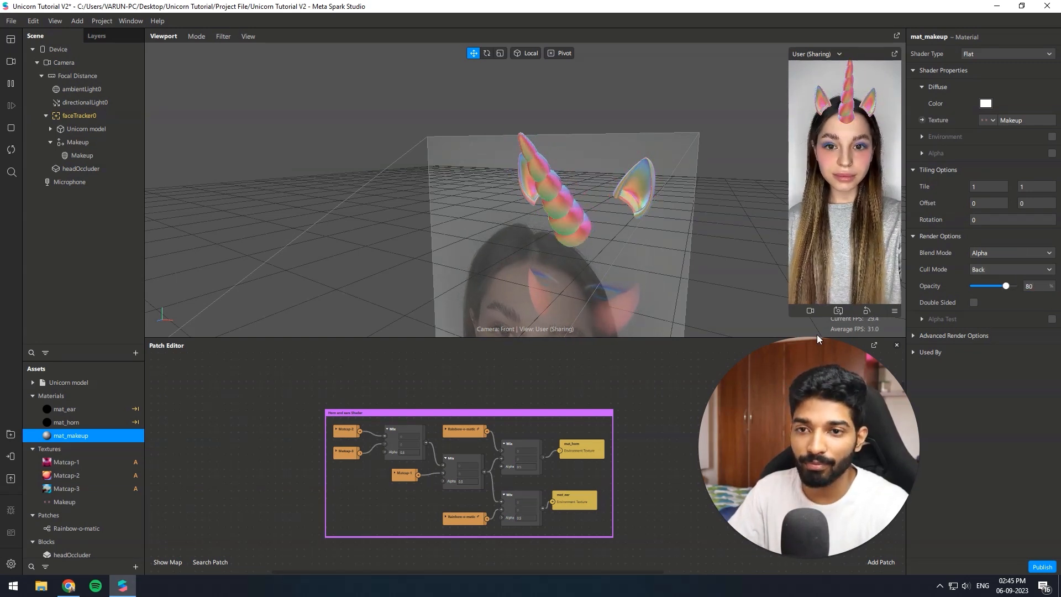
drag(792, 316, 792, 332)
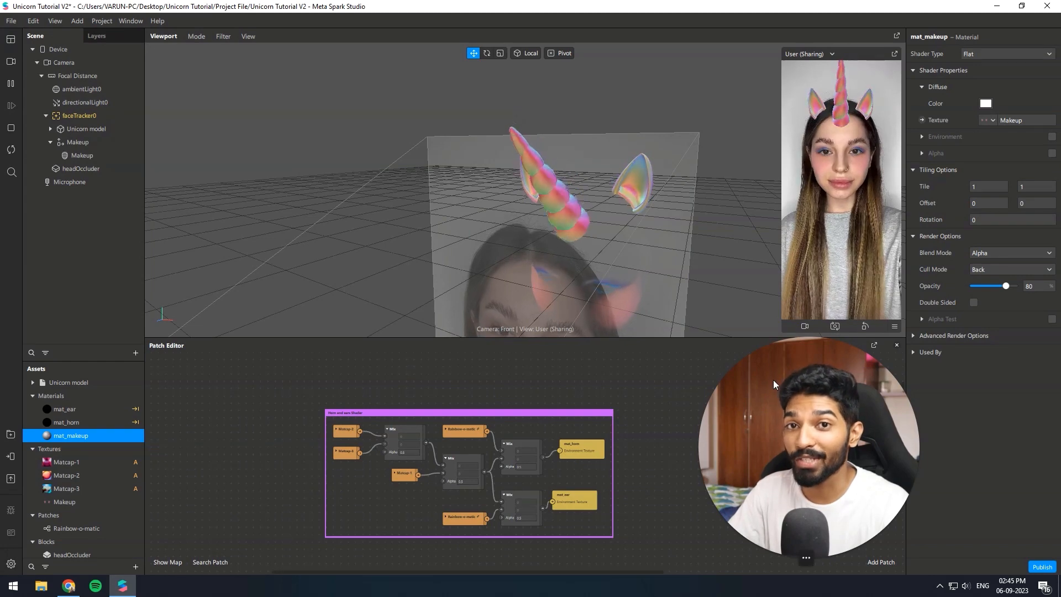
Open Makeup.png from the Assets folder in File Explorer and examine the makeup texture.
click(48, 586)
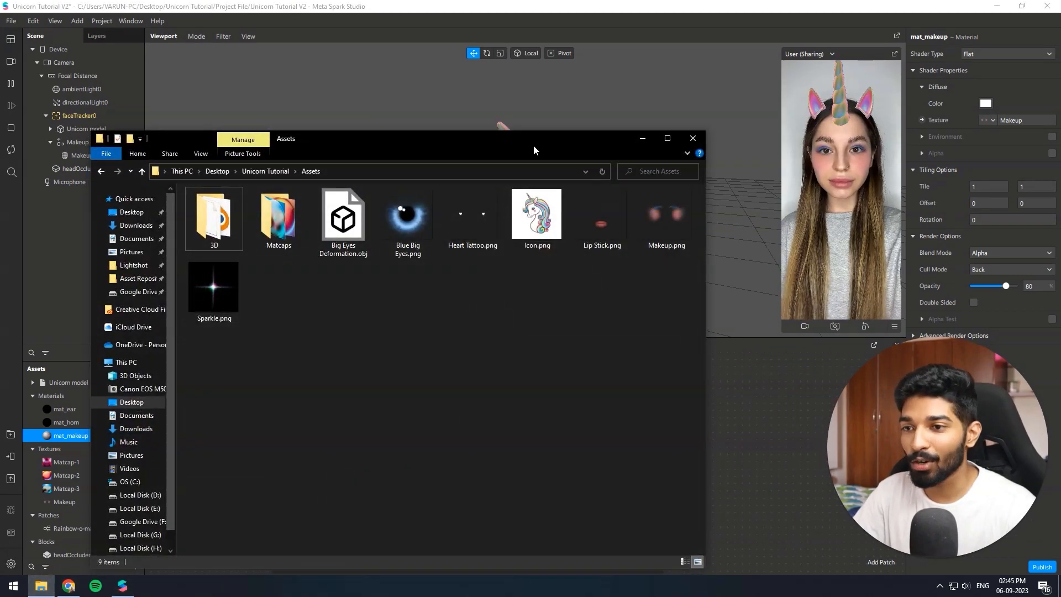
drag(539, 141, 543, 118)
double_click(671, 191)
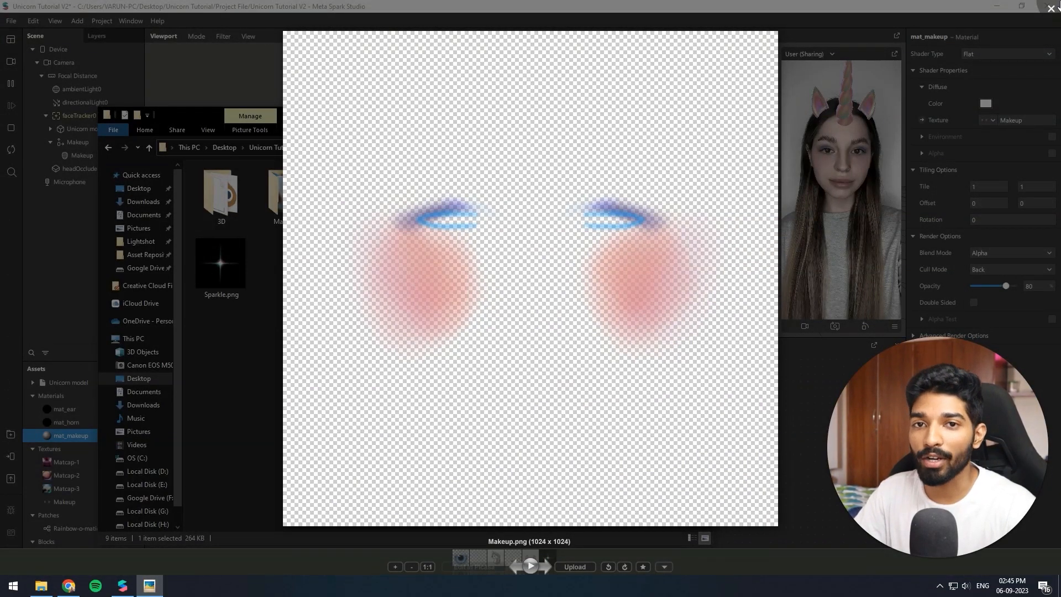
click(1050, 8)
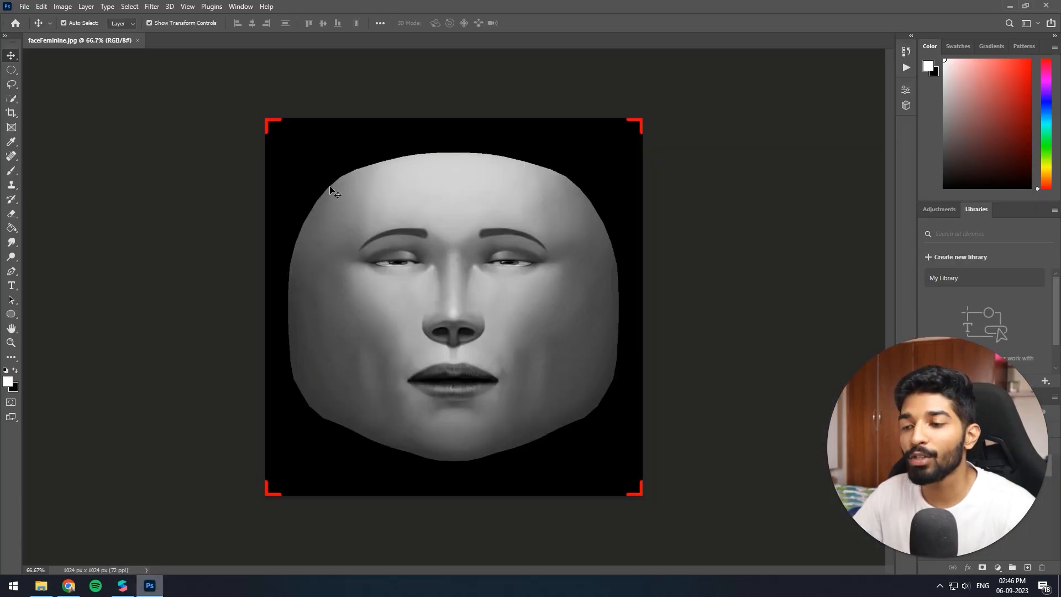
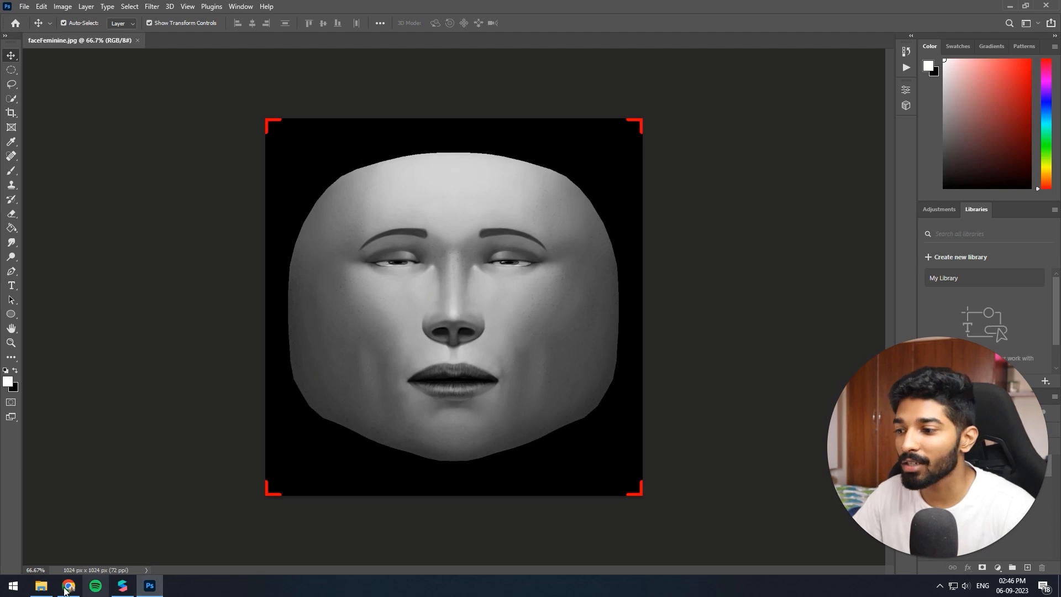
In Photoshop, place Makeup.png from the Assets folder over faceFeminine.jpg at 100% size and inspect its alignment with the face.
click(41, 585)
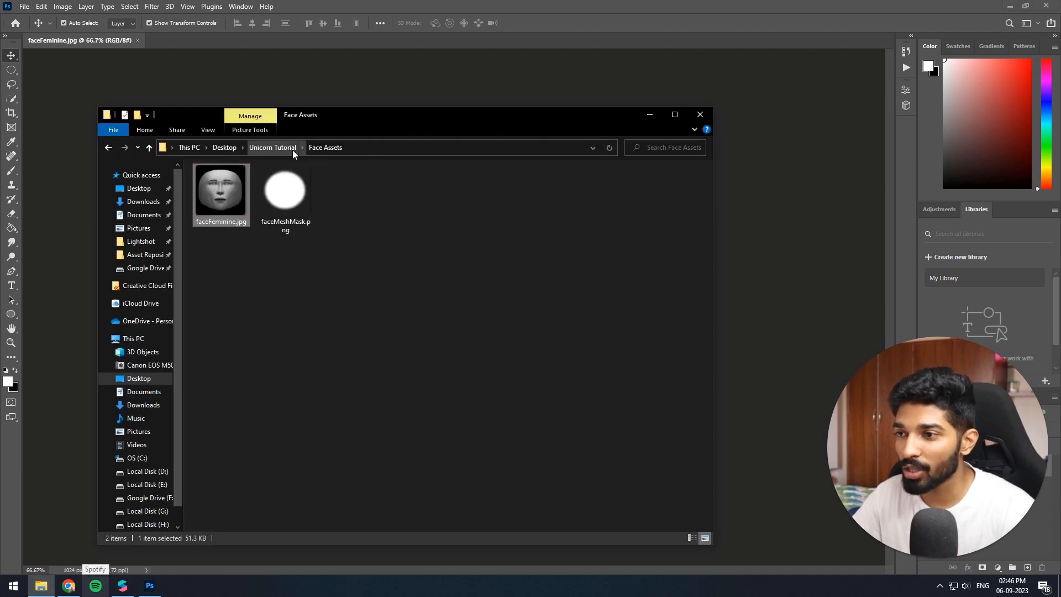
click(264, 148)
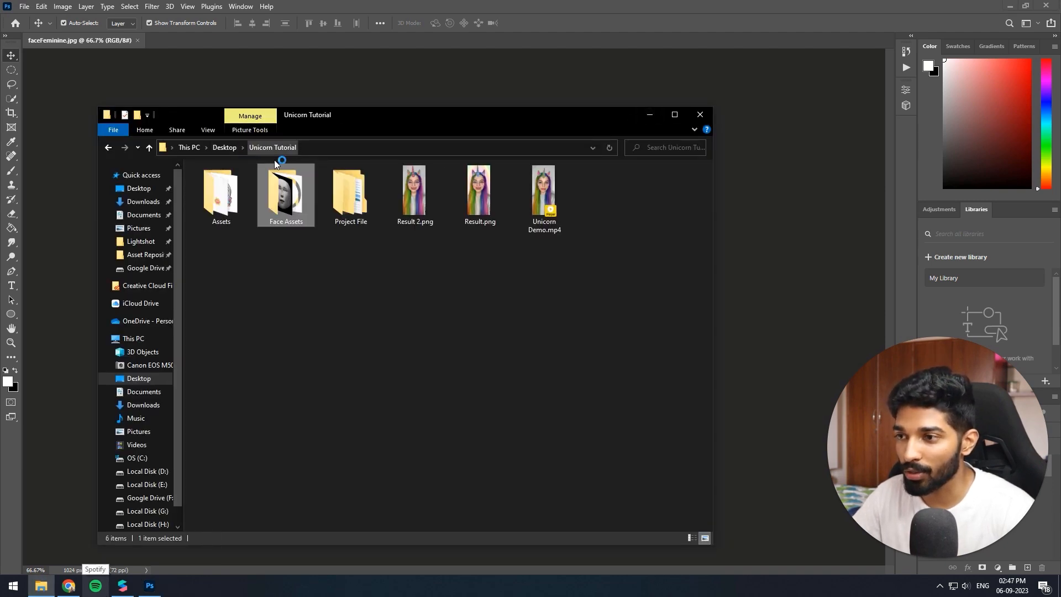
double_click(234, 190)
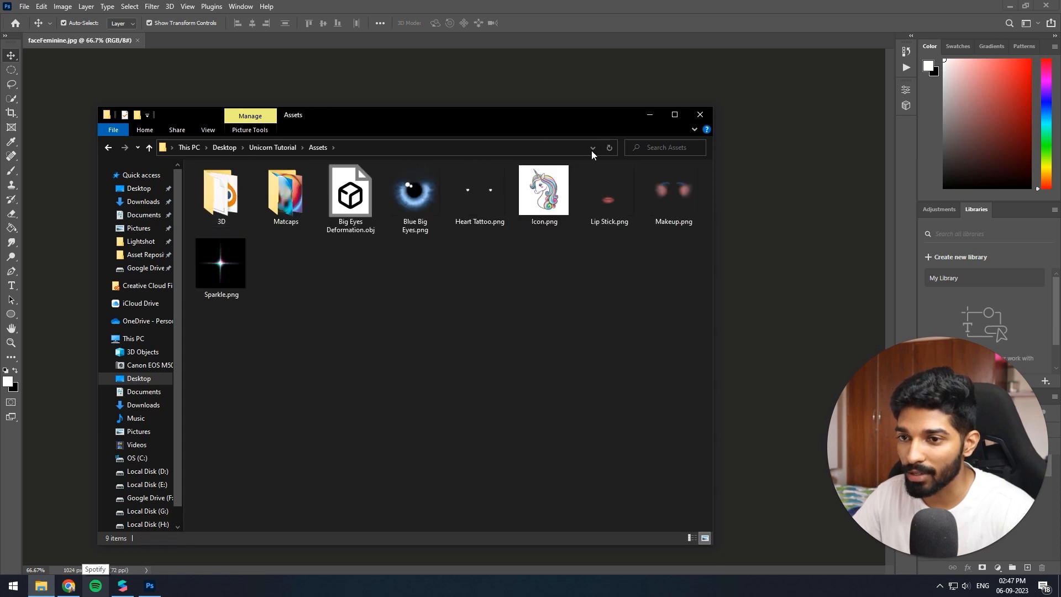
drag(570, 121, 789, 188)
drag(897, 260, 304, 294)
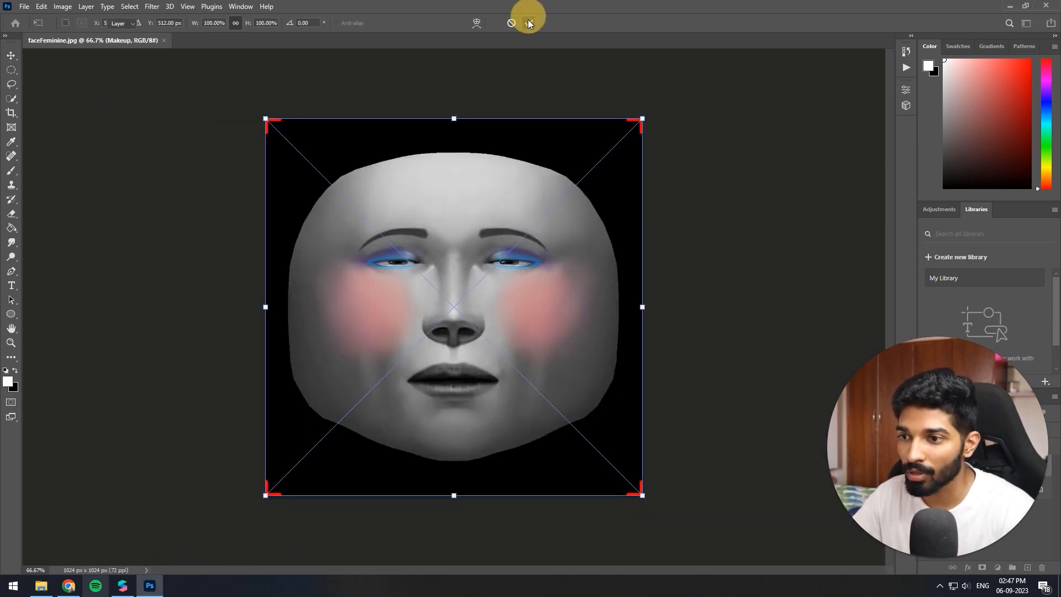
click(527, 23)
alt+scroll(515, 280, up, 4)
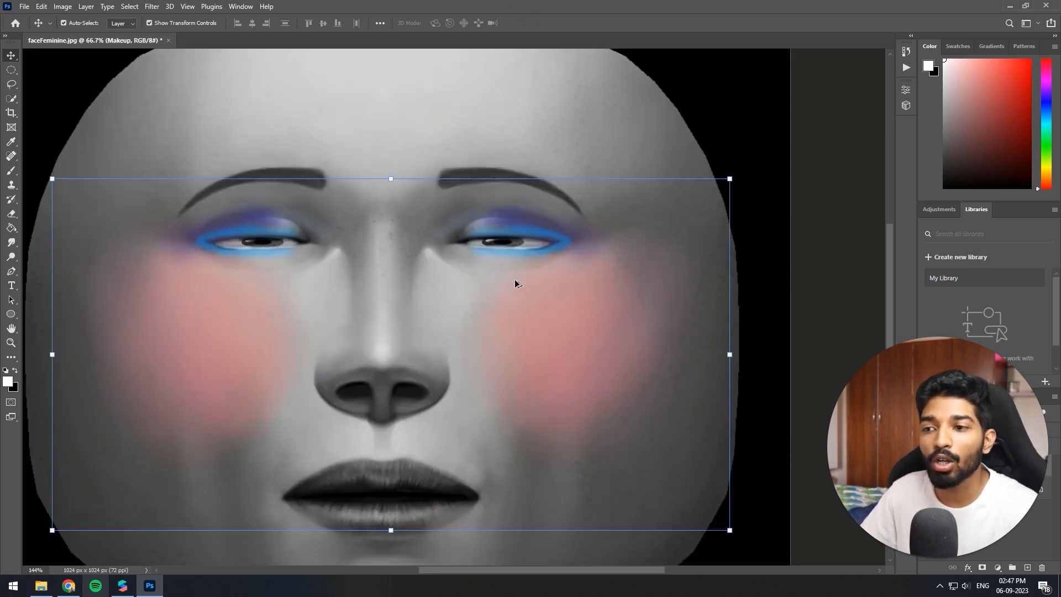
alt+scroll(515, 280, down, 3)
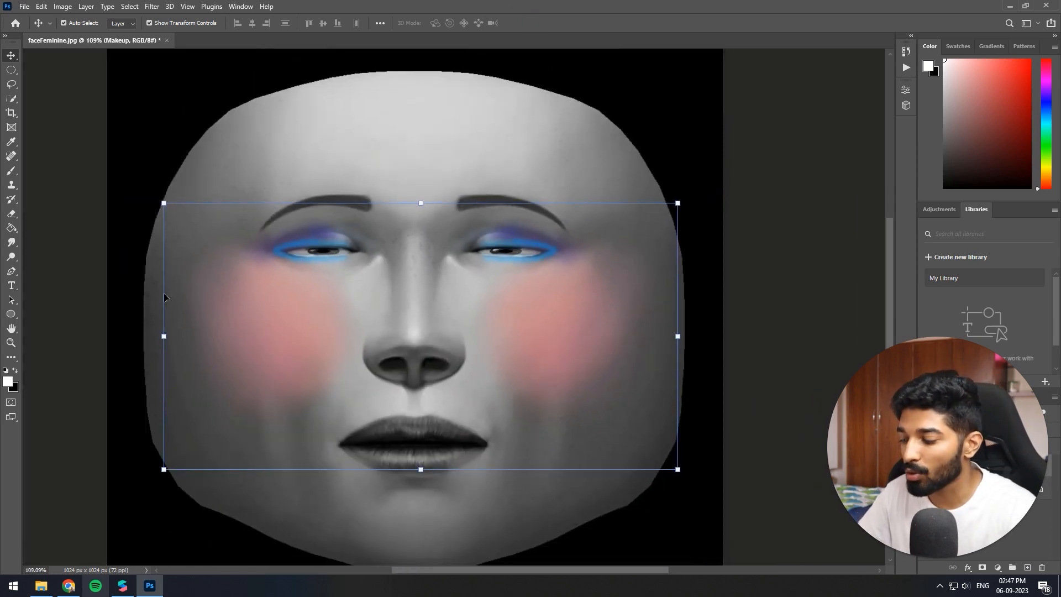
Add a blank layer above the Makeup layer, and undo a black test oval brushed on the forehead.
key(b)
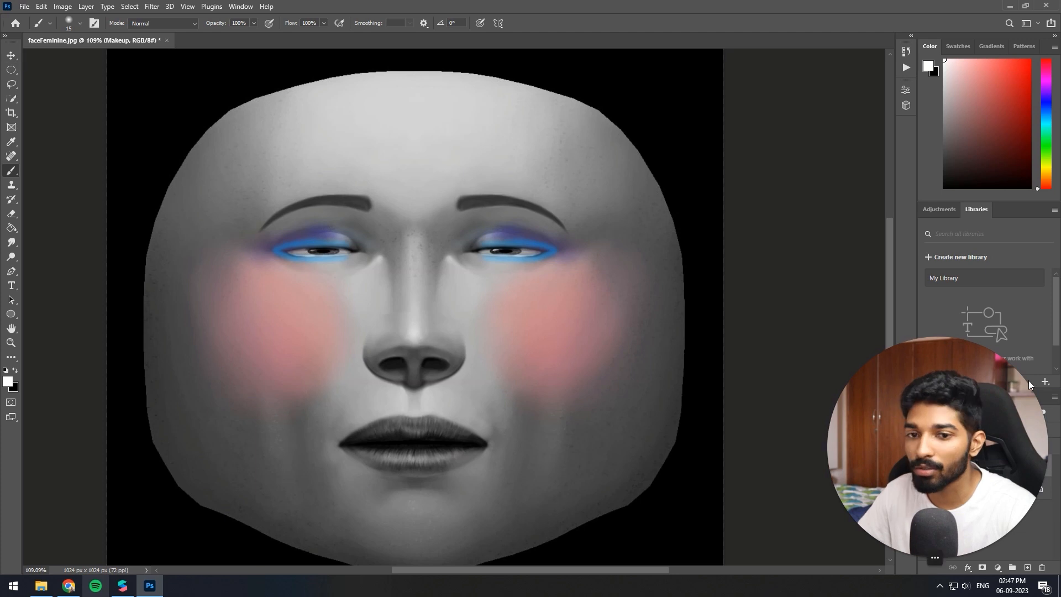
drag(1029, 380, 813, 395)
click(752, 540)
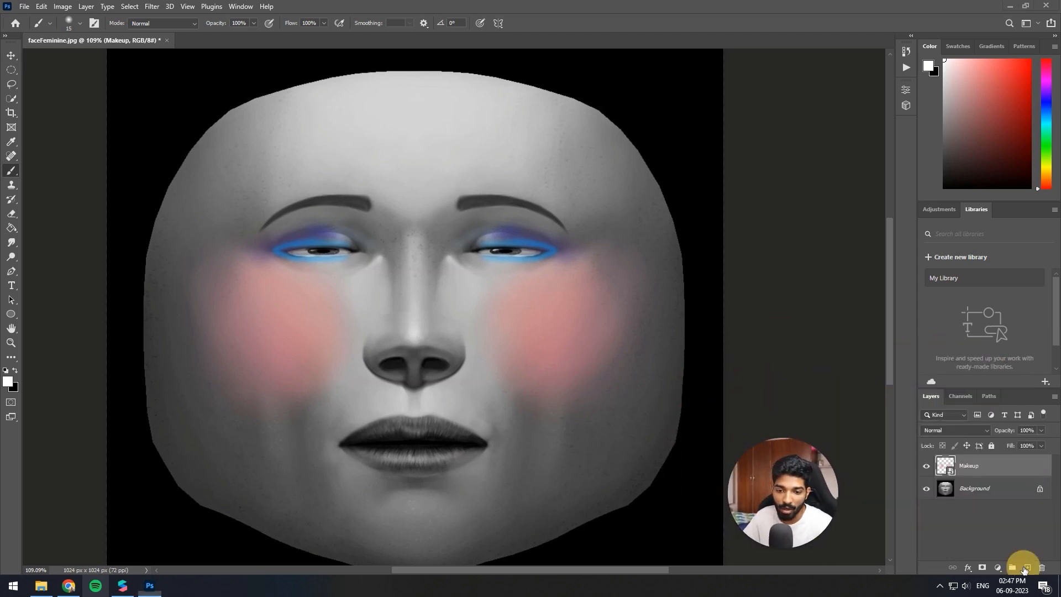
click(1026, 568)
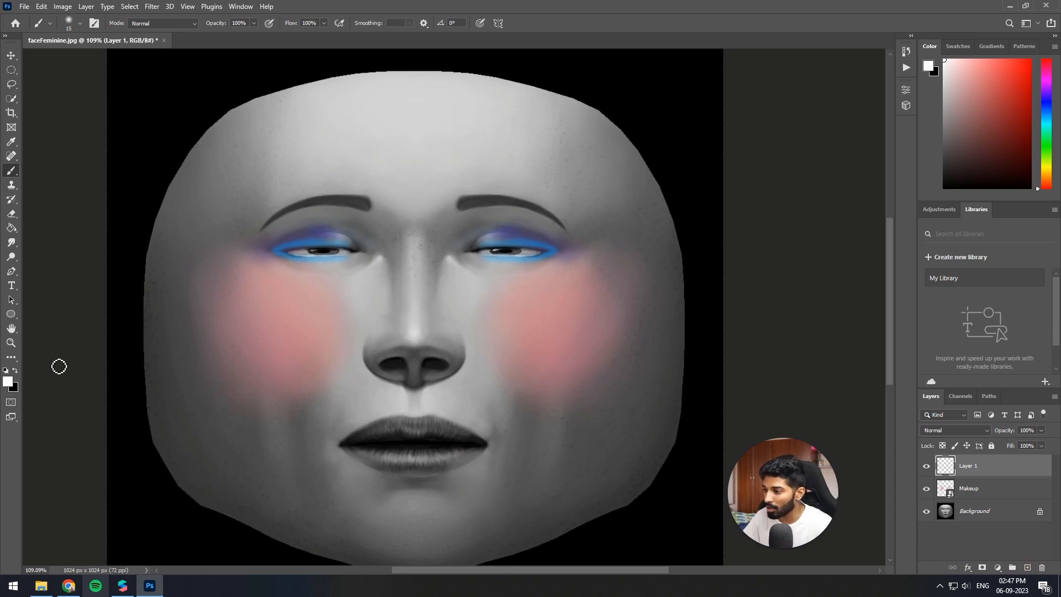
key(x)
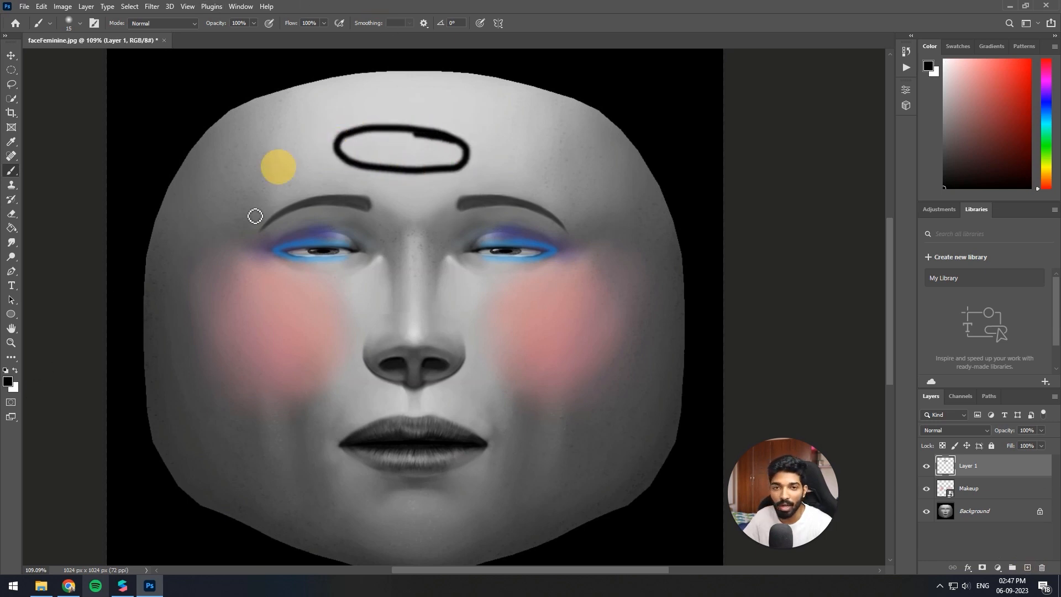
key(ctrl+z)
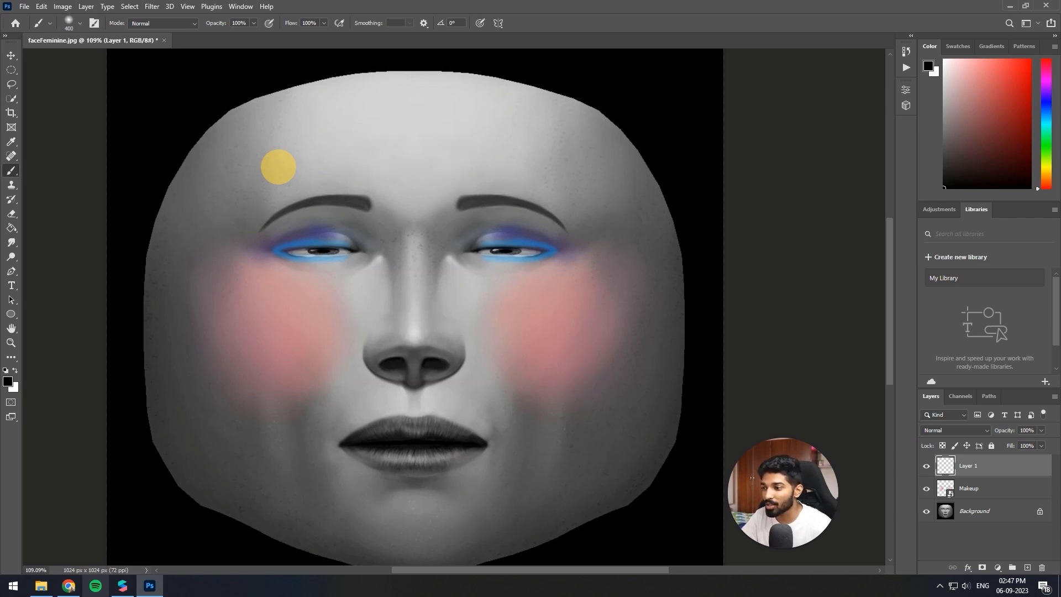
Choose a pink foreground color and paint a soft spot on the forehead with a 400 px brush.
click(8, 381)
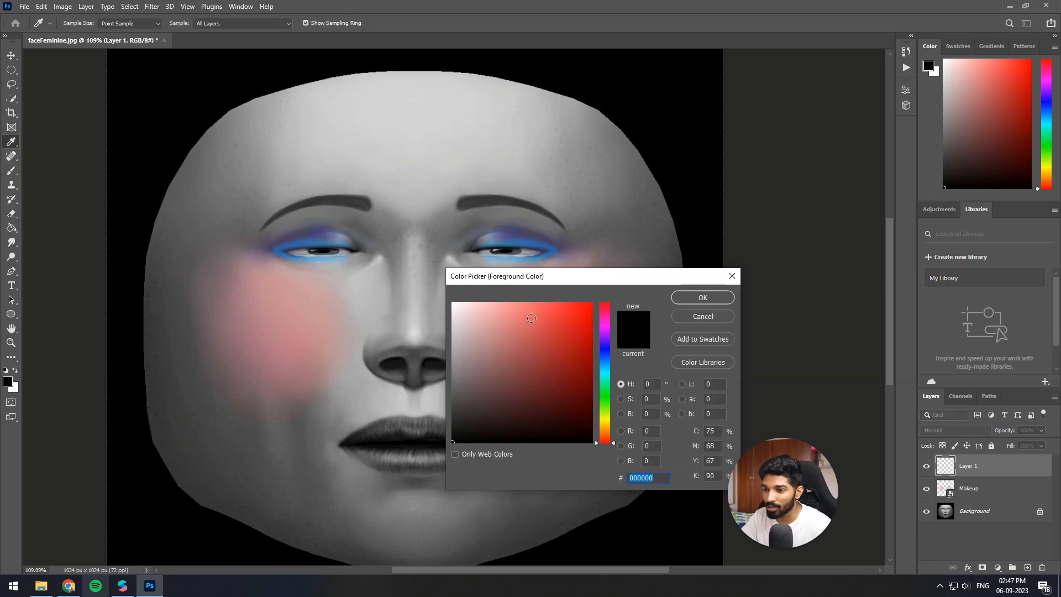
click(534, 318)
click(601, 328)
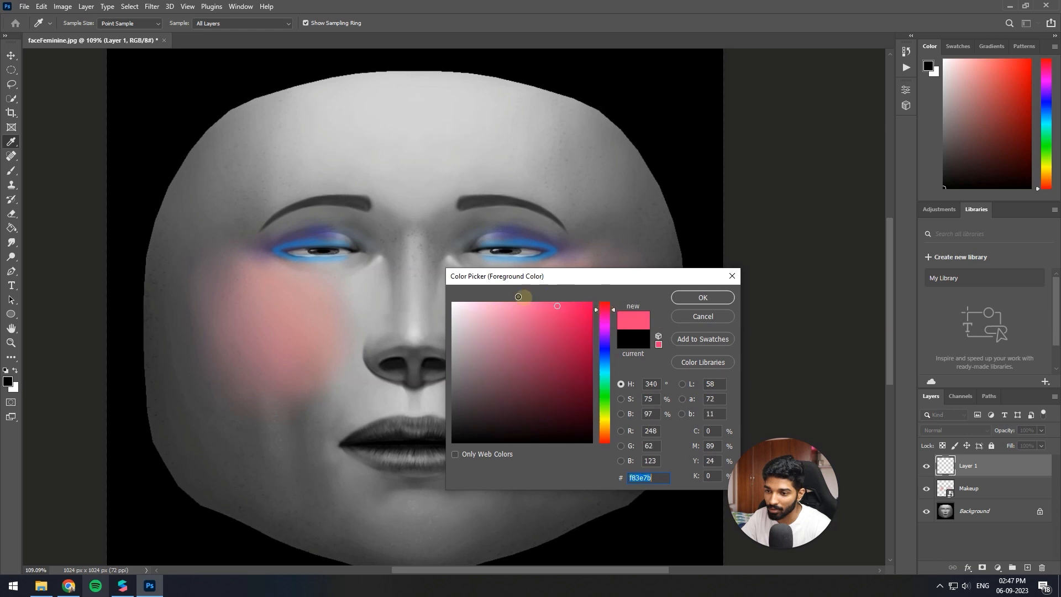
click(700, 299)
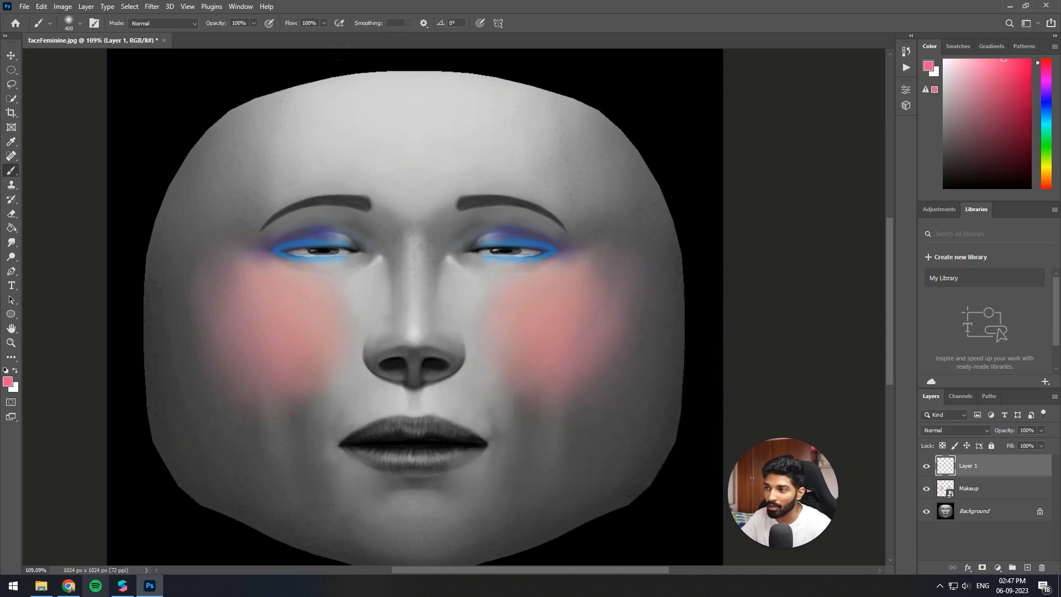
click(425, 138)
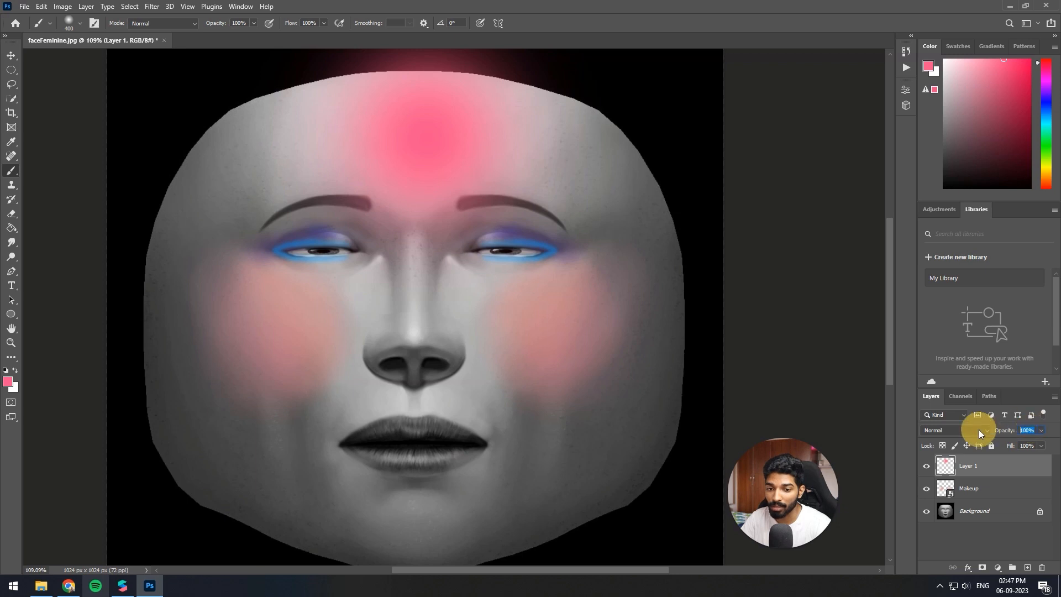
Set Layer 1's opacity to 75% and hide the Background layer.
key(Return)
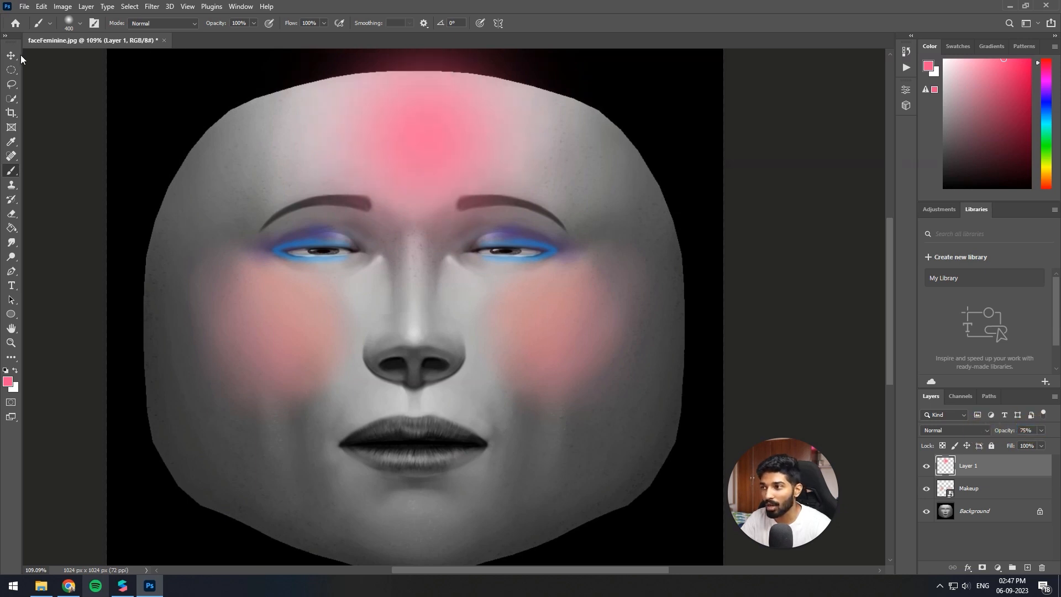
click(927, 511)
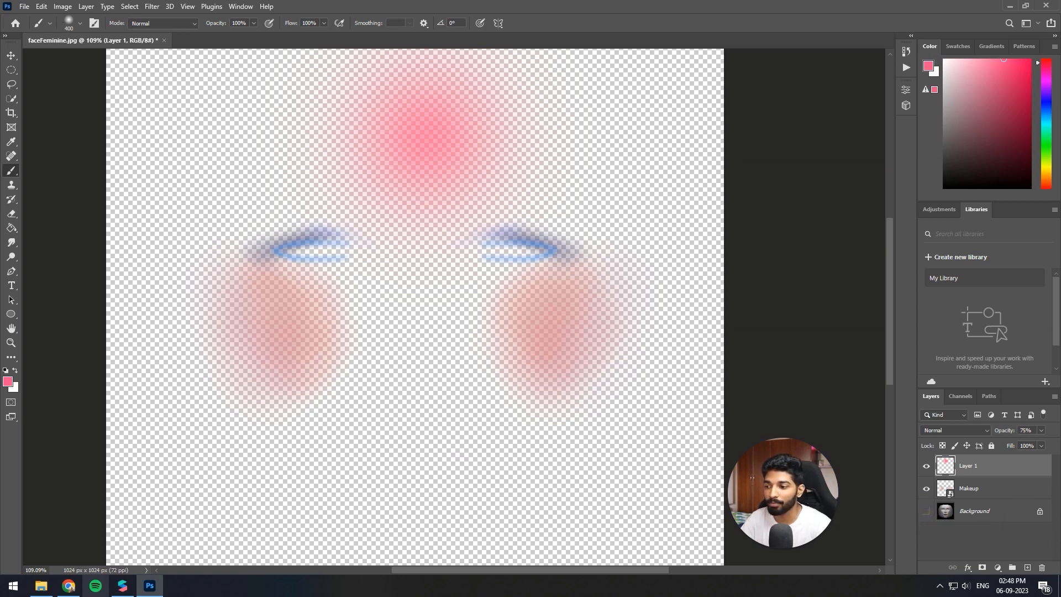
Quit Photoshop without saving faceFeminine.jpg and return to the Unicorn Tutorial V2 project in Meta Spark Studio.
click(1056, 3)
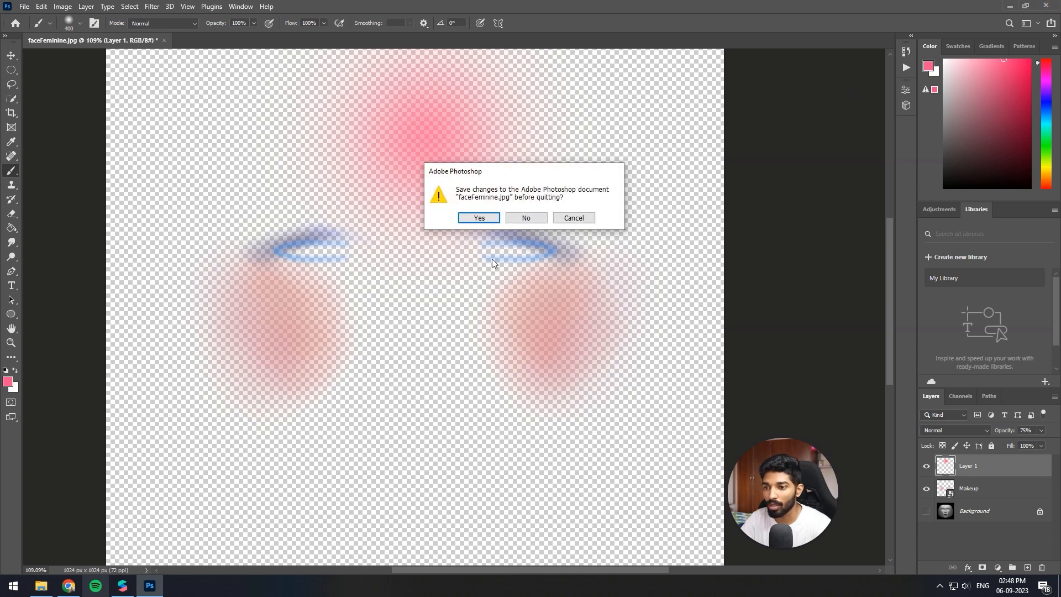
click(525, 218)
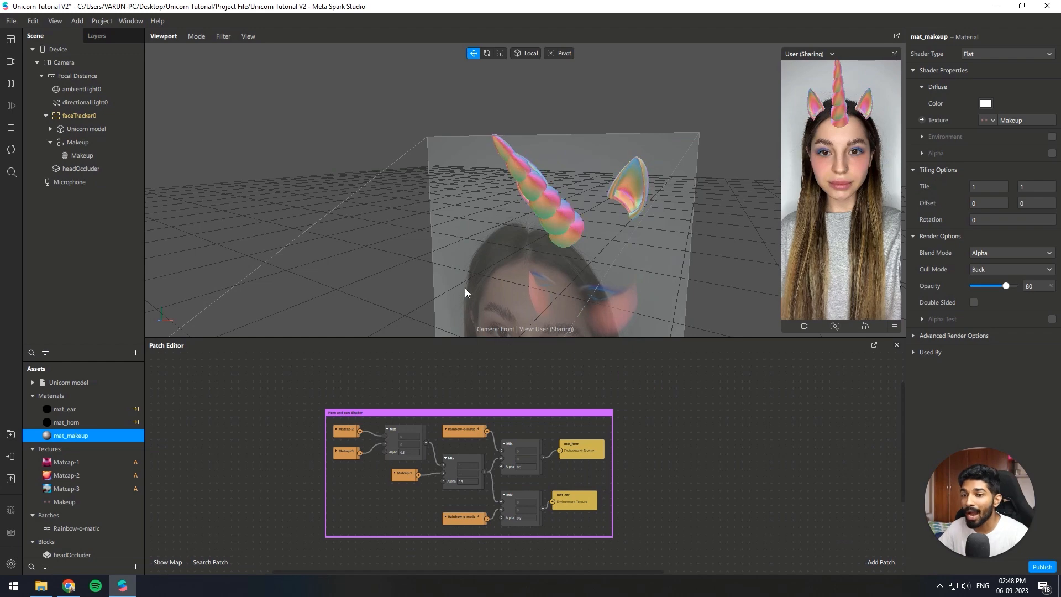
Add a null object under faceTracker0 and nest a second null object inside it.
click(71, 115)
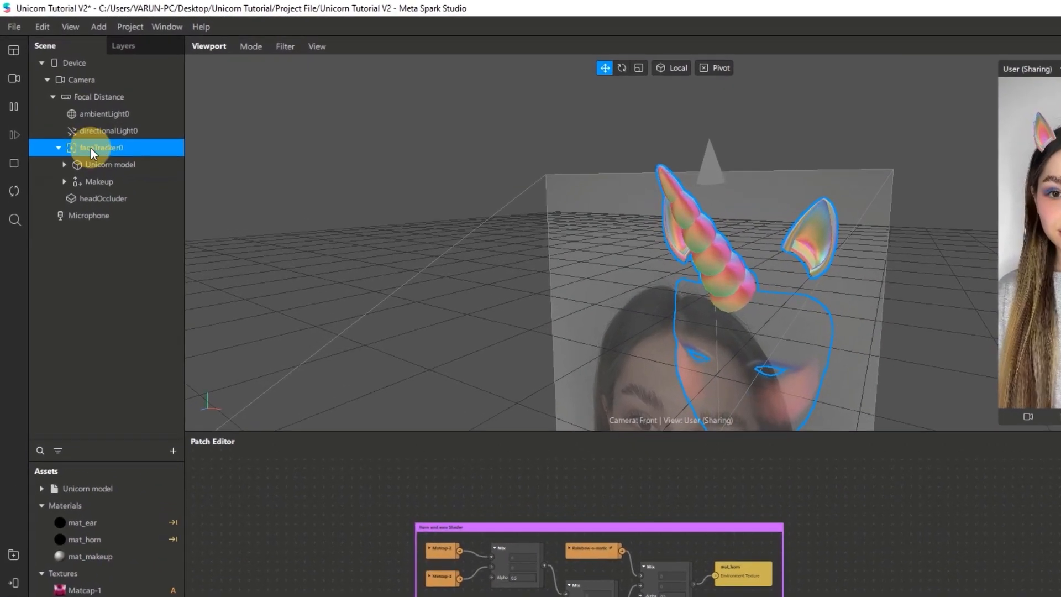
right_click(90, 148)
mouse_move(130, 162)
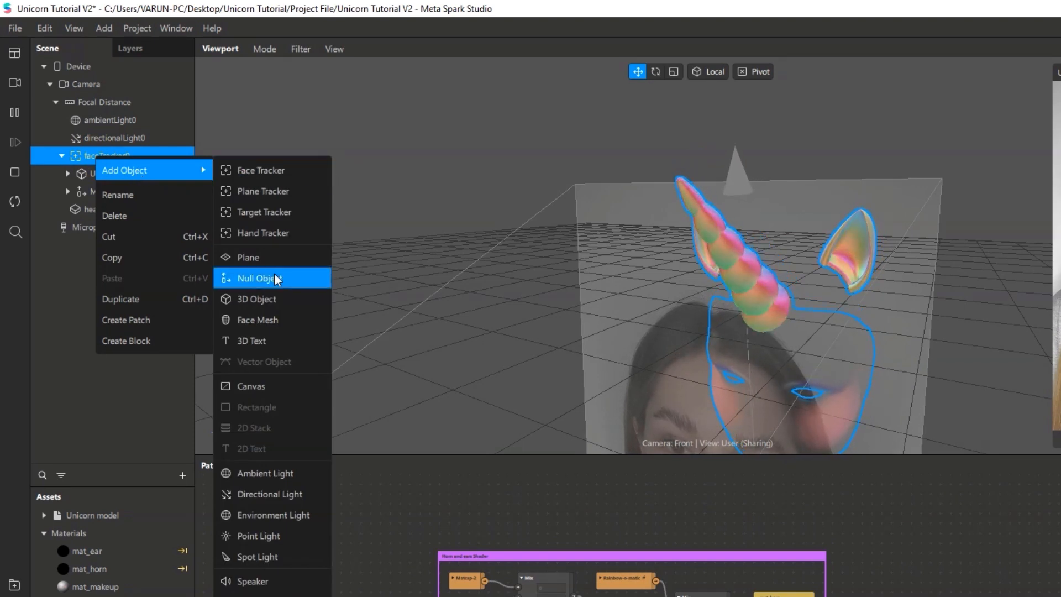
click(266, 277)
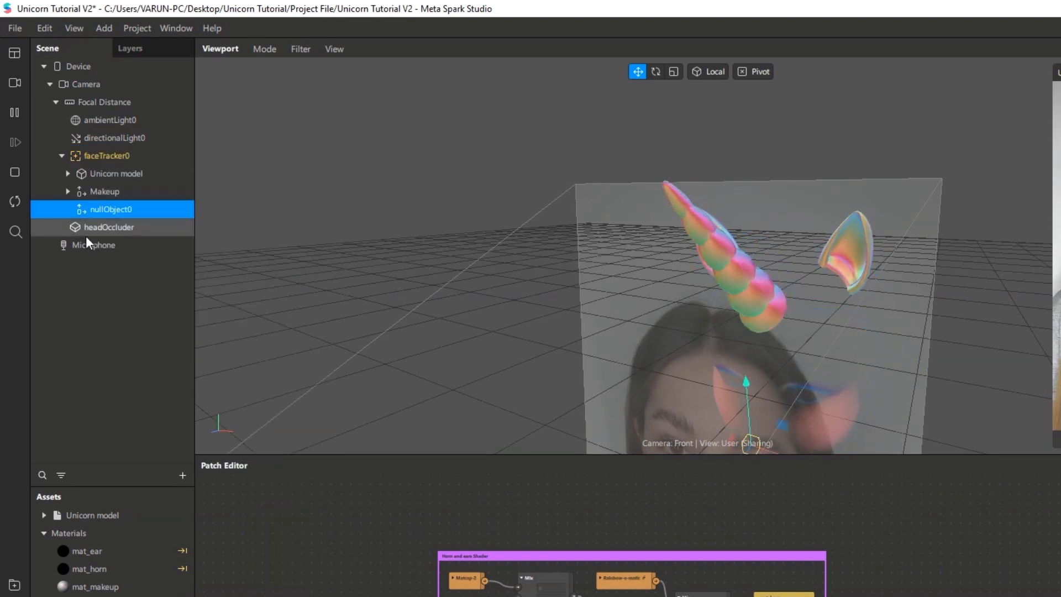
right_click(121, 211)
mouse_move(177, 227)
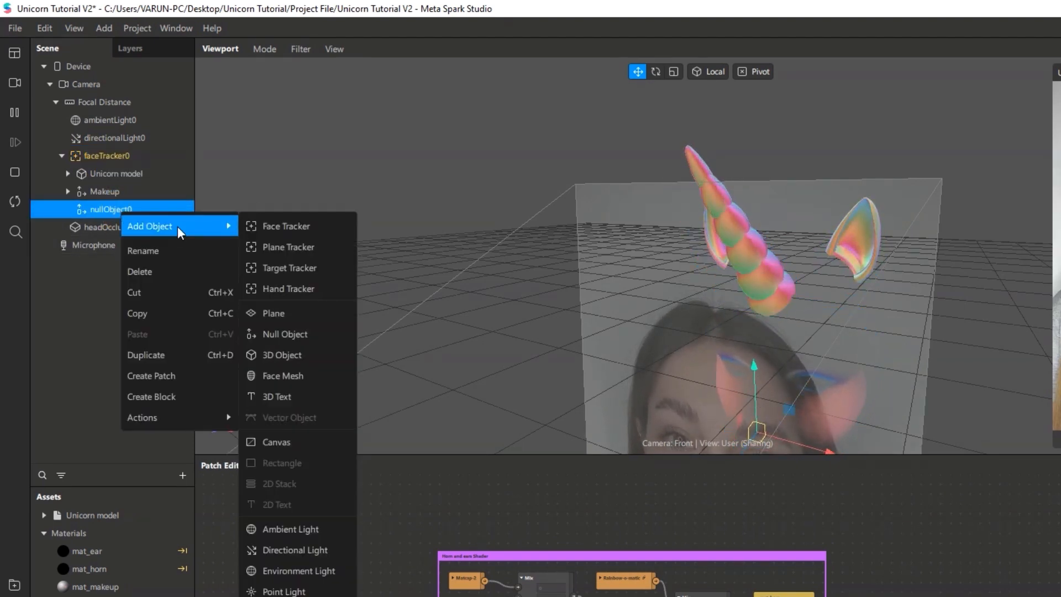
click(317, 331)
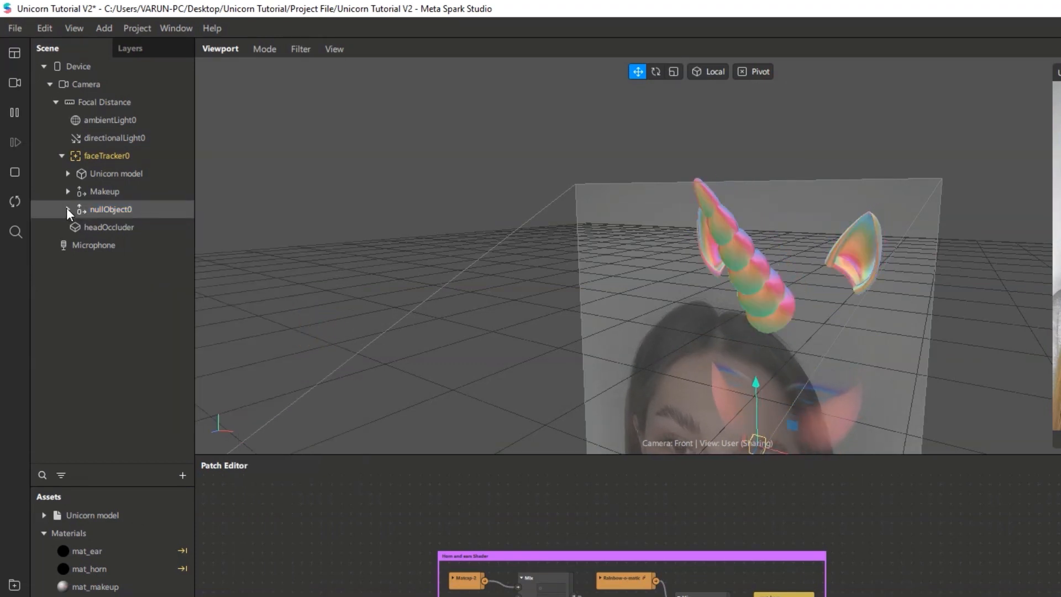
Rename the outer null object as Eyes and the nested one as Left Eye.
double_click(120, 209)
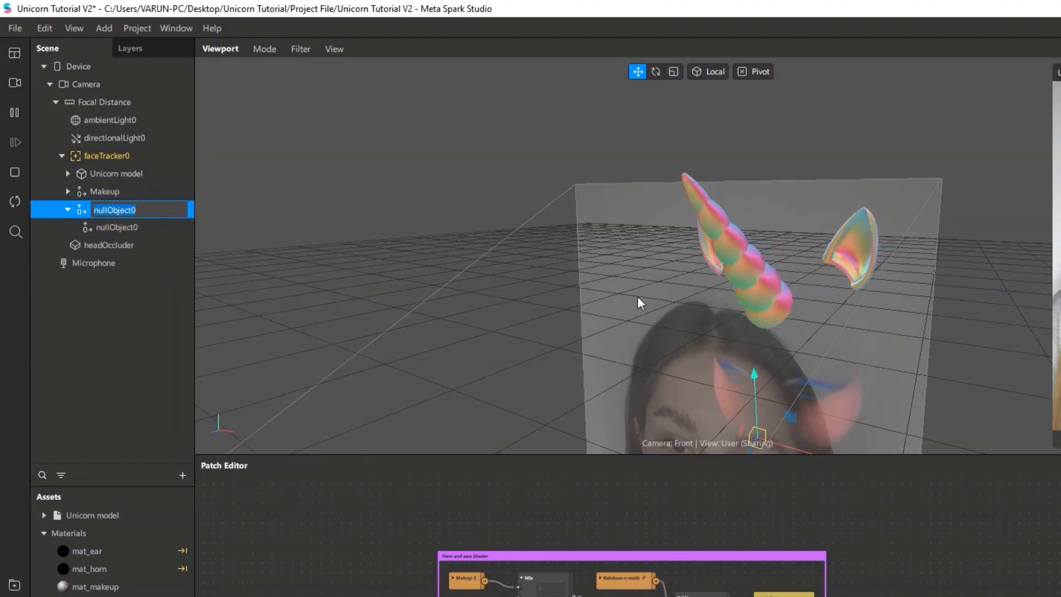
text(Eyes)
key(Return)
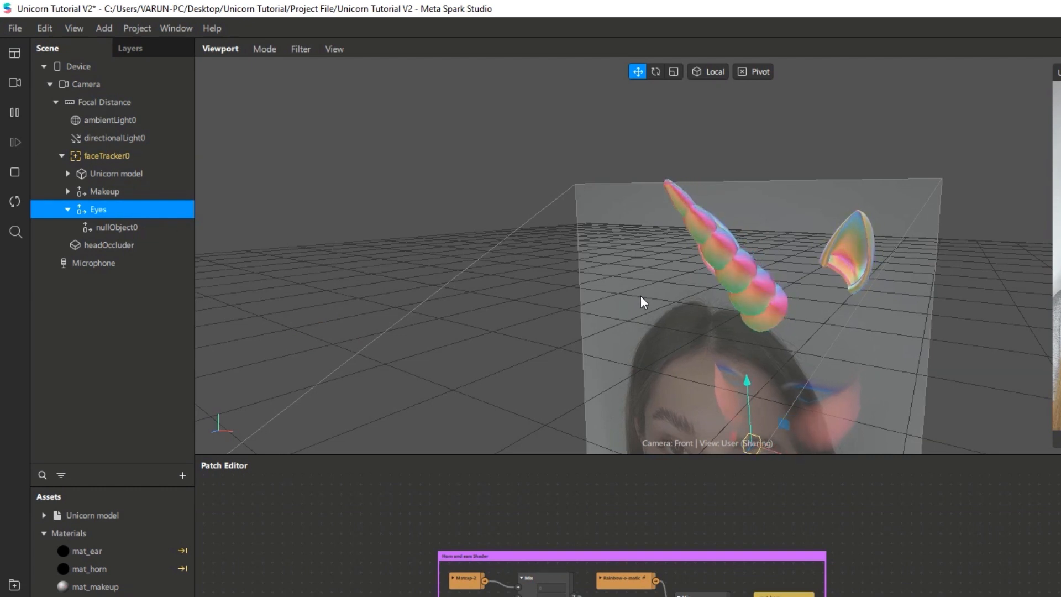
click(131, 225)
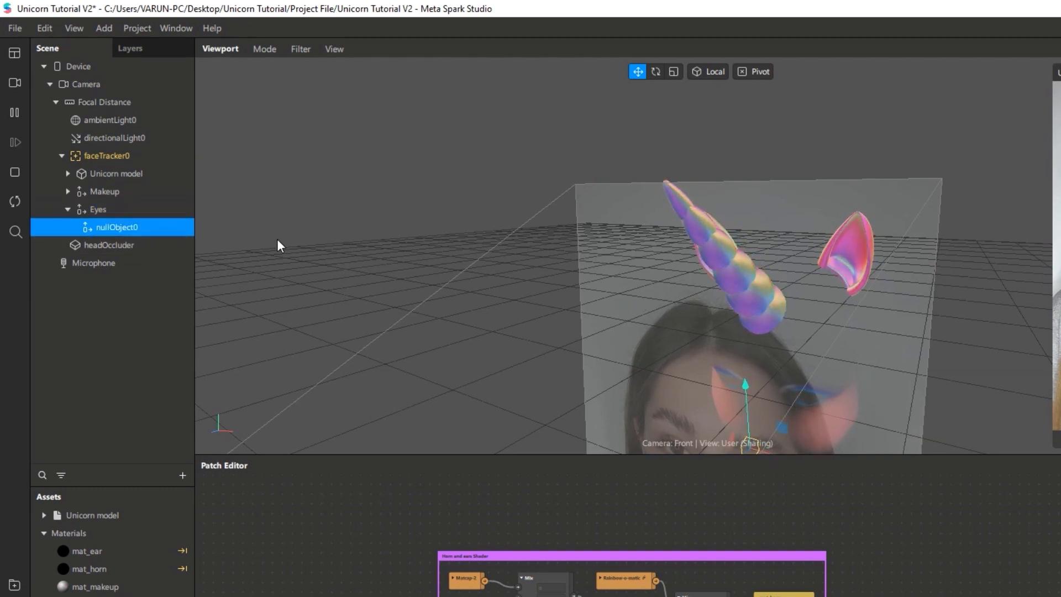
double_click(134, 228)
text(Left )
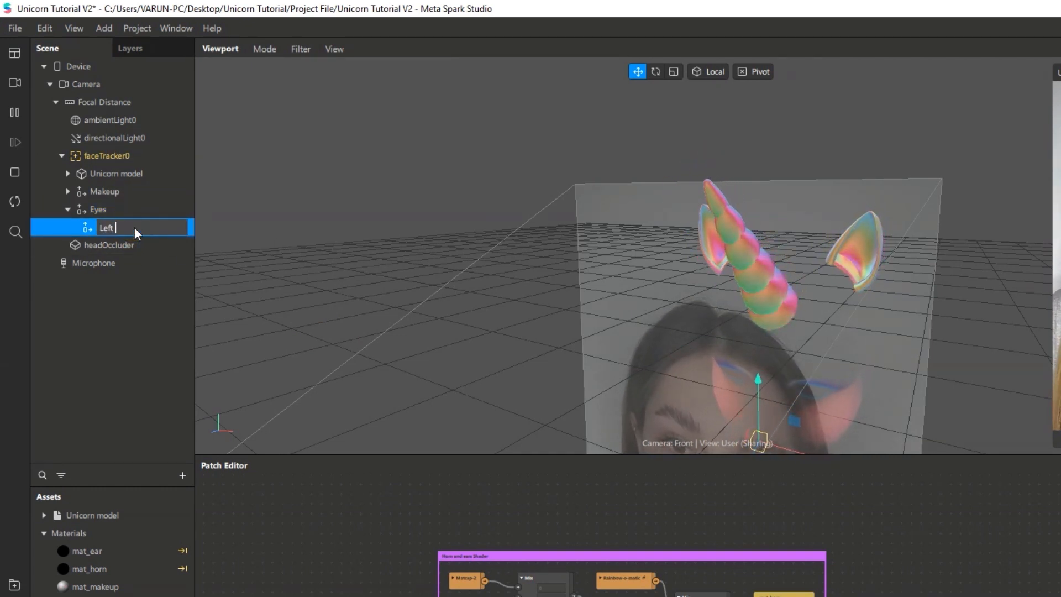
text(Eye)
key(Return)
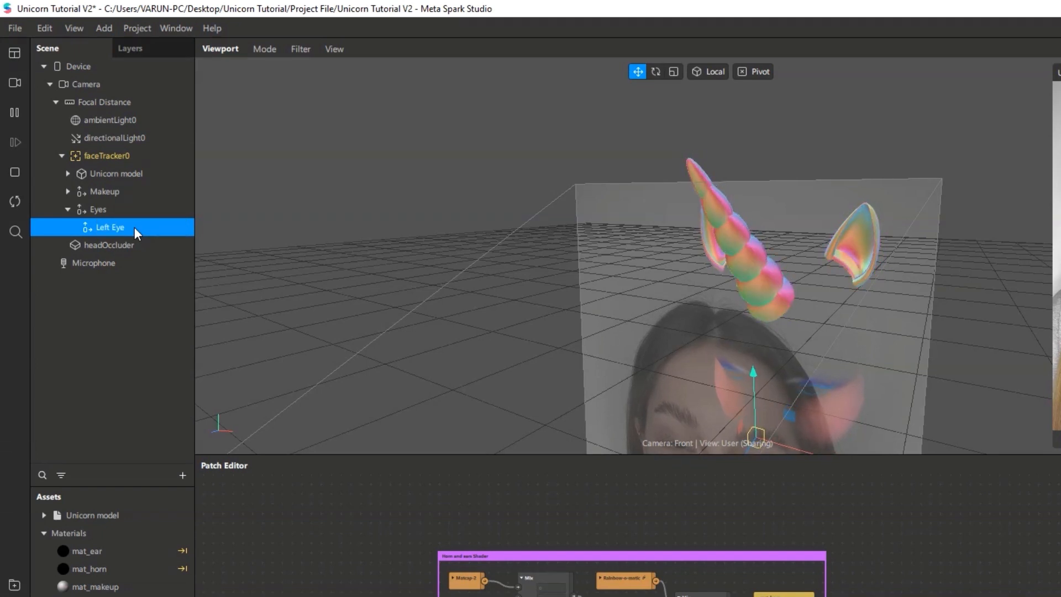
Add a plane inside the Left Eye null object and rename it left_eye.
right_click(118, 224)
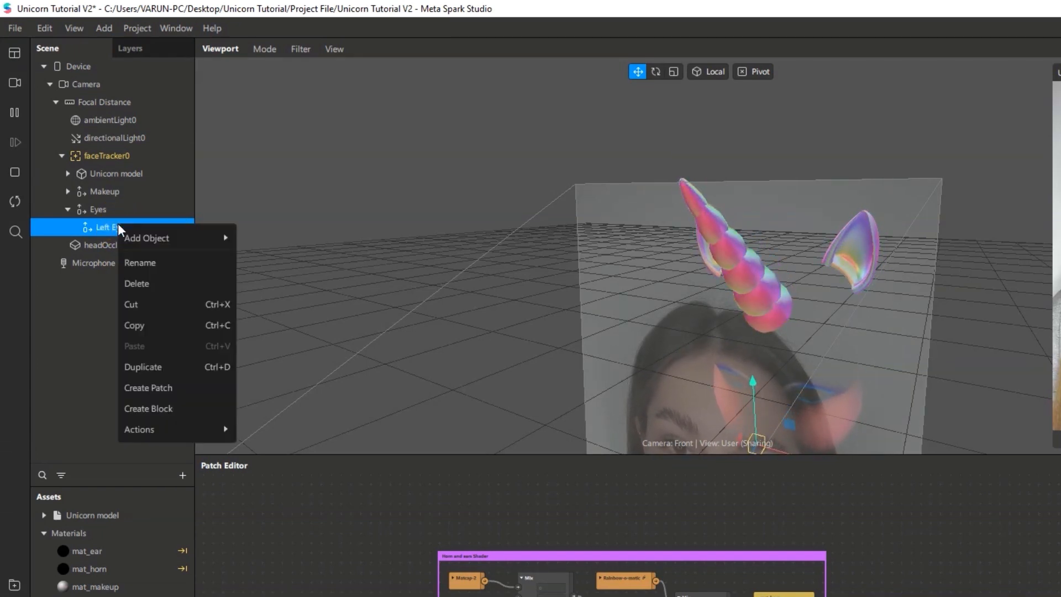
mouse_move(164, 230)
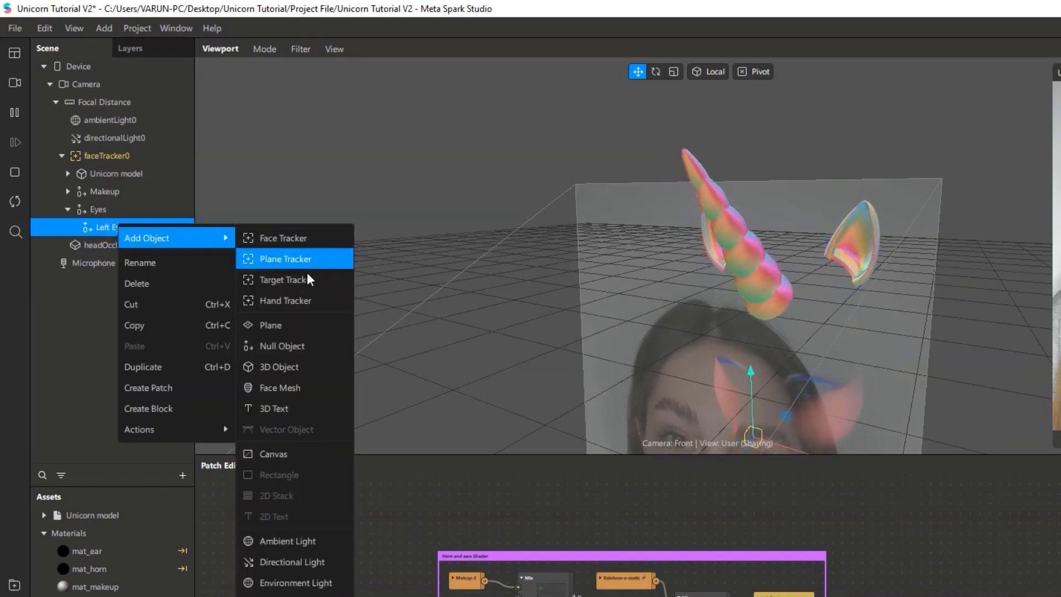
click(269, 324)
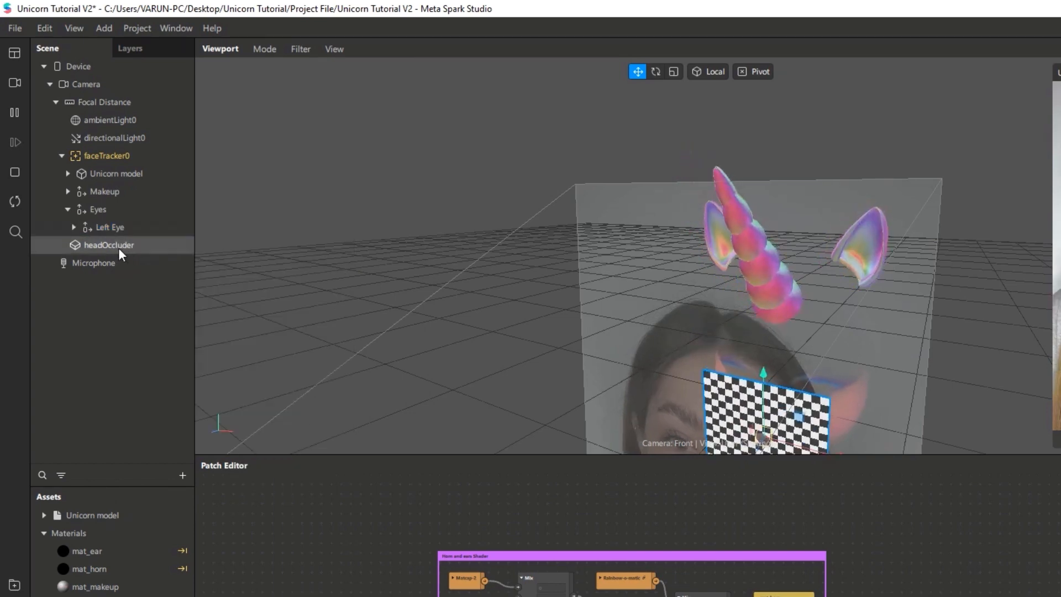
click(74, 227)
scroll(796, 281, down, 3)
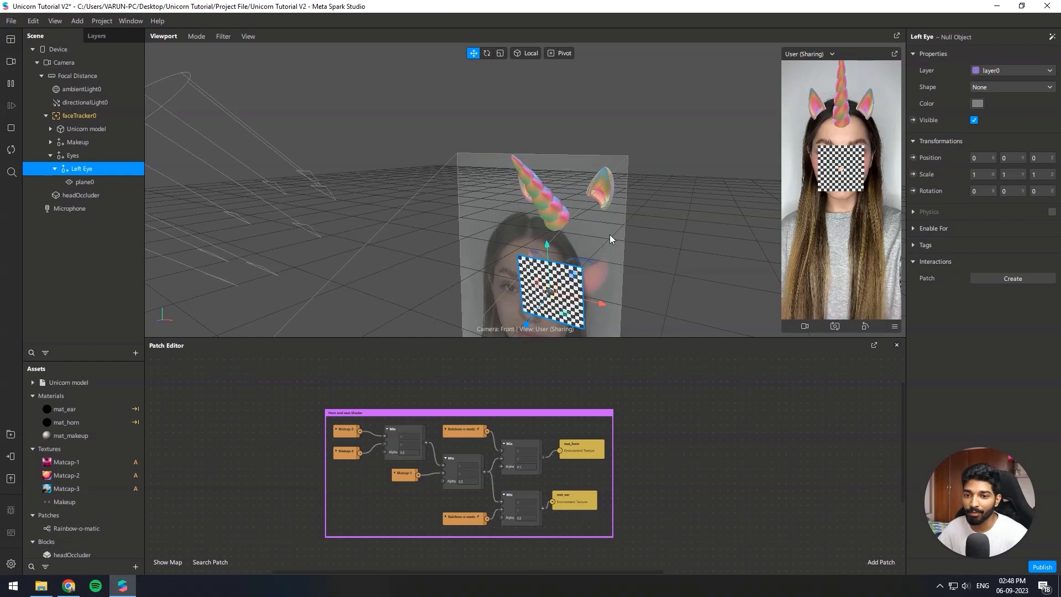
click(119, 184)
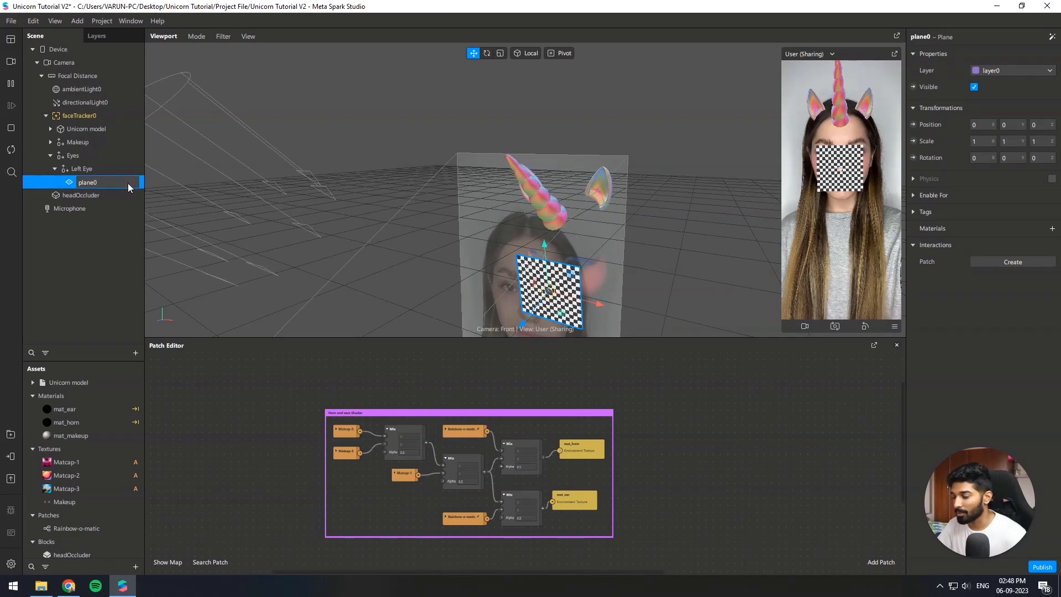
text(lef)
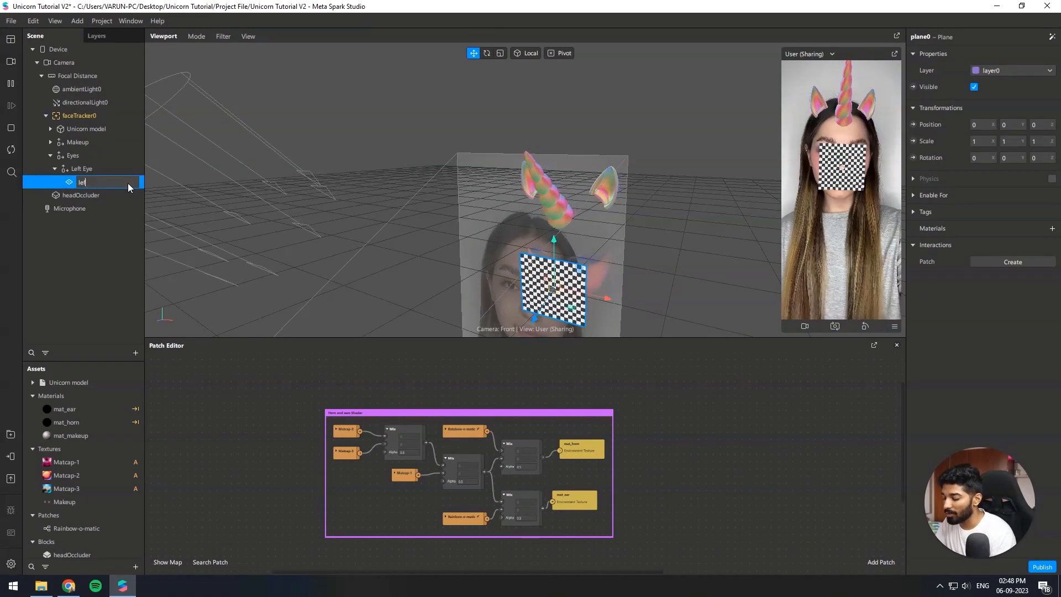
text(t_eye)
key(Return)
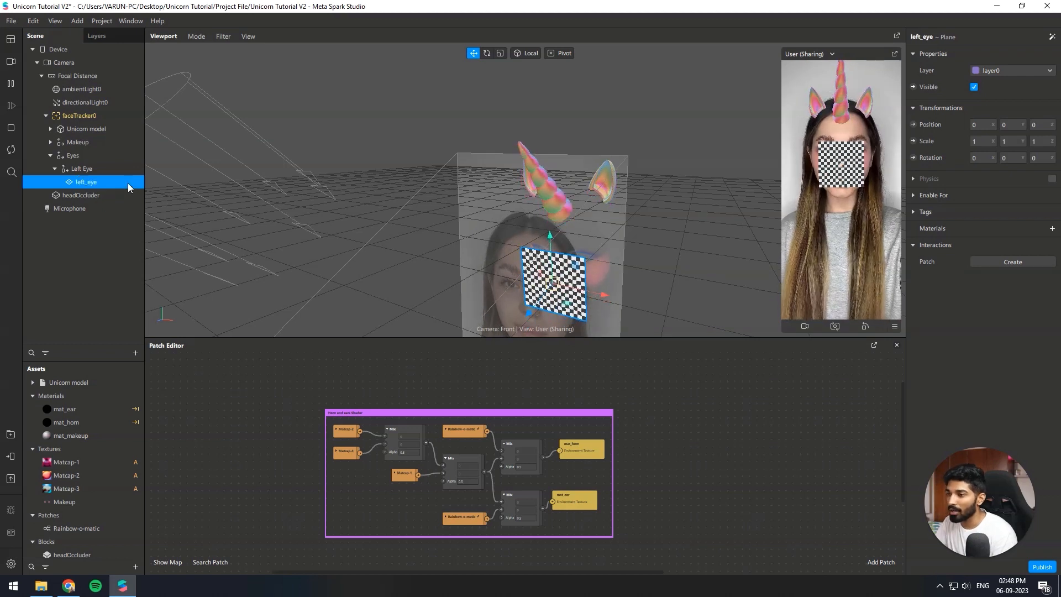
Create a new material for the left_eye plane and name it mat_leftEye.
click(1052, 228)
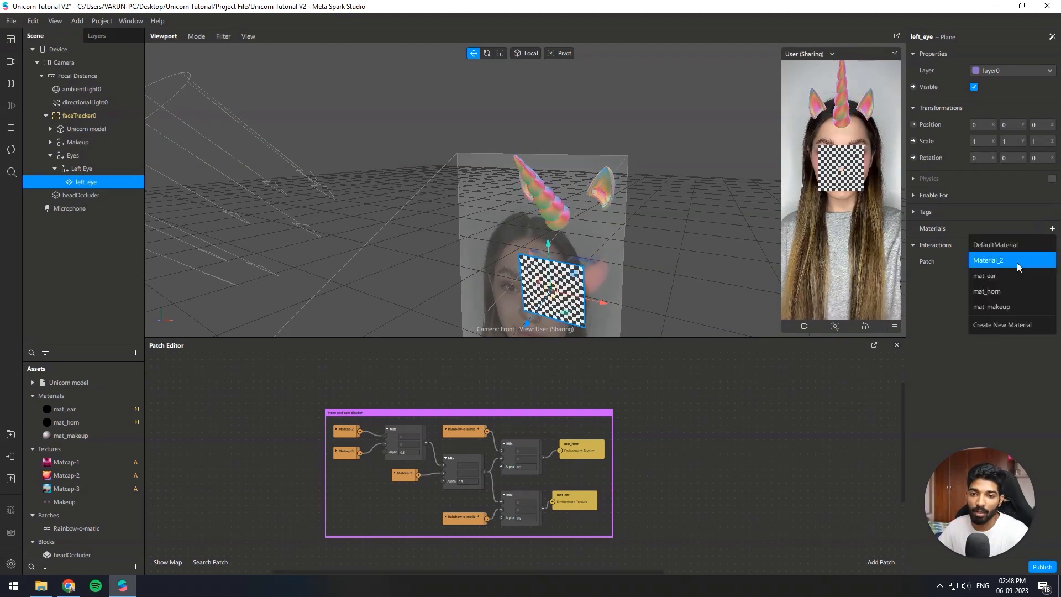
click(1005, 323)
click(986, 244)
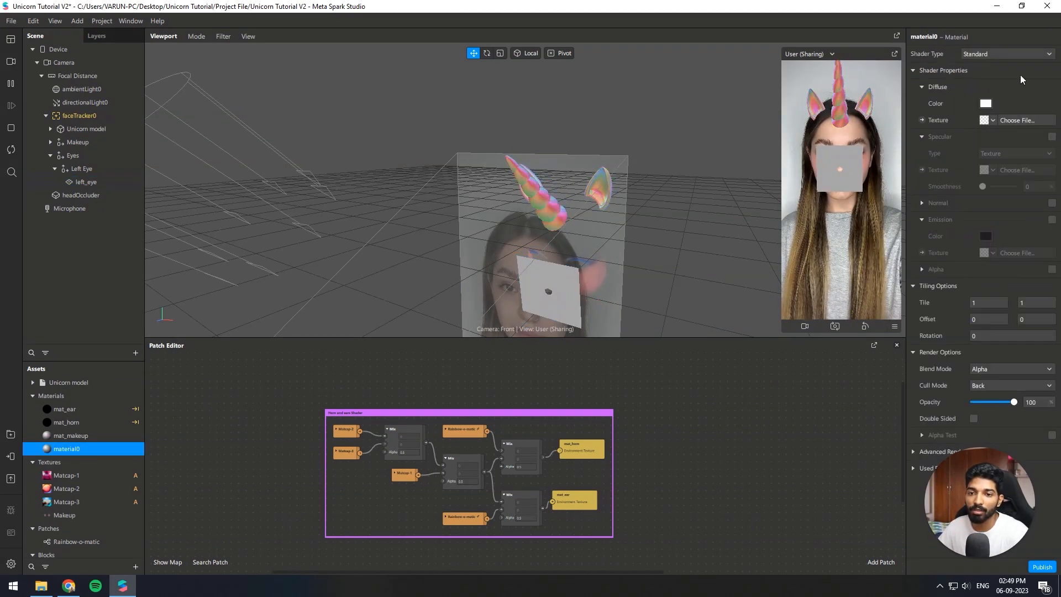
double_click(923, 37)
text(mat_left)
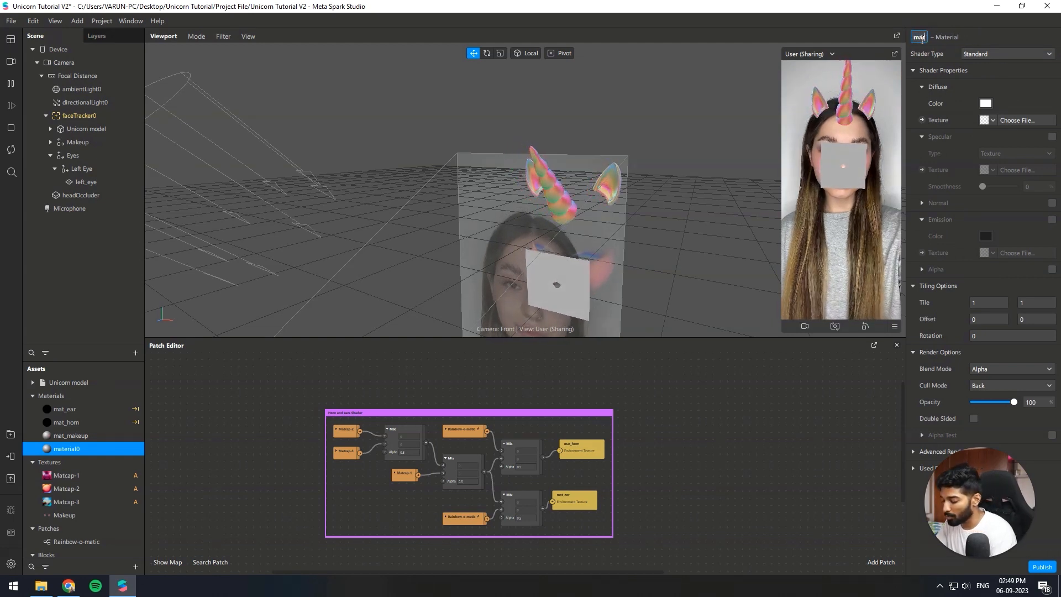
text(_leftEye)
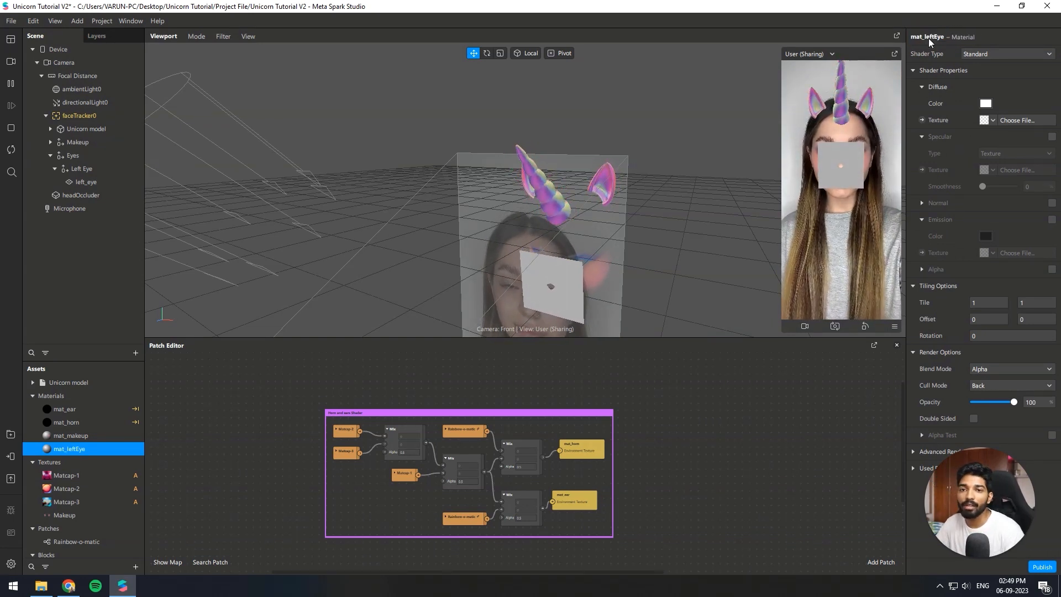
Set the mat_leftEye shader type to Flat and import Blue Big Eyes.png as its diffuse texture.
click(970, 55)
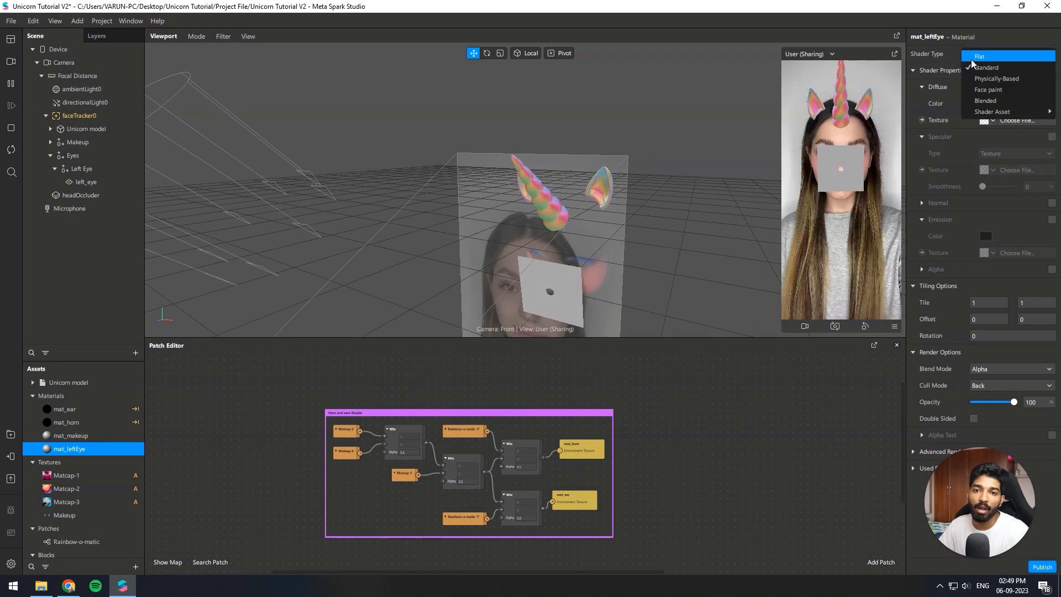
click(969, 61)
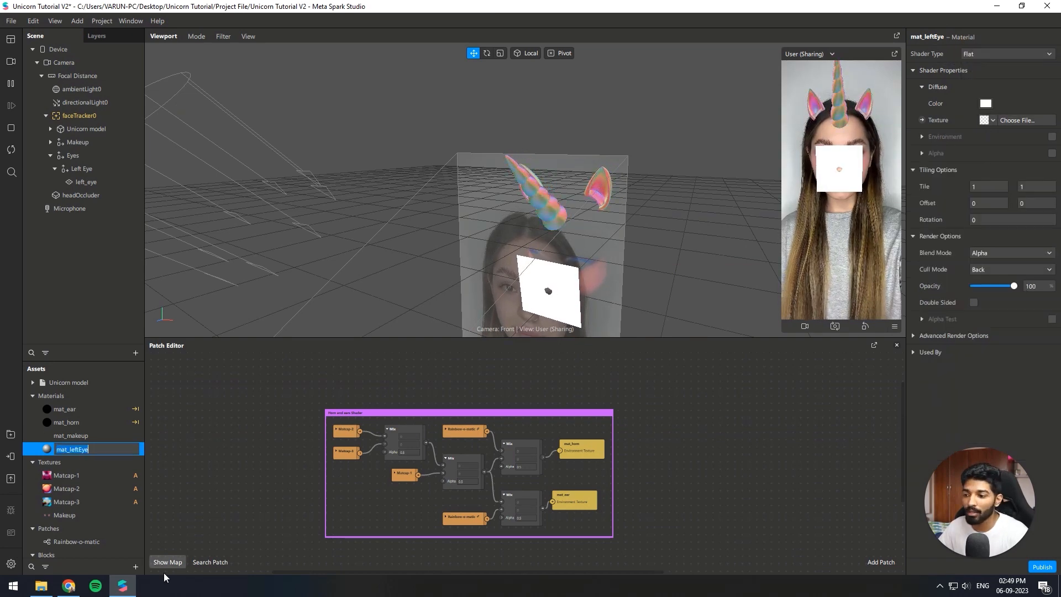
click(1016, 120)
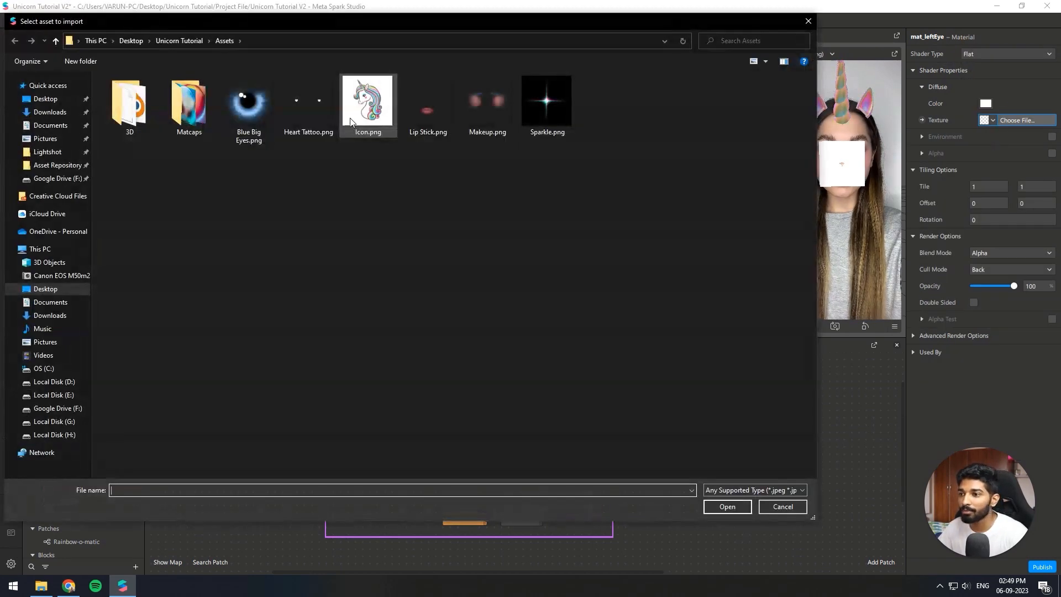
double_click(250, 138)
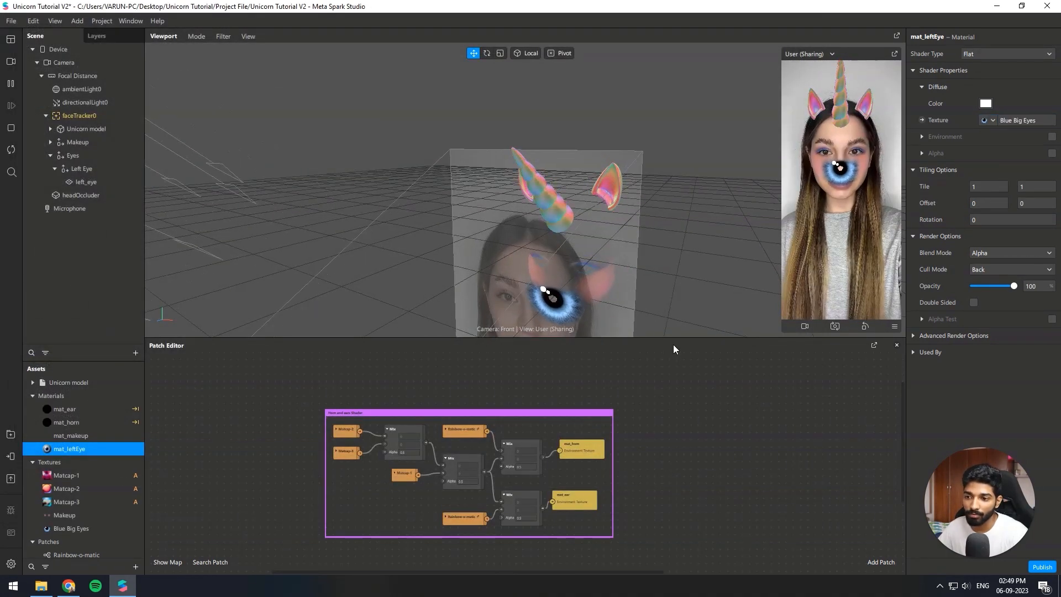
Enlarge the viewport and the device preview, and duplicate the Left Eye null object inside Eyes.
drag(674, 338, 656, 463)
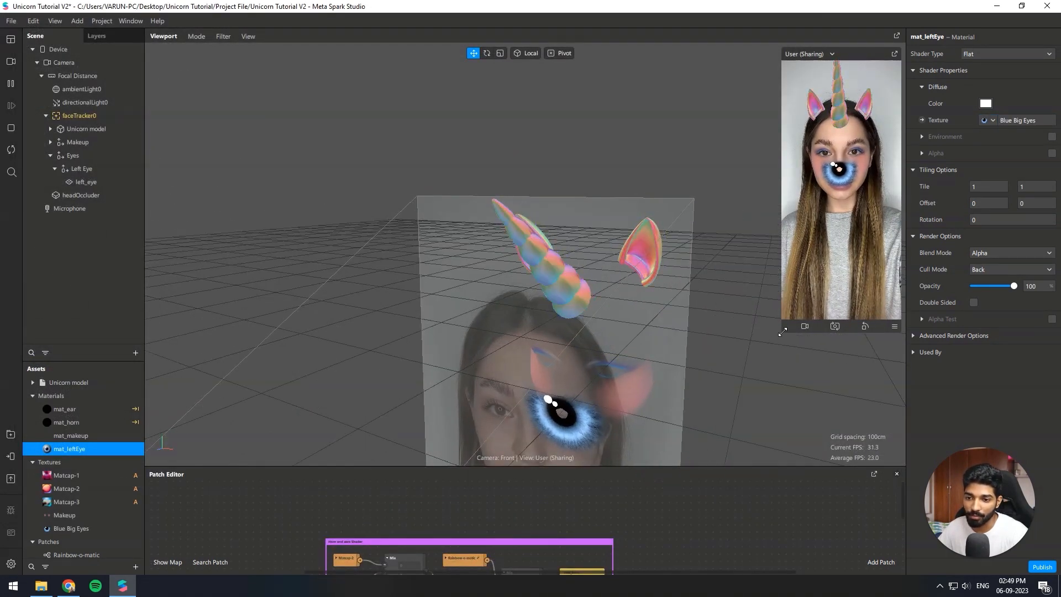
click(653, 440)
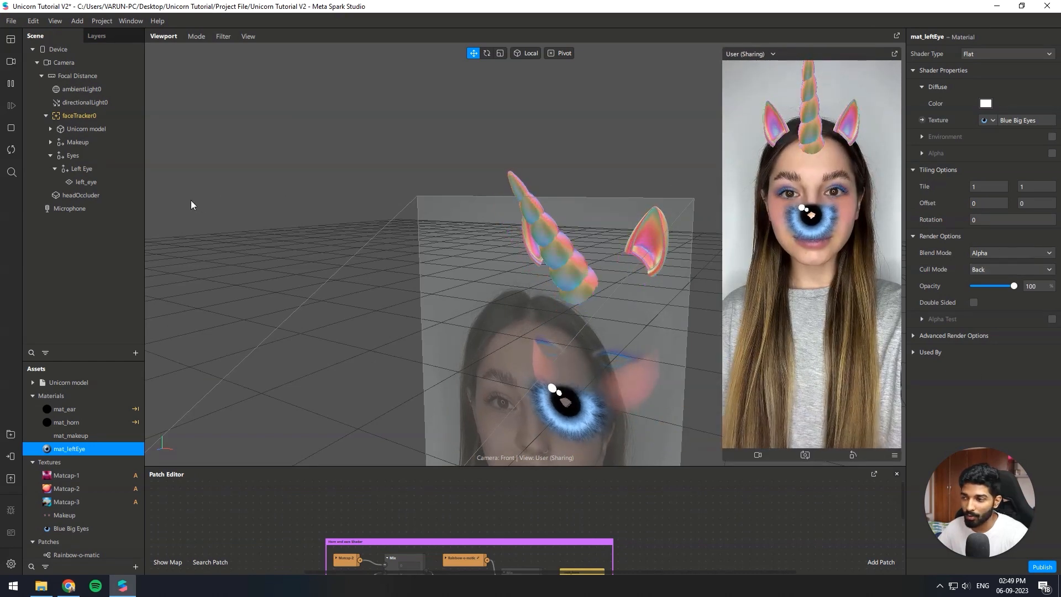
click(56, 168)
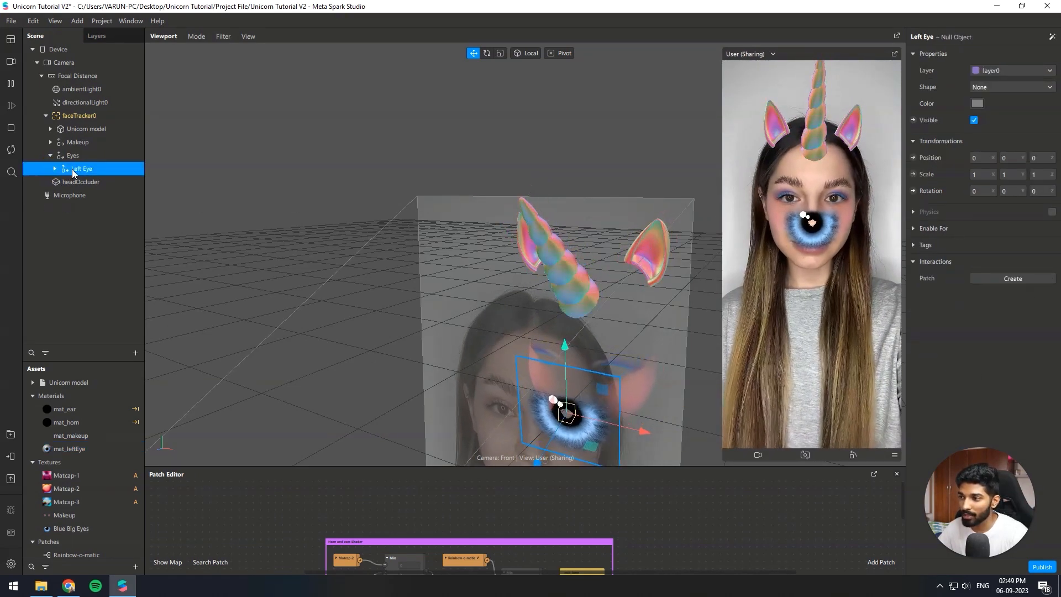
key(ctrl+d)
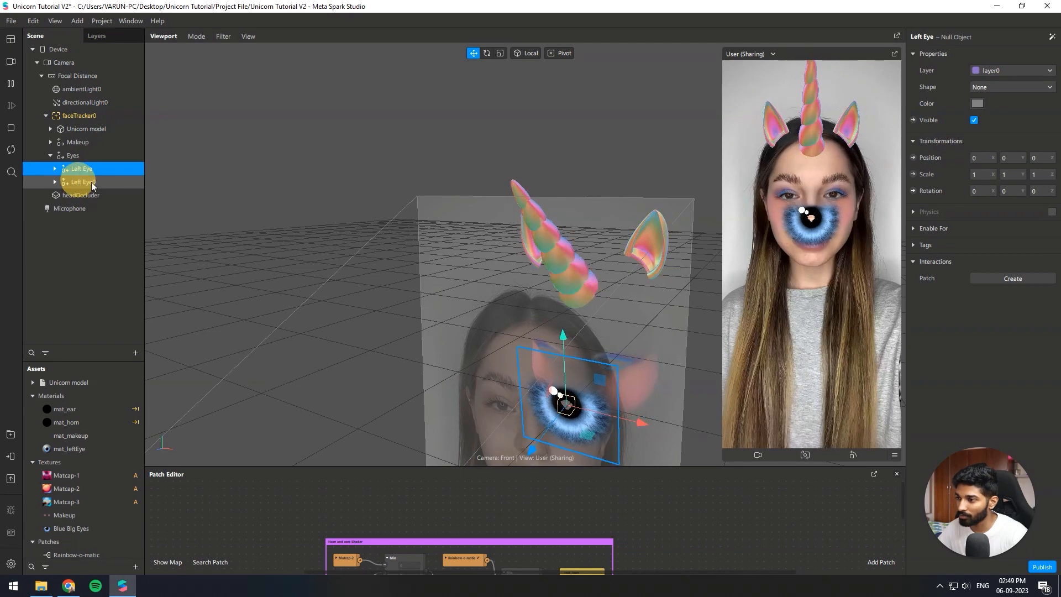
Rename the duplicated Left Eye null object inside Eyes as Right Eye.
double_click(122, 183)
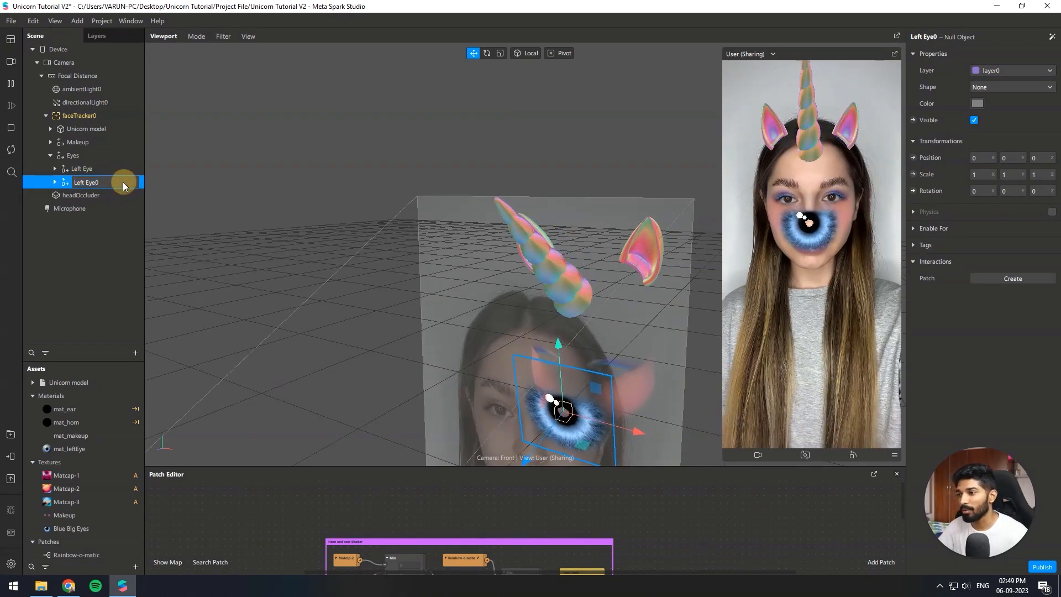
key(Left)
key(Left)
key(BackSpace)
key(BackSpace)
key(BackSpace)
key(BackSpace)
key(BackSpace)
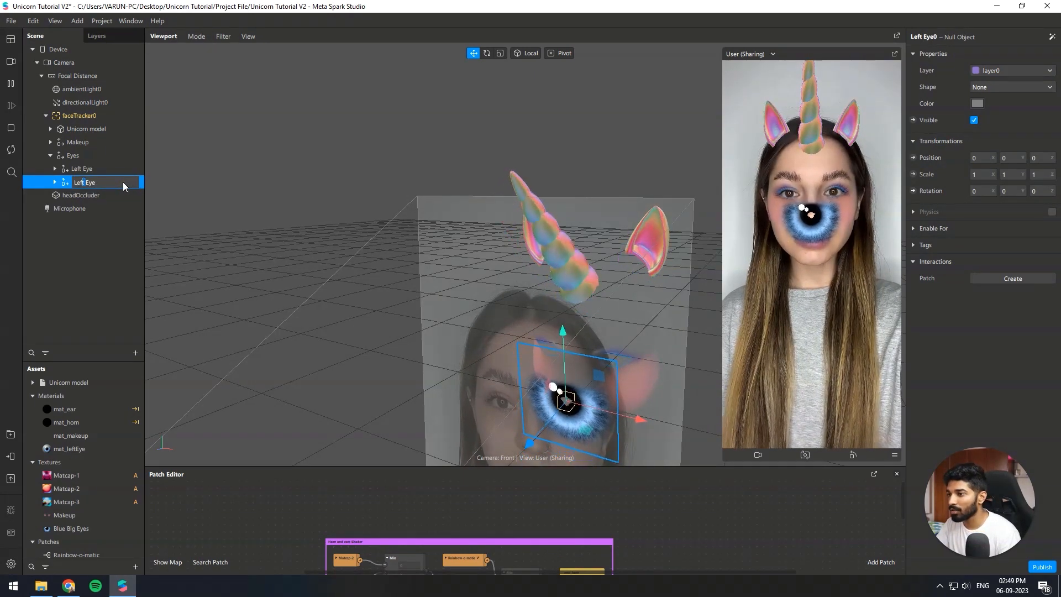
text(Right)
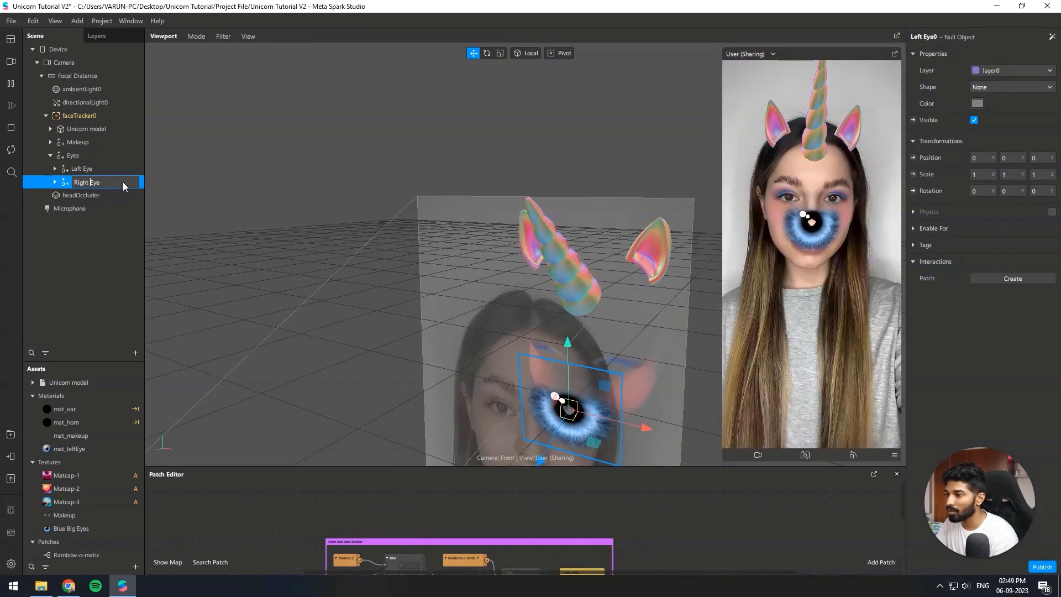
key(Return)
Rename the plane inside the Right Eye null object as right_eye.
click(55, 182)
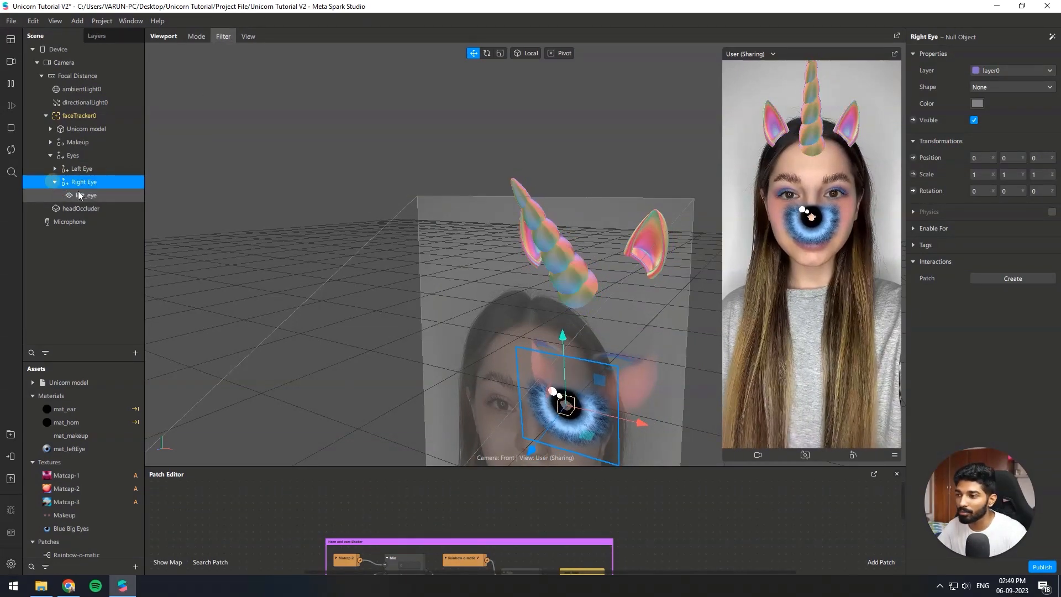
double_click(97, 197)
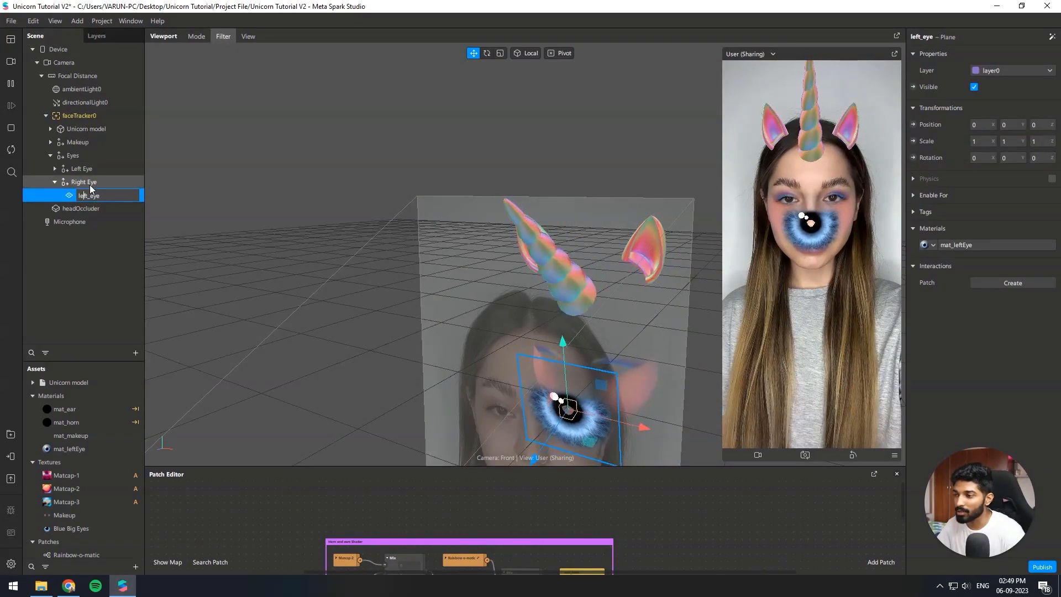
key(Left)
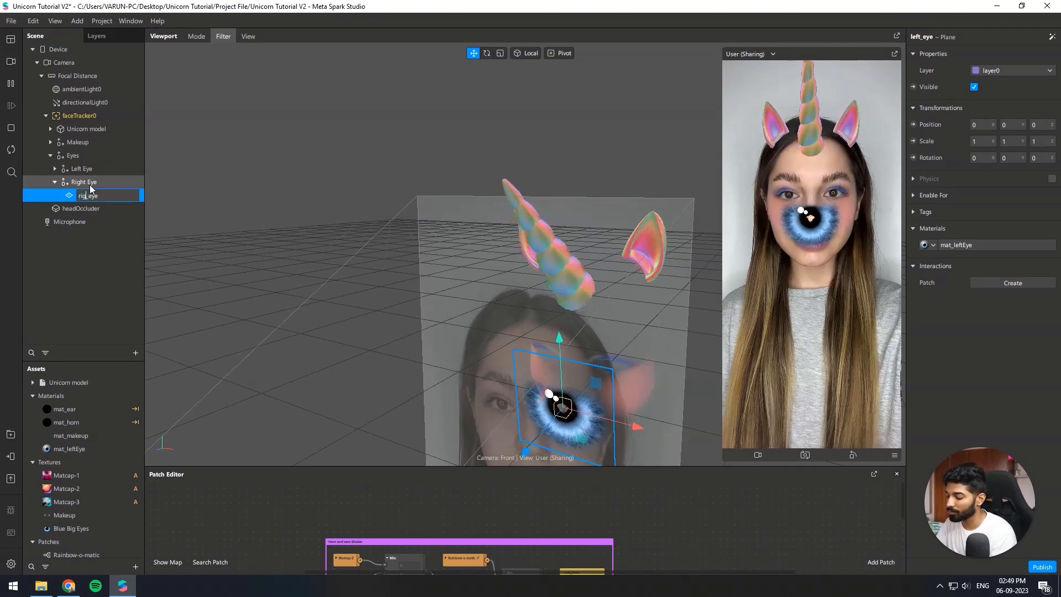
text(right)
key(Return)
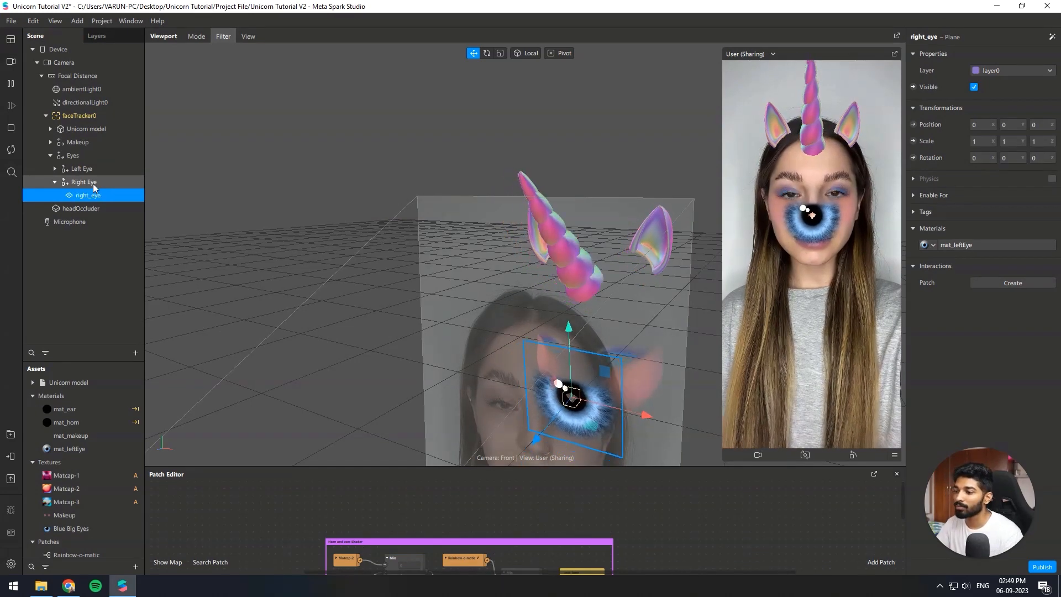
Duplicate the mat_leftEye material and rename the copy mat_rightEye.
click(90, 450)
key(ctrl+d)
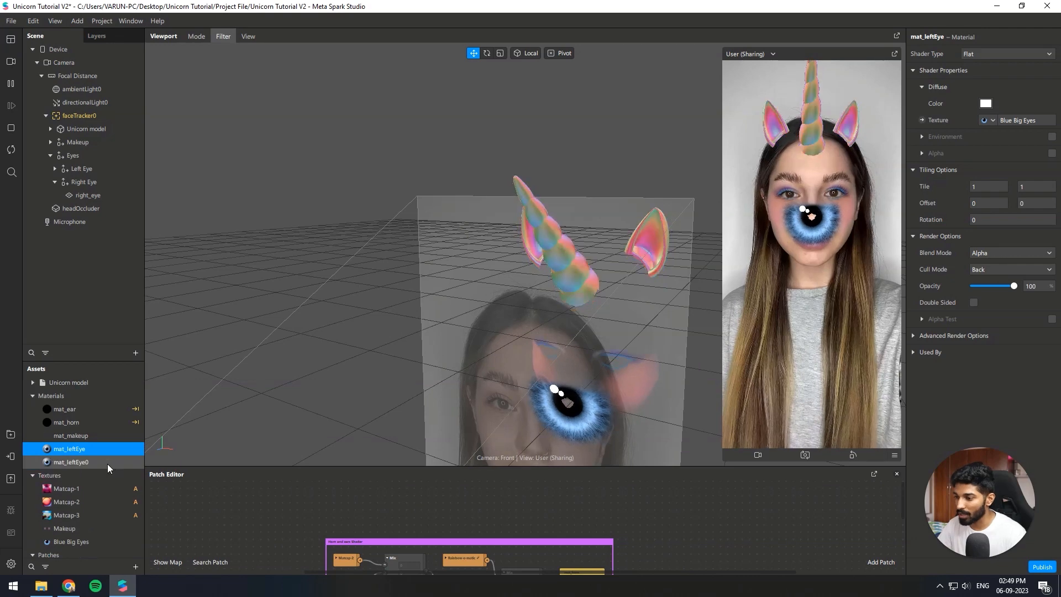
double_click(108, 463)
click(124, 463)
key(BackSpace)
key(Left)
key(Left)
key(Left)
key(Left)
key(Left)
key(Left)
key(Left)
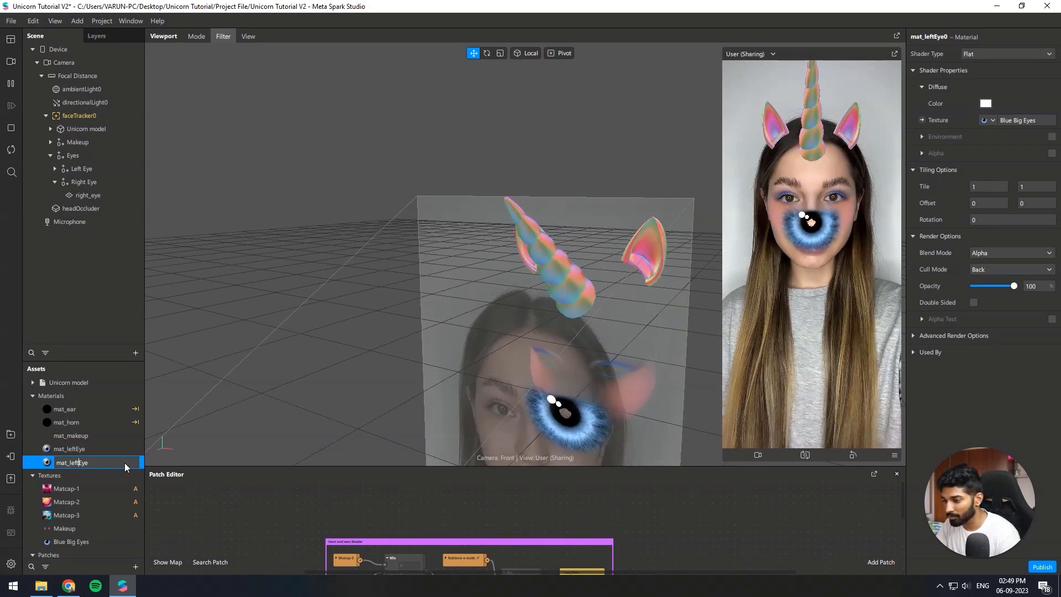
text(right)
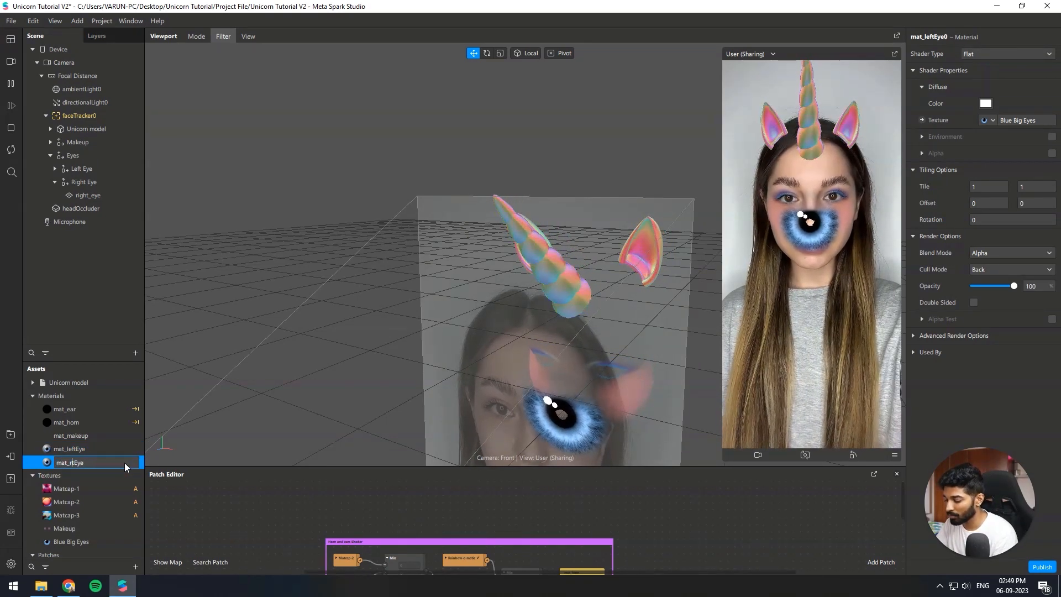
Name the duplicated eye material mat_righttEye and assign it to the right_eye plane in place of mat_leftEye.
key(Return)
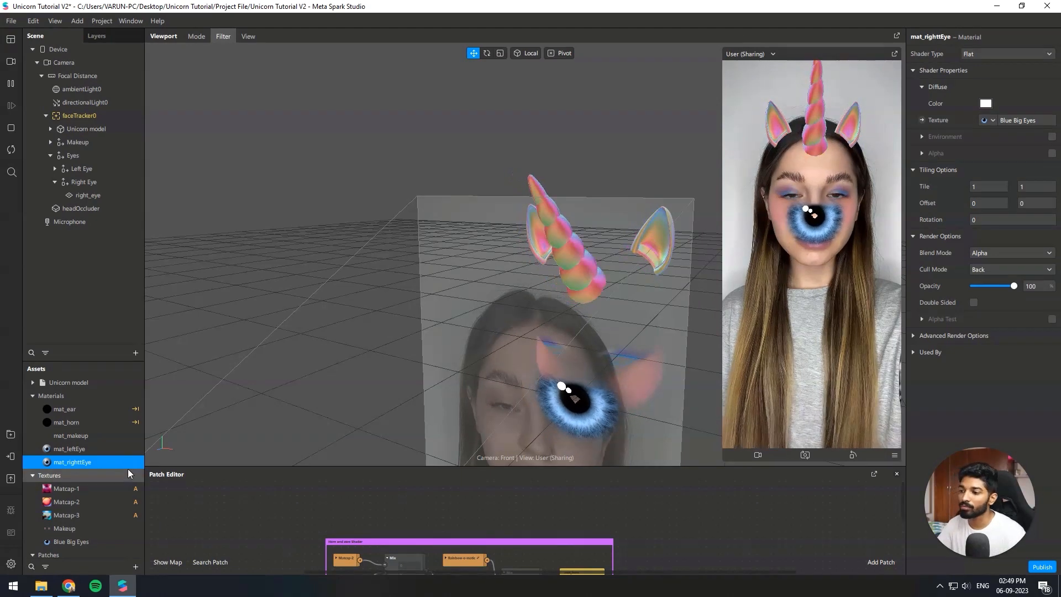
click(89, 195)
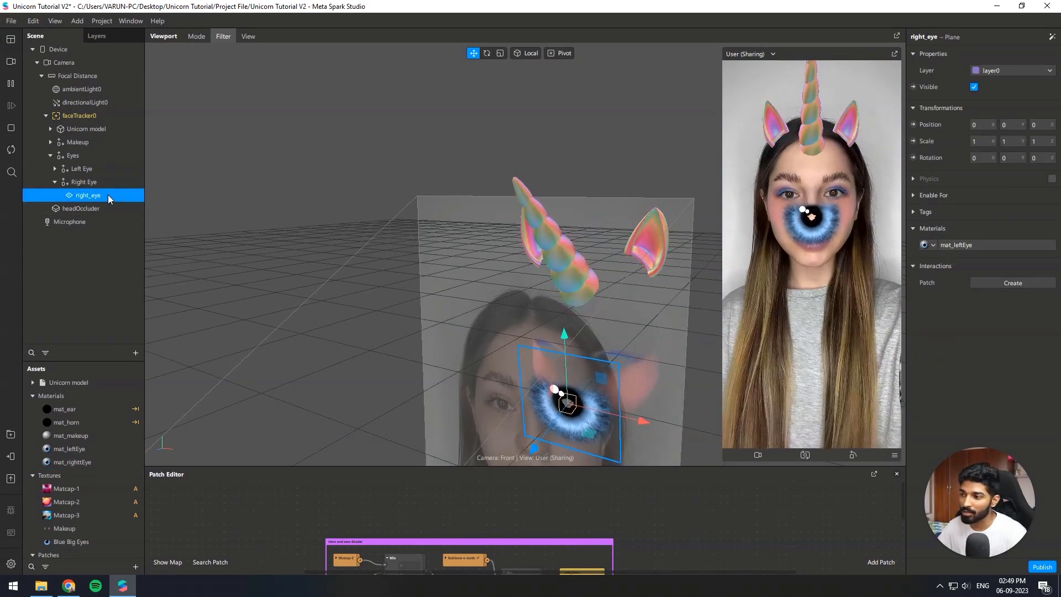
click(930, 245)
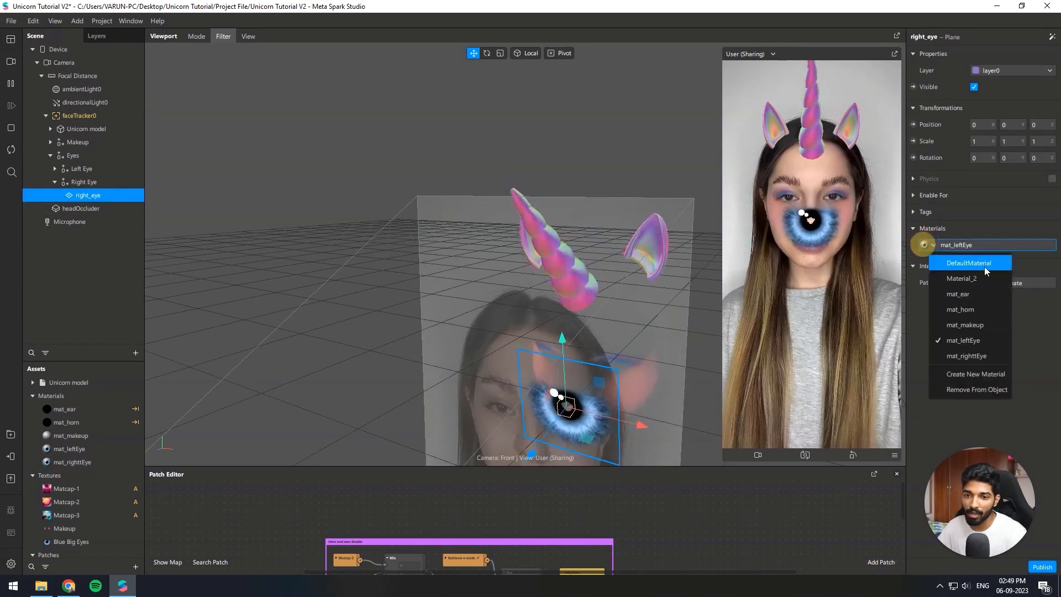
click(992, 358)
Set the X and Y scale of the left_eye and right_eye planes together to 0.15.
click(55, 169)
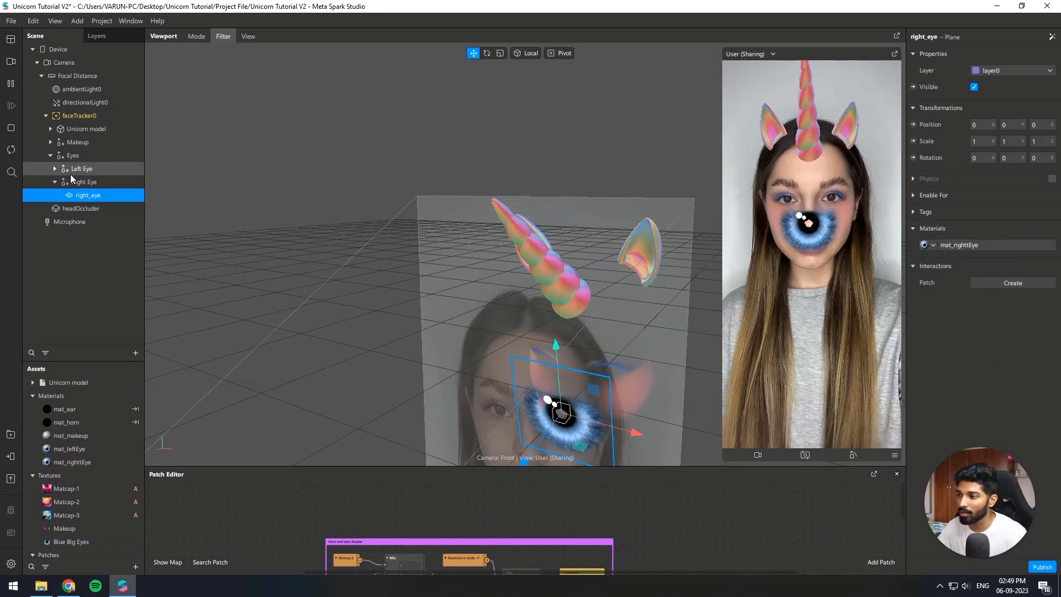
click(73, 172)
click(79, 181)
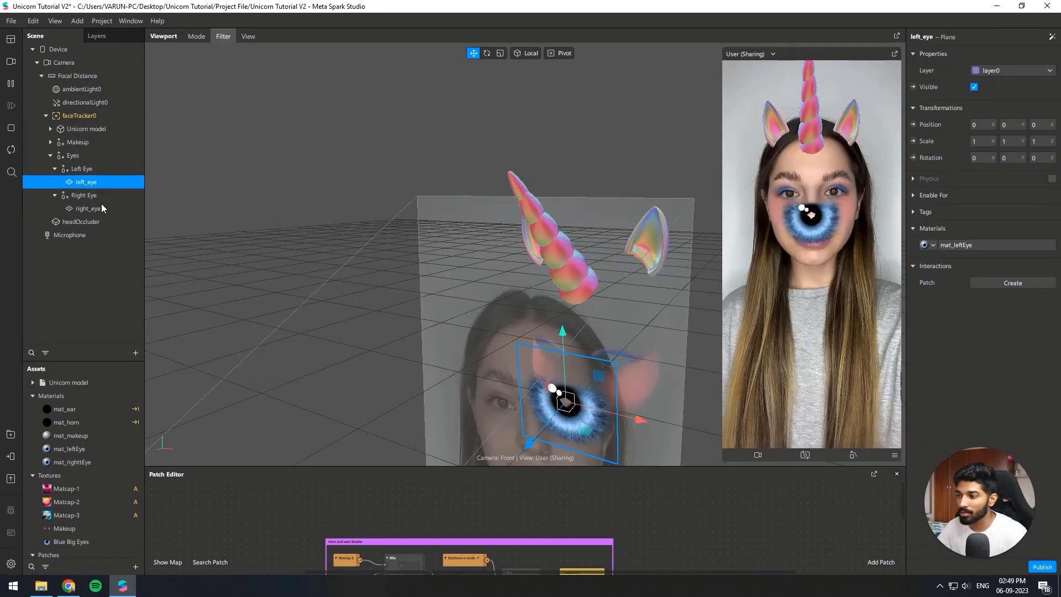
ctrl+click(102, 209)
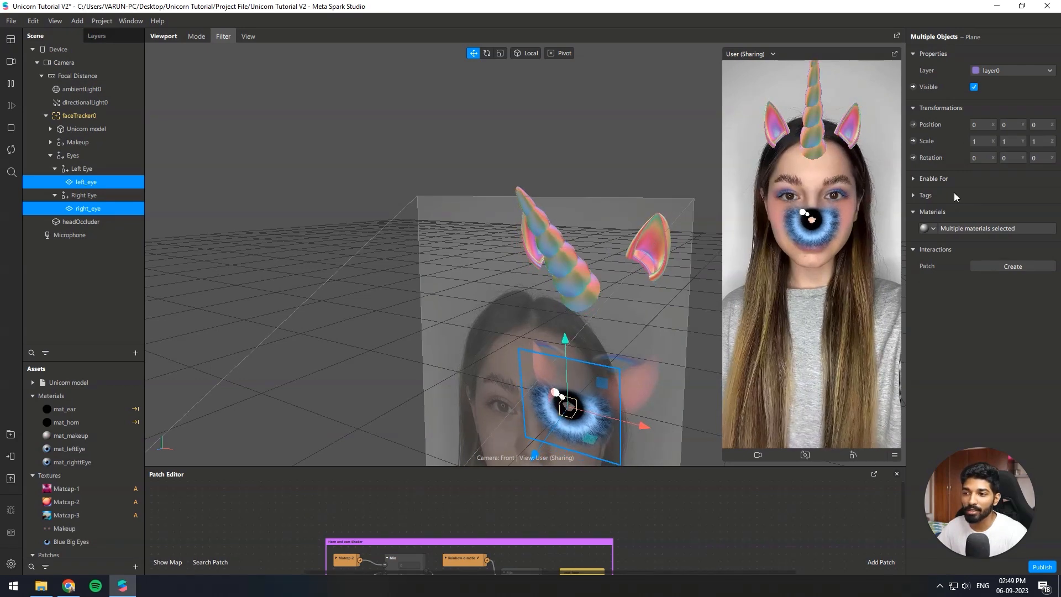
click(982, 141)
text(.15)
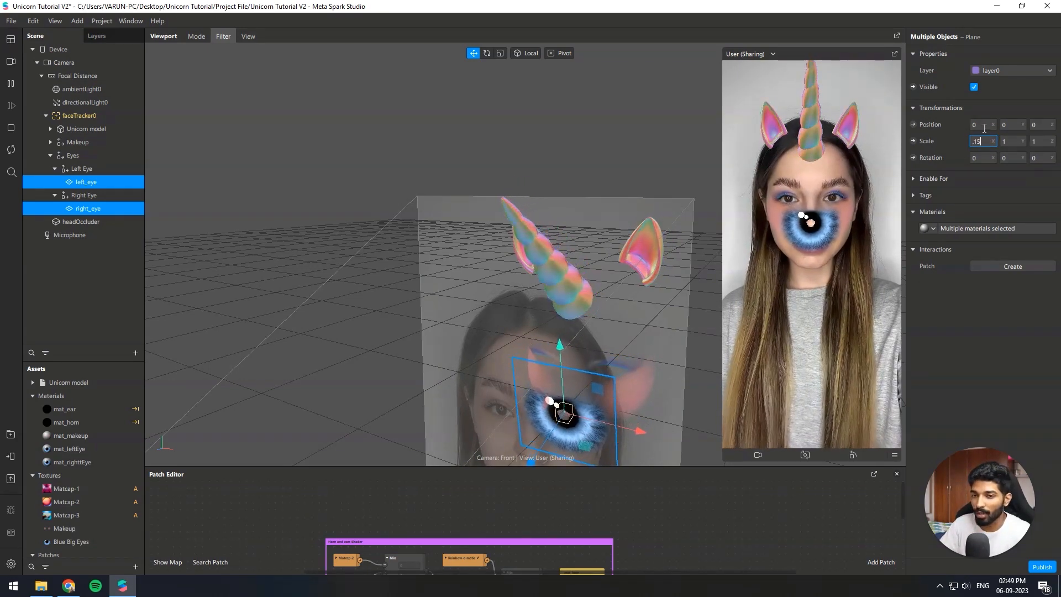
key(Return)
click(1009, 142)
text(.15)
key(Return)
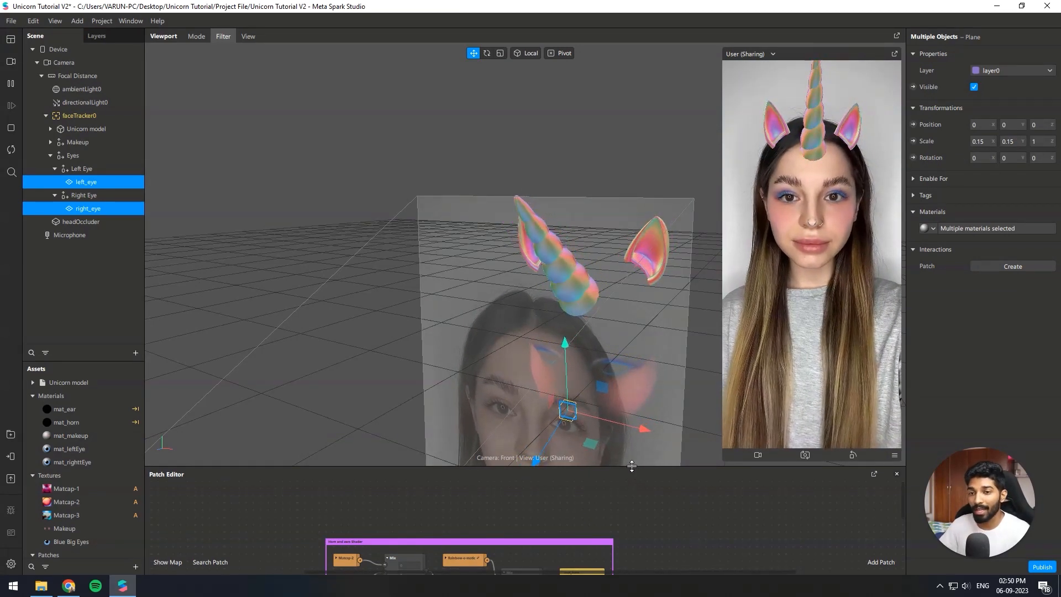
Enlarge the patch editor and add the faceTracker0 object as a patch in an empty area beside the existing graph.
drag(632, 466, 643, 294)
scroll(574, 392, down, 5)
scroll(895, 444, up, 6)
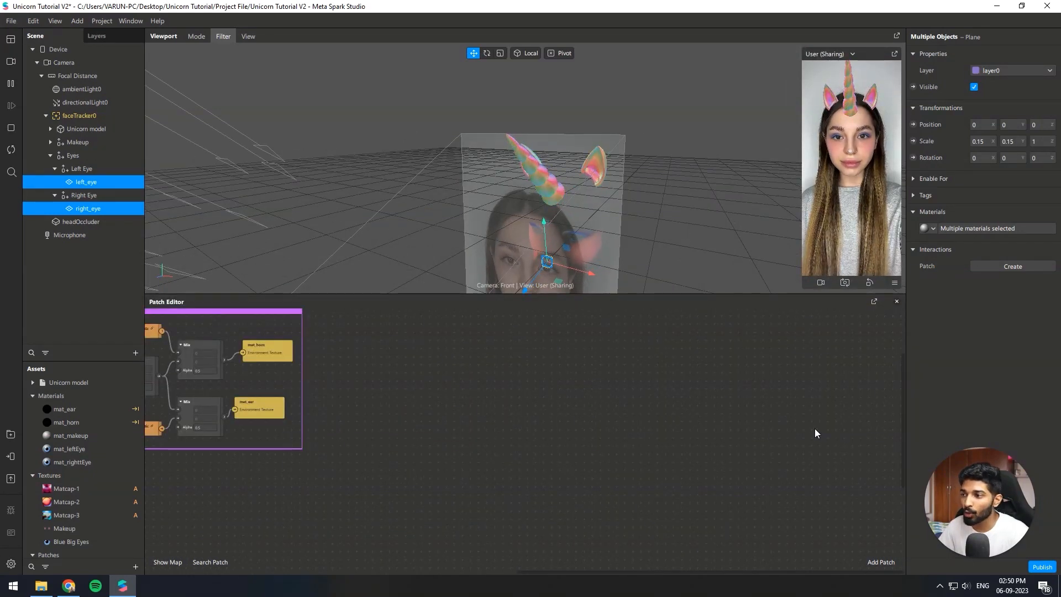
scroll(814, 433, up, 3)
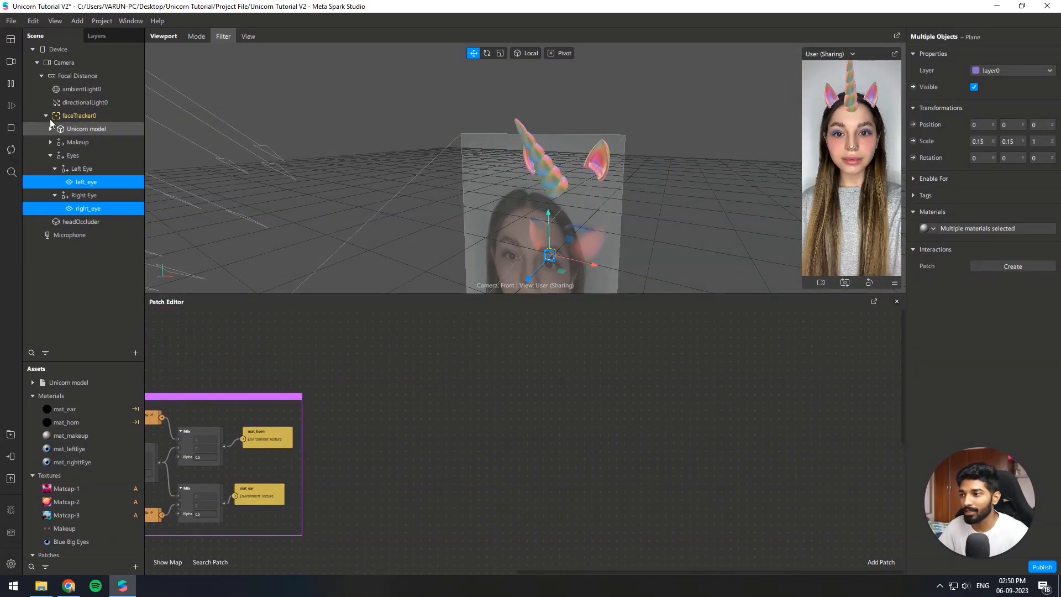
drag(80, 115, 558, 423)
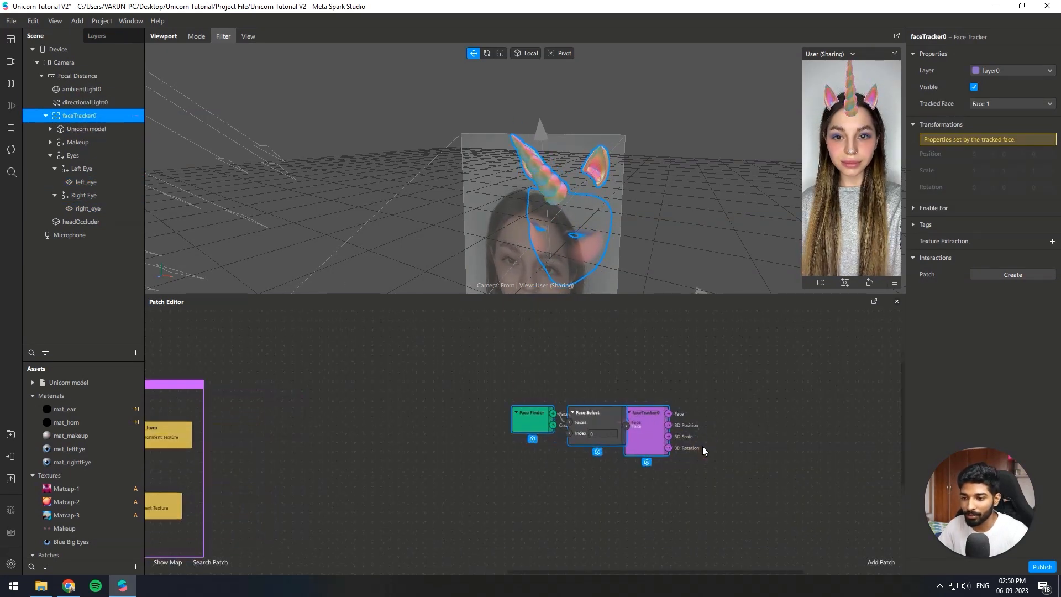
Space out the Face Finder, Face Select and faceTracker0 patches so they no longer overlap.
click(652, 420)
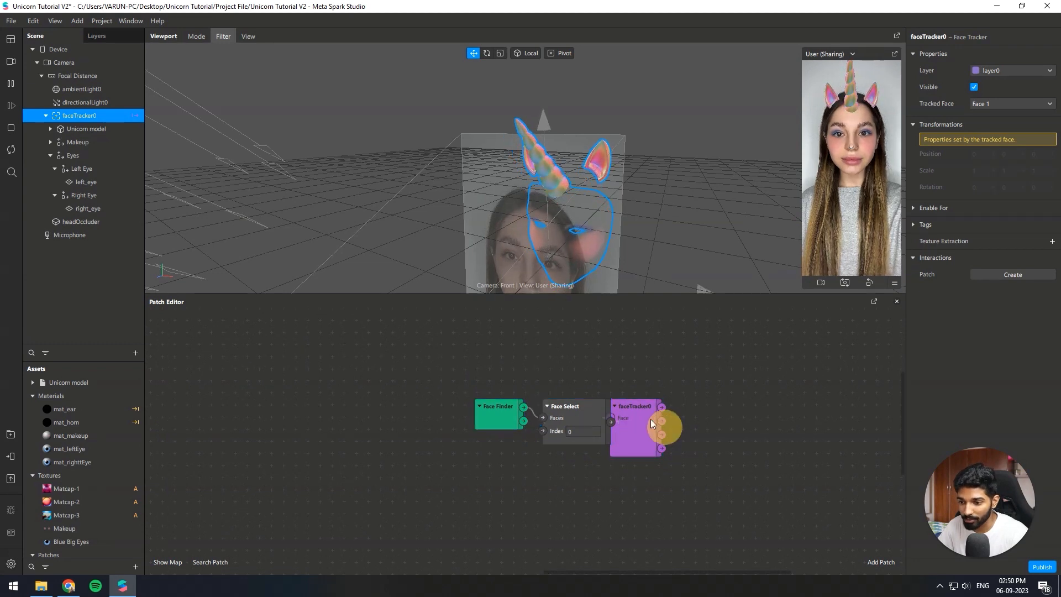
click(599, 416)
scroll(558, 453, up, 2)
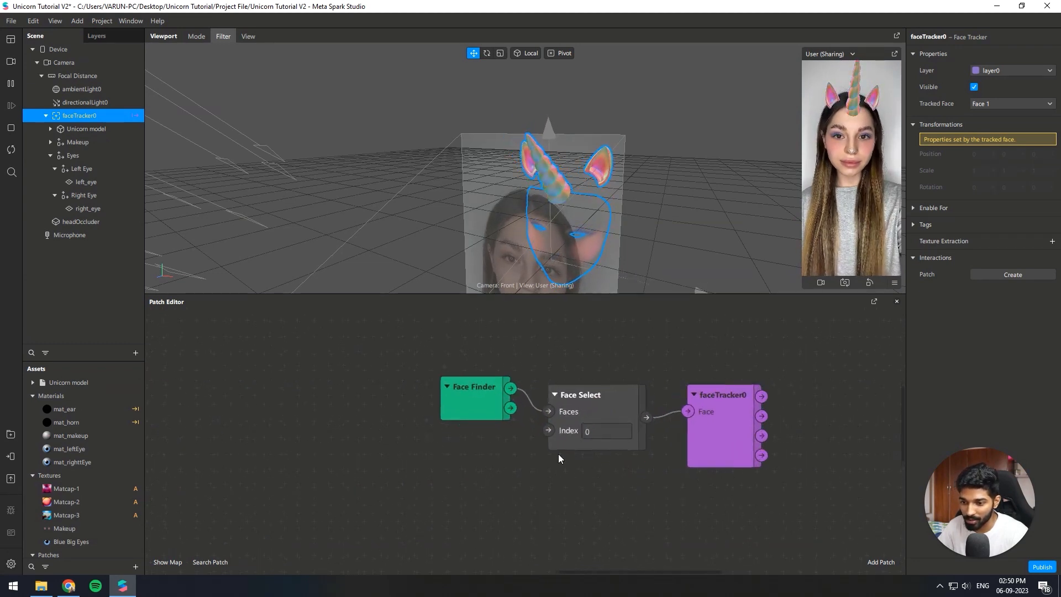
drag(487, 406, 477, 420)
scroll(243, 402, down, 1)
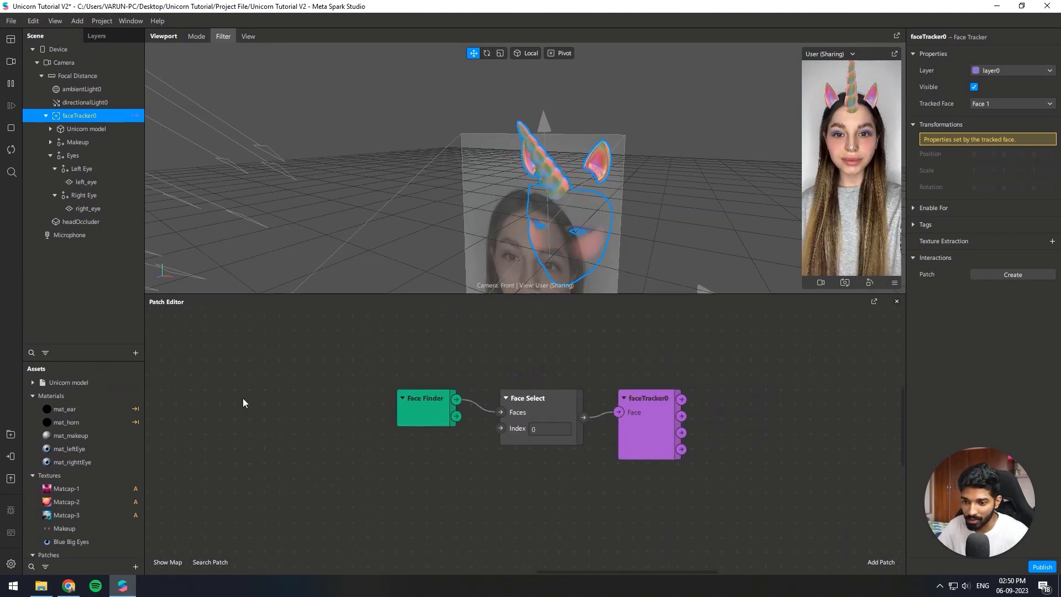
scroll(674, 451, up, 2)
scroll(286, 406, down, 2)
scroll(690, 422, up, 1)
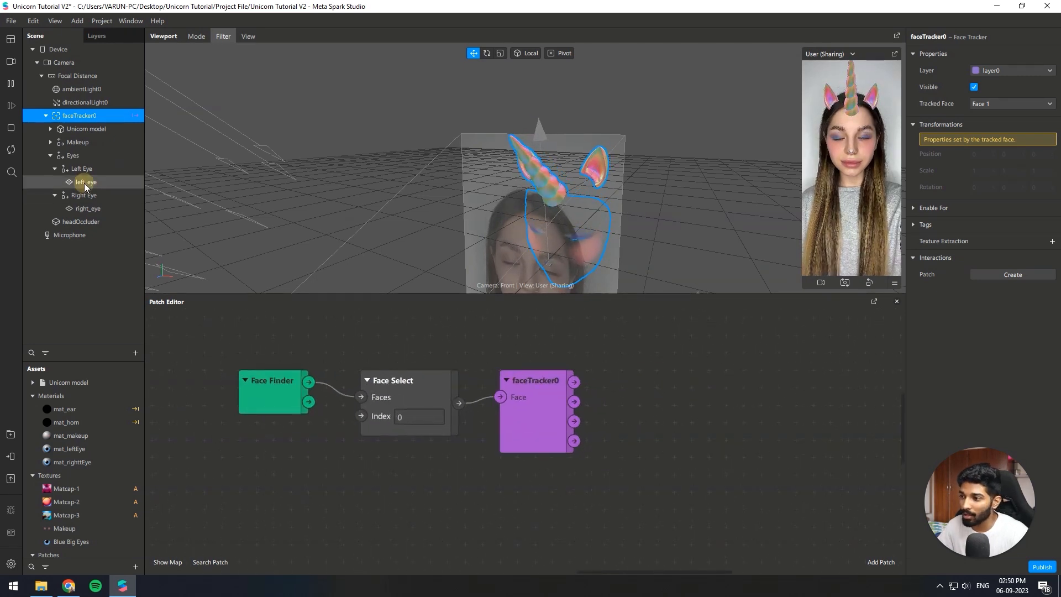
Create 3D Position patches for the Left Eye and Right Eye null objects and place them beyond the faceTracker0 patch.
click(84, 184)
click(103, 168)
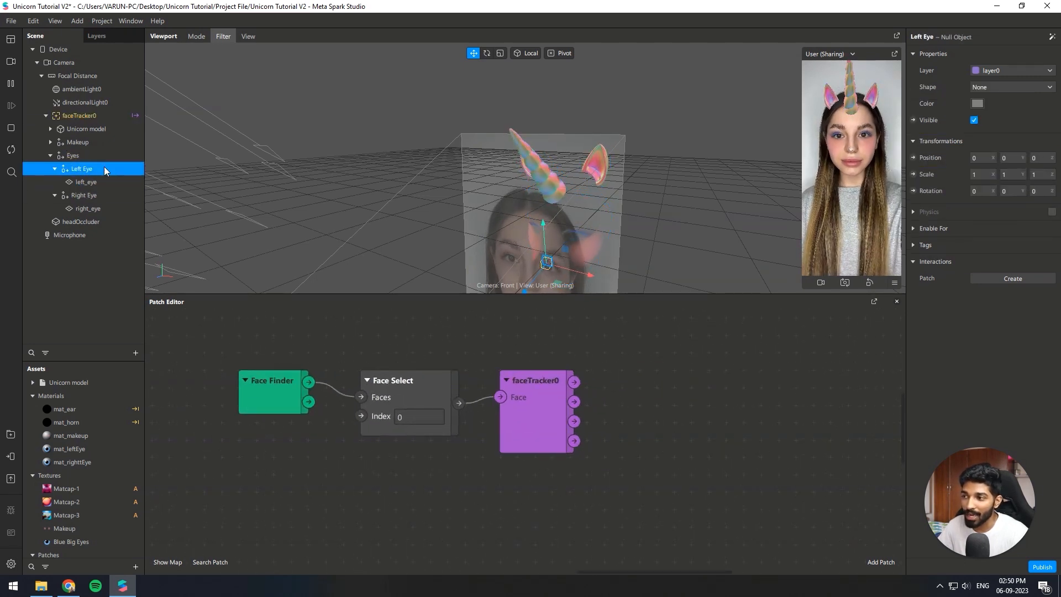
click(913, 158)
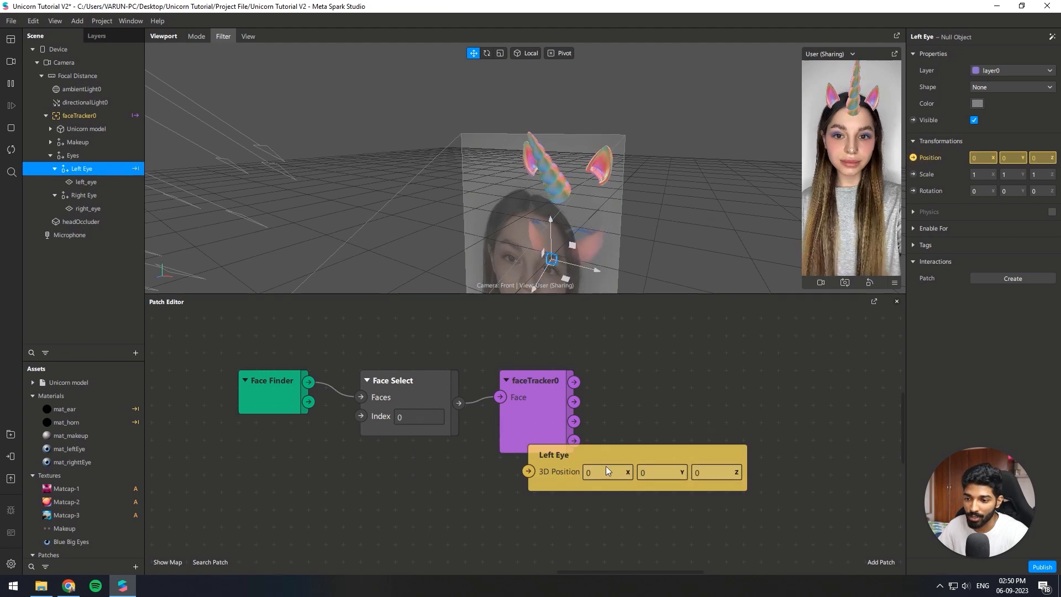
drag(605, 465, 761, 378)
click(123, 194)
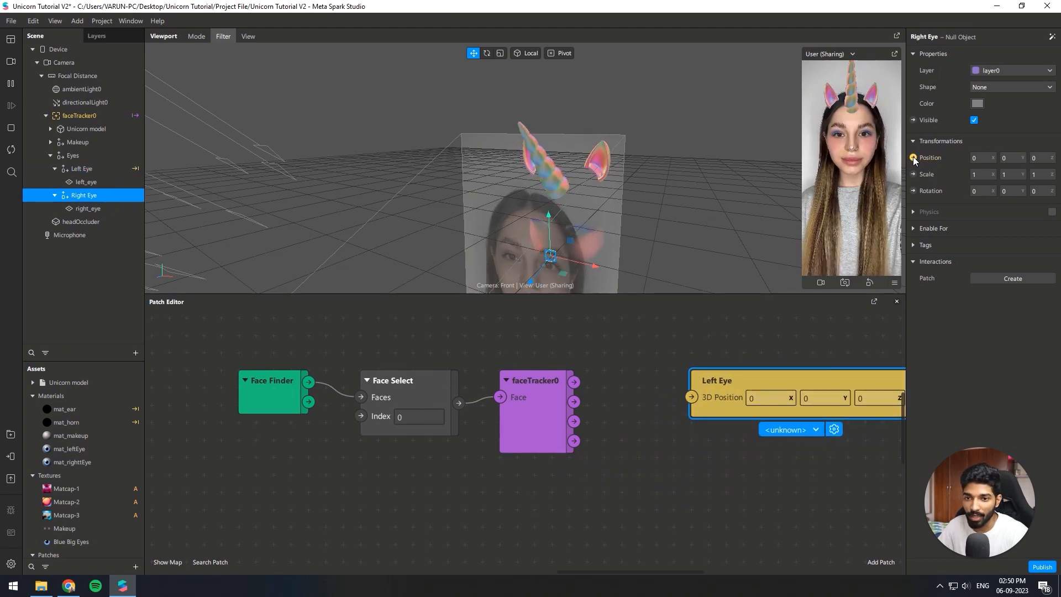
click(914, 158)
scroll(237, 381, down, 2)
scroll(555, 432, up, 2)
drag(546, 428, 817, 424)
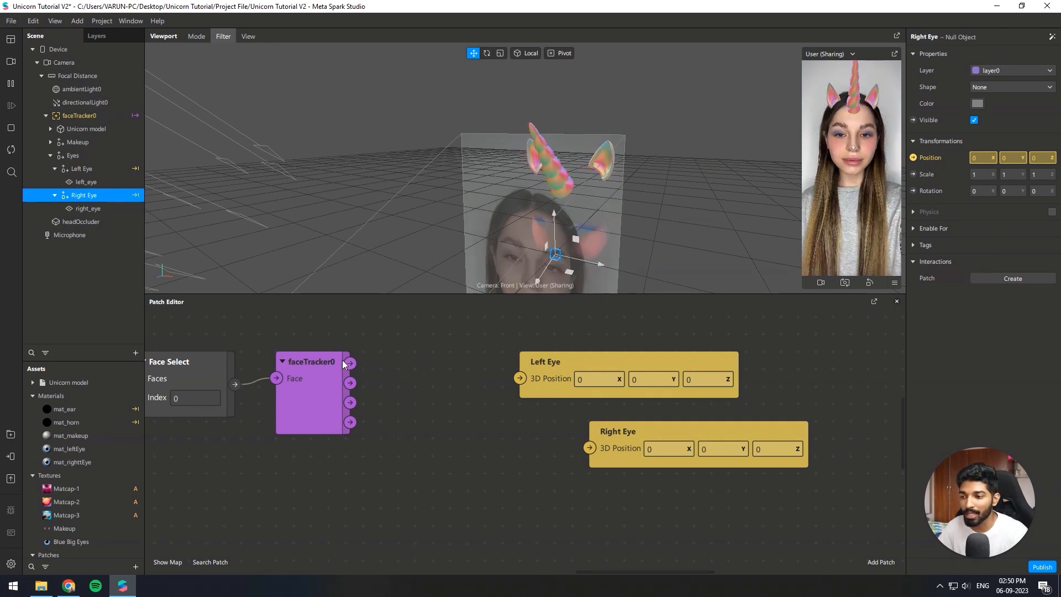
Add an Eyeball patch fed by the face output of the faceTracker0 patch.
drag(351, 363, 416, 409)
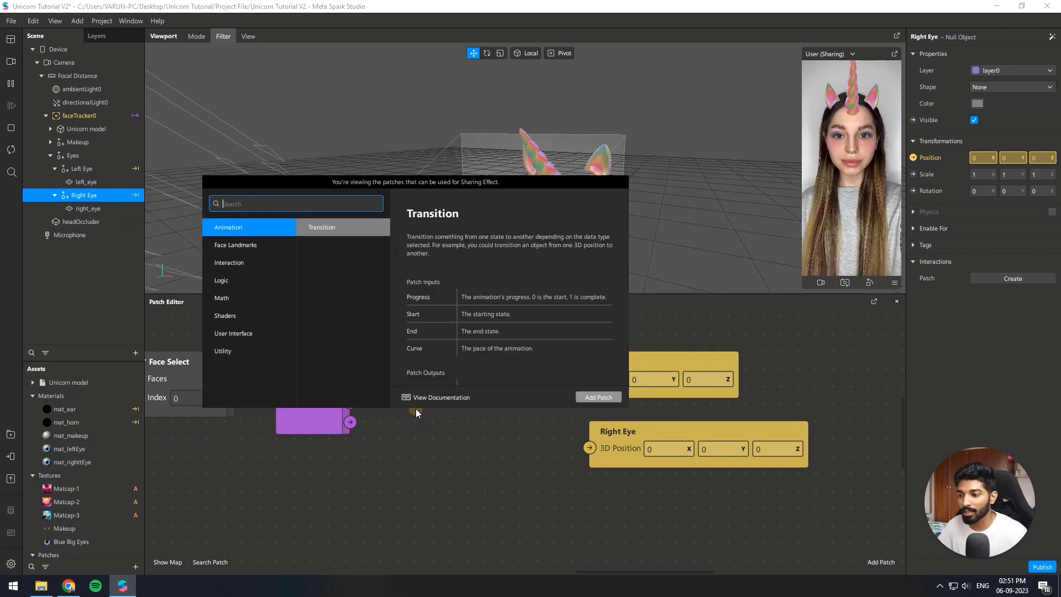
text(eyeball)
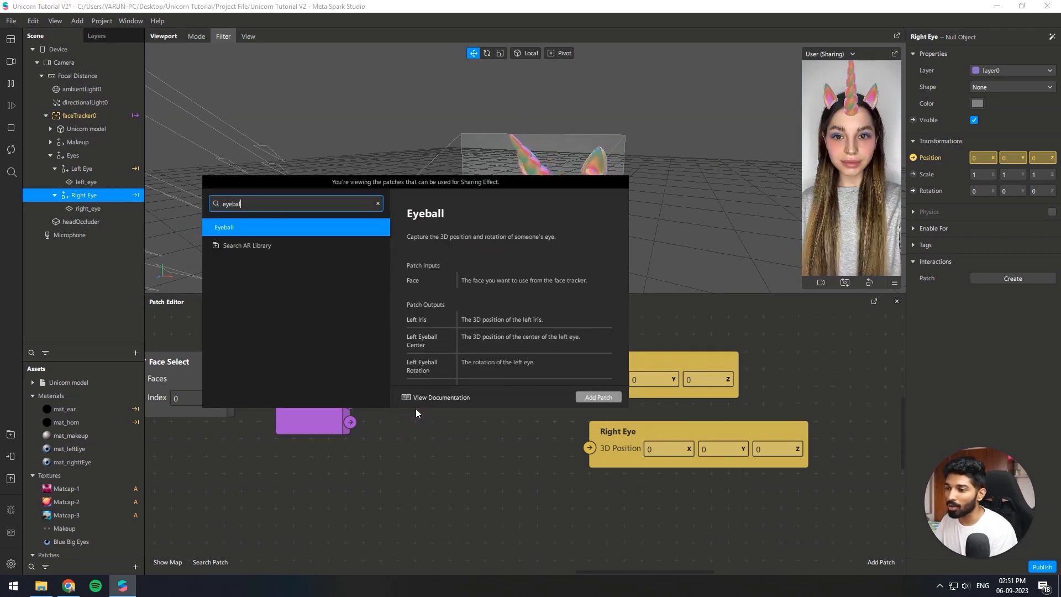
key(Return)
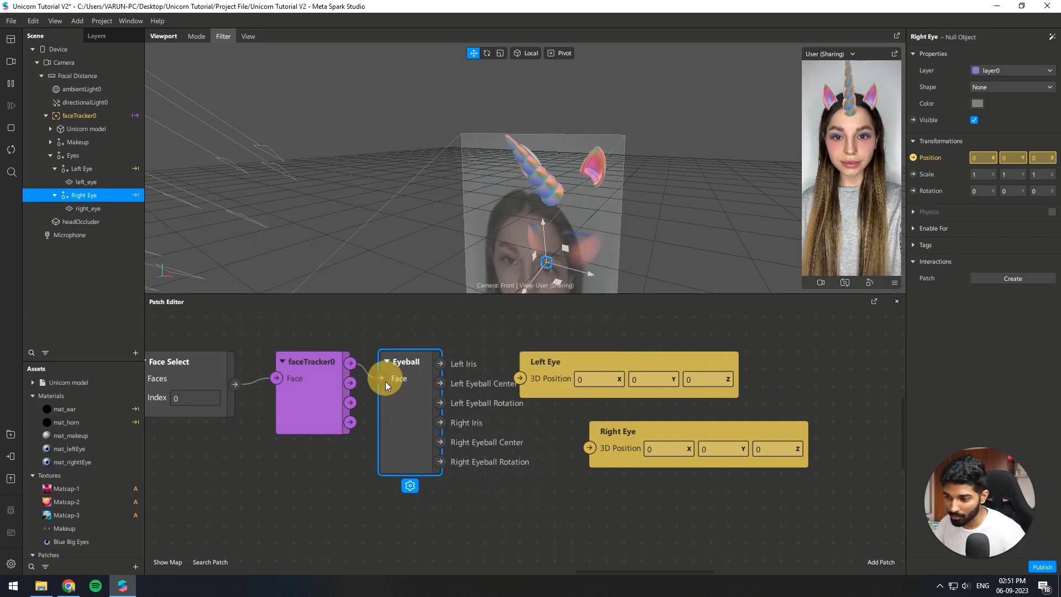
Connect the Eyeball patch's Left Iris output to the Left Eye position and its Right Iris output to the Right Eye position.
click(472, 360)
drag(440, 363, 518, 378)
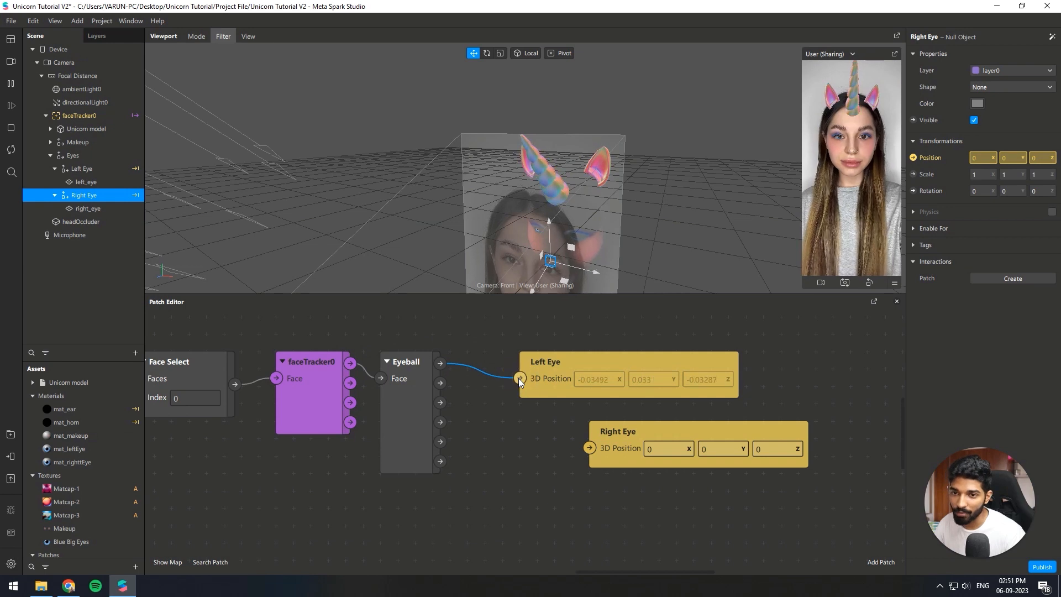
drag(440, 422, 543, 446)
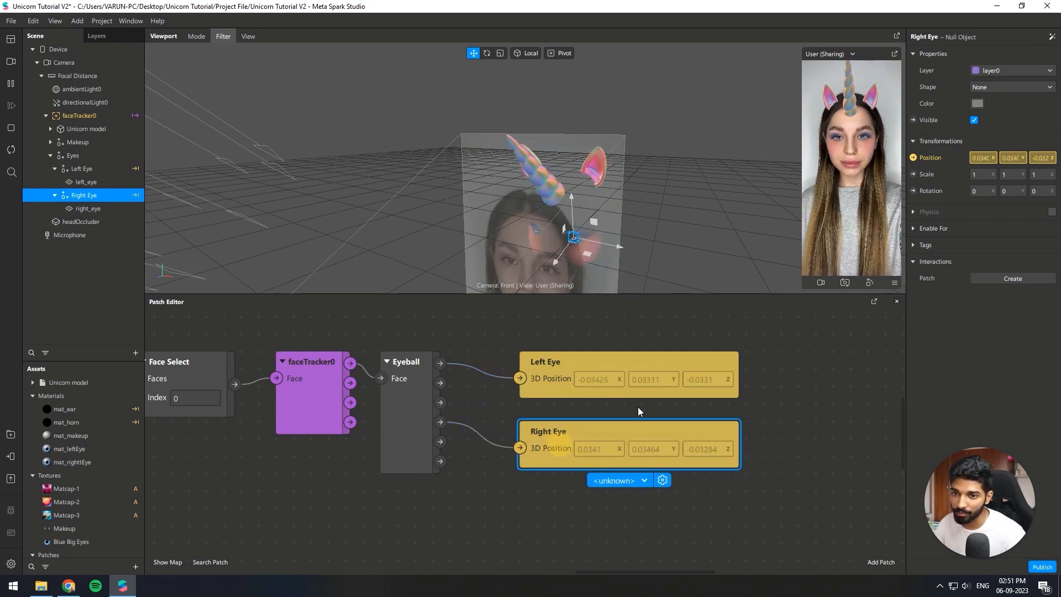
Turn off Use Depth Test in the advanced render options of mat_leftEye and mat_righttEye together.
right_drag(515, 211, 616, 101)
right_drag(543, 230, 529, 286)
scroll(546, 251, up, 3)
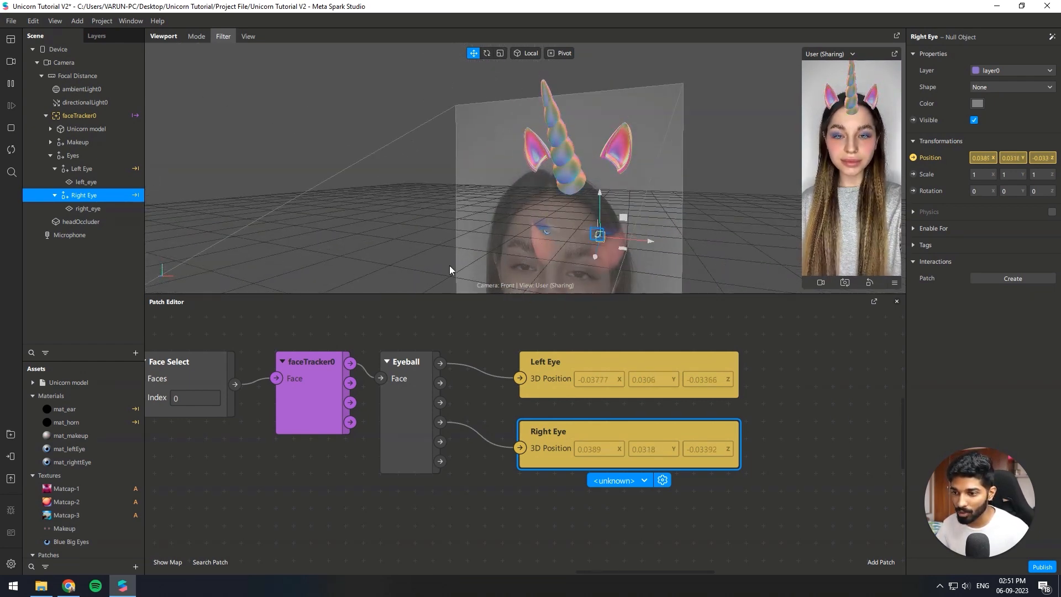
click(100, 450)
shift+click(101, 461)
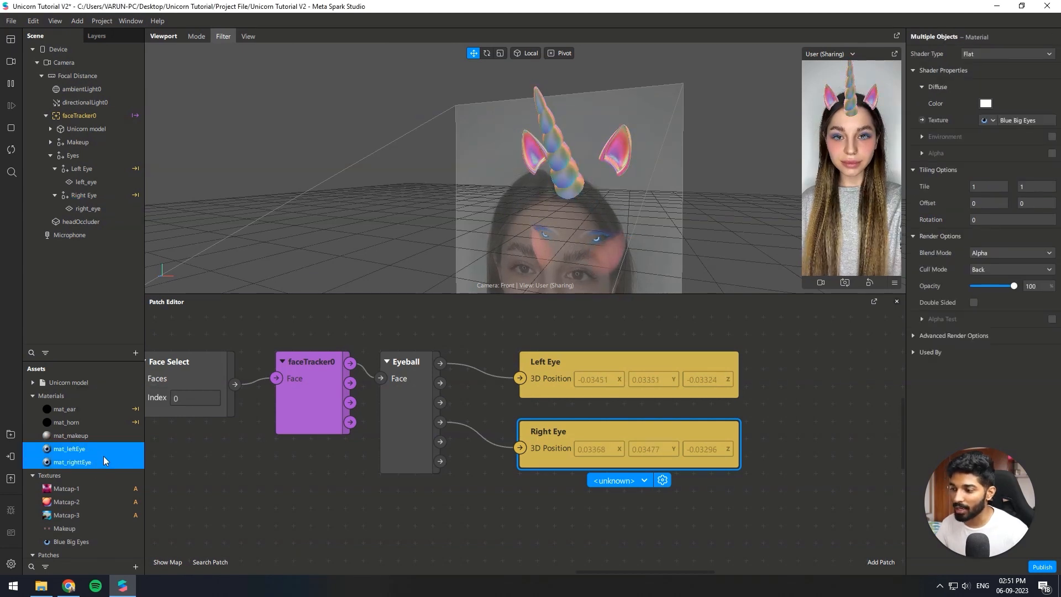
click(914, 337)
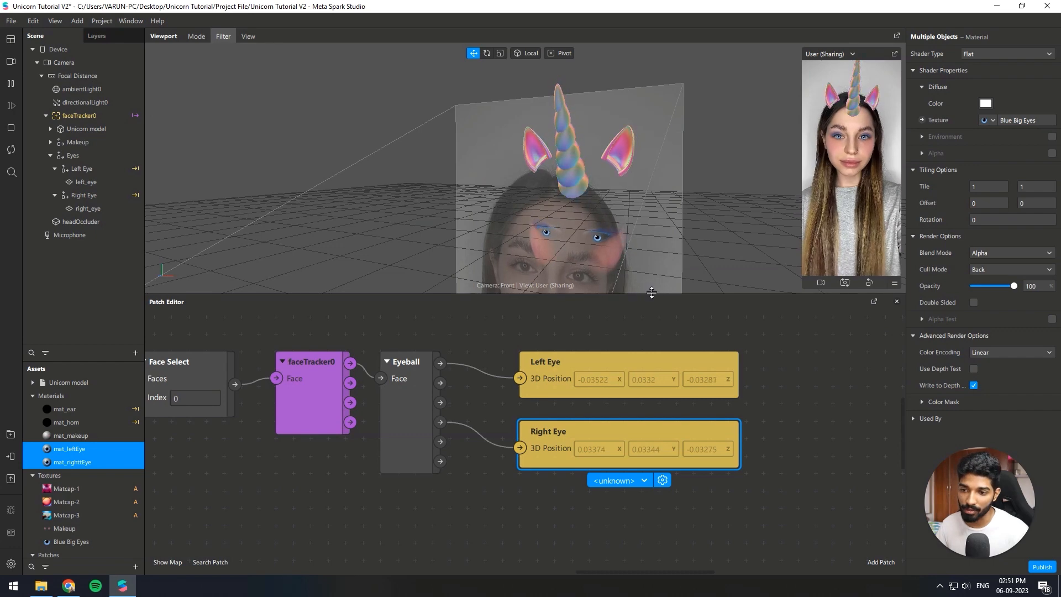
Enlarge the viewport and the simulator preview, and try both eye materials with Write to Depth off and back on.
drag(652, 293, 623, 520)
drag(811, 291, 785, 497)
click(974, 385)
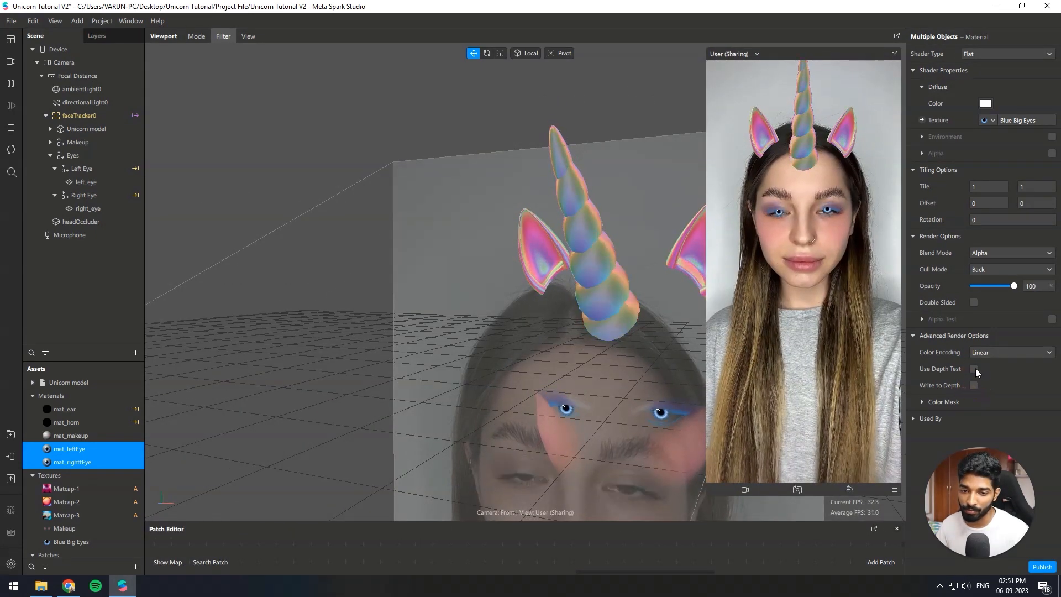
click(973, 385)
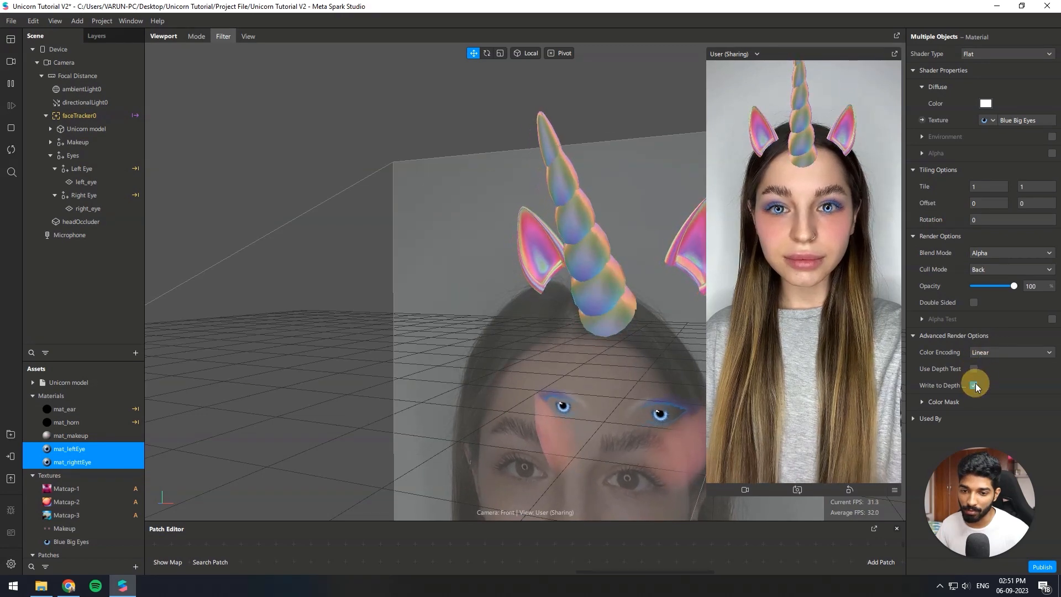
Pause the preview video, set the X and Y scale of the left_eye and right_eye planes to 0.2, and resume playback.
scroll(399, 273, down, 5)
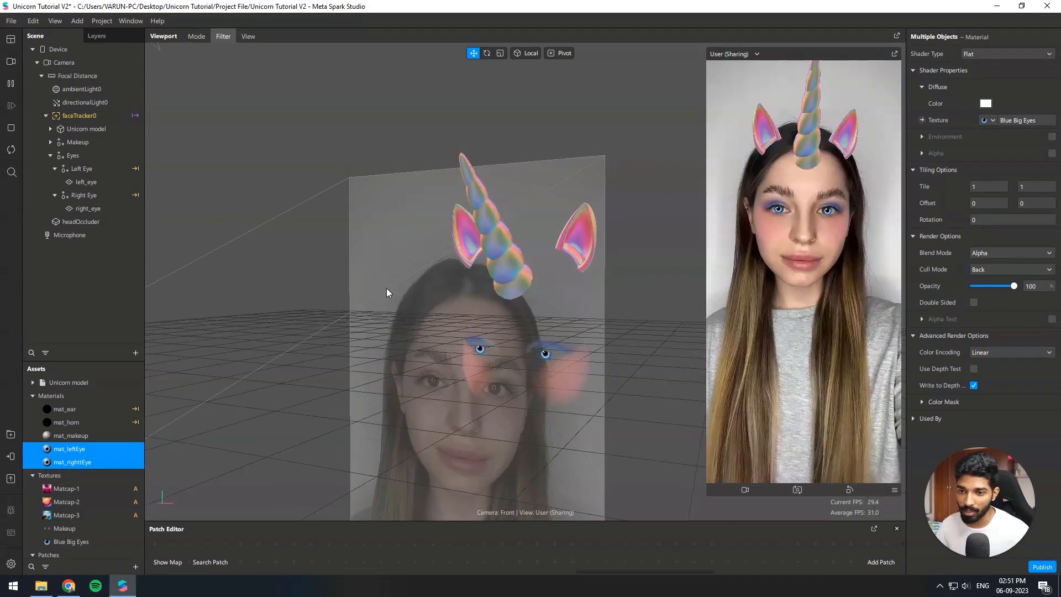
click(80, 177)
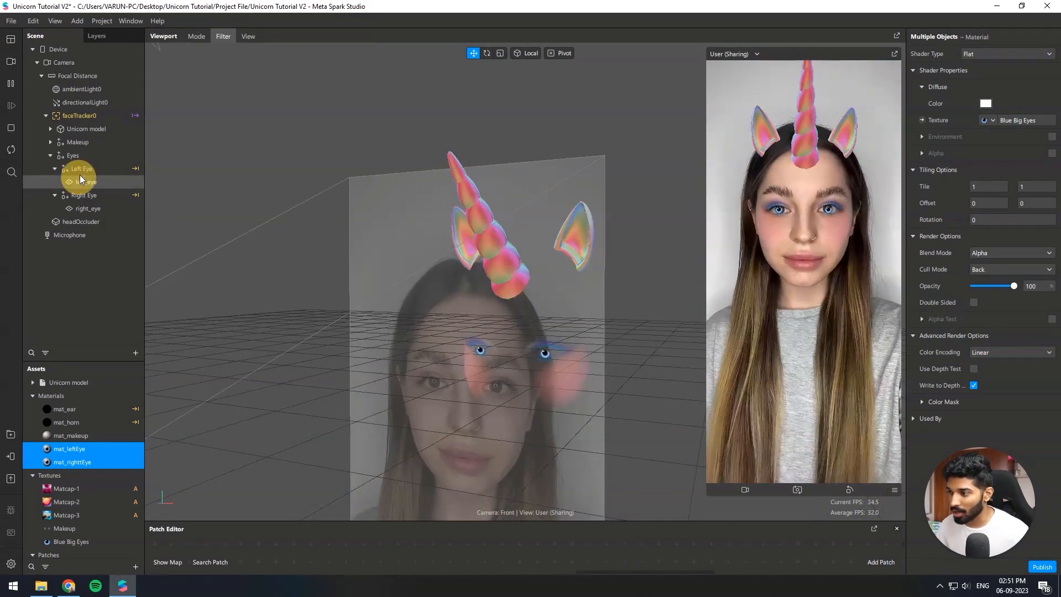
ctrl+click(86, 208)
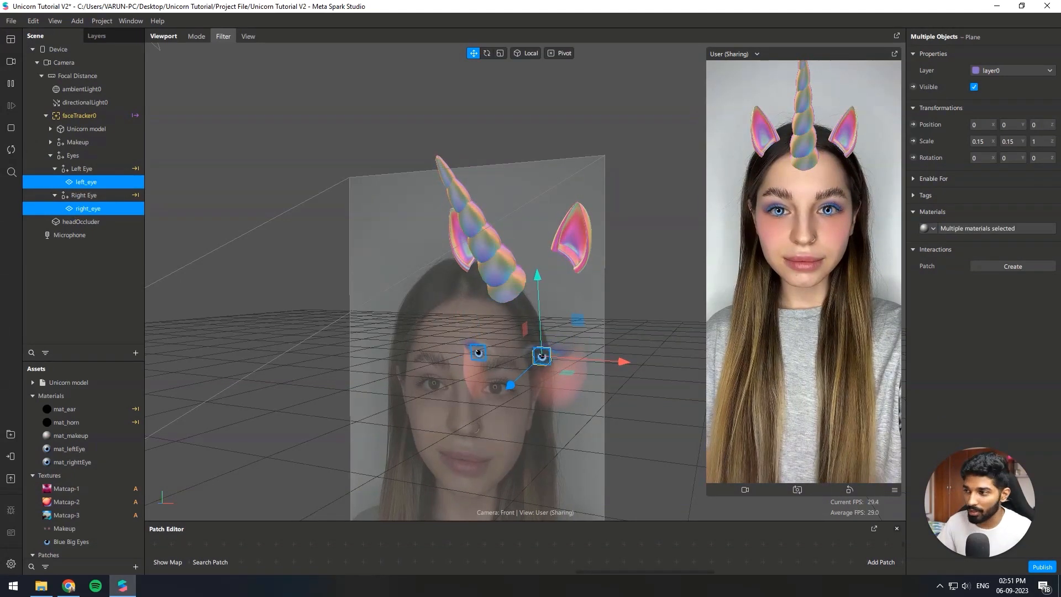
click(11, 86)
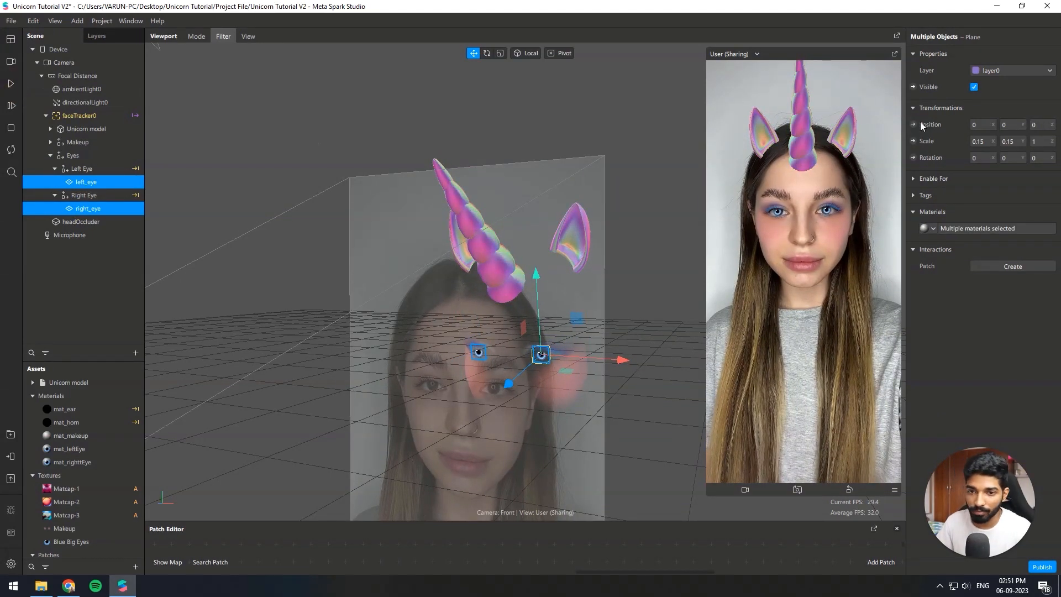
click(989, 141)
text(0.2)
key(Return)
click(1022, 139)
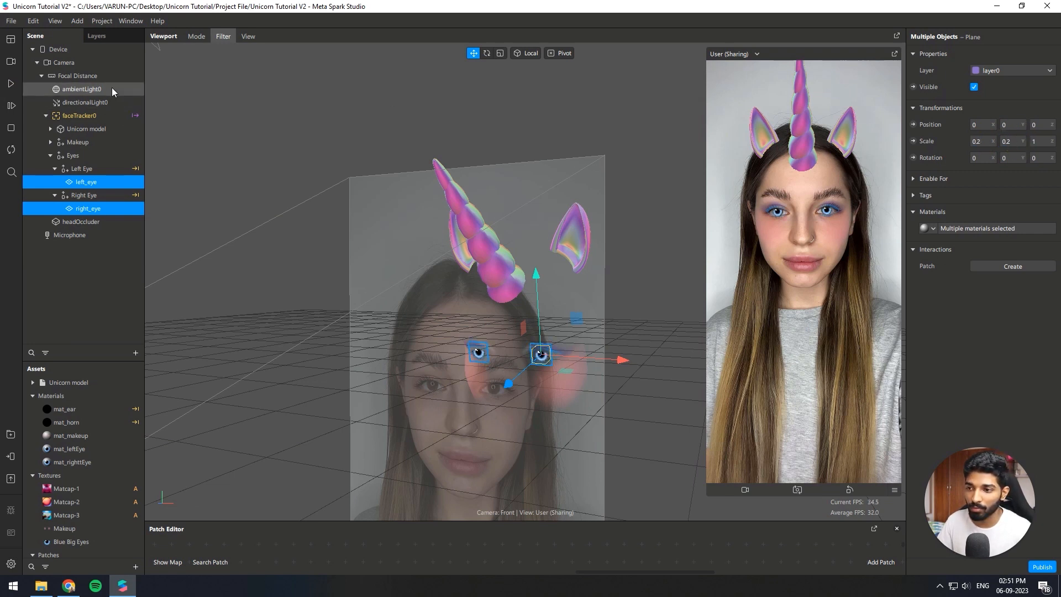
click(18, 84)
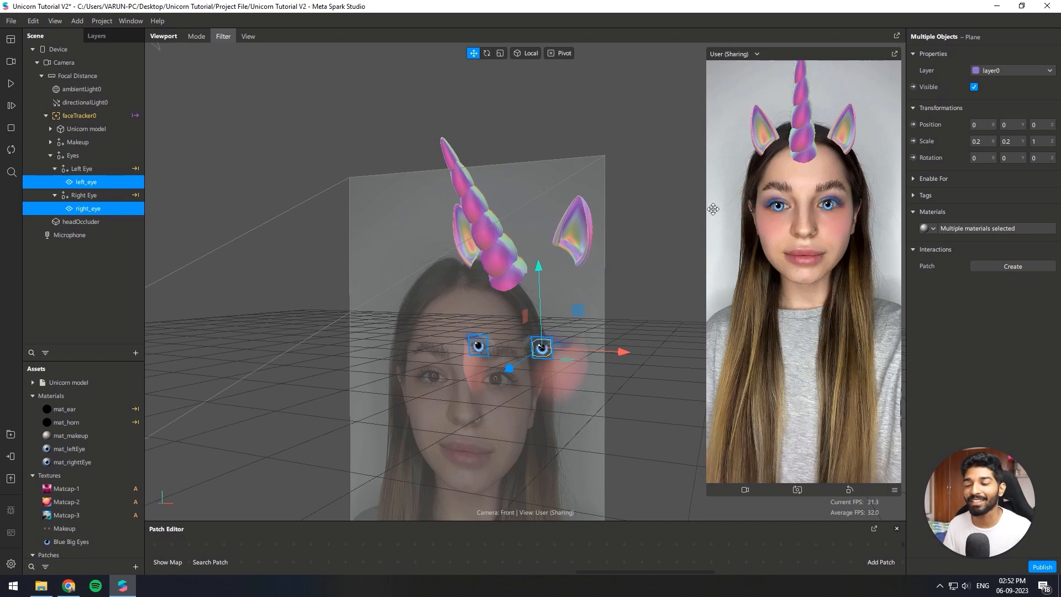
Import the free Face Distortion block from the AR Library and add it to the scene under faceTracker0.
right_click(120, 253)
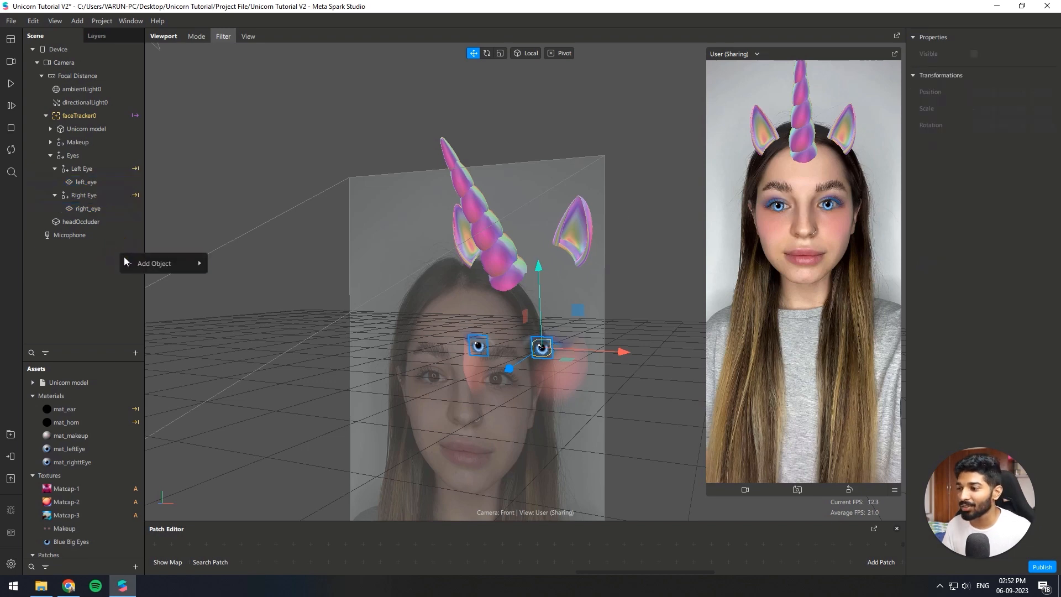
click(9, 436)
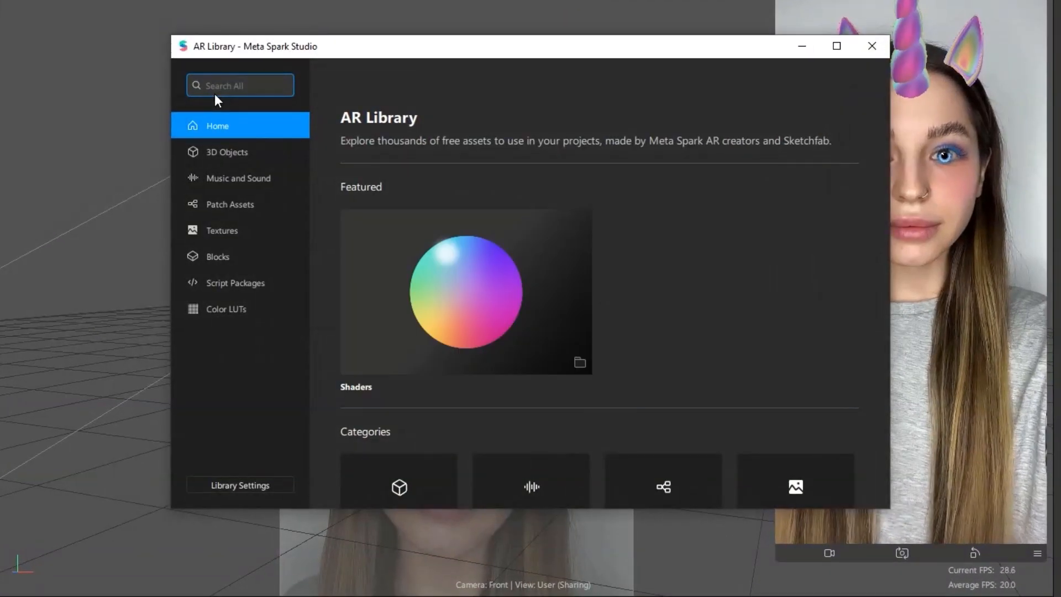
text(face distortion)
key(Return)
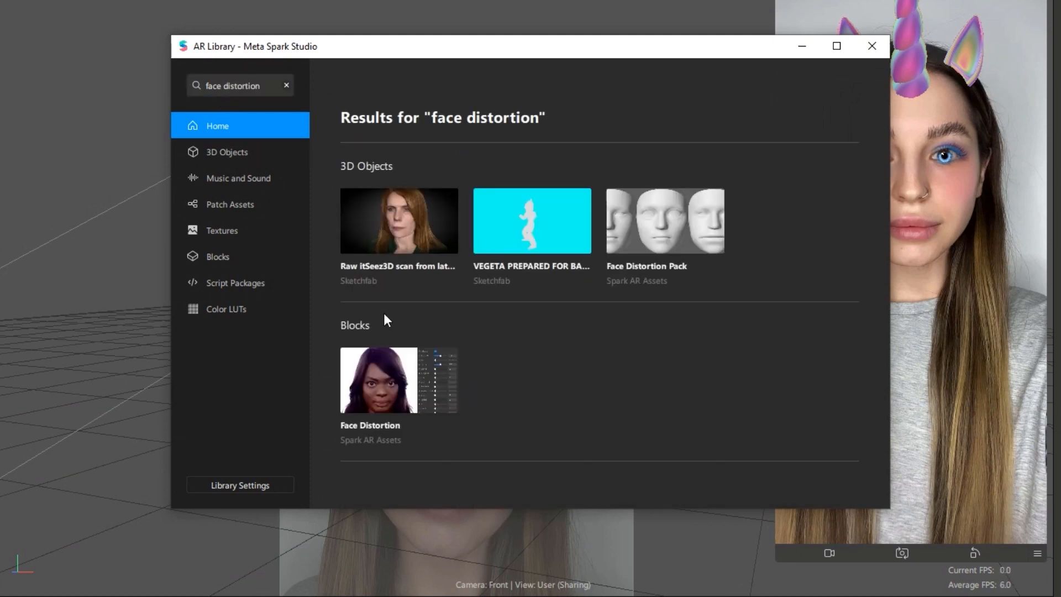
click(379, 359)
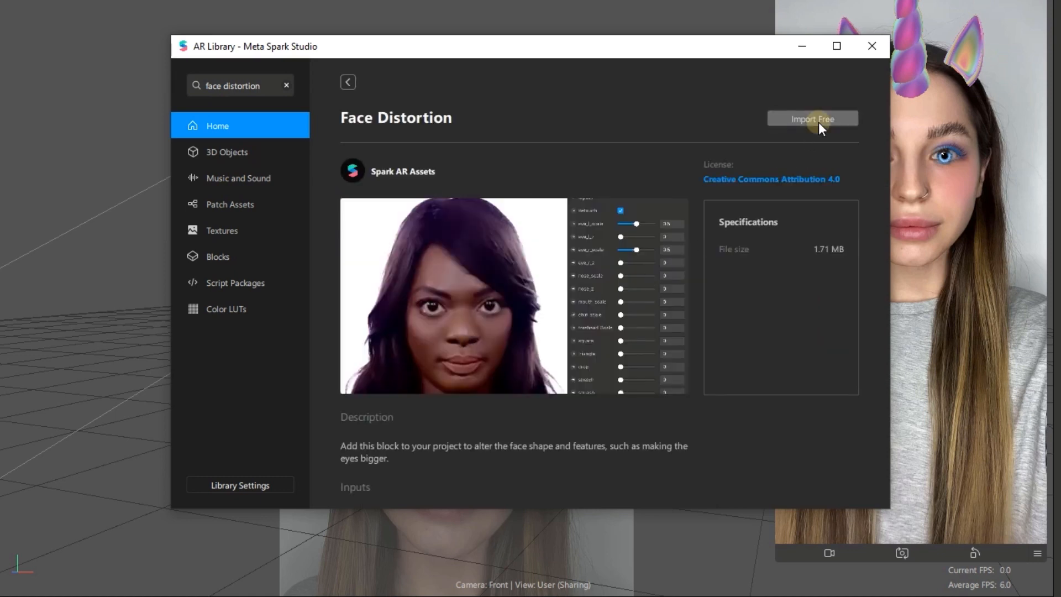
click(817, 121)
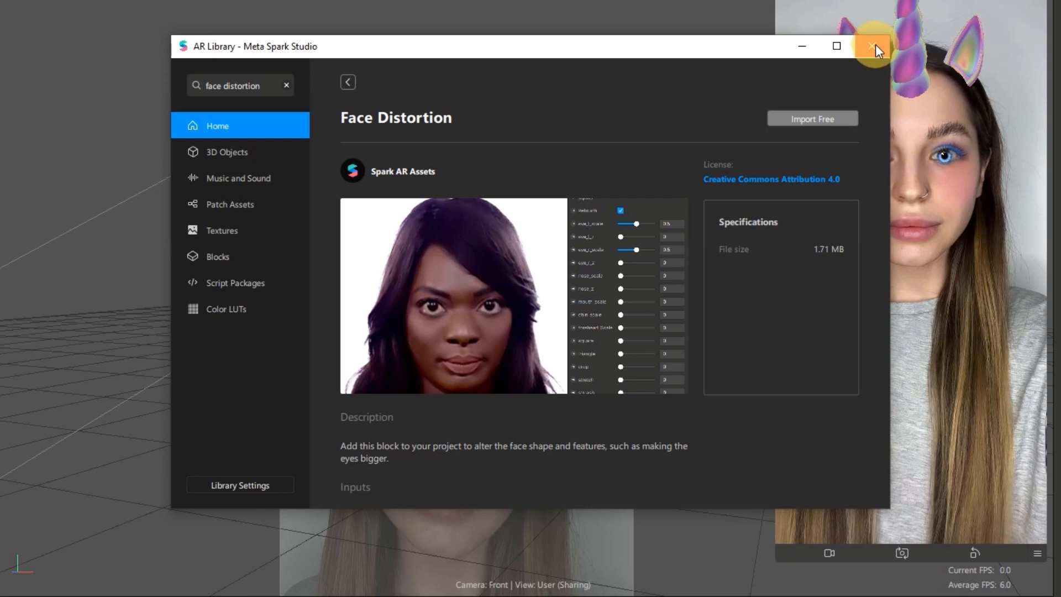
click(876, 45)
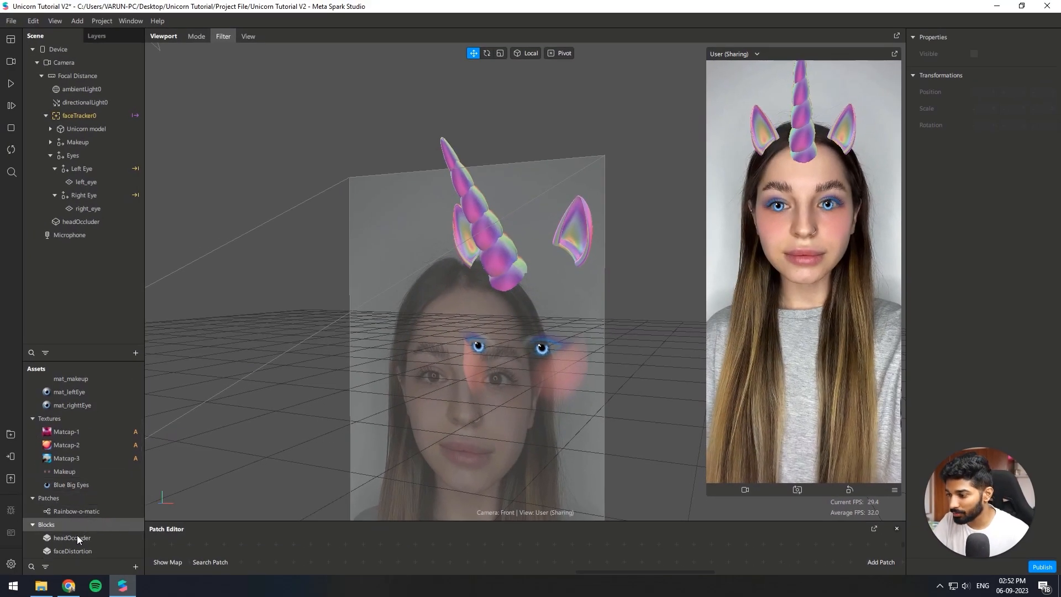
drag(72, 551, 108, 283)
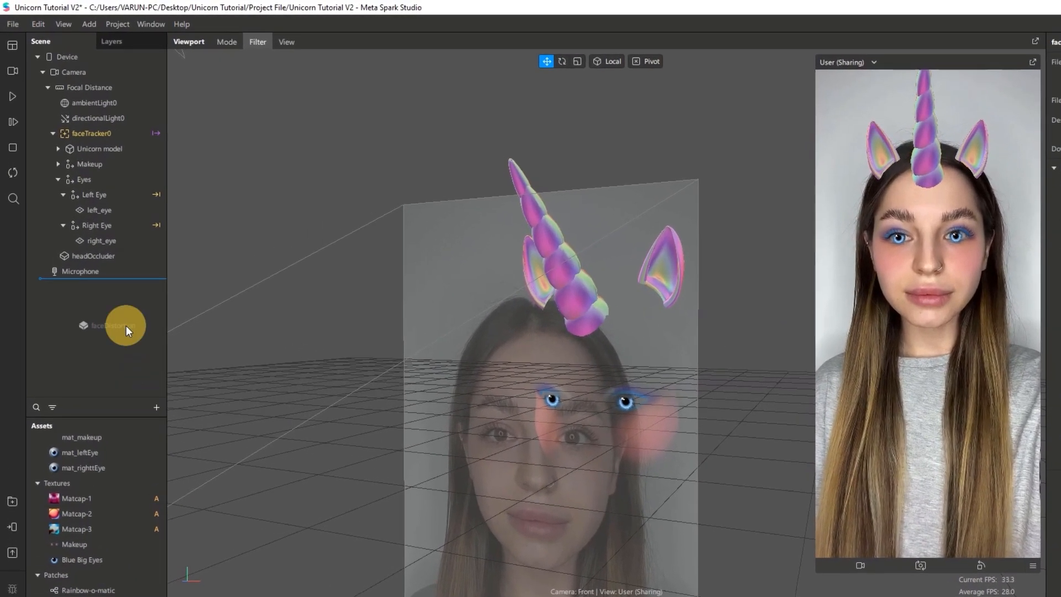
drag(126, 326, 127, 132)
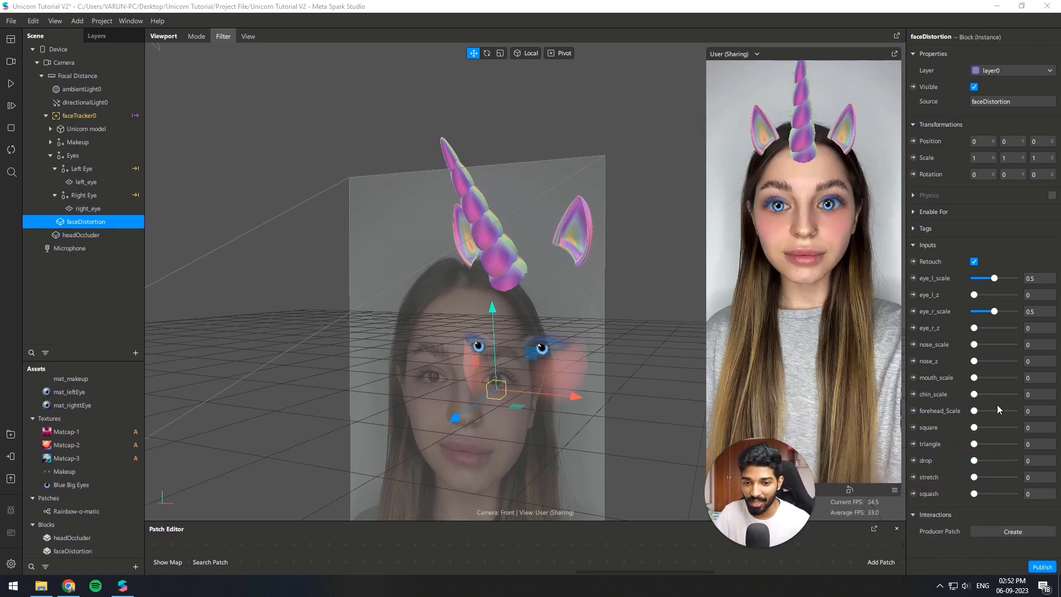
Try the faceDistortion block's left and right eye scales at 0, restore both to 0.5, and set nose_z to 1.
click(1037, 278)
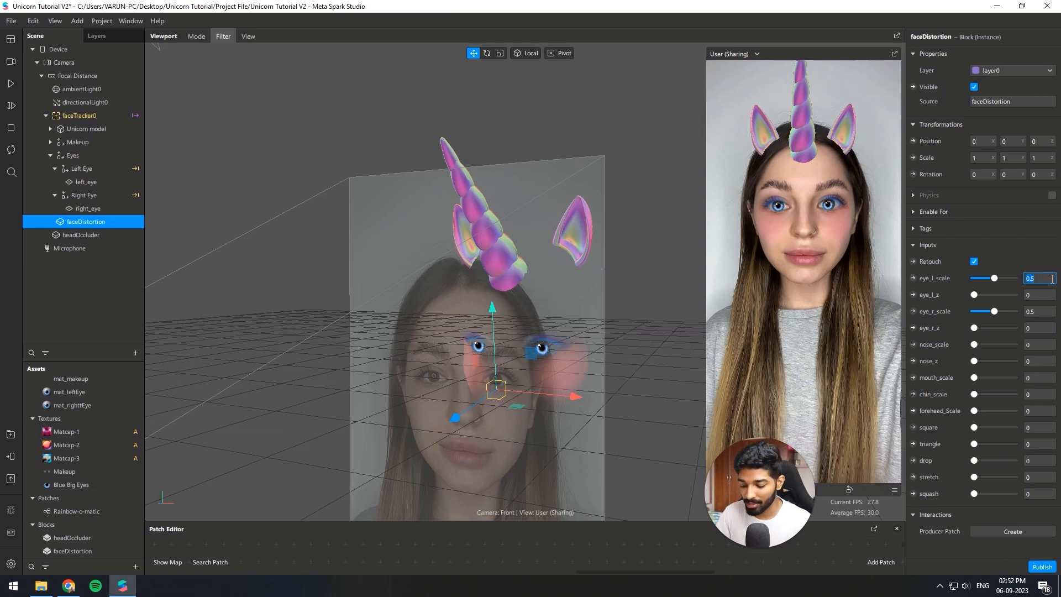
text(0)
click(1039, 311)
text(0)
key(Return)
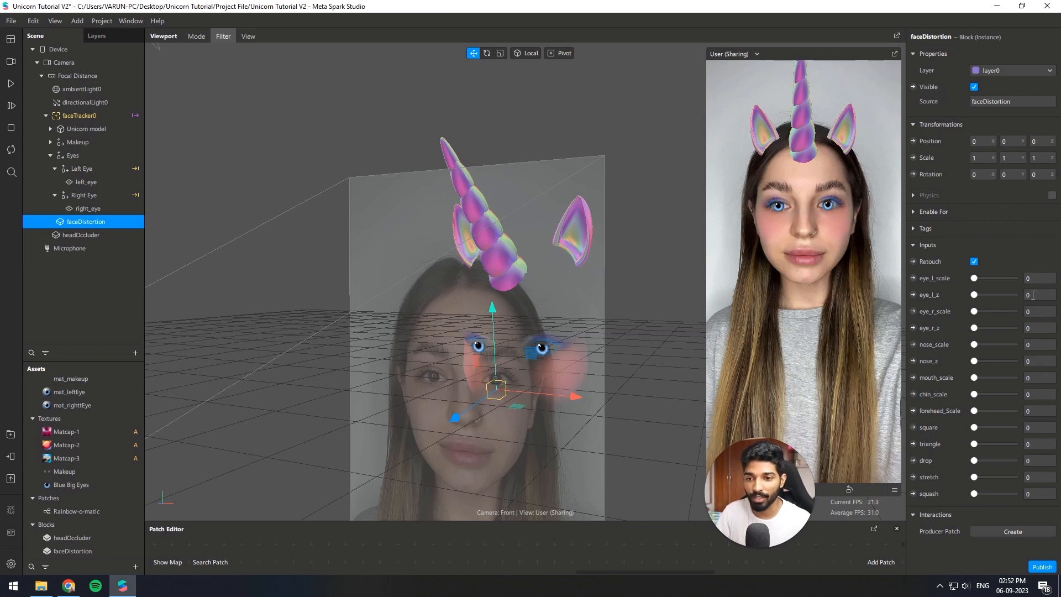
click(1032, 279)
text(0.5)
key(Return)
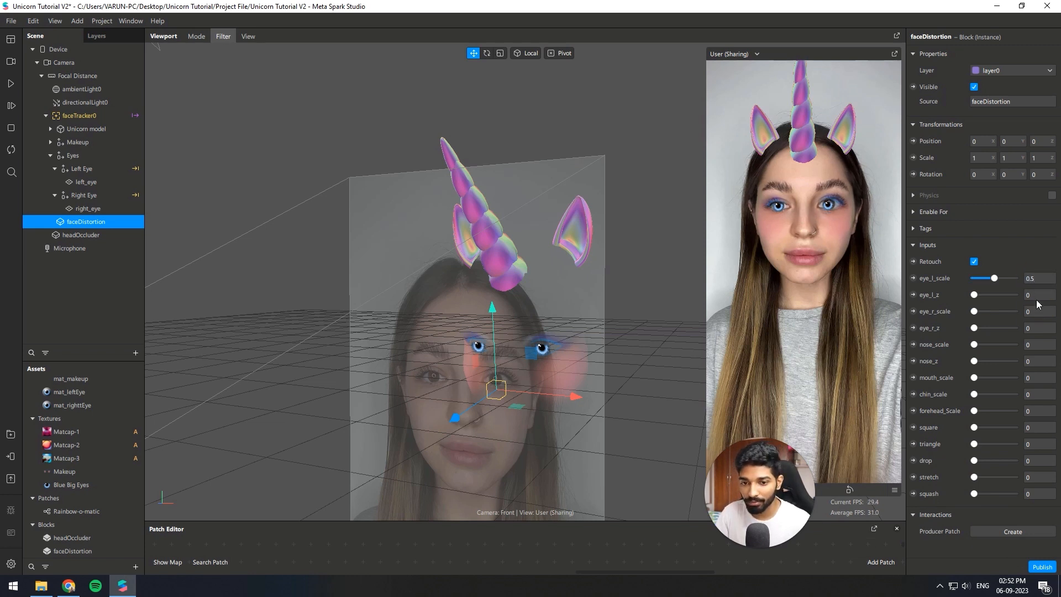
click(1034, 310)
text(0.5)
key(Return)
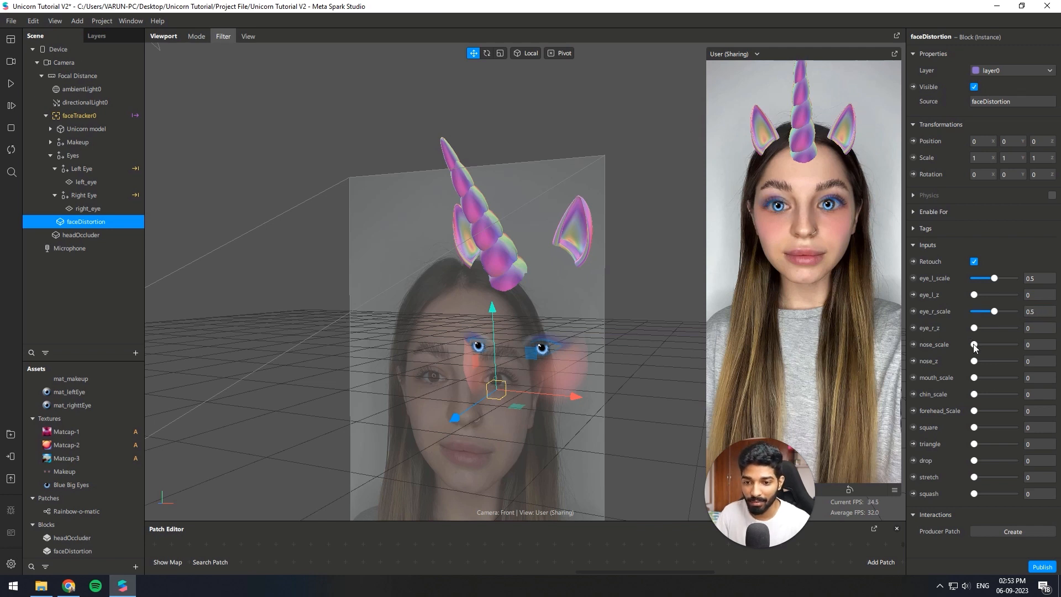
drag(974, 345, 1044, 363)
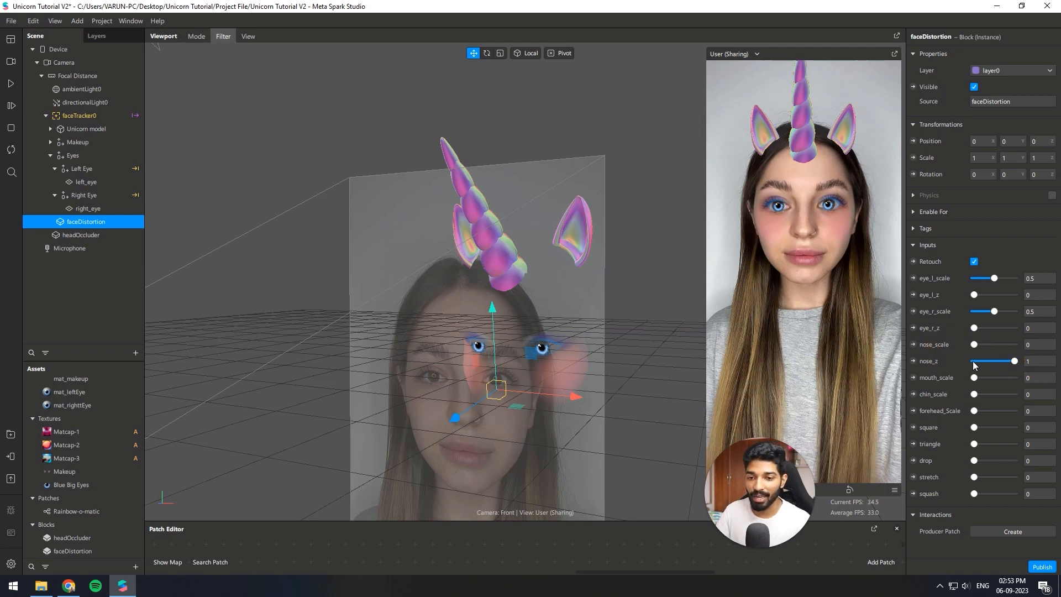
Turn off Use Depth Test and Write to Depth for mat_makeup, mat_leftEye and mat_righttEye together.
scroll(436, 376, up, 2)
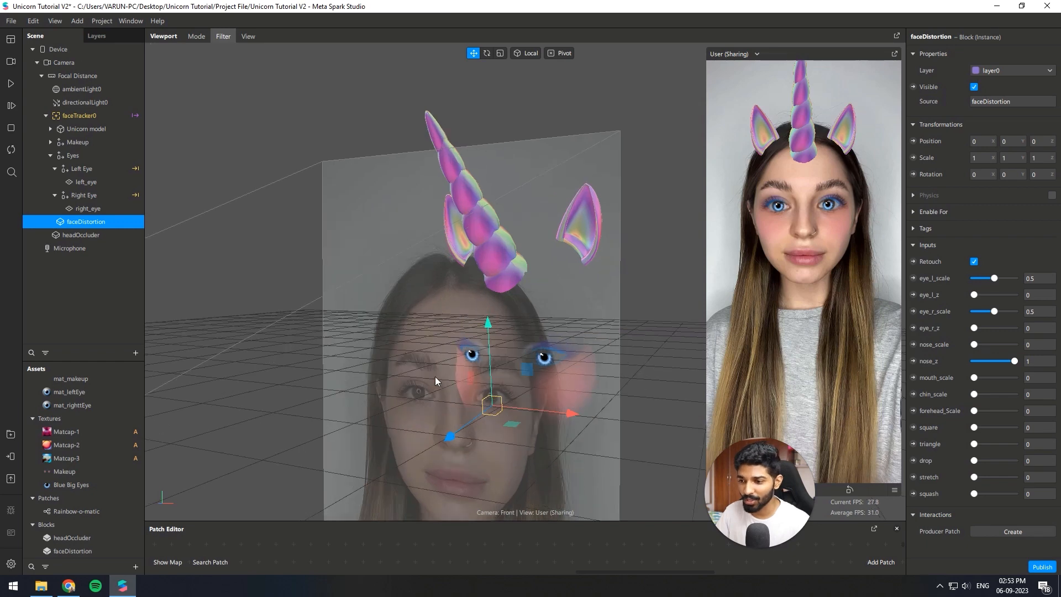
scroll(494, 352, up, 5)
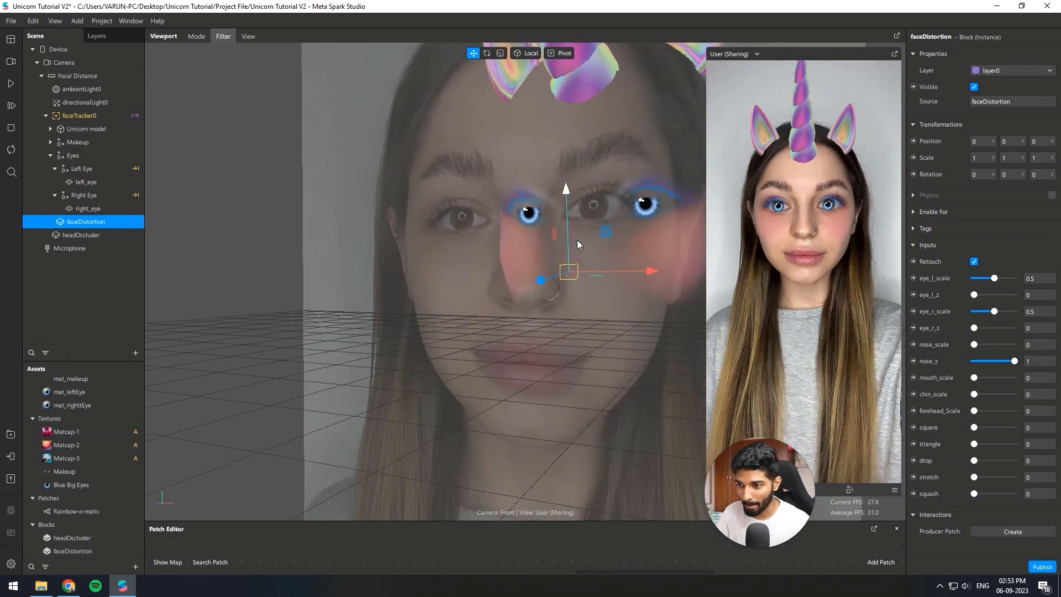
right_drag(482, 273, 581, 233)
scroll(630, 215, up, 1)
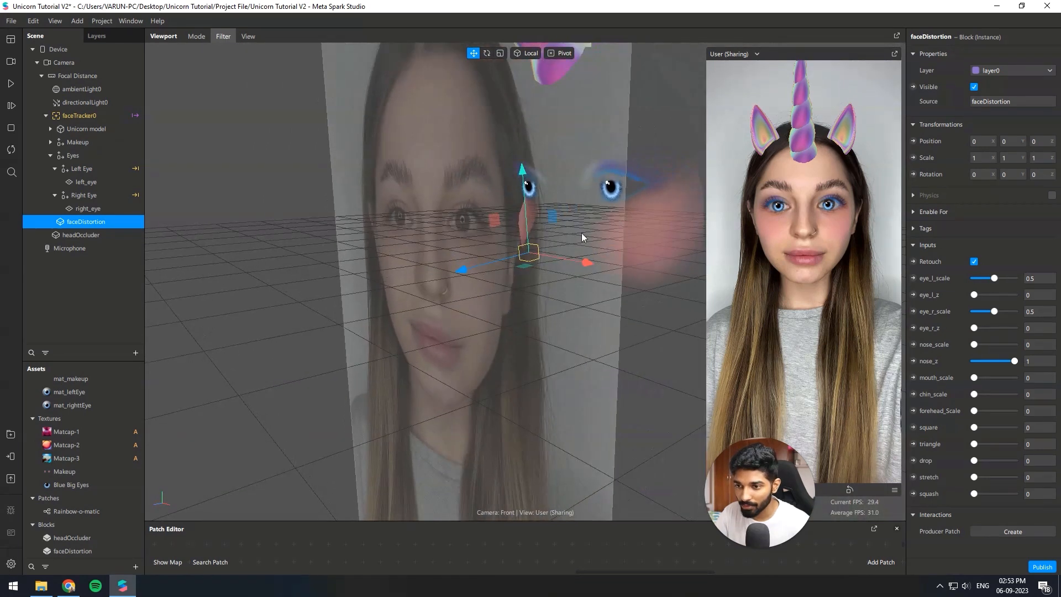
right_drag(641, 188, 651, 161)
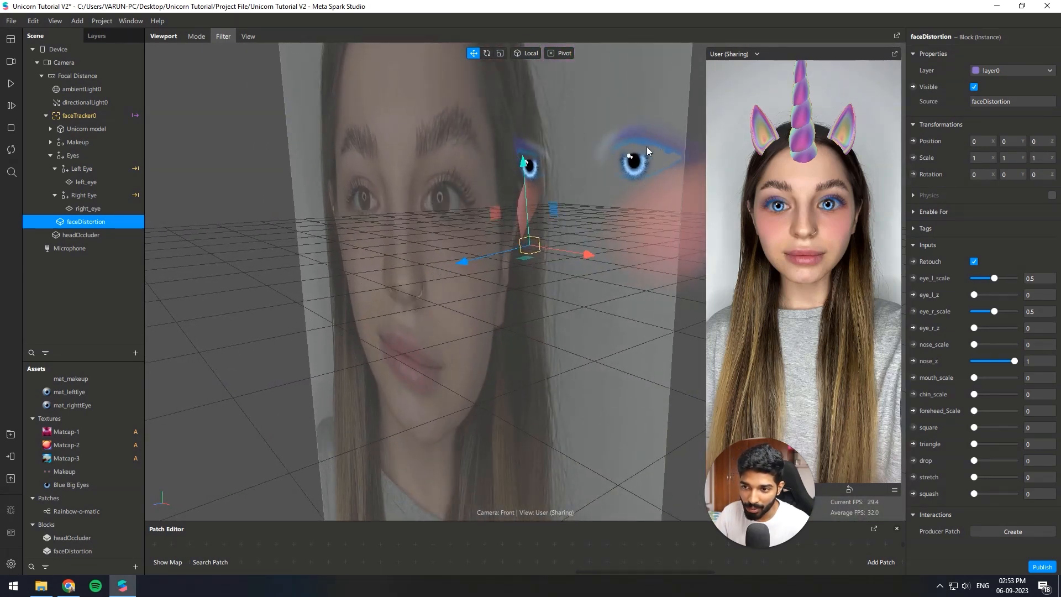
scroll(95, 427, up, 2)
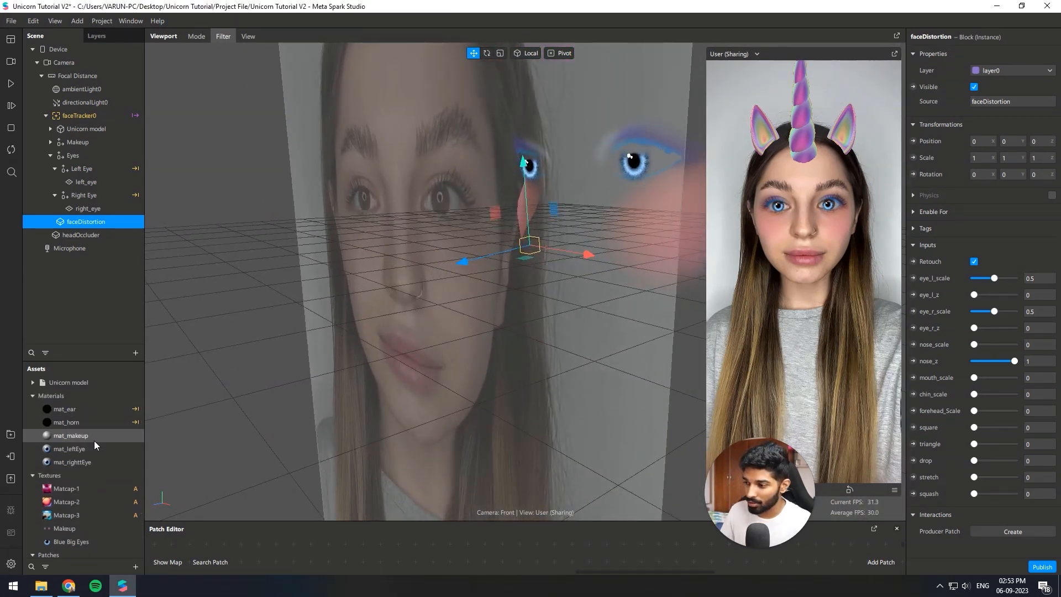
click(93, 437)
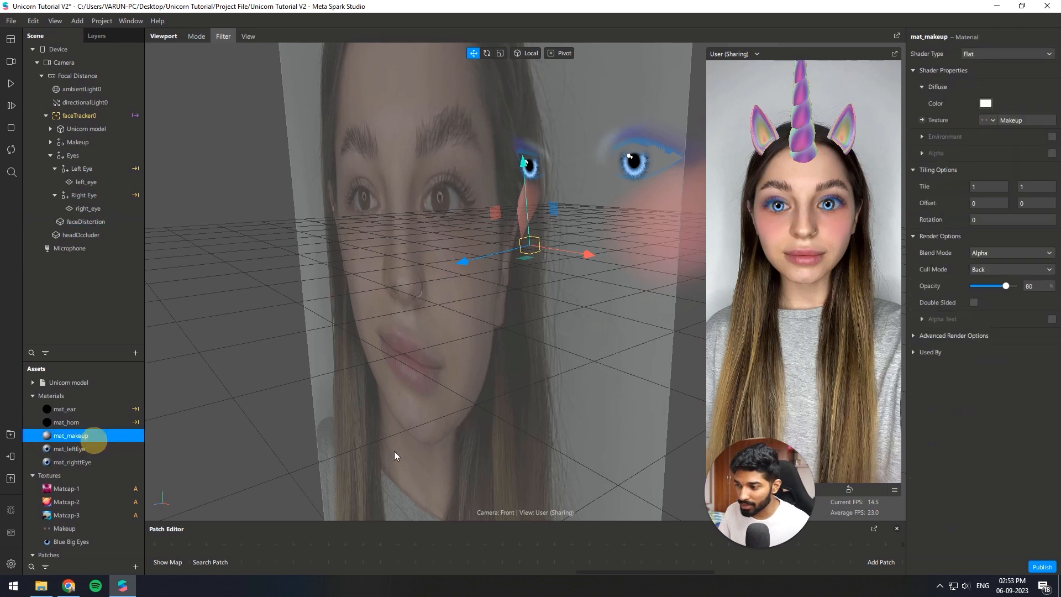
shift+click(116, 459)
click(913, 336)
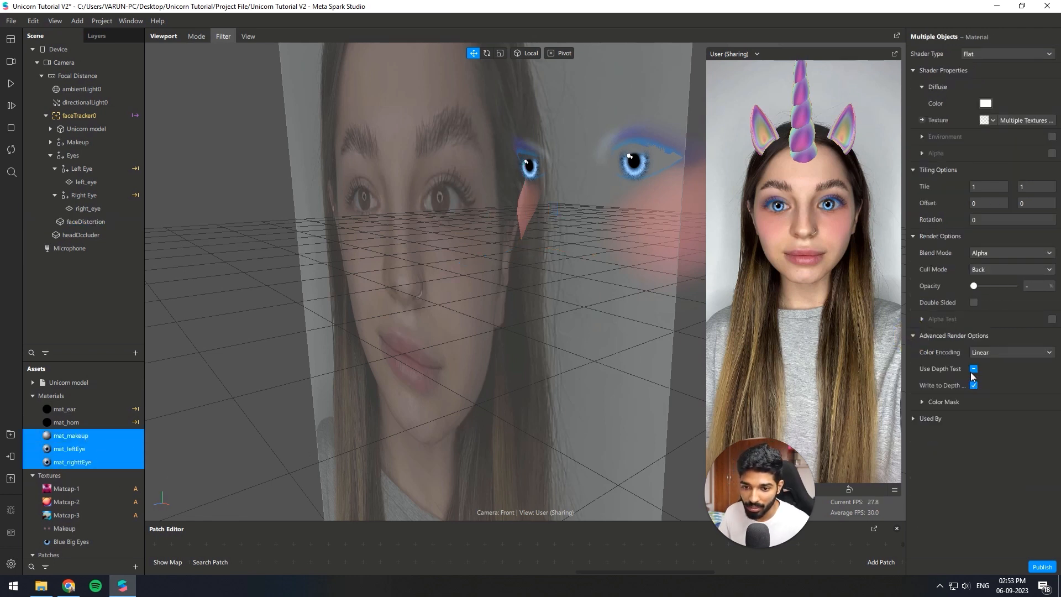
click(973, 369)
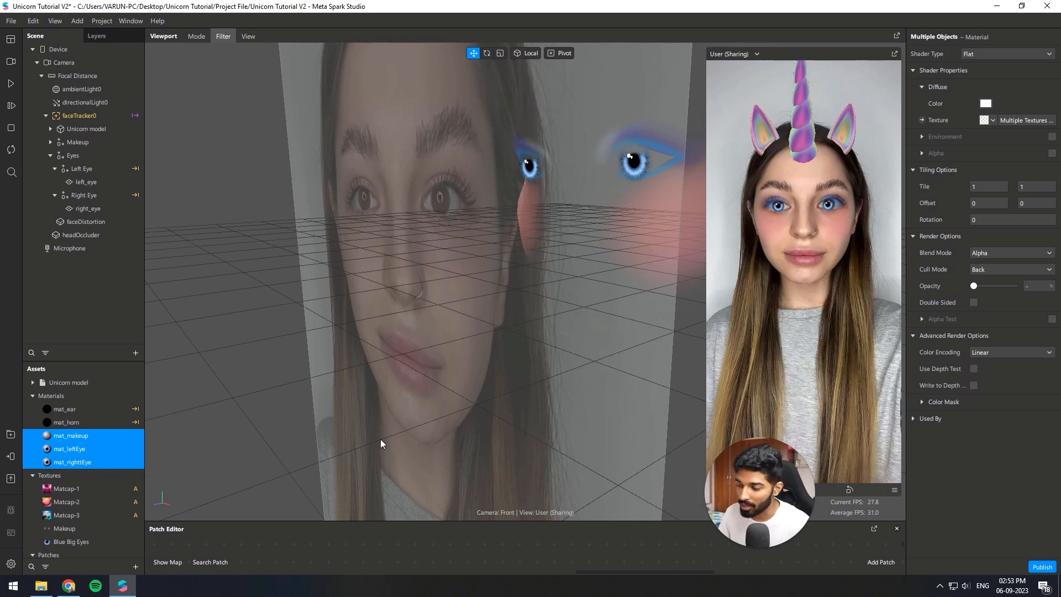
Turn Write to Depth back on for the selected makeup and eye materials.
alt+drag(487, 341, 576, 347)
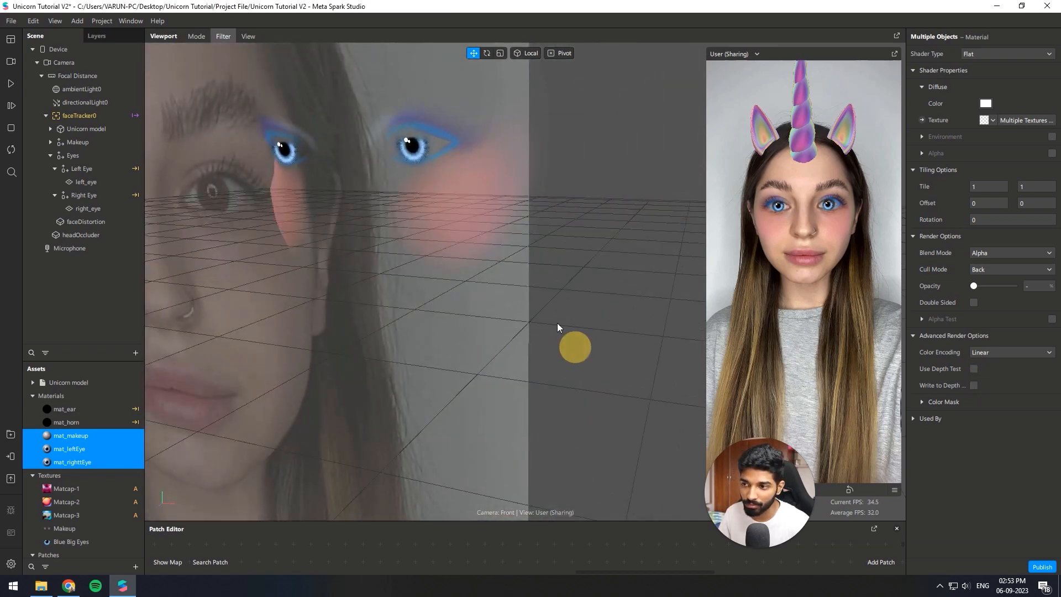
click(973, 385)
click(973, 385)
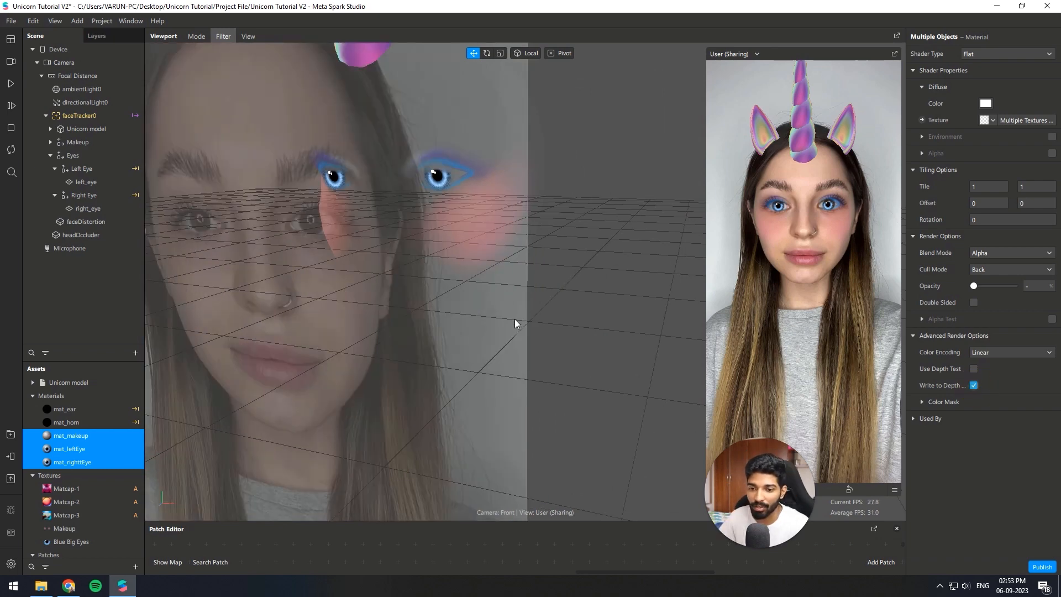
Set the left_eye plane's X position to 0.001 and copy the same value to its Y position.
alt+drag(515, 319, 472, 307)
scroll(549, 304, up, 4)
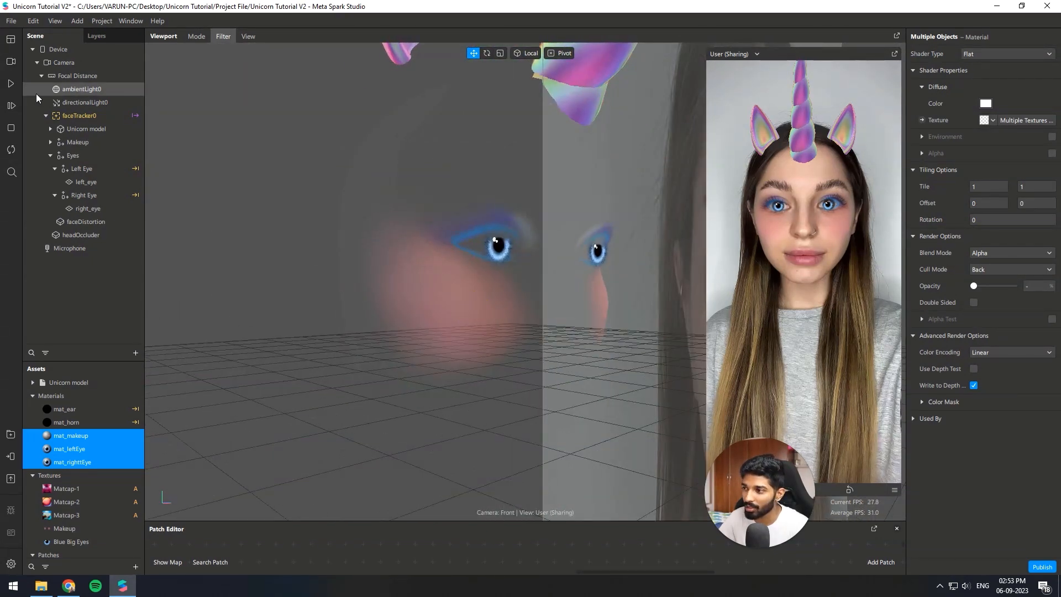
click(88, 182)
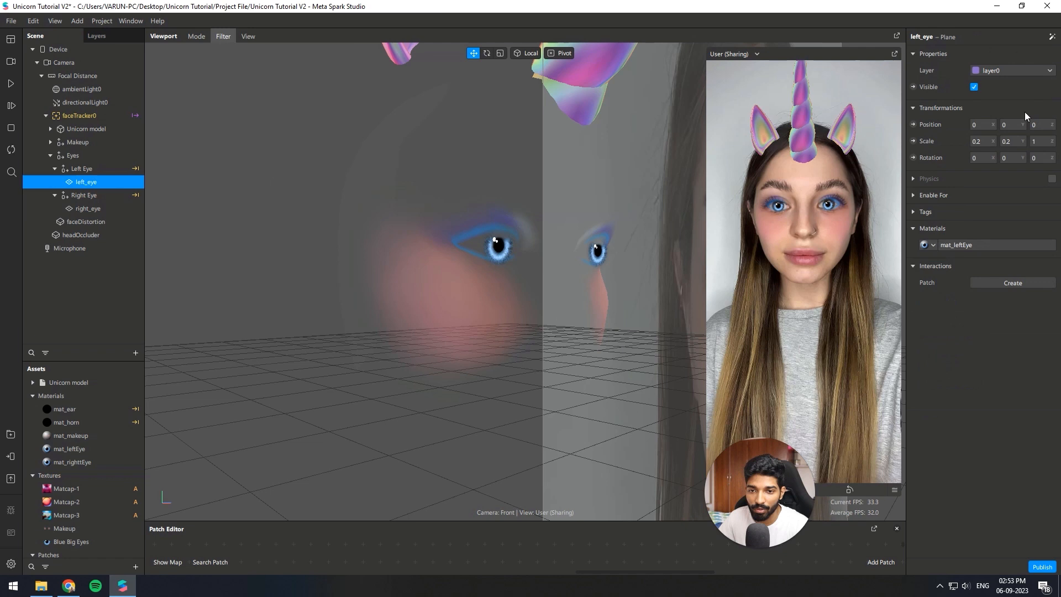
click(982, 123)
text(.00)
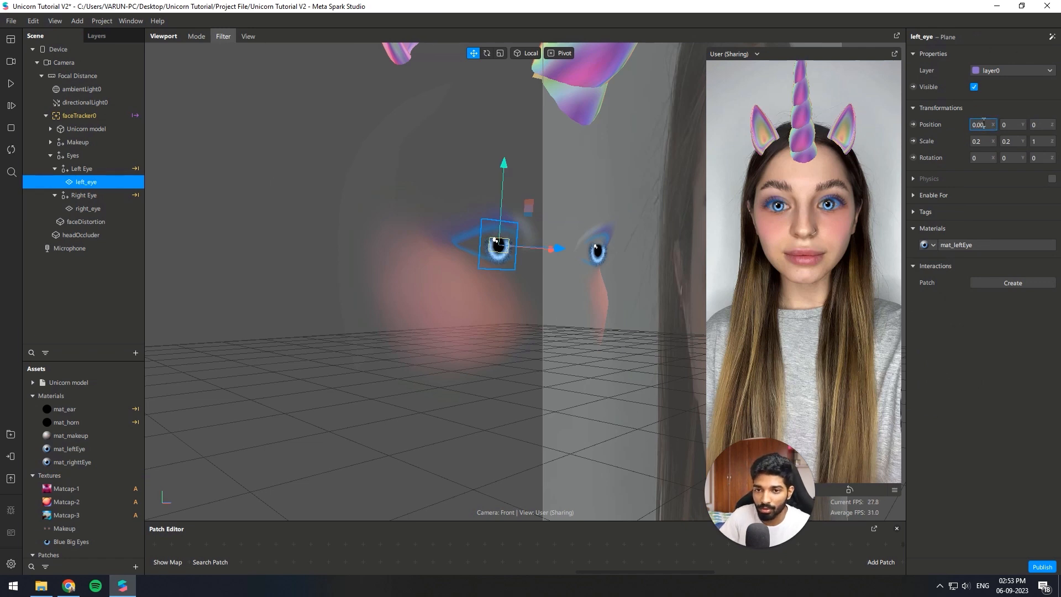
text(0)
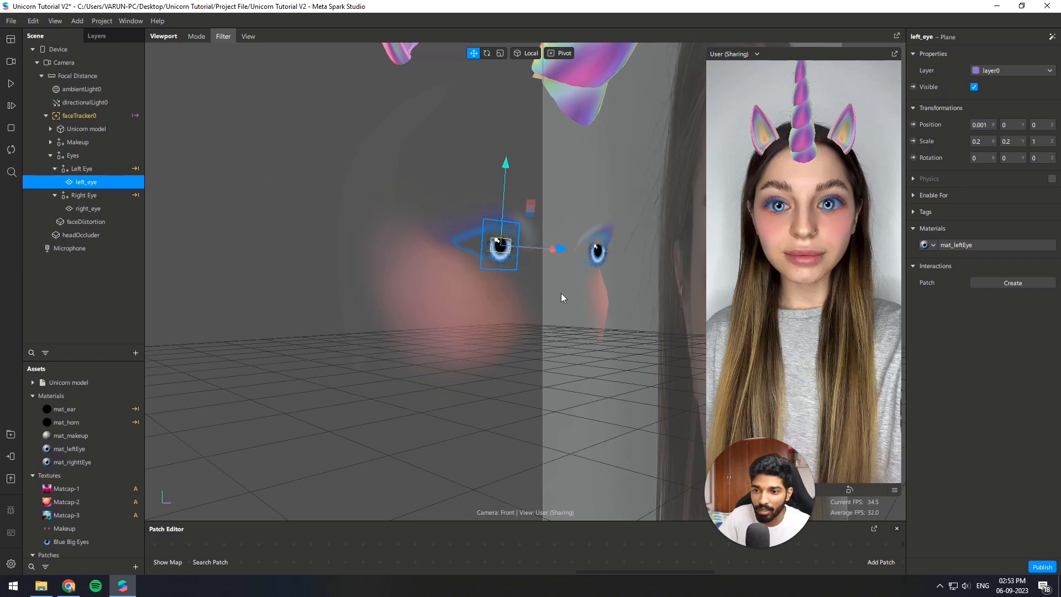
alt+drag(561, 293, 479, 297)
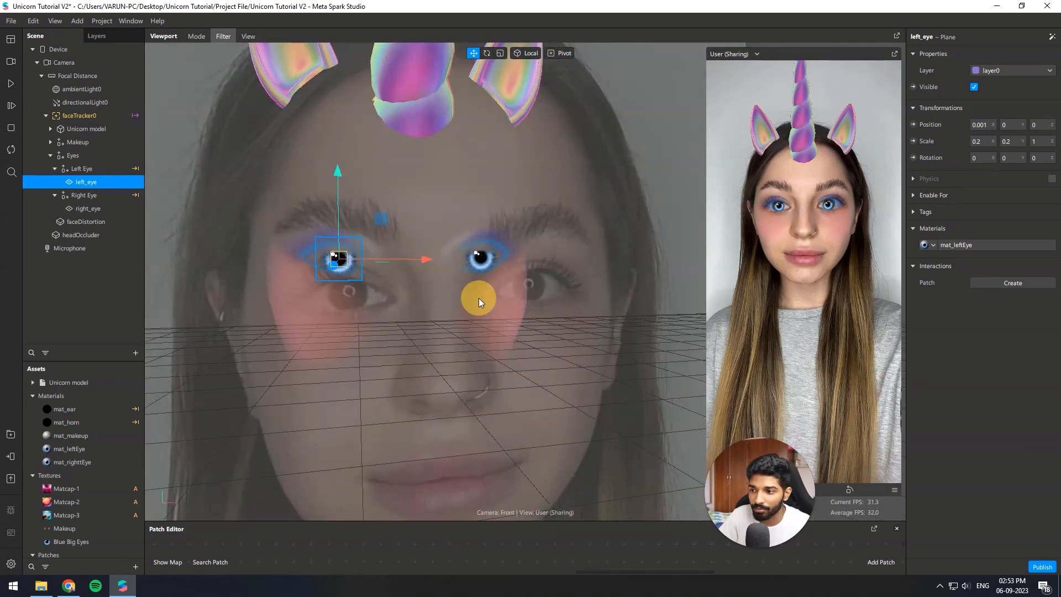
click(986, 127)
key(ctrl+c)
click(1016, 125)
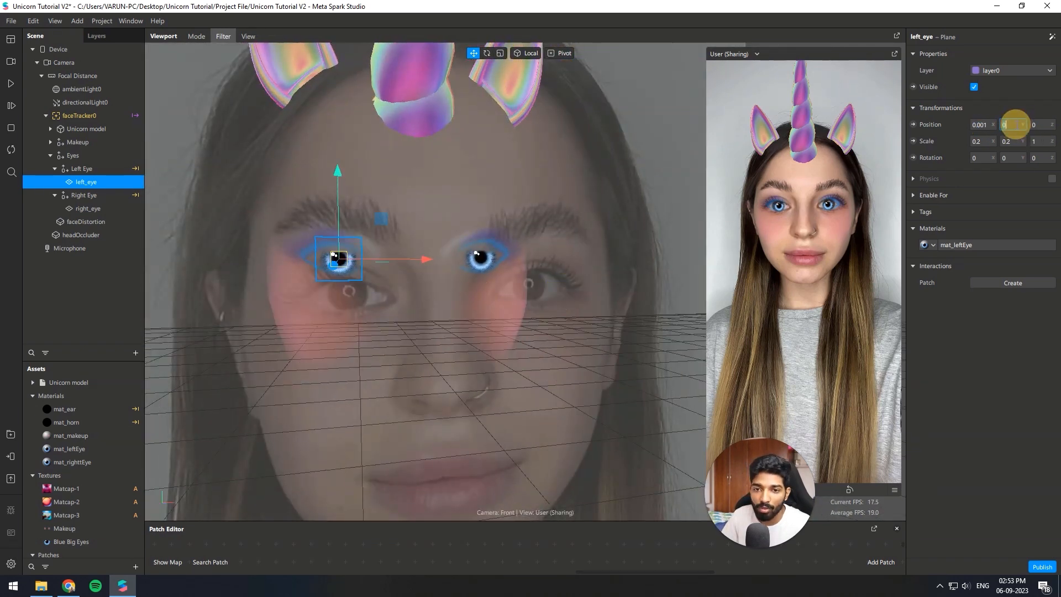
key(ctrl+v)
key(Return)
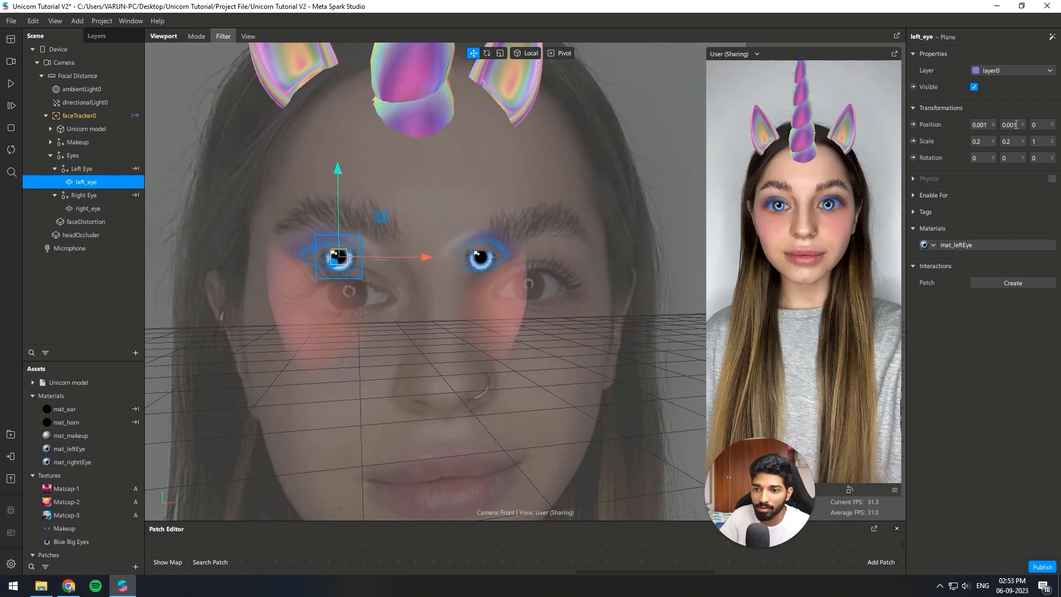
Set the left_eye plane's X position to -0.001, and refine it to -0.0005.
click(989, 125)
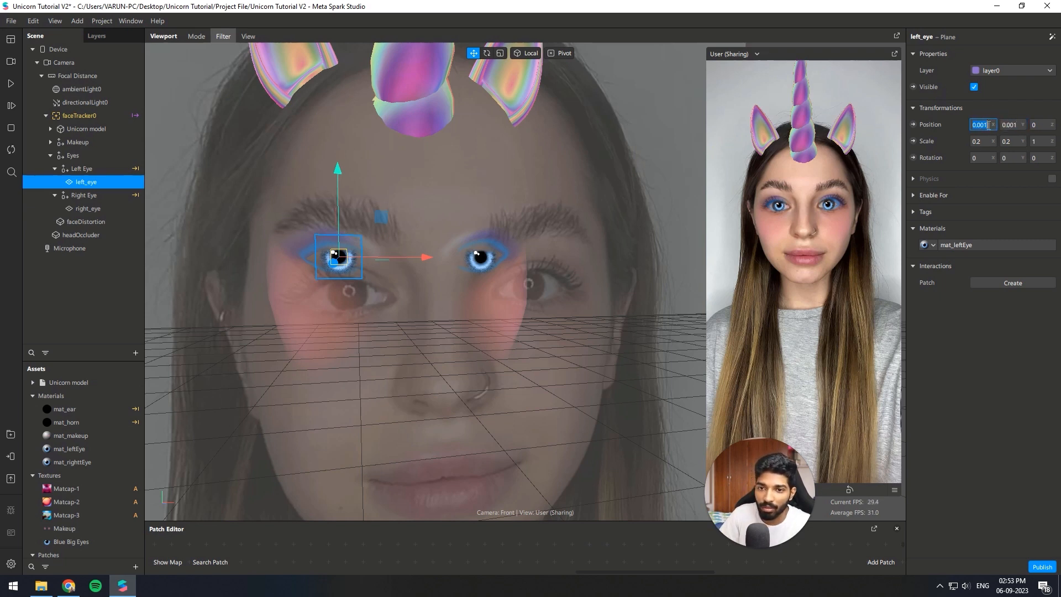
click(989, 126)
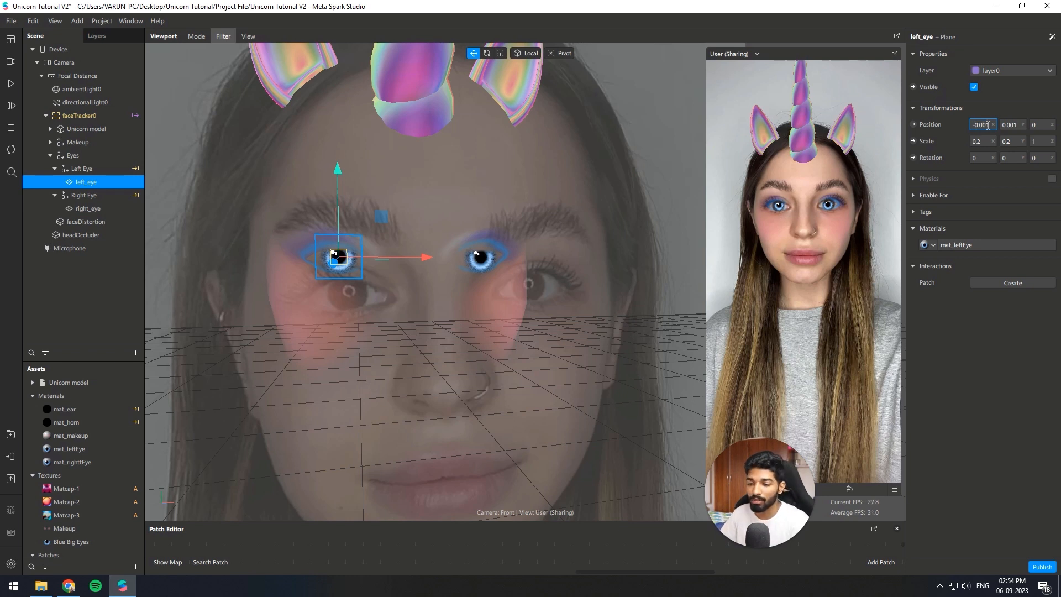
key(Return)
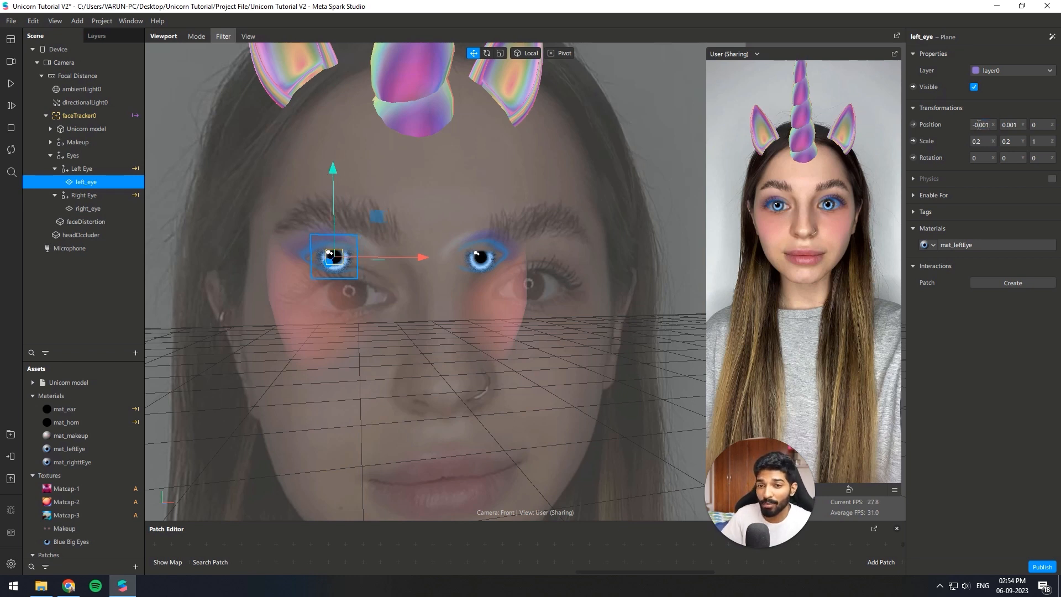
click(978, 126)
text(05)
key(Return)
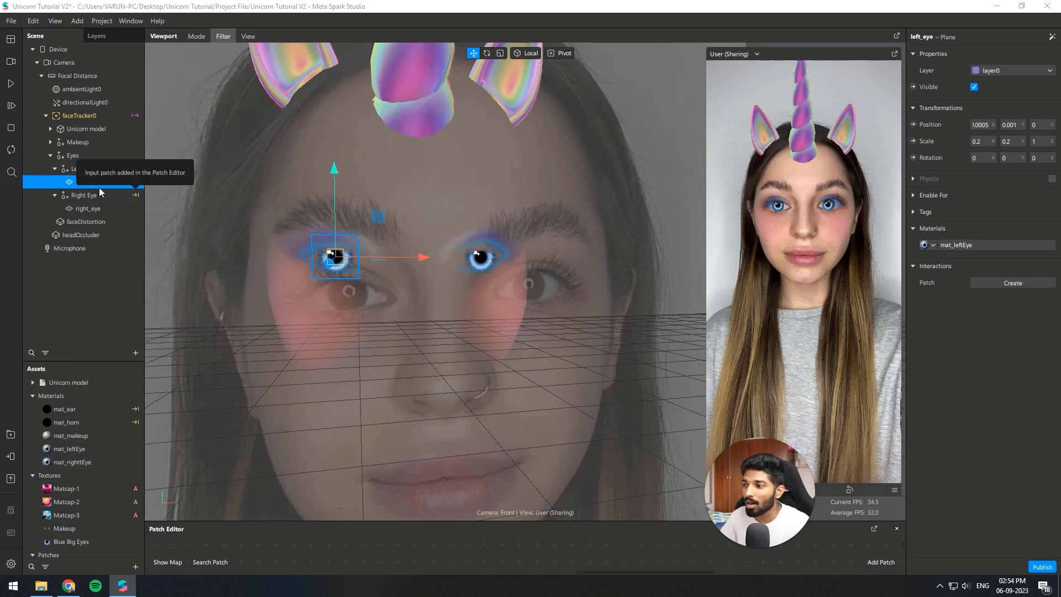
Set the right_eye plane's X position to 0.0005.
click(88, 209)
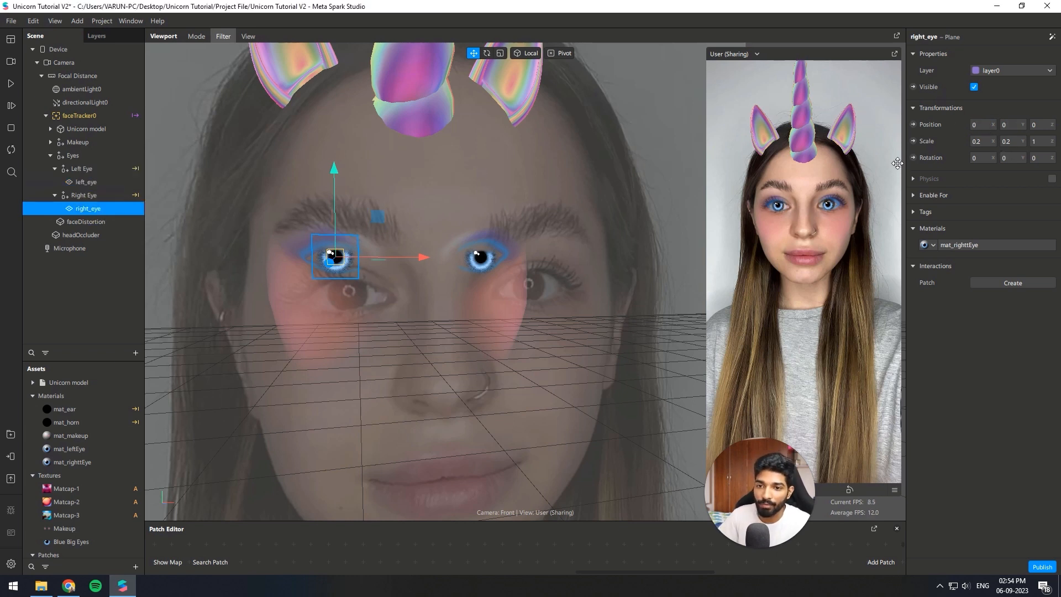
click(982, 124)
text(0.000)
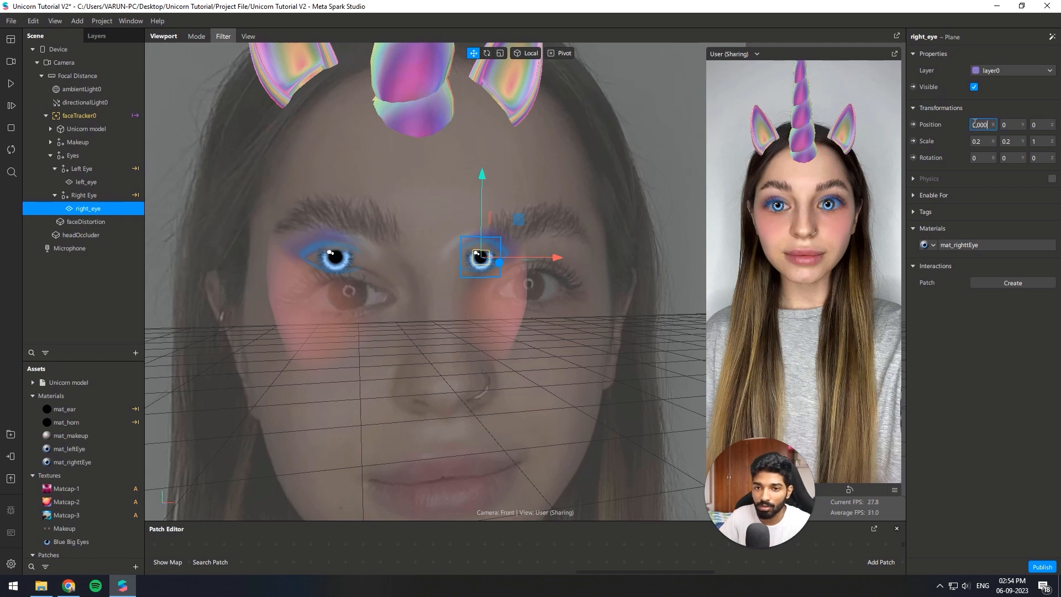
text(5)
key(Return)
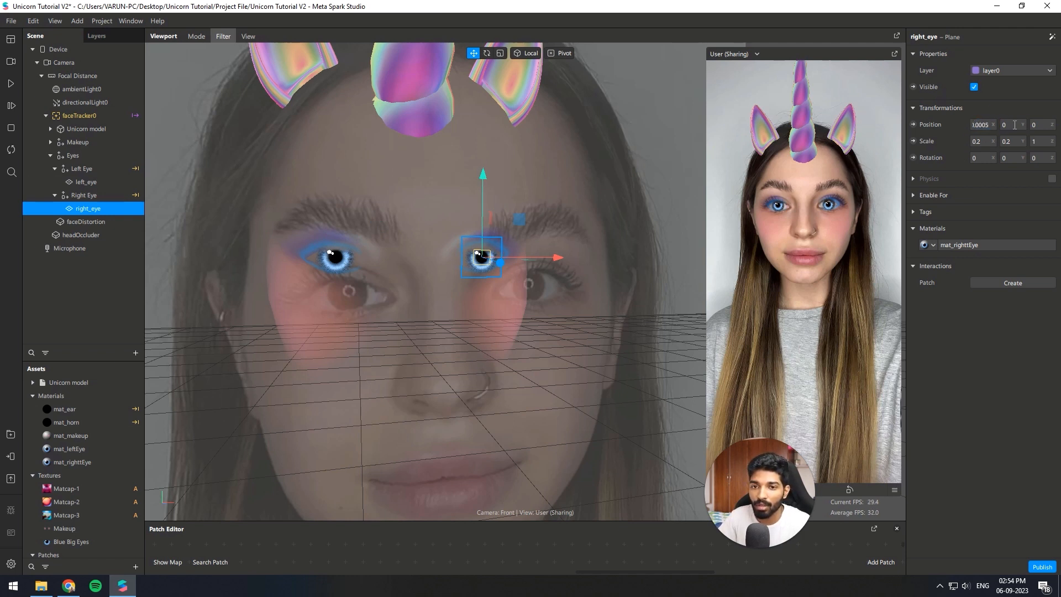
Set the right_eye plane's Y position to 0.001 and check its alignment with the eye opening up close.
click(1014, 125)
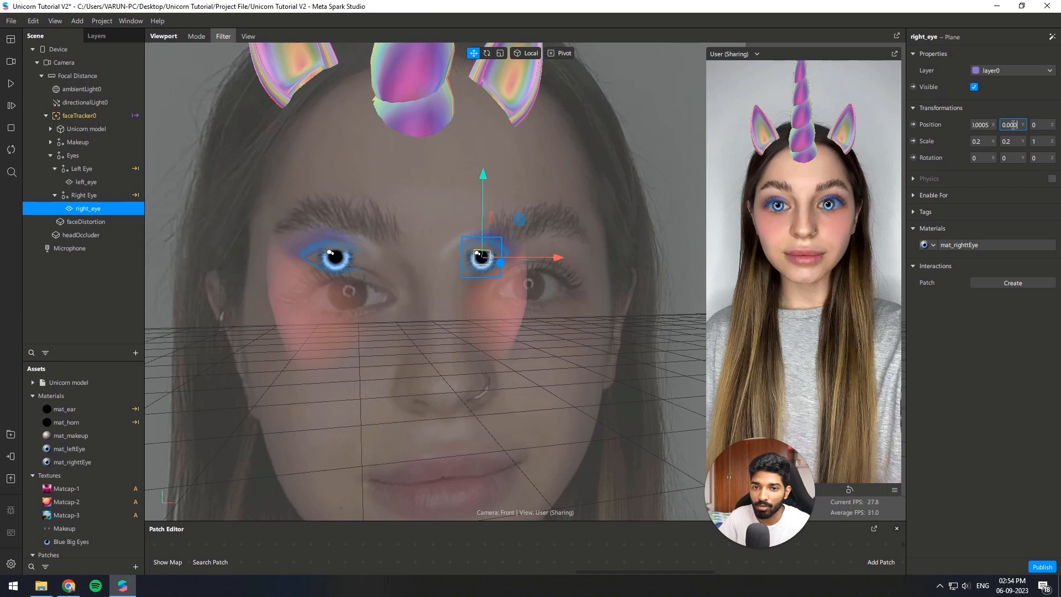
text(0.0001)
key(Return)
click(1014, 125)
key(Return)
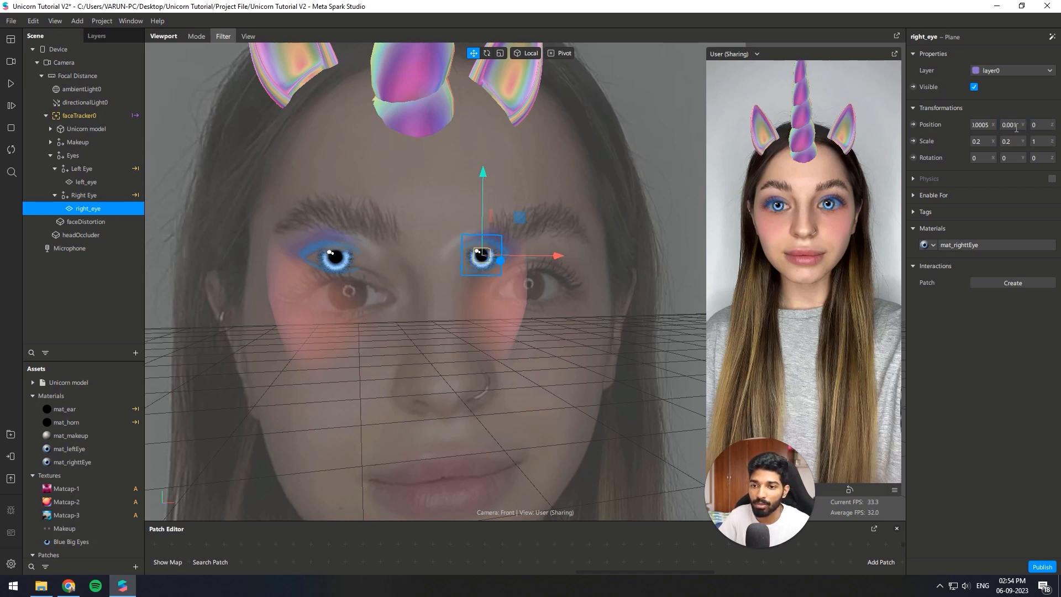
scroll(512, 302, up, 5)
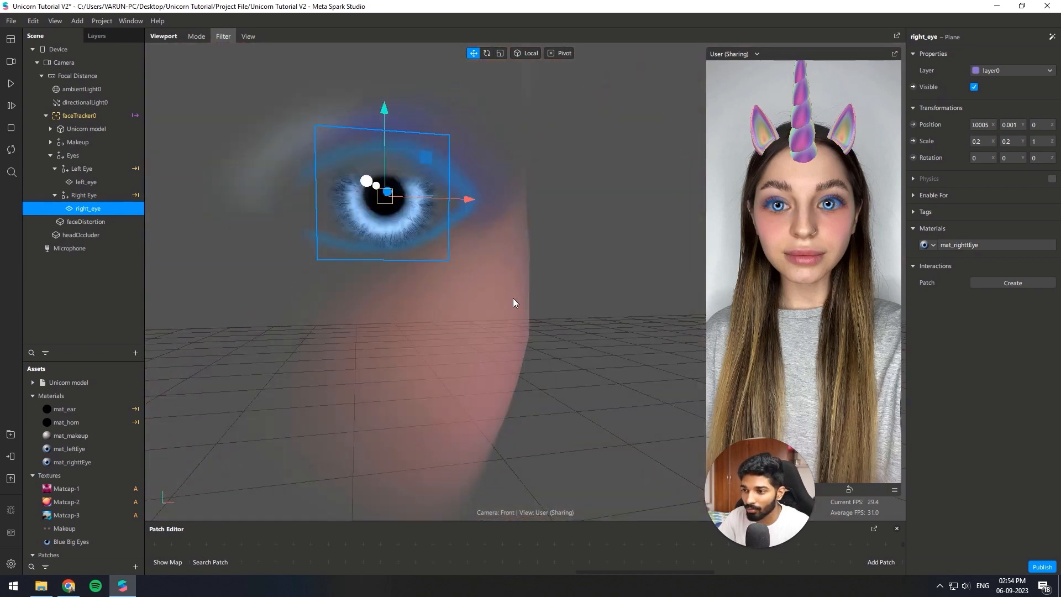
scroll(513, 302, down, 5)
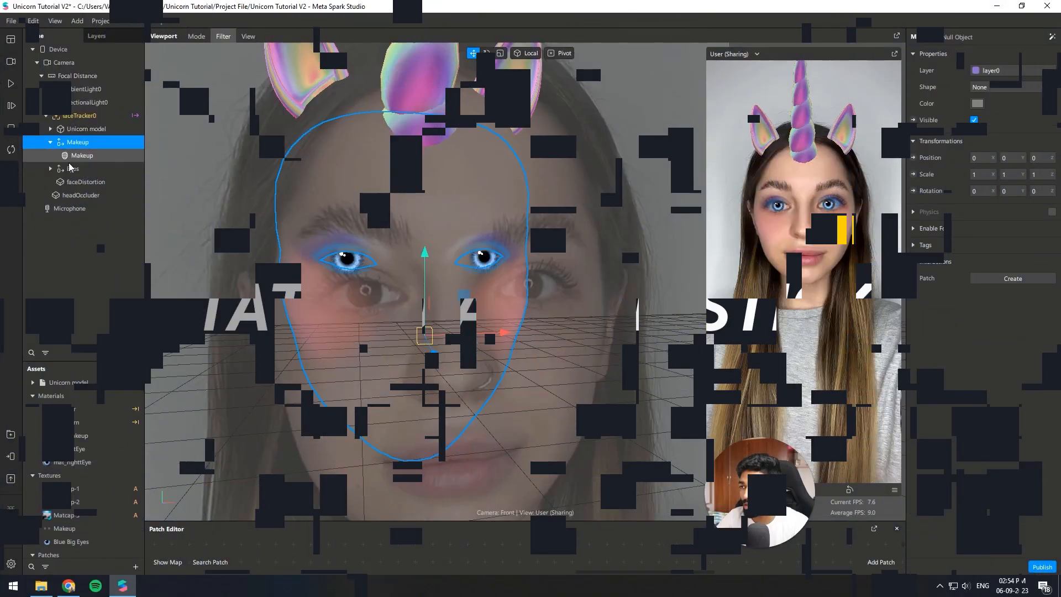
Duplicate the Makeup face mesh and rename the copy Tattoo.
click(81, 156)
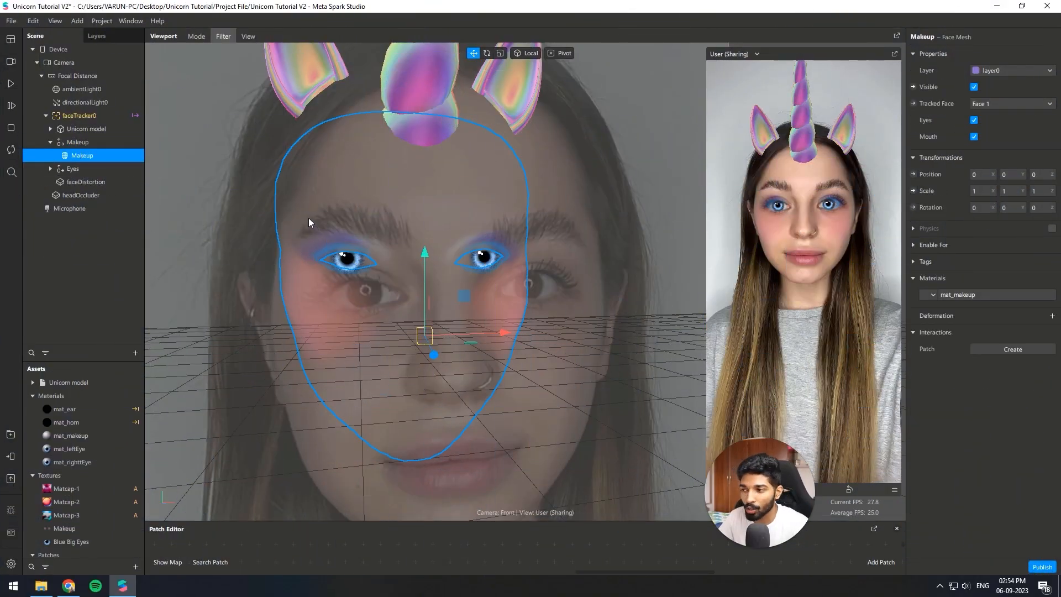
key(ctrl+d)
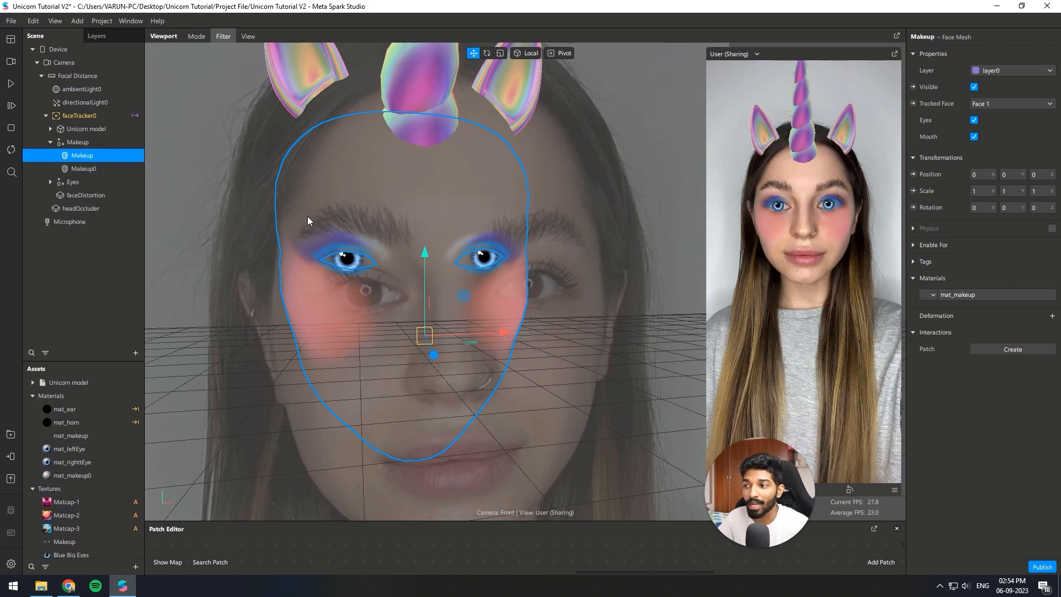
click(130, 170)
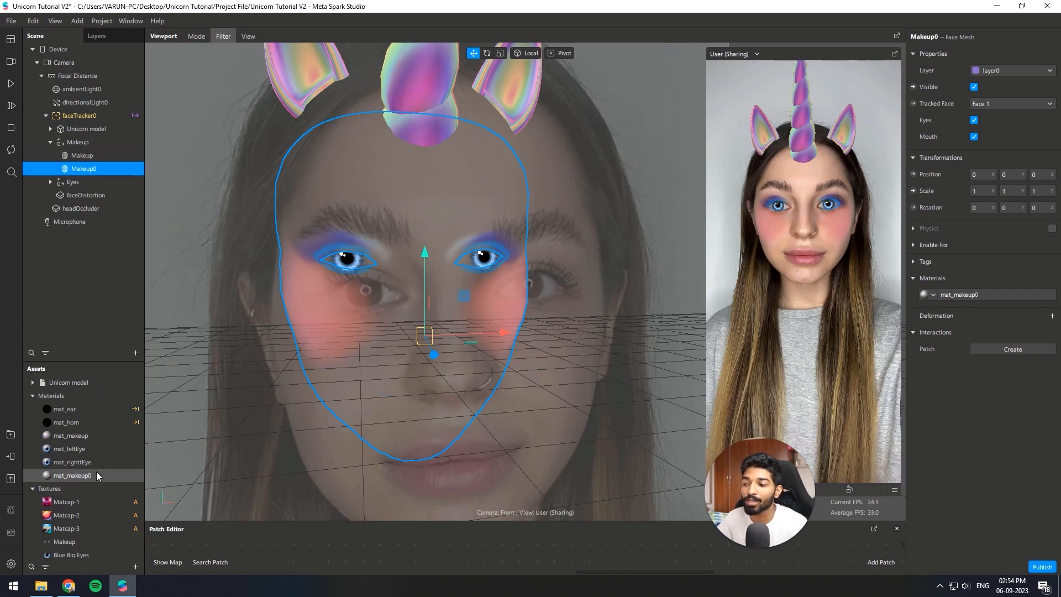
double_click(102, 170)
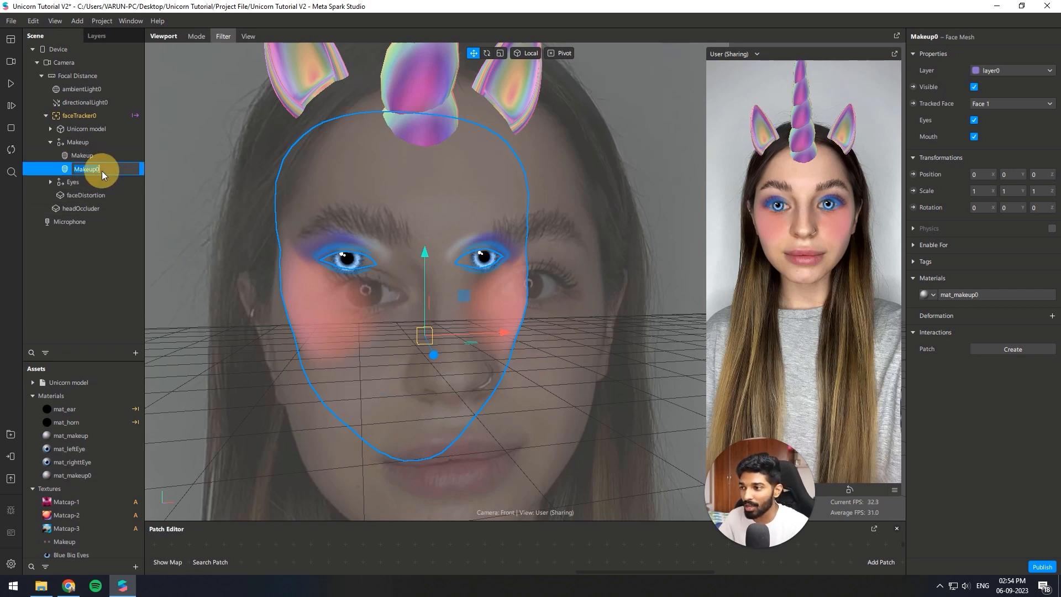
text(Tattoo)
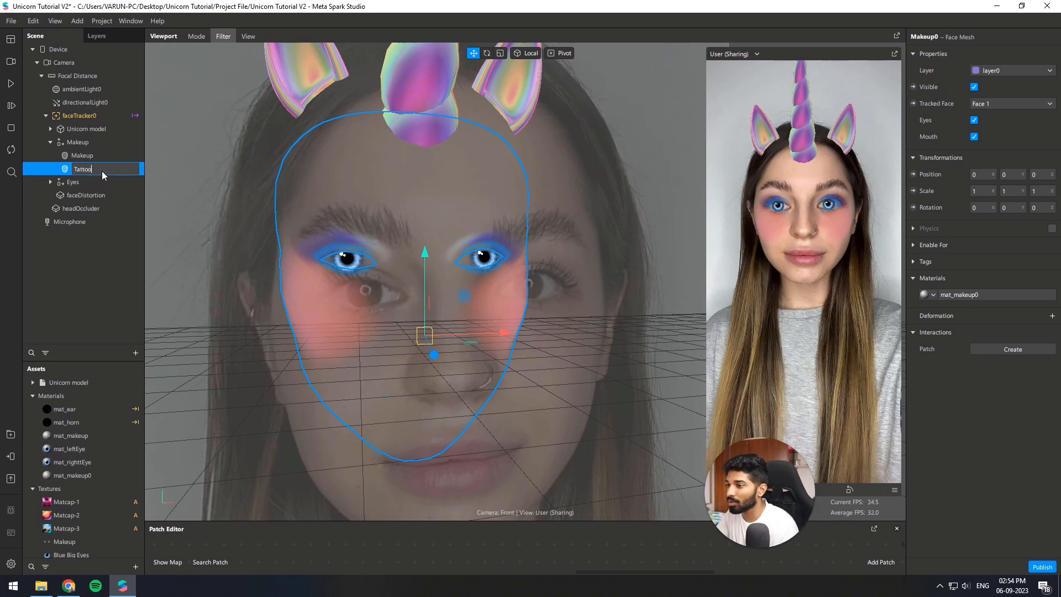
key(Return)
Rename the duplicated material mat_makeup0 as mat_tattoo and import Heart Tattoo.png as its diffuse texture.
click(72, 475)
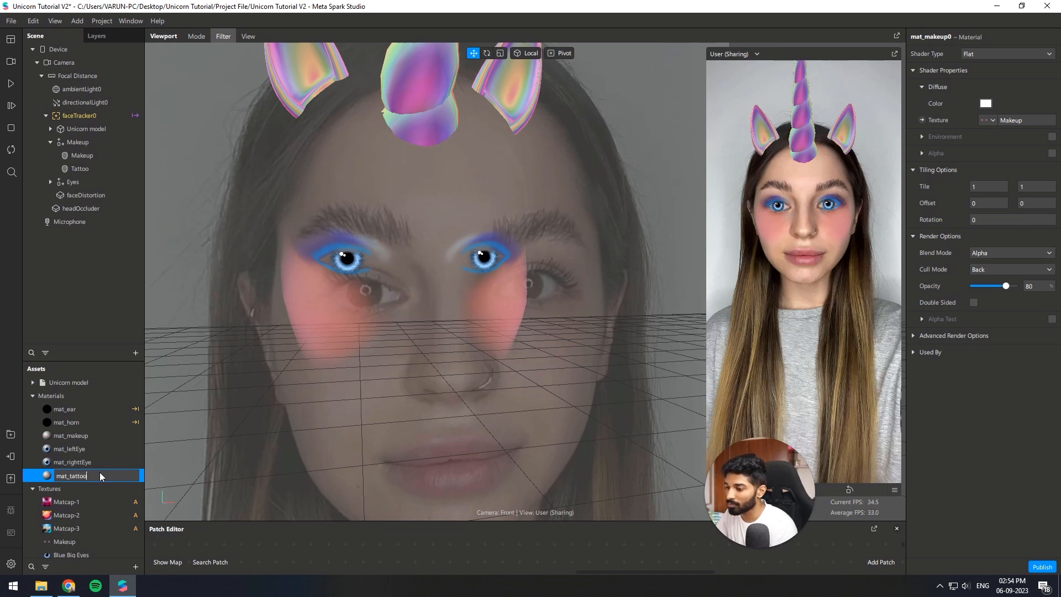
text(oo)
key(Return)
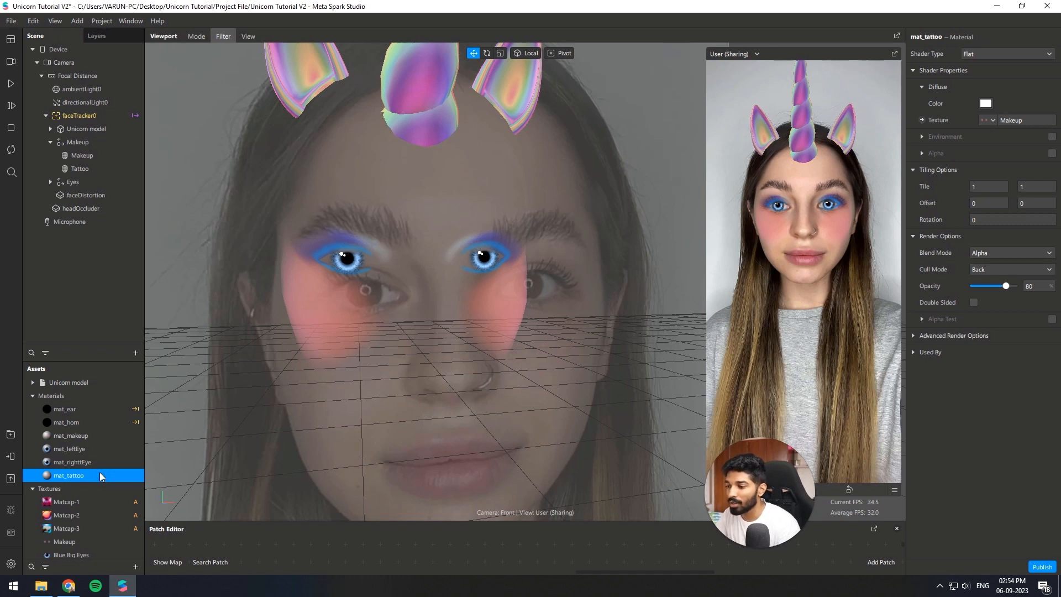
click(989, 120)
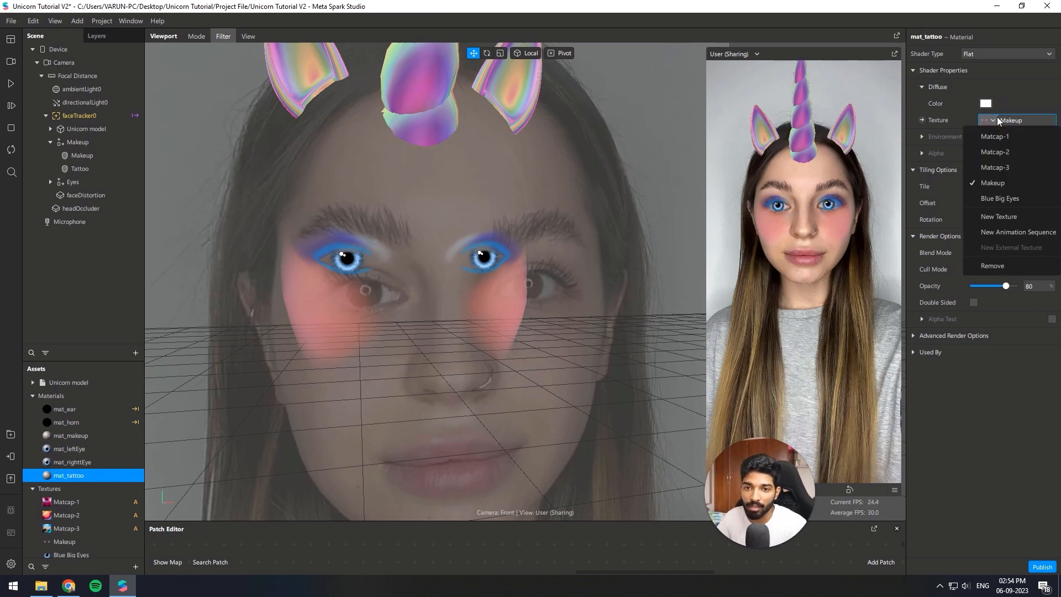
click(1005, 217)
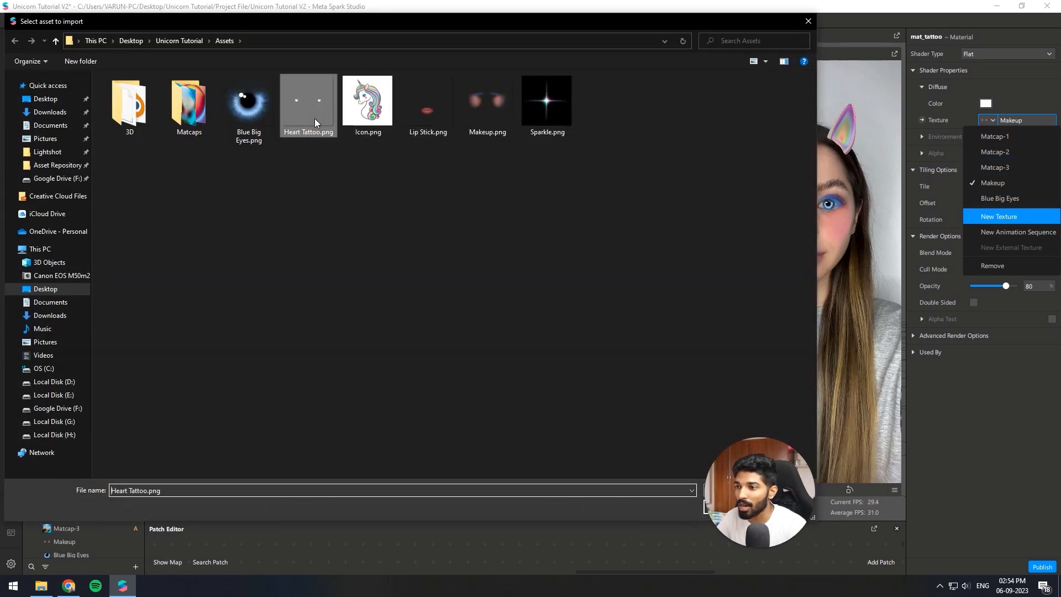
double_click(313, 118)
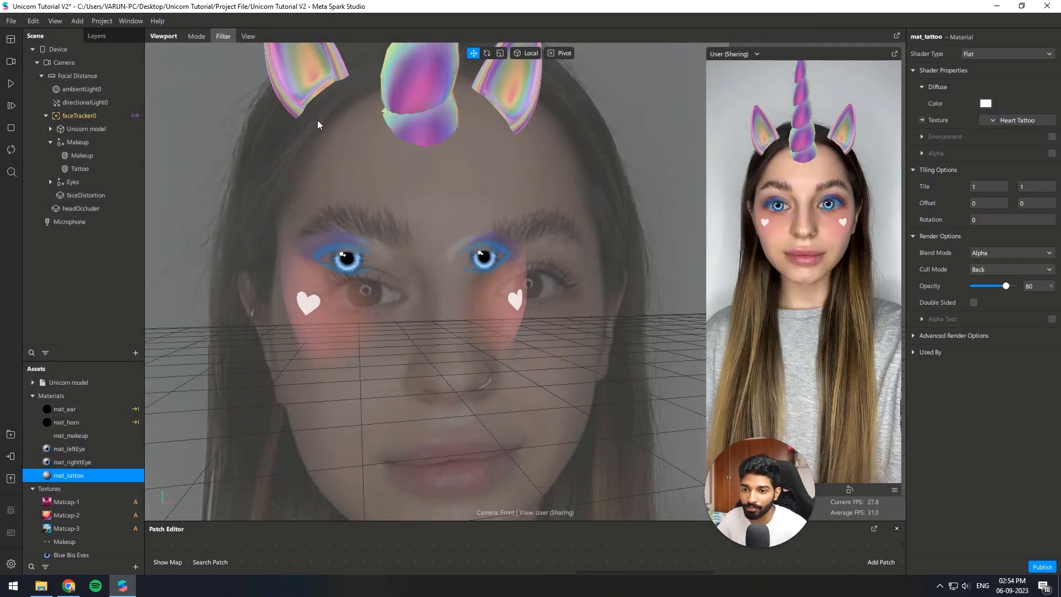
Set mat_tattoo's diffuse color to pink #ff55ff and its blend mode to Add.
click(985, 103)
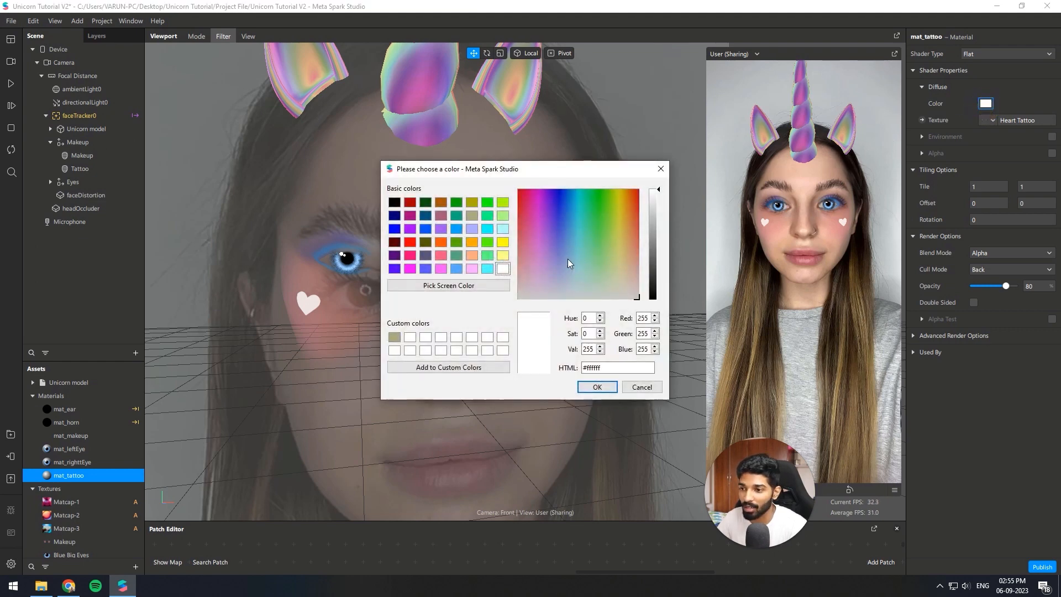
click(471, 269)
click(439, 271)
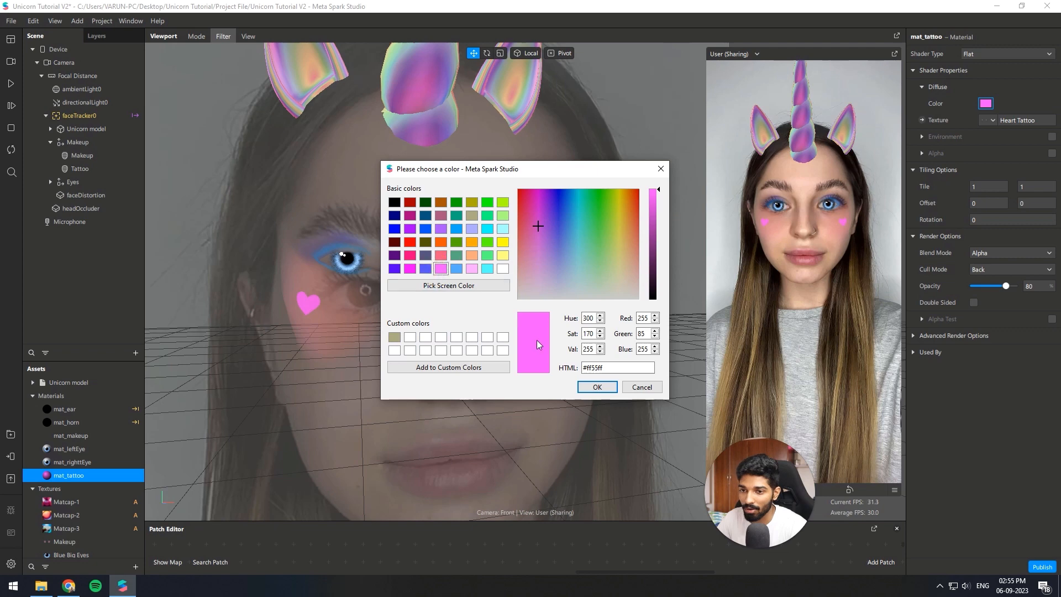
click(597, 387)
click(1003, 253)
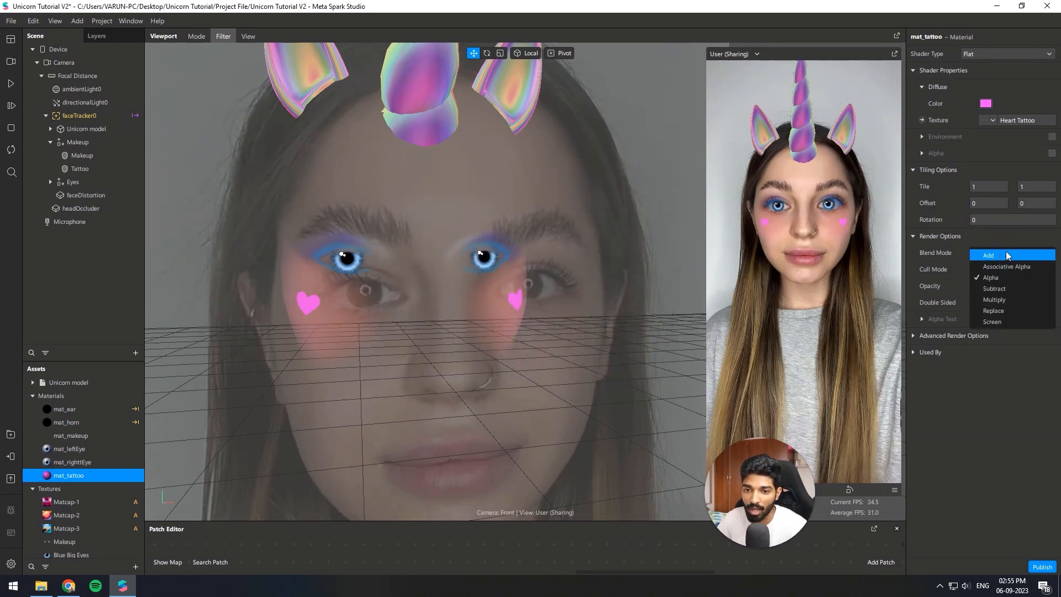
click(1006, 253)
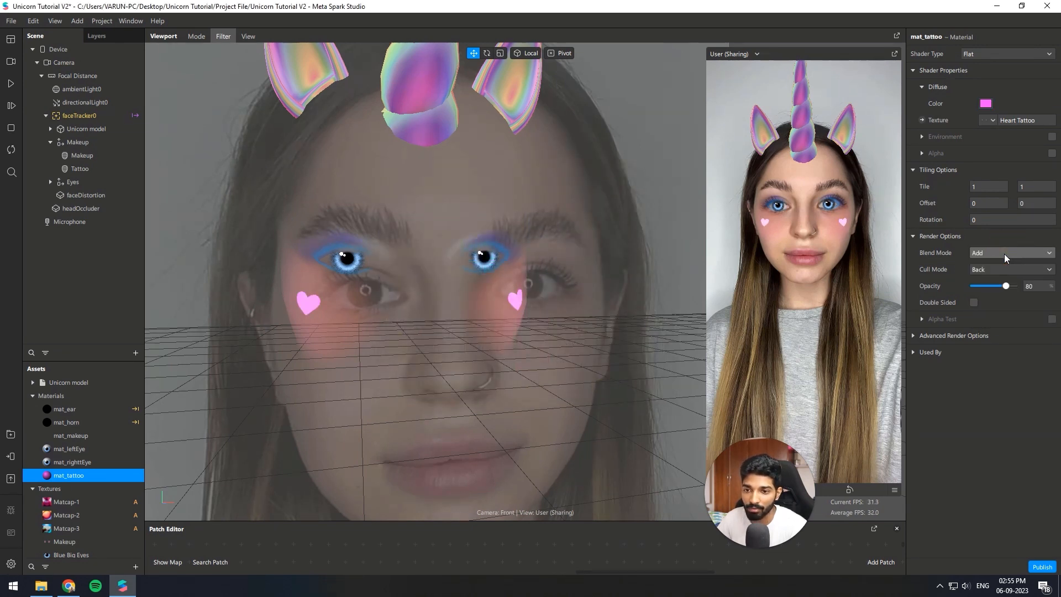
Duplicate the Tattoo face mesh and rename the copy Lipstick.
click(77, 173)
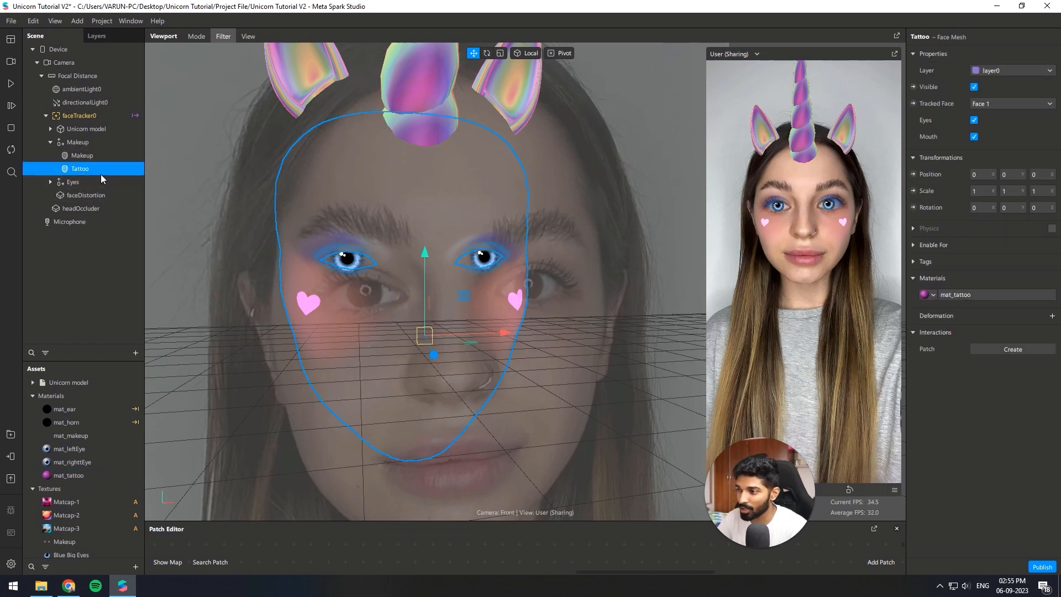
key(ctrl+d)
key(F2)
text(Lipst)
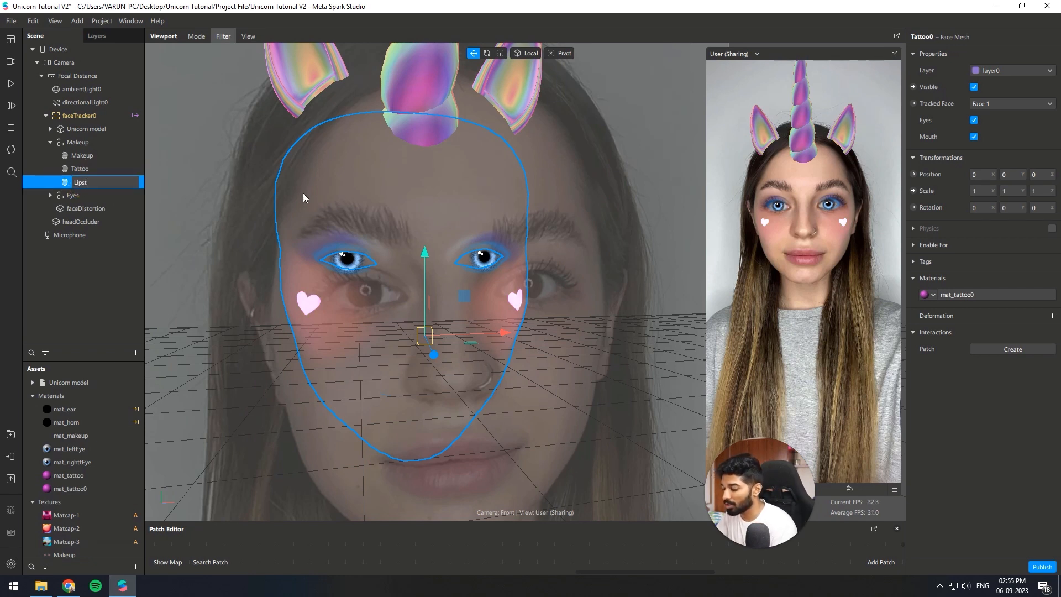
text(ick)
key(Return)
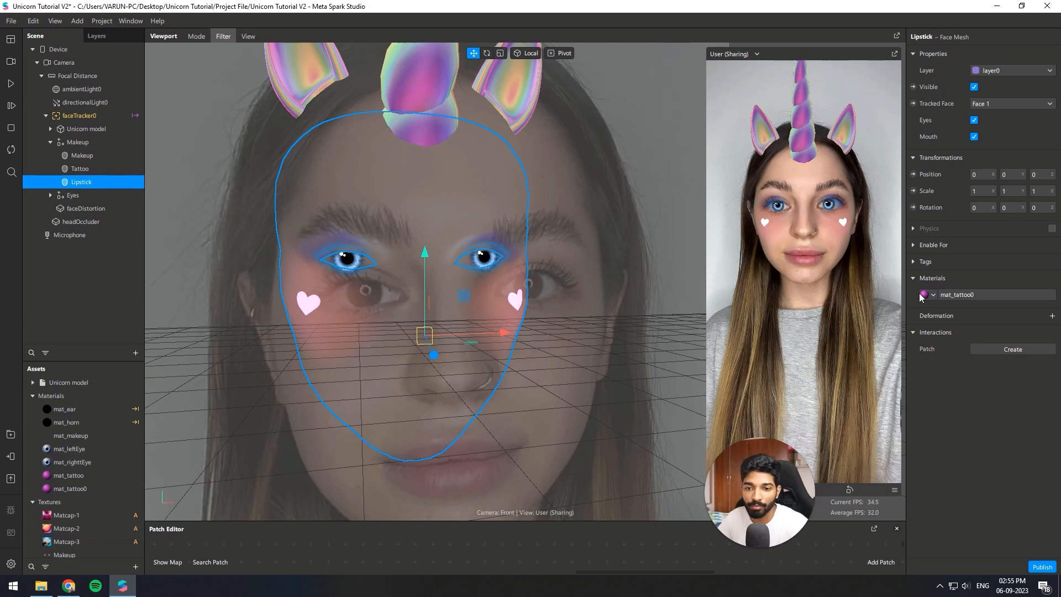
Open the Lipstick mesh's mat_tattoo0 material and rename it mat_lipstick.
click(936, 297)
click(1013, 296)
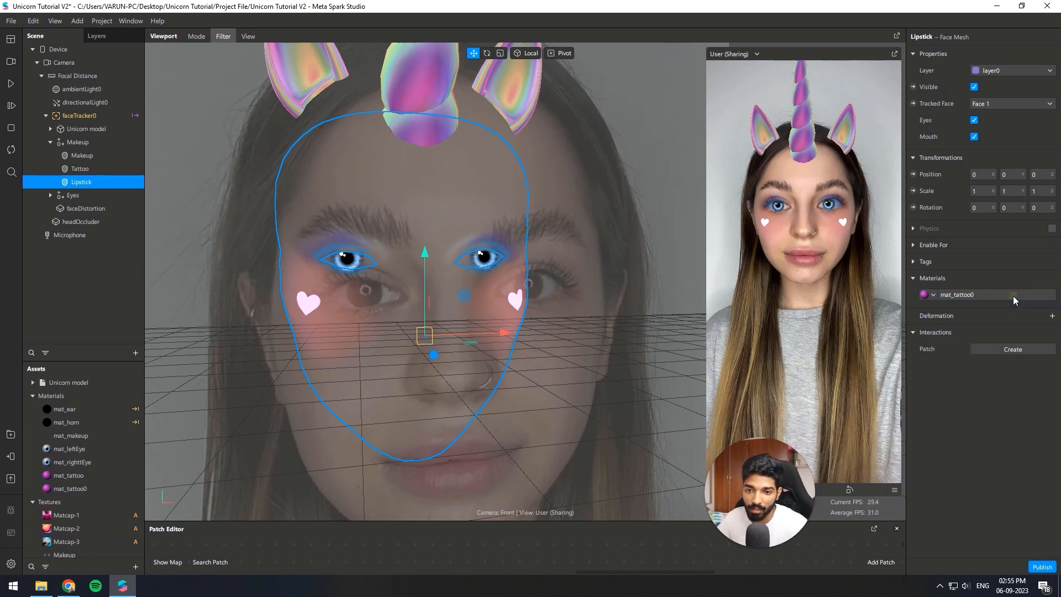
click(1013, 296)
double_click(933, 41)
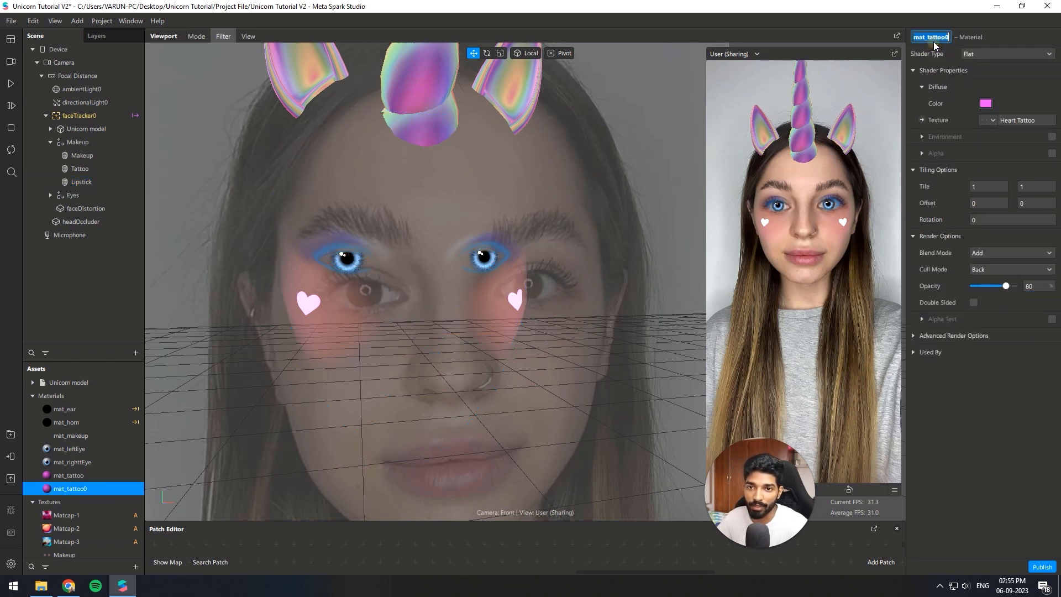
text(mat_ta)
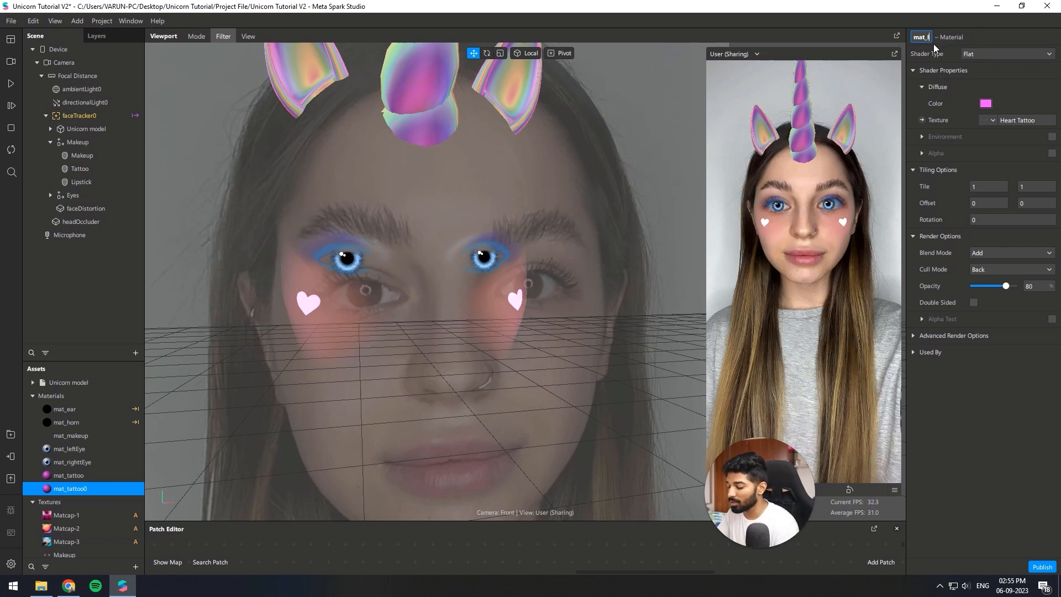
text(stick)
key(Return)
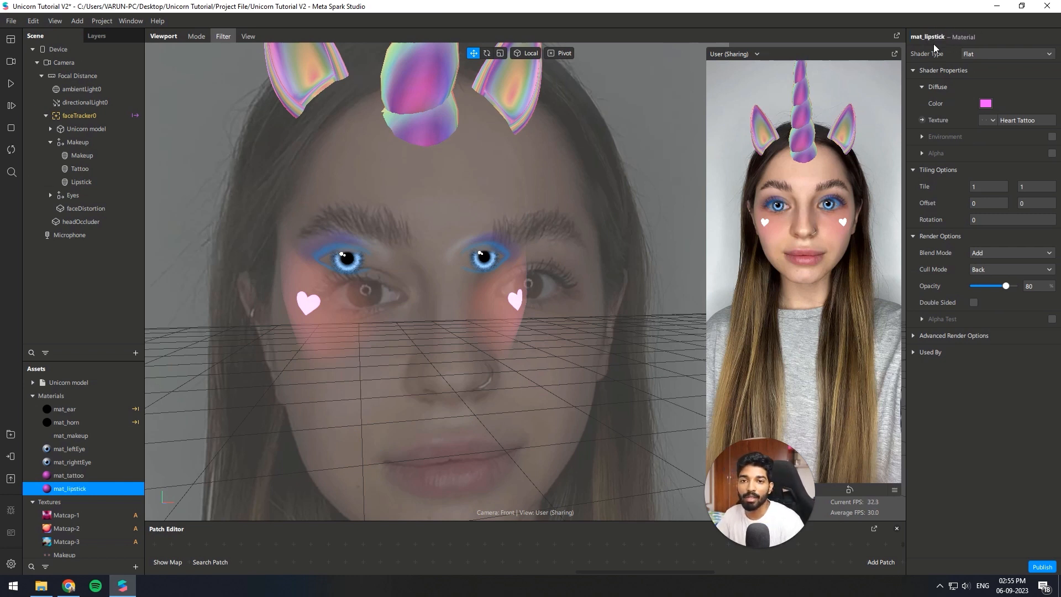
Set mat_lipstick's diffuse color to white #ffffff and import Lip Stick.png as its texture.
click(985, 103)
click(502, 268)
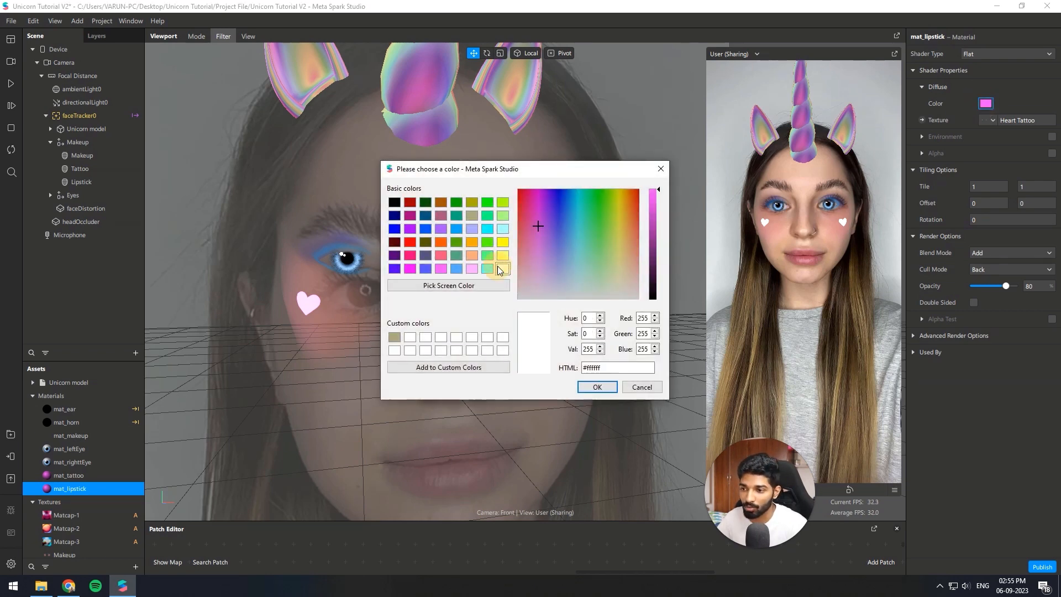
click(575, 387)
click(992, 121)
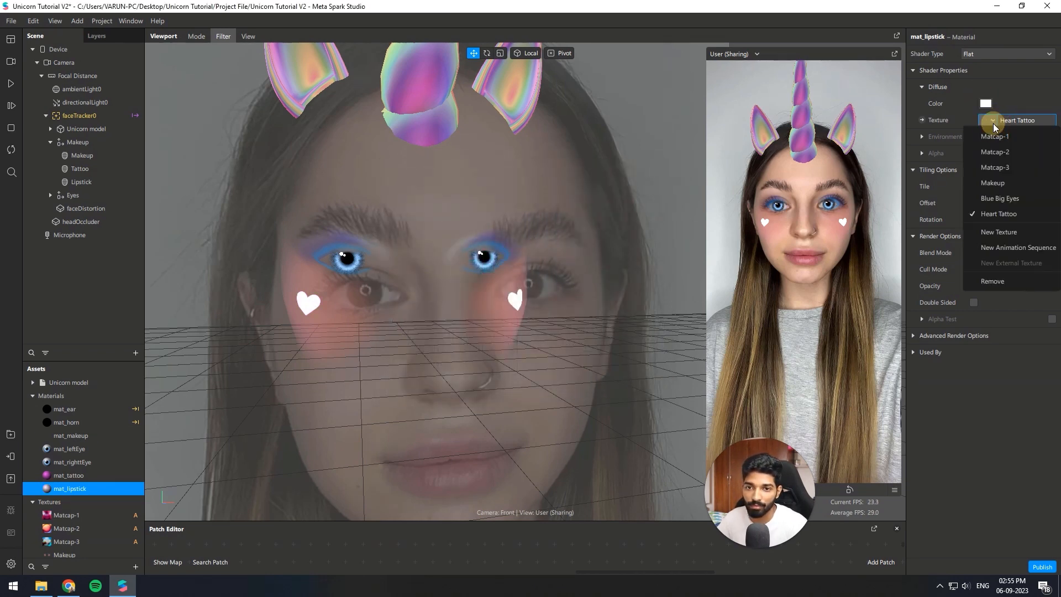
click(1019, 238)
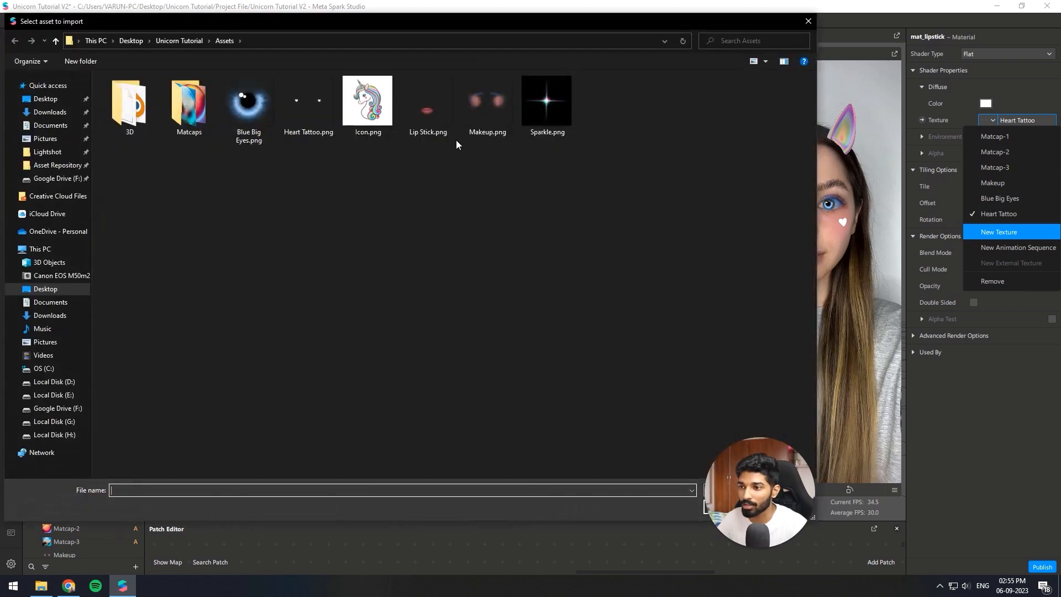
click(437, 114)
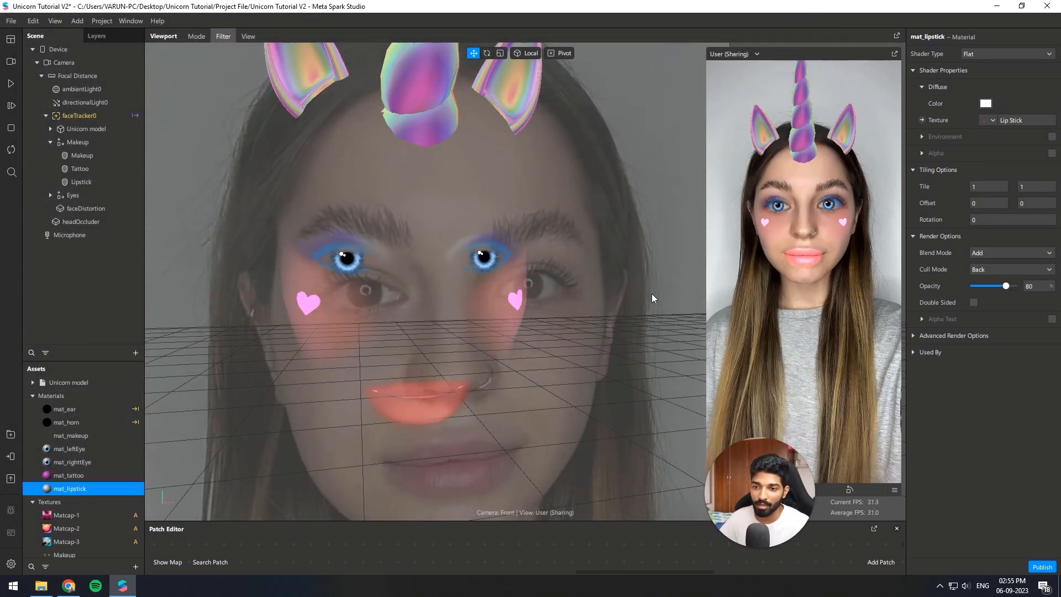
Set mat_lipstick's blend mode to Associative Alpha and its opacity to 40%.
click(985, 246)
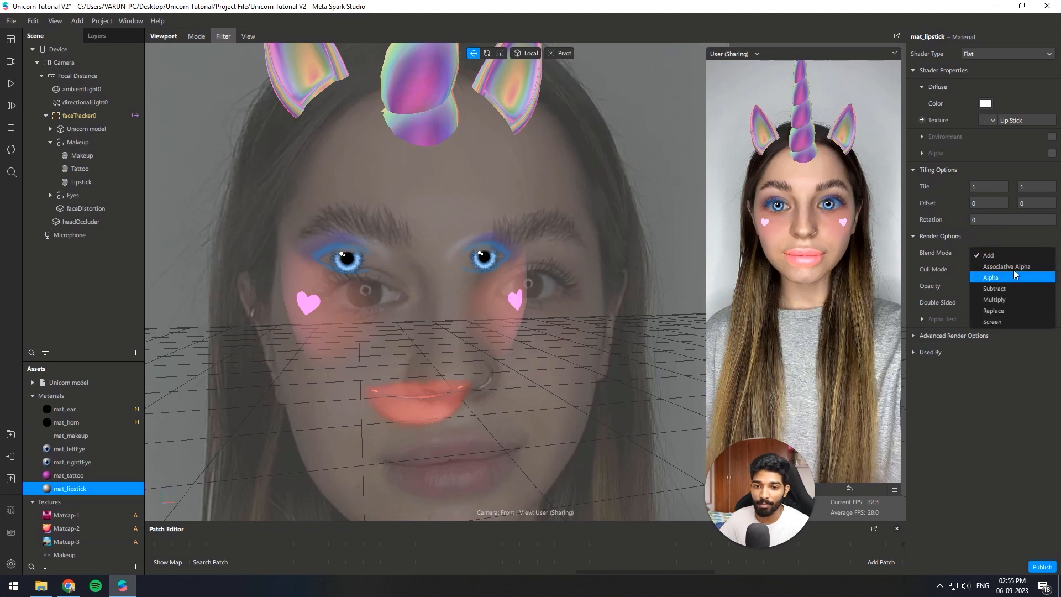
click(1000, 266)
click(1042, 286)
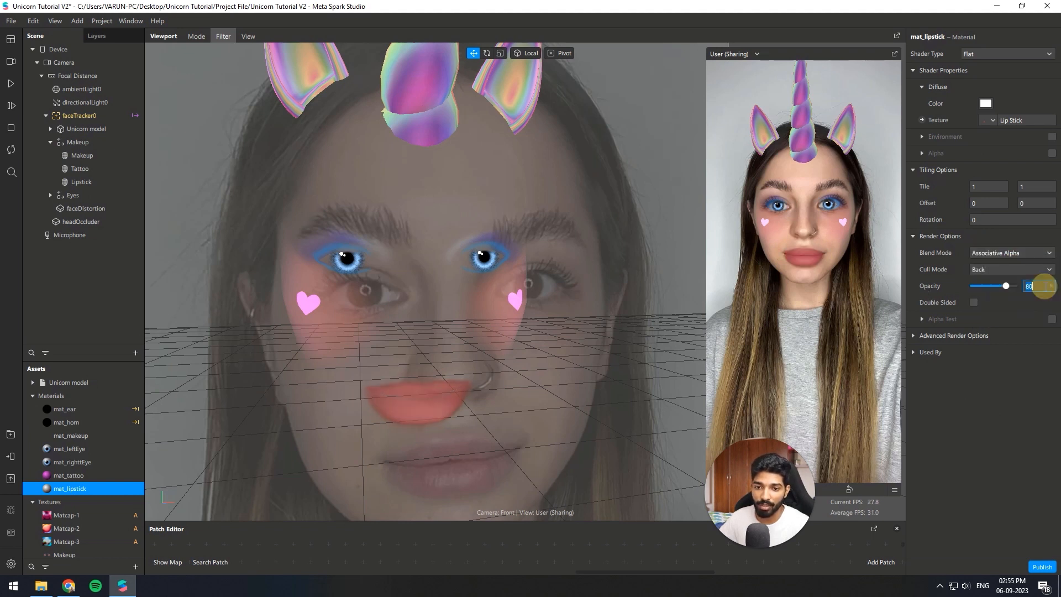
key(Return)
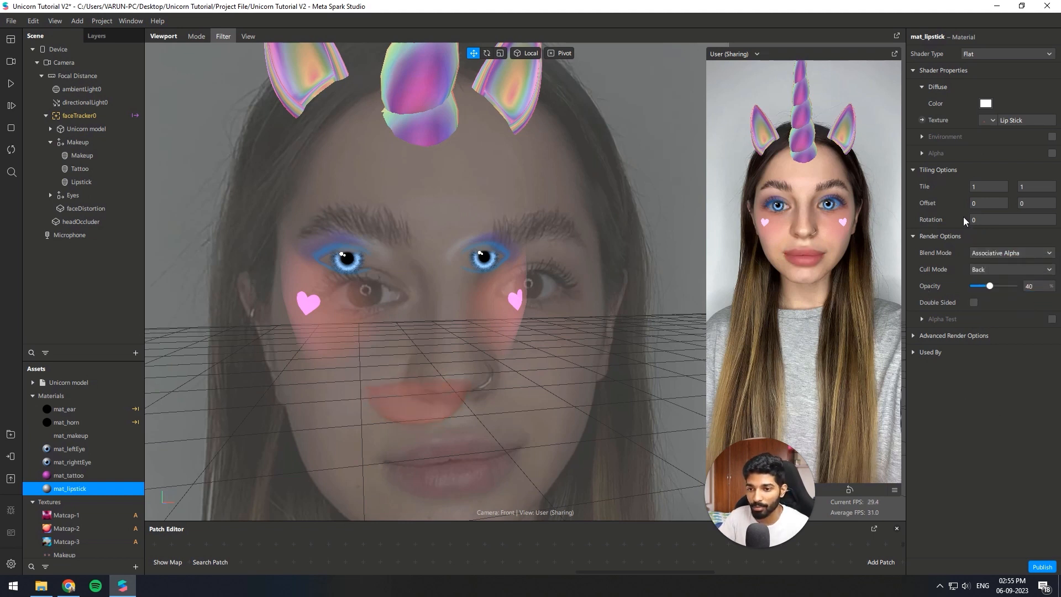
Check the lipstick's effect by toggling the Lipstick mesh's visibility, and collapse the Makeup group in the scene.
click(105, 181)
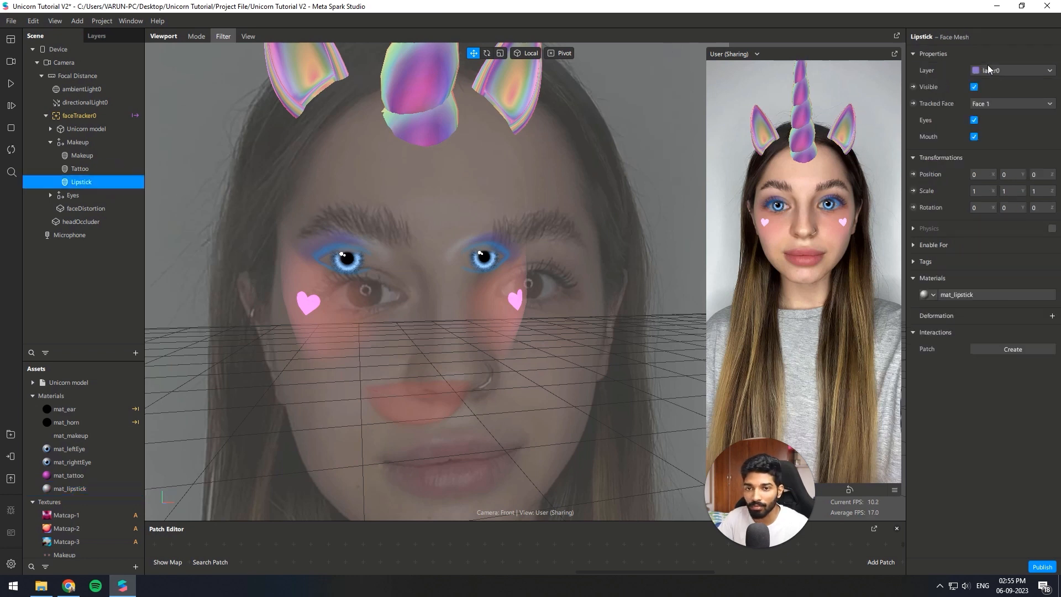
click(973, 88)
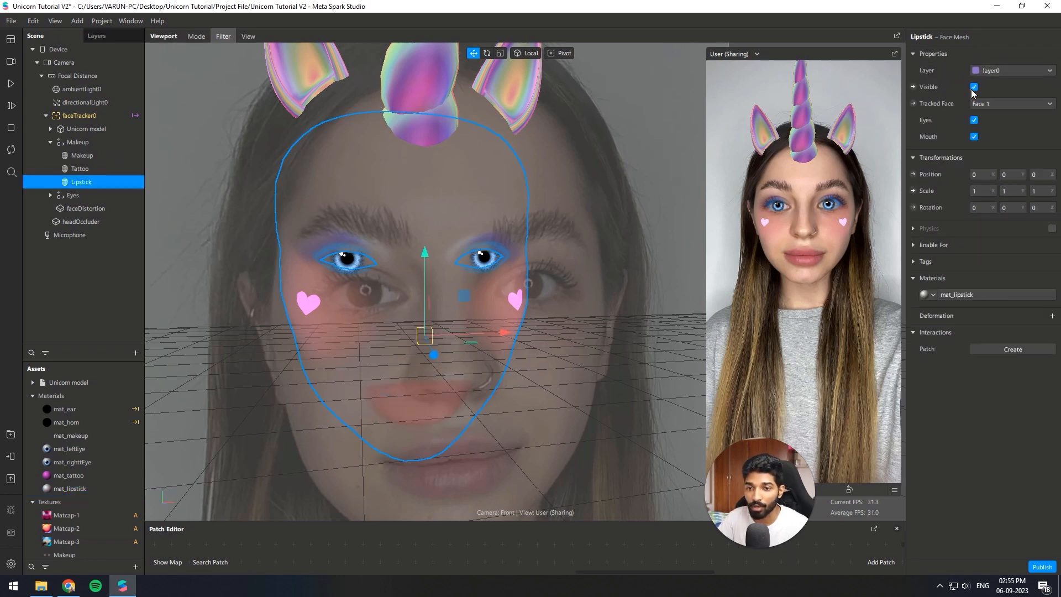
key(Up)
key(Up)
key(Up)
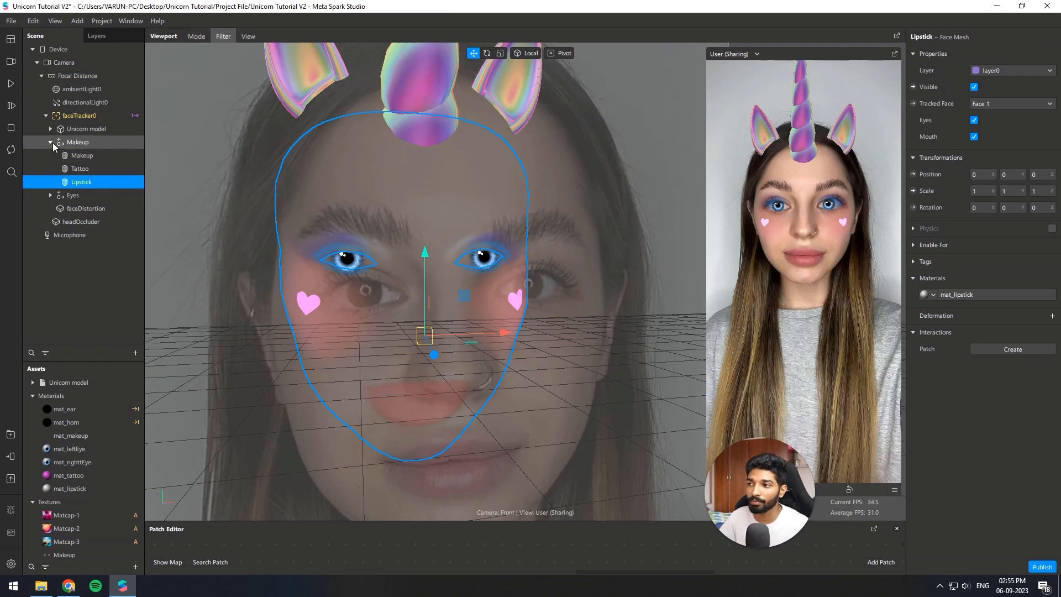
key(Left)
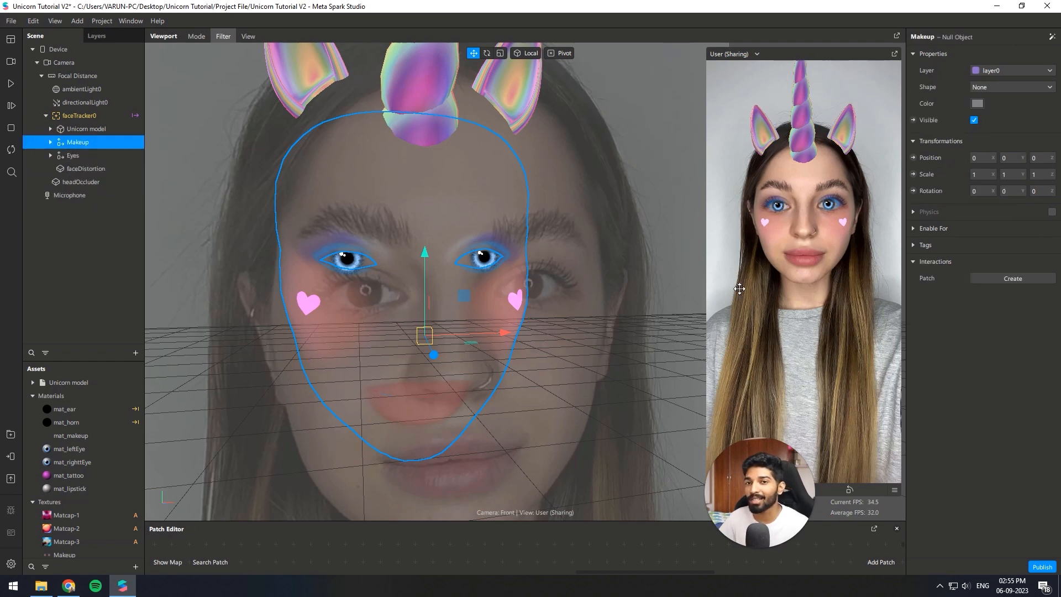
scroll(607, 250, down, 5)
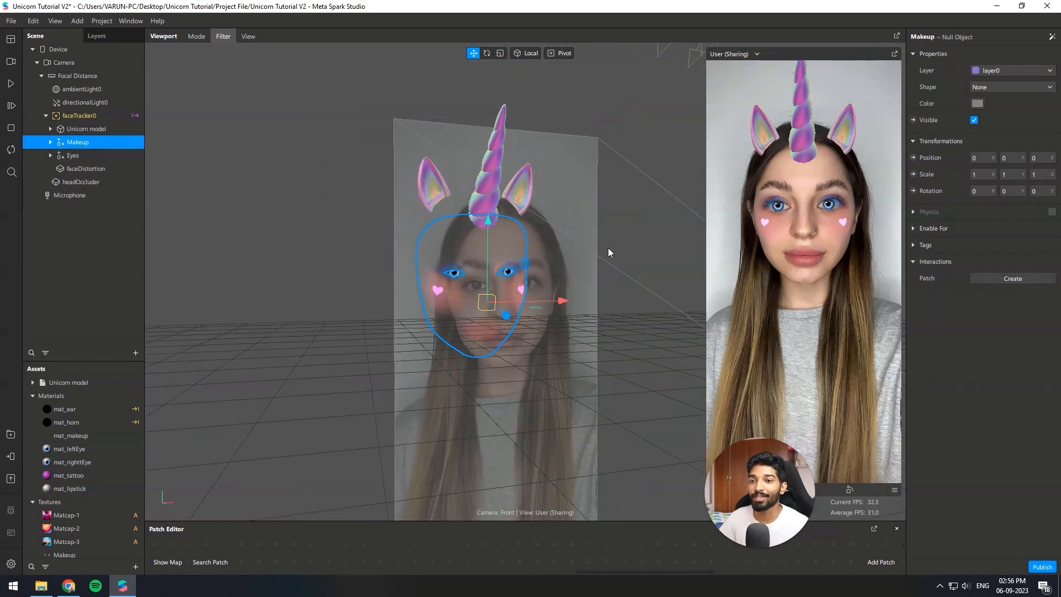
Add a canvas to the scene and add a rectangle inside it.
click(608, 253)
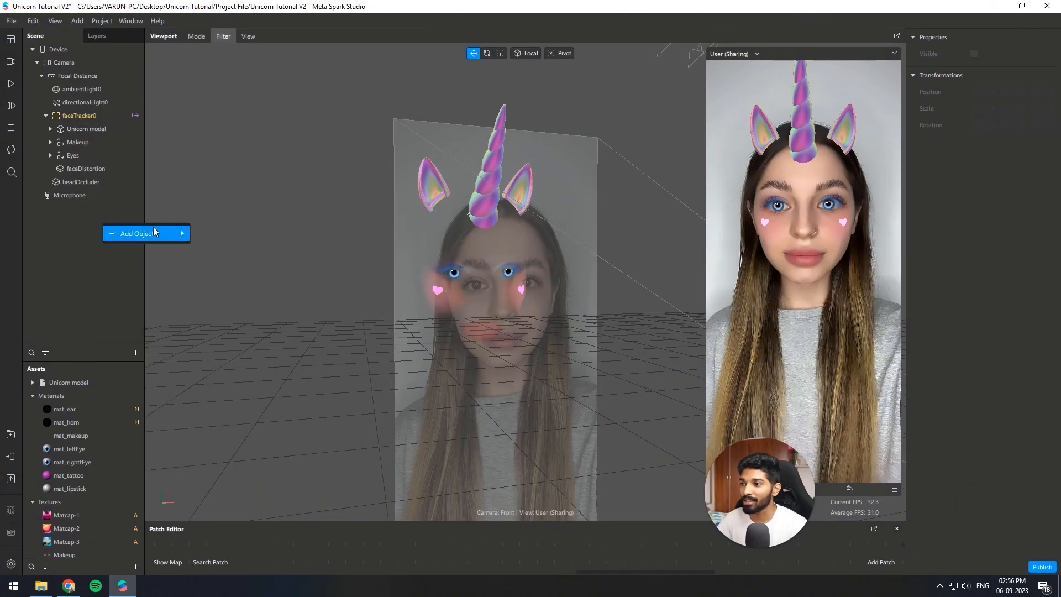
mouse_move(155, 232)
click(243, 355)
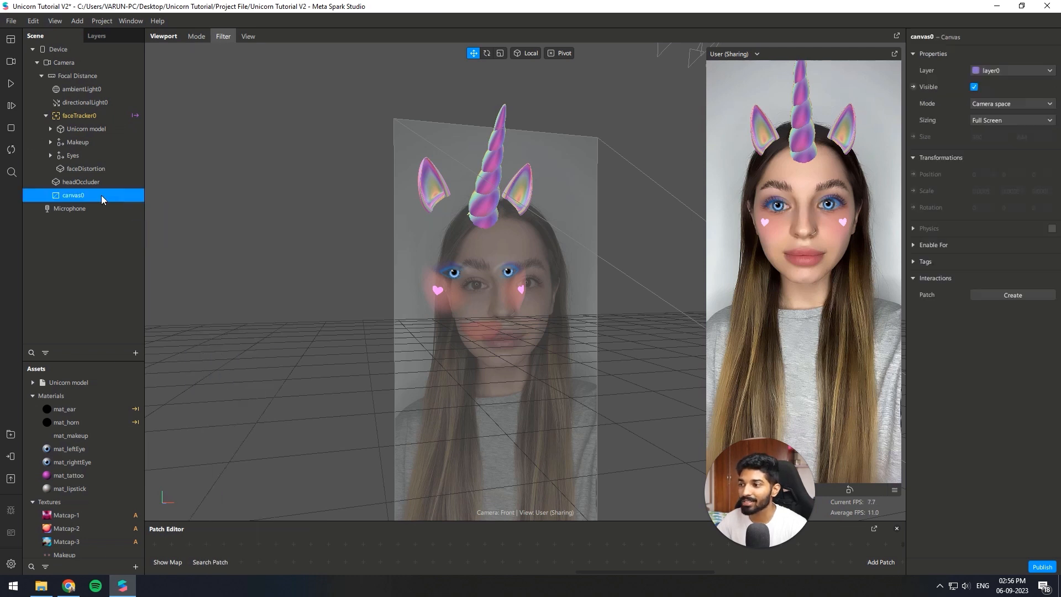
right_click(88, 197)
mouse_move(128, 207)
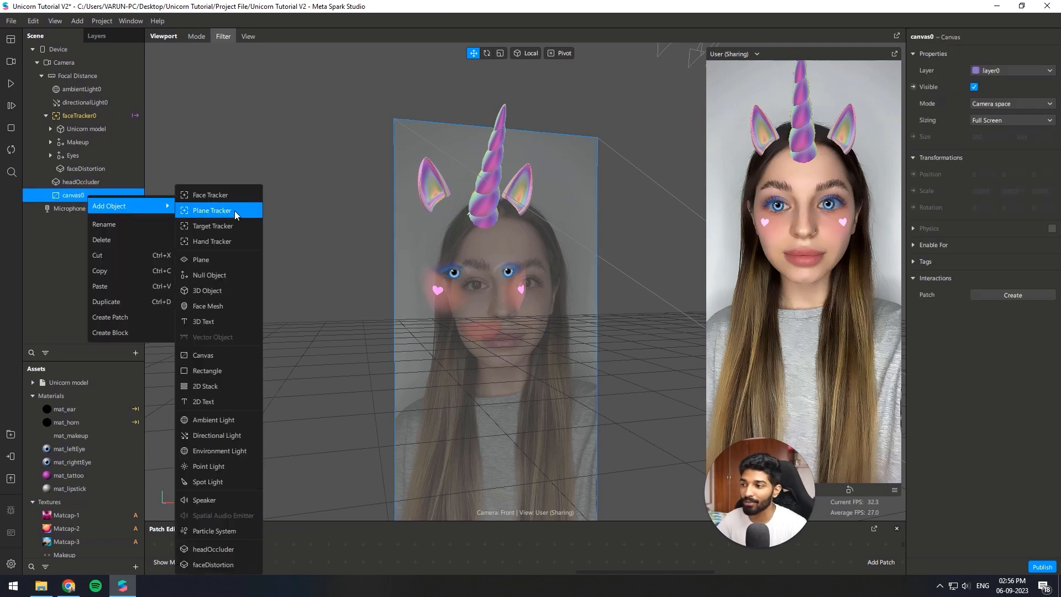
click(215, 371)
click(52, 197)
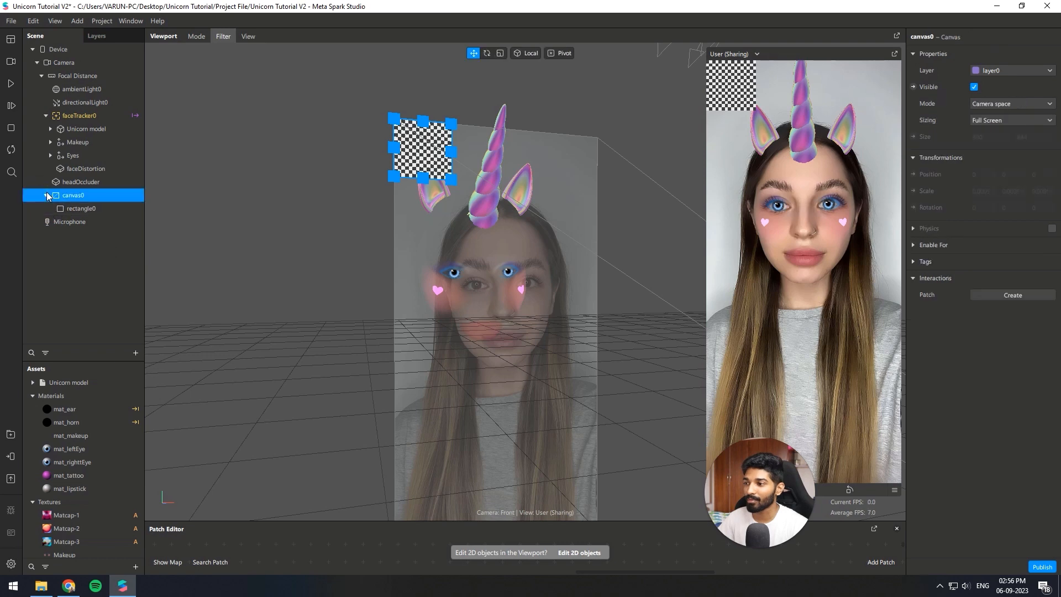
click(46, 195)
Size the canvas rectangle with Fill Width and Fill Height so it covers the whole screen.
scroll(629, 170, down, 3)
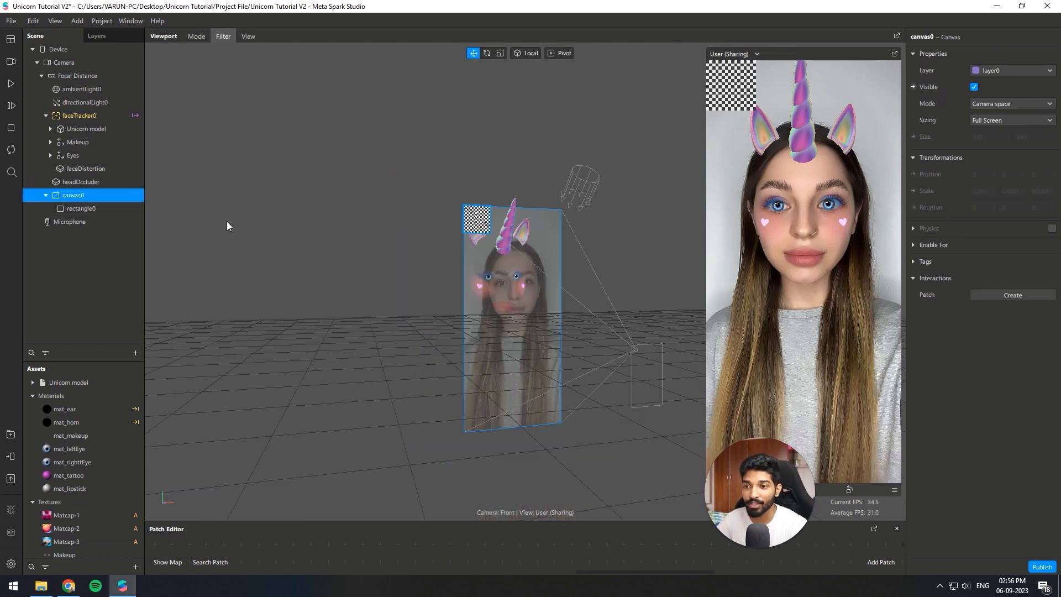
click(475, 211)
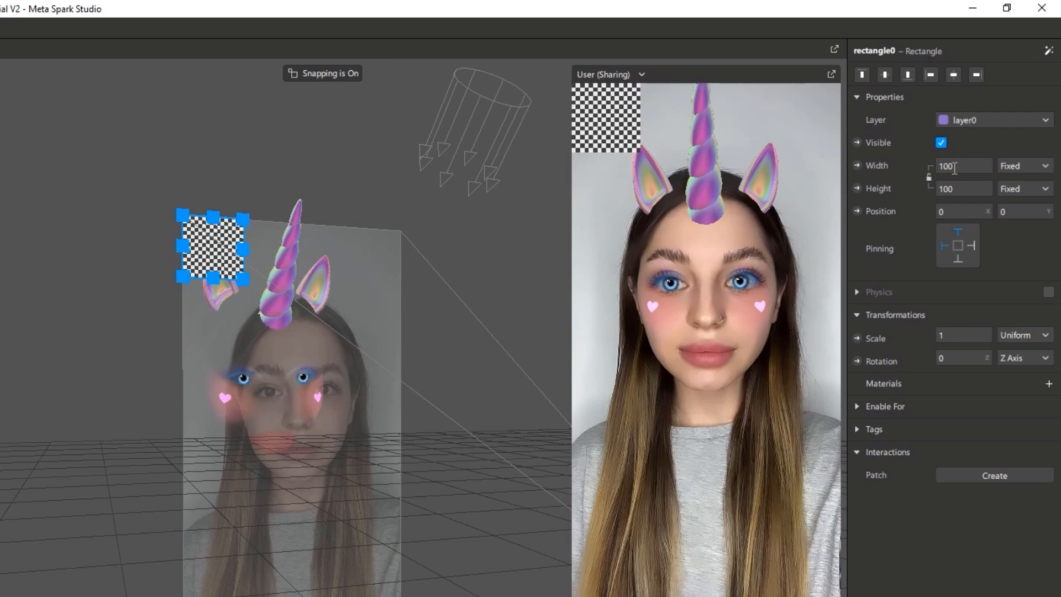
click(967, 168)
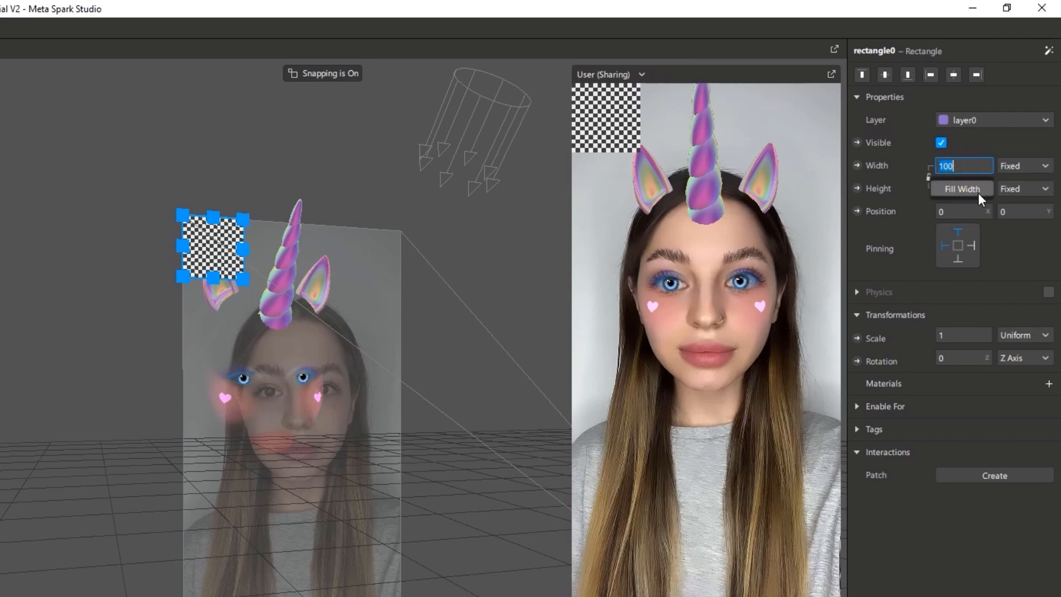
click(974, 194)
click(975, 190)
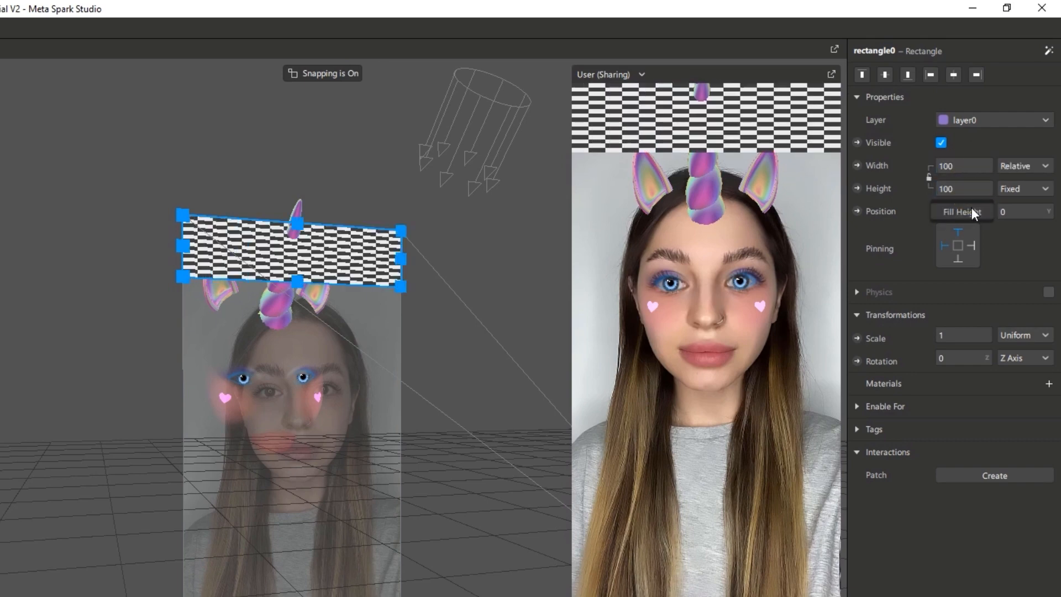
click(970, 213)
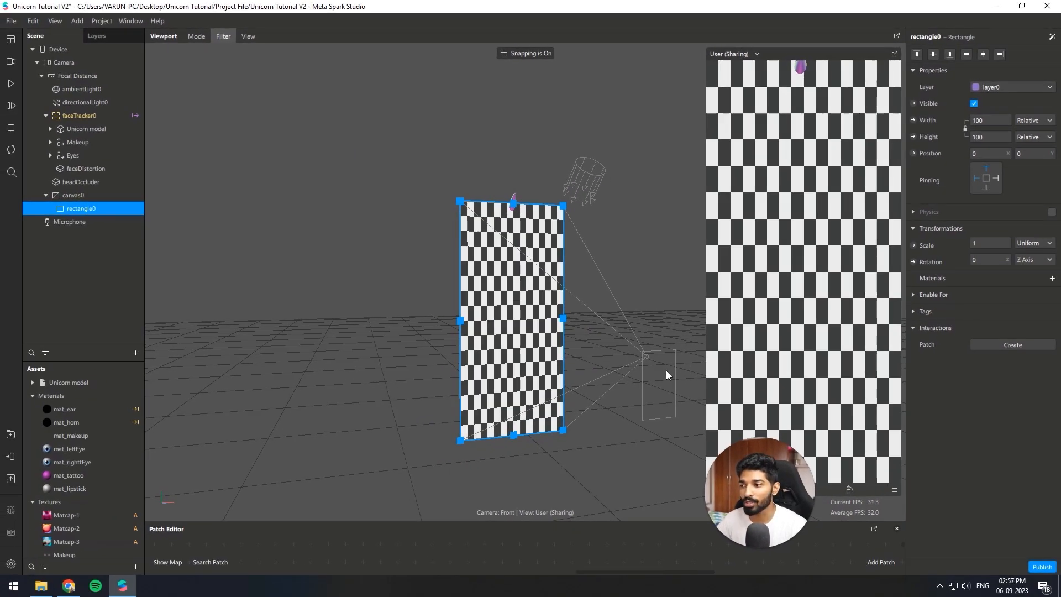
Rename the canvas rectangle Hair.
click(116, 209)
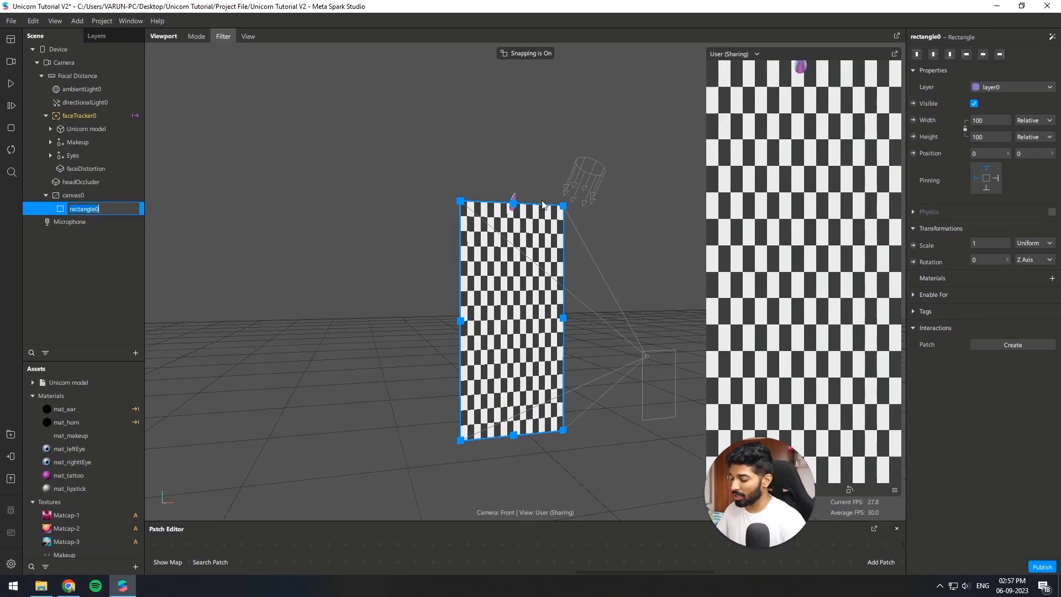
text(Hair)
key(Return)
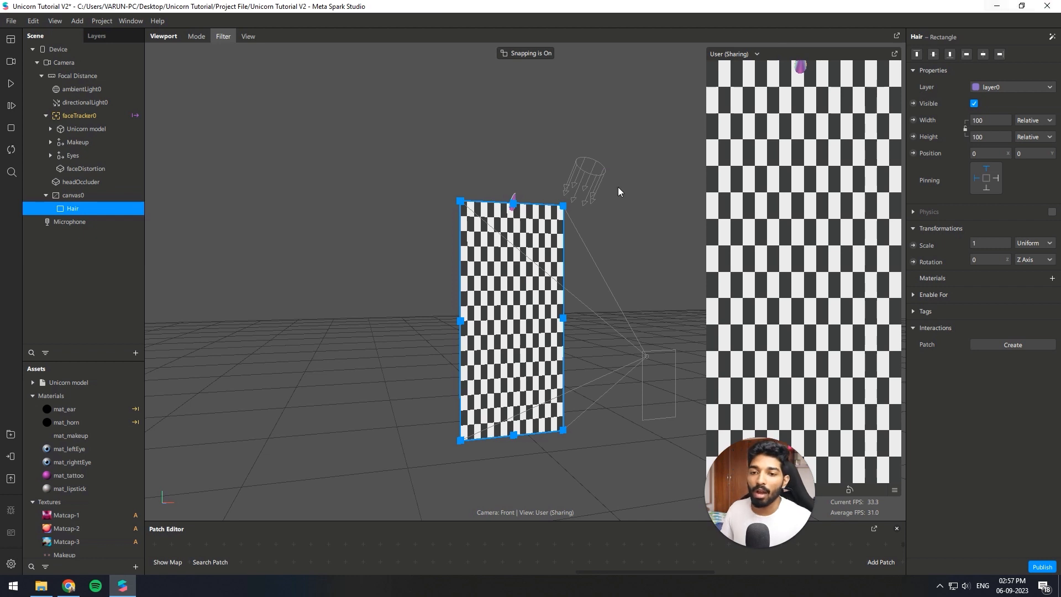
scroll(611, 185, down, 2)
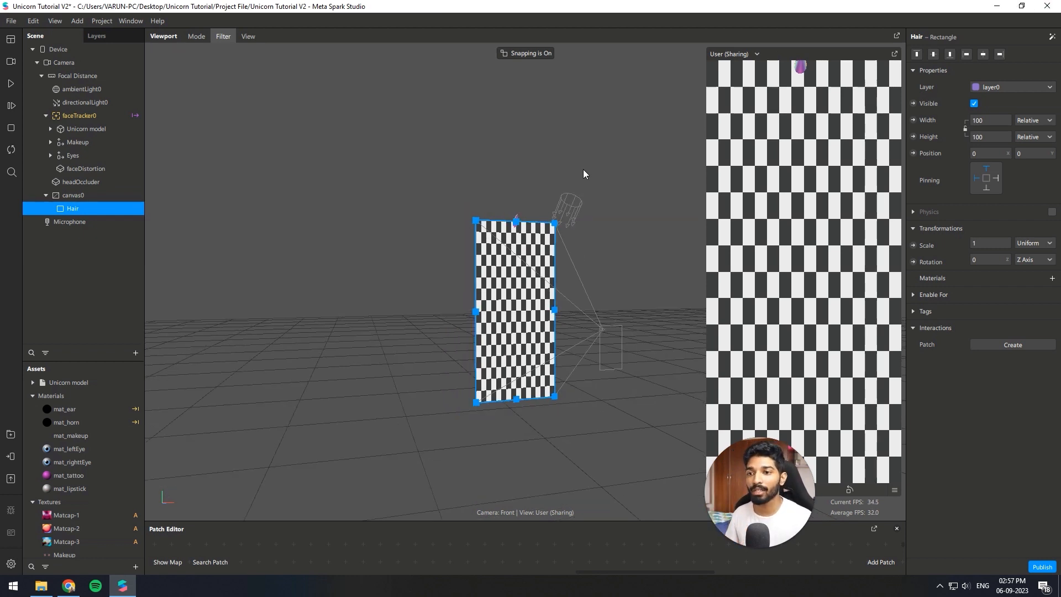
Create a new material for the Hair rectangle and rename it mat_hair.
click(1052, 278)
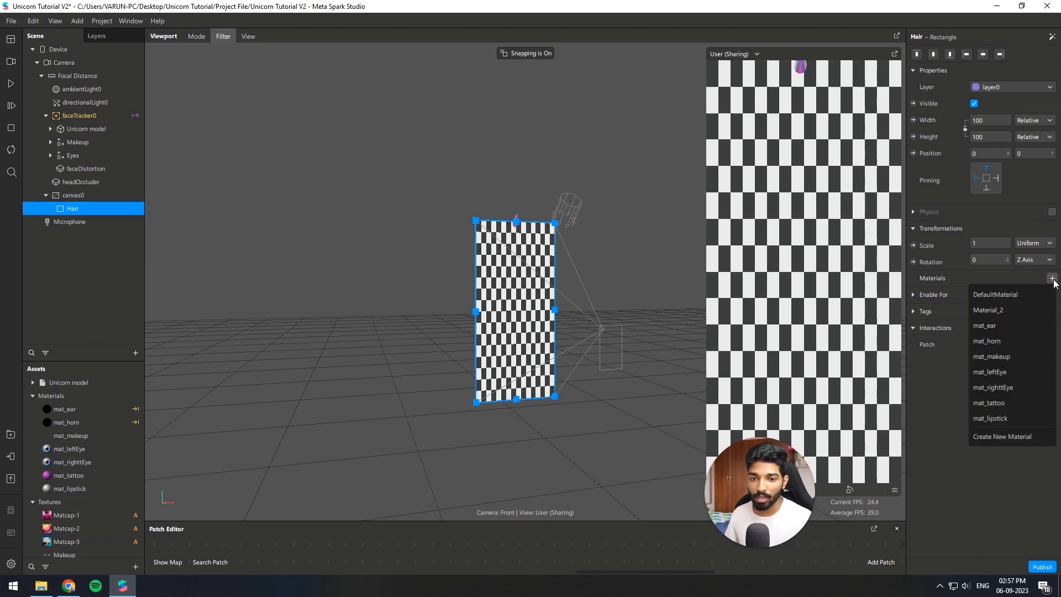
click(1019, 437)
click(990, 297)
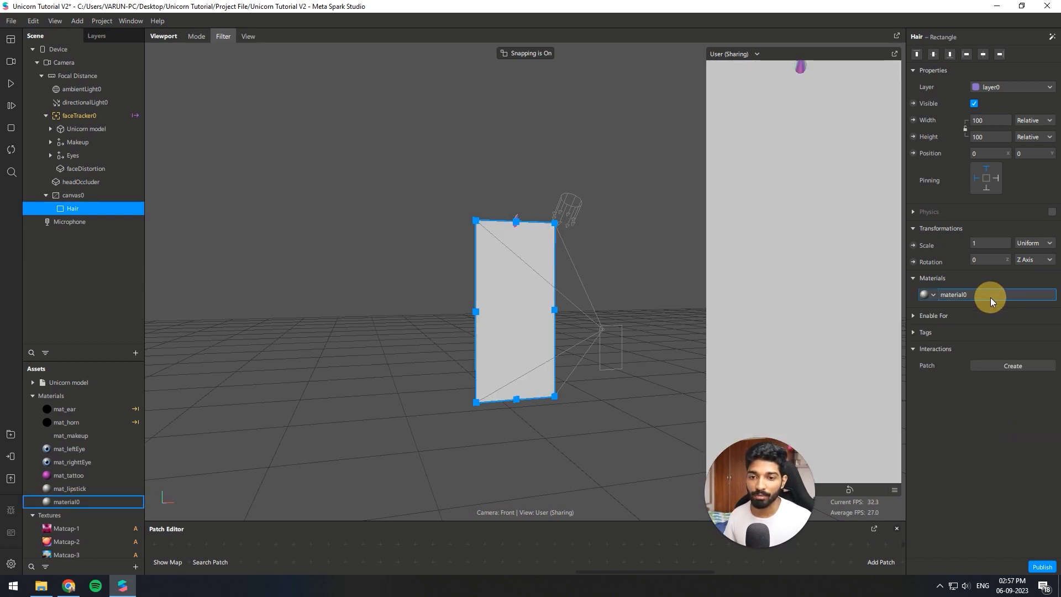
double_click(932, 39)
text(m)
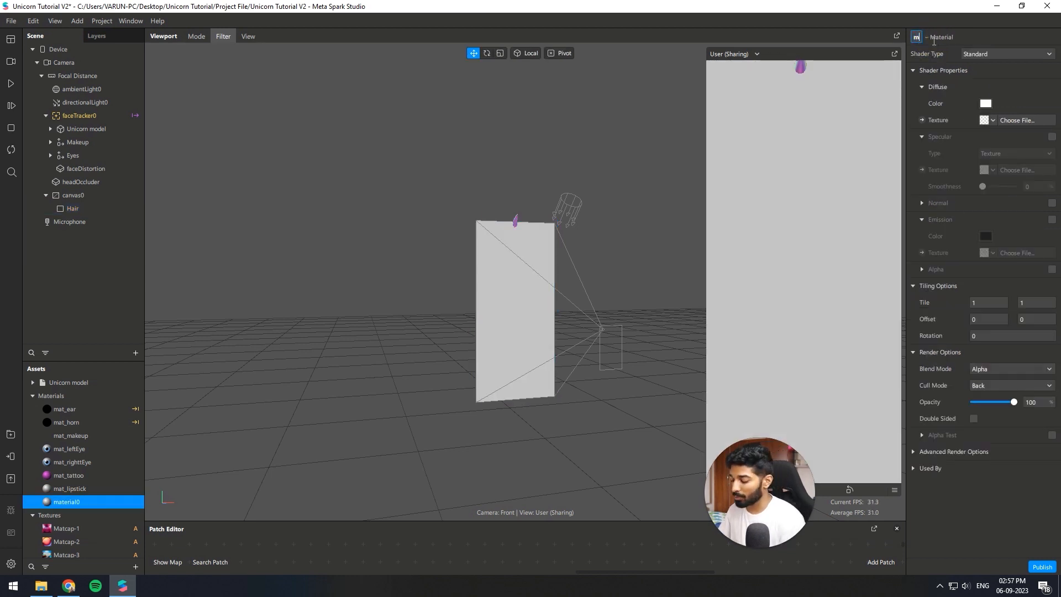
text(at_hair)
key(Return)
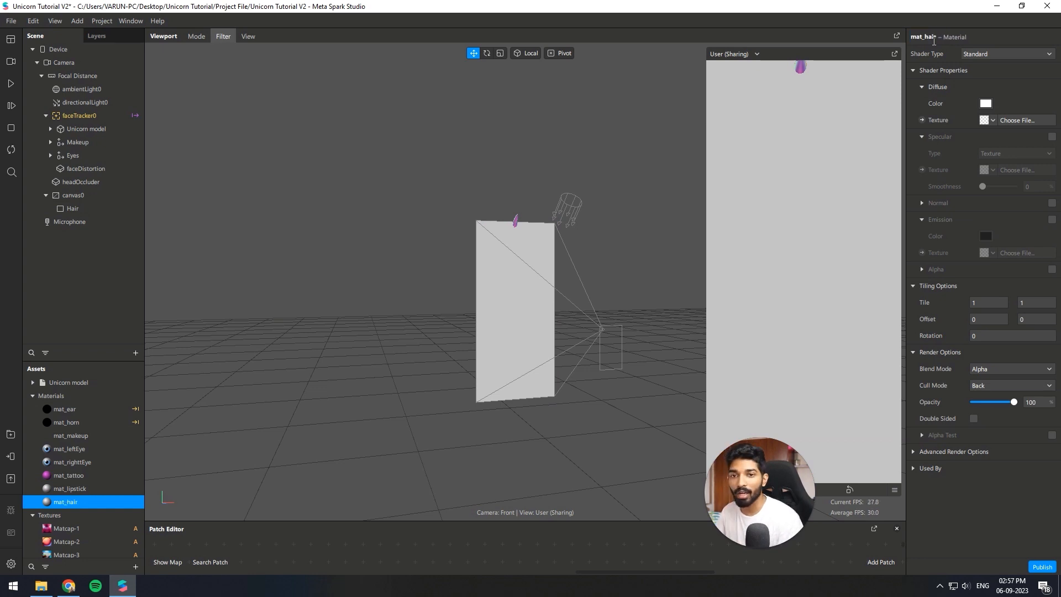
Set mat_hair's shader type to Flat and enlarge the Patch Editor to make room for patches.
click(983, 54)
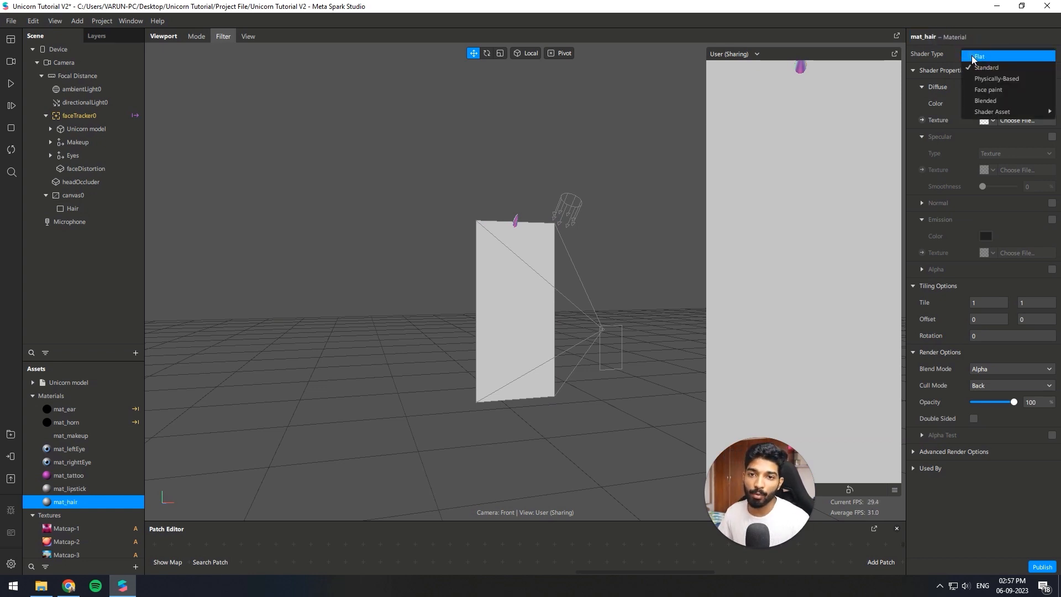
click(975, 62)
drag(638, 521, 638, 270)
scroll(373, 366, down, 3)
scroll(780, 423, up, 3)
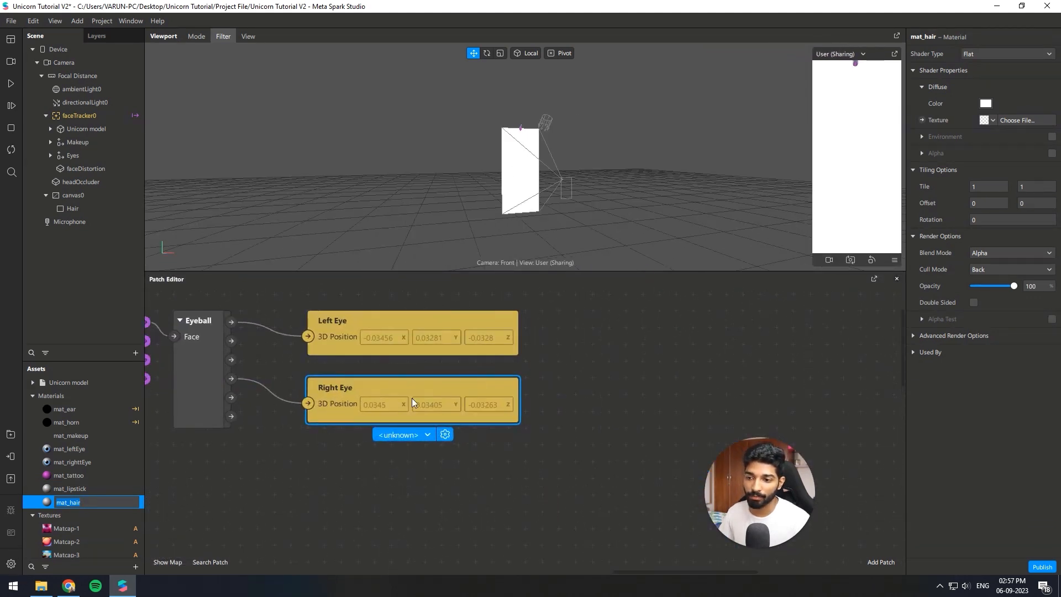
scroll(409, 399, down, 3)
drag(766, 487, 953, 486)
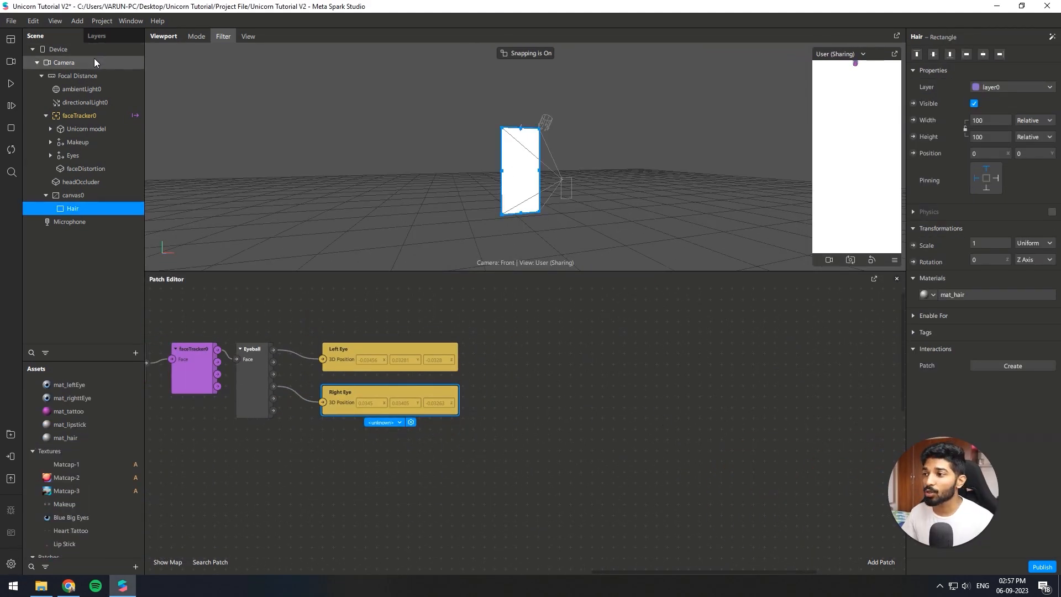
Add a Hair segmentation to the Camera and open its segmentation mask texture.
click(91, 62)
click(1051, 190)
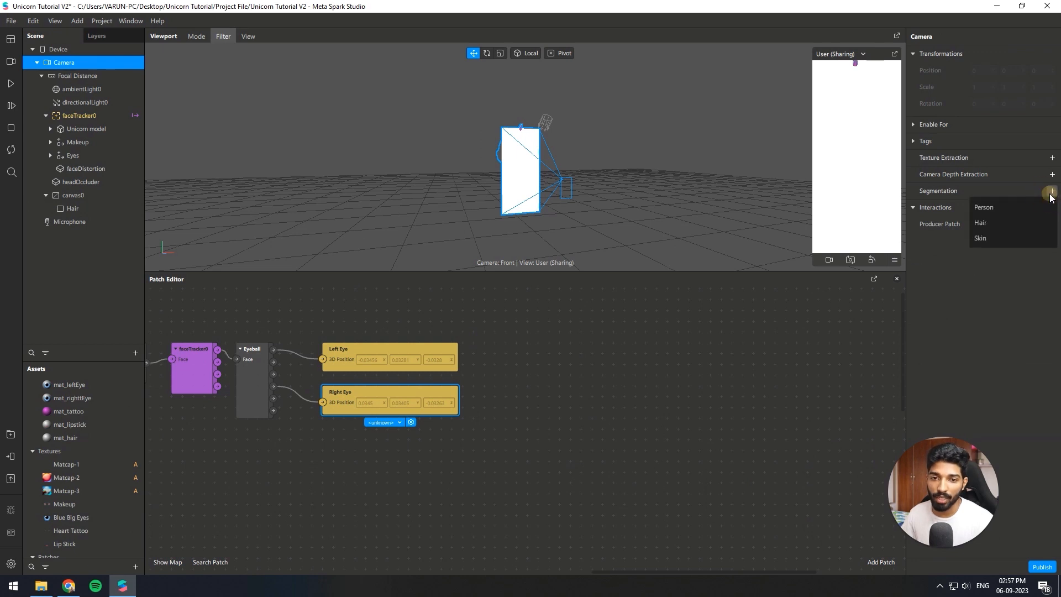
click(1030, 221)
click(1006, 209)
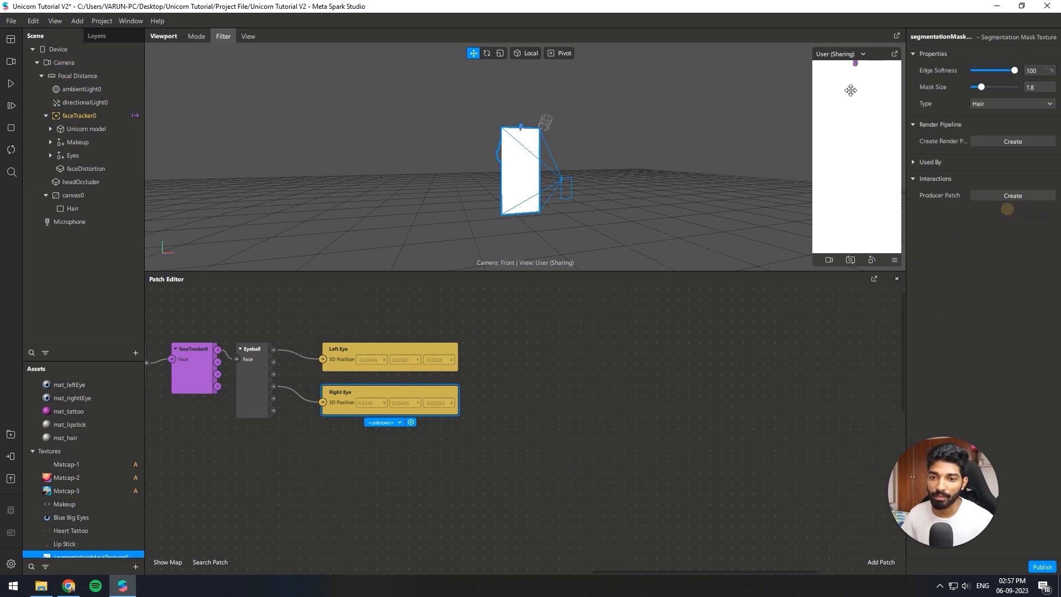
Rename the new segmentation mask texture Hair Mask.
scroll(63, 503, down, 2)
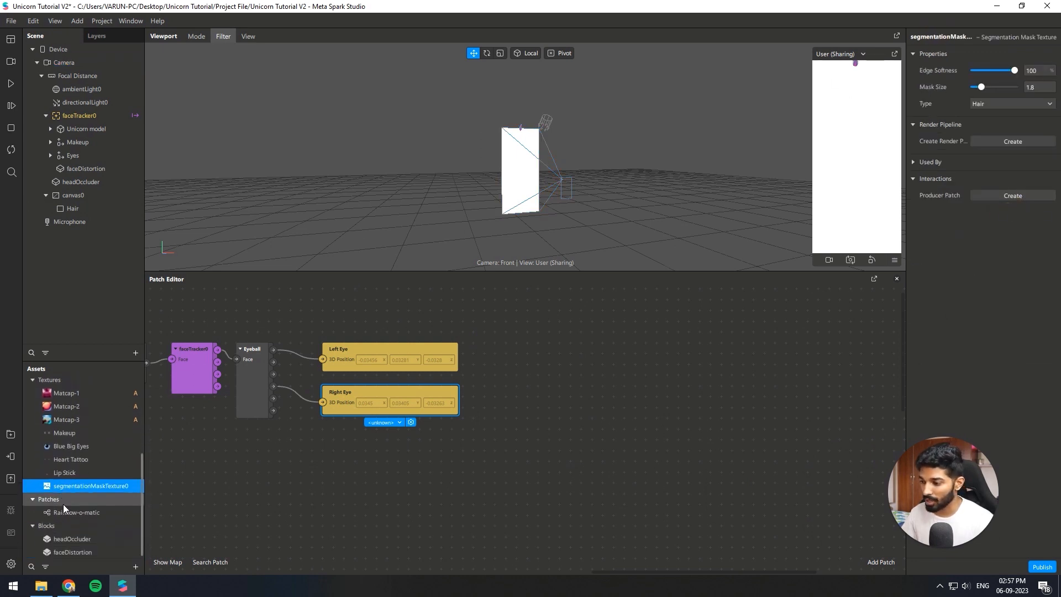
double_click(99, 487)
text(hai)
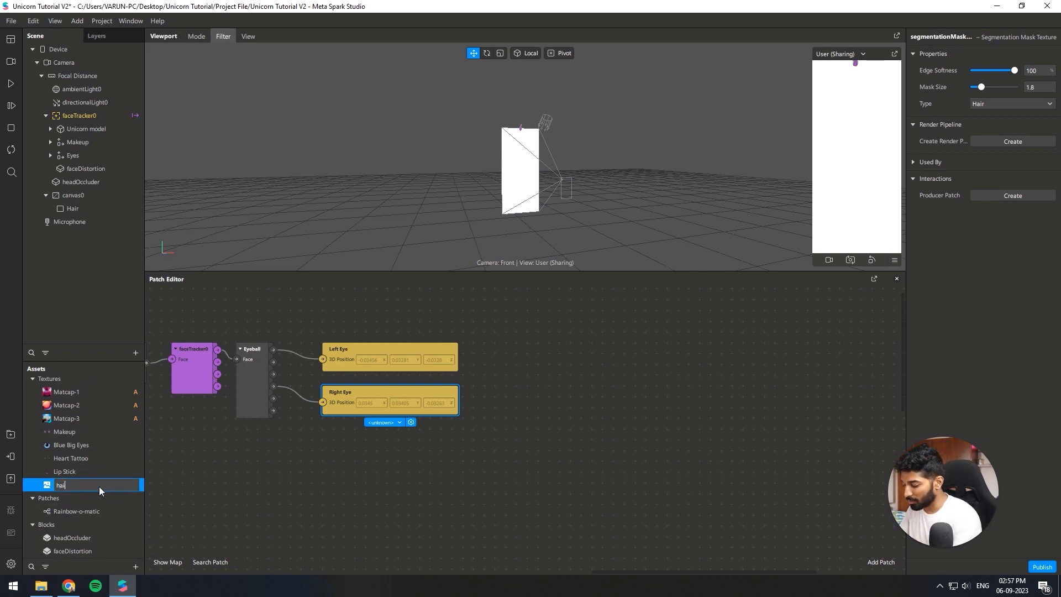
text(r Mask)
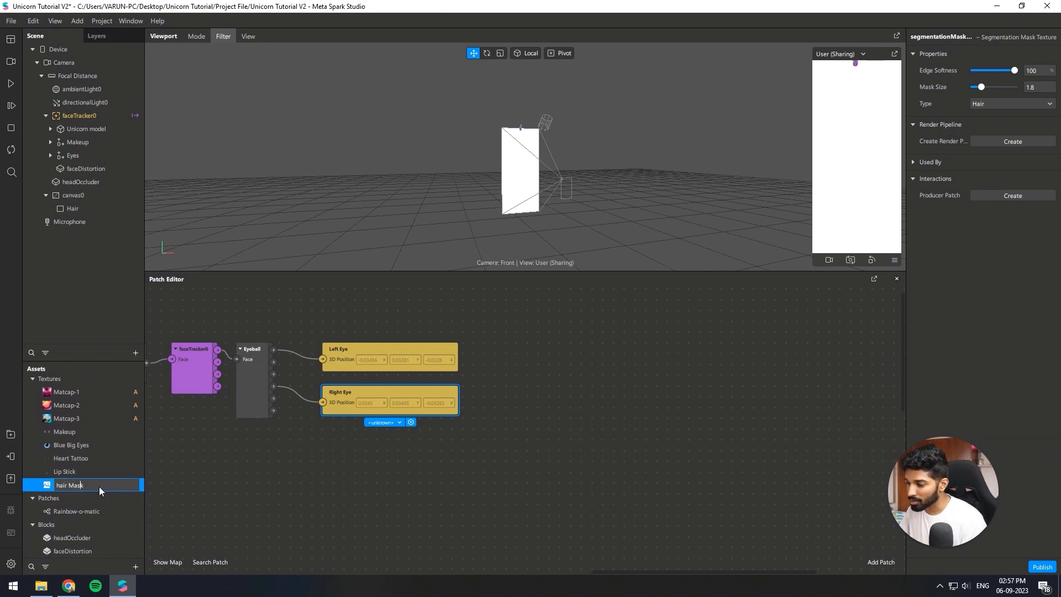
key(BackSpace)
text(H)
key(Return)
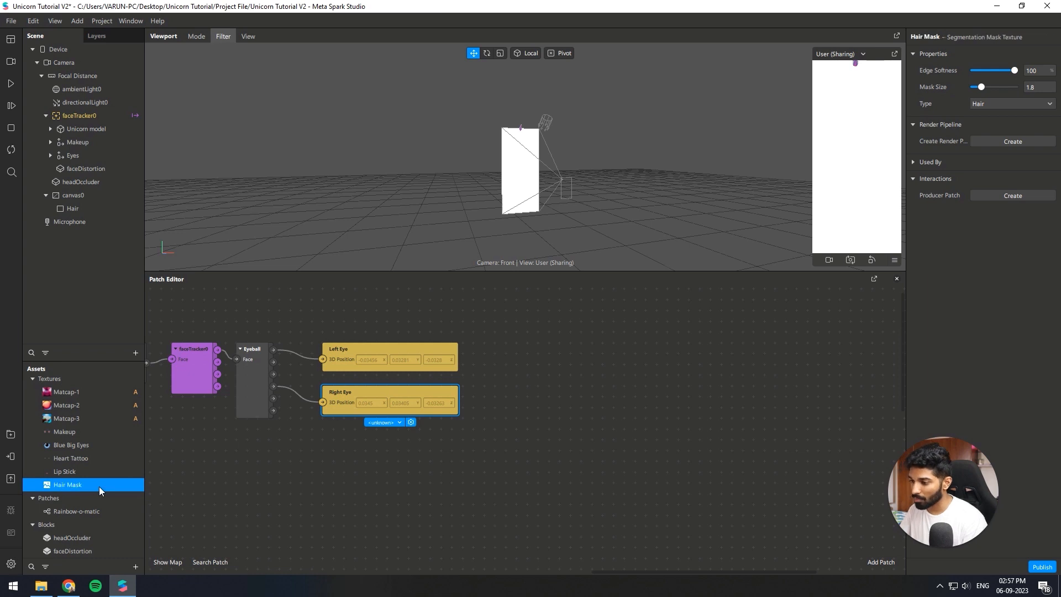
Create a patch for mat_hair's diffuse texture and place it in the empty space well away from the eye patches.
click(74, 209)
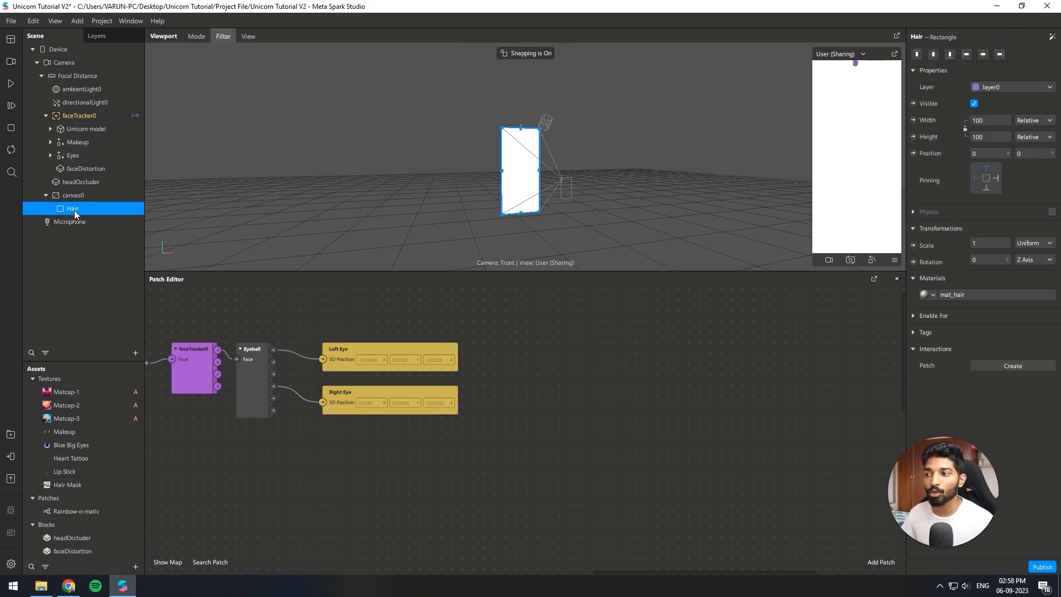
click(997, 292)
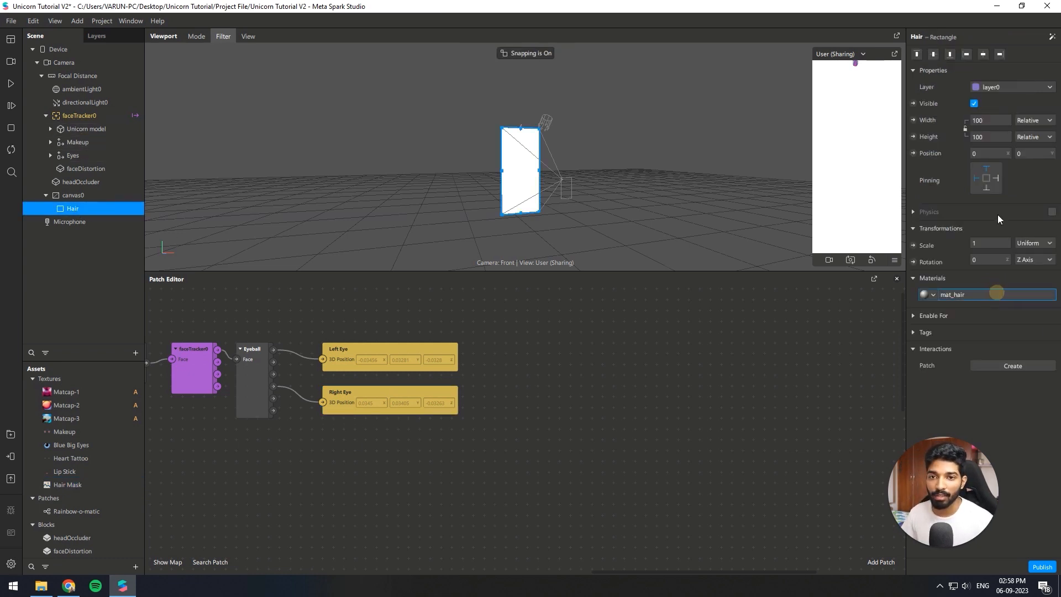
click(993, 296)
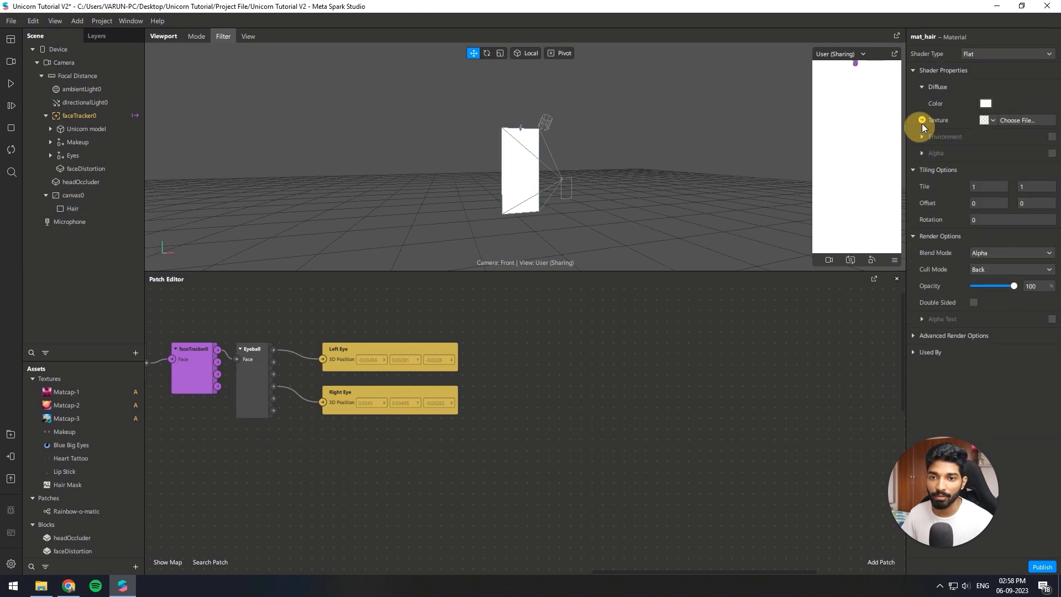
click(922, 123)
scroll(546, 432, up, 2)
drag(564, 457, 845, 380)
scroll(350, 382, down, 2)
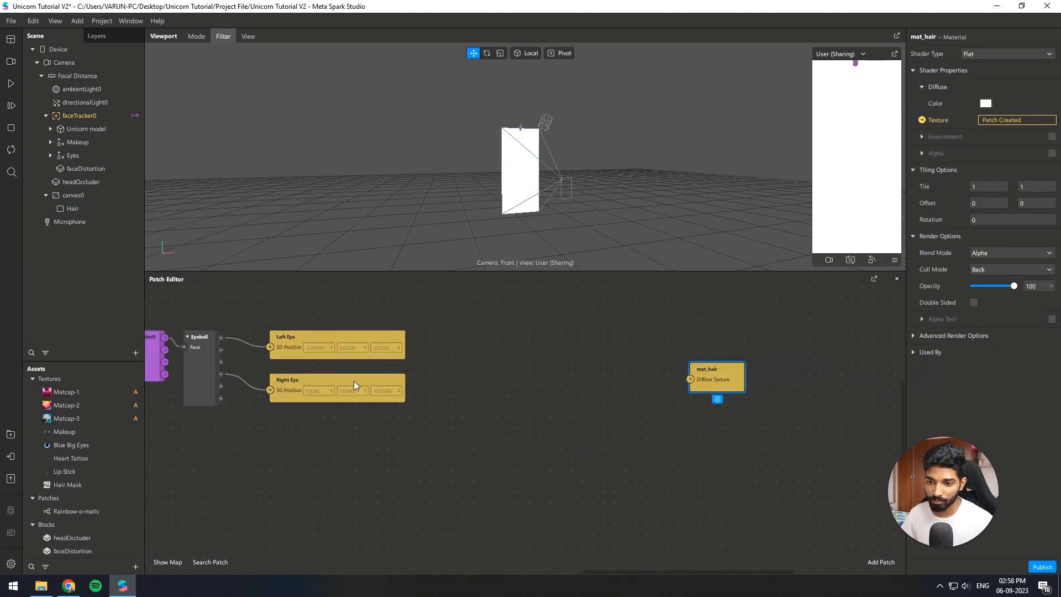
scroll(774, 408, up, 2)
drag(721, 378, 854, 376)
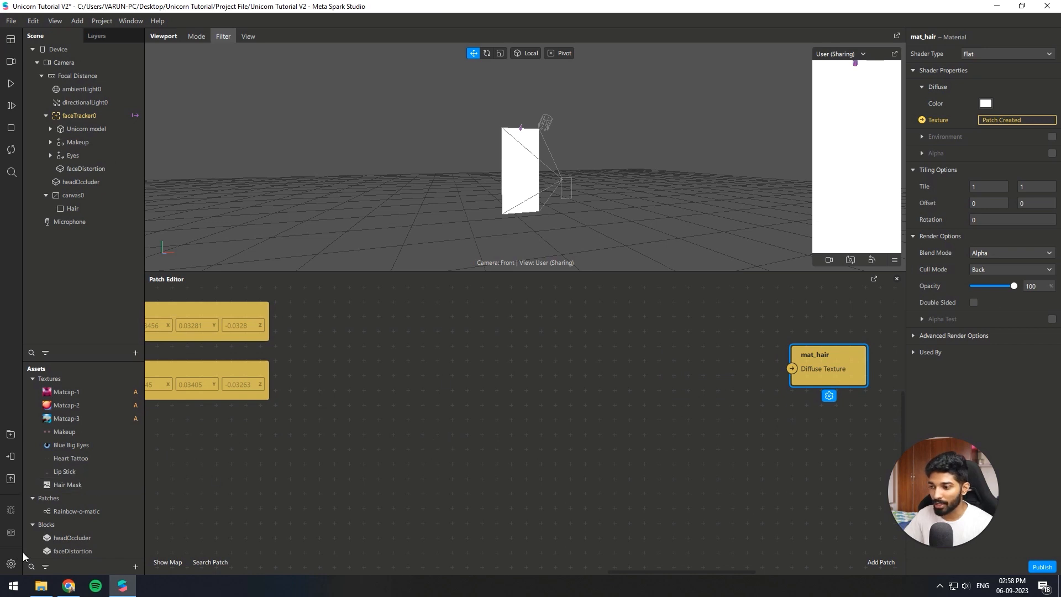
Add the Rainbow-o-matic patch beside the mat_hair patch and connect its texture output to mat_hair's Diffuse Texture.
drag(76, 515, 536, 382)
scroll(317, 376, down, 1)
scroll(658, 415, up, 3)
click(688, 427)
drag(645, 410, 777, 357)
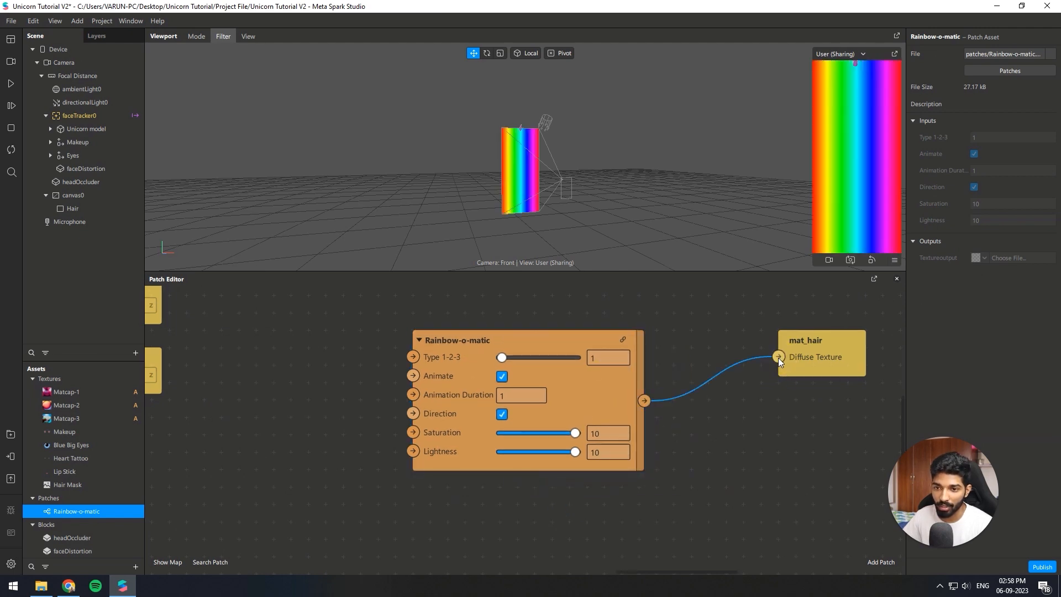
scroll(463, 354, down, 2)
scroll(577, 368, up, 1)
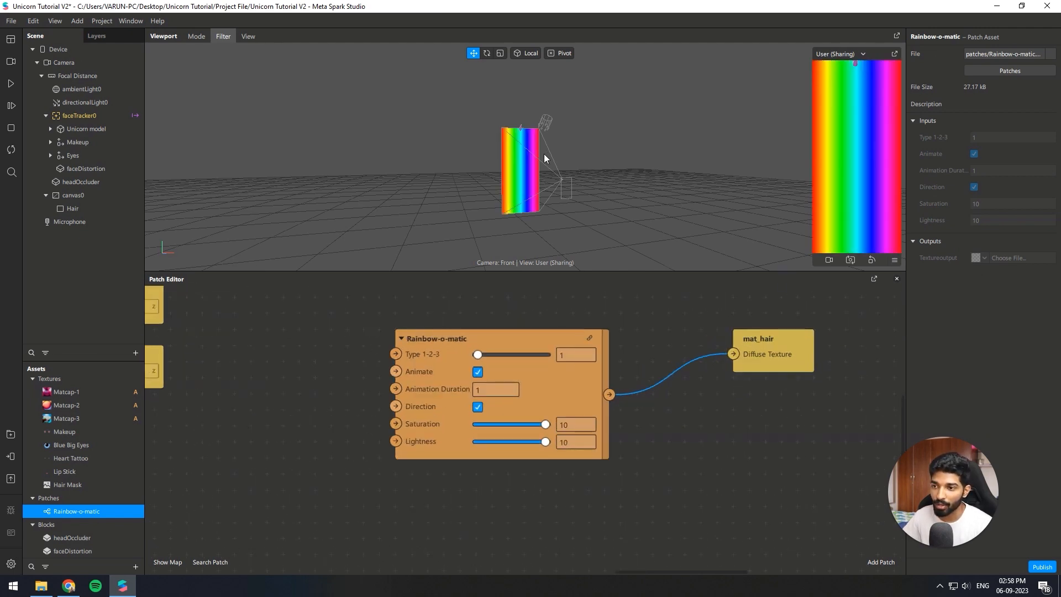
Turn off Use Depth Test in mat_hair's advanced render options.
scroll(545, 158, up, 5)
right_drag(535, 128, 598, 227)
middle_drag(522, 134, 553, 196)
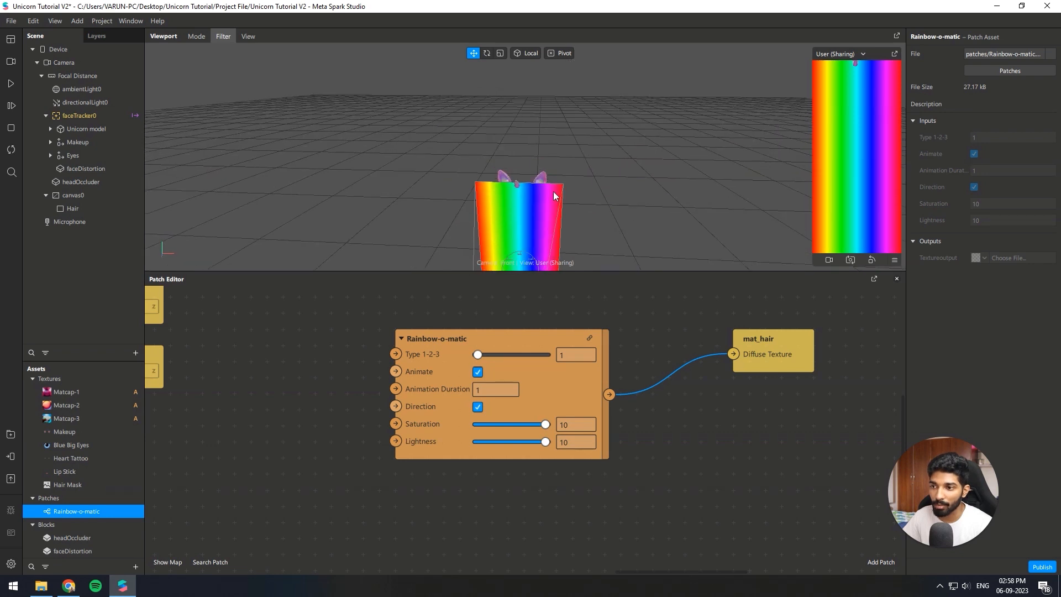
right_drag(555, 196, 500, 208)
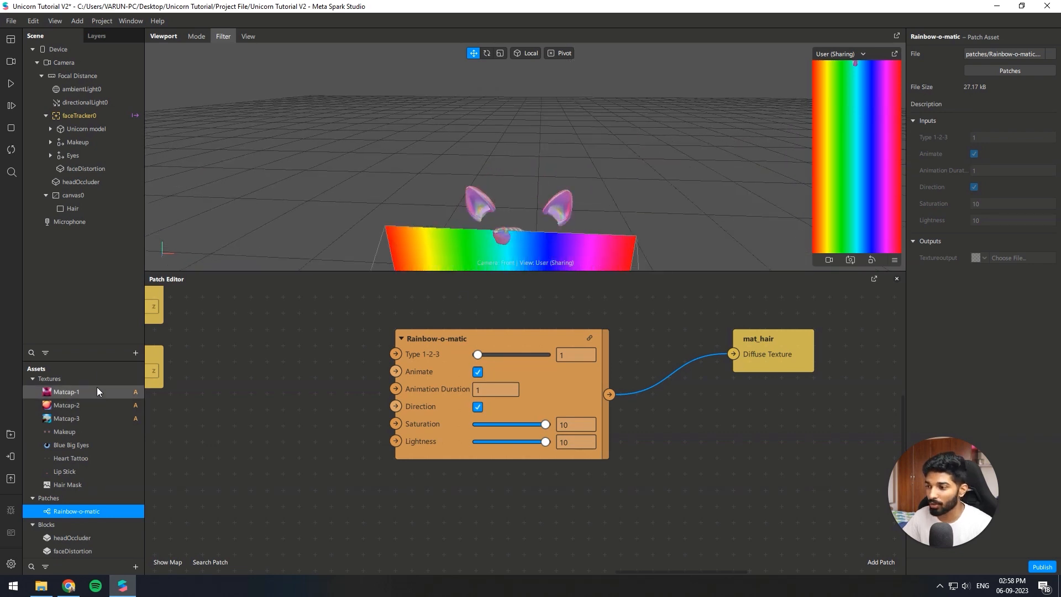
scroll(91, 446, up, 2)
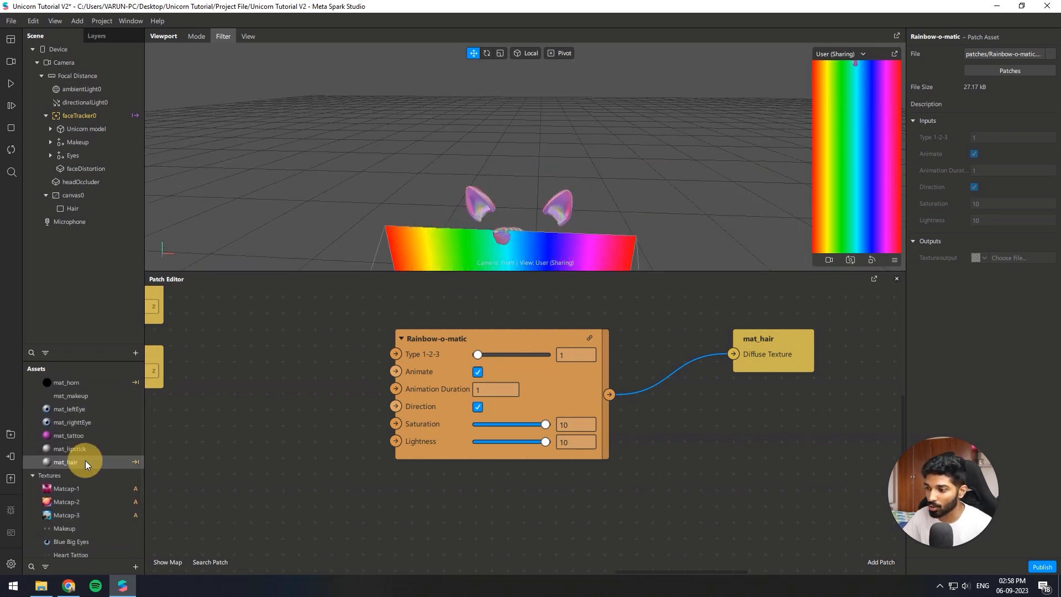
click(85, 461)
click(911, 335)
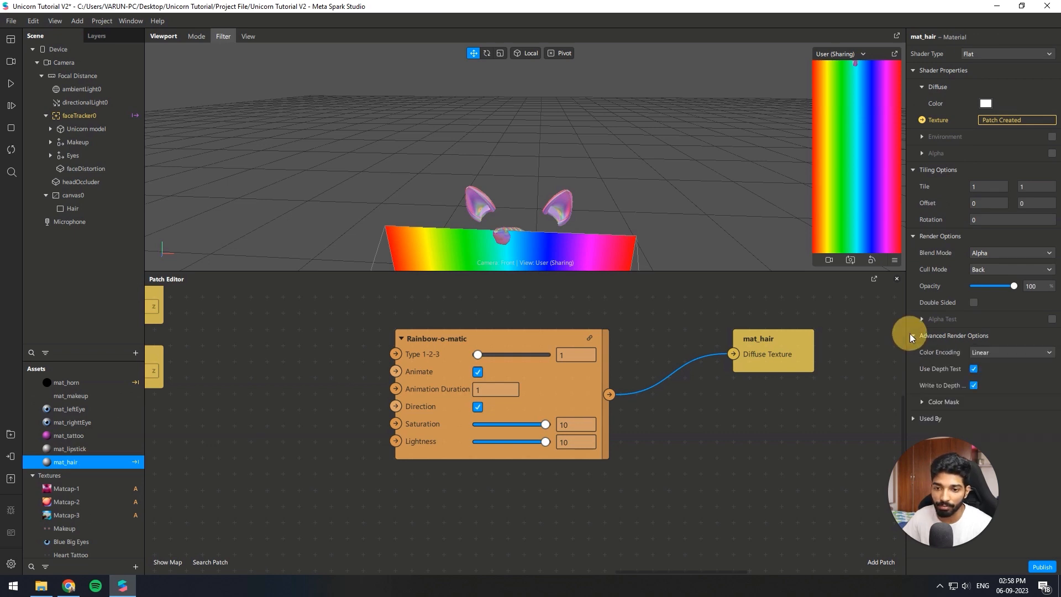
click(974, 369)
scroll(641, 188, down, 2)
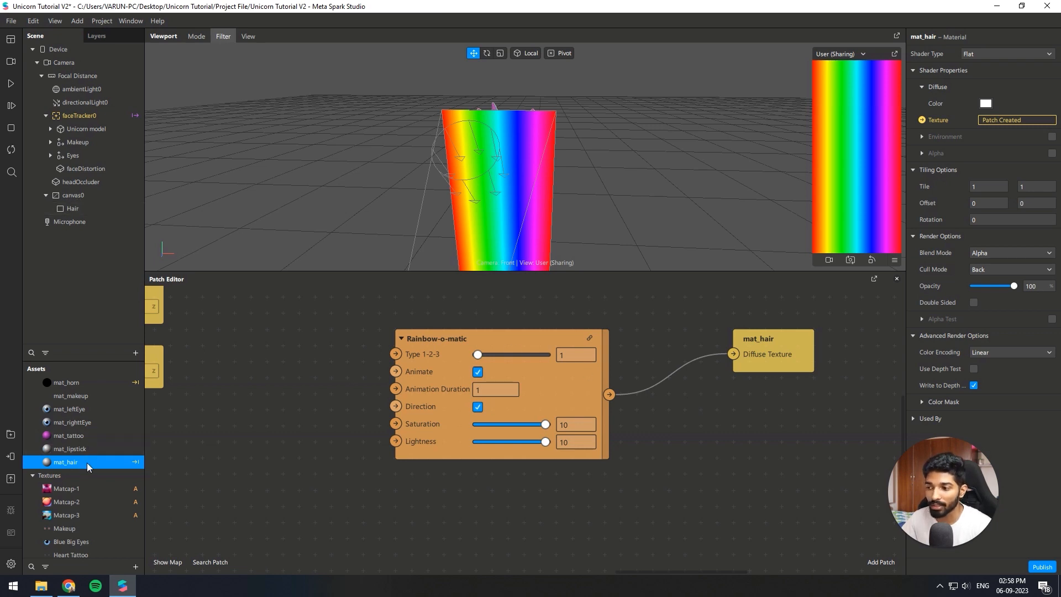
Enable Alpha on mat_hair and set its alpha texture to Hair Mask.
click(1052, 153)
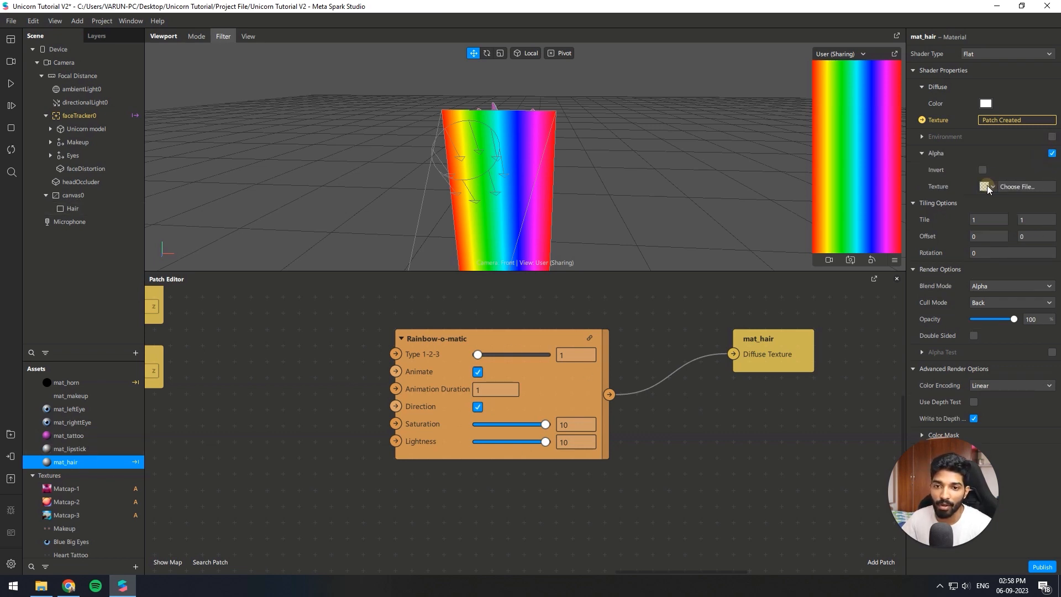
click(989, 187)
click(994, 293)
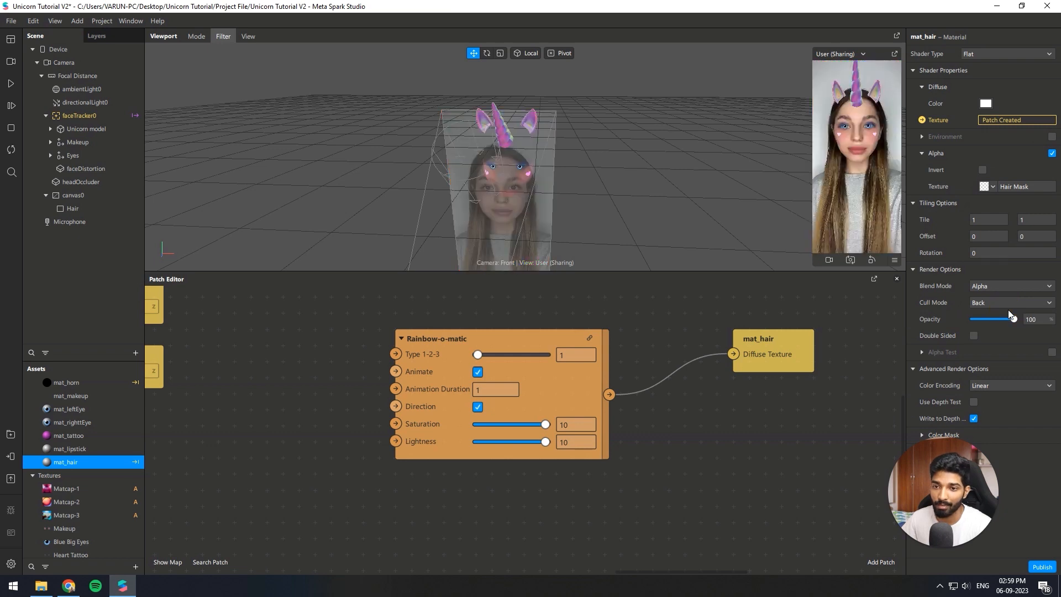
scroll(501, 221, up, 4)
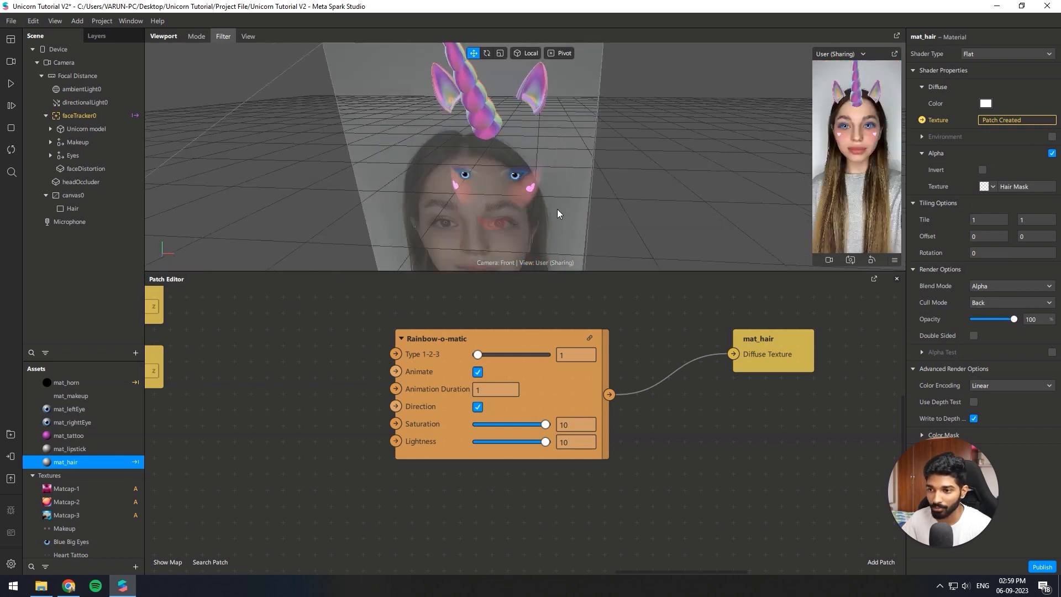
mouse_move(557, 209)
alt+mouse_down()
mouse_move(589, 140)
mouse_move(591, 87)
alt+mouse_up()
scroll(589, 140, down, 2)
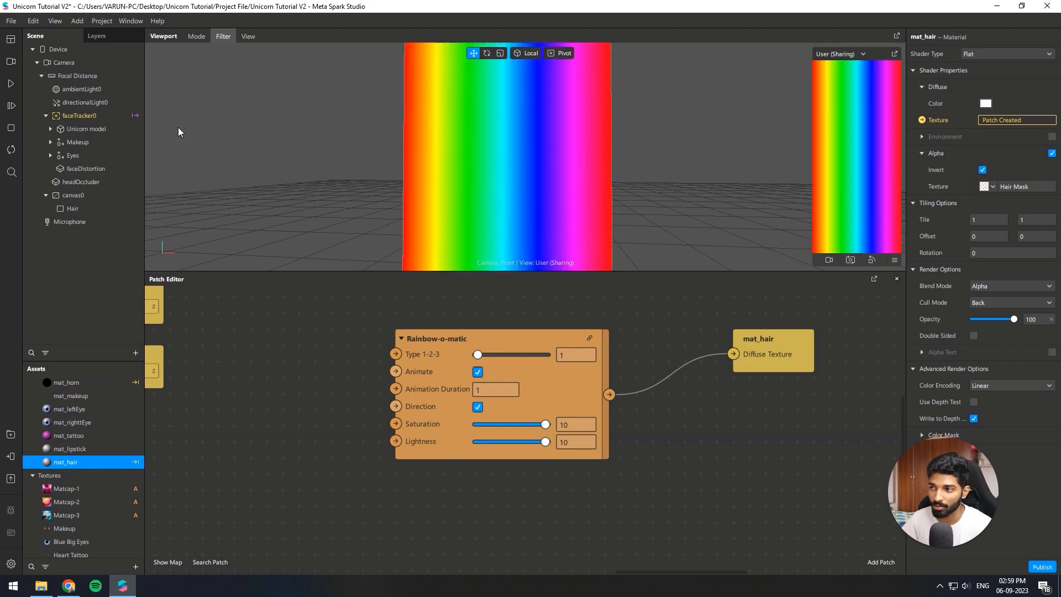
Play and restart the preview video, and turn off Invert for mat_hair's alpha.
click(13, 85)
click(12, 150)
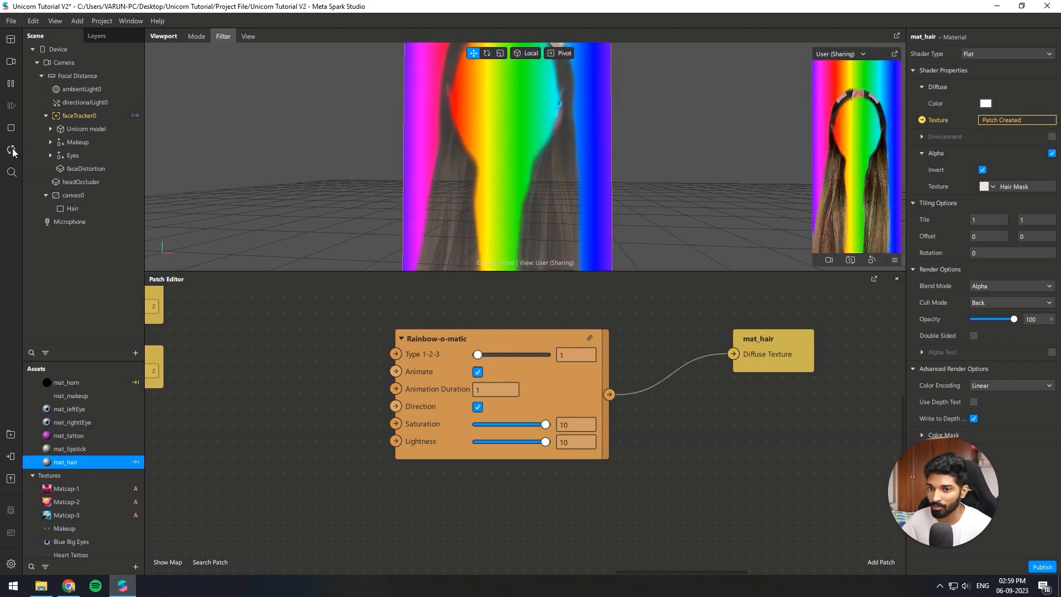
click(982, 171)
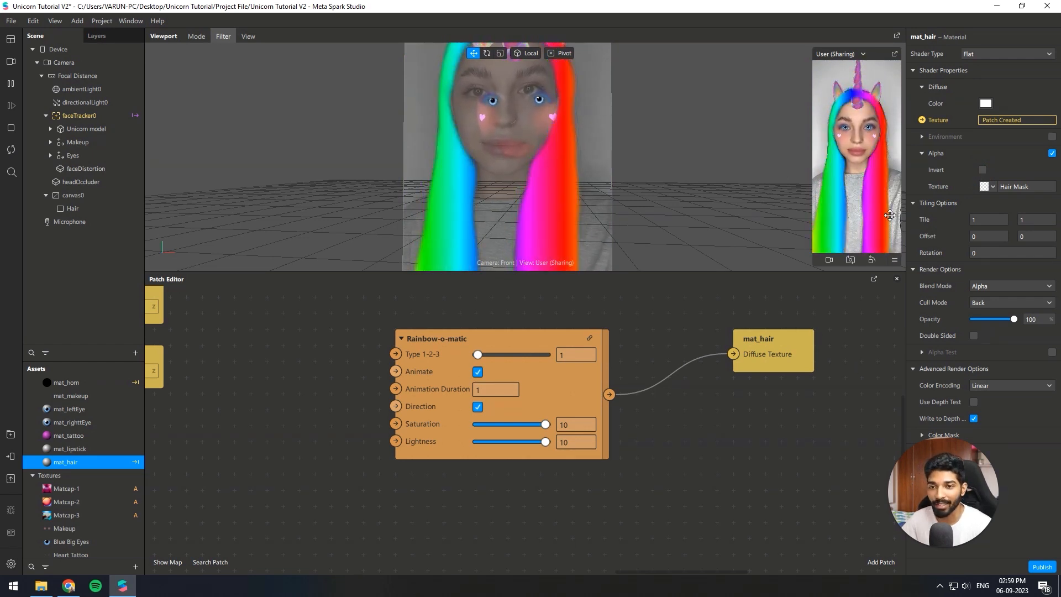
Set mat_hair's blend mode to Associative Alpha and reduce its opacity to 35%.
drag(965, 483, 854, 493)
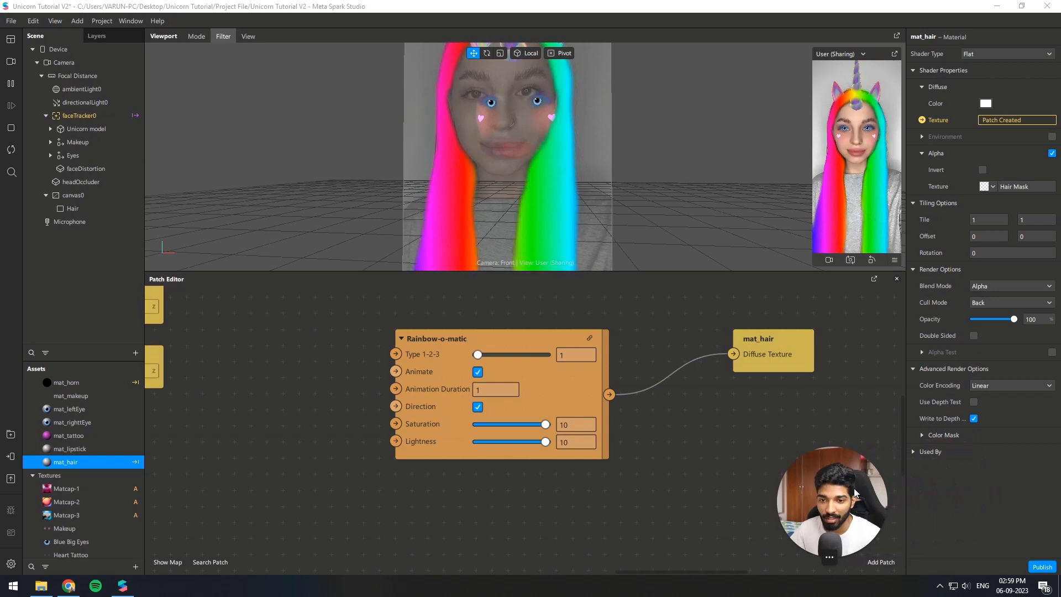
click(1008, 286)
click(1006, 299)
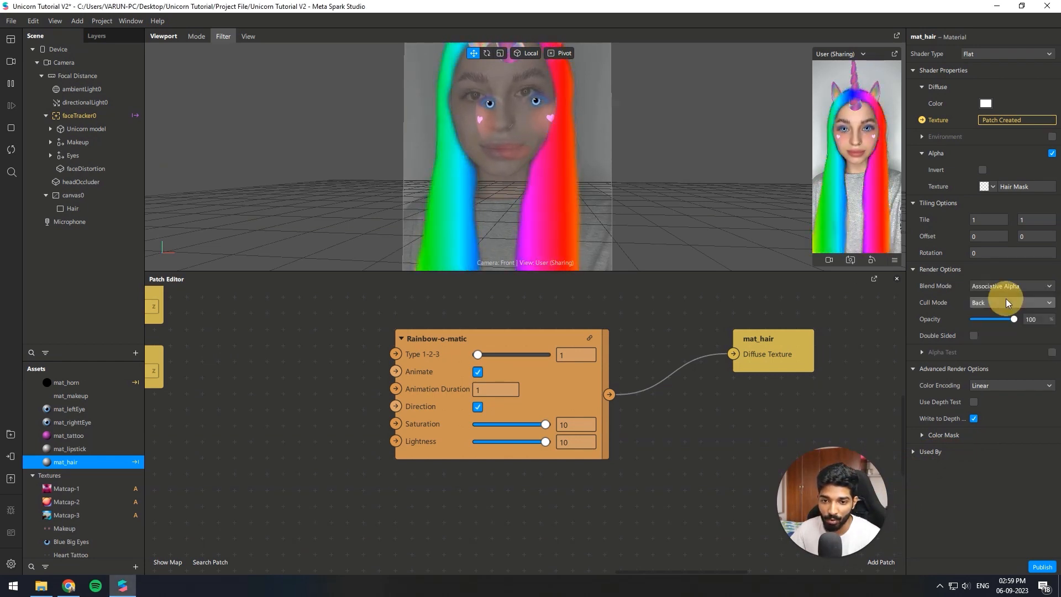
click(1035, 320)
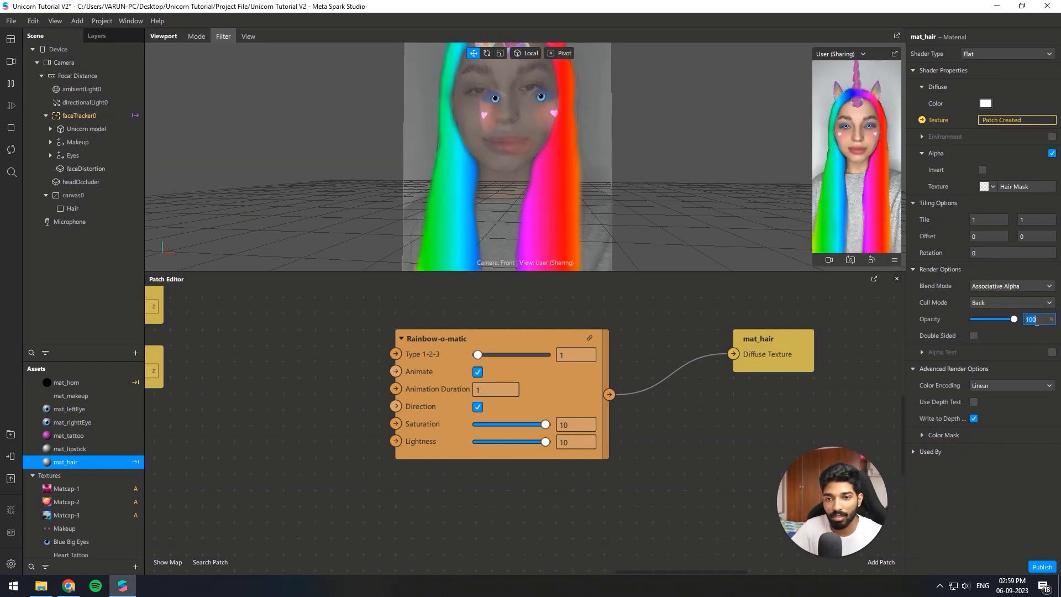
click(1034, 320)
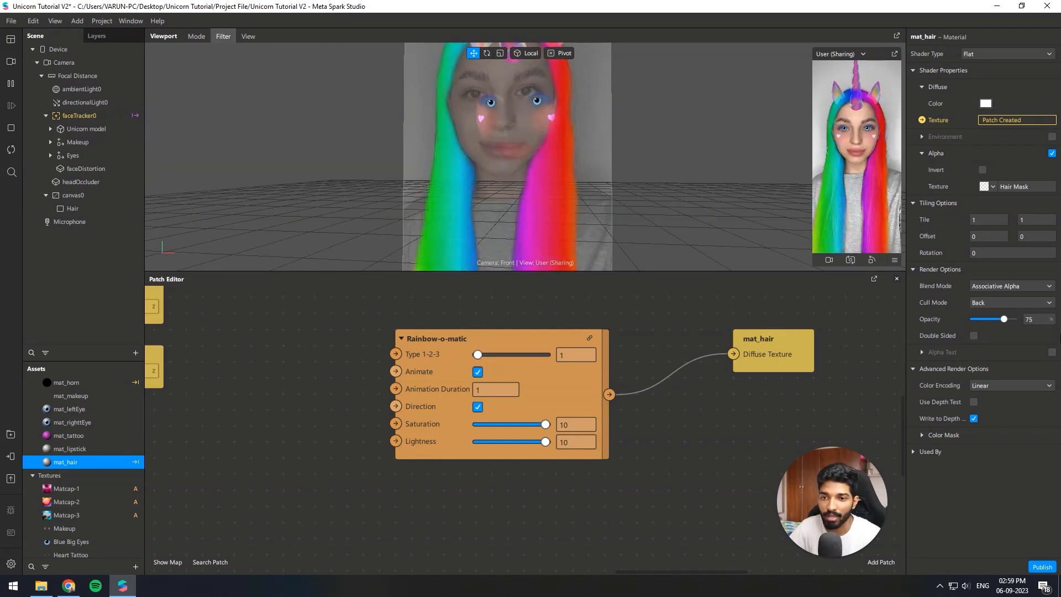
click(1036, 320)
text(3)
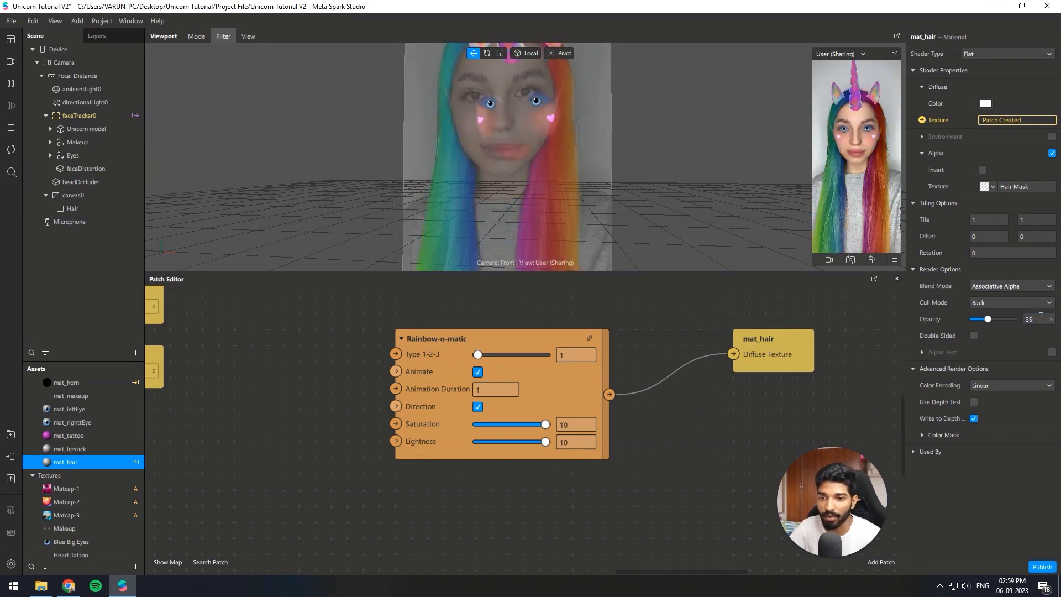
Turn off Animate on the Rainbow-o-matic patch and keep its type at 1 after trying types 2 and 3.
click(478, 372)
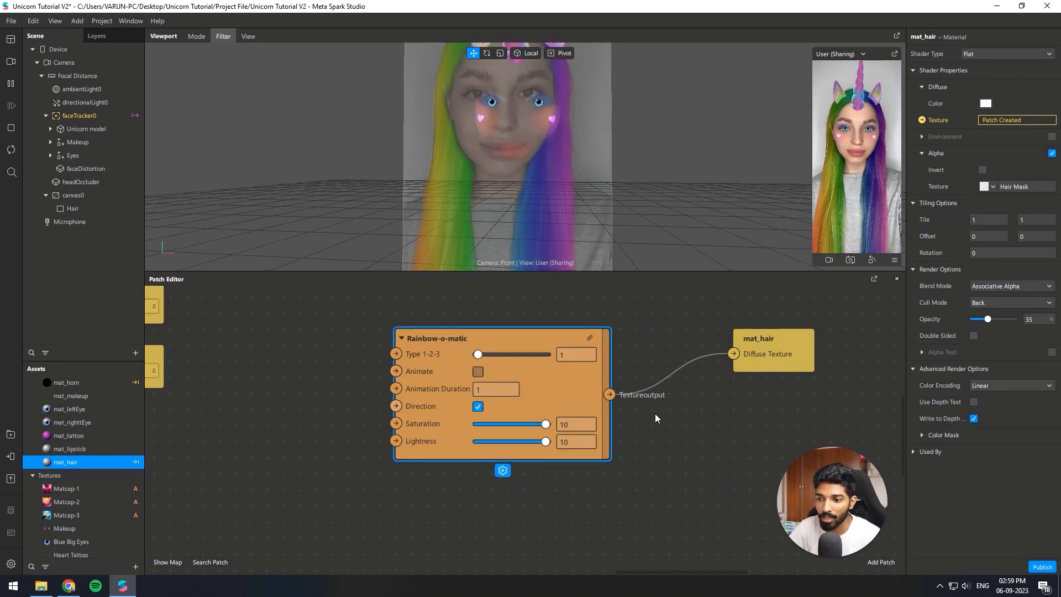
click(581, 354)
text(2)
key(Return)
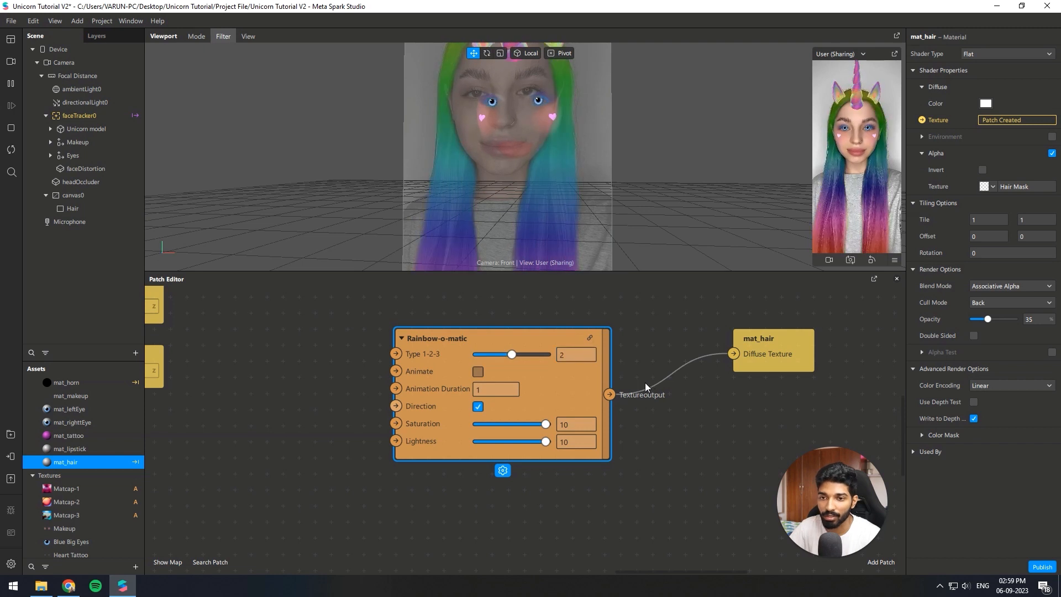
click(577, 354)
text(3)
key(Return)
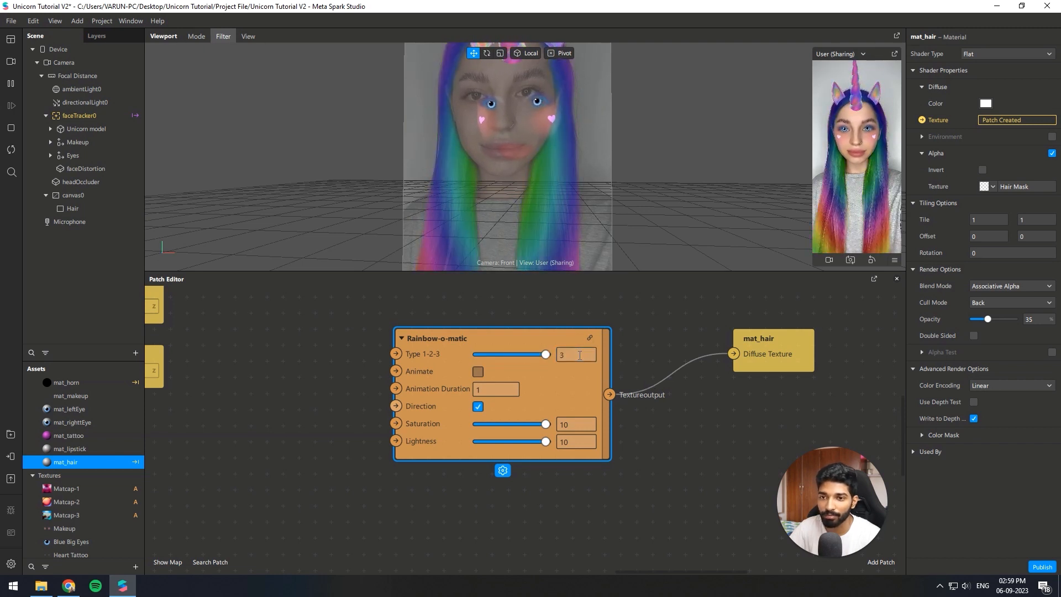
click(572, 355)
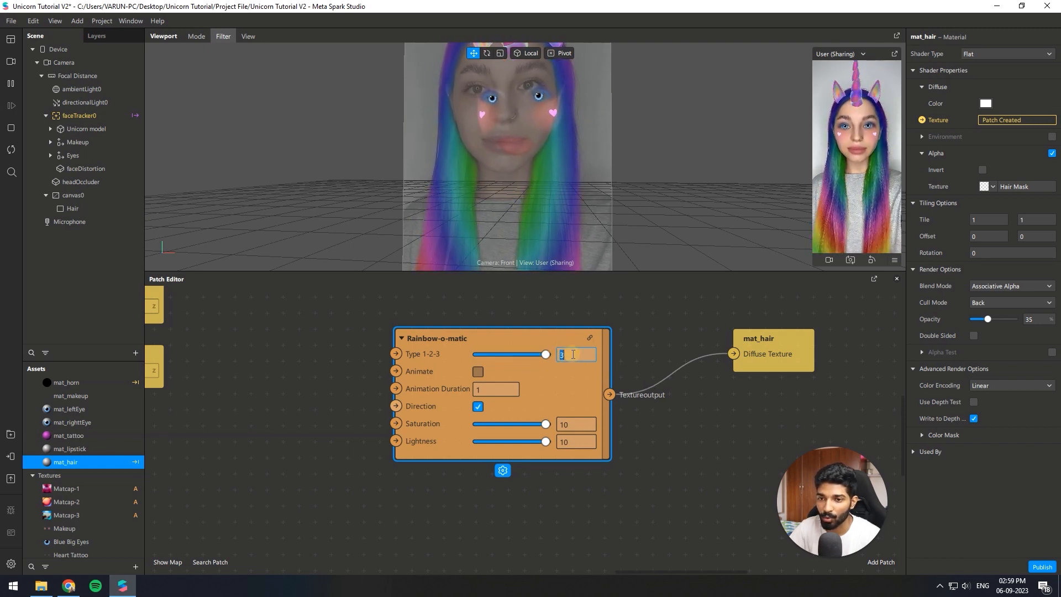
text(1)
key(Return)
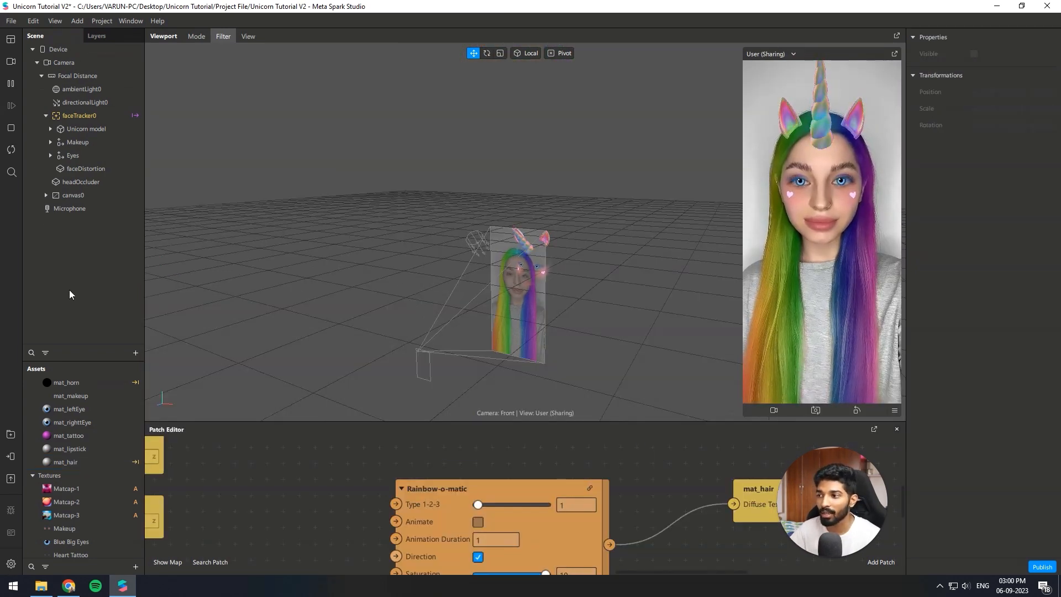
Set both eye_l_scale and eye_r_scale of the faceDistortion block to 0.3.
scroll(95, 437, up, 1)
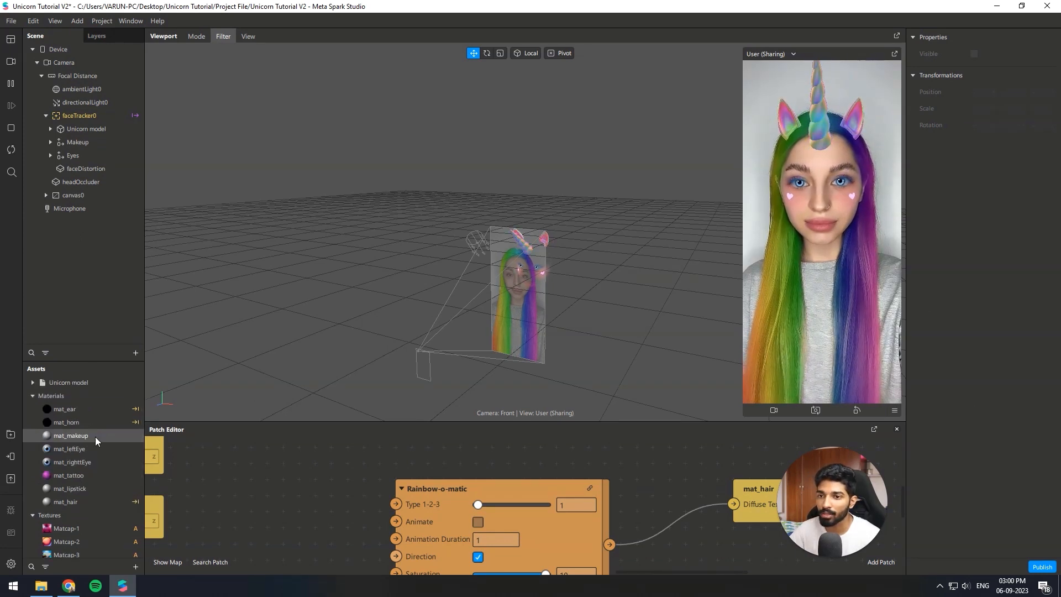
right_click(95, 436)
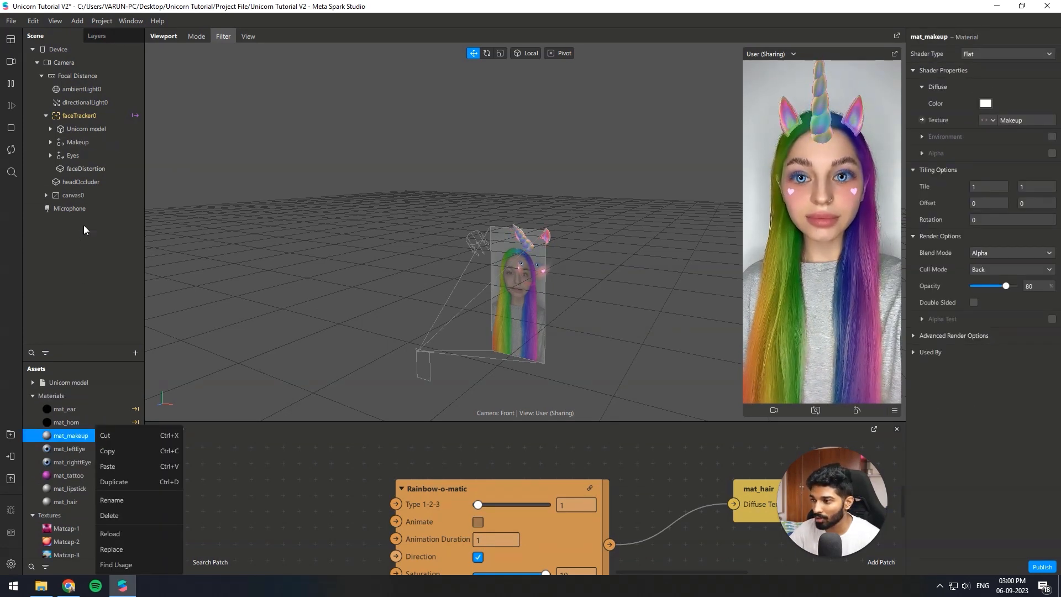
click(89, 168)
click(1038, 278)
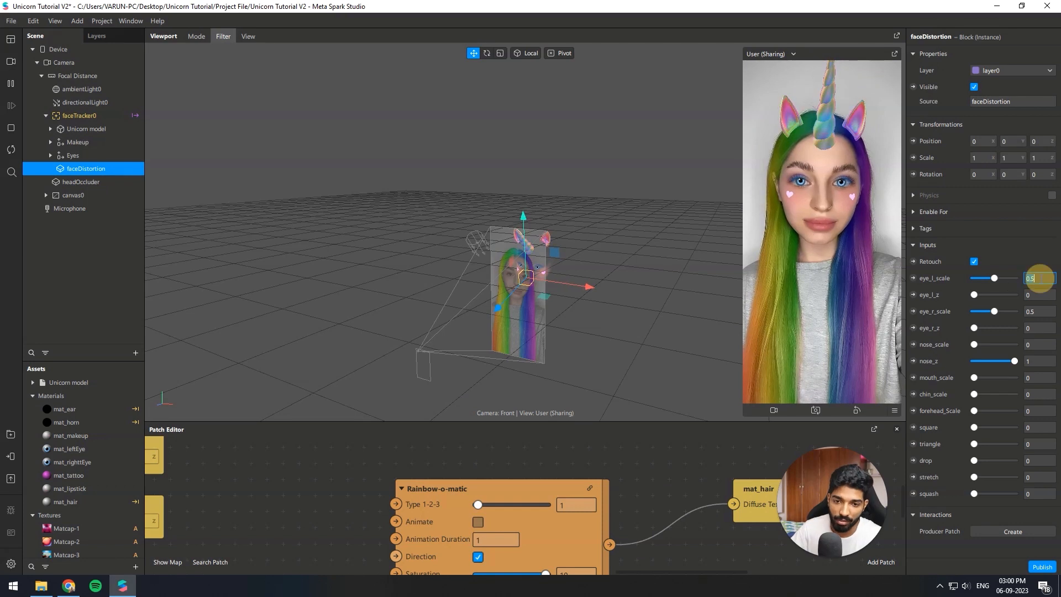
text(.3)
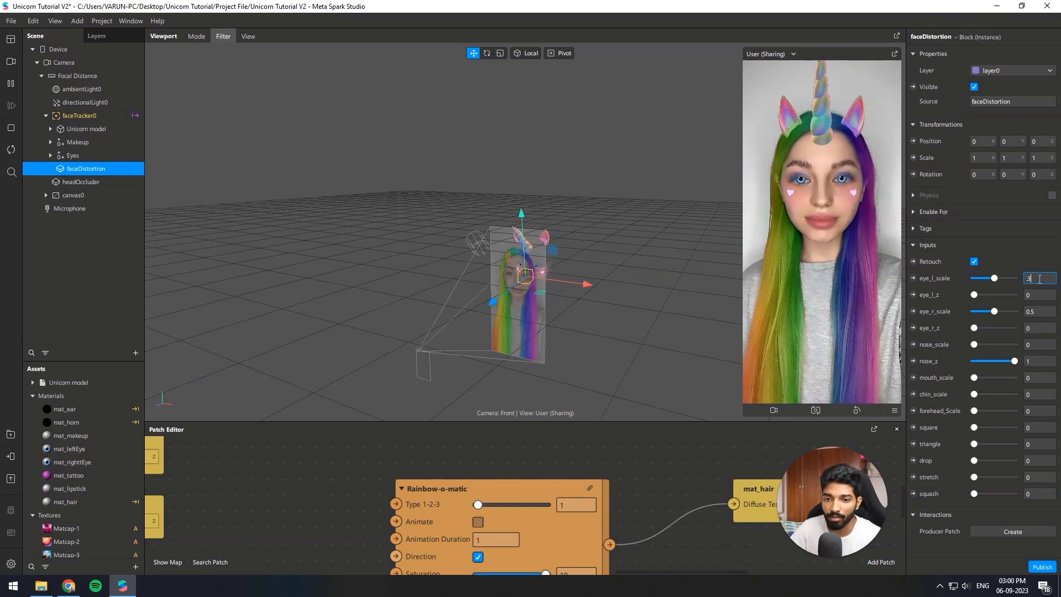
key(Return)
click(1039, 312)
text(.3)
key(Return)
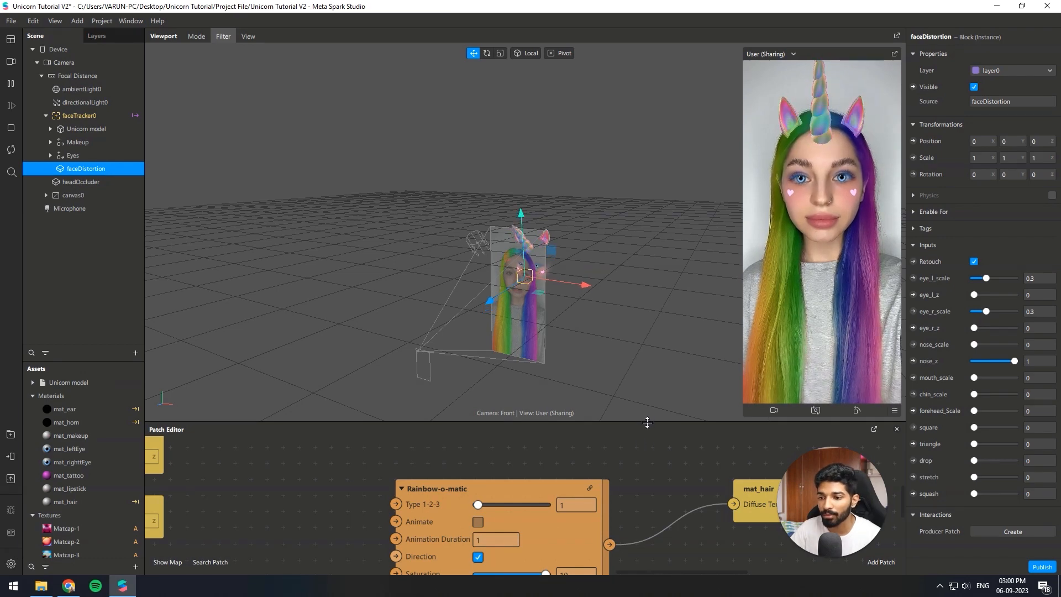
Assign the Unicorn model's Horn mesh to layer1 and collapse the model in the scene tree.
drag(644, 418, 628, 307)
scroll(514, 290, up, 8)
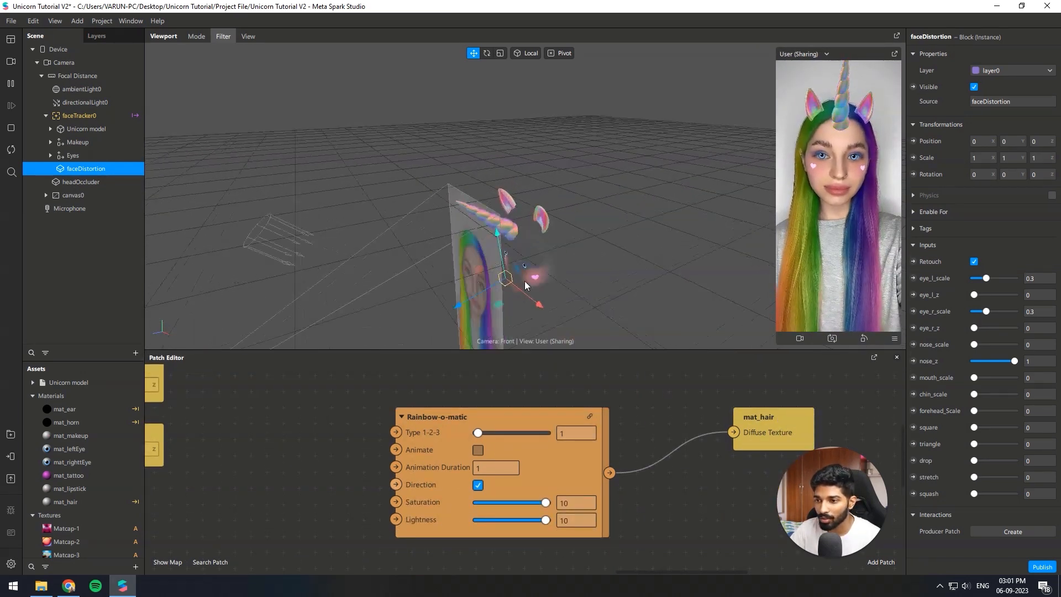
mouse_move(470, 293)
right_down()
mouse_move(628, 181)
mouse_move(634, 207)
mouse_move(685, 235)
mouse_move(591, 286)
mouse_move(485, 286)
right_up()
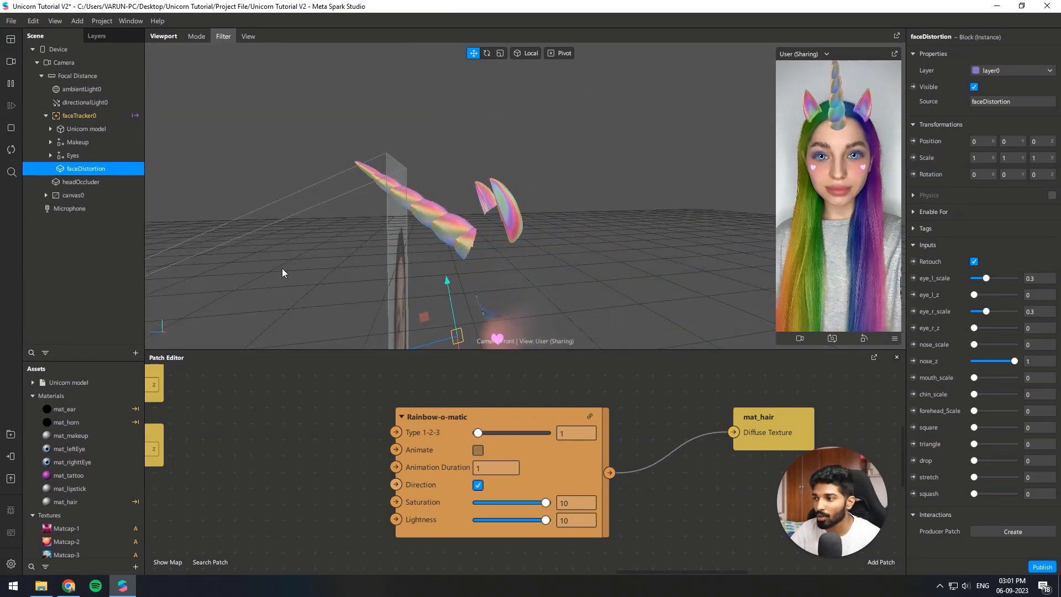
double_click(81, 135)
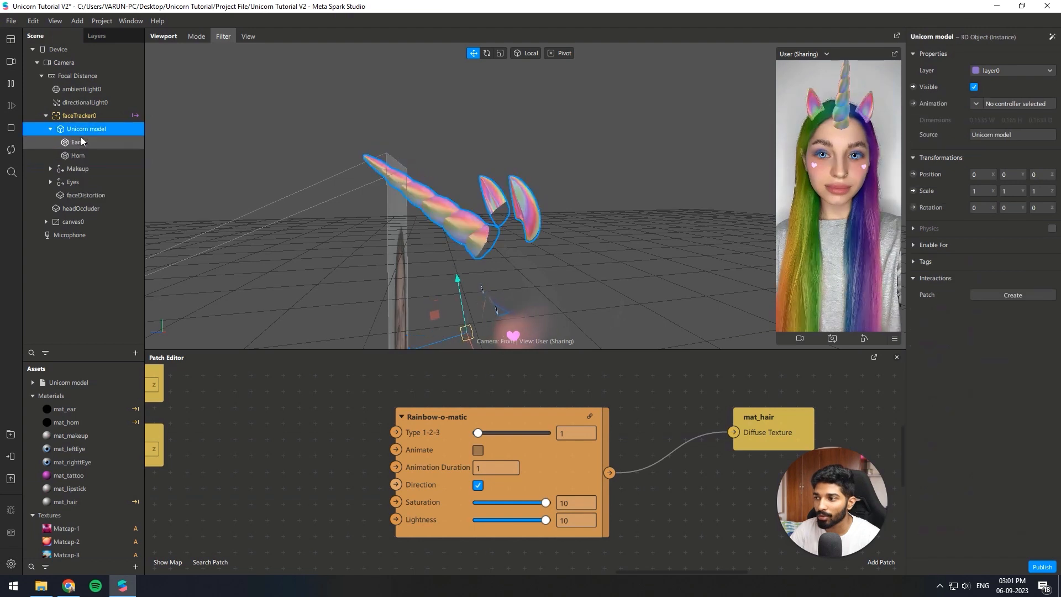
click(82, 156)
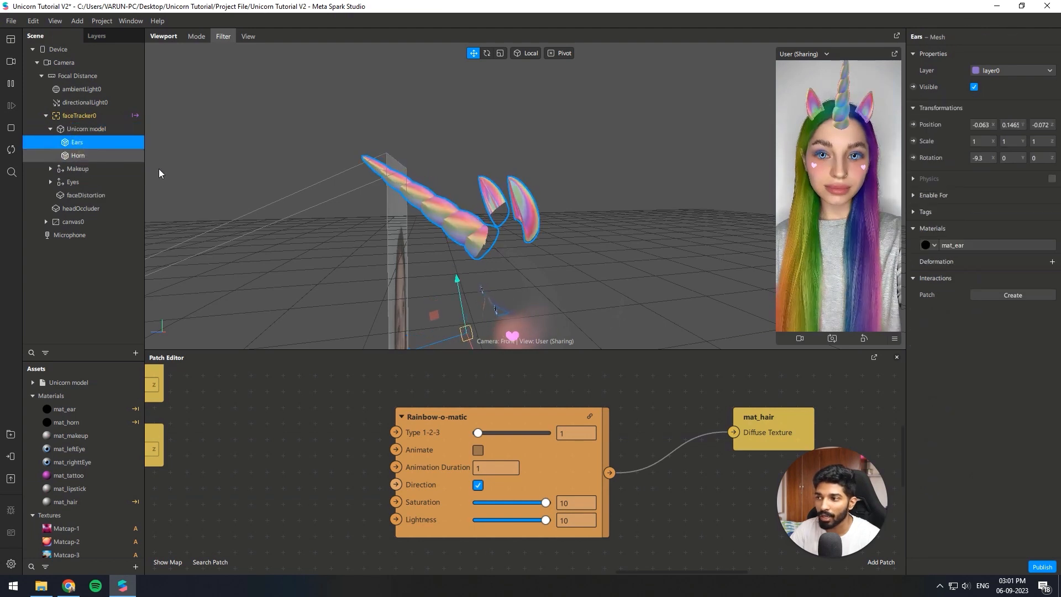
click(1013, 71)
click(1003, 96)
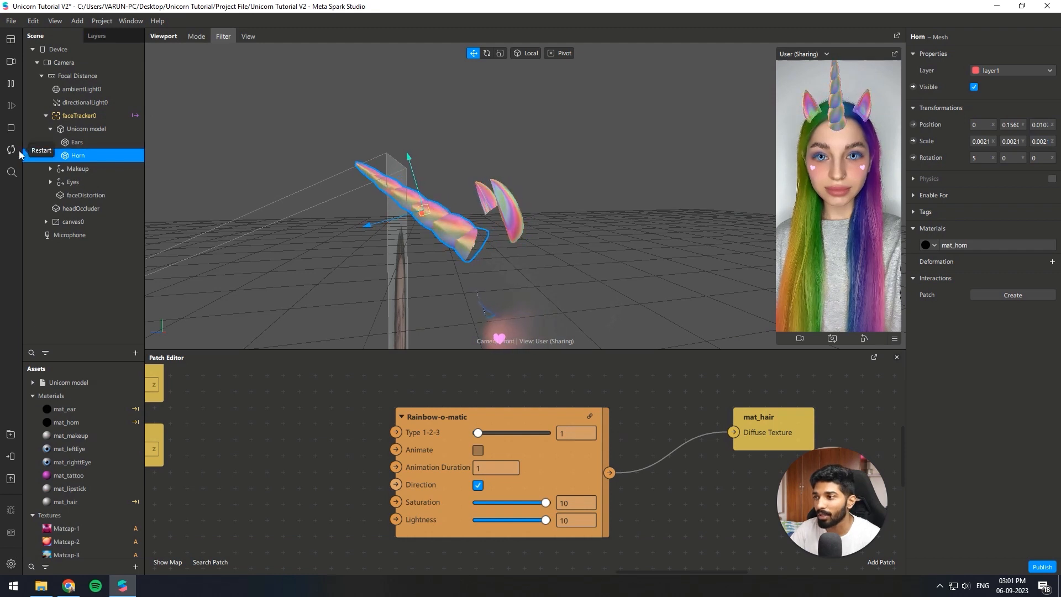
click(49, 130)
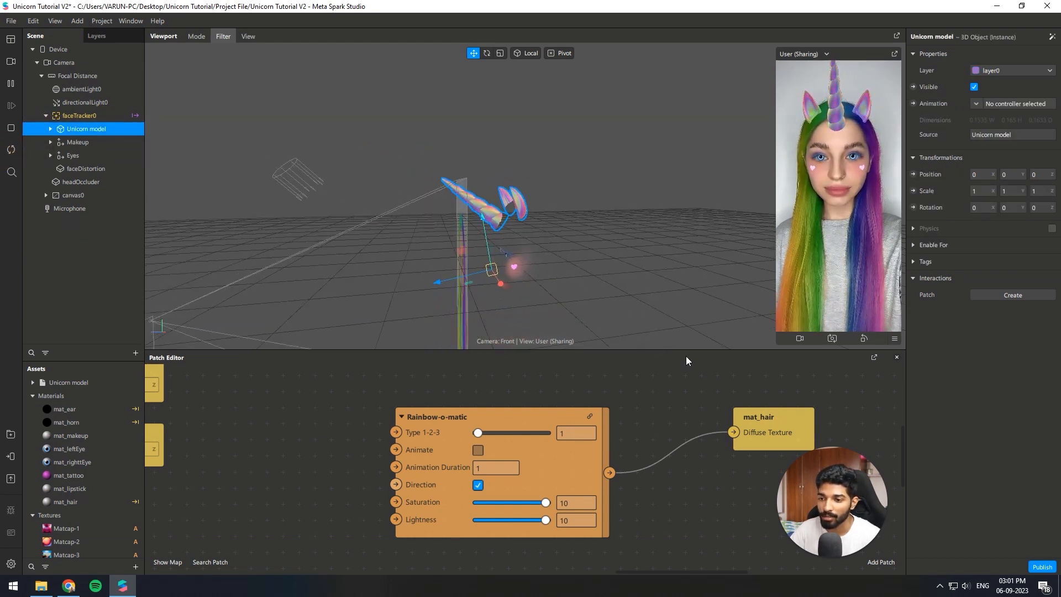
Preview the filter on the live Logitech BRIO camera feed and return to the patch graph.
click(16, 63)
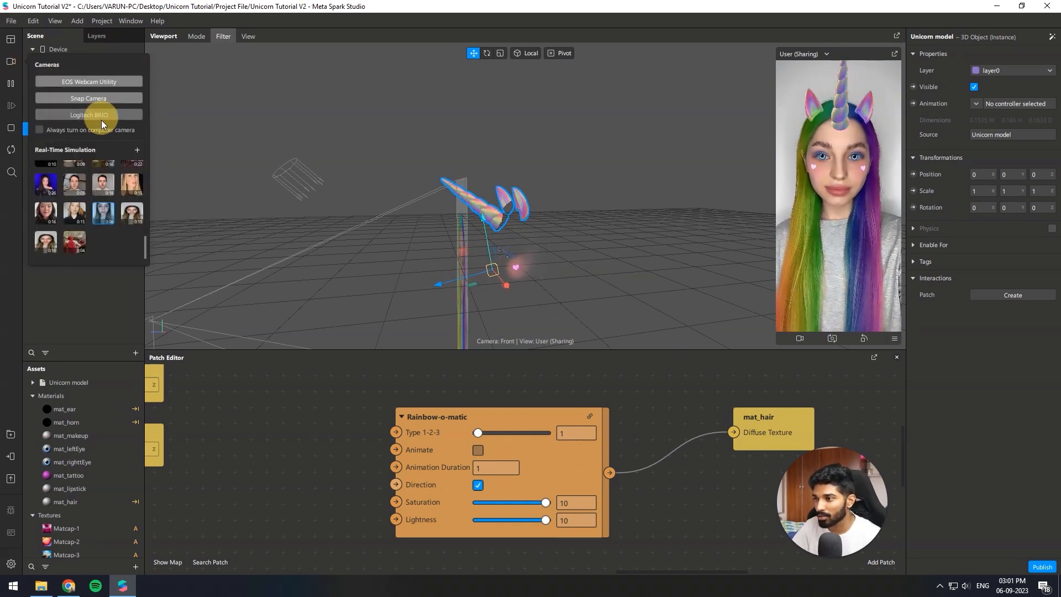
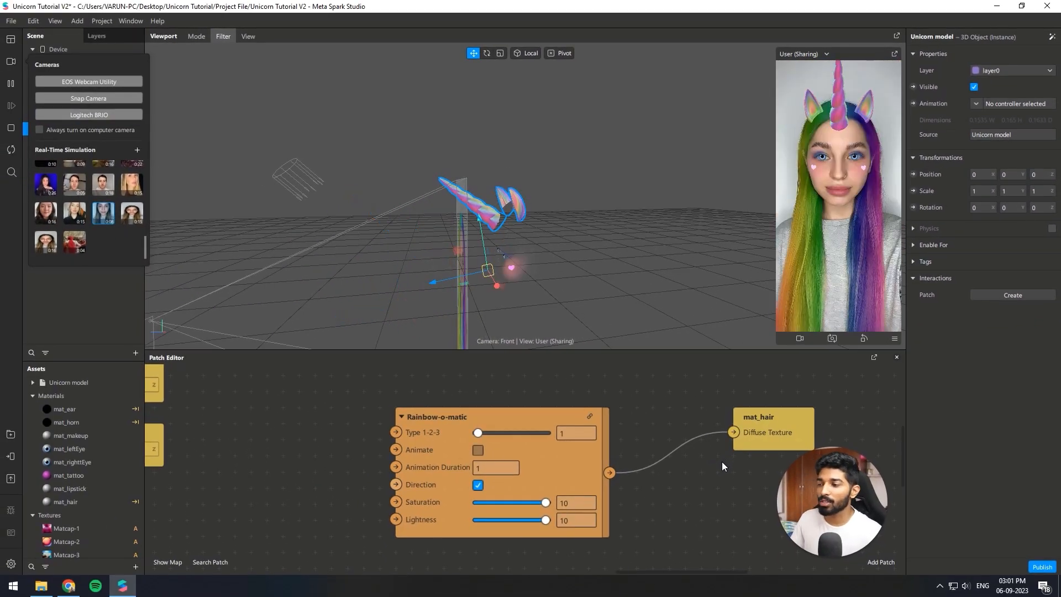
click(722, 462)
Add a Left Eye Closed patch fed by faceTracker0's face output and place it above the Eyeball patch.
scroll(453, 413, down, 5)
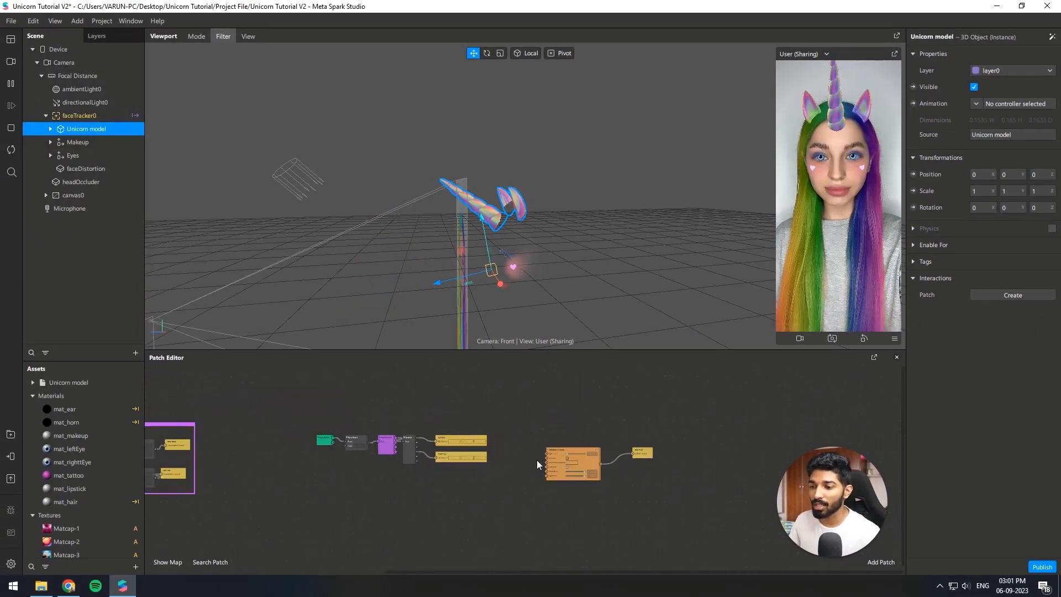
scroll(513, 447, up, 5)
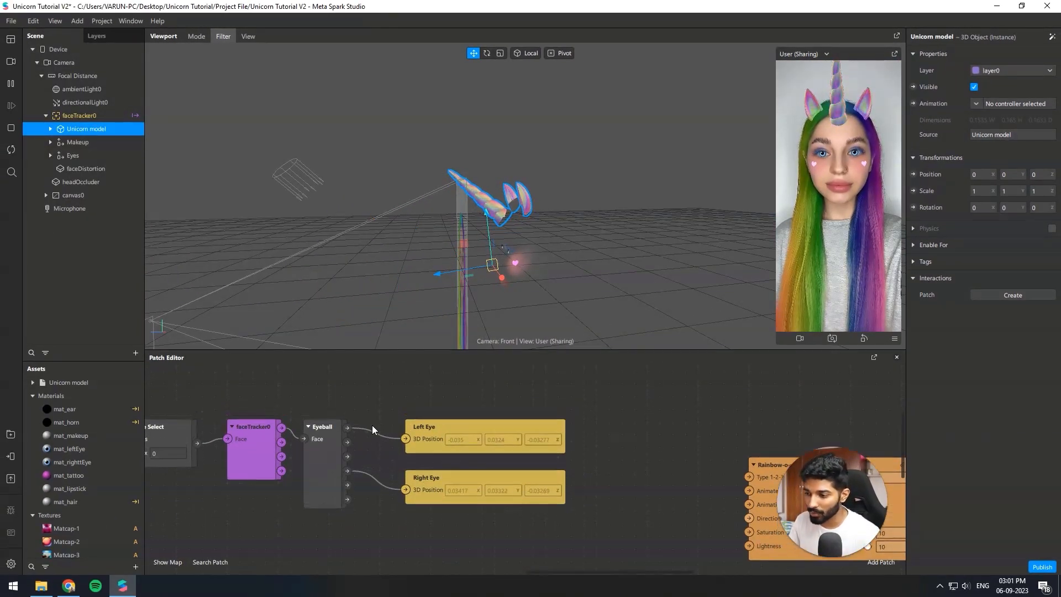
scroll(346, 431, up, 1)
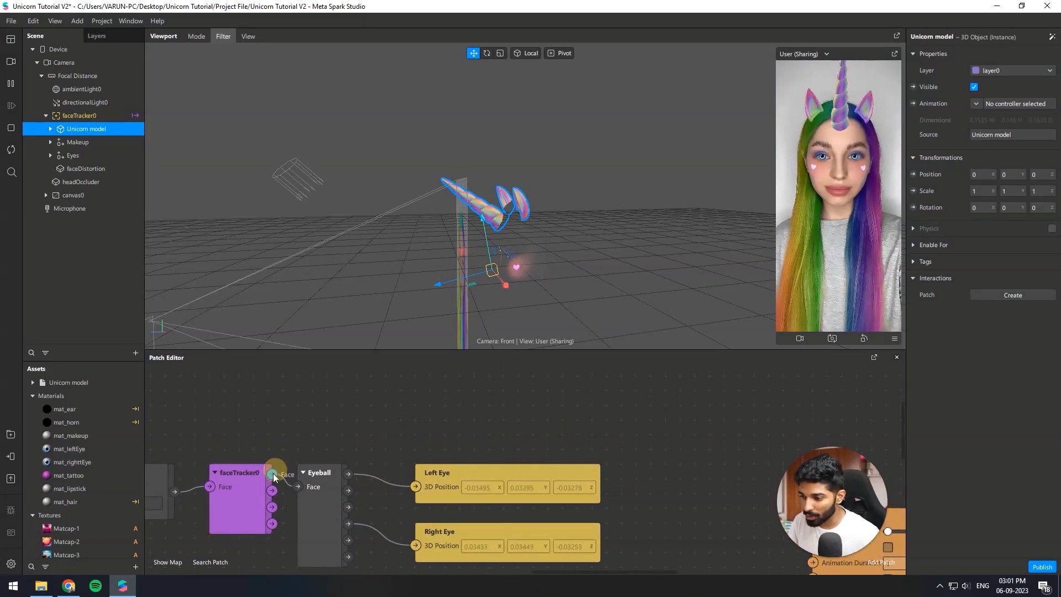
drag(273, 473, 317, 442)
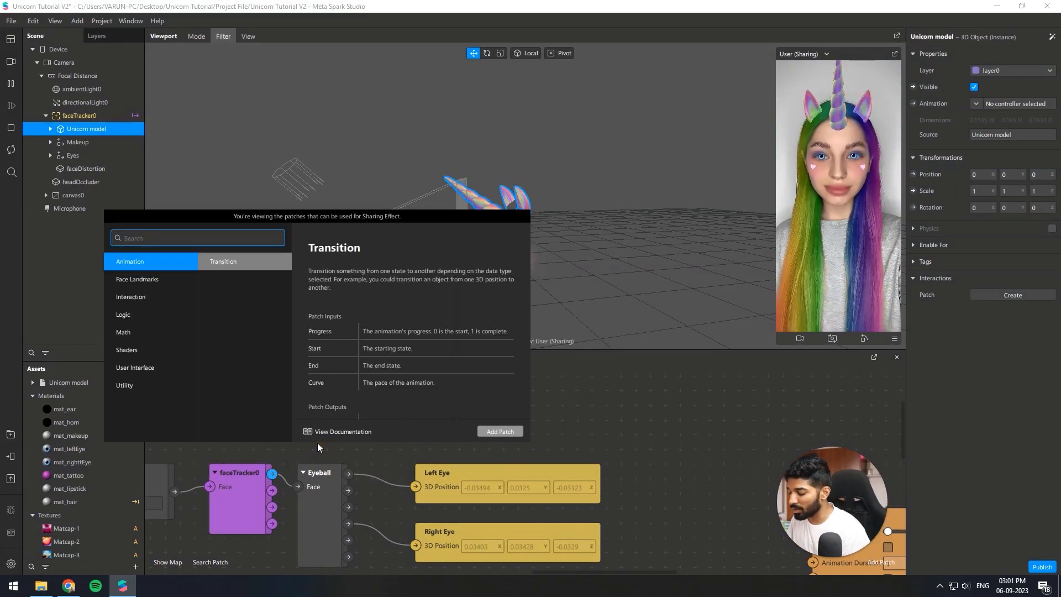
text(felo)
key(BackSpace)
key(BackSpace)
key(BackSpace)
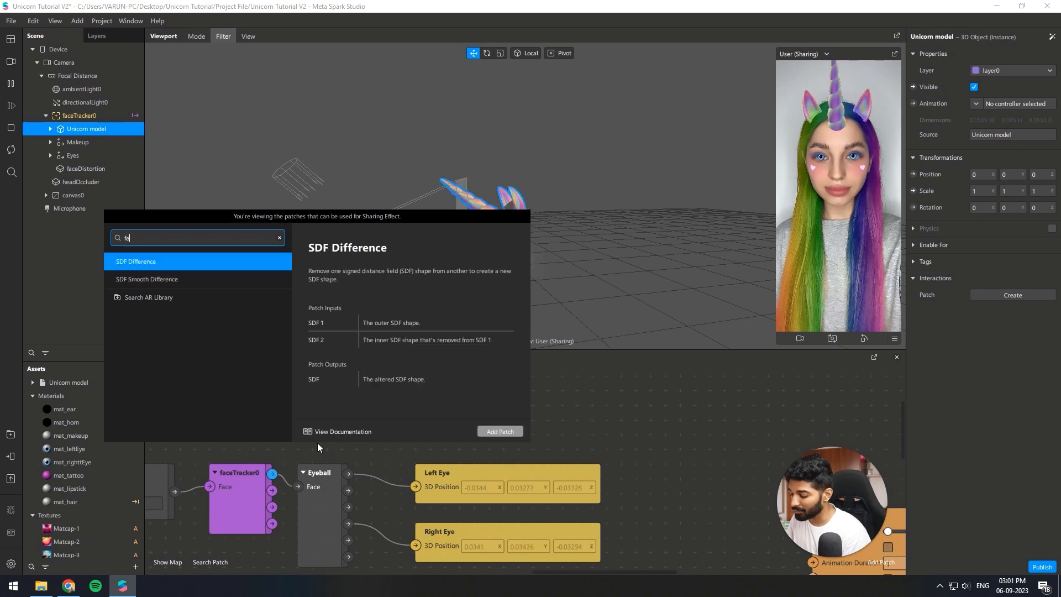
text(left)
key(Down)
key(Down)
key(Return)
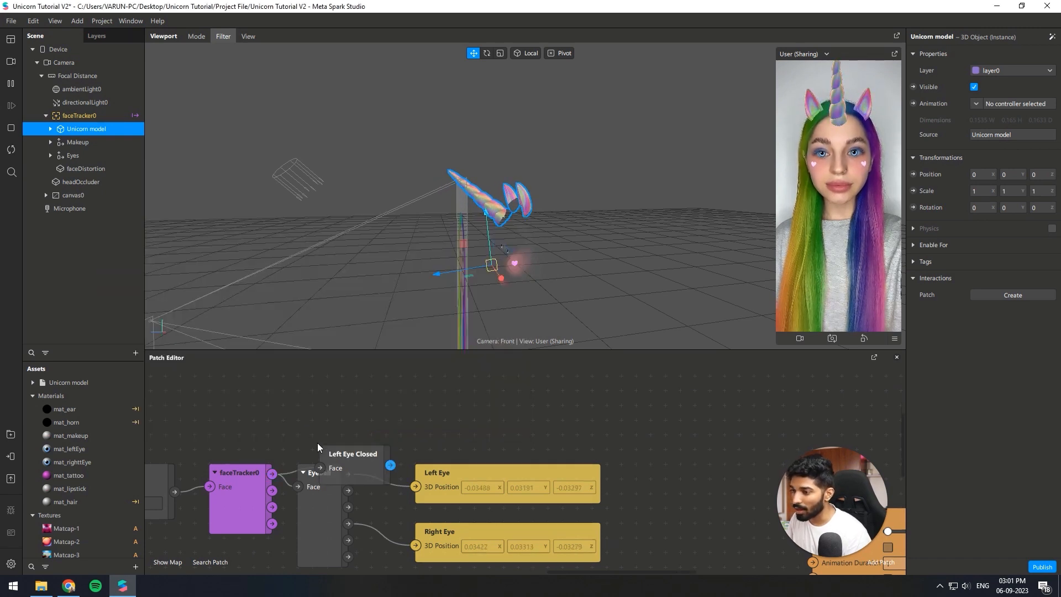
drag(361, 466, 333, 424)
Add a Right Eye Closed patch fed by faceTracker0's face output and arrange it beneath Left Eye Closed.
double_click(287, 423)
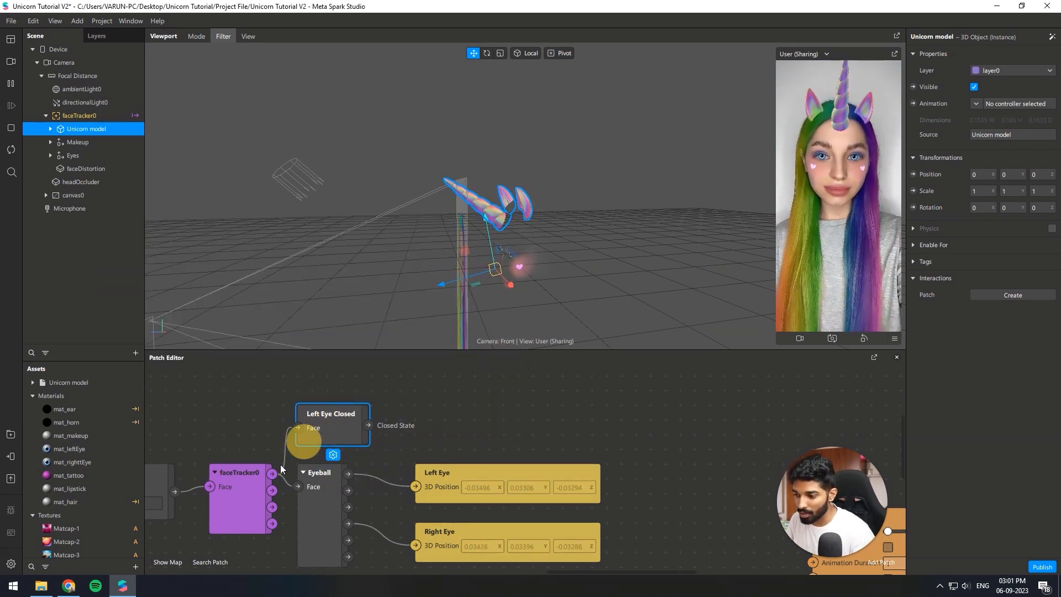
text(right)
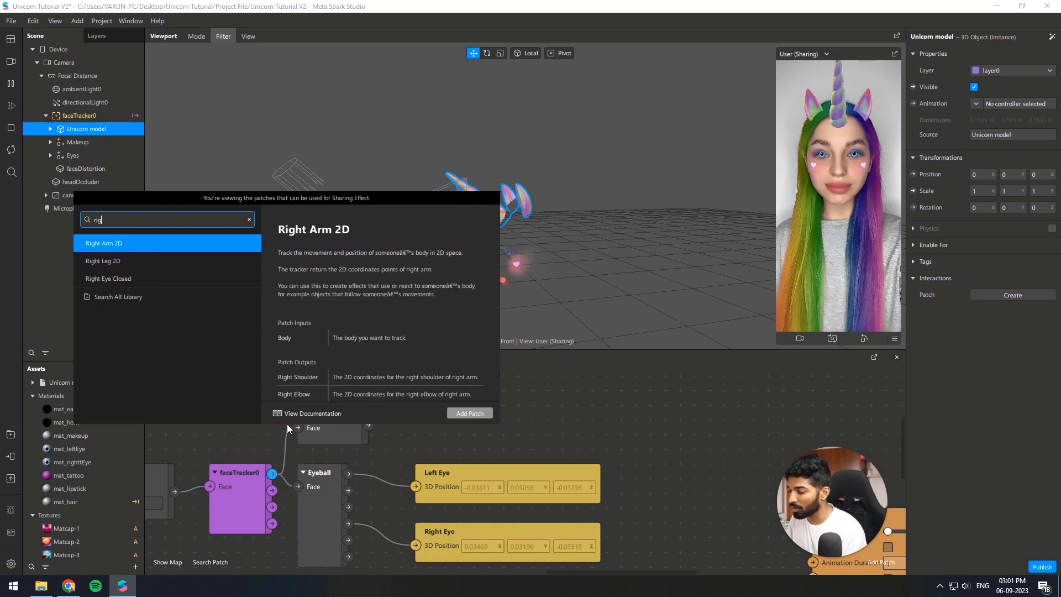
key(Down)
key(Down)
key(Return)
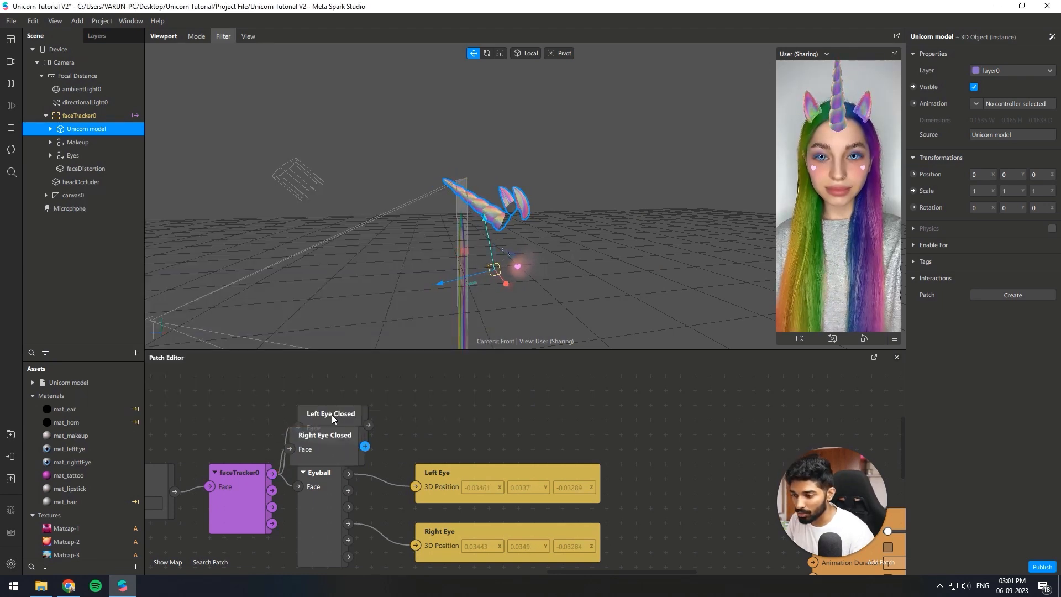
drag(332, 415, 331, 387)
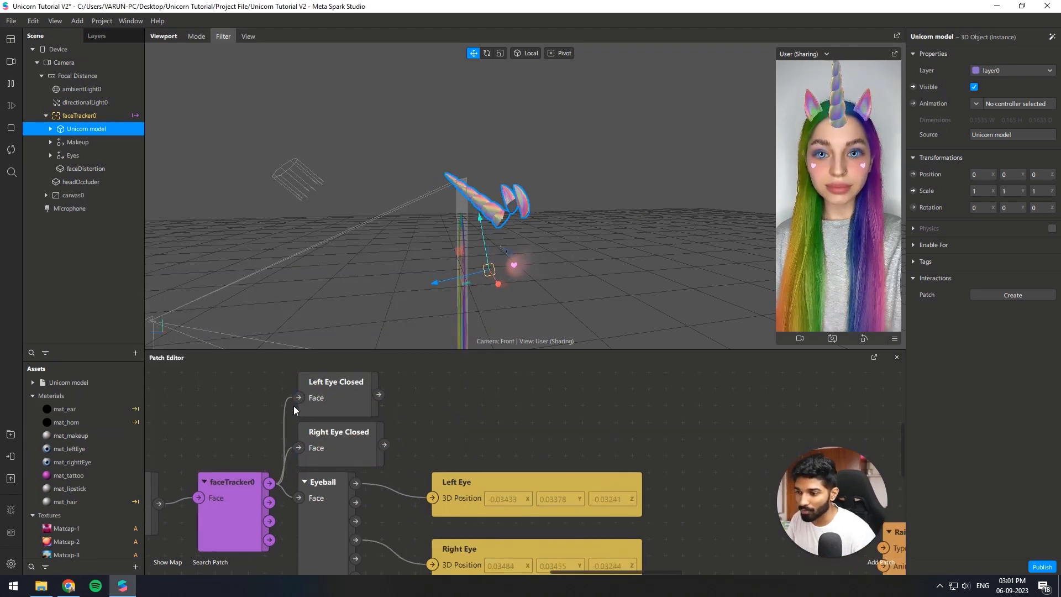
scroll(319, 420, up, 3)
scroll(341, 470, down, 1)
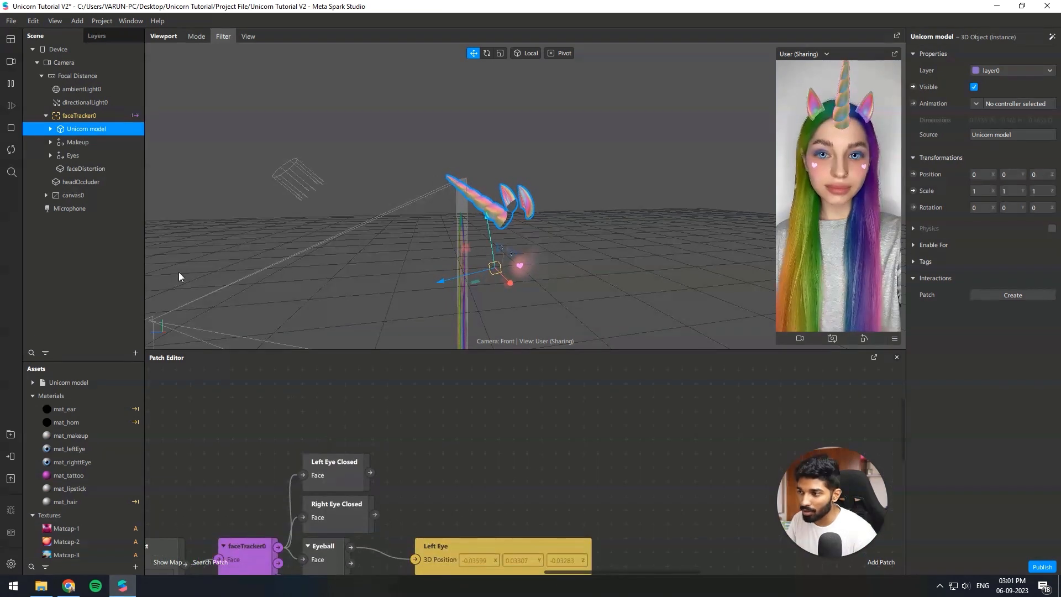
Create Visible property patches for the Left Eye and Right Eye null objects and place them beside the eye-closed patches.
click(51, 155)
click(84, 168)
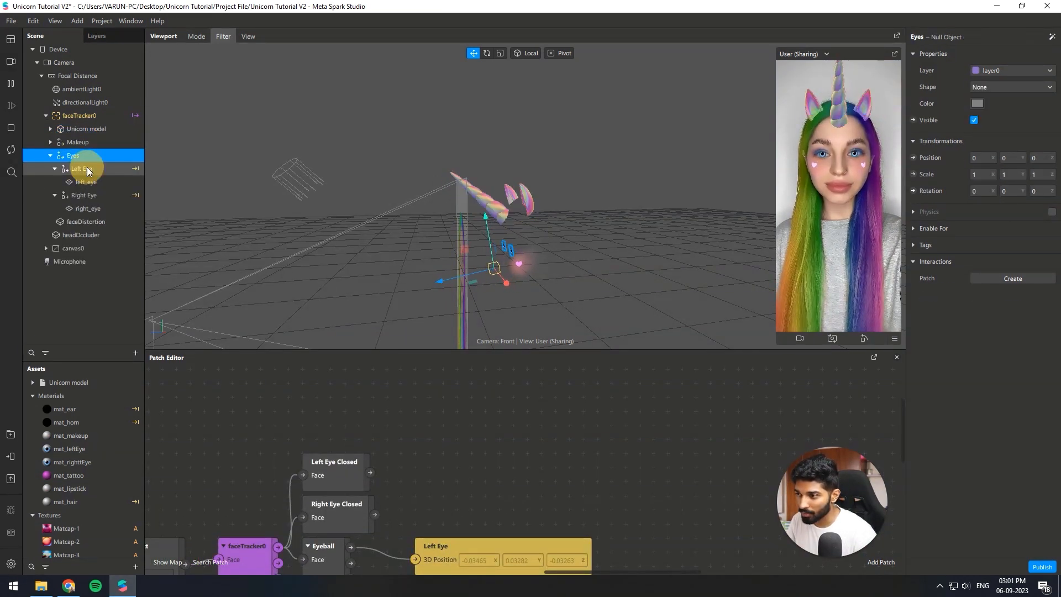
ctrl+click(99, 195)
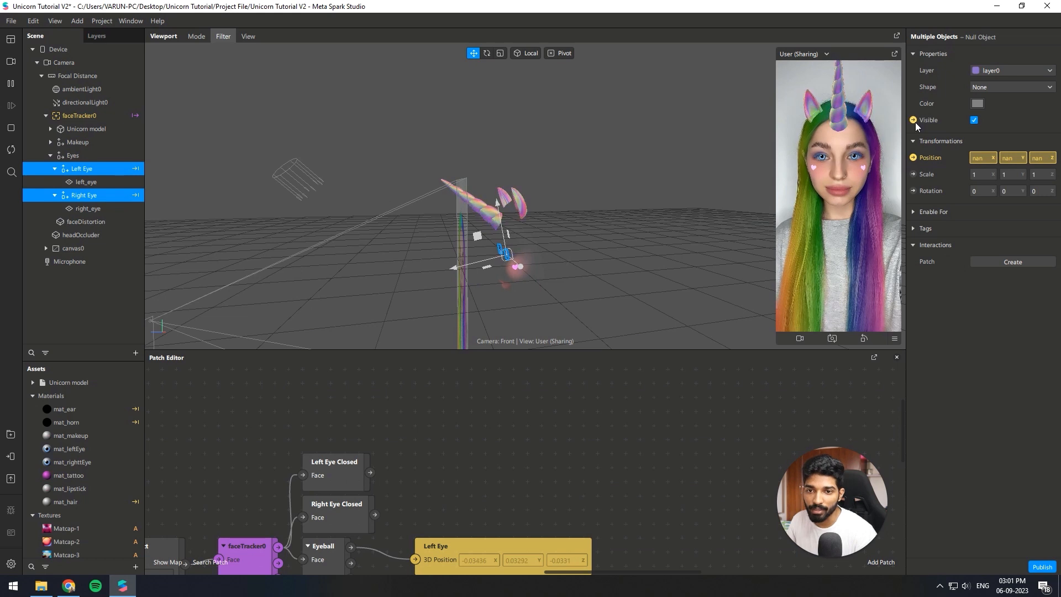
drag(488, 519, 502, 519)
drag(552, 504, 544, 485)
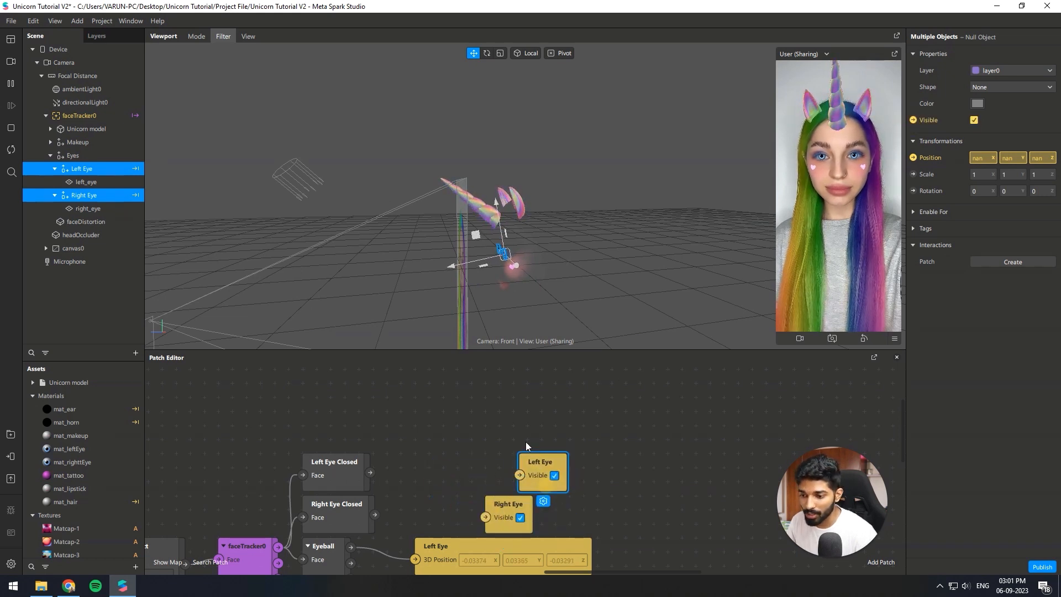
scroll(393, 482, up, 2)
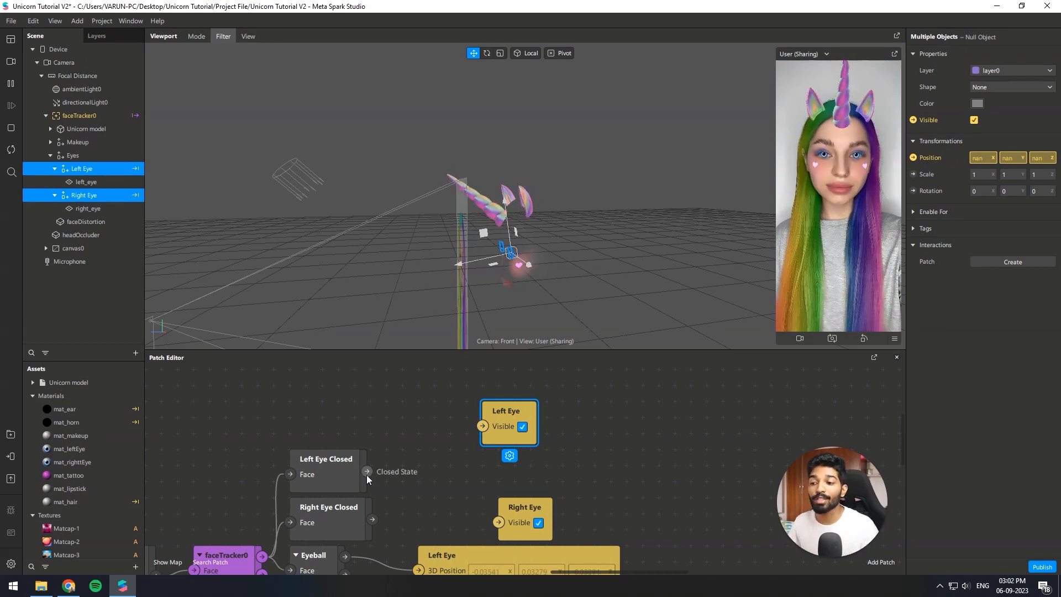
Link Left Eye Closed through a Not patch to the Left Eye's Visible input and align the patches.
drag(416, 466, 388, 450)
text(not)
key(Return)
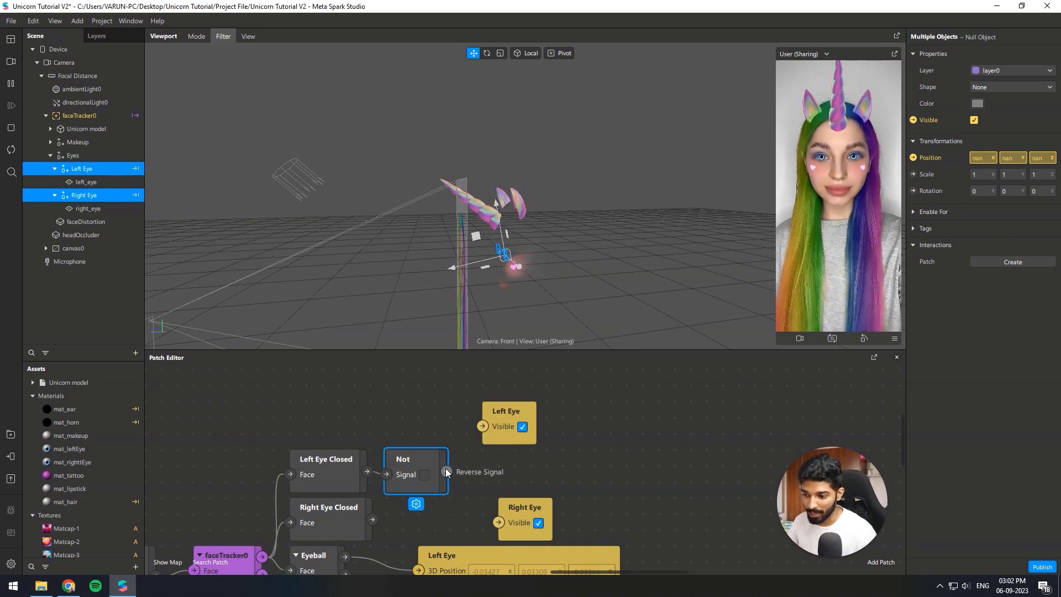
drag(486, 430, 482, 426)
drag(439, 463, 455, 446)
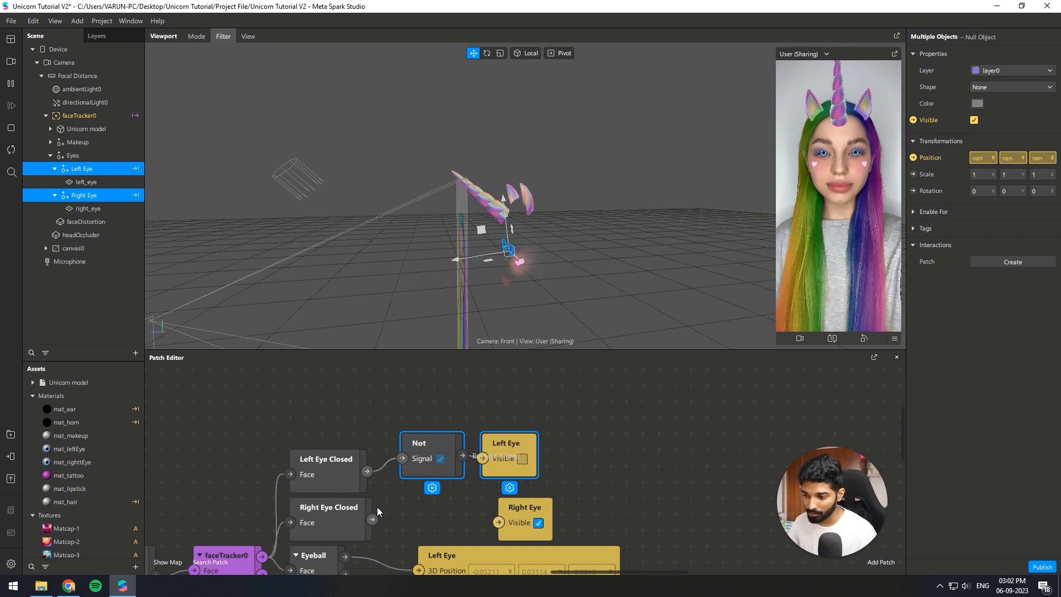
Link Right Eye Closed through a Not patch to the Right Eye's Visible input.
drag(373, 518, 402, 505)
text(not)
key(Return)
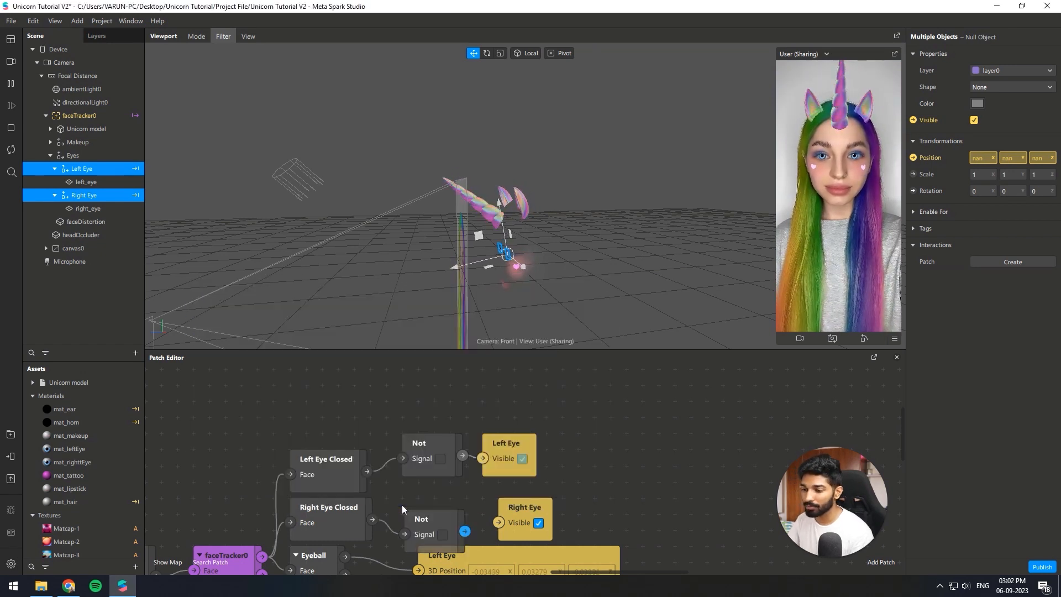
drag(465, 530, 487, 518)
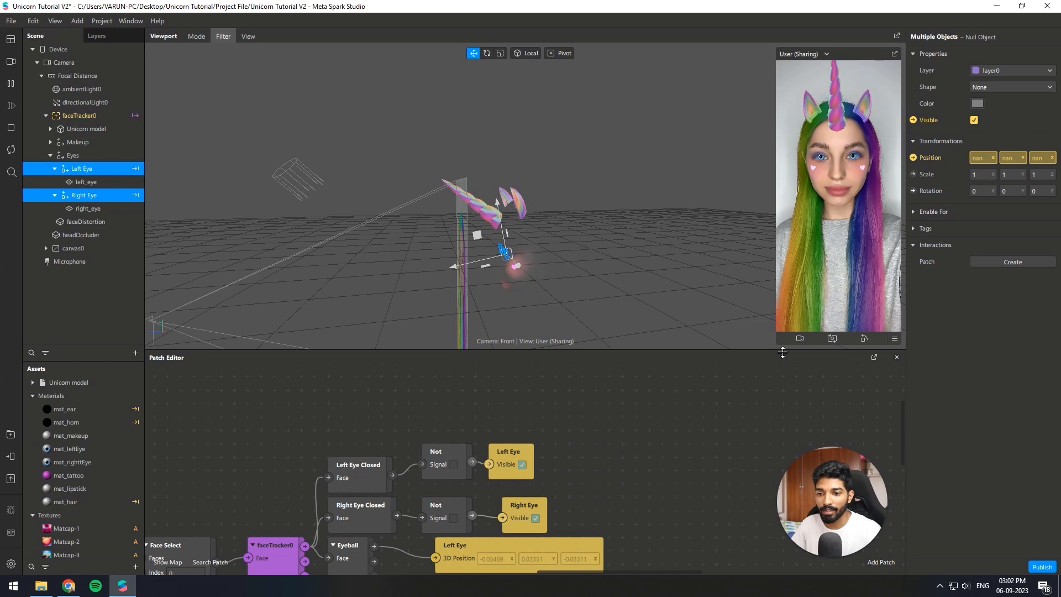
Enlarge the viewport and test the eye visibility while blinking on the live Logitech BRIO camera feed.
drag(783, 352, 847, 435)
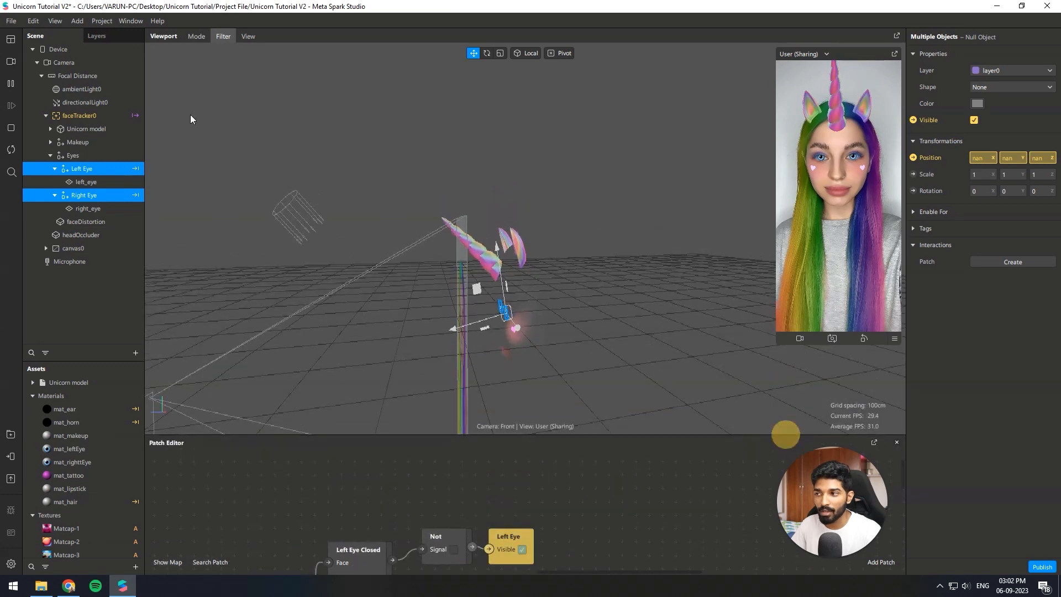
click(11, 61)
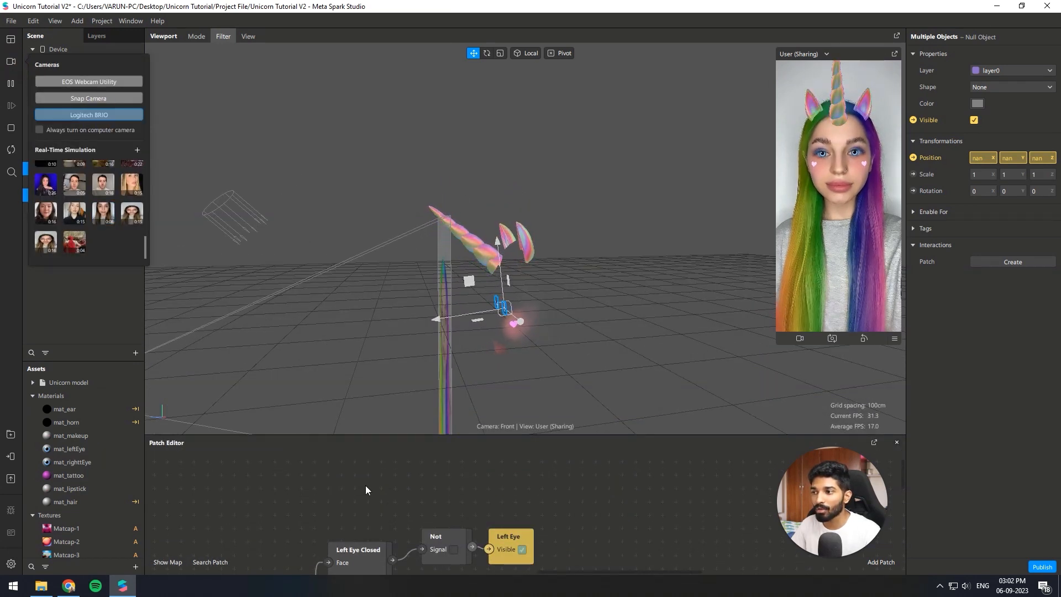
click(264, 311)
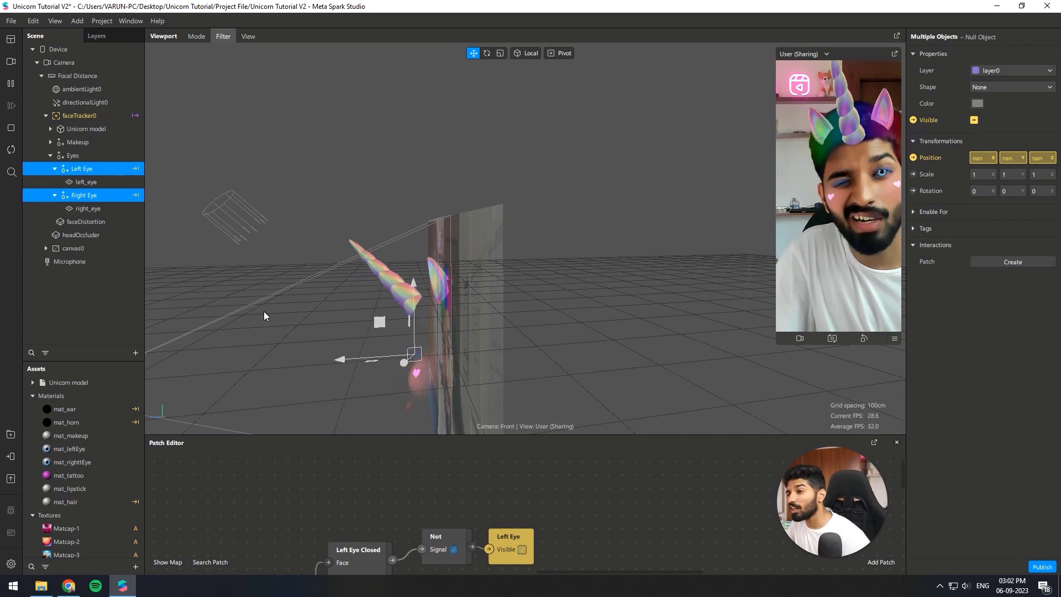
click(11, 61)
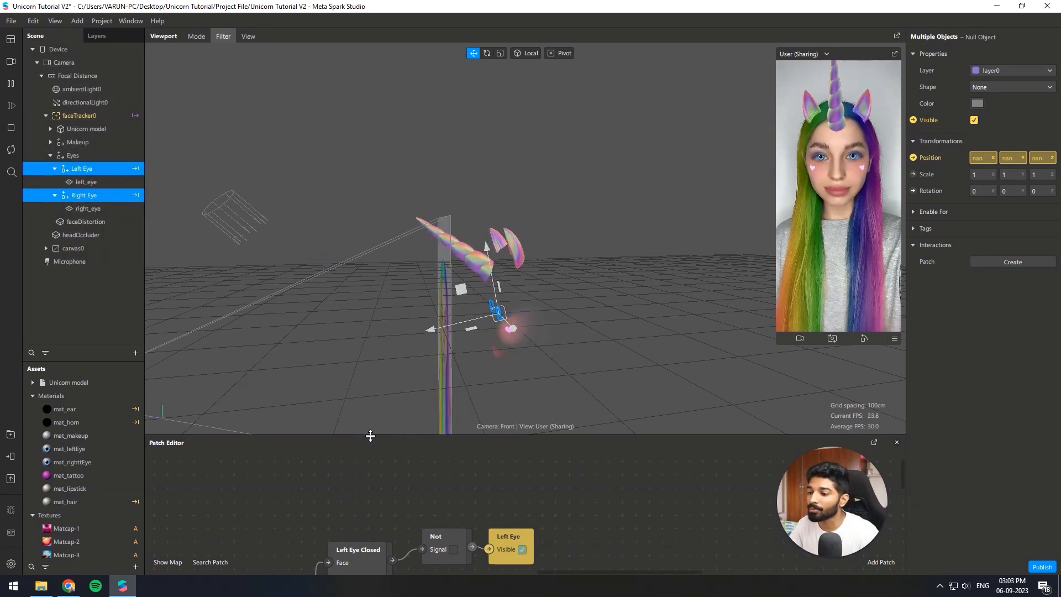
Enlarge the patch editor, collapse the Rainbow-o-matic patch and move it closer to mat_hair.
drag(373, 434, 373, 293)
scroll(394, 348, down, 5)
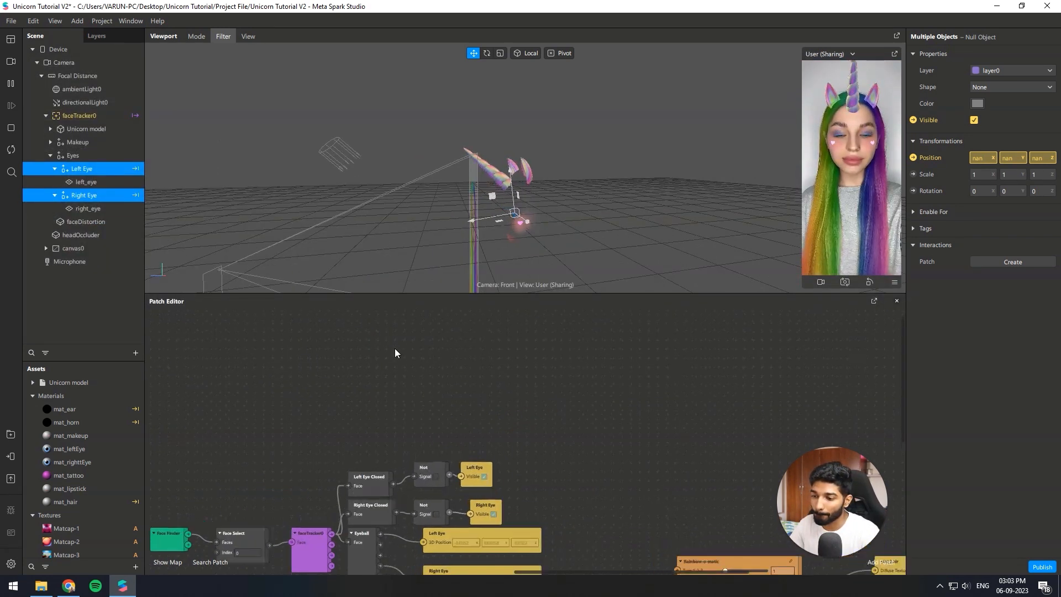
scroll(396, 351, down, 2)
scroll(538, 467, up, 3)
scroll(353, 433, down, 2)
scroll(700, 447, up, 5)
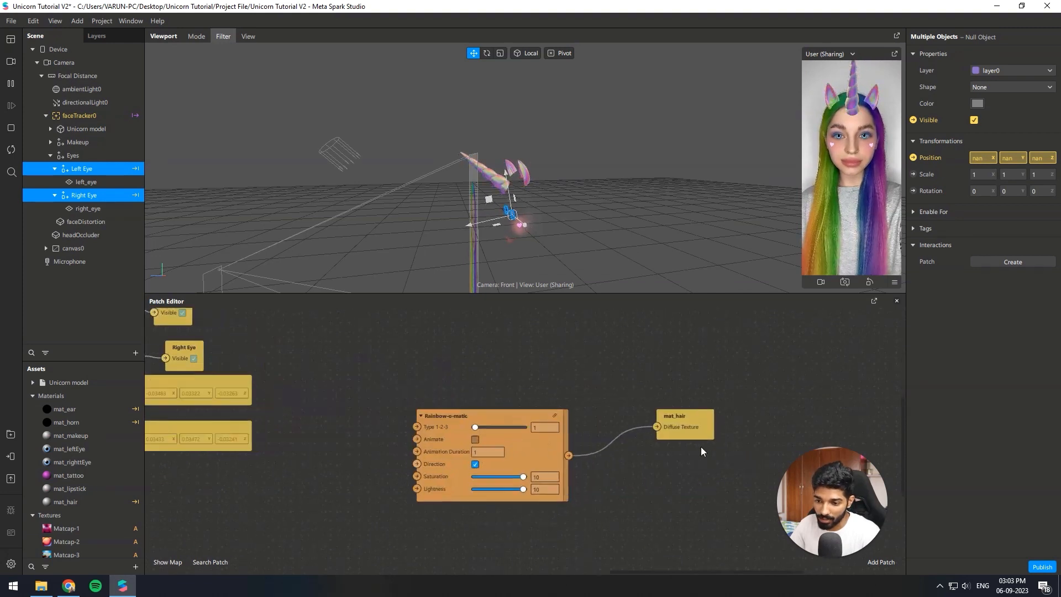
click(360, 409)
drag(365, 409, 542, 414)
Add a comment around the Rainbow-o-matic and mat_hair patches and title it Hair Shader.
right_click(674, 405)
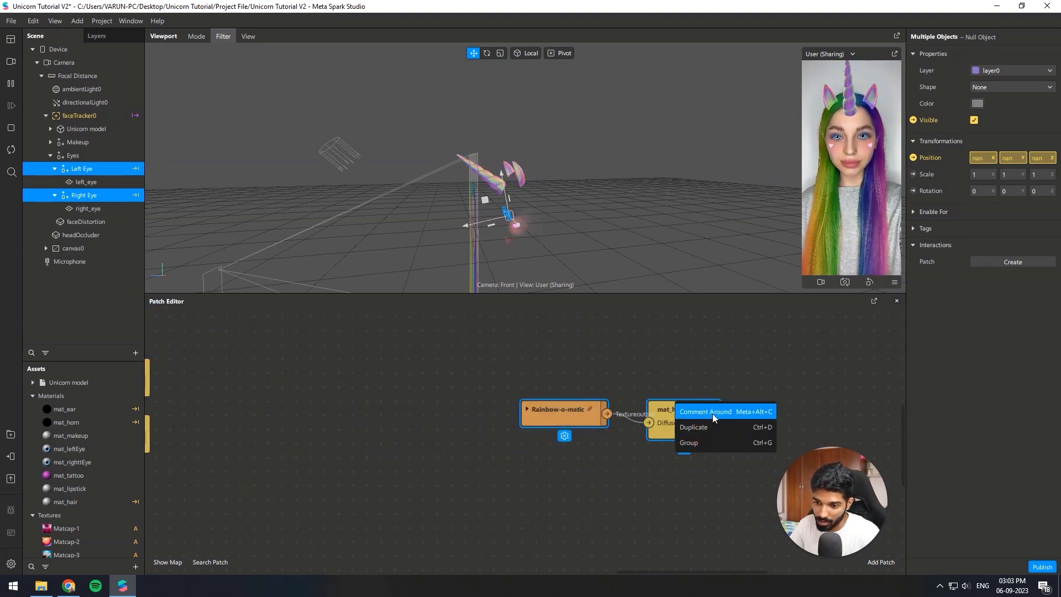
click(711, 413)
click(526, 378)
click(564, 482)
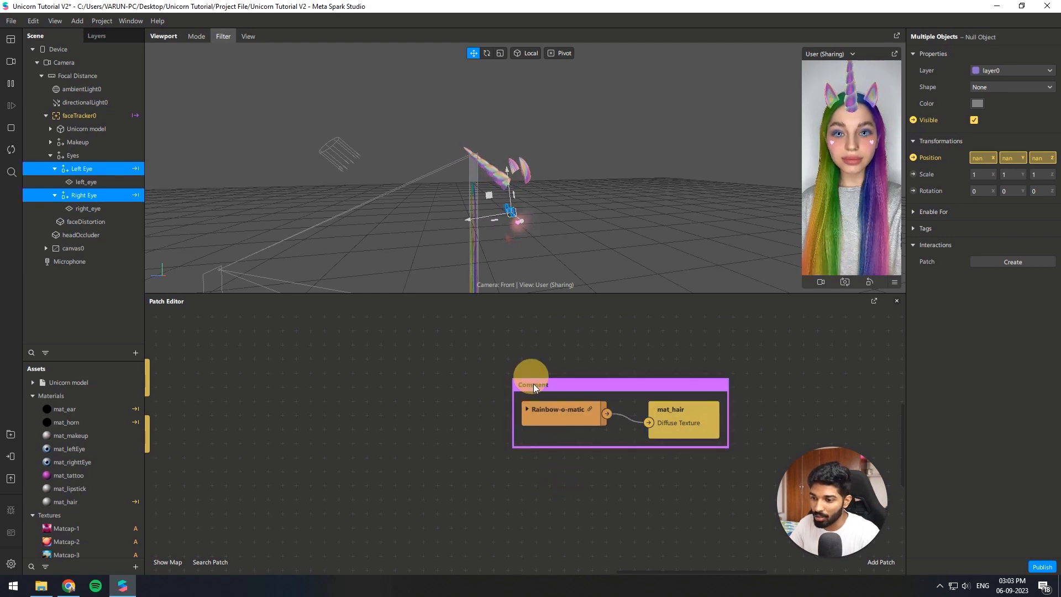
double_click(534, 386)
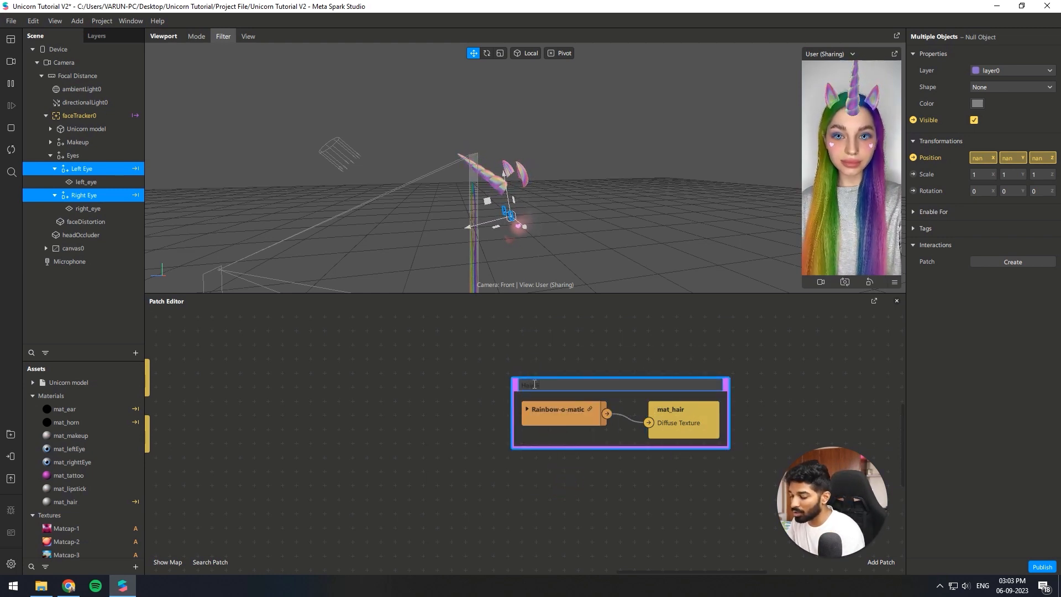
key(Return)
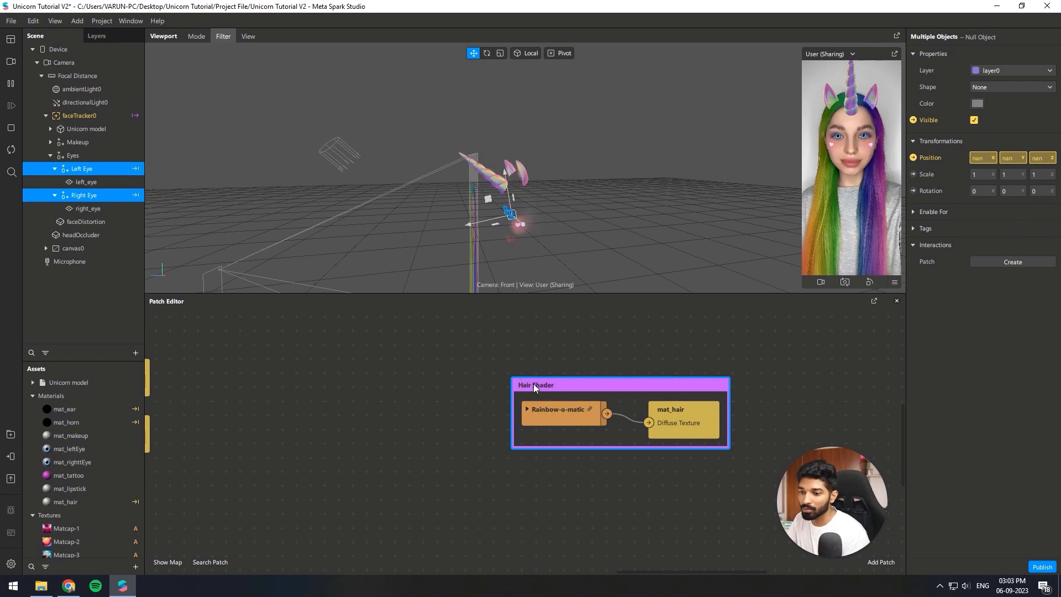
Add a null object under faceTracker0 and select it in the scene tree.
scroll(645, 381, down, 6)
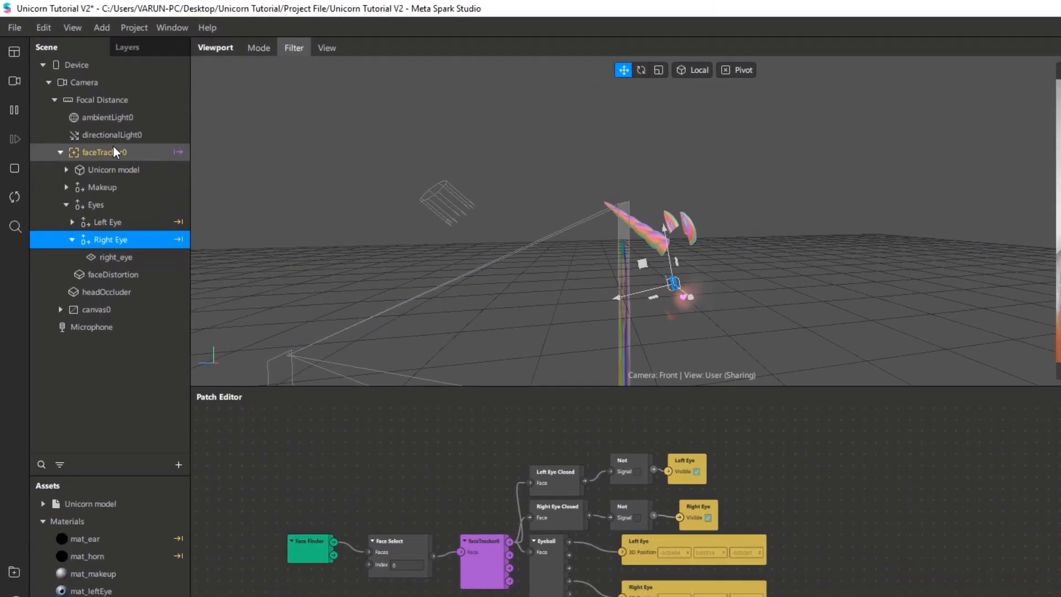
click(87, 115)
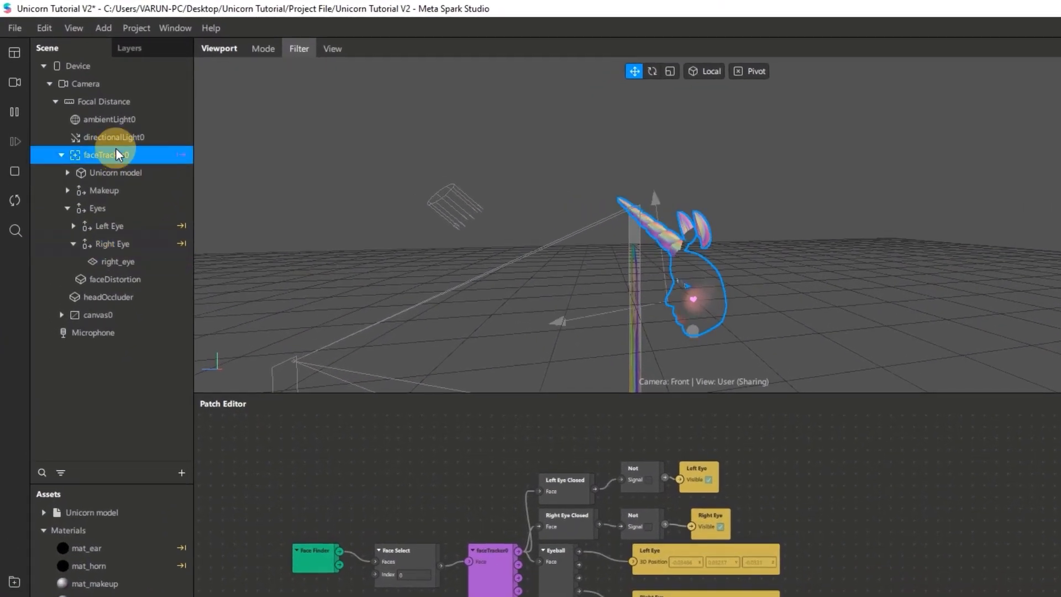
right_click(117, 155)
mouse_move(148, 162)
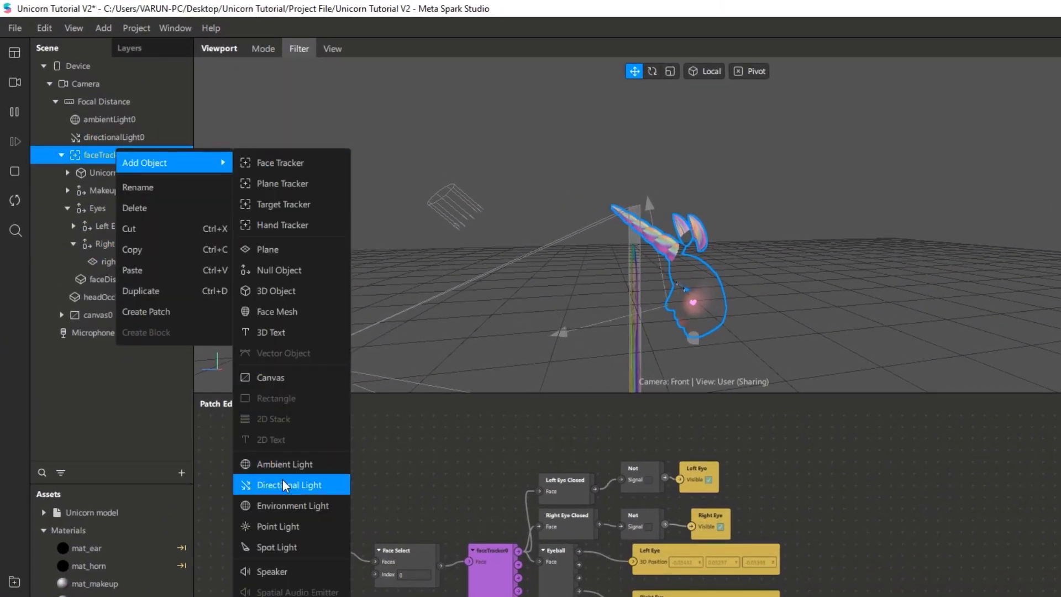
click(339, 269)
click(113, 299)
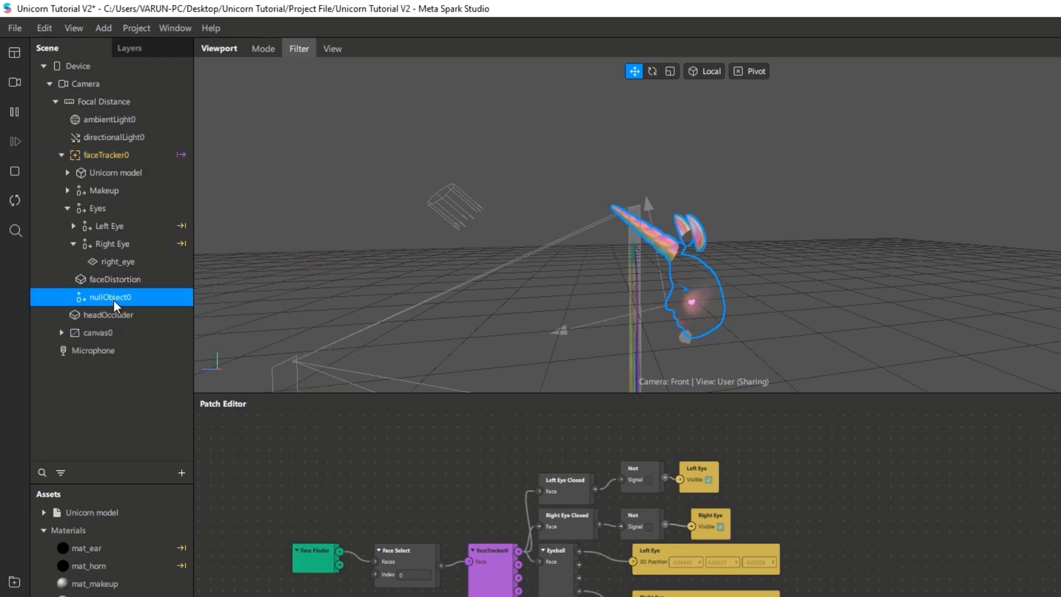
Rename the new null object under faceTracker0 to Sparkles.
click(114, 298)
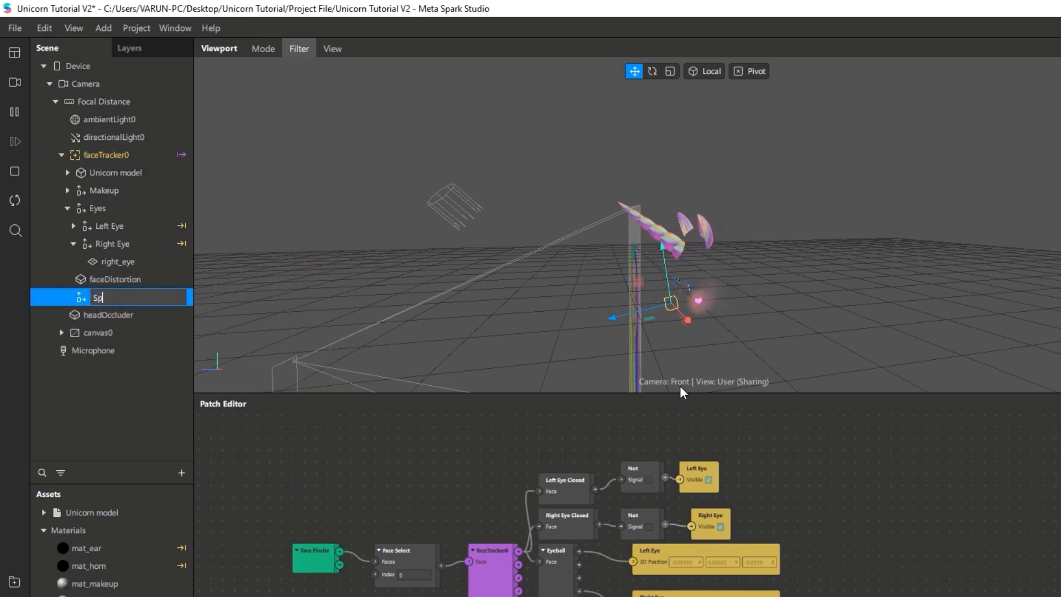
text(Sparkles)
key(Return)
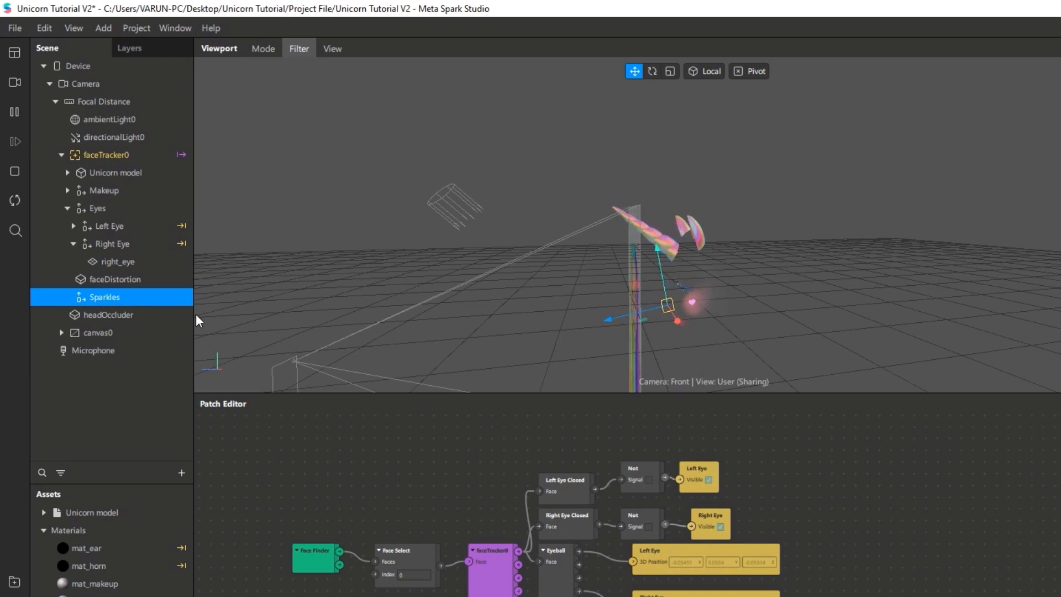
Add a particle system inside the Sparkles null object and rename it leftEmitter.
right_click(118, 300)
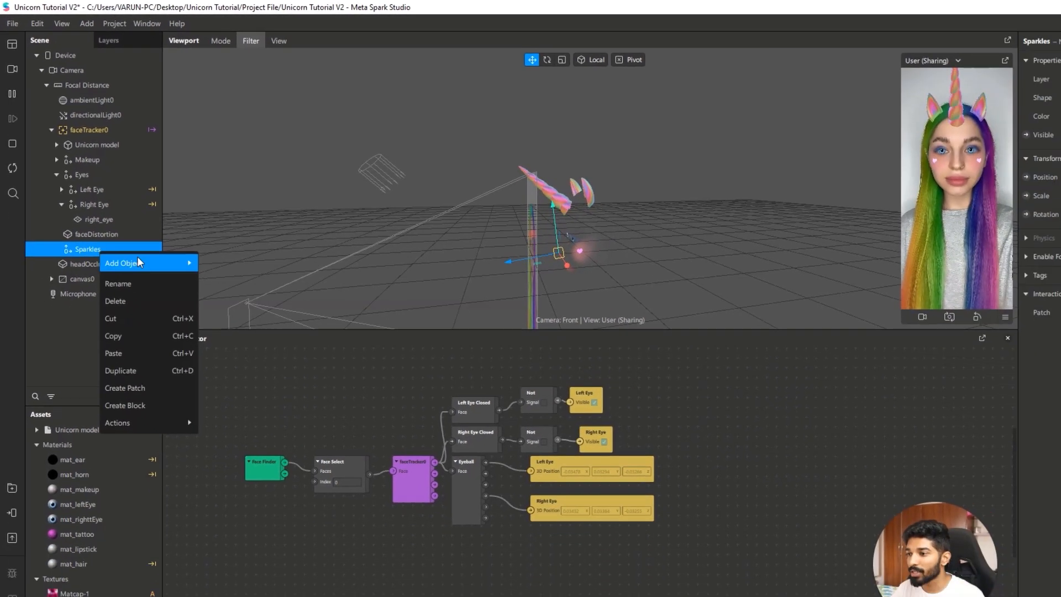
mouse_move(163, 312)
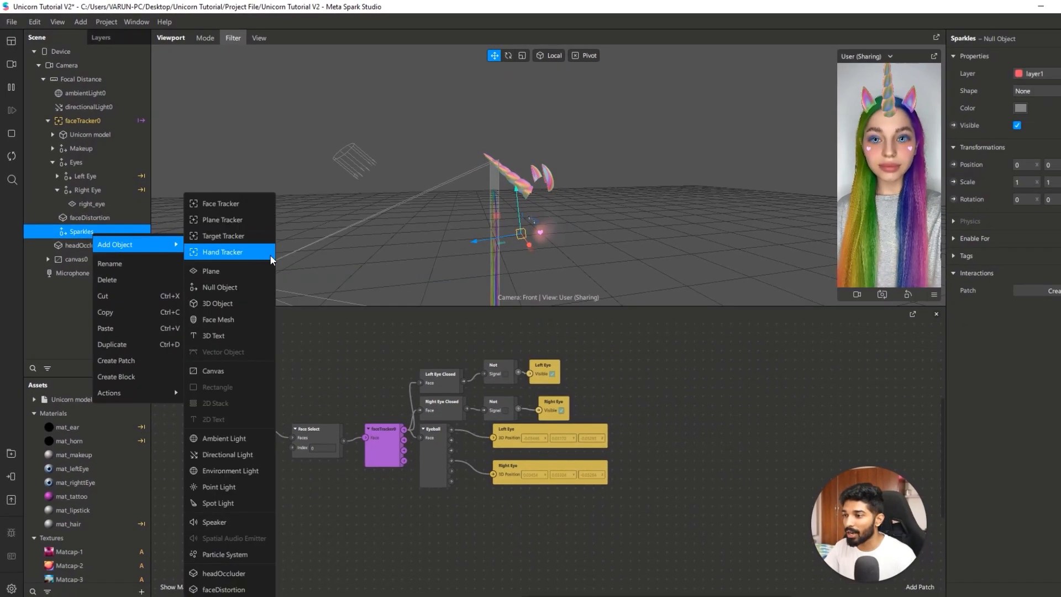
click(224, 554)
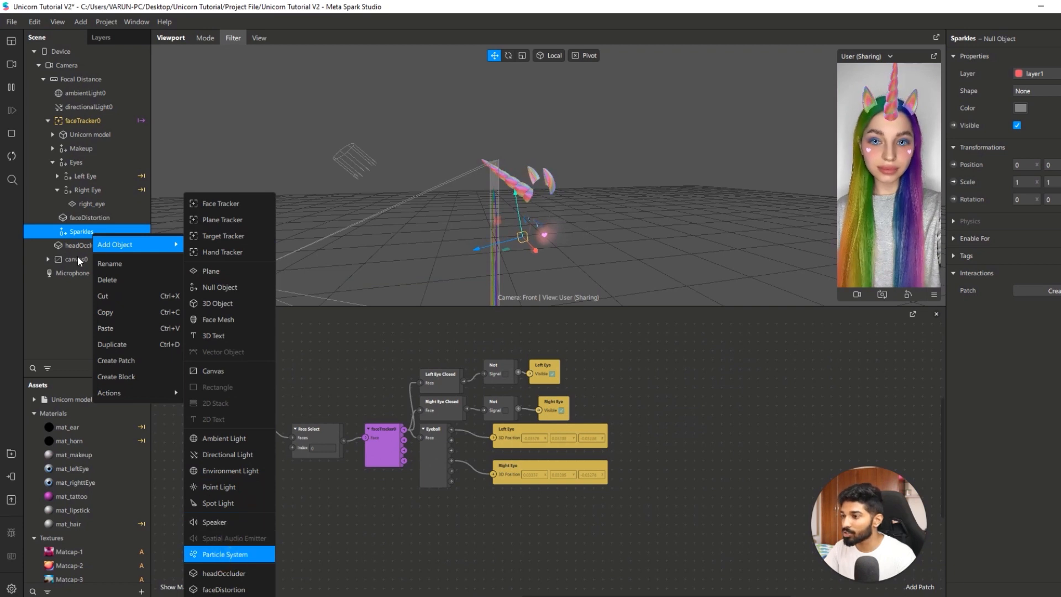
click(51, 231)
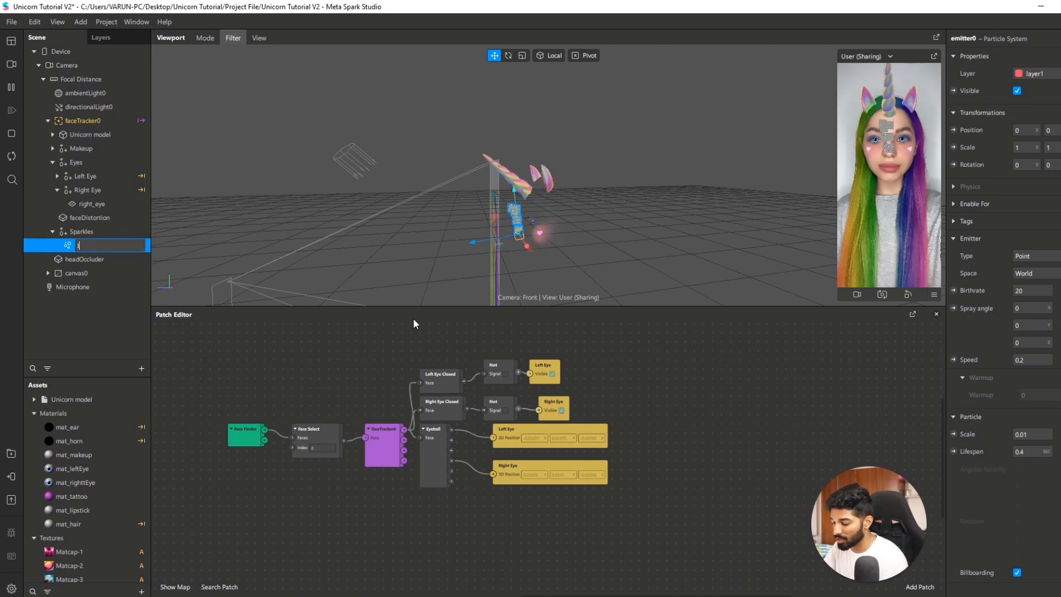
key(Home)
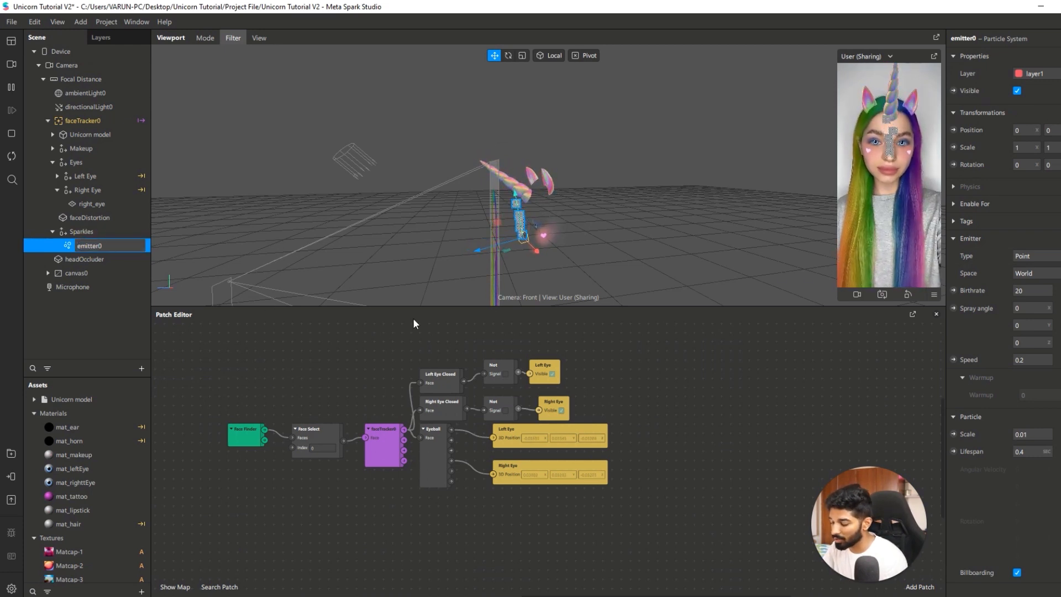
text(le)
key(Delete)
text(ftE)
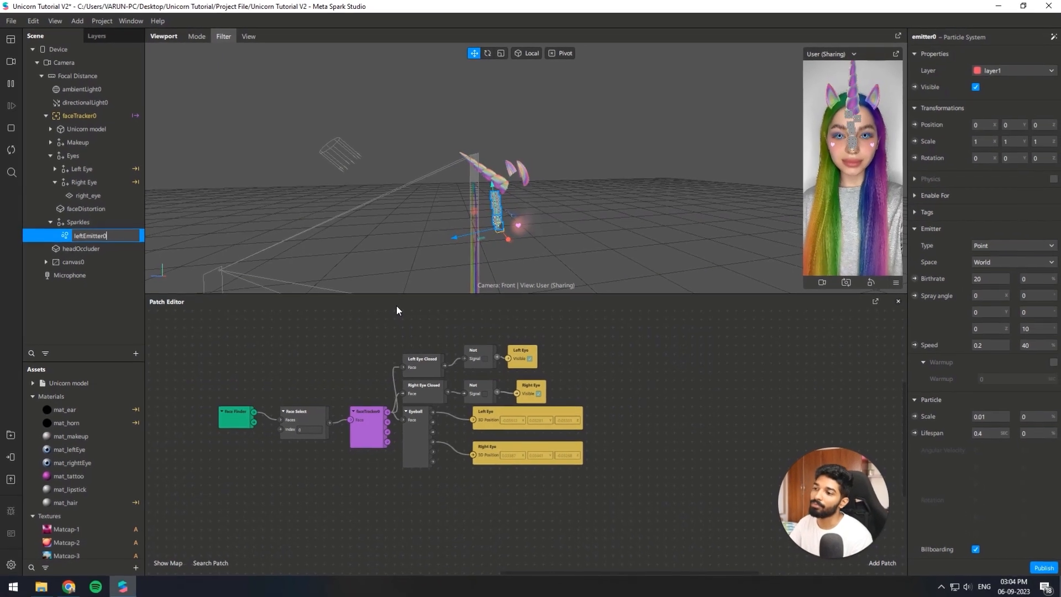
key(BackSpace)
key(Return)
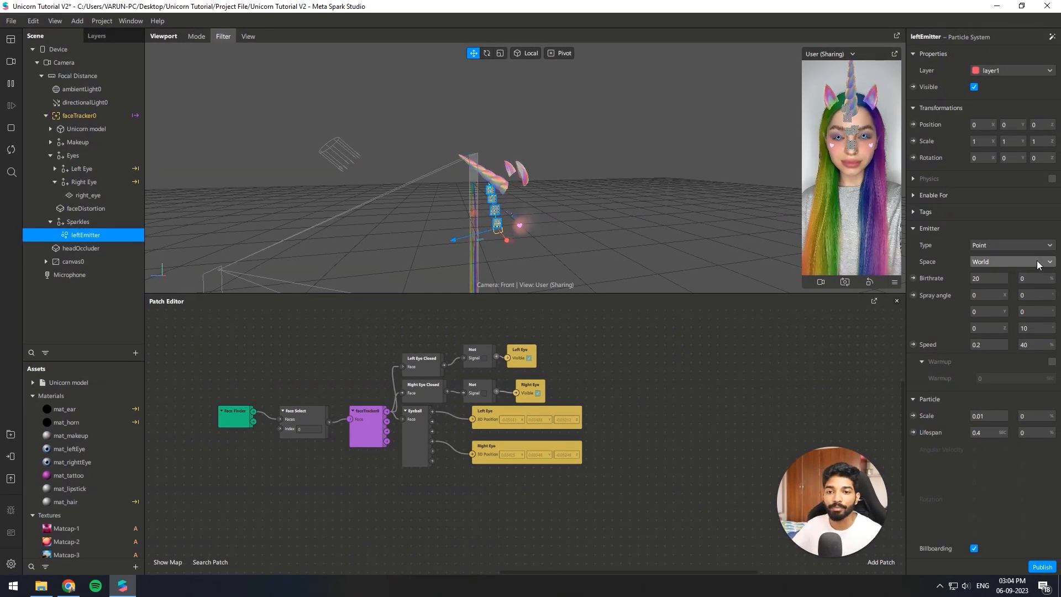
Enlarge the viewport and assign a newly created material to leftEmitter.
drag(814, 294, 794, 395)
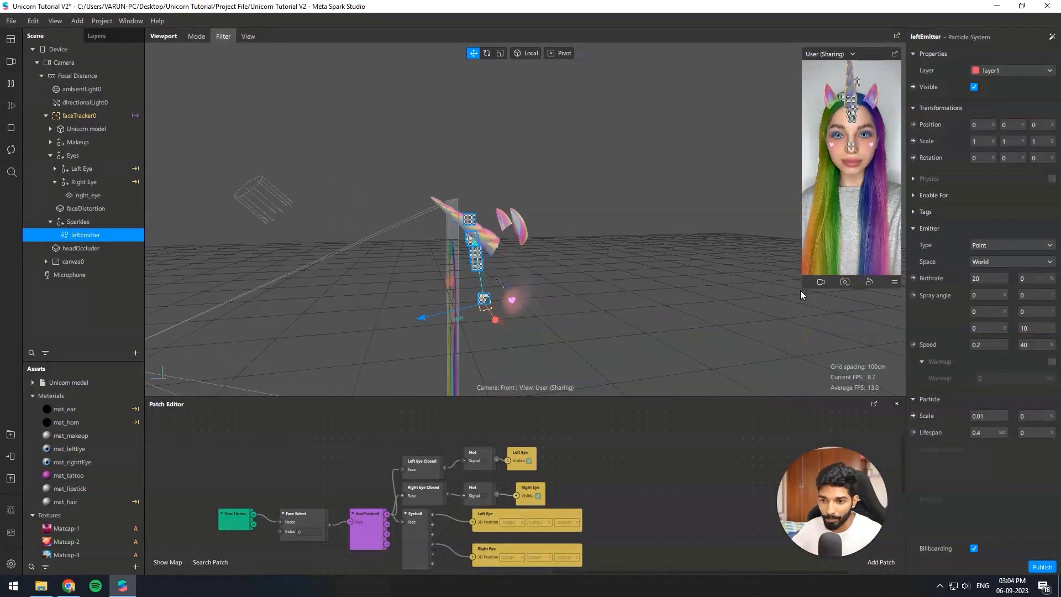
scroll(924, 313, down, 5)
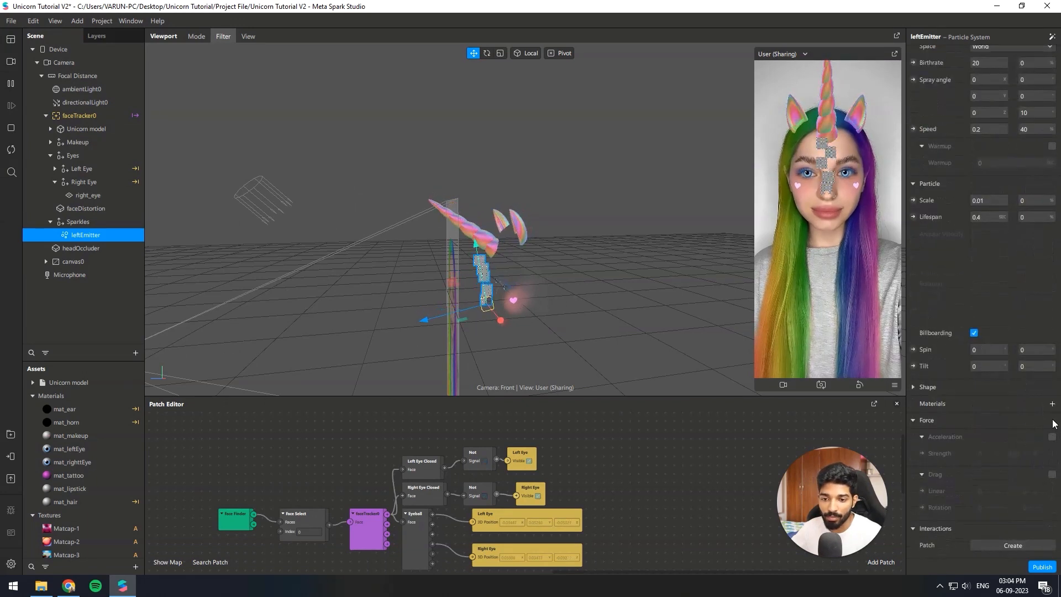
click(1011, 403)
click(994, 564)
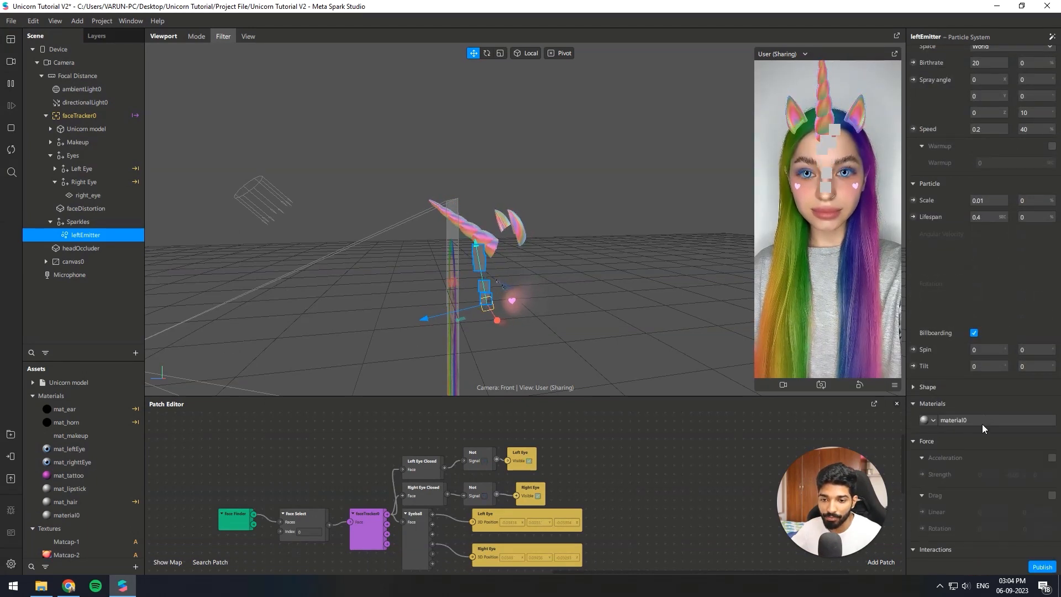
Set the emitter's new material to the Flat shader type and rename it mat_sparkle.
click(982, 425)
click(993, 56)
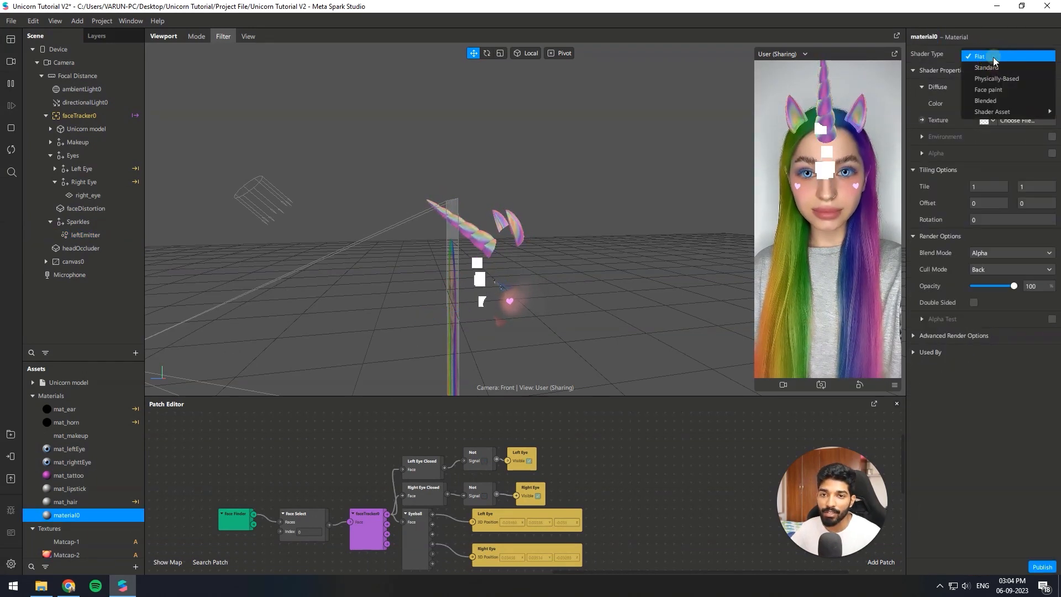
click(993, 60)
double_click(925, 37)
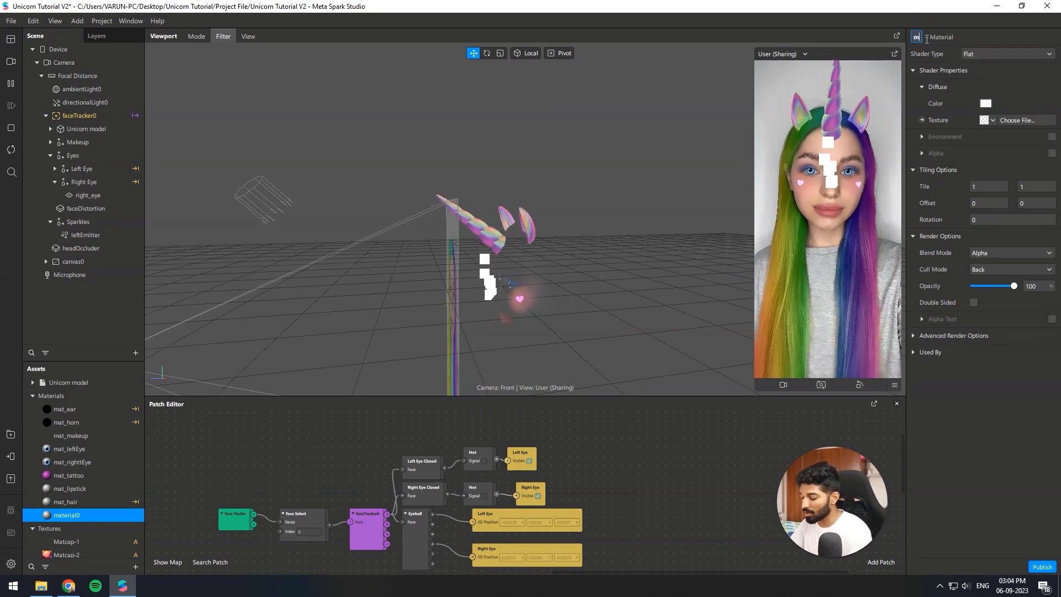
text(mat_sparkle)
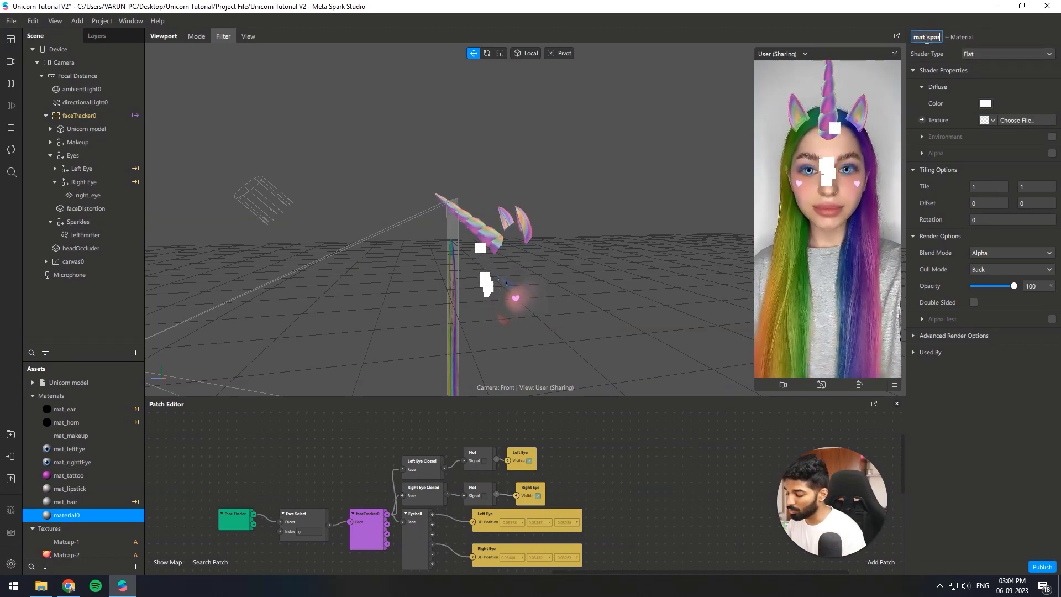
key(Return)
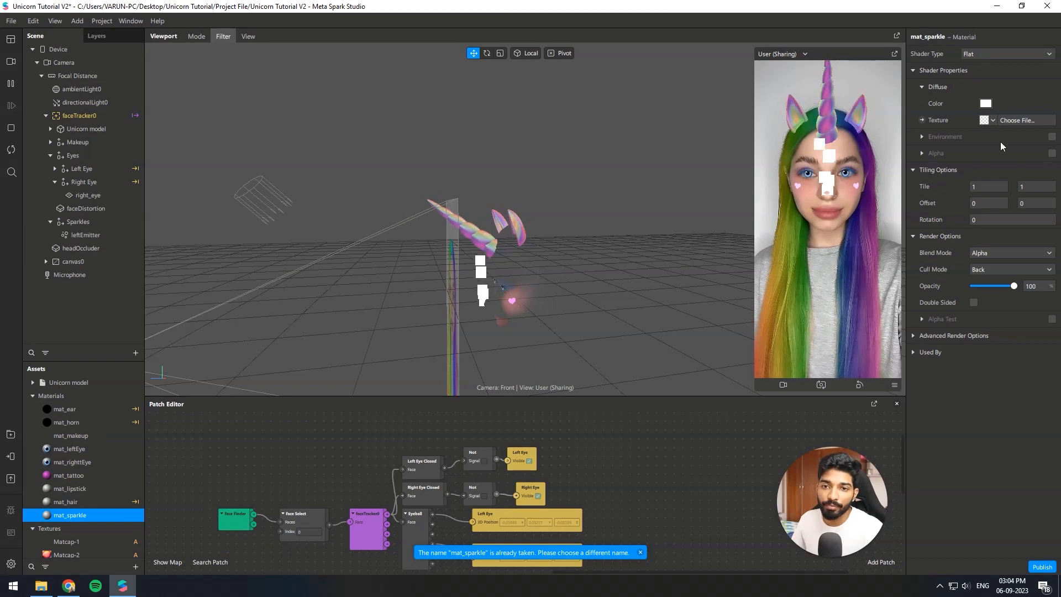
Give mat_sparkle the Sparkle.png texture and the Add blend mode, with Use Depth Test turned off.
click(1007, 121)
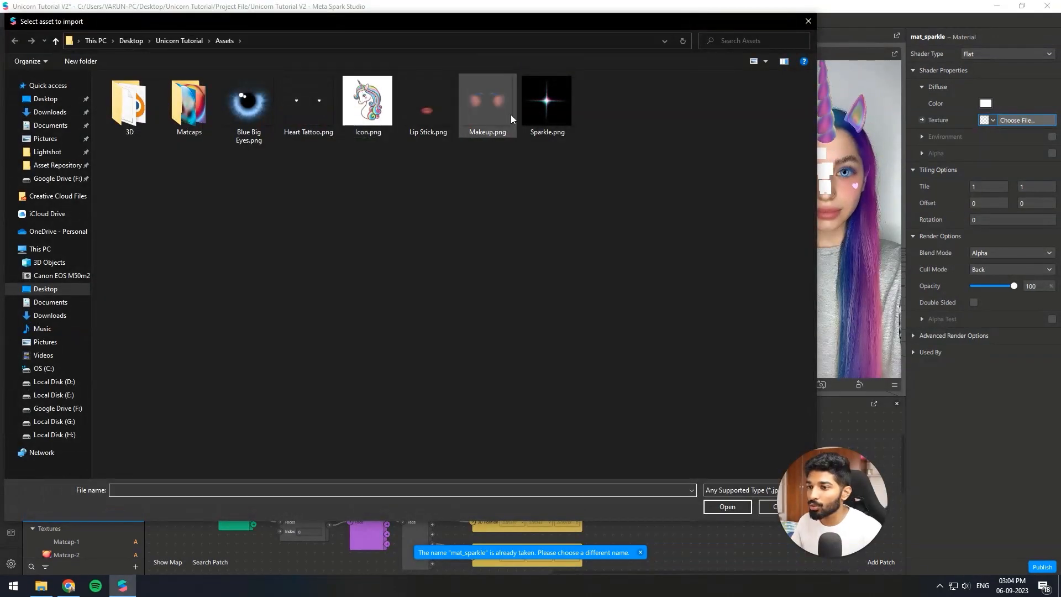
double_click(536, 112)
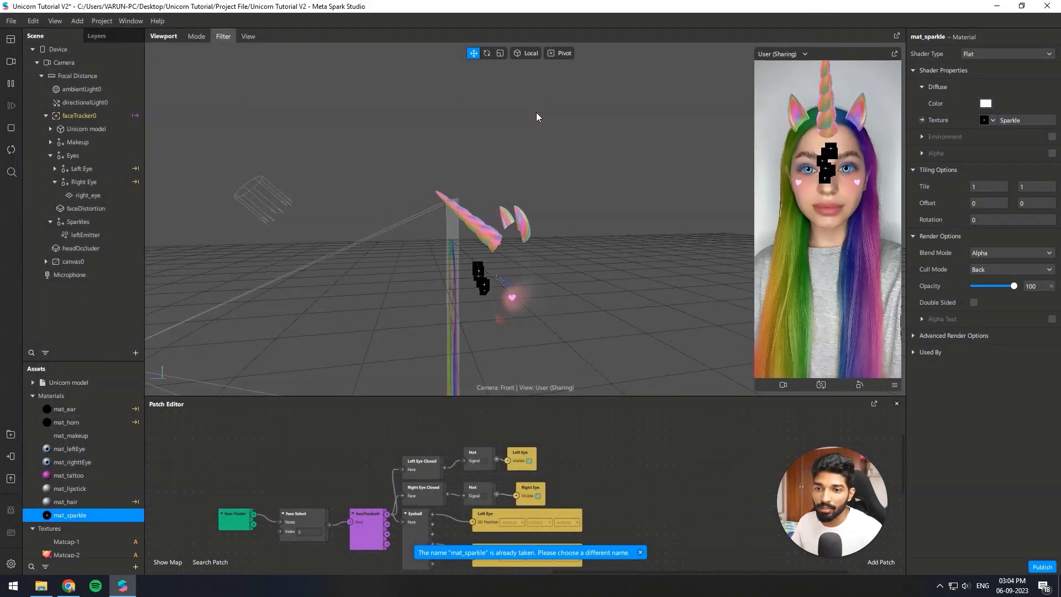
click(1007, 254)
click(1003, 255)
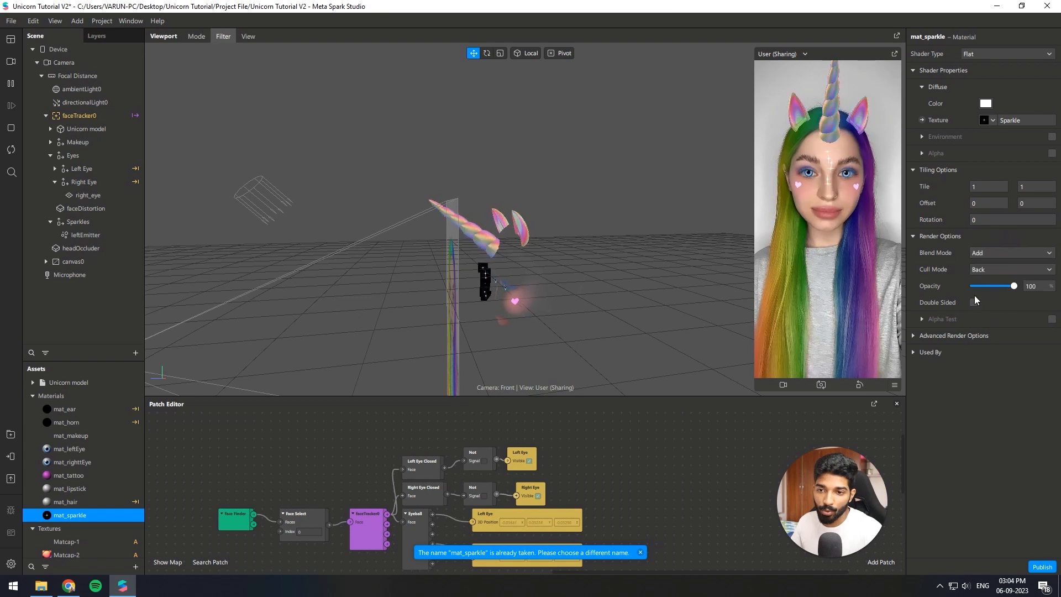
click(912, 336)
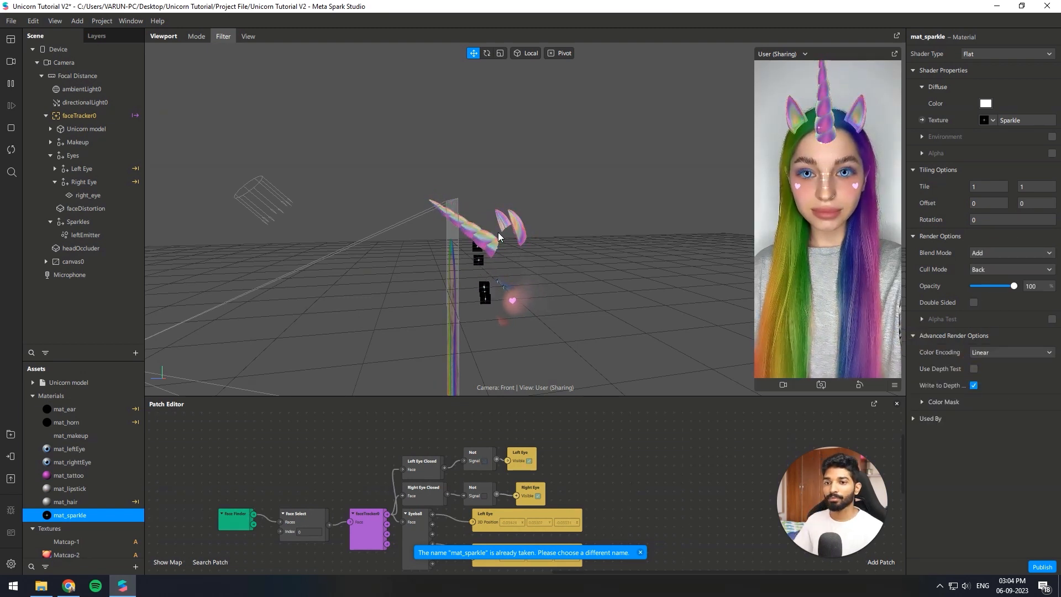
Set leftEmitter's spray angle to 90 on X and 100 on Y.
click(114, 232)
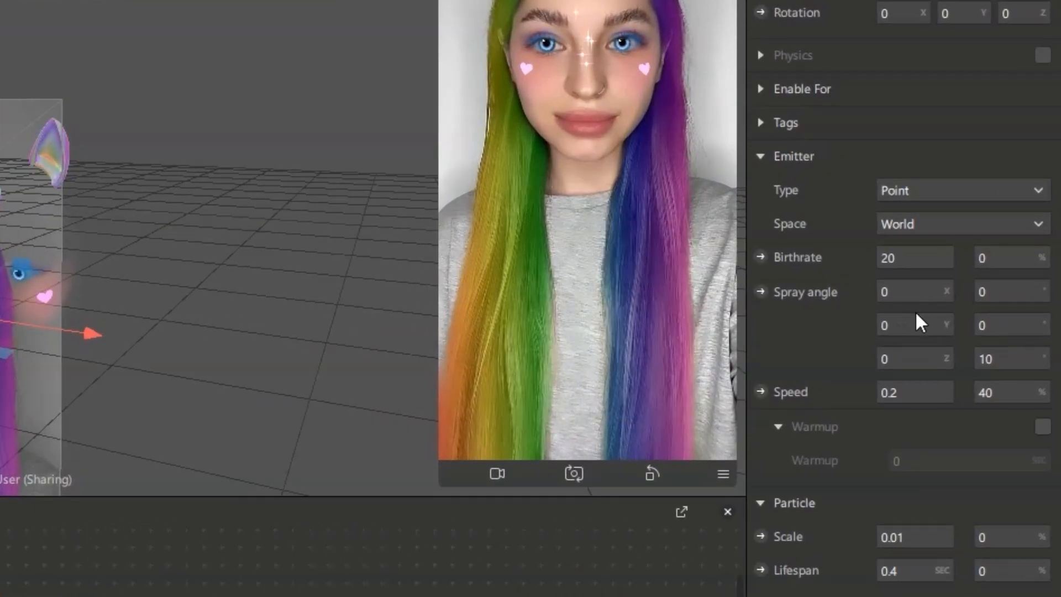
scroll(902, 319, down, 1)
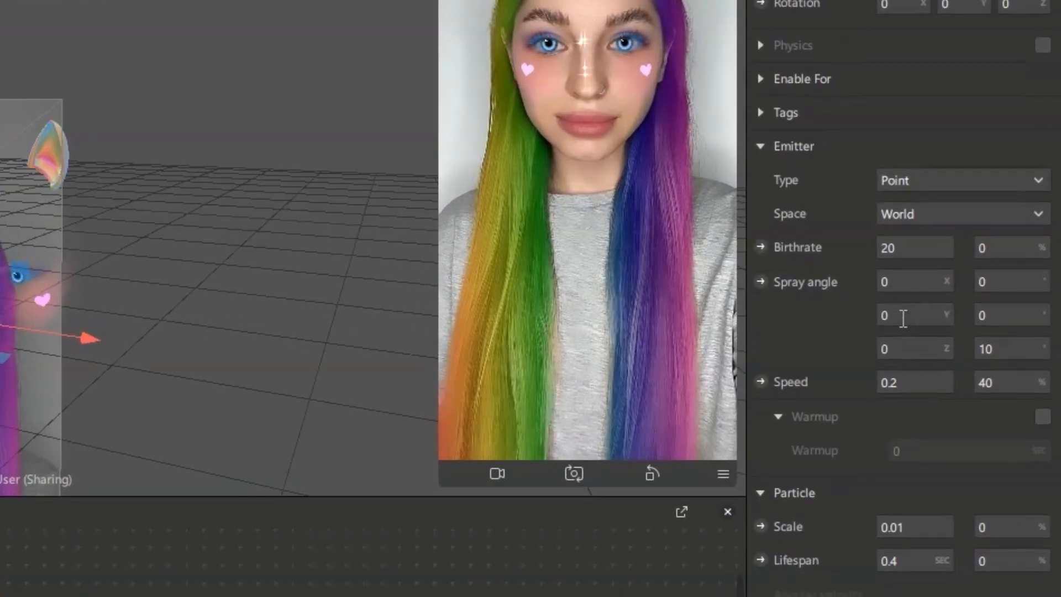
double_click(913, 285)
text(90)
key(Return)
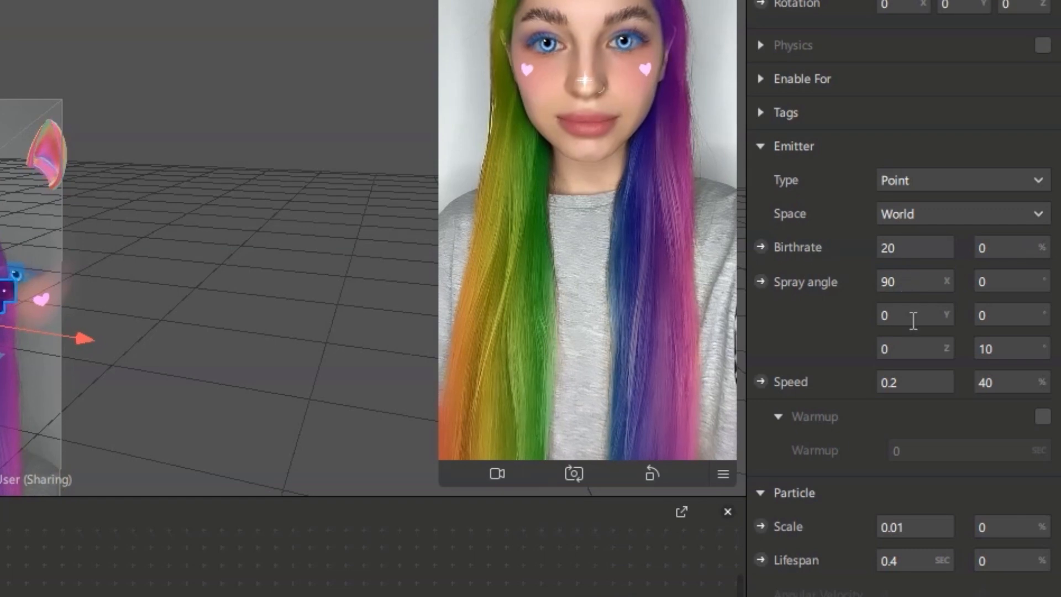
double_click(914, 315)
text(100)
key(Return)
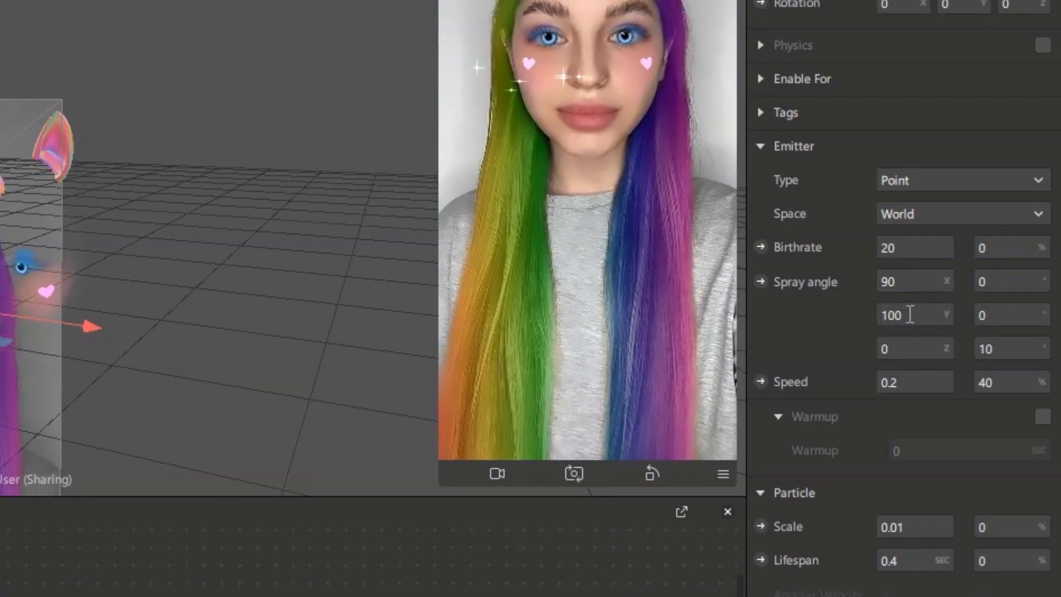
Set leftEmitter's speed to 0.05 and its particle lifespan to 1 second.
scroll(928, 376, down, 8)
scroll(934, 350, up, 8)
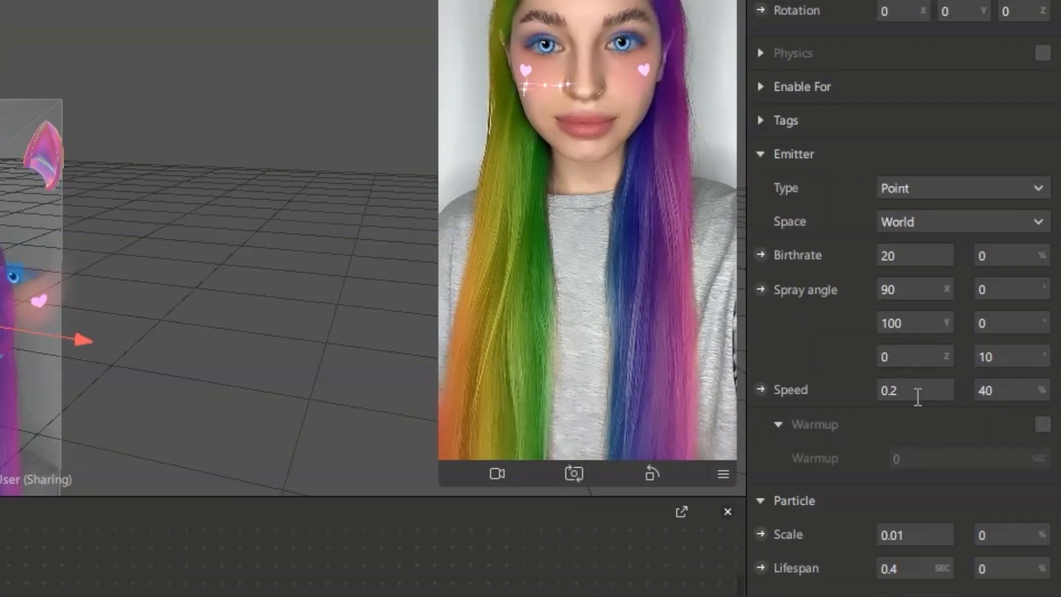
double_click(906, 389)
text(0.05)
key(Return)
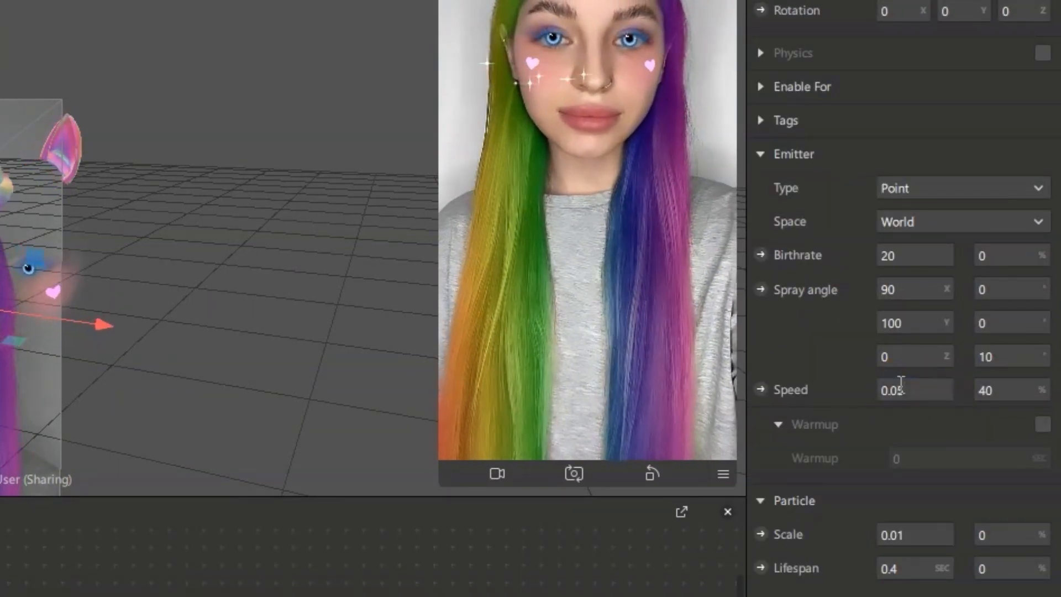
double_click(927, 568)
text(1)
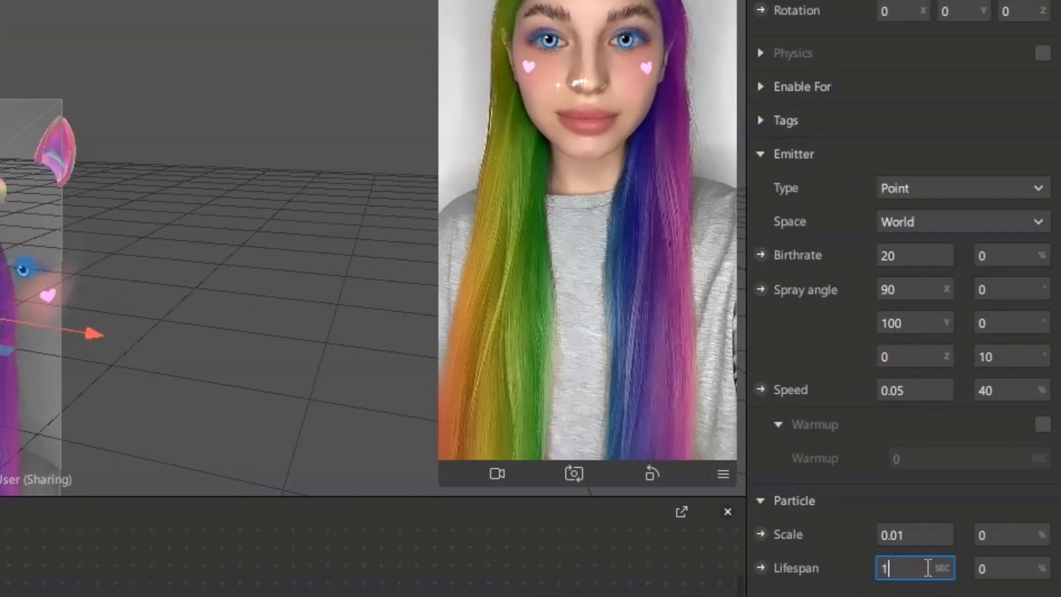
Try a particle scale of 0.05 on leftEmitter and return it to 0.01.
click(930, 536)
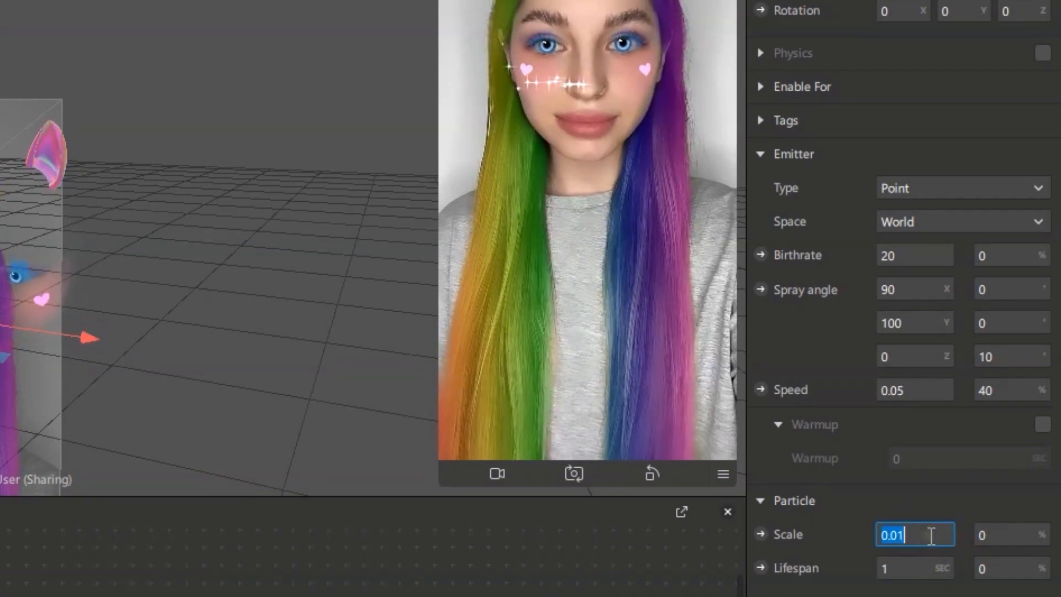
click(931, 534)
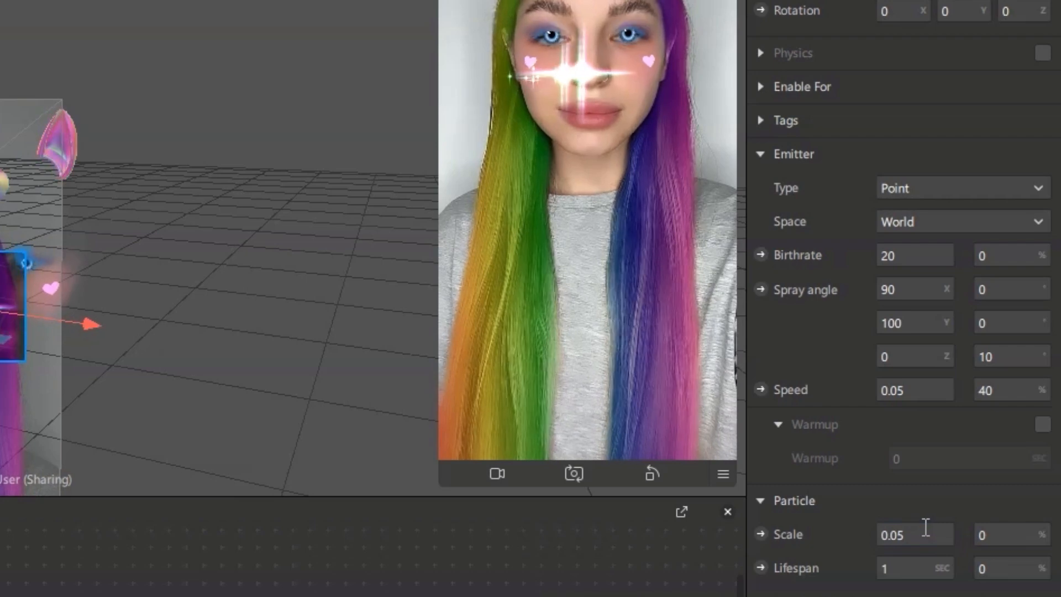
click(925, 527)
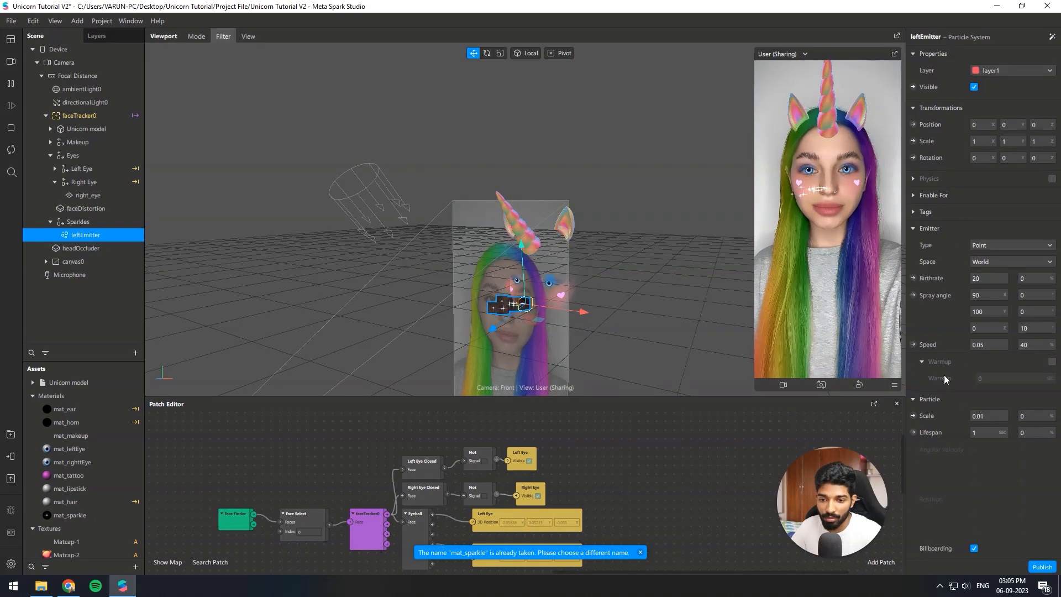
Attach leftEmitter to the left eyelid with the Position On Face action.
scroll(962, 407, down, 4)
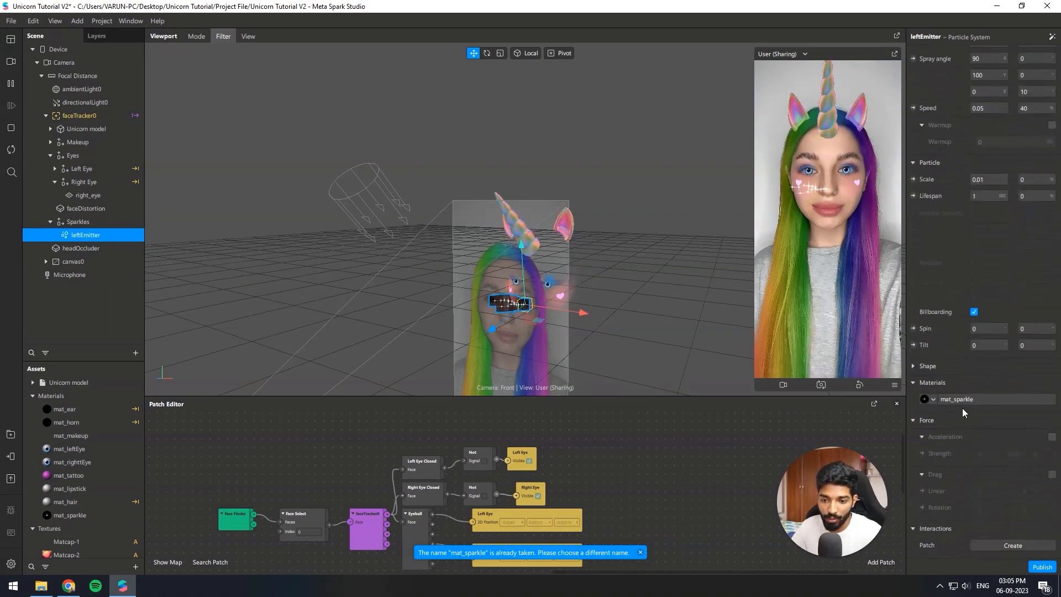
scroll(1027, 451, up, 4)
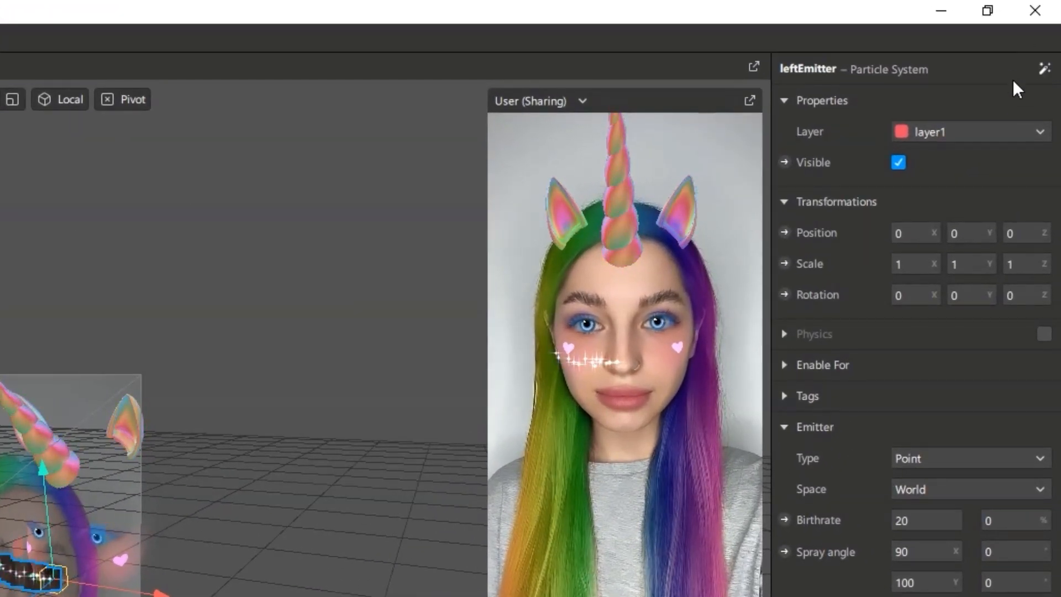
click(1044, 69)
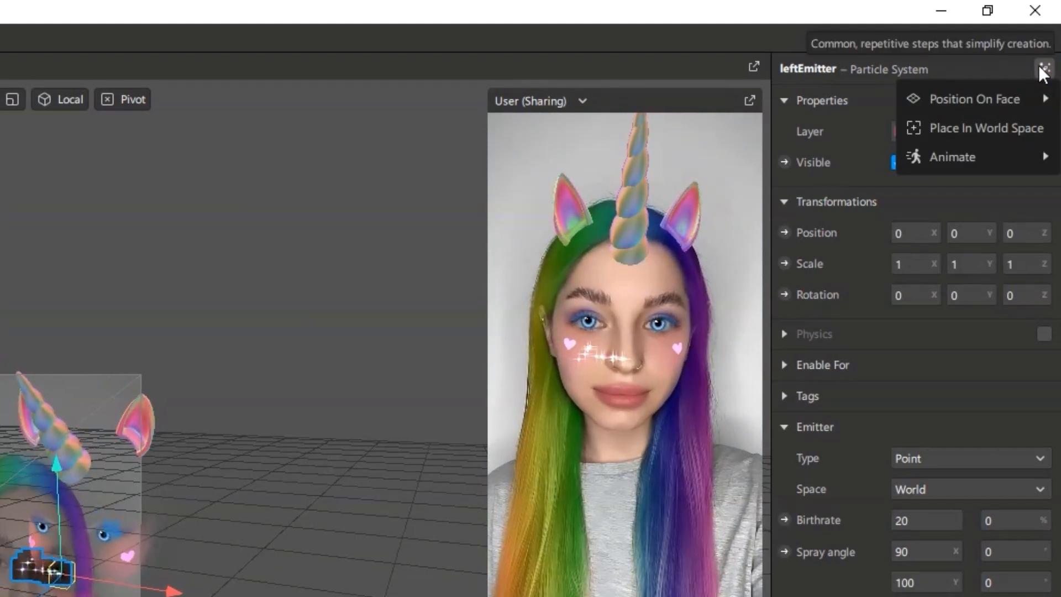
mouse_move(1024, 103)
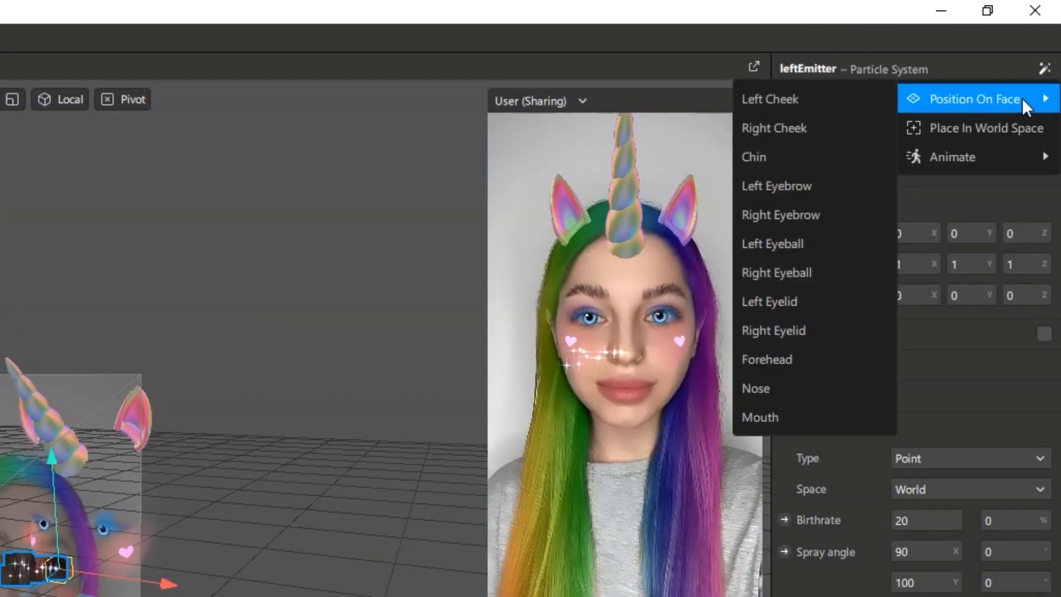
click(823, 301)
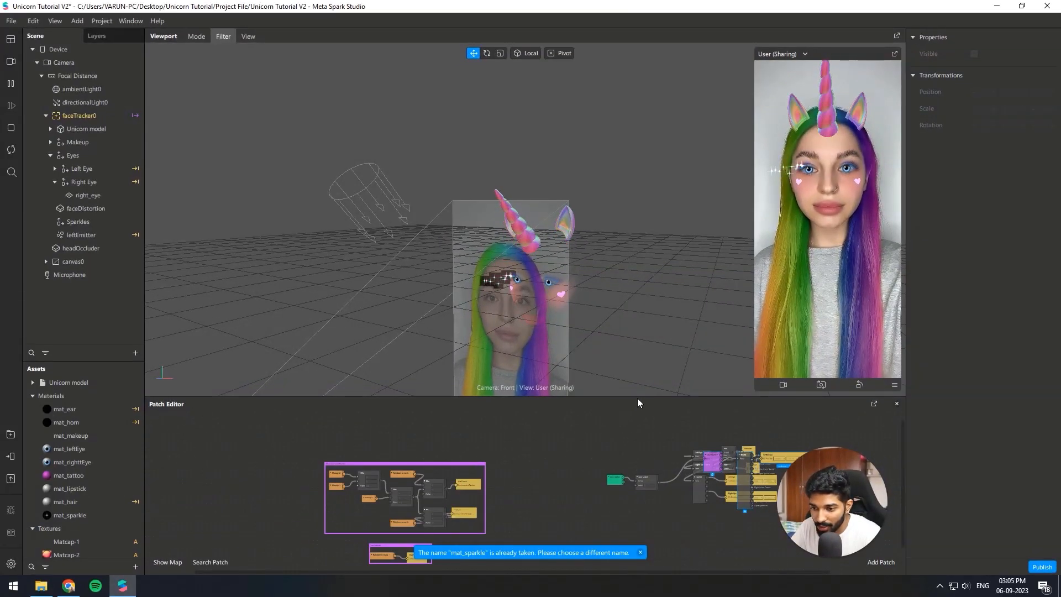
Enlarge the Patch Editor and move the Eyelid and leftEmitter patches clear of the others, below the Eyeball patch.
drag(638, 398, 625, 304)
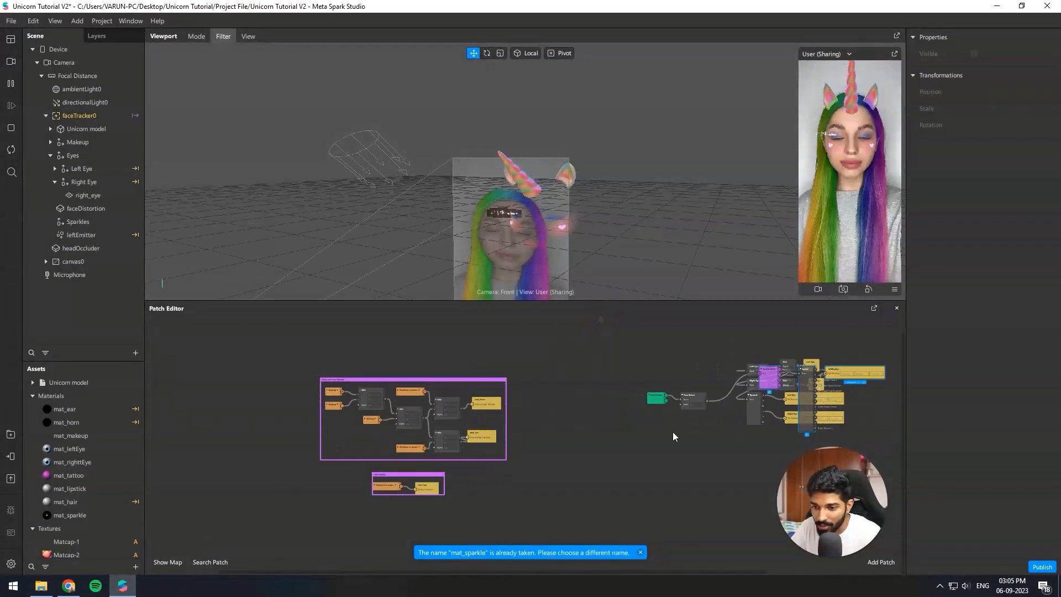
scroll(672, 432, up, 5)
click(612, 429)
drag(613, 425, 584, 419)
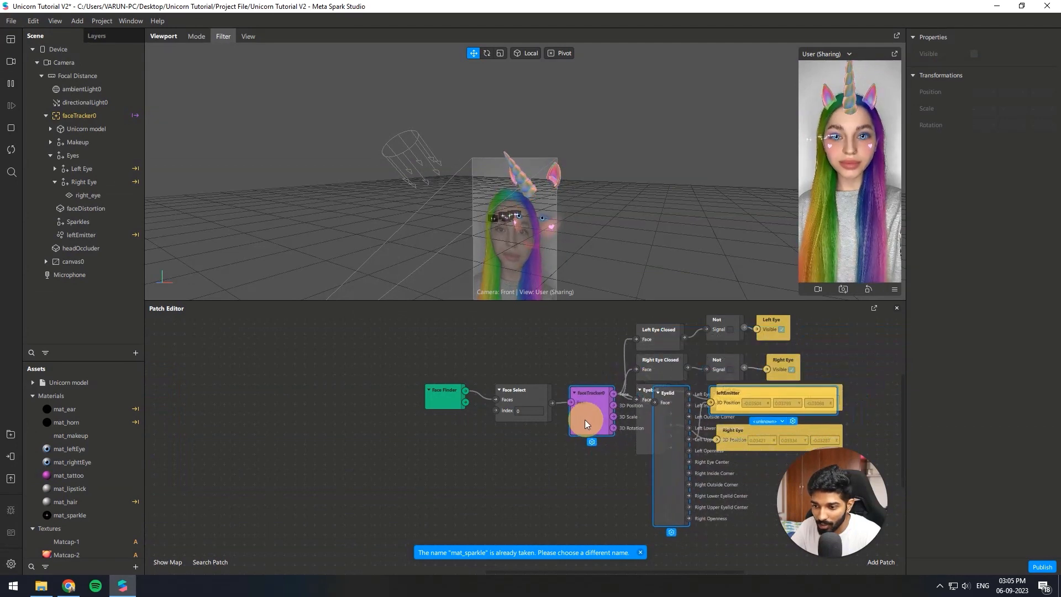
scroll(705, 396, up, 2)
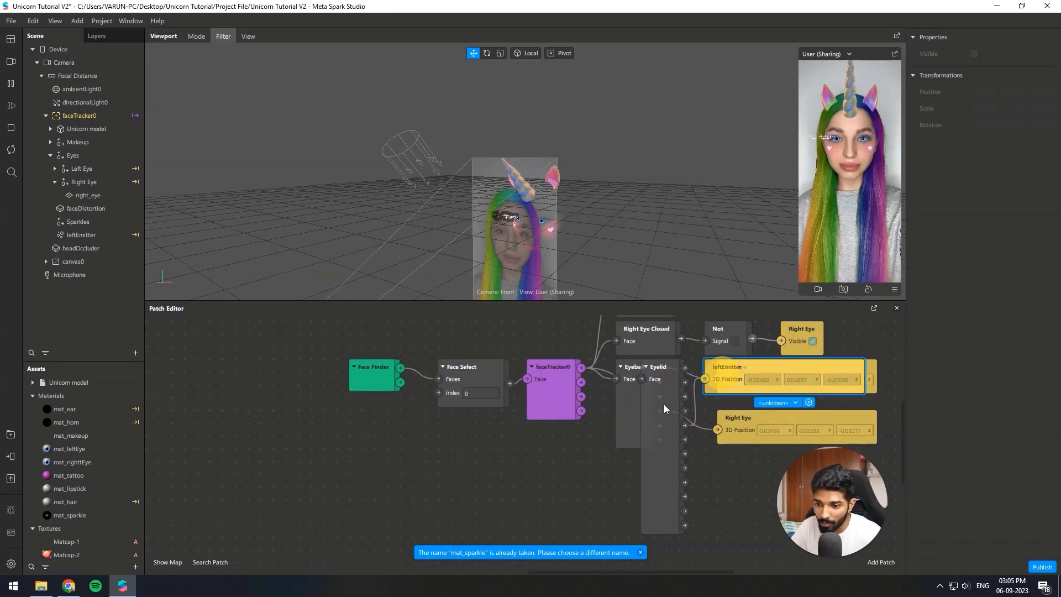
drag(675, 390, 650, 494)
scroll(445, 410, down, 4)
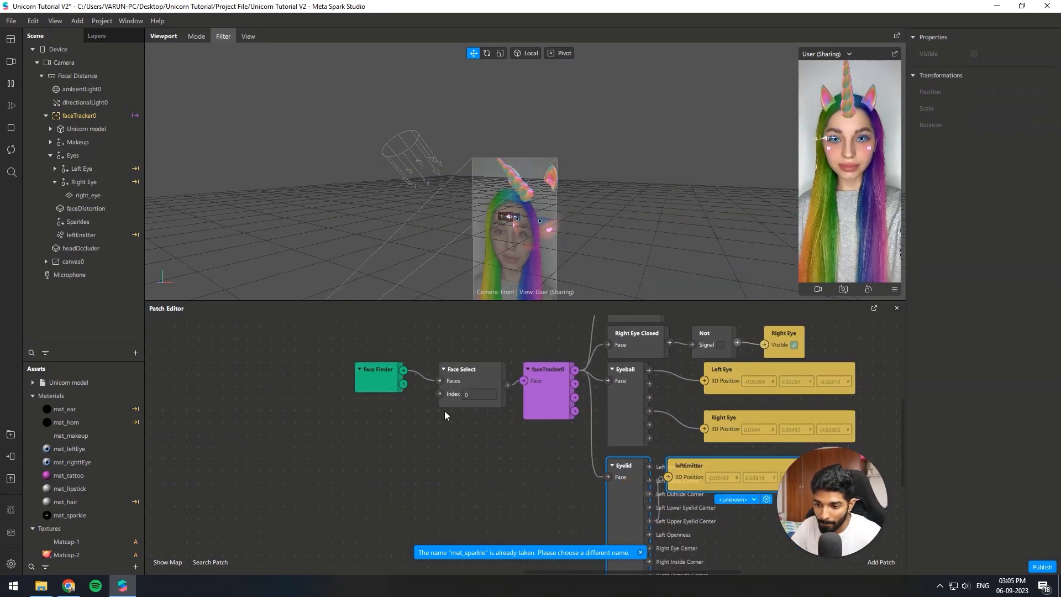
scroll(749, 505, up, 4)
Space leftEmitter away from the Eyelid patch and connect Eyelid's Left Outside Corner output to leftEmitter's 3D Position.
click(491, 476)
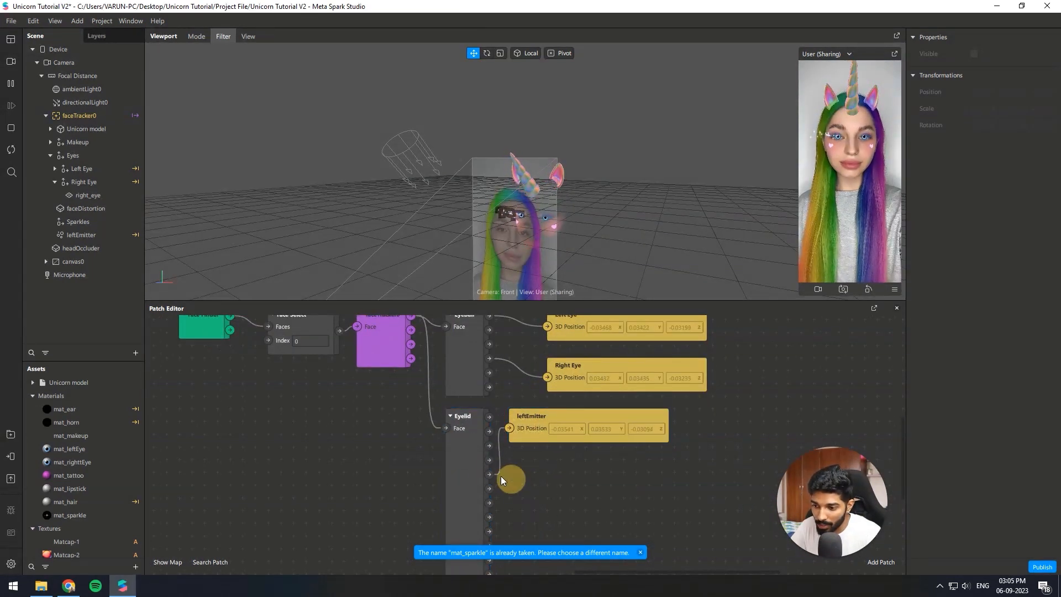
click(519, 481)
scroll(518, 482, up, 2)
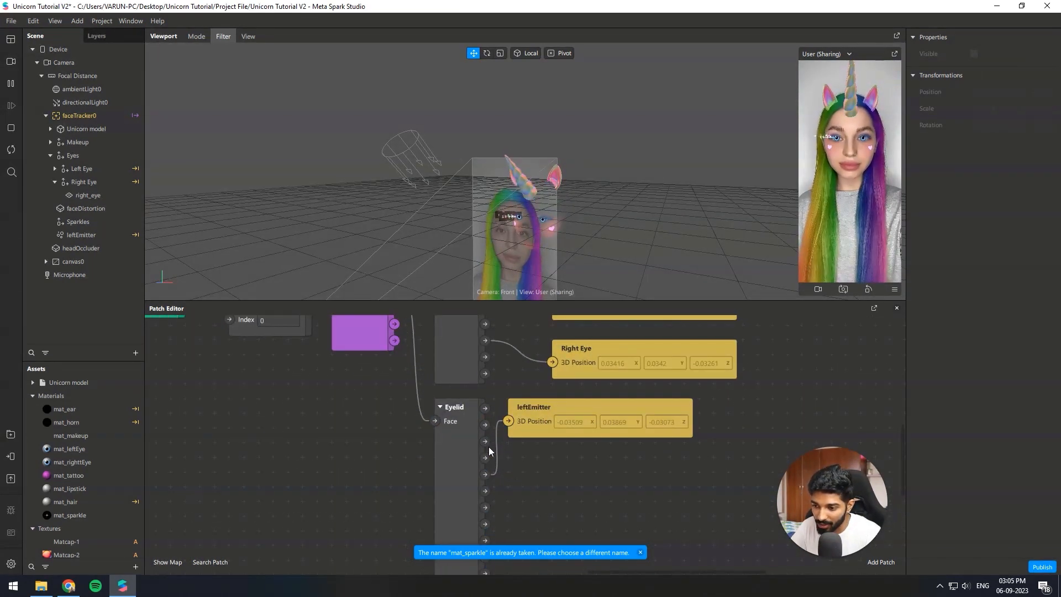
drag(550, 413, 591, 414)
click(488, 407)
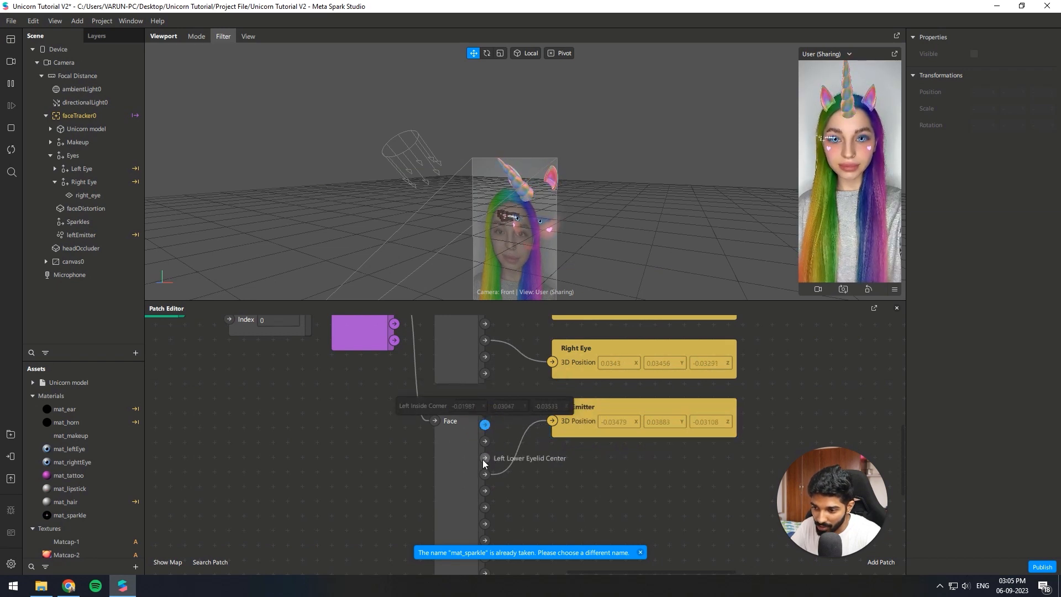
drag(485, 442, 554, 419)
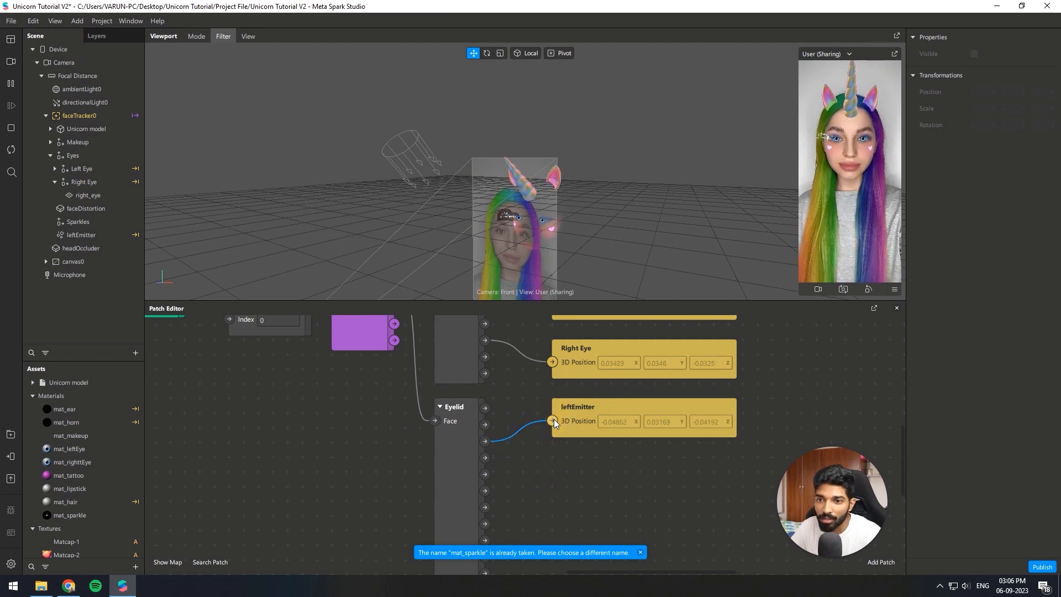
Nest leftEmitter inside the Sparkles null object in the scene.
scroll(482, 389, down, 3)
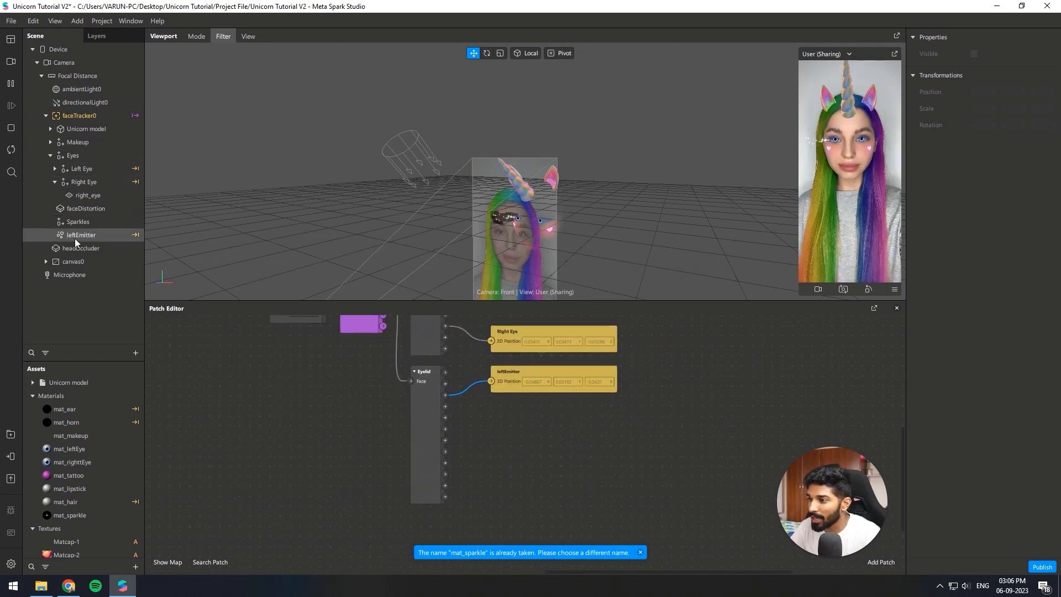
drag(86, 238, 69, 221)
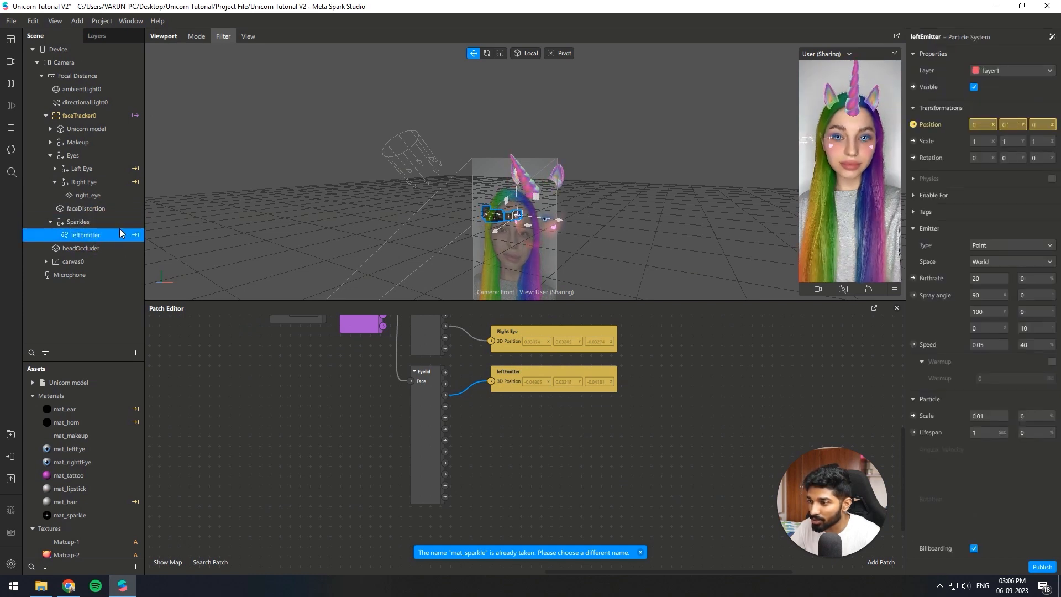
click(67, 221)
Duplicate leftEmitter within Sparkles and rename the copy rightEmitter.
click(74, 234)
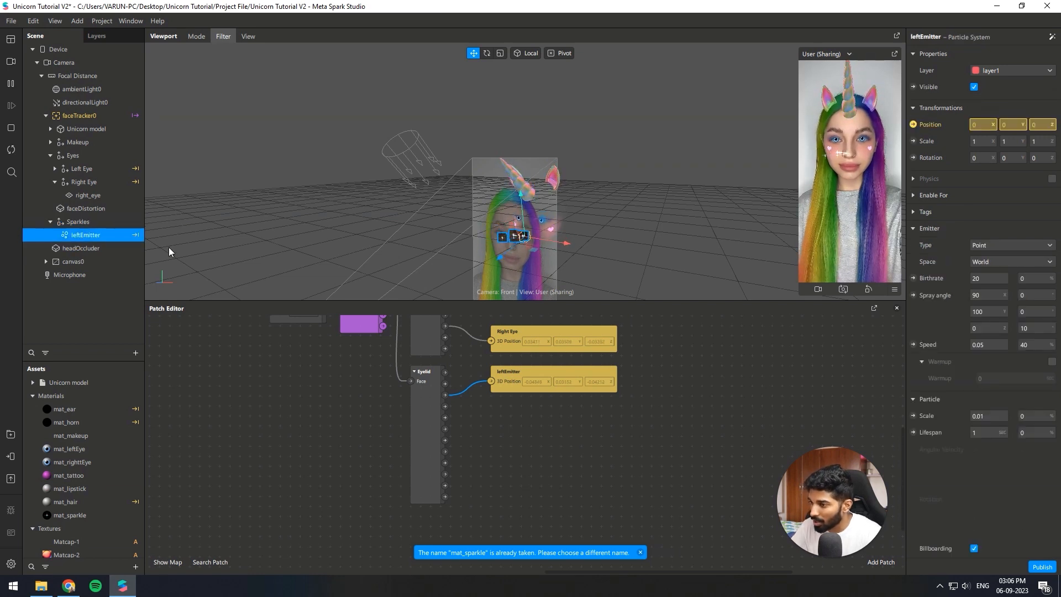
key(ctrl+d)
click(134, 246)
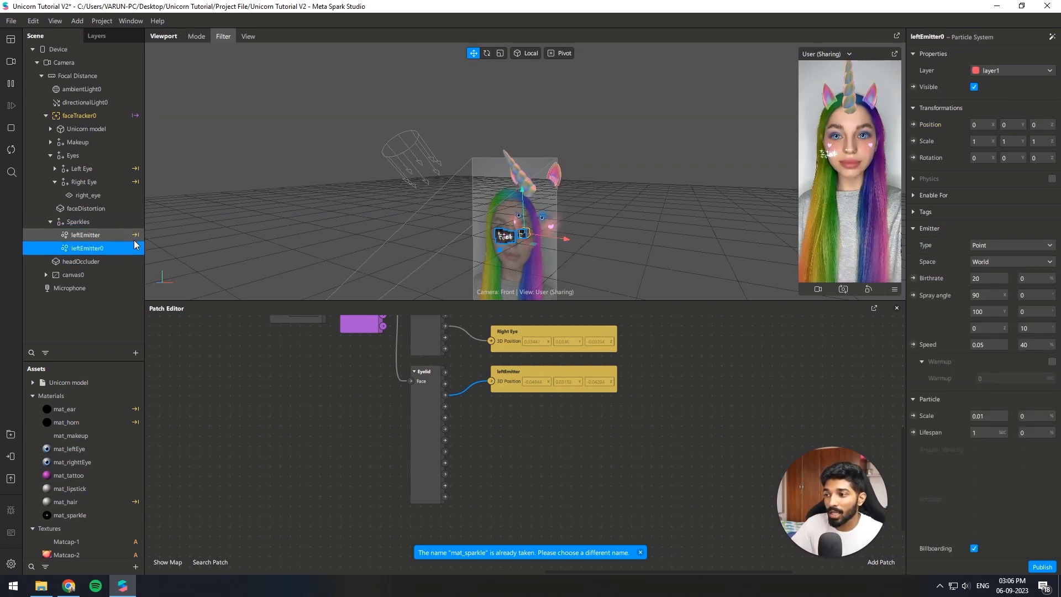
click(105, 250)
key(BackSpace)
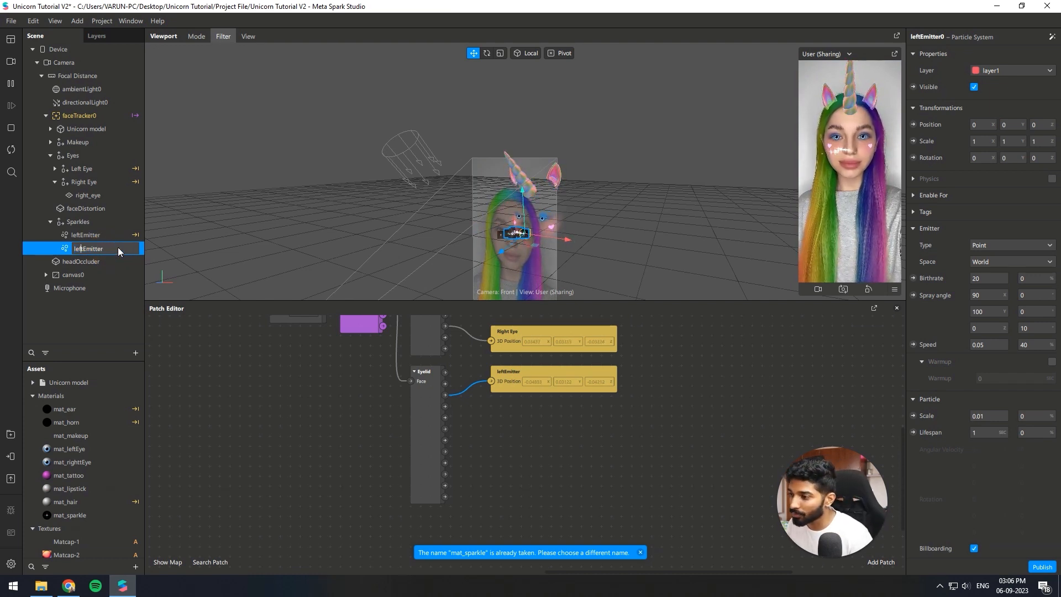
key(BackSpace)
key(BackSpace)
key(BackSpace)
key(BackSpace)
text(ri)
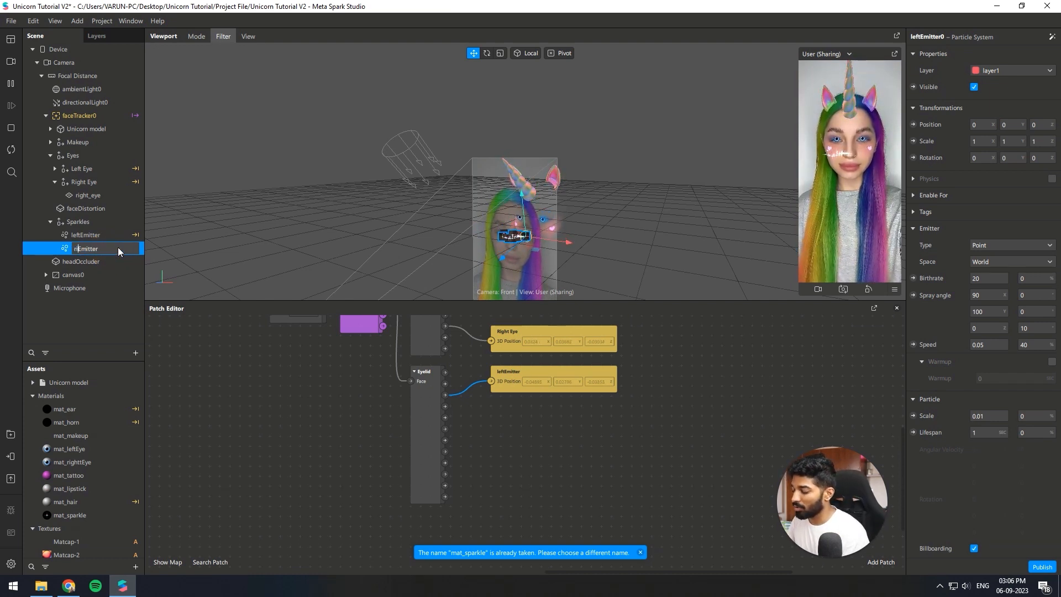
text(ght)
key(Return)
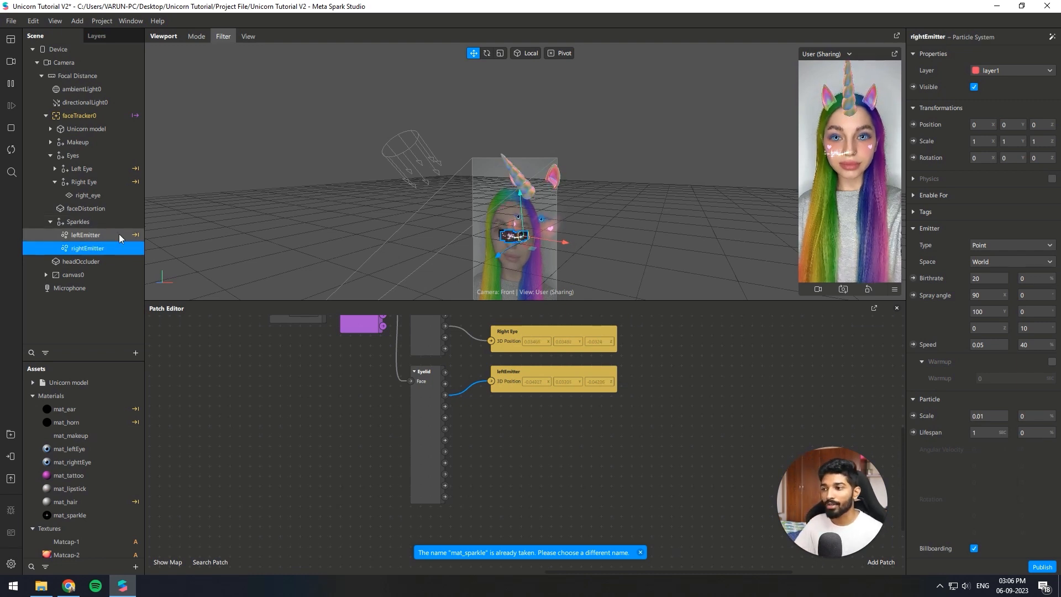
Create a position patch for rightEmitter, connect Eyelid's Right Outside Corner output to it, and restart the preview.
scroll(1022, 331, down, 4)
scroll(450, 364, up, 1)
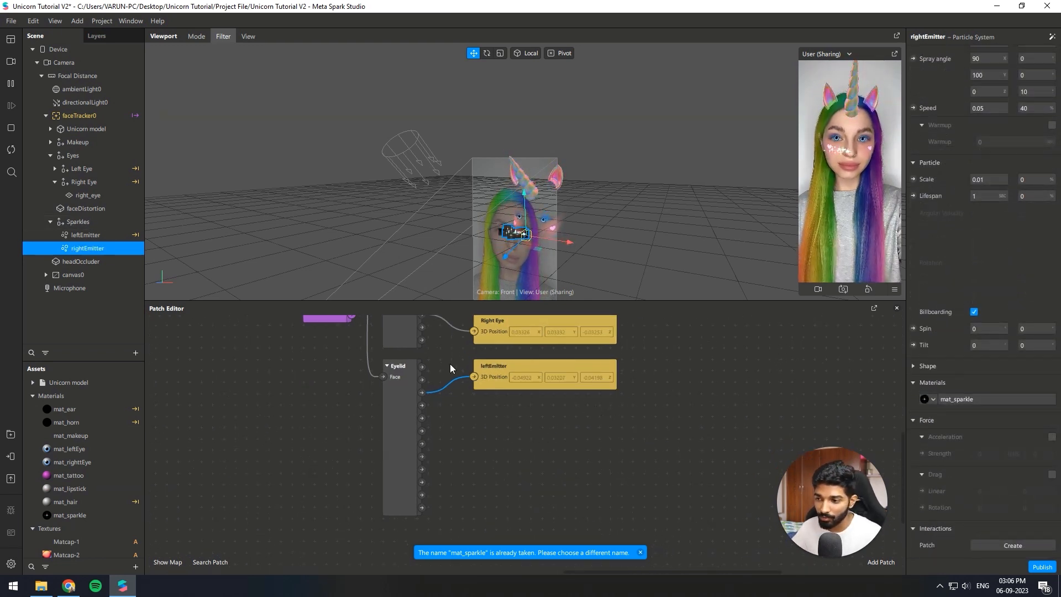
scroll(960, 241, up, 4)
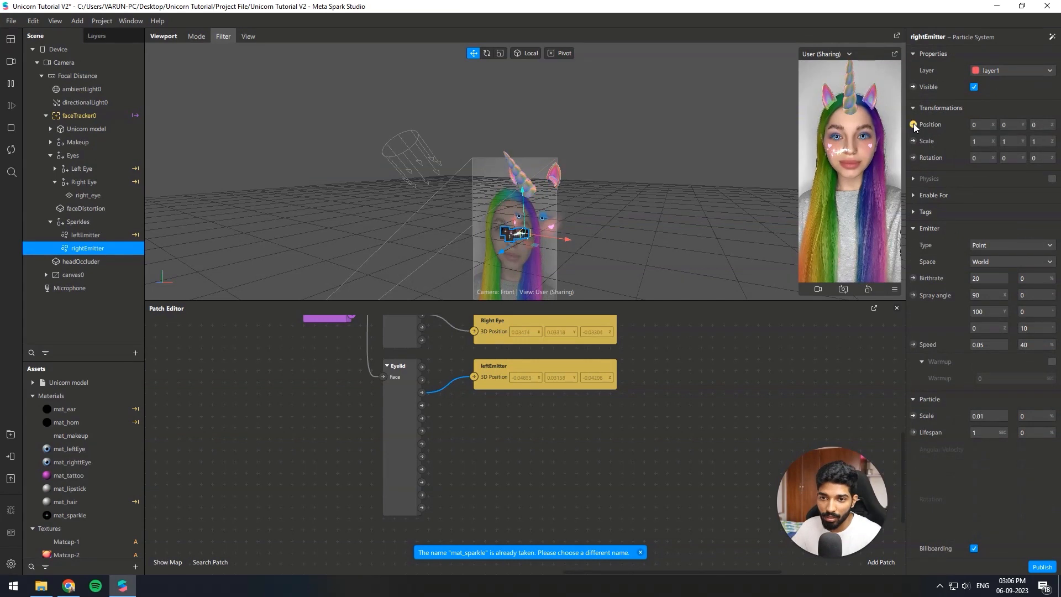
click(912, 124)
scroll(442, 403, up, 1)
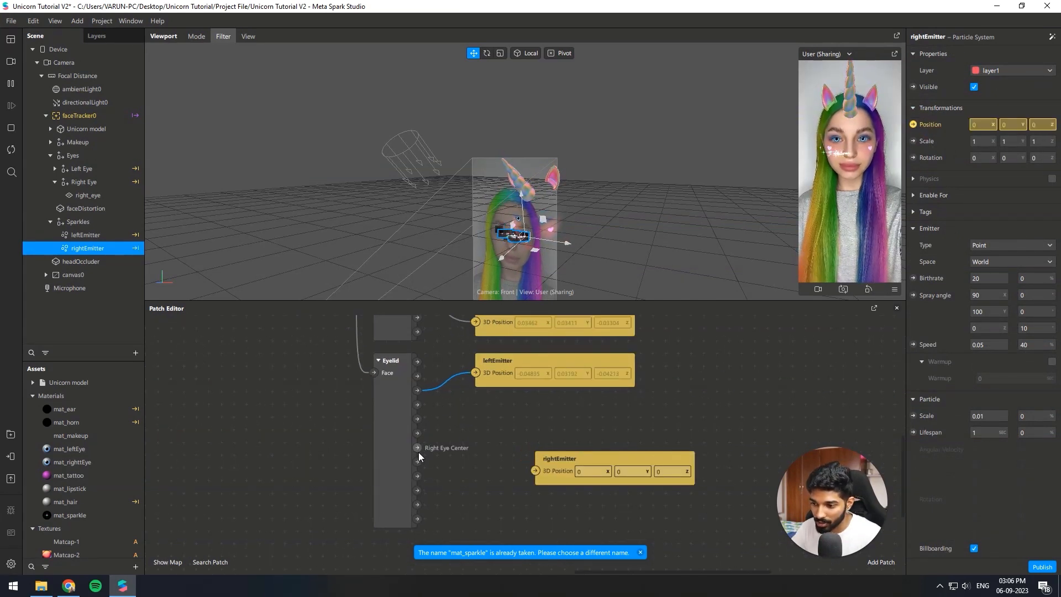
drag(417, 477, 481, 486)
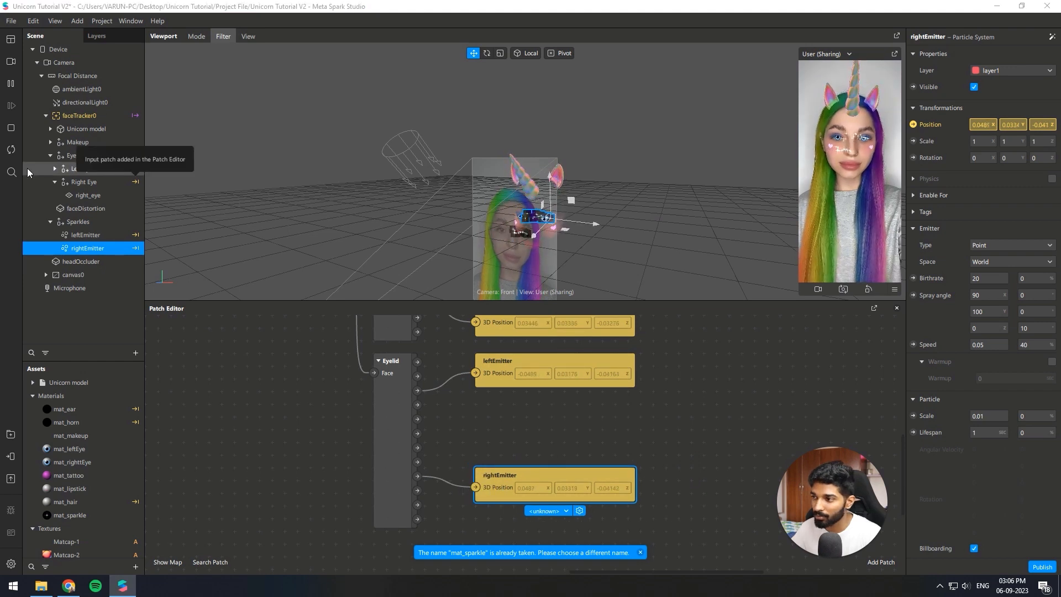
click(11, 150)
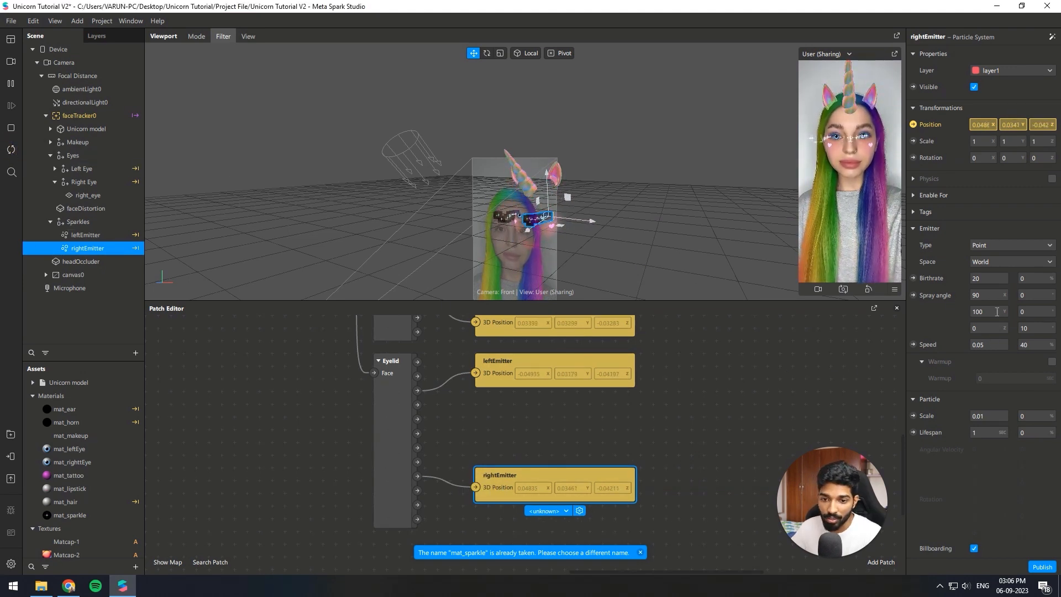
Set rightEmitter's X spray angle to -90.
click(990, 295)
text(-90)
key(Return)
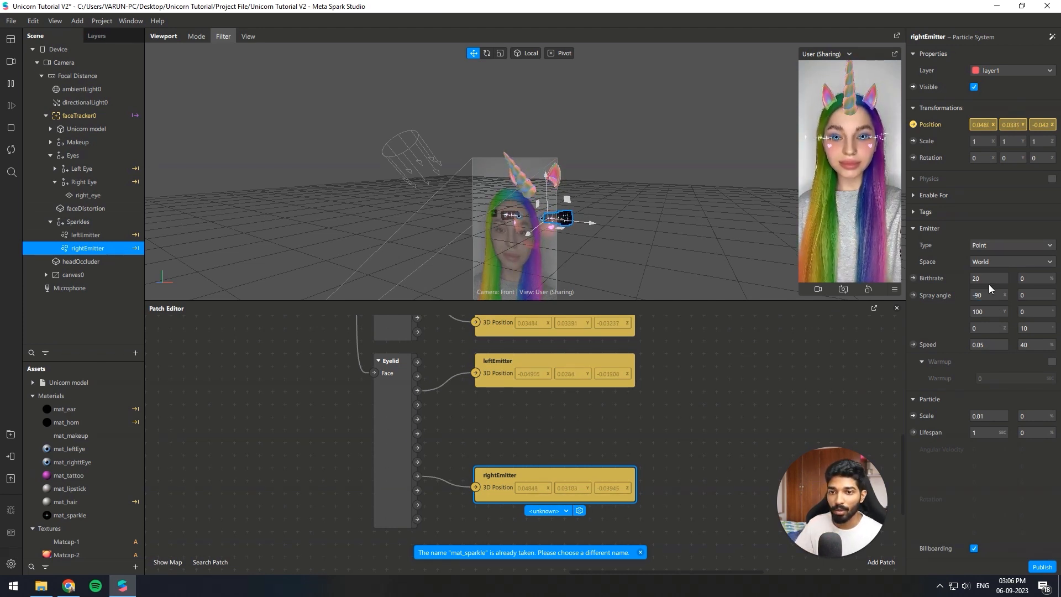
Add a Blink patch fed by the faceTracker0 patch and place it below the Eyelid patch.
scroll(435, 356, down, 2)
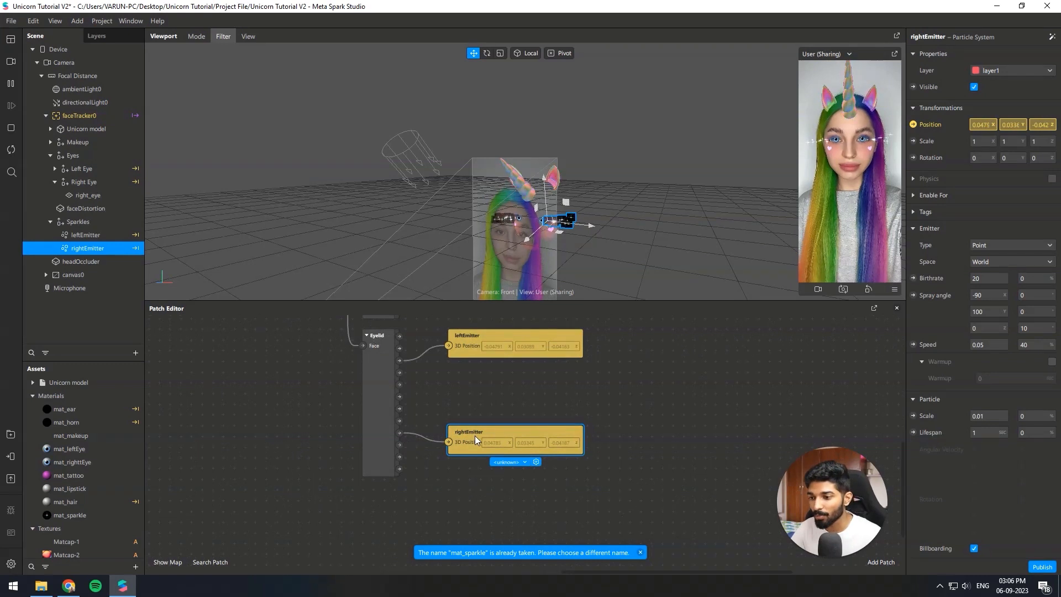
scroll(472, 432, down, 3)
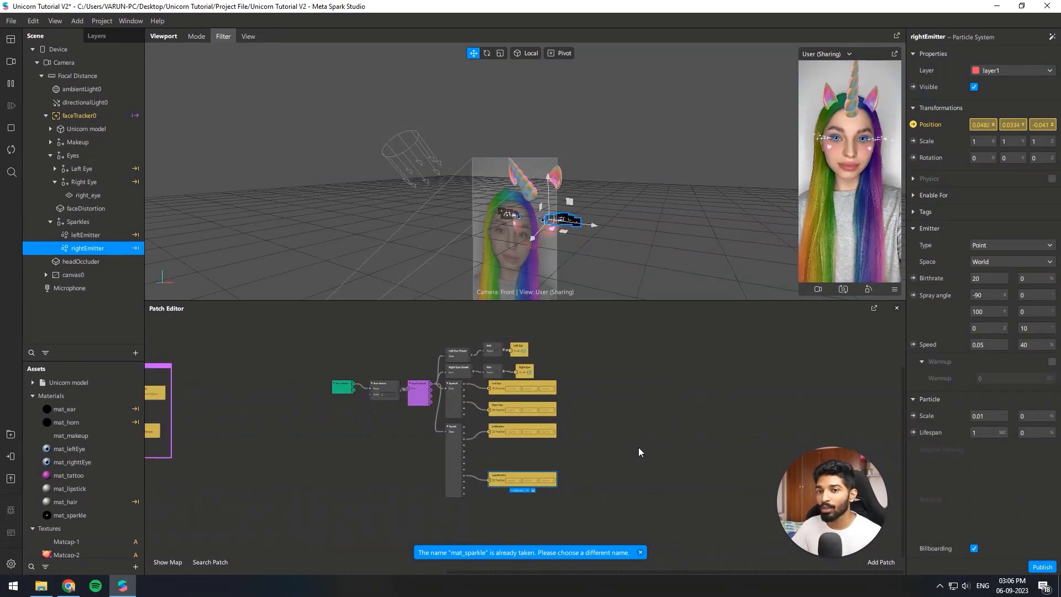
scroll(442, 413, up, 2)
scroll(421, 387, up, 1)
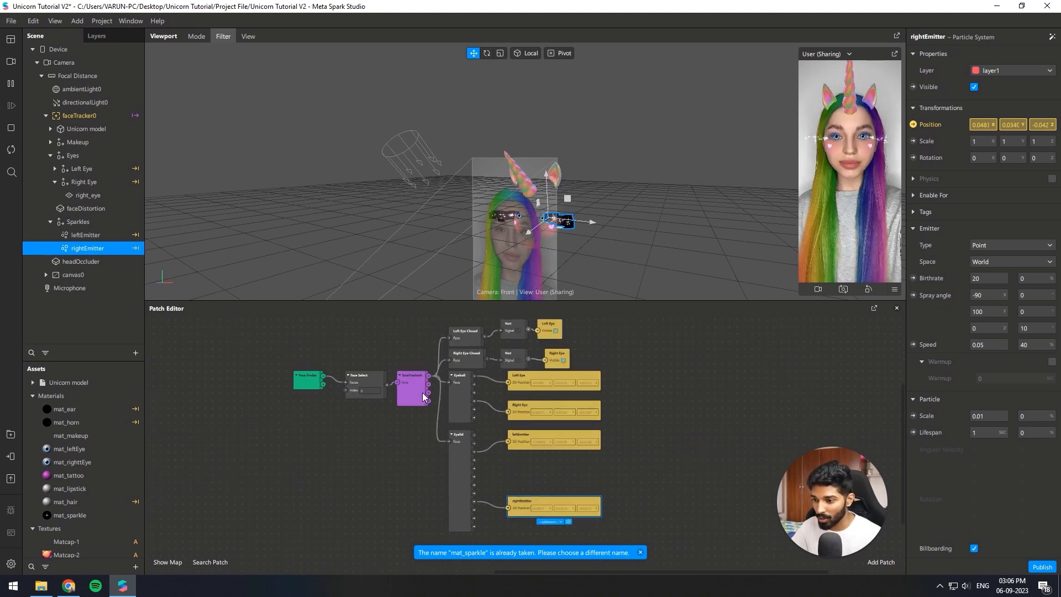
drag(390, 482, 389, 483)
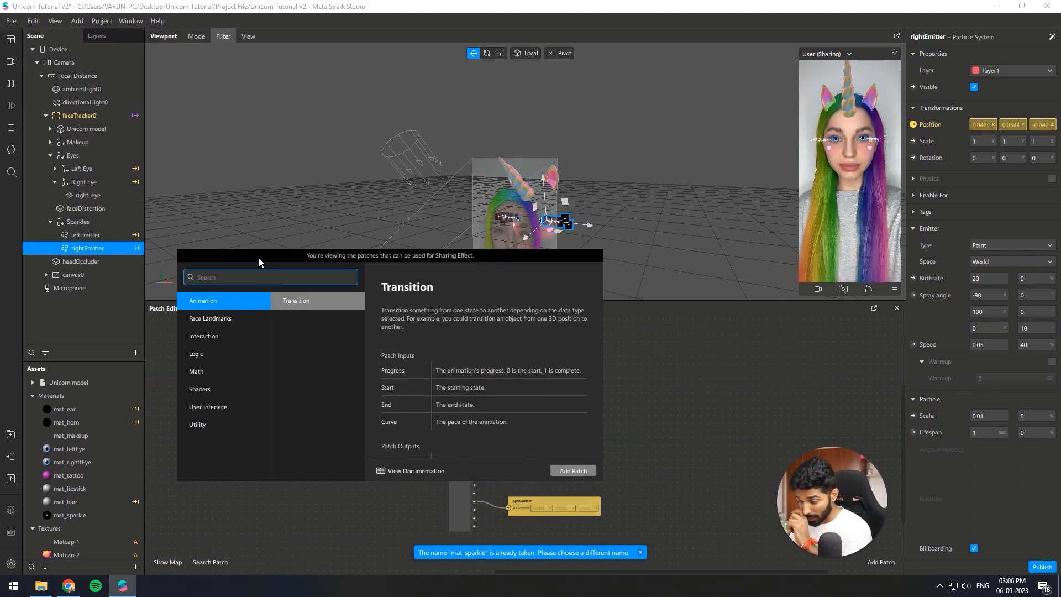
text(blink)
key(Return)
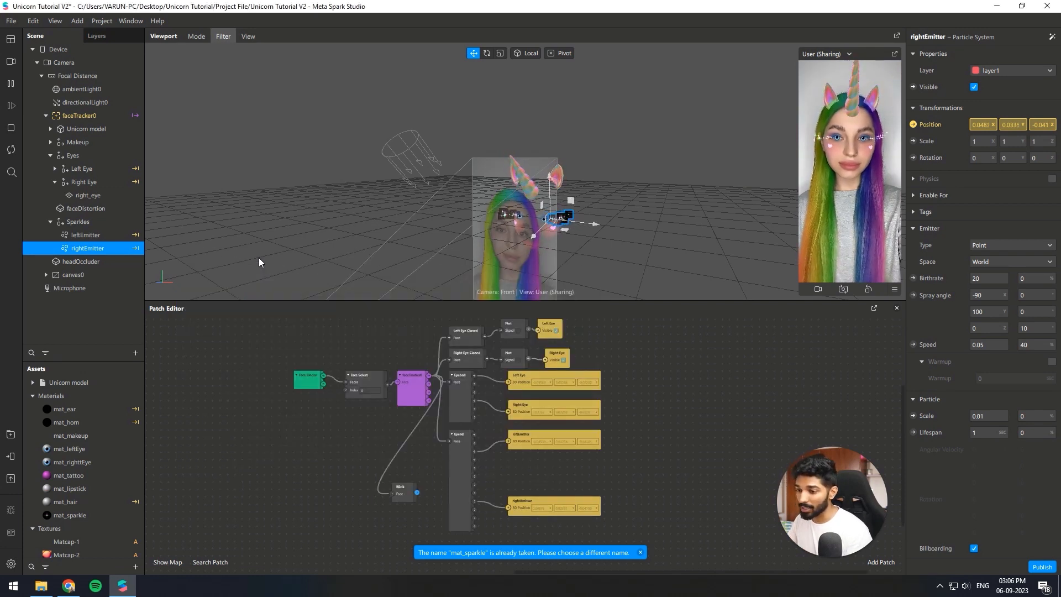
scroll(387, 392, down, 3)
drag(403, 403, 462, 466)
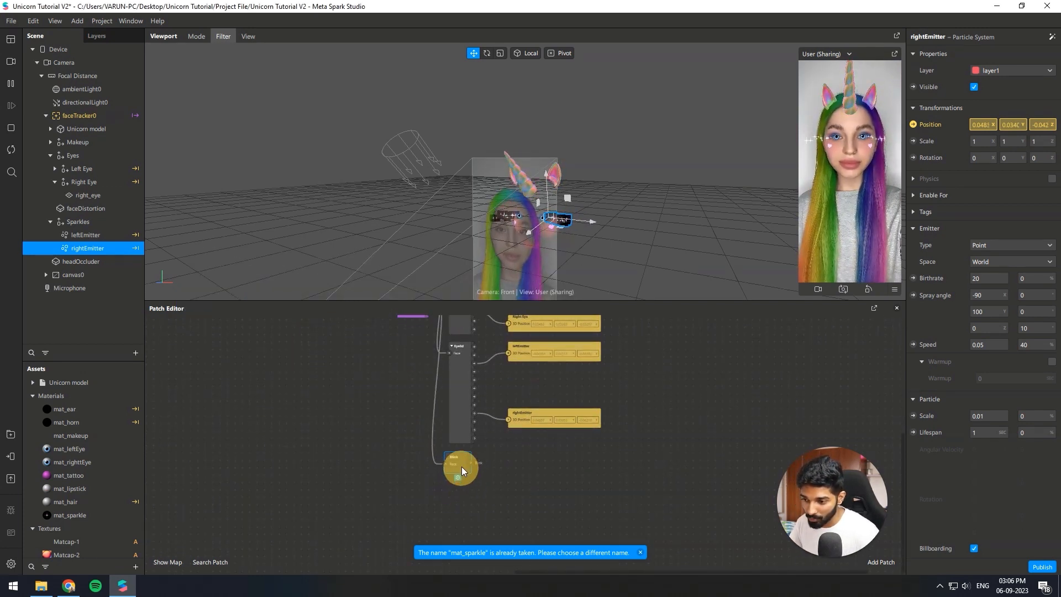
scroll(479, 472, up, 3)
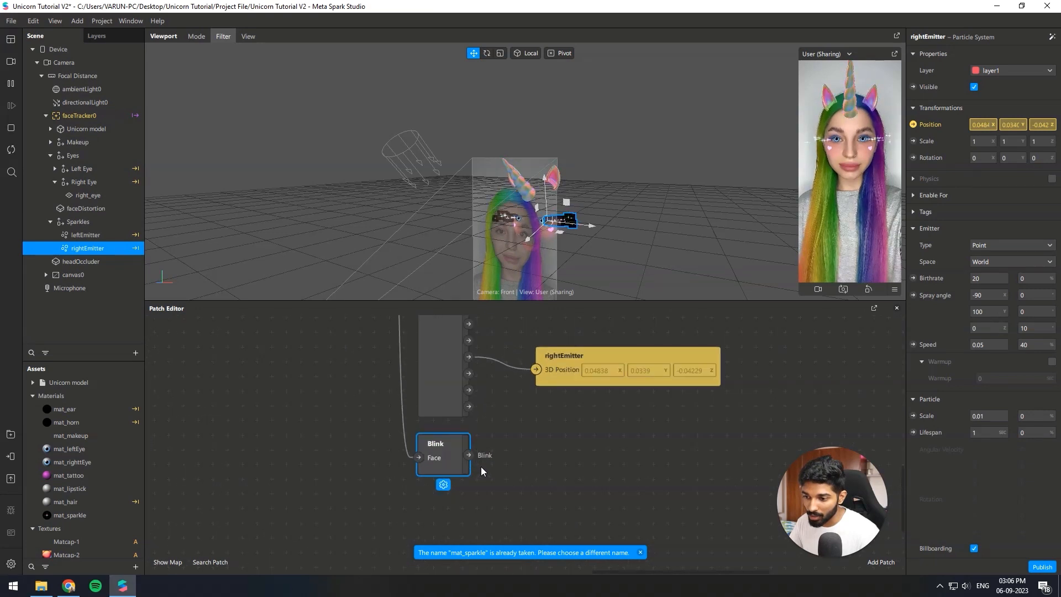
scroll(479, 467, up, 1)
Dismiss the name notification, add a Switch patch beside Blink, and connect Blink's output to its Turn On input.
click(634, 562)
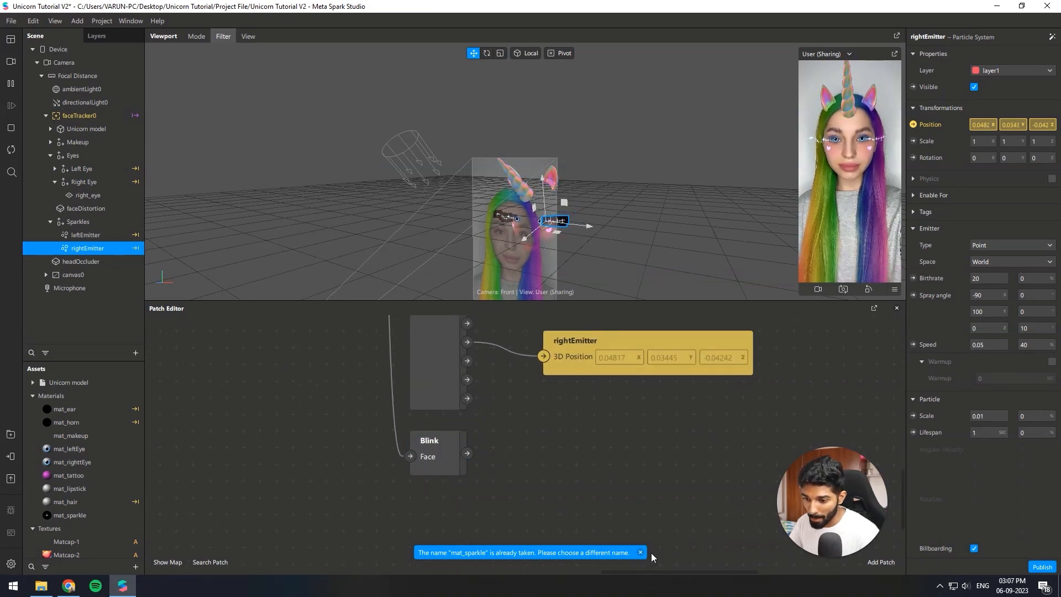
click(640, 552)
double_click(517, 483)
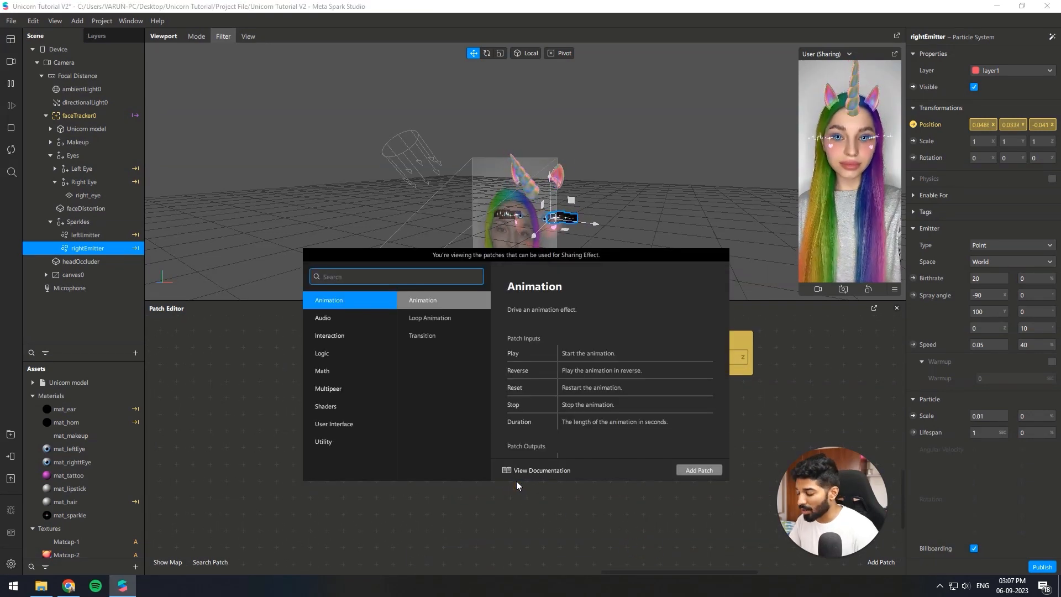
text(sw)
key(Return)
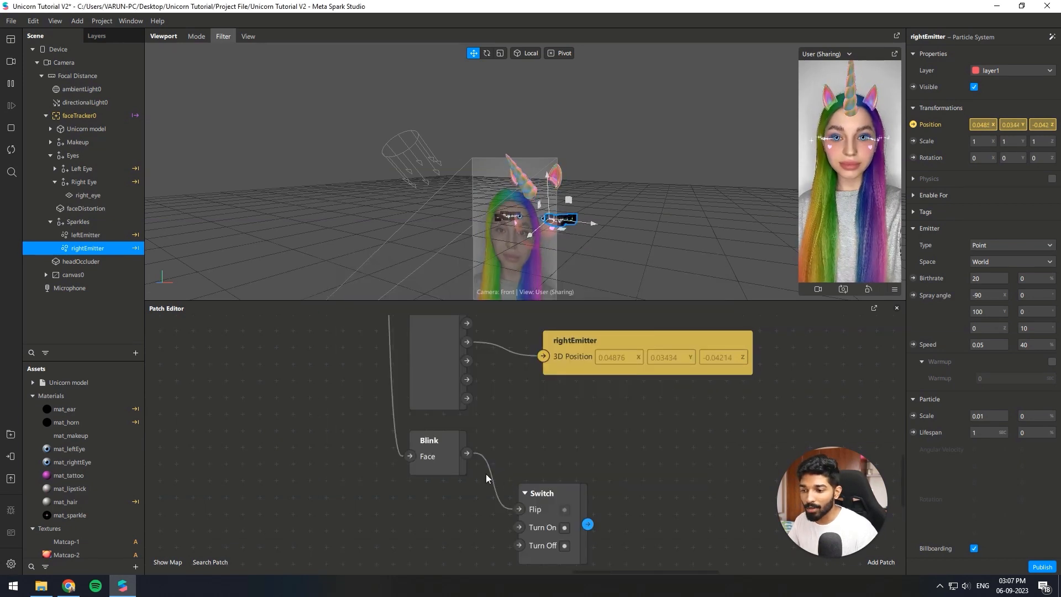
drag(575, 511, 595, 457)
click(466, 453)
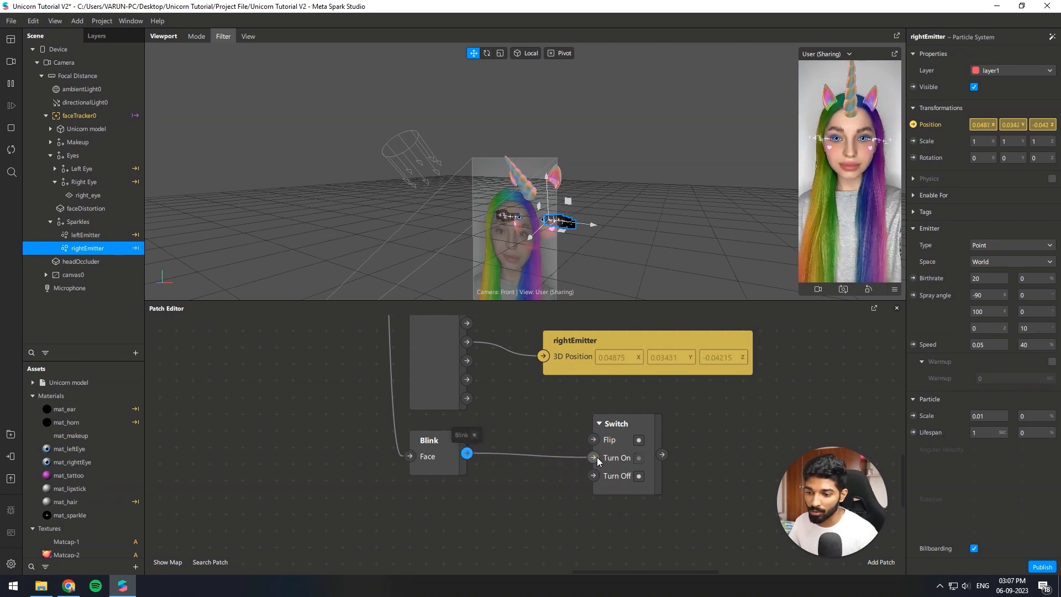
Add a Delay patch fed by Blink's output below the Blink patch.
drag(466, 453, 453, 529)
text(dela)
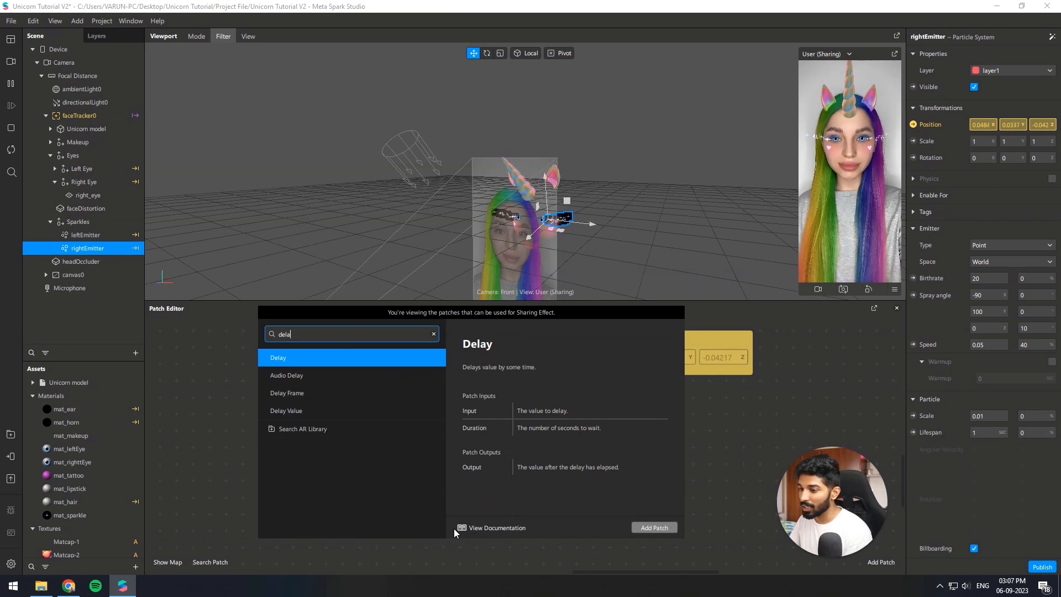
key(Return)
Set the Delay patch's duration to 0.5 and connect its output to the Switch's Turn Off input.
scroll(580, 569, down, 3)
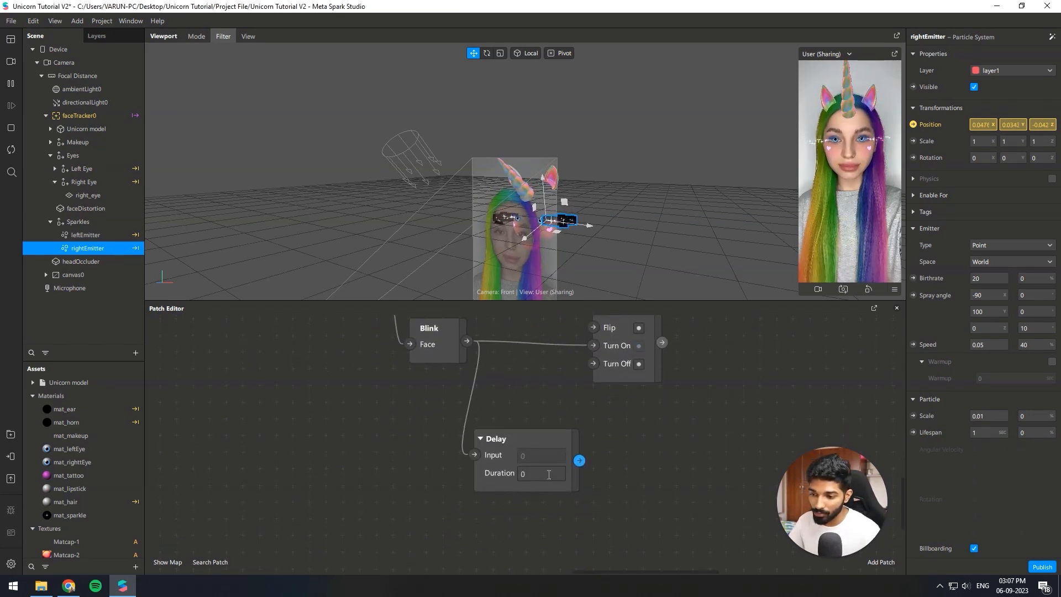
click(548, 473)
drag(579, 461, 601, 405)
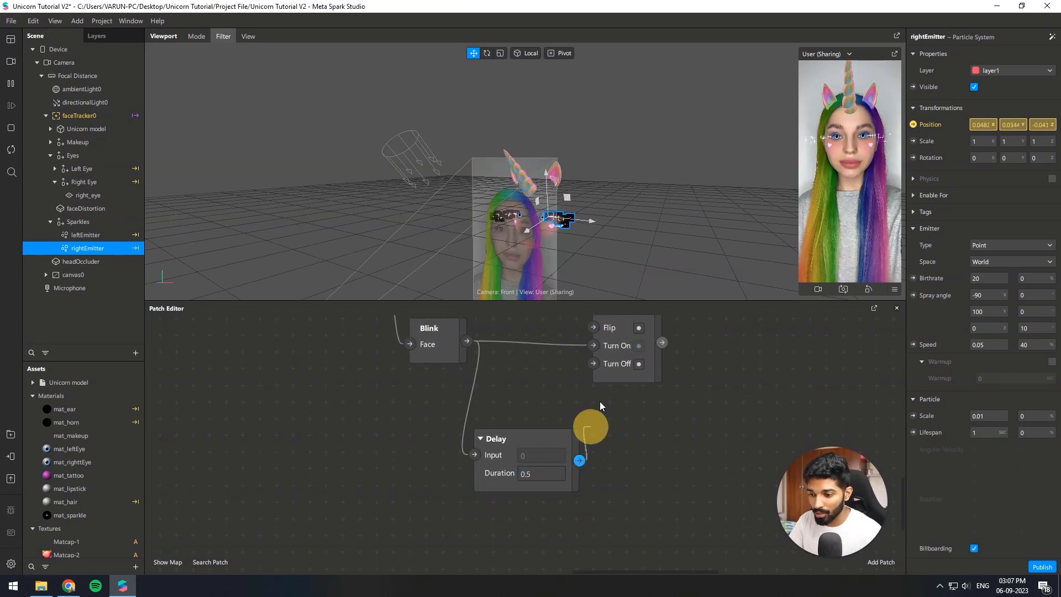
scroll(658, 389, up, 3)
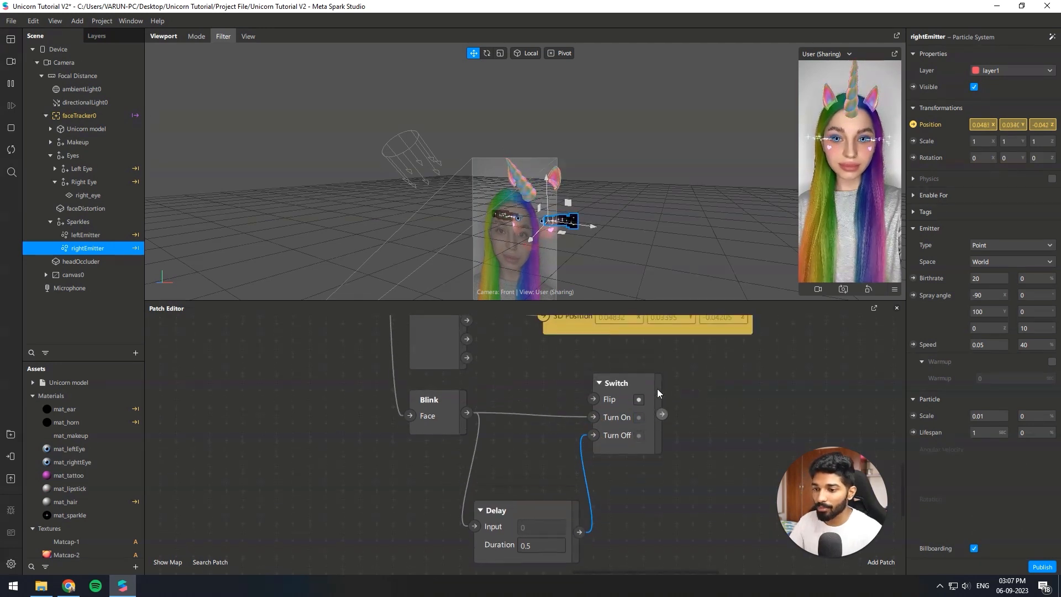
Set the birthrate of leftEmitter and rightEmitter together to 50 and create Birthrate patches for both.
ctrl+click(111, 238)
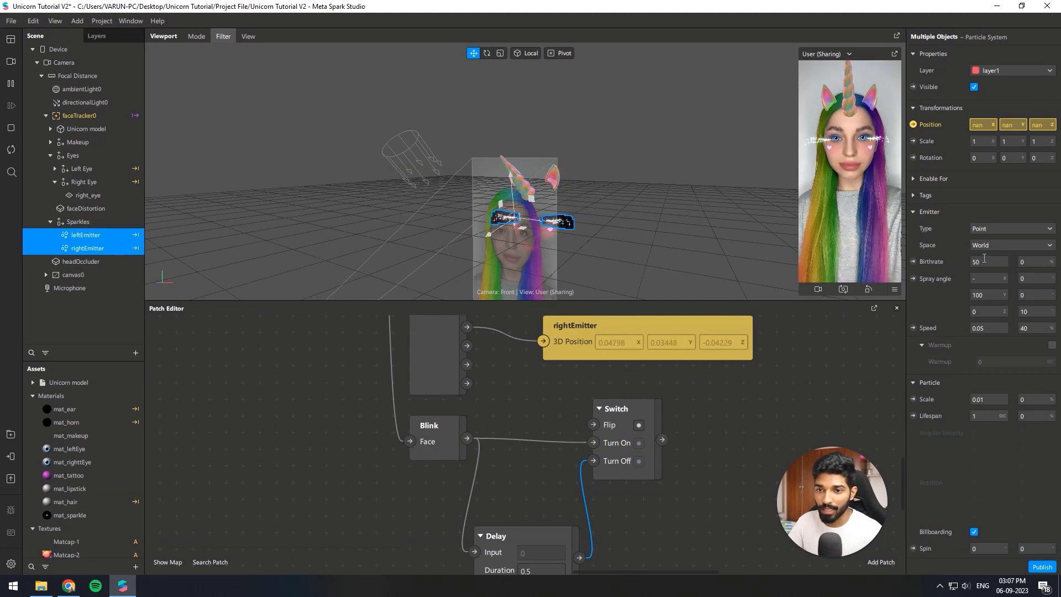
click(913, 262)
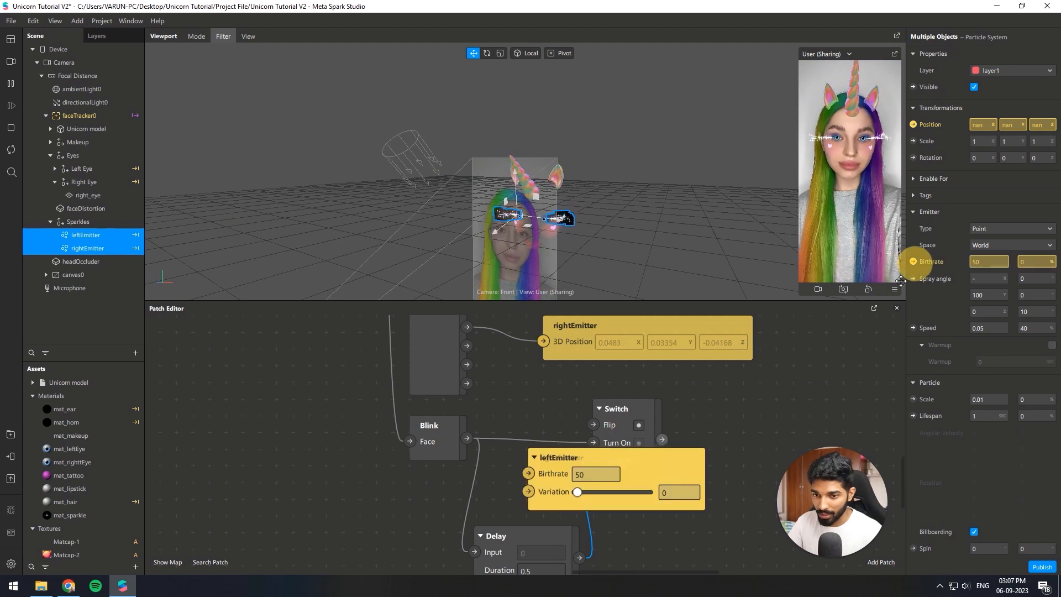
Stack the leftEmitter and rightEmitter Birthrate patches well to the right of the Switch patch, leaving a gap between them and the Switch.
drag(659, 476, 856, 492)
scroll(287, 444, down, 5)
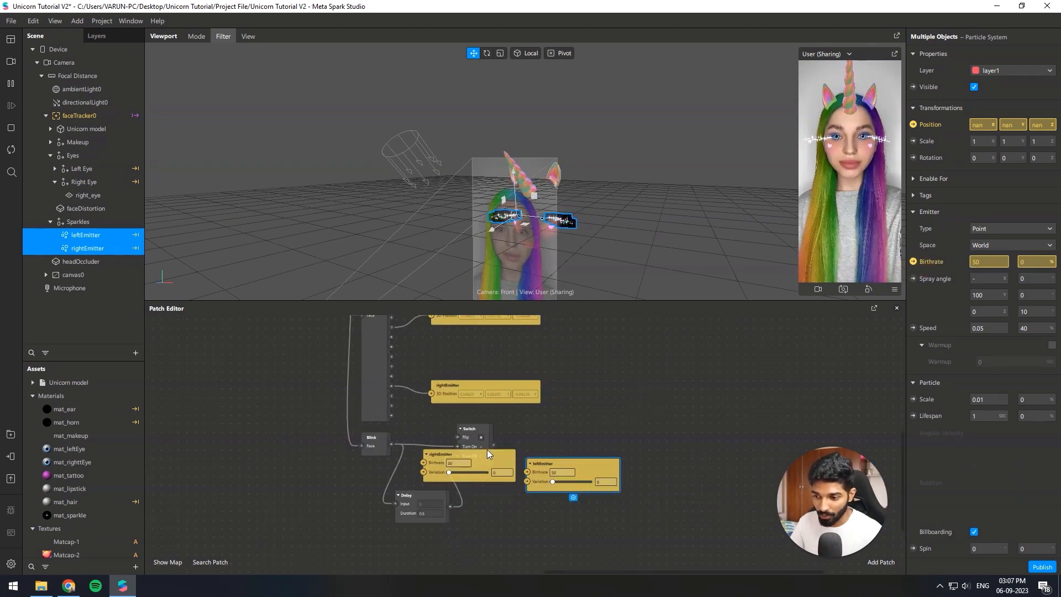
drag(488, 457, 581, 517)
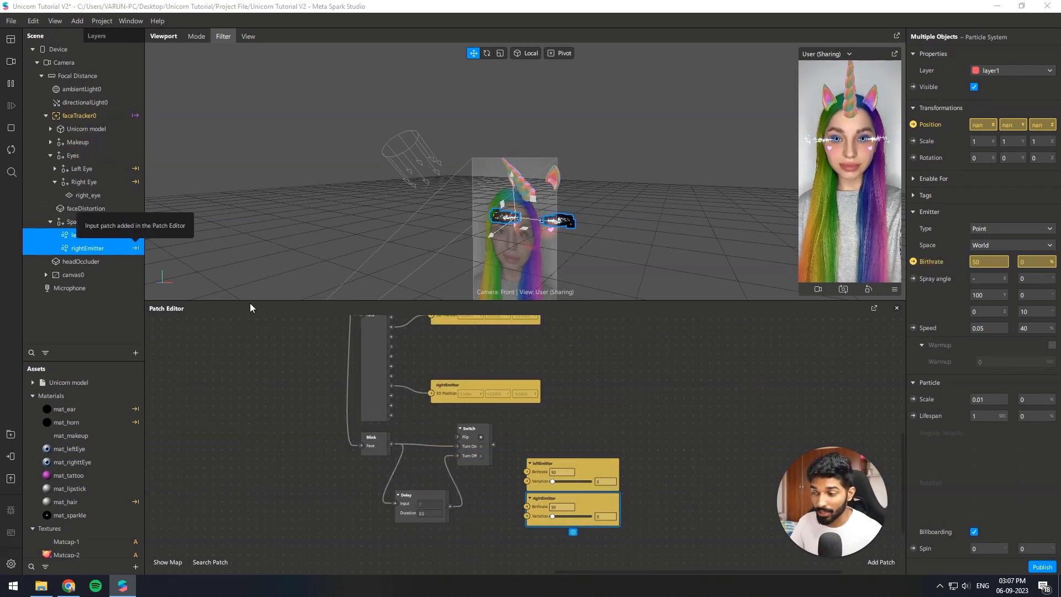
scroll(430, 438, up, 2)
scroll(701, 439, up, 1)
drag(644, 490, 755, 464)
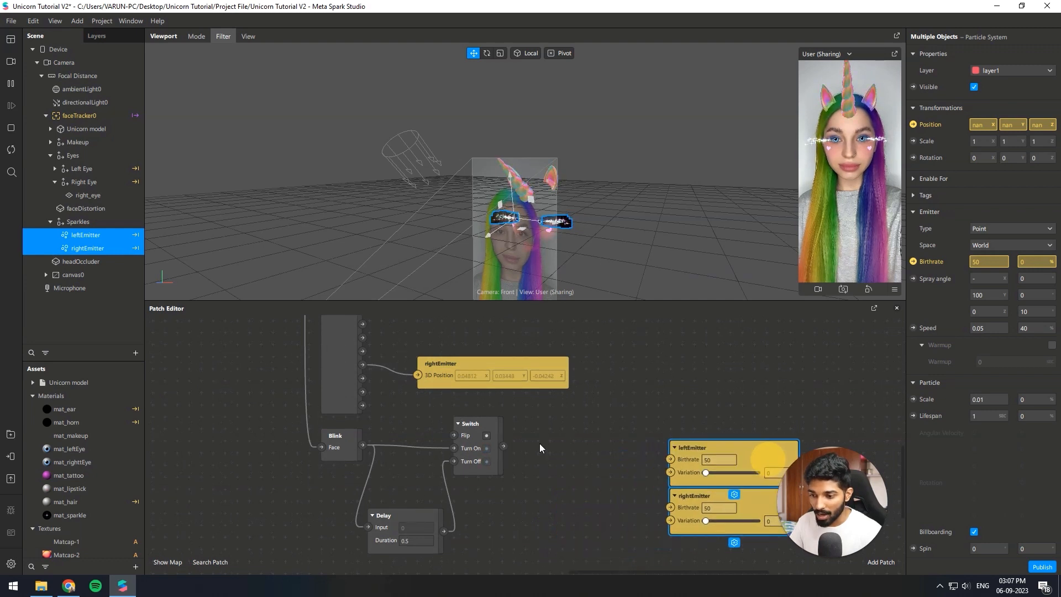
Add an If Then Else patch with the Switch's output as its Condition, and open its Then value for editing.
drag(505, 448, 555, 423)
text(if)
key(Return)
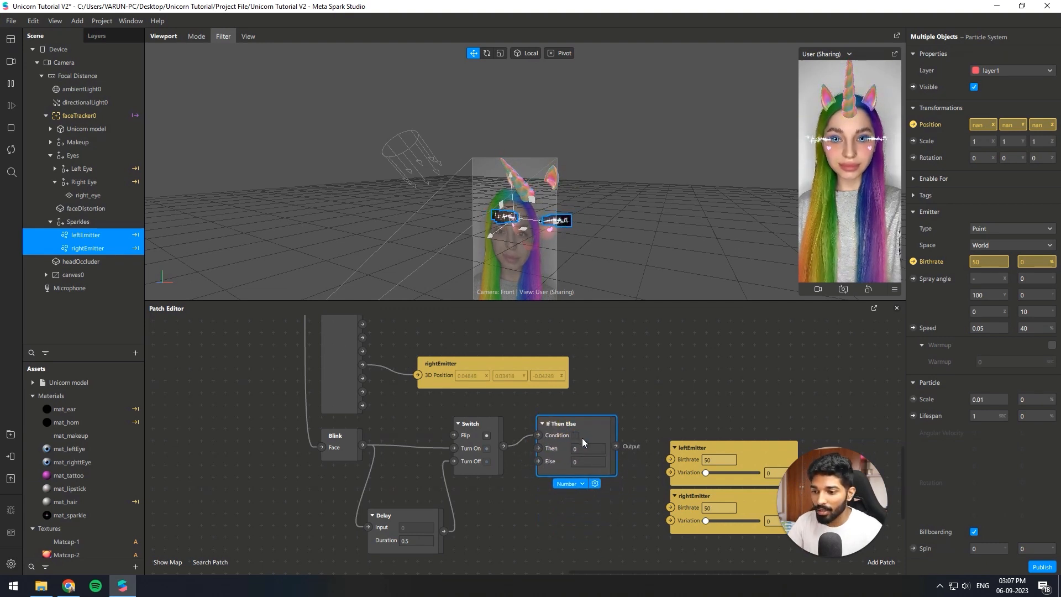
click(583, 446)
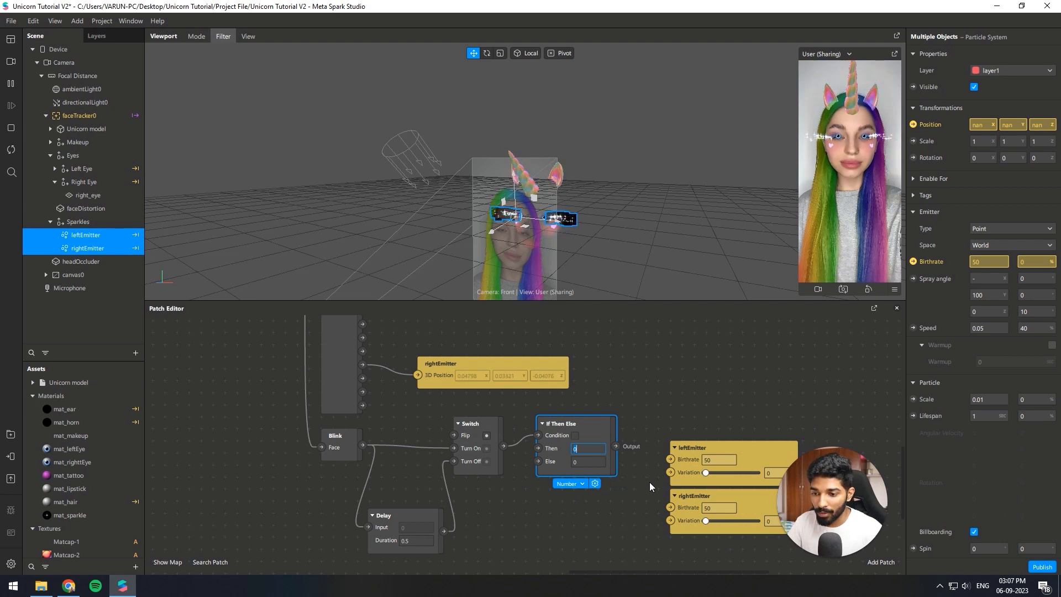
Set the If Then Else patch's Then value to 15 and connect its output to the Birthrate of both leftEmitter and rightEmitter.
text(10)
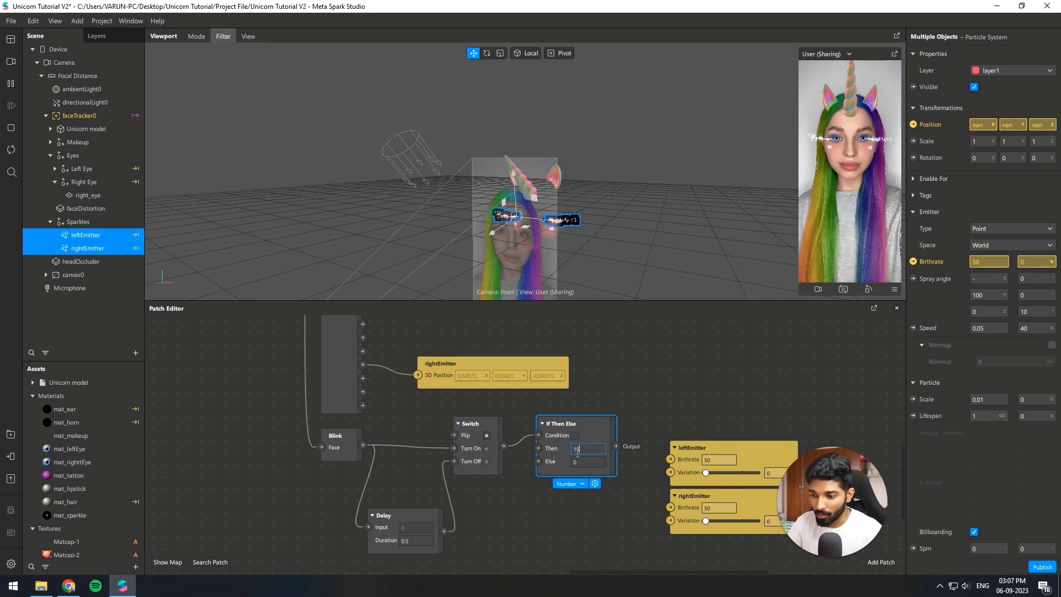
key(Return)
drag(616, 445, 670, 507)
drag(698, 426, 649, 459)
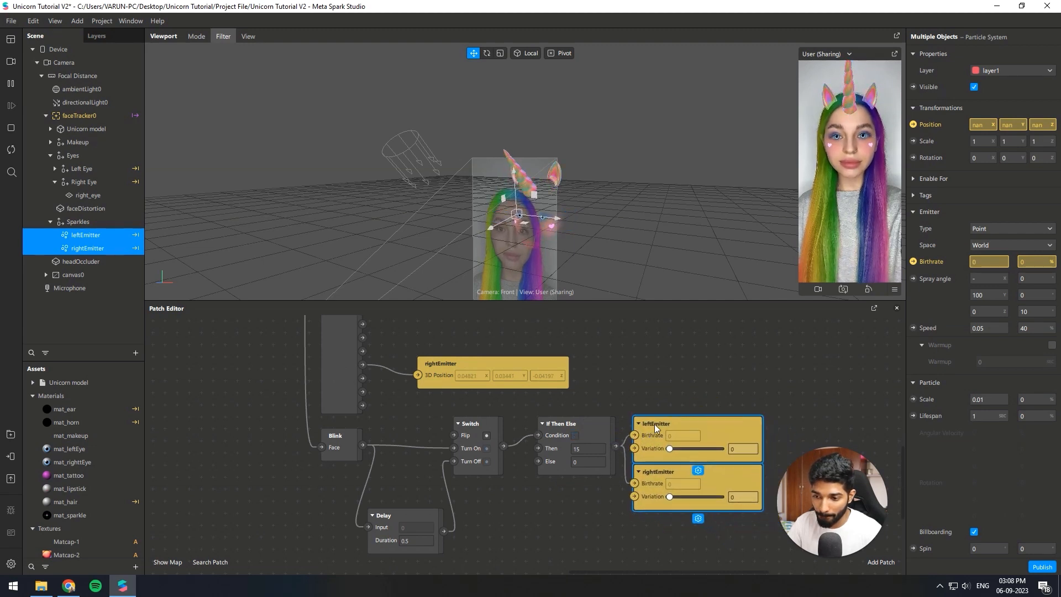
click(656, 366)
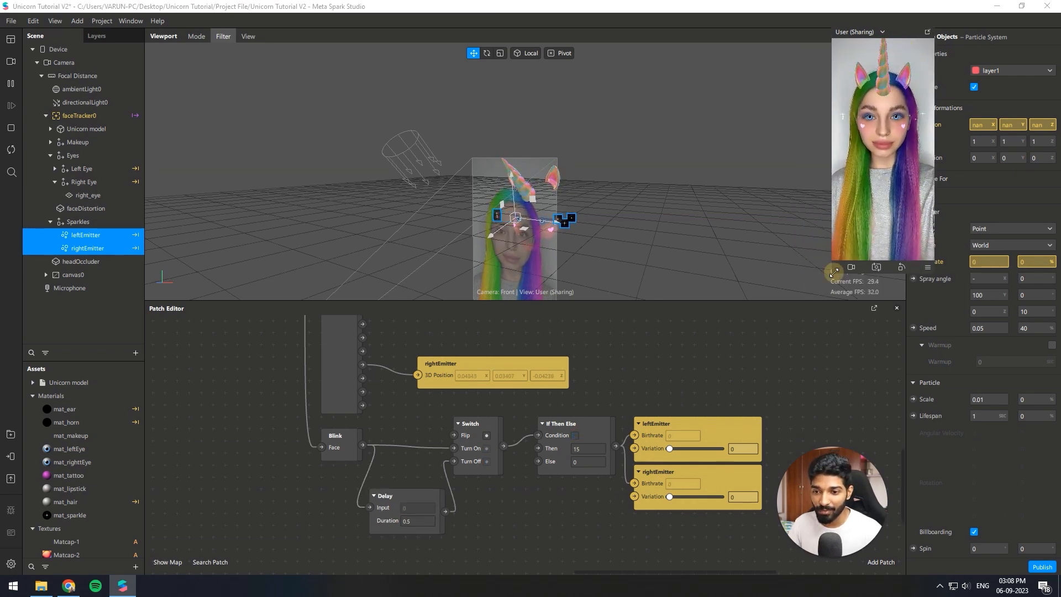
Check the effect on the live Logitech BRIO camera feed in an enlarged preview and dock the preview again.
drag(830, 276, 716, 364)
click(10, 61)
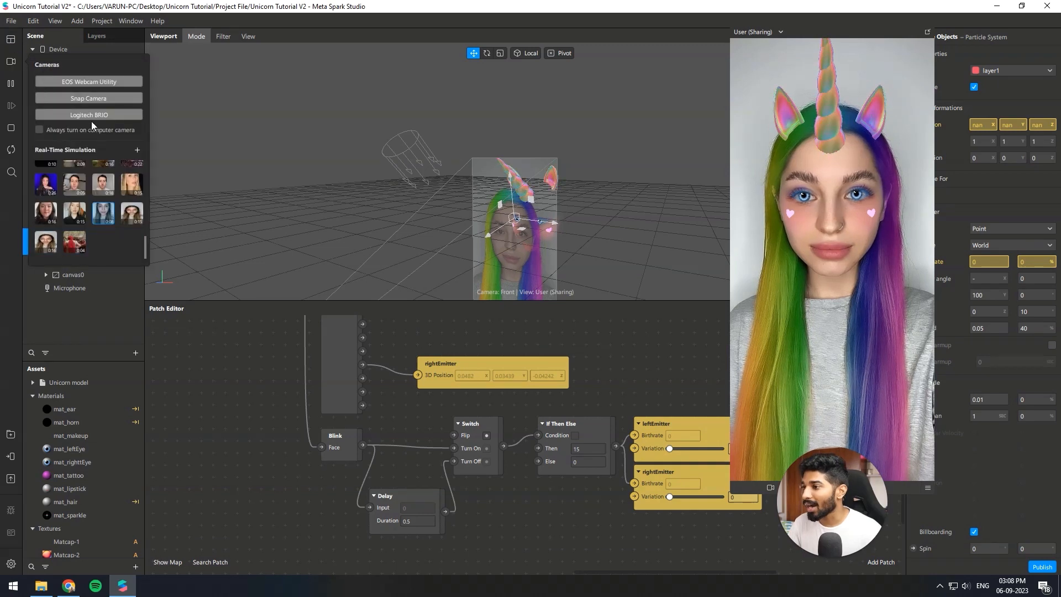
click(88, 115)
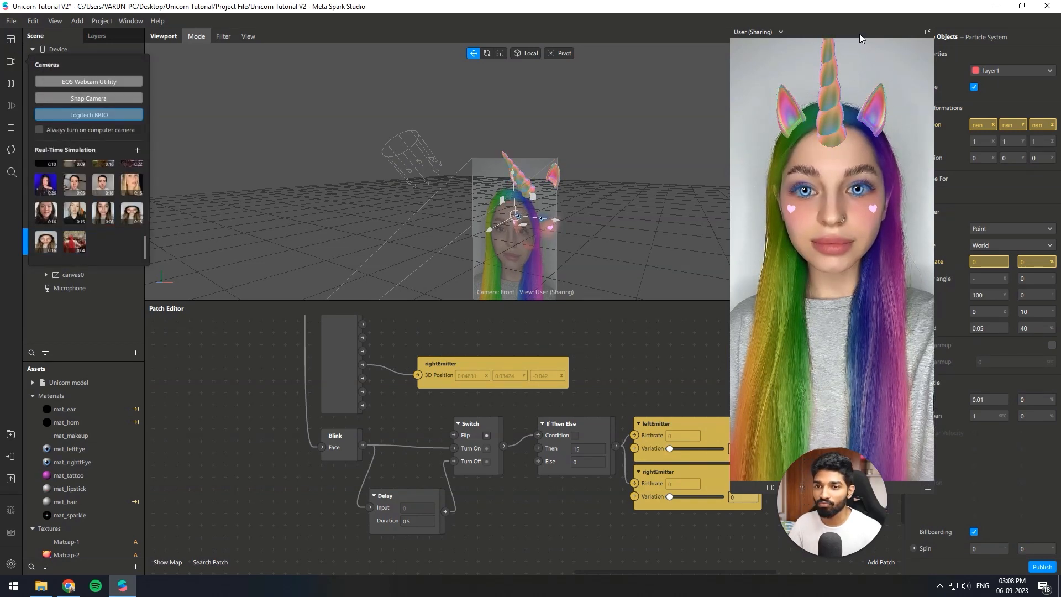
drag(856, 38, 144, 36)
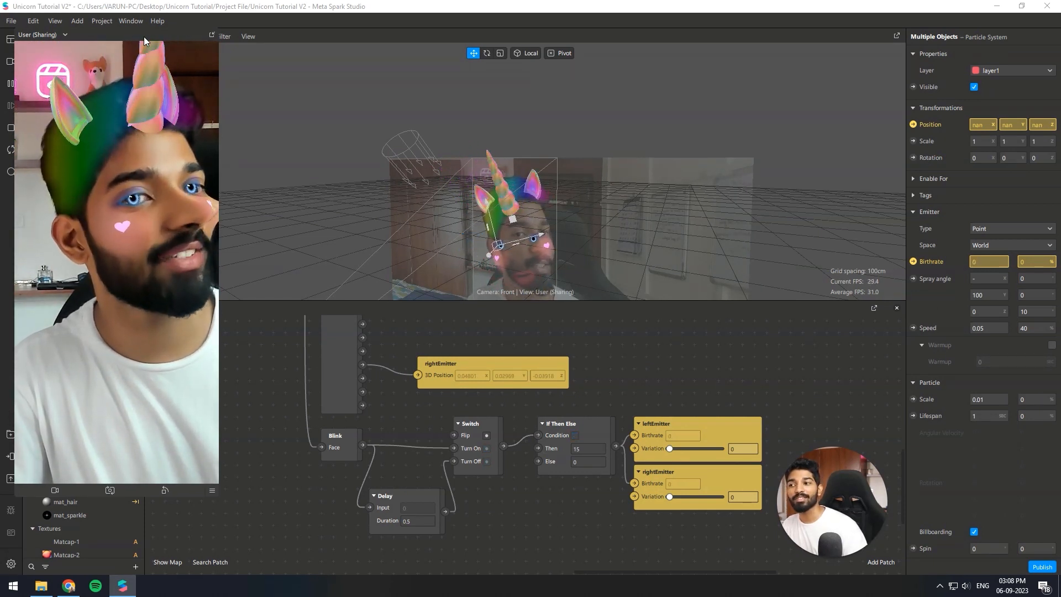
click(212, 35)
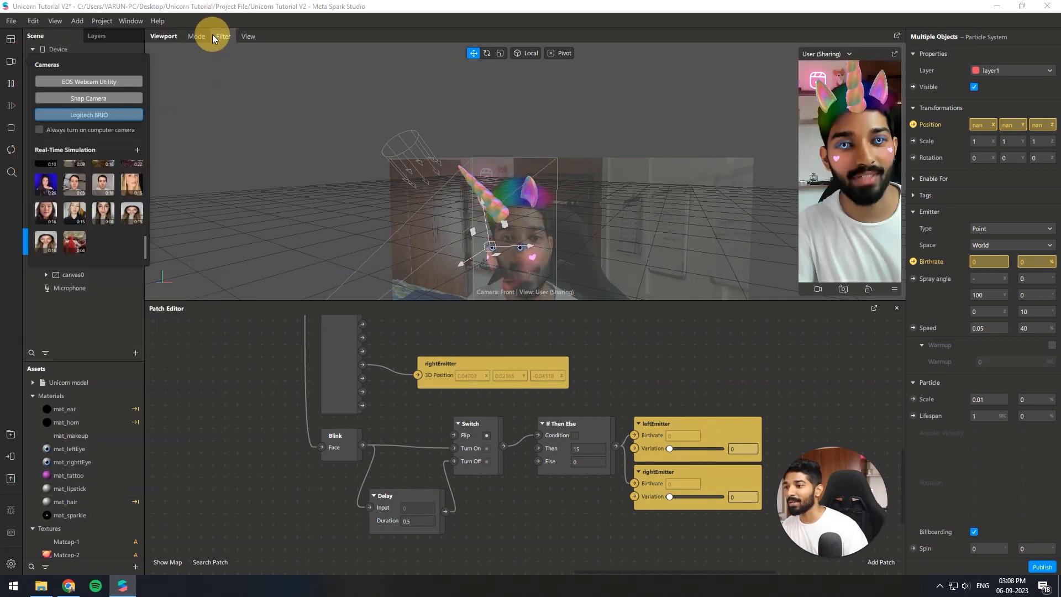
click(232, 348)
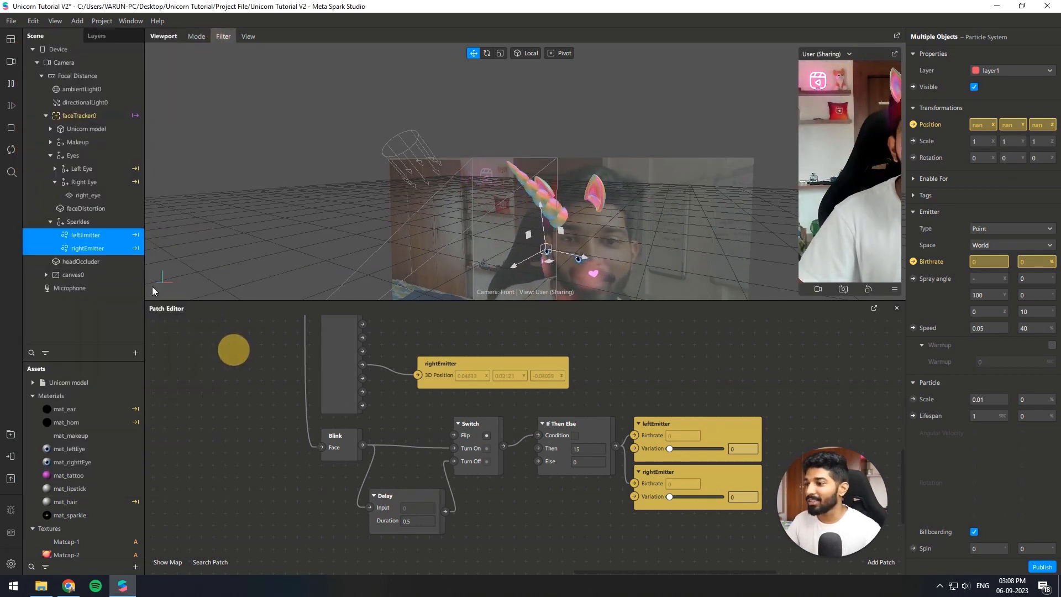
Set nose_z of the faceDistortion block to 0.25 after trying 0.5.
click(96, 261)
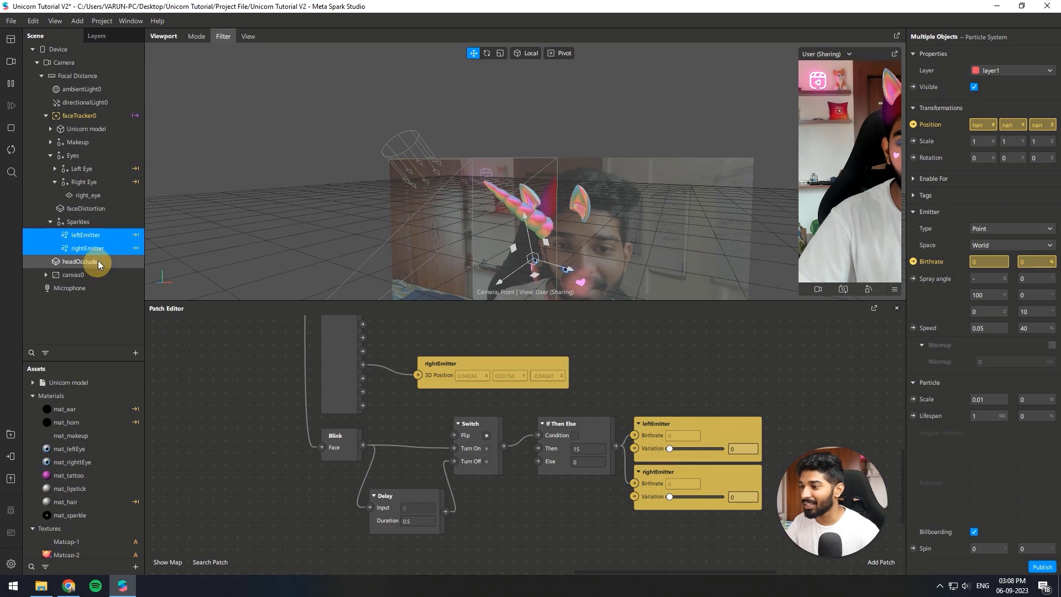
click(86, 208)
click(1037, 361)
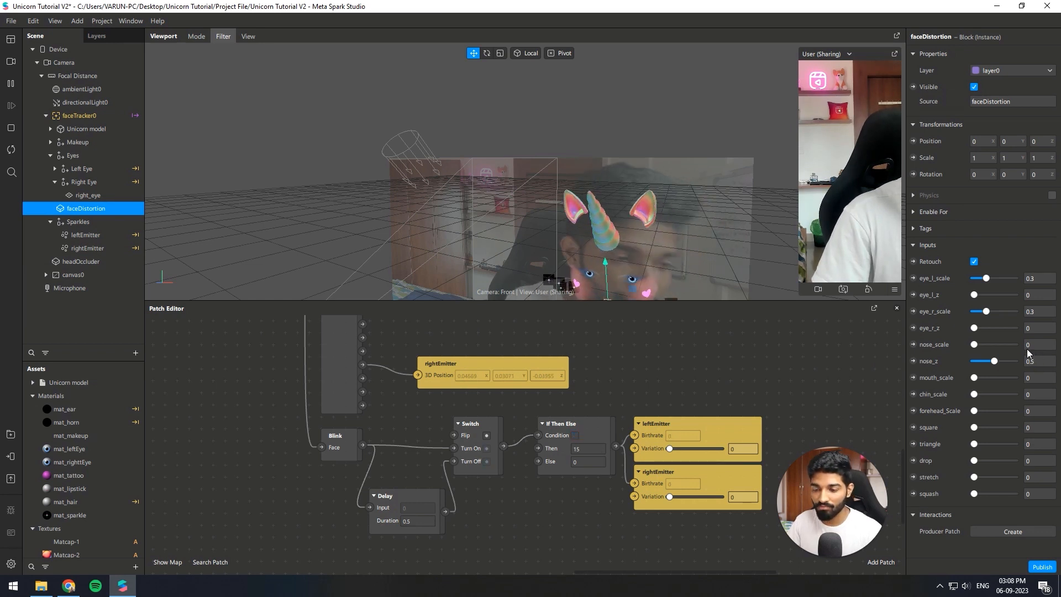
text(0.5)
key(Return)
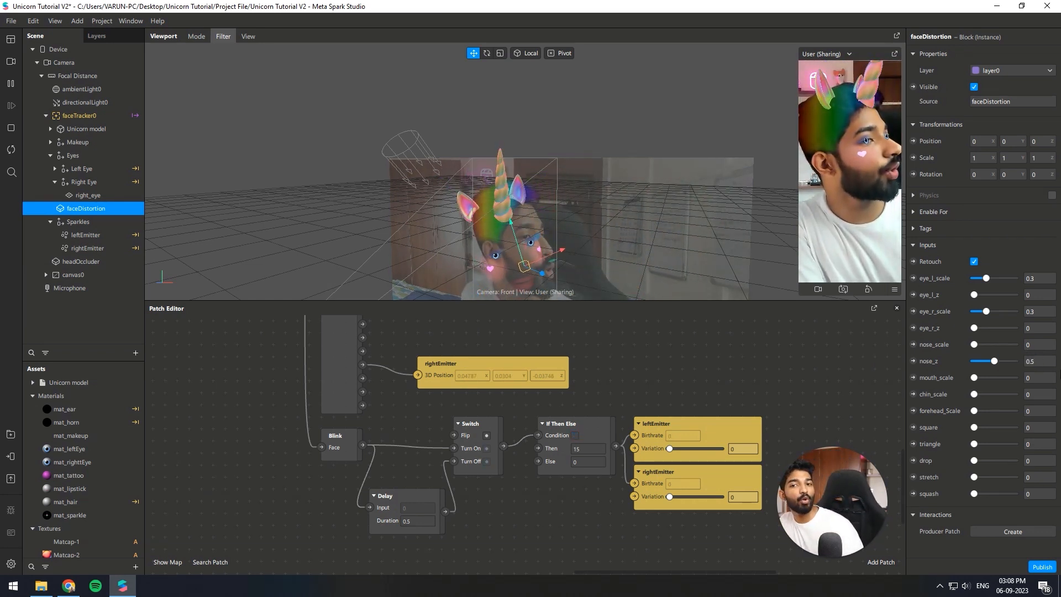
click(1037, 361)
key(BackSpace)
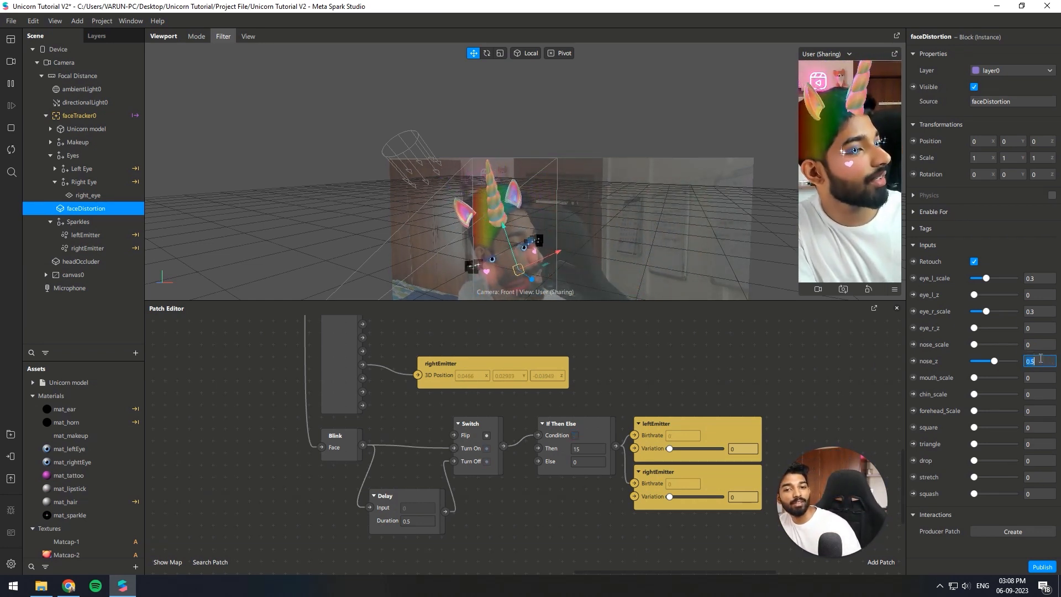
text(0.25)
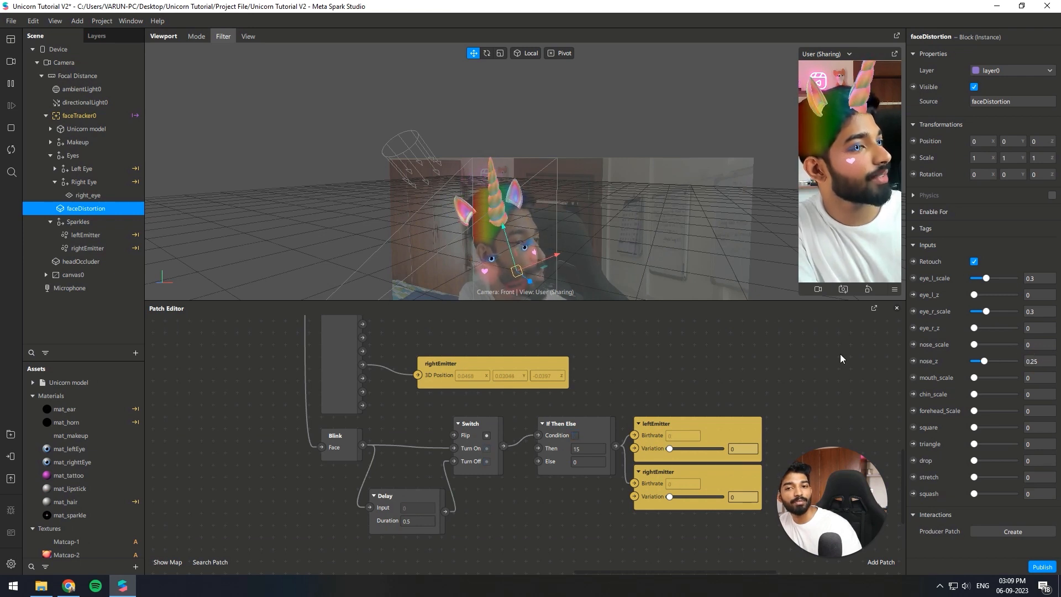
click(840, 354)
Switch the preview from the live camera back to the woman's face simulation video.
click(11, 61)
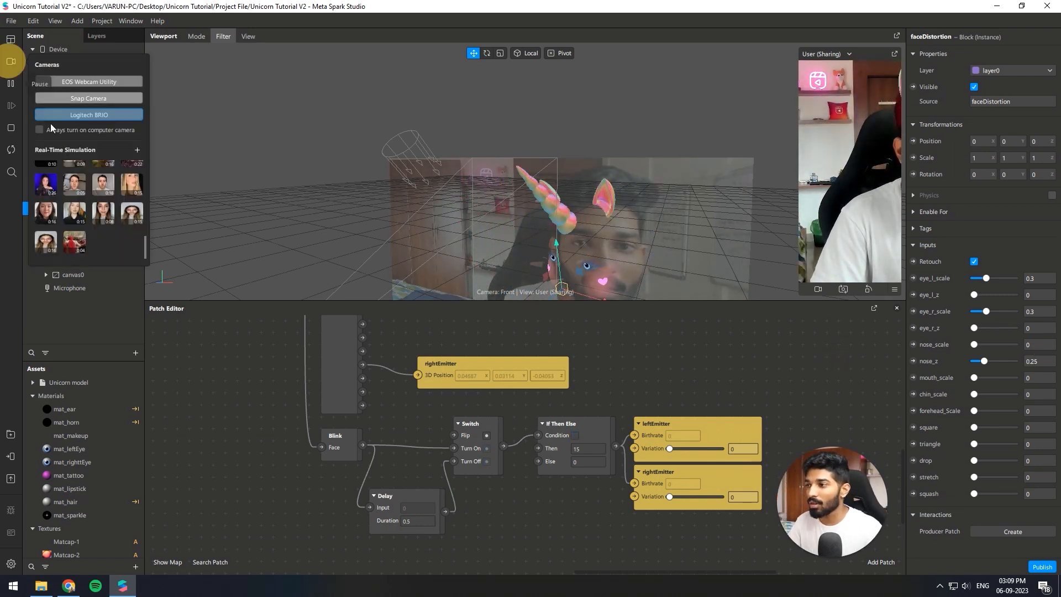
click(82, 213)
click(261, 398)
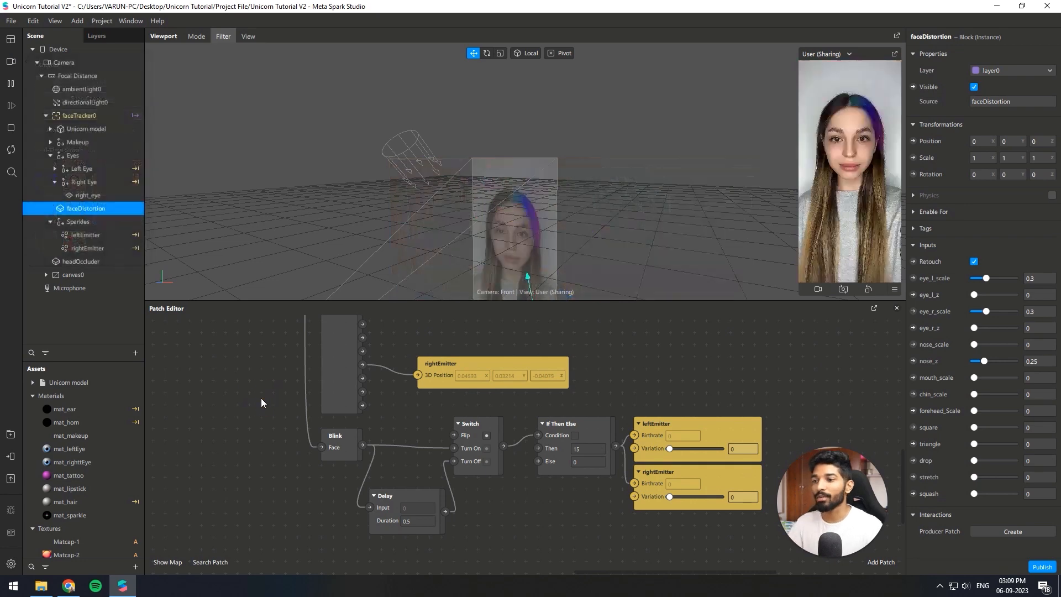
click(21, 152)
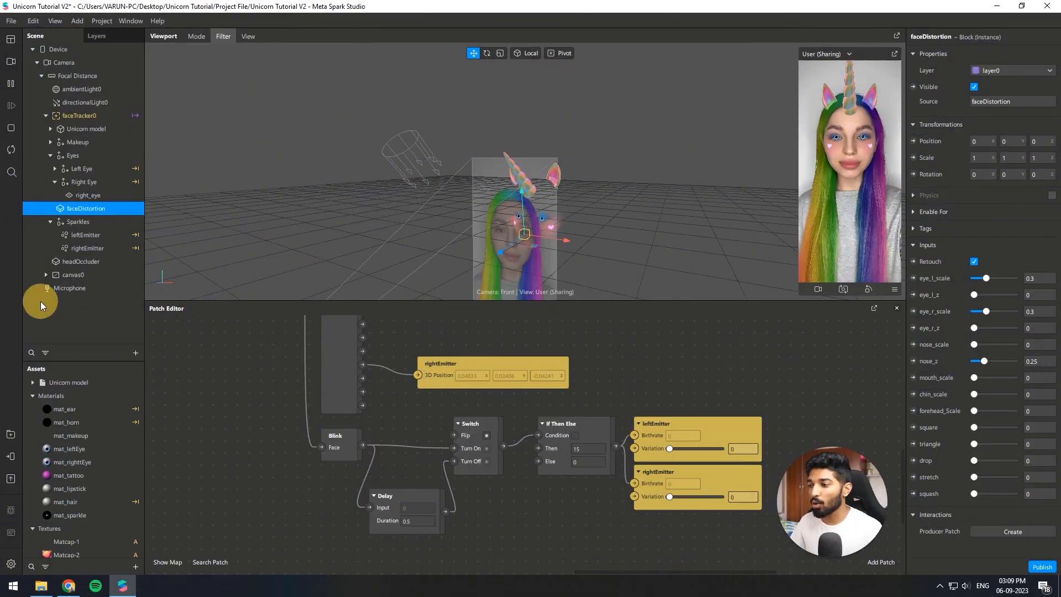
Add a second canvas to the scene and insert a rectangle inside it.
right_click(41, 301)
mouse_move(68, 308)
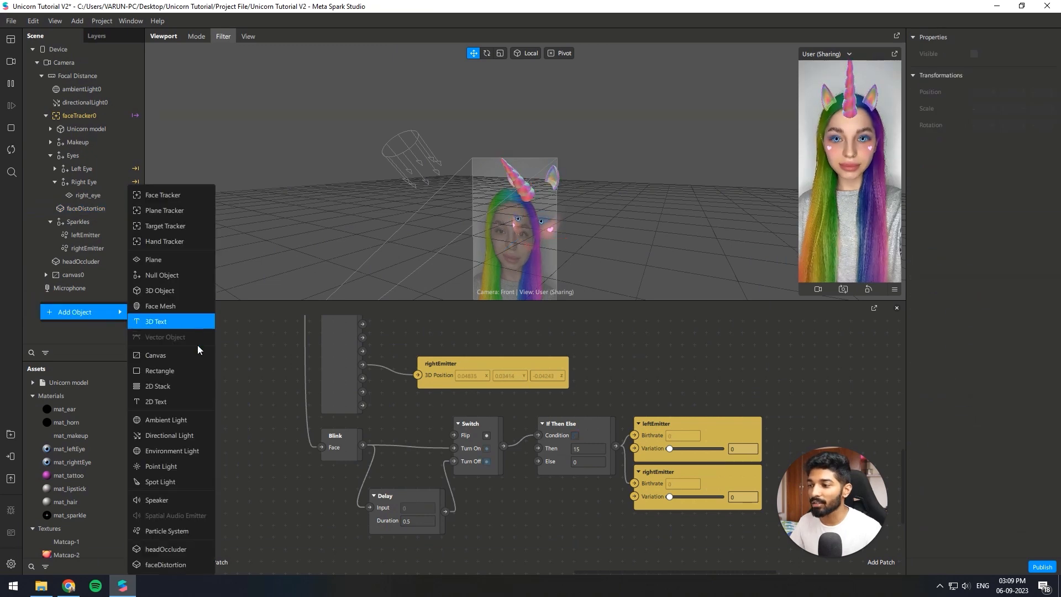
click(171, 353)
click(74, 288)
right_click(74, 288)
mouse_move(110, 298)
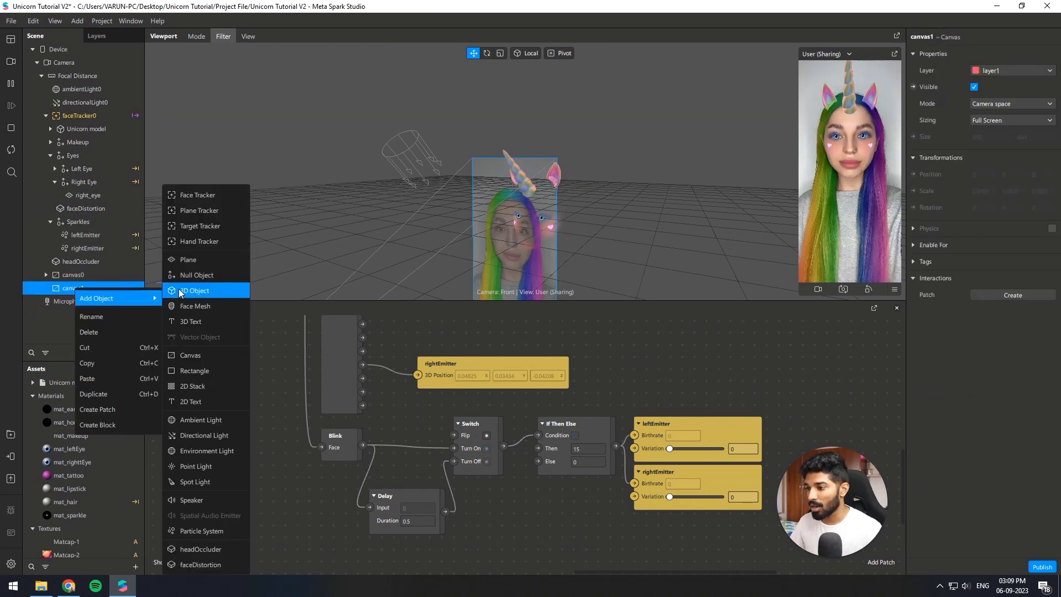
click(195, 371)
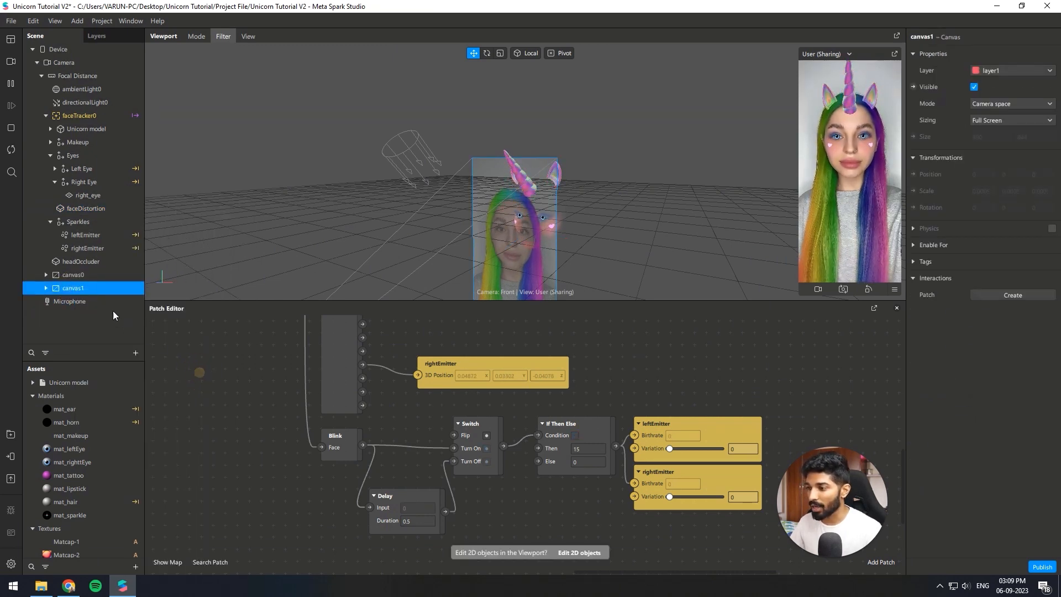
Rename the rectangle in the second canvas as Background.
click(81, 302)
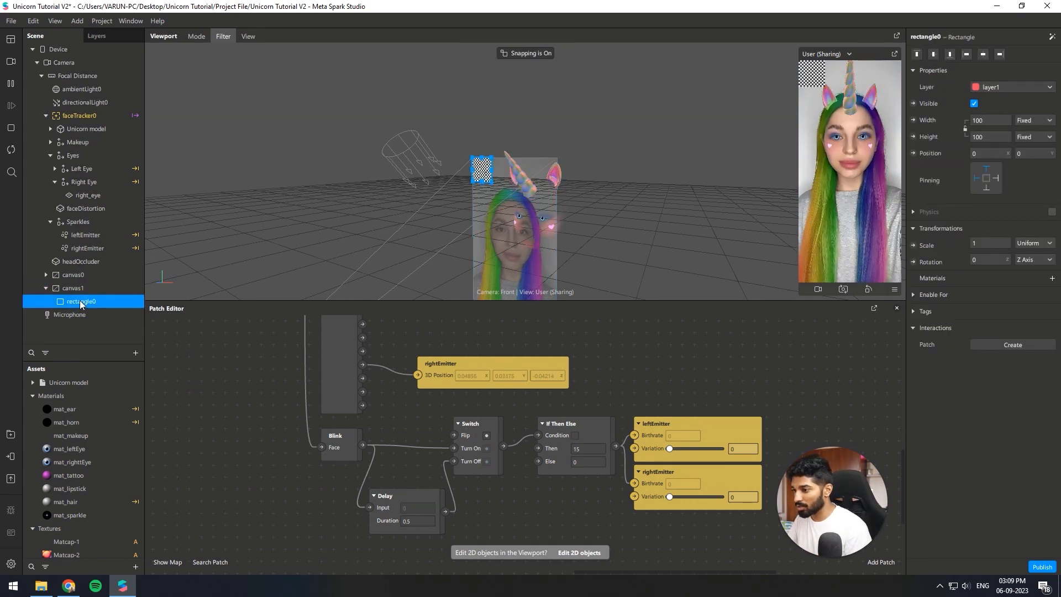
double_click(81, 302)
text(B)
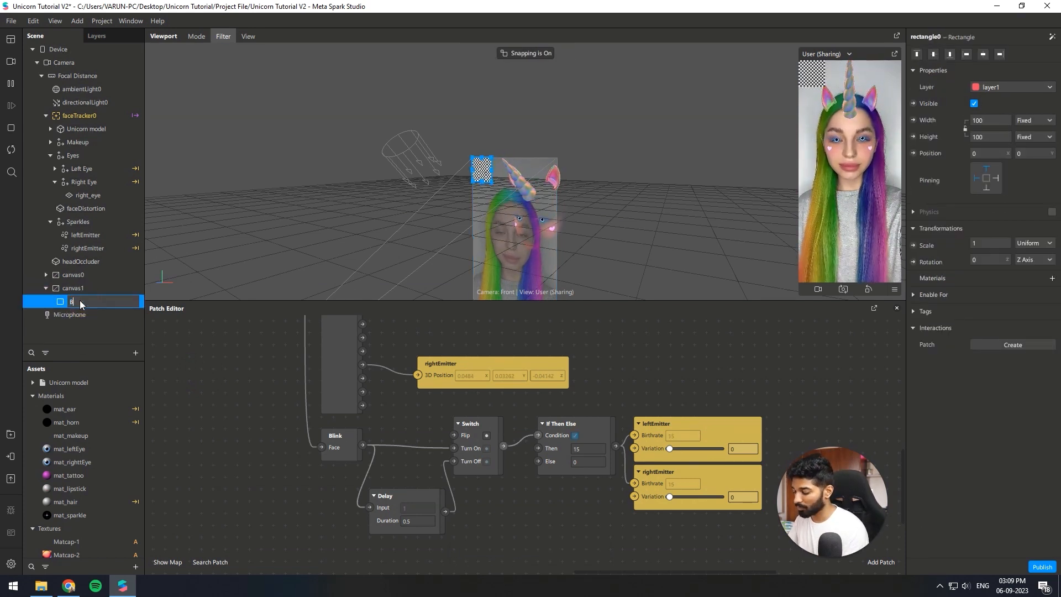
text(ackground)
key(Return)
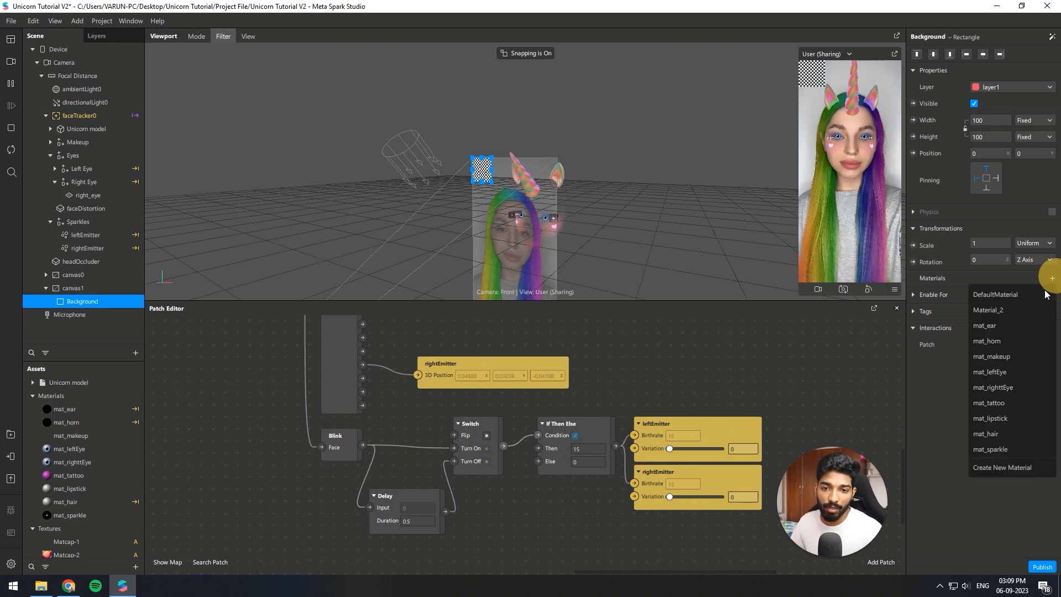
Create a new material for the Background rectangle and set its shader type to Flat.
click(1006, 467)
click(987, 290)
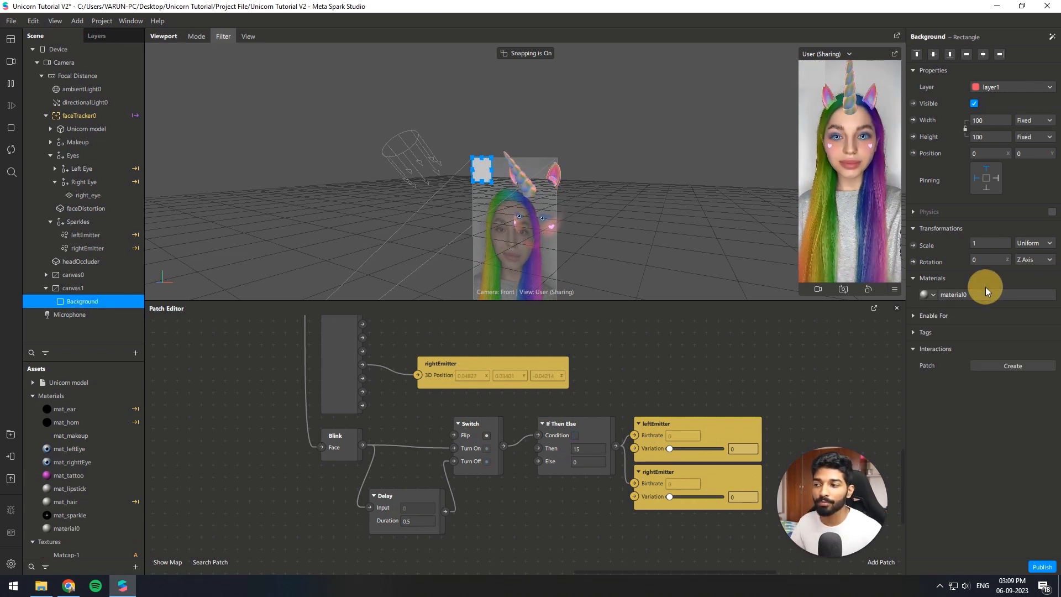
click(983, 292)
click(995, 56)
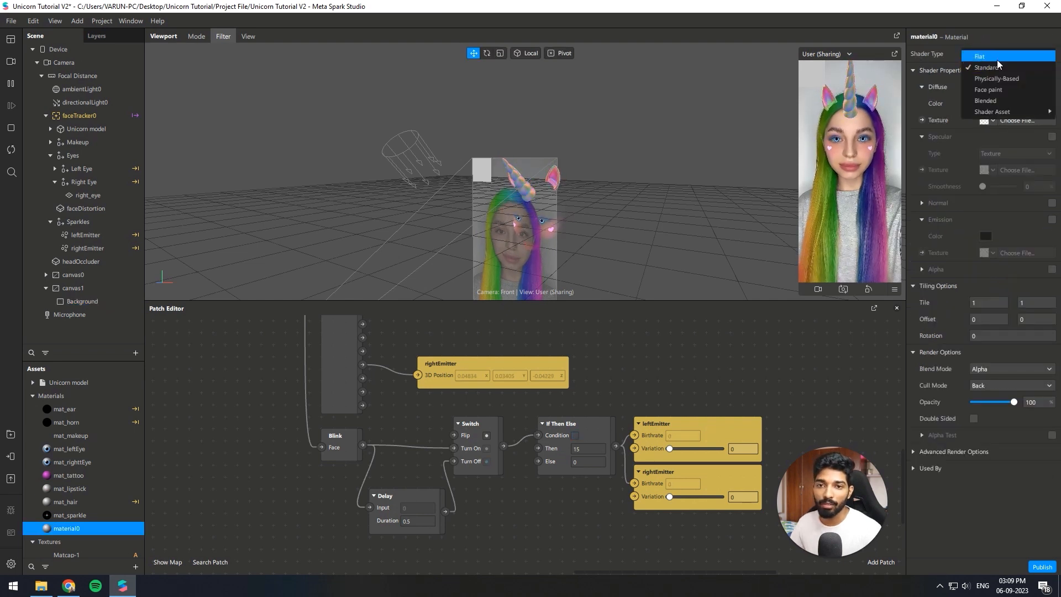
click(981, 56)
Rename the Background rectangle's material as mat_background.
double_click(933, 37)
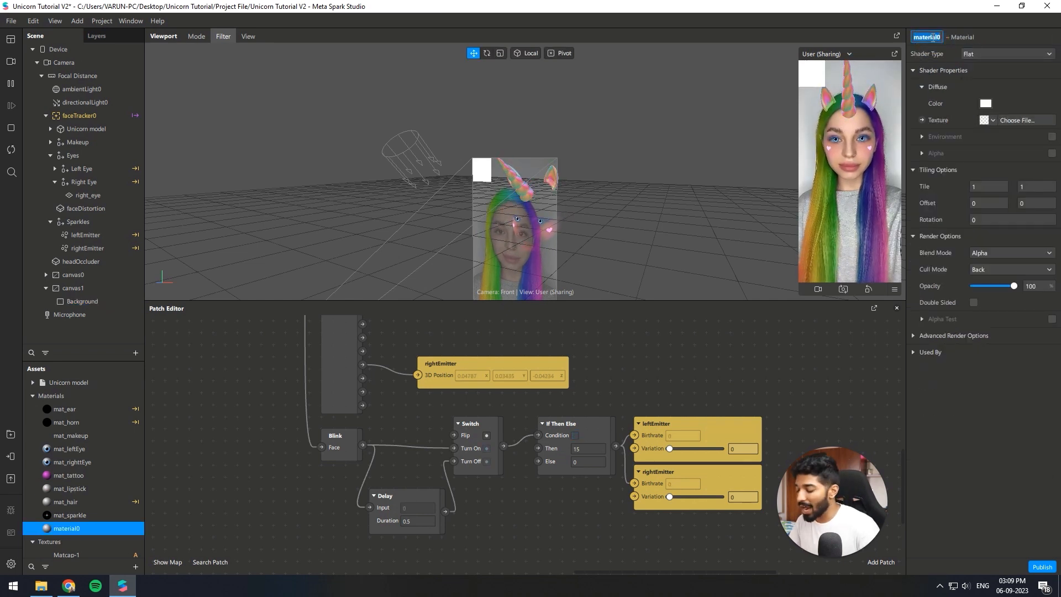
text(mat_background)
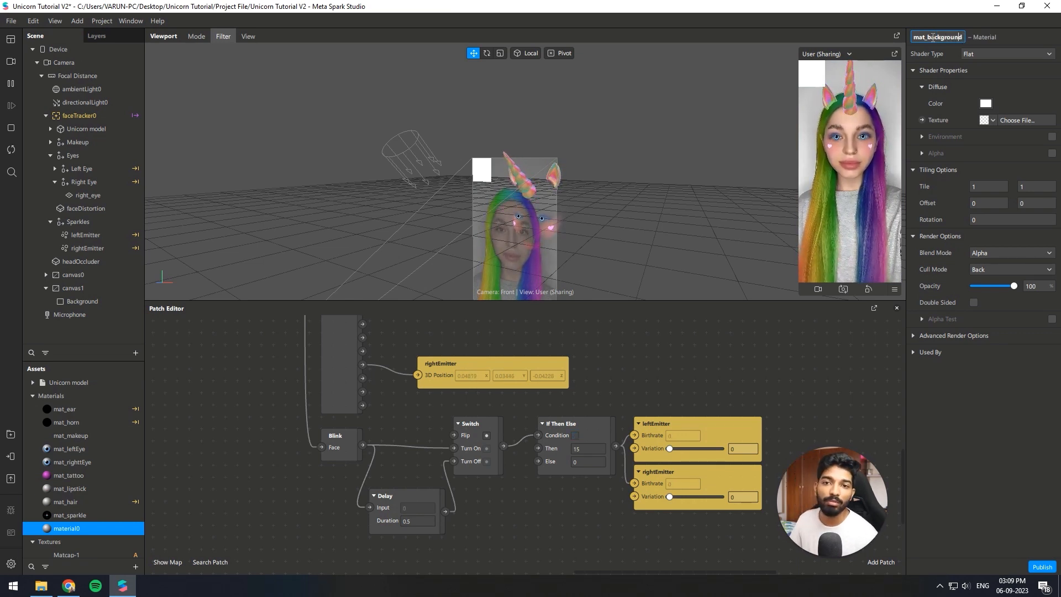
key(Return)
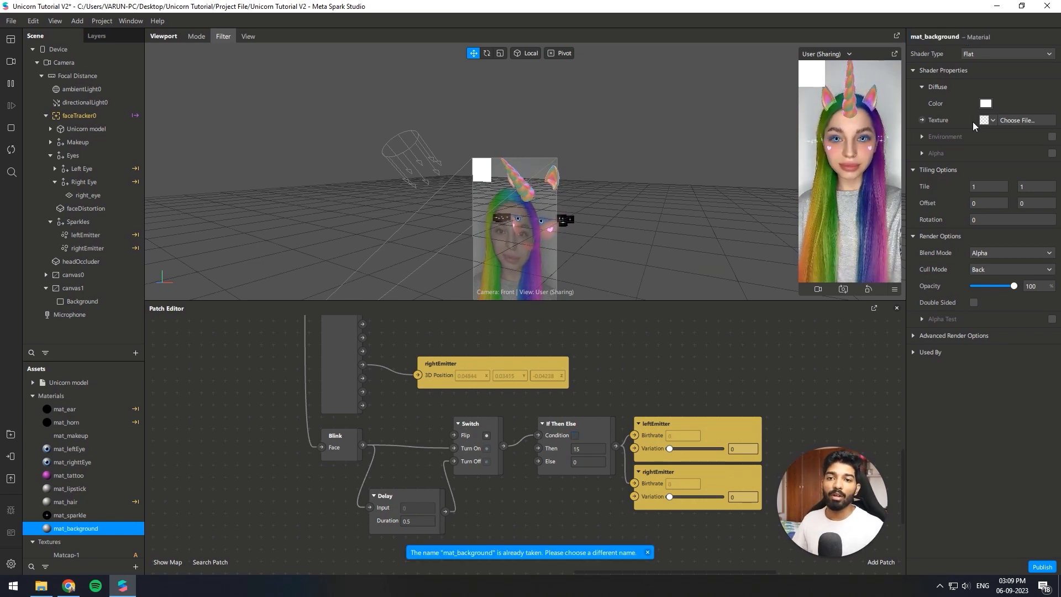
Dismiss the name notification and enclose all face tracker, eye and sparkle emitter patches in a comment box.
scroll(412, 406, down, 5)
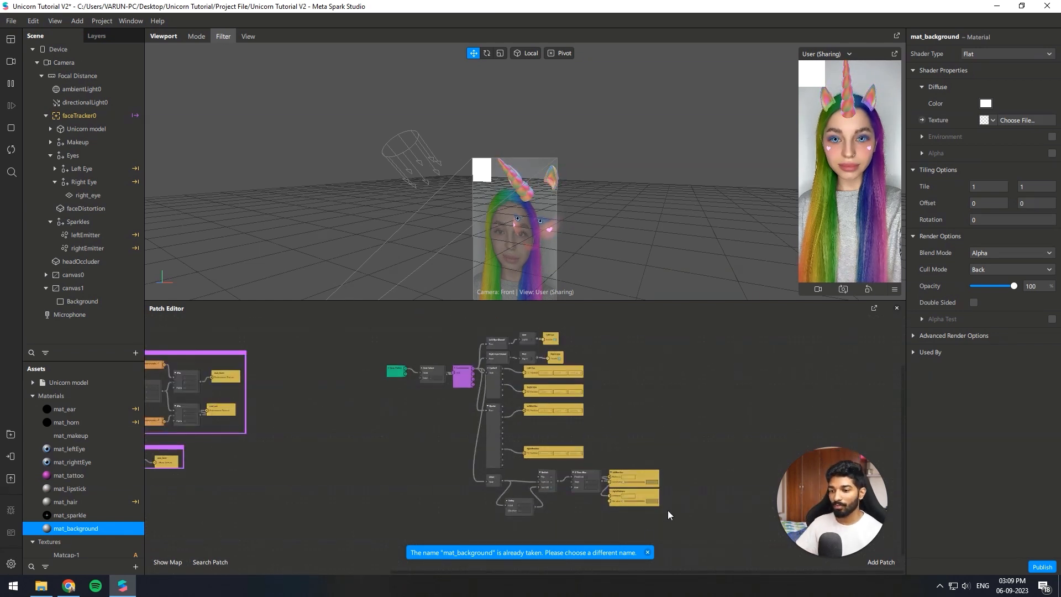
click(647, 552)
drag(684, 537, 366, 314)
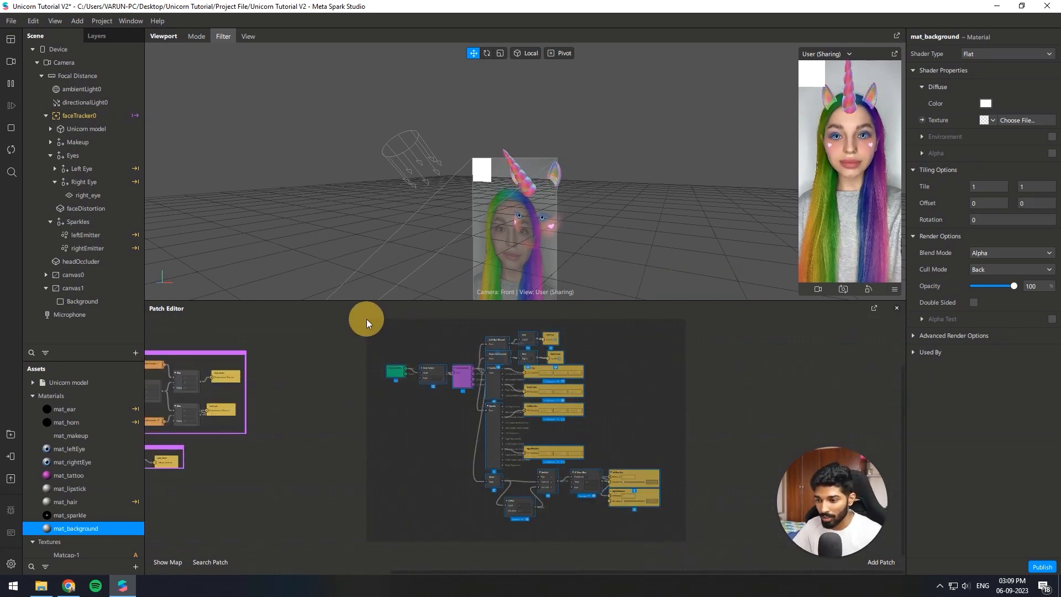
right_click(503, 358)
click(528, 366)
Extend the comment box slightly at its upper-left corner and set its colour to Blue.
scroll(382, 330, up, 5)
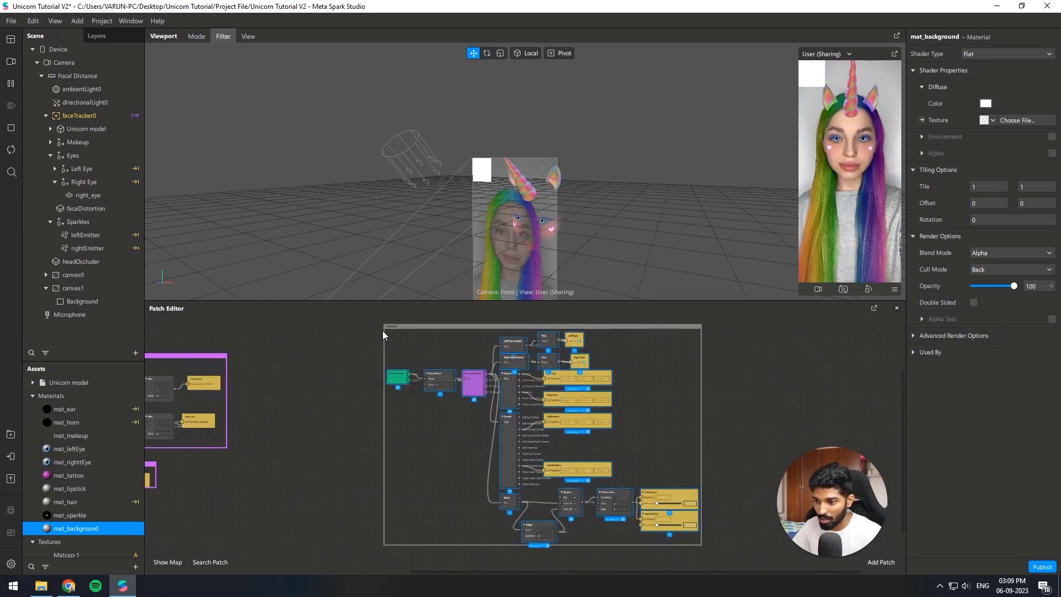
ctrl+scroll(383, 331, up, 1)
scroll(393, 342, up, 3)
ctrl+scroll(423, 384, up, 2)
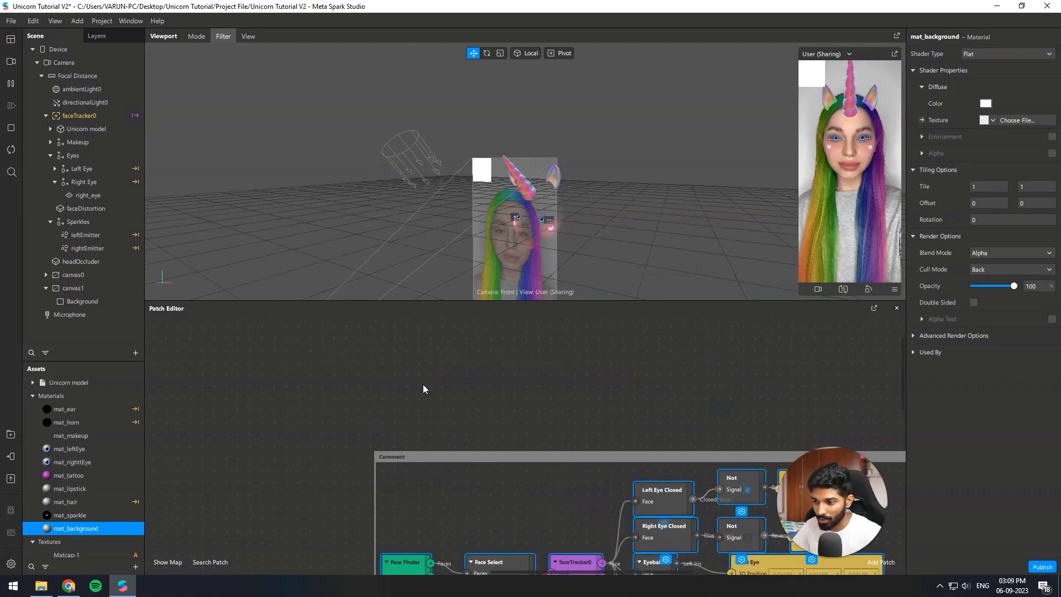
right_click(413, 456)
drag(410, 457, 414, 446)
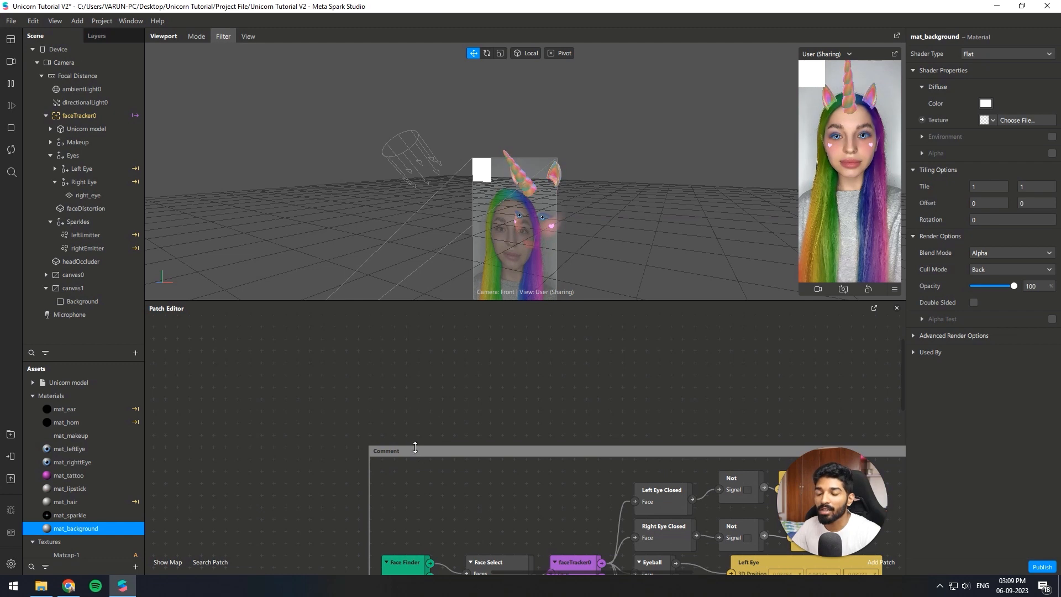
drag(436, 446, 438, 449)
right_click(439, 449)
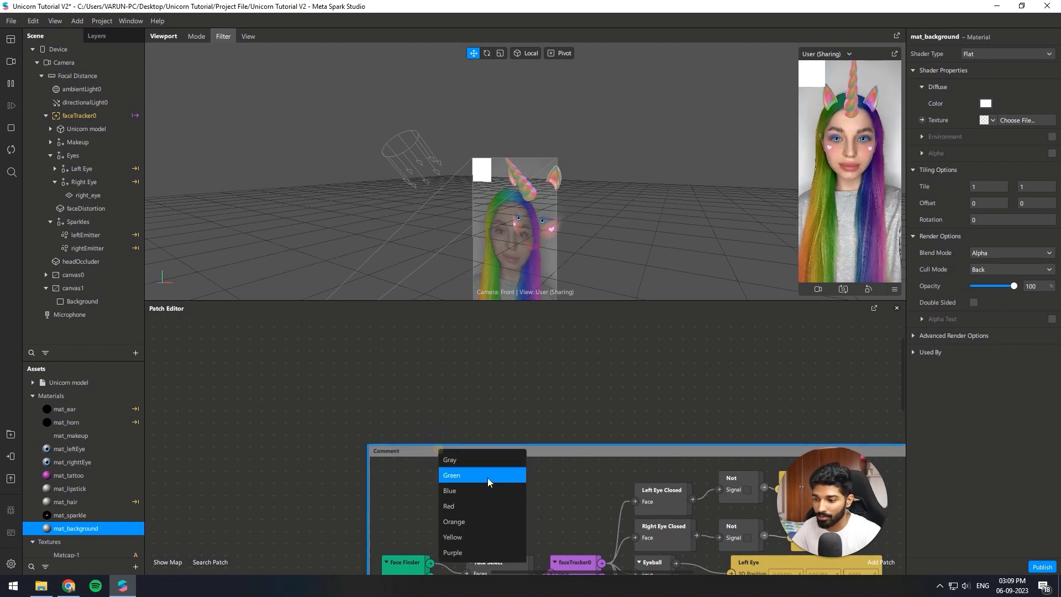
click(494, 485)
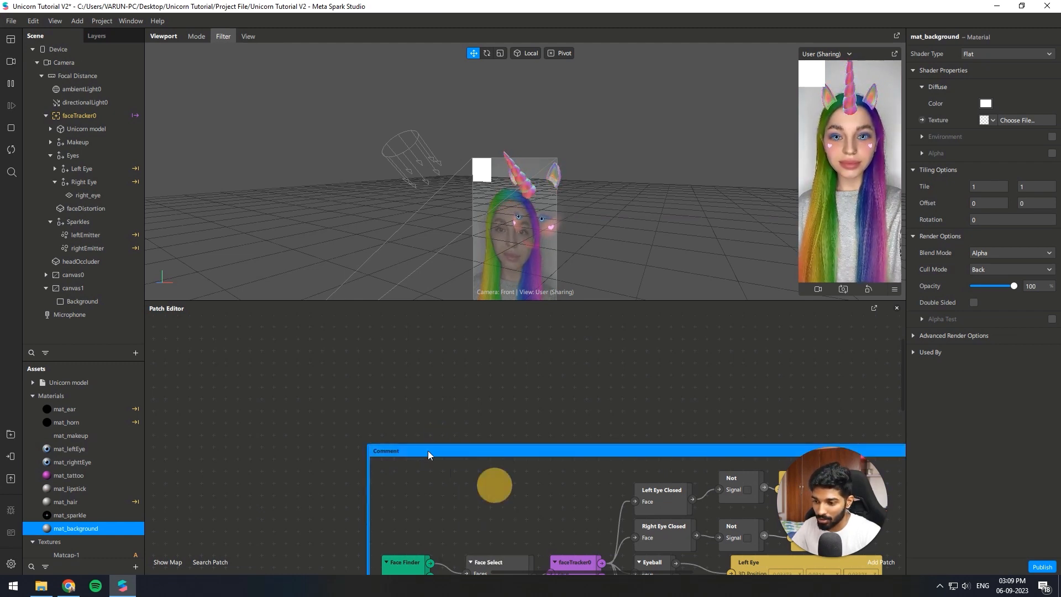
Rename the blue comment box as Face Tracking and Interaction Logic.
double_click(390, 452)
text(Face Tr)
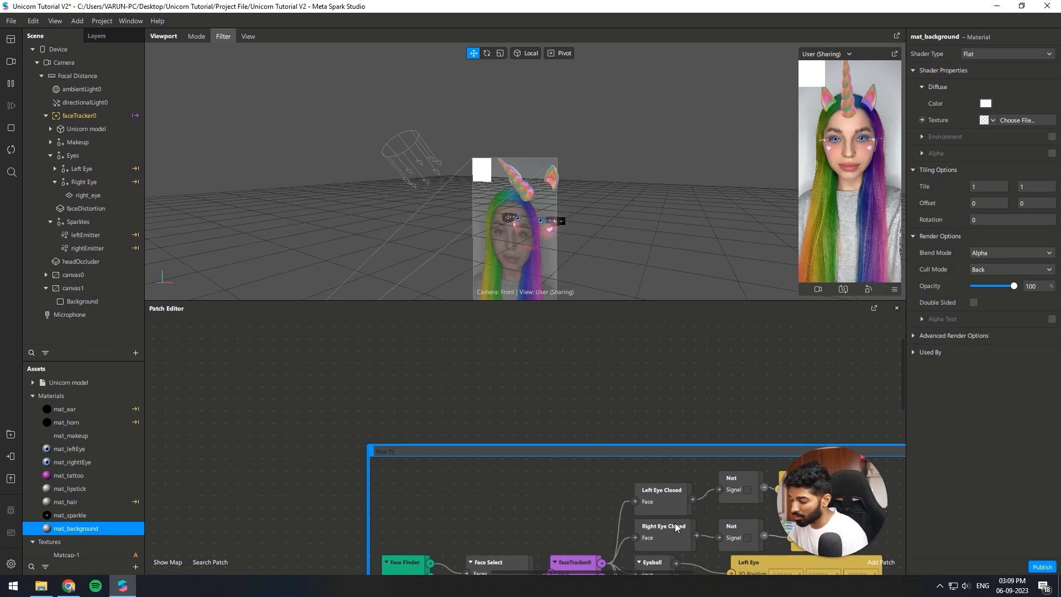
text(acking and)
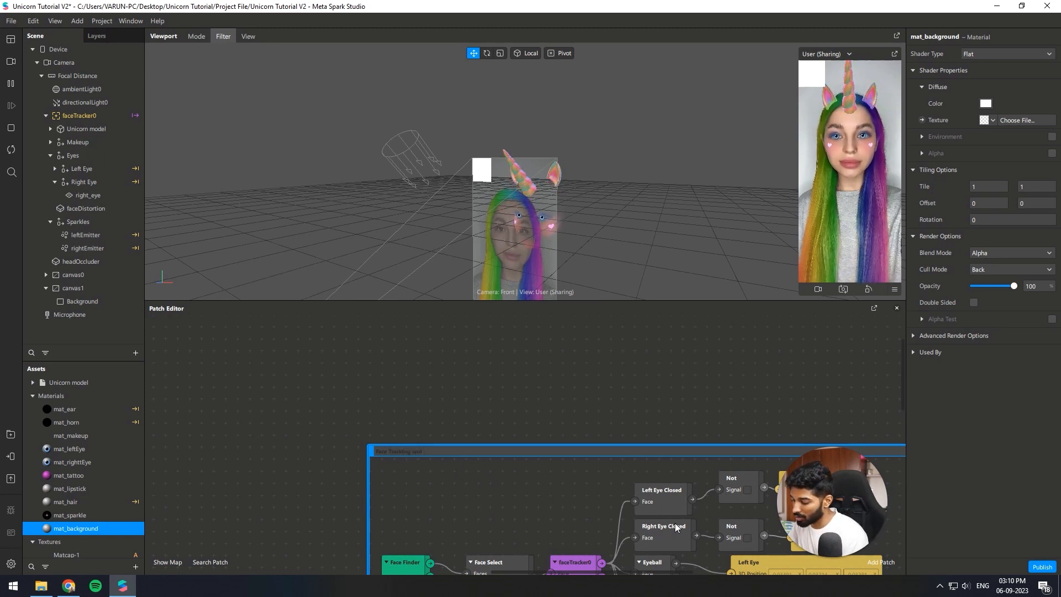
text( Interactio)
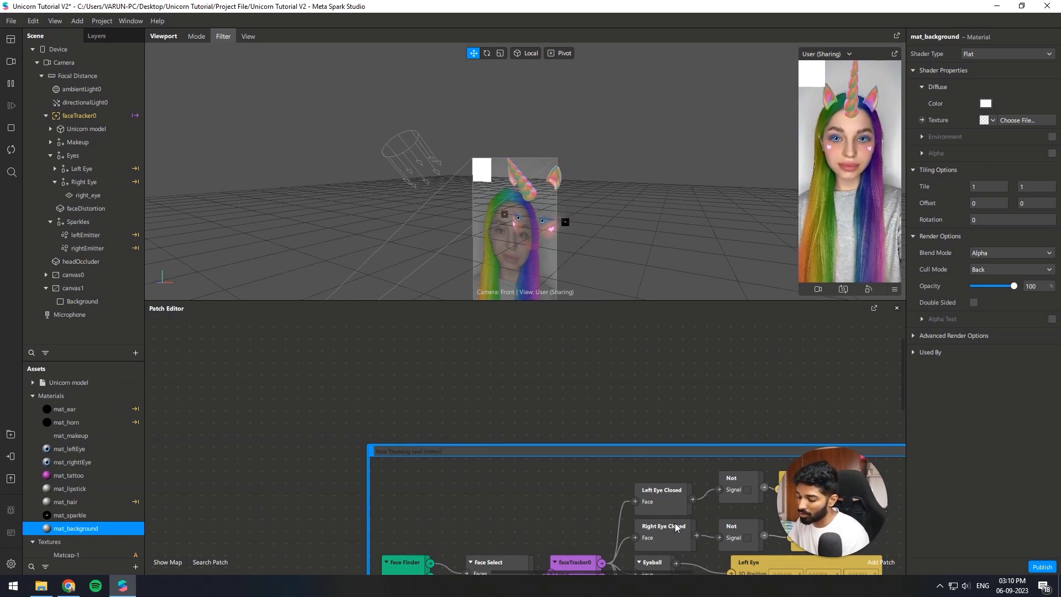
text(n Logic)
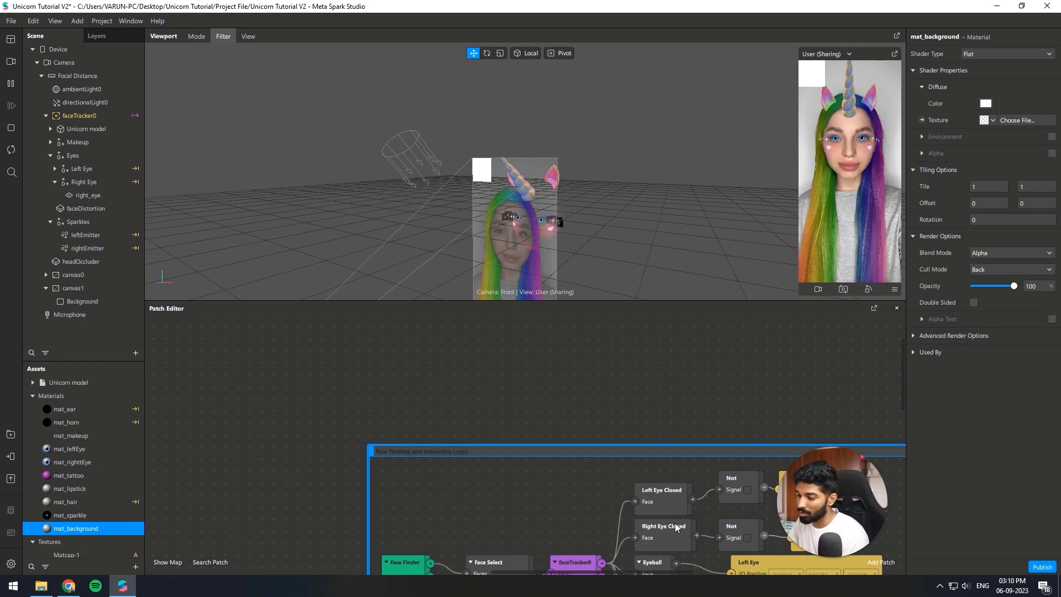
key(Return)
scroll(675, 527, up, 2)
click(391, 449)
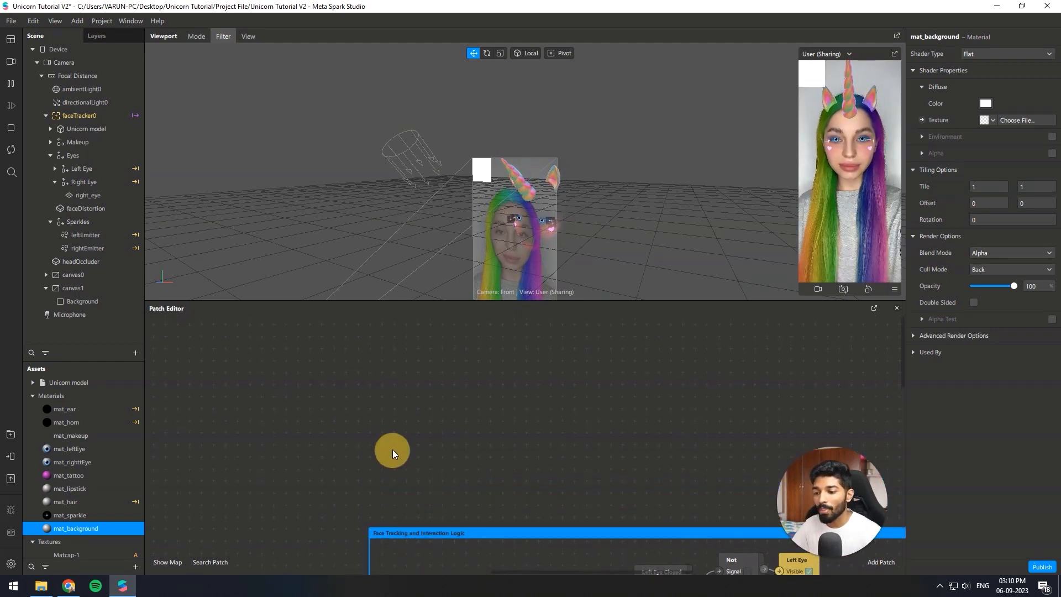
Move the Face Tracking and Interaction Logic comment box close beside the purple shader comment boxes.
ctrl+scroll(387, 425, down, 5)
scroll(553, 413, down, 3)
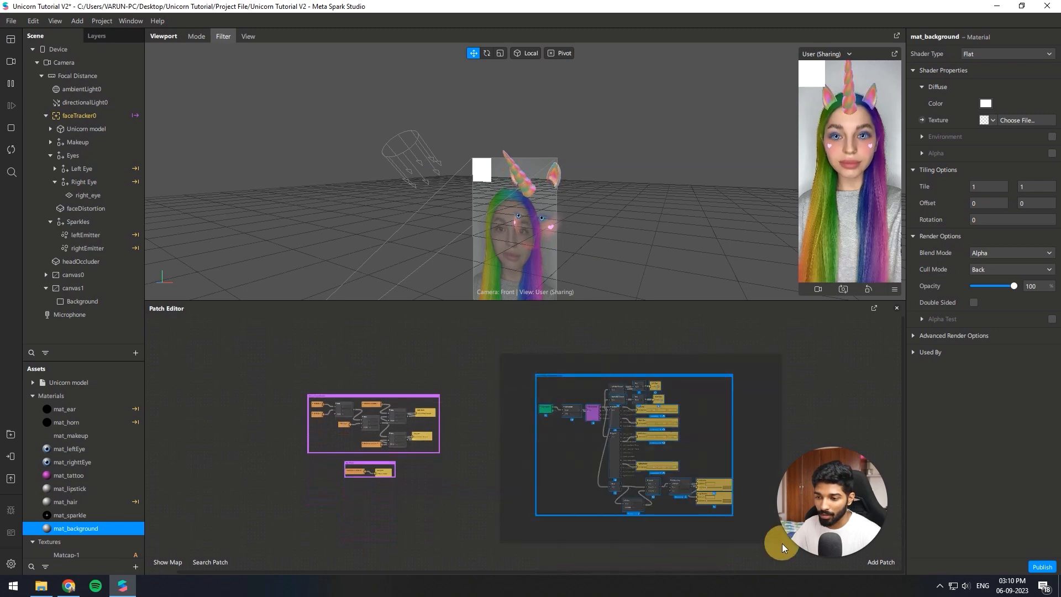
drag(671, 433, 577, 443)
click(722, 434)
ctrl+scroll(784, 440, up, 5)
ctrl+scroll(497, 441, down, 3)
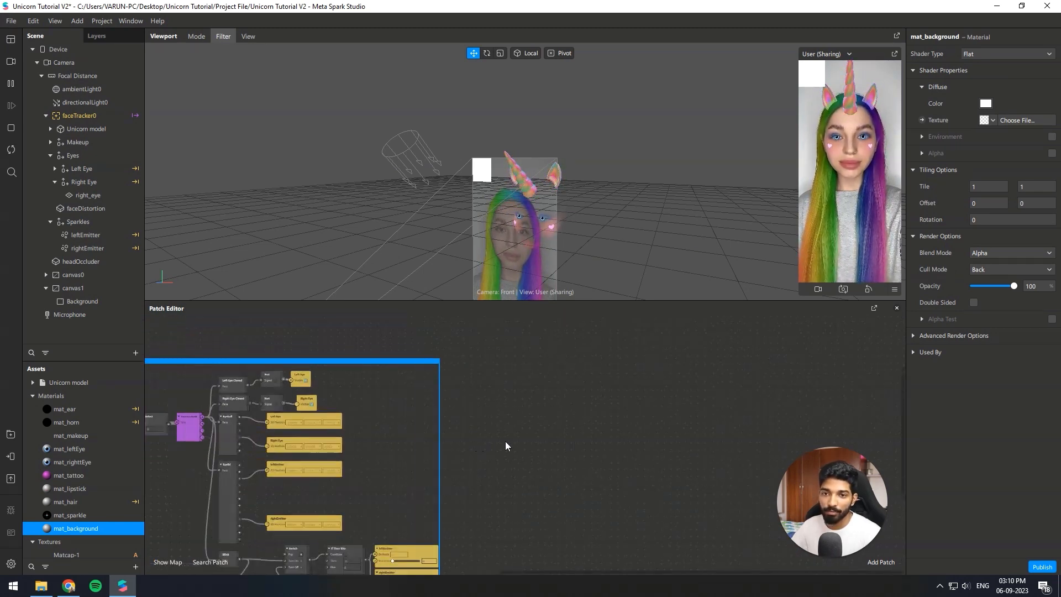
ctrl+scroll(674, 421, up, 2)
ctrl+scroll(651, 425, down, 5)
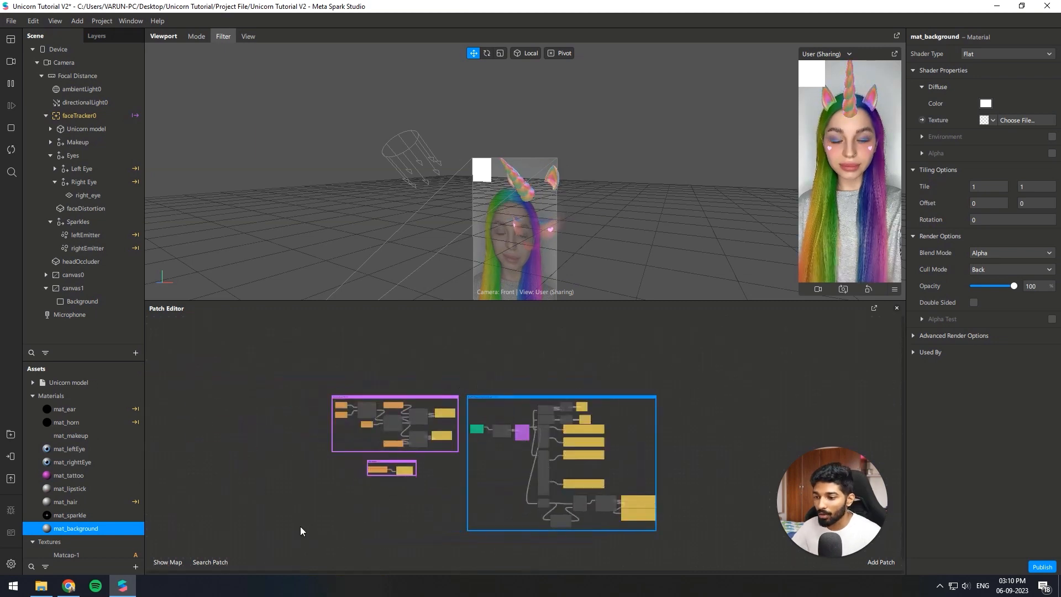
ctrl+scroll(300, 526, up, 3)
ctrl+scroll(404, 512, up, 2)
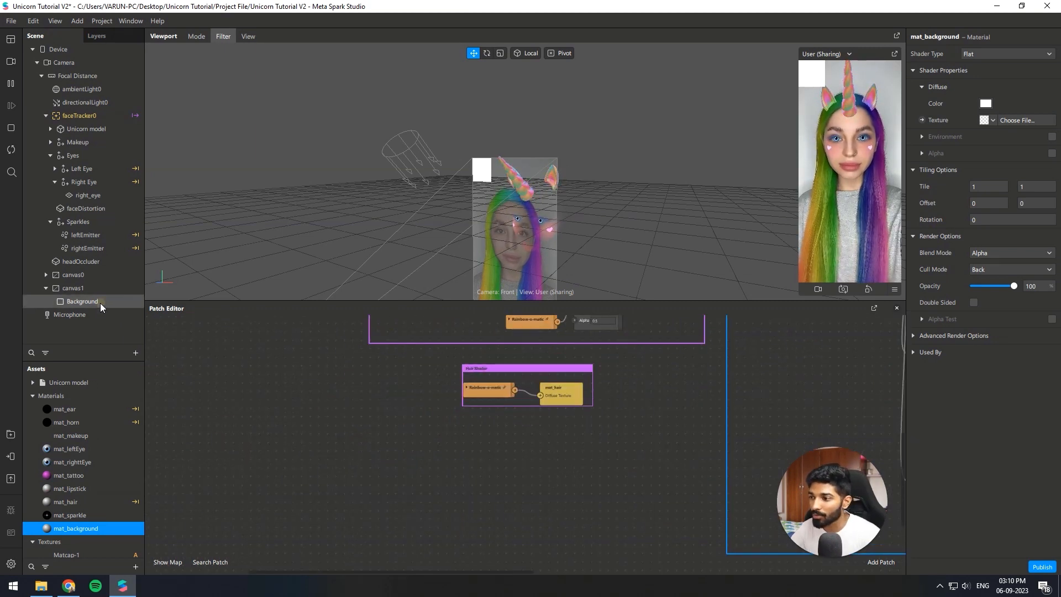
Set both the width and height of the Background rectangle to Relative sizing at 100.
double_click(982, 299)
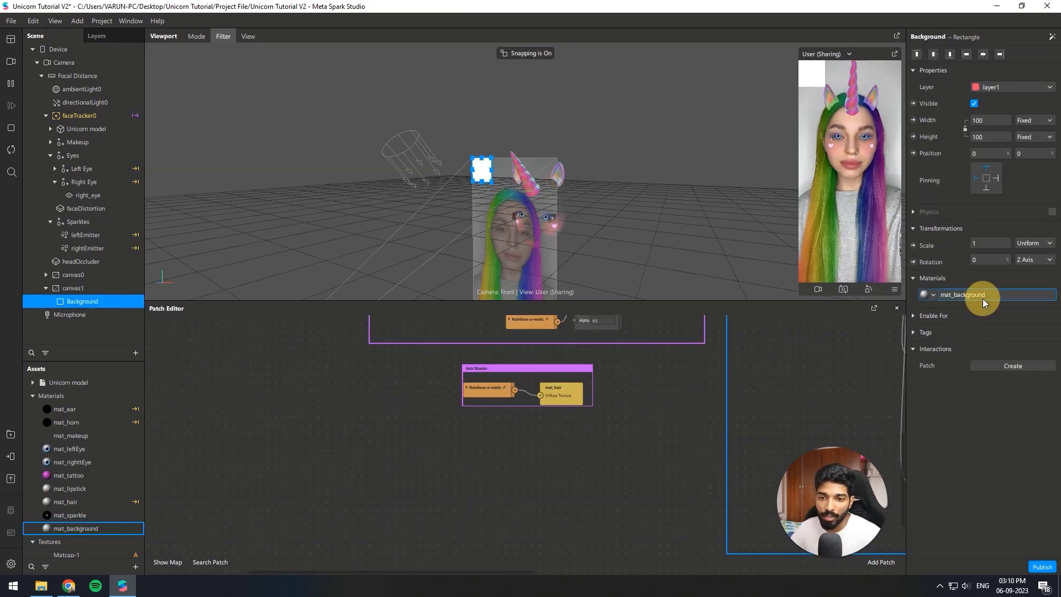
click(76, 301)
click(988, 121)
click(989, 137)
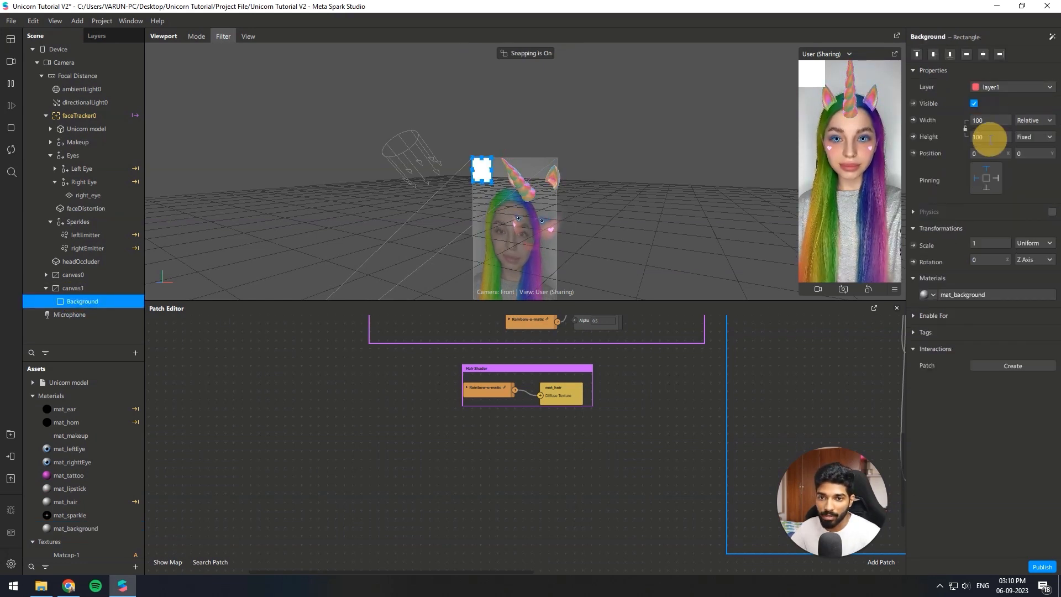
click(990, 138)
click(989, 154)
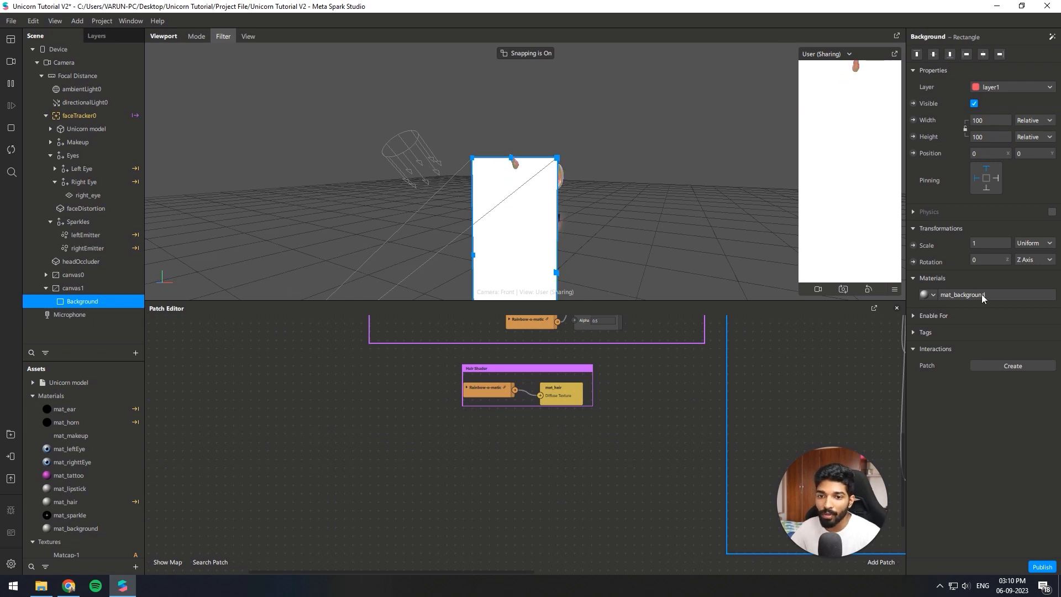
Turn off the depth test and writing to depth in mat_background's advanced render options.
click(982, 298)
click(917, 336)
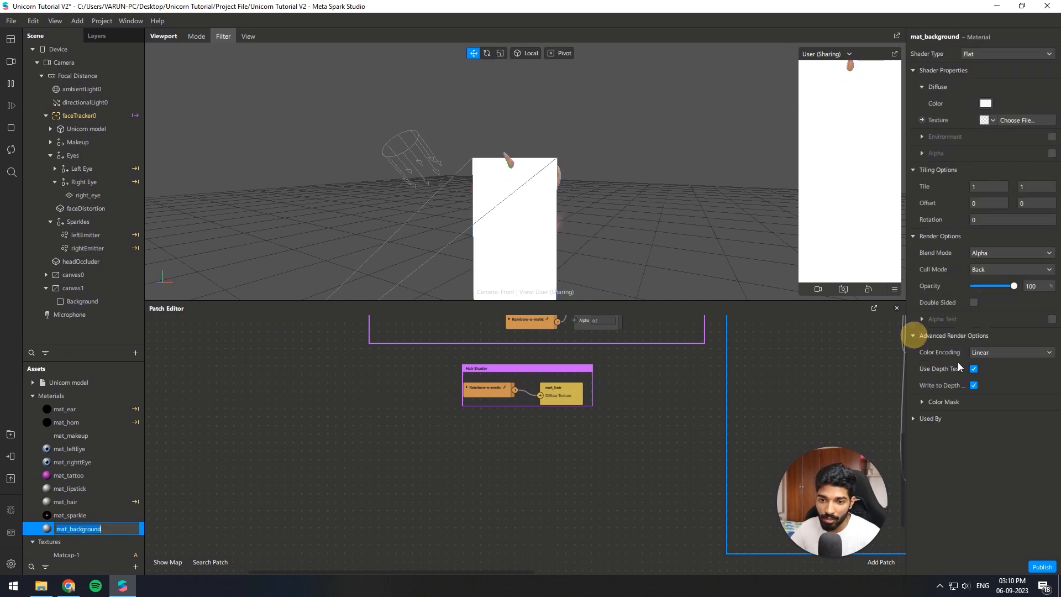
click(973, 369)
click(974, 385)
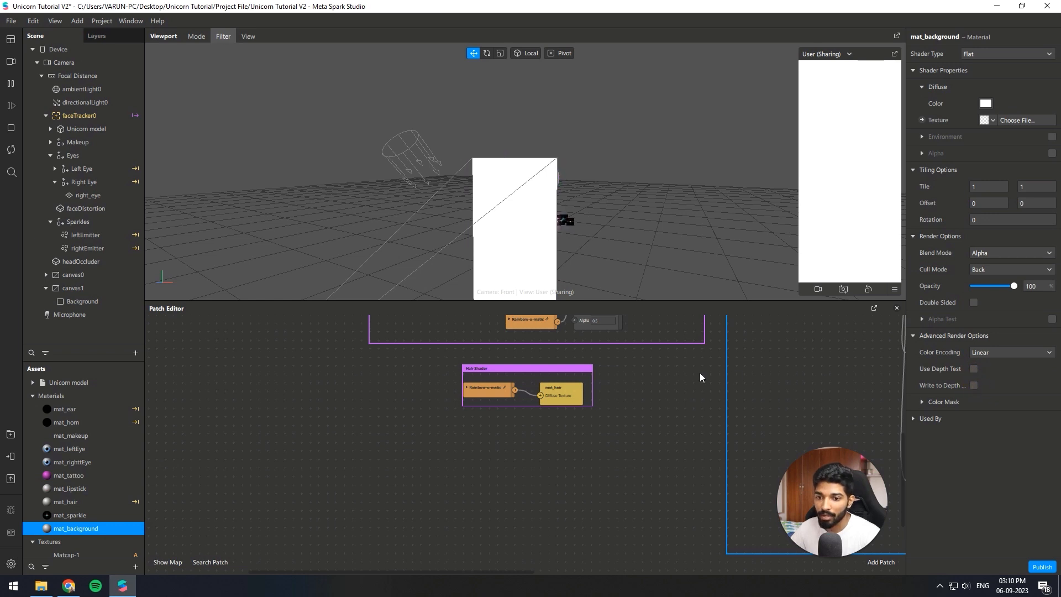
Create a patch for mat_background's diffuse texture and place it in the empty area below the Hair Shader comment box.
scroll(266, 391, down, 4)
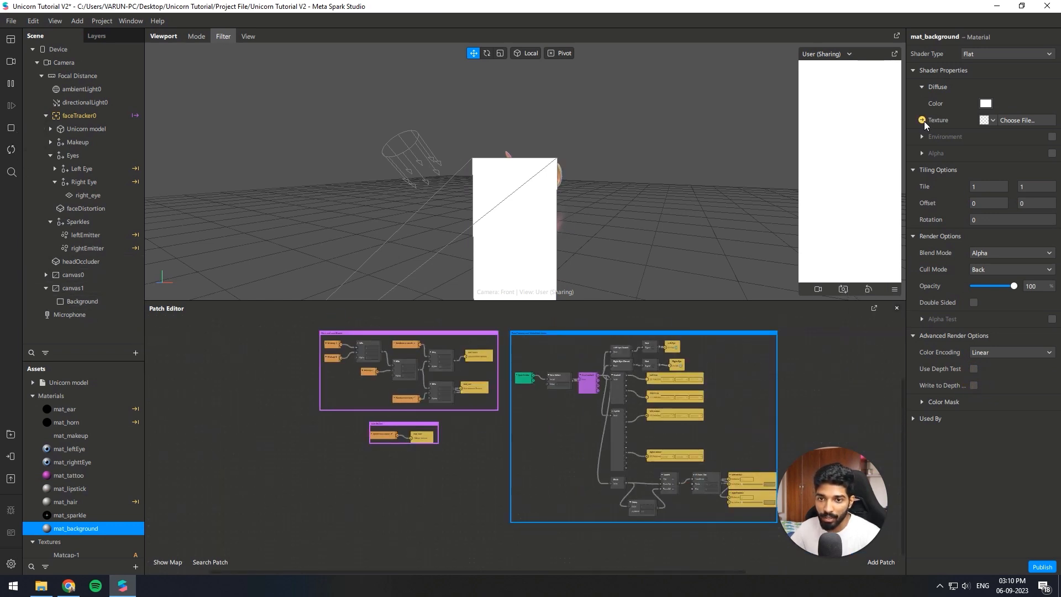
click(922, 120)
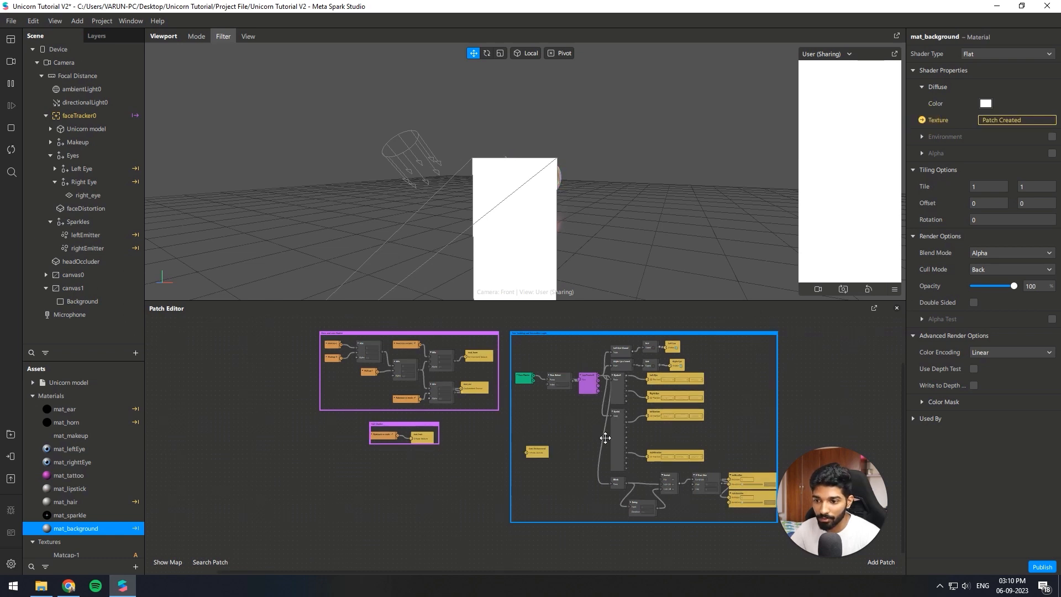
drag(542, 452, 458, 476)
scroll(366, 484, up, 5)
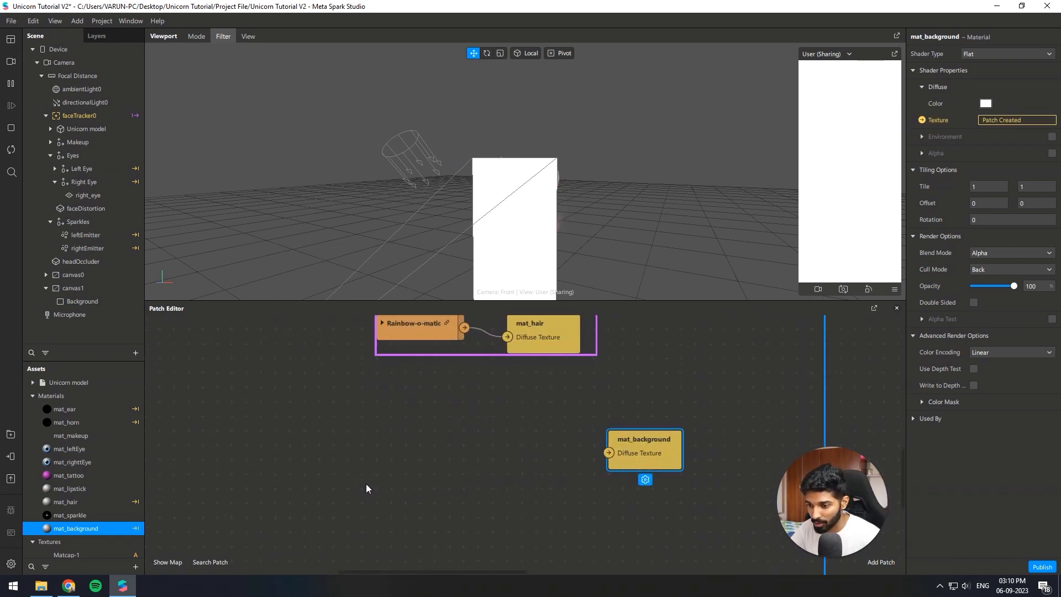
scroll(101, 485, down, 3)
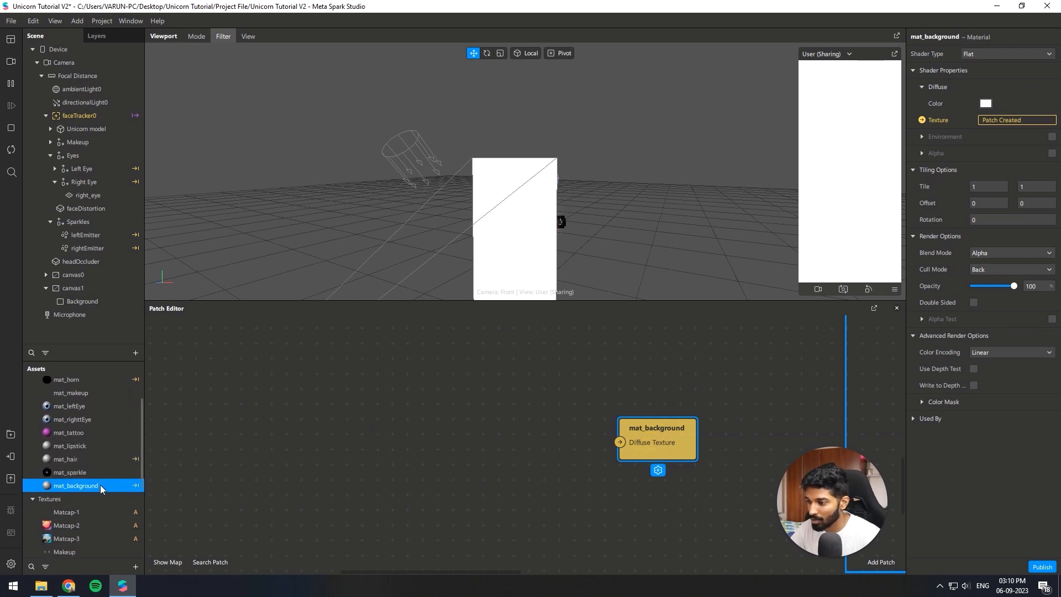
Add a Rainbow-o-matic patch and place it to the left of the mat_background patch.
right_click(393, 434)
text(rani)
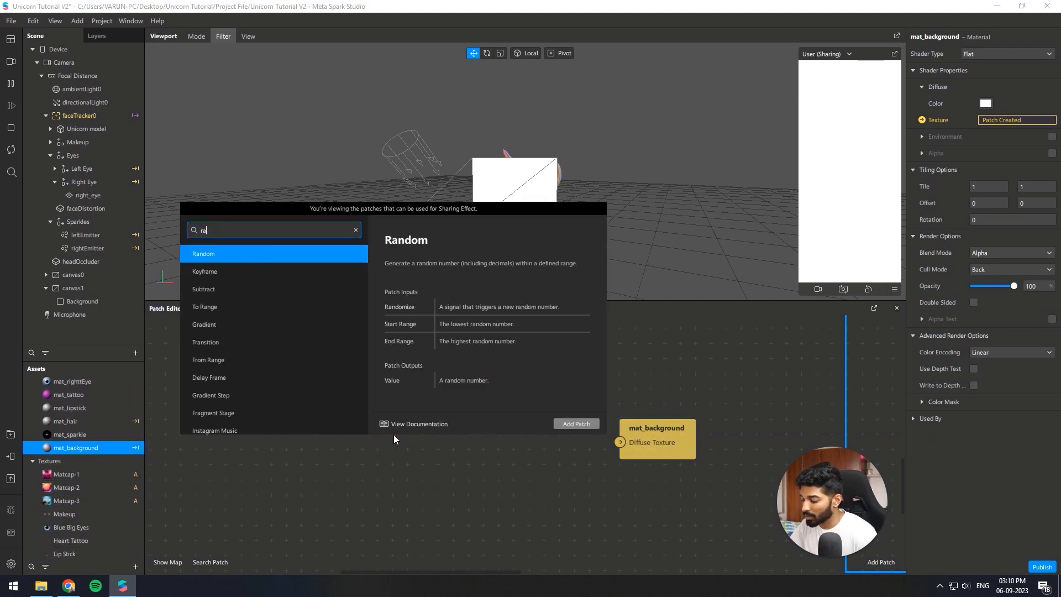
key(BackSpace)
key(BackSpace)
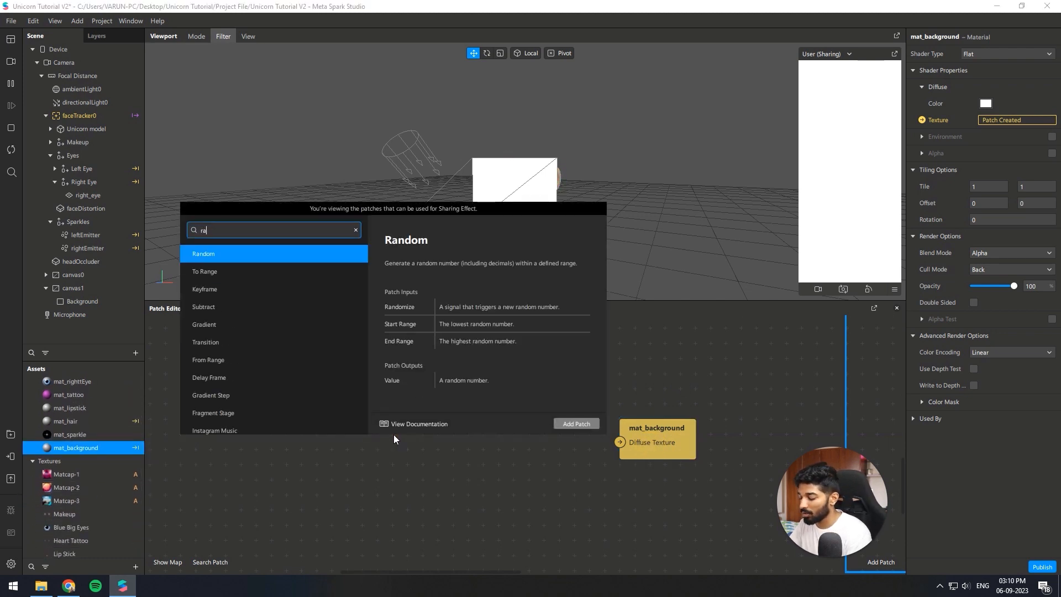
text(i)
key(Down)
key(Return)
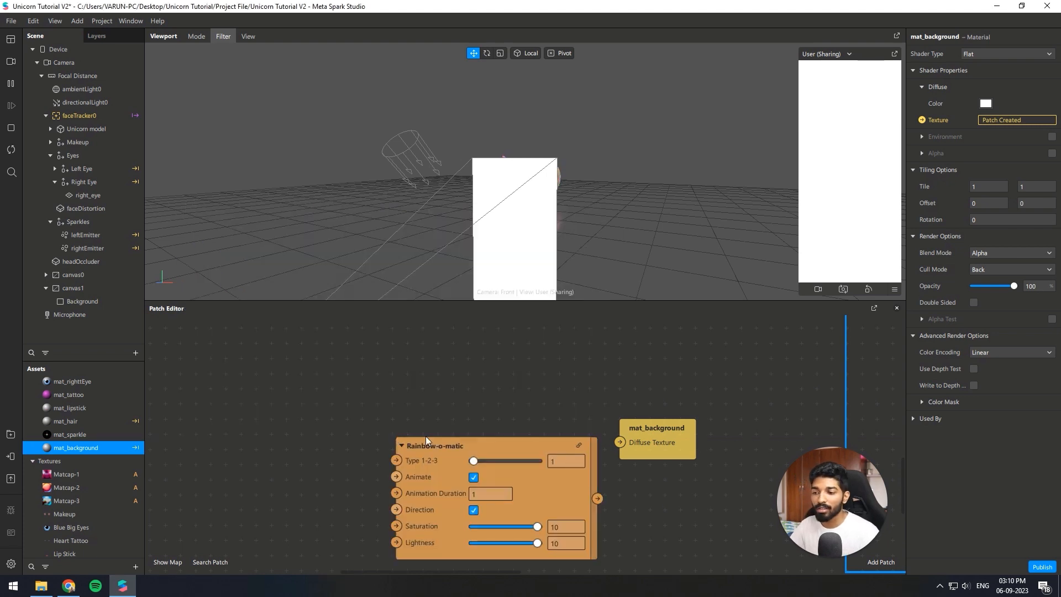
drag(426, 436, 365, 386)
scroll(96, 487, down, 3)
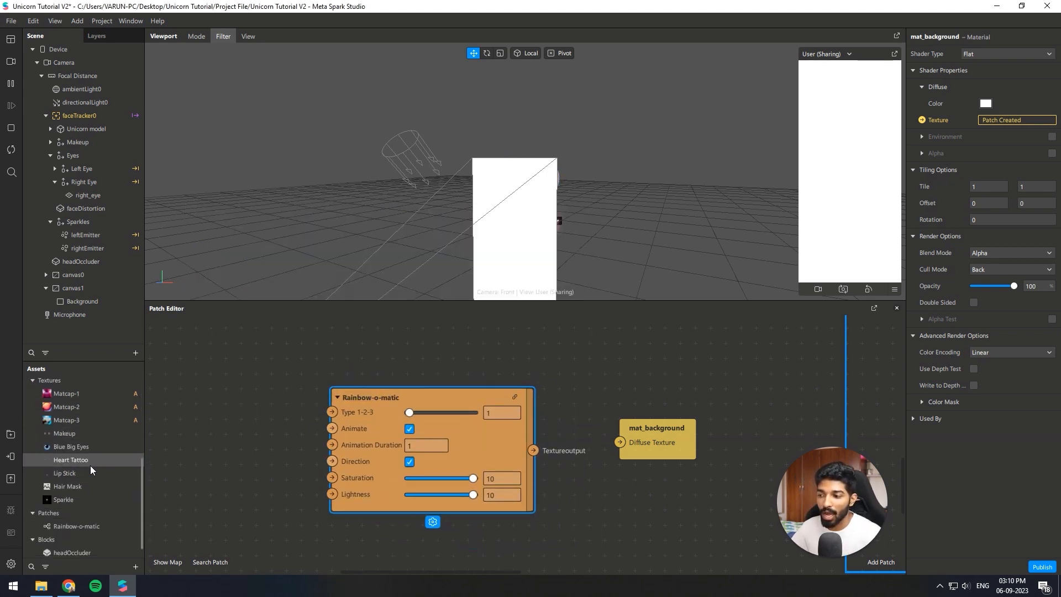
Shift the Rainbow-o-matic patch slightly further left and connect its texture output to mat_background's Diffuse Texture input.
double_click(302, 405)
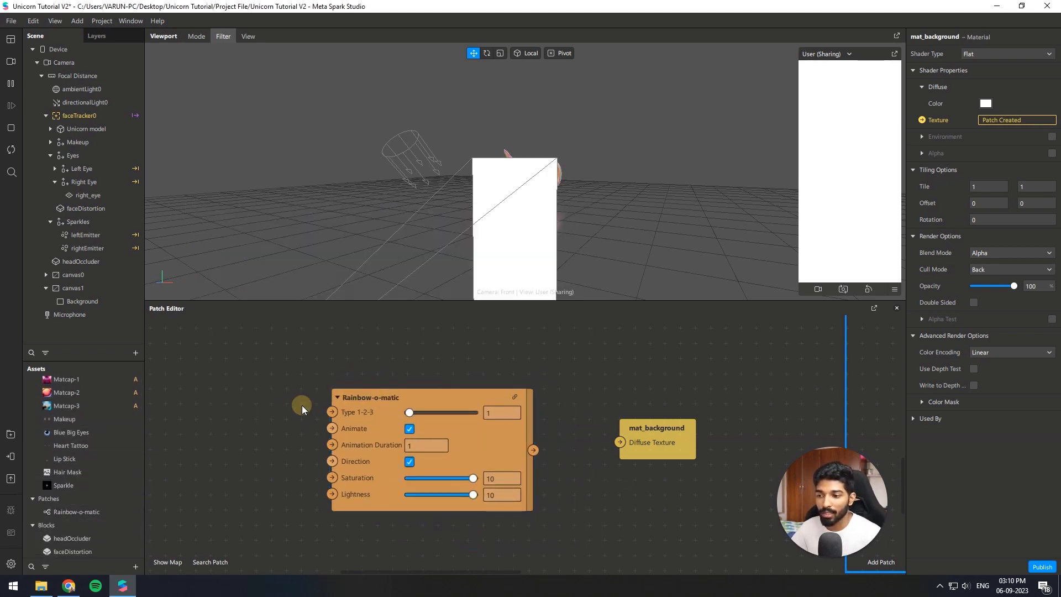
click(283, 530)
drag(378, 448, 347, 446)
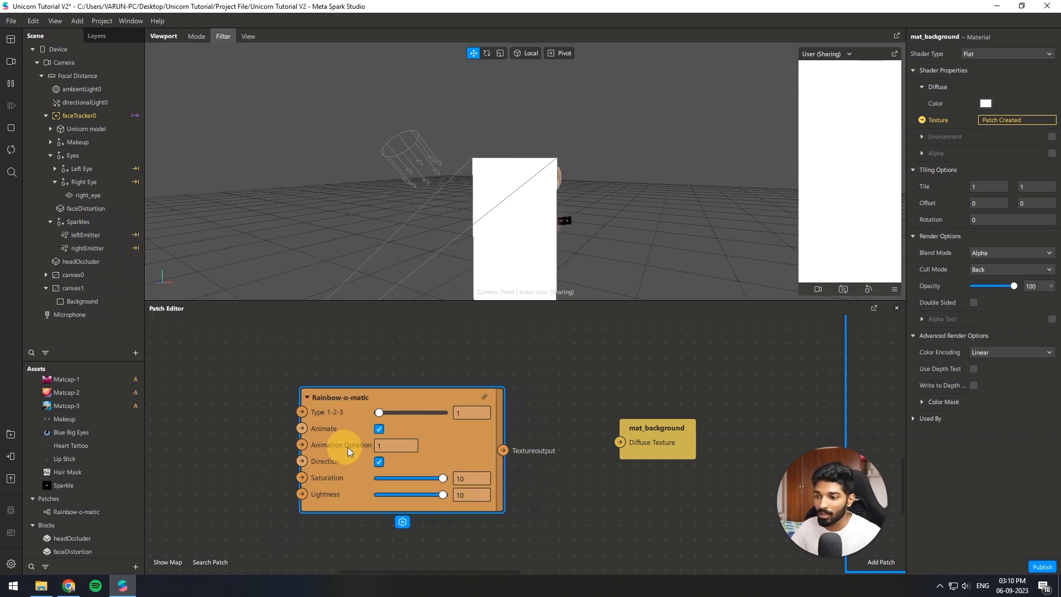
drag(501, 451, 619, 442)
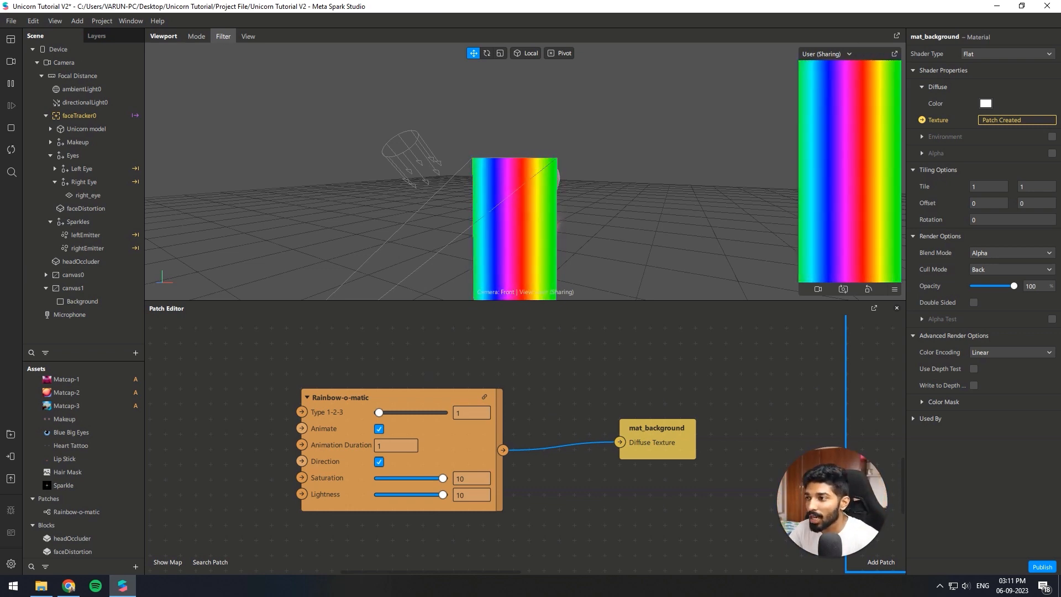
click(64, 62)
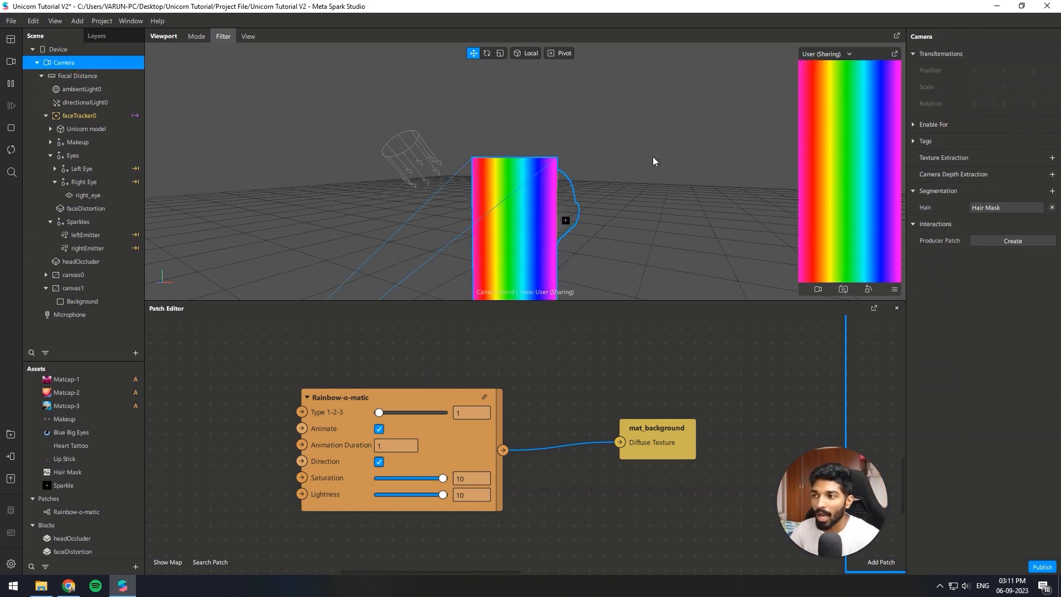
click(1052, 175)
click(1011, 192)
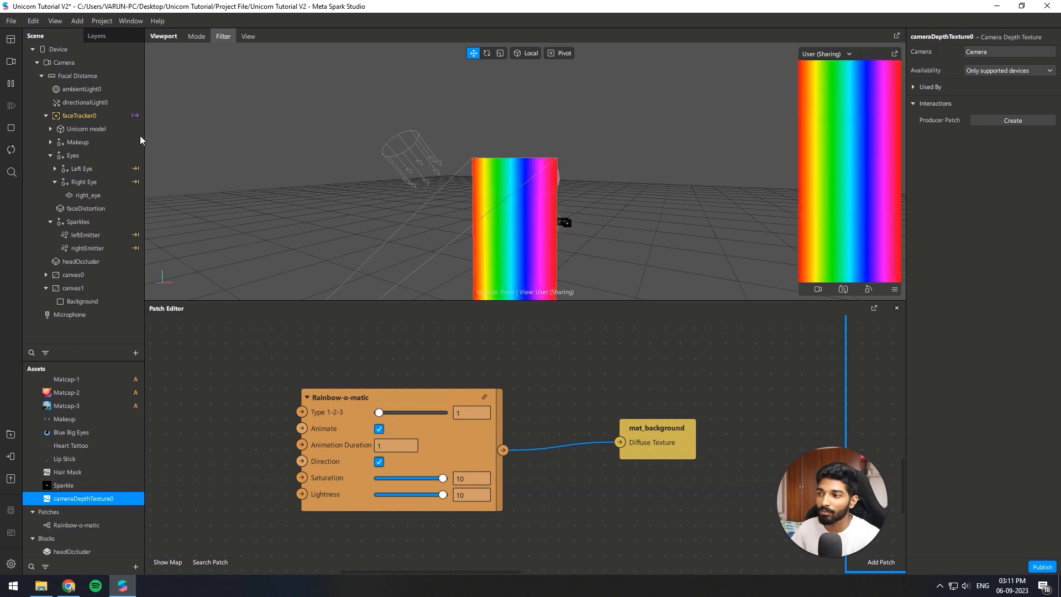
right_click(130, 498)
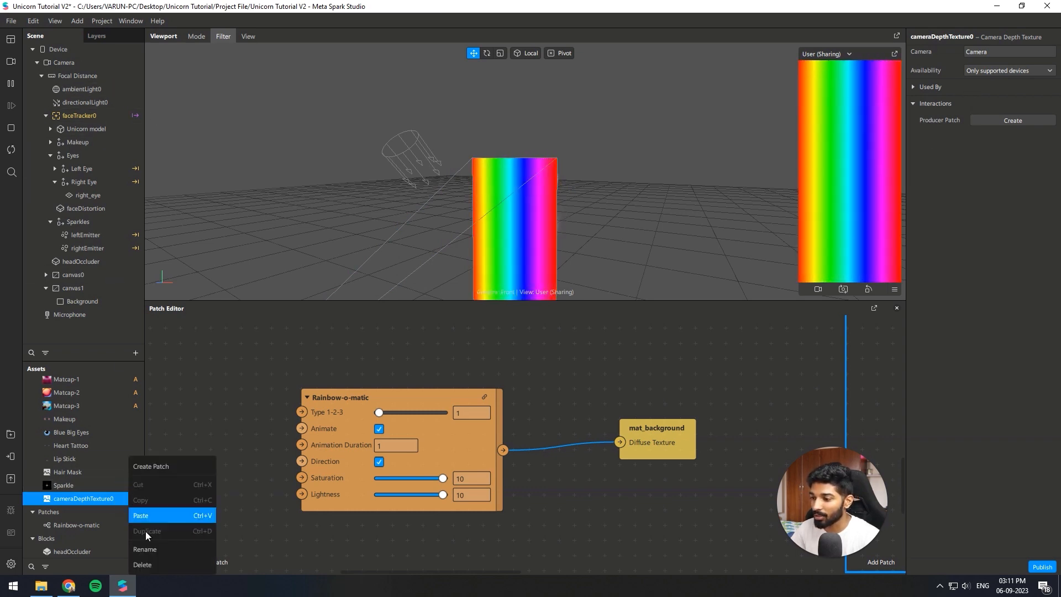
click(142, 564)
Add a Person segmentation mask texture to the Camera.
click(75, 66)
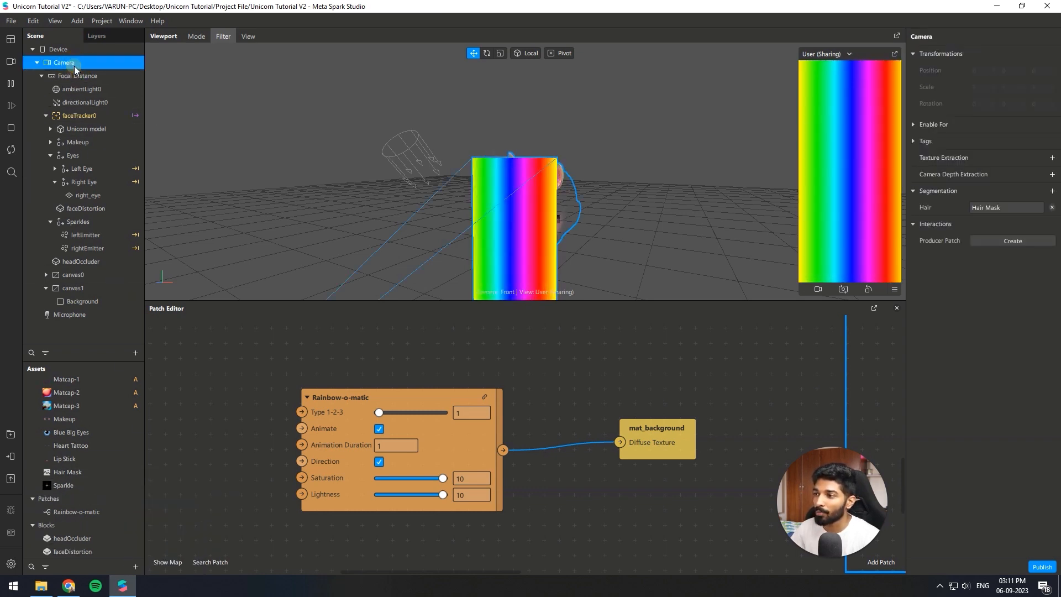
click(1051, 191)
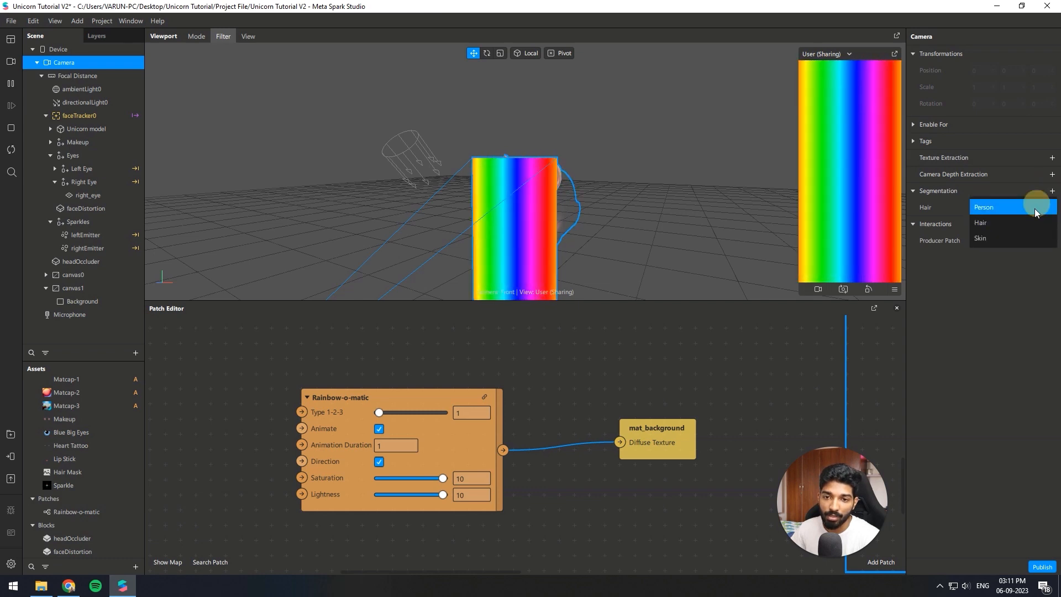
click(999, 209)
click(1006, 226)
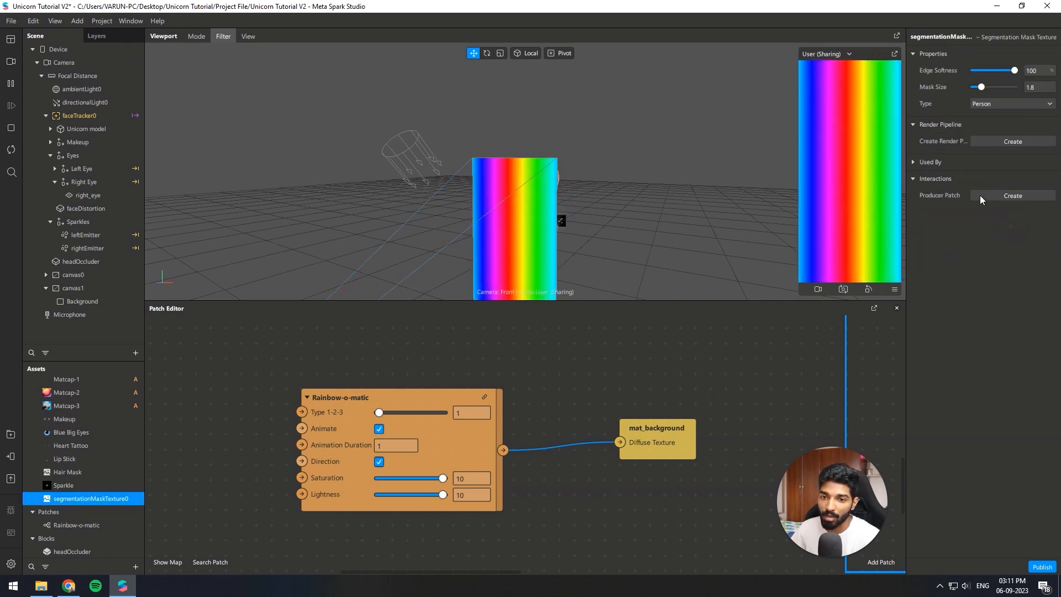
Rename the new segmentation mask texture as Person Mask.
double_click(942, 36)
text(Pe)
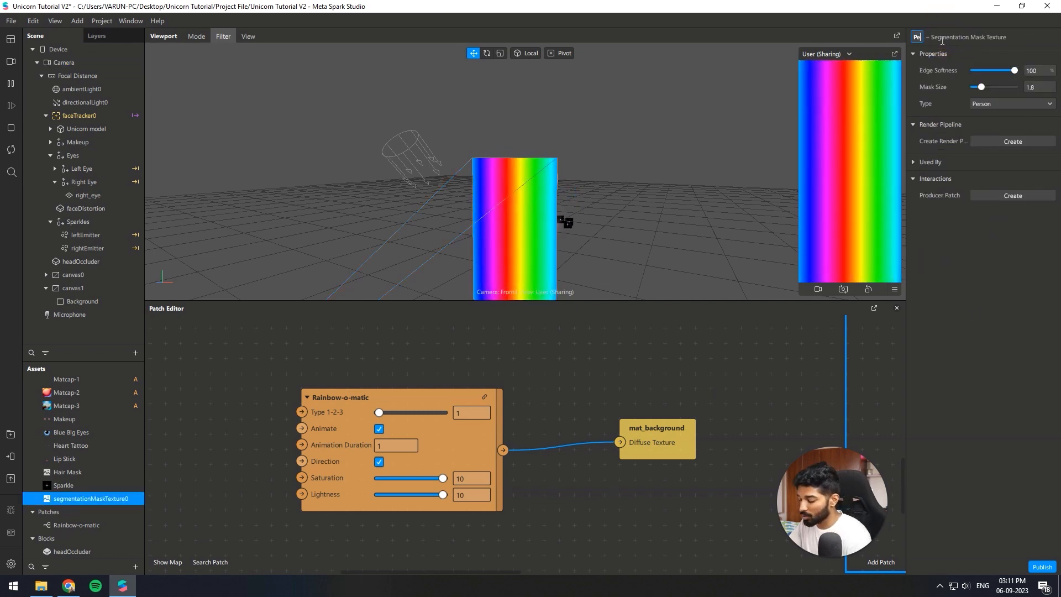
text(rson)
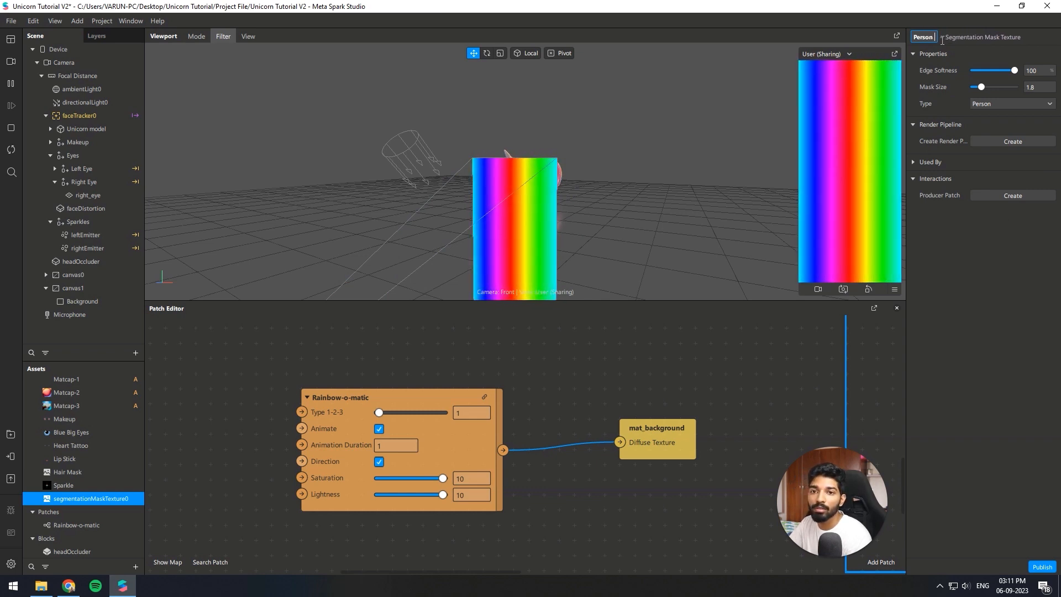
text( Mask)
key(Return)
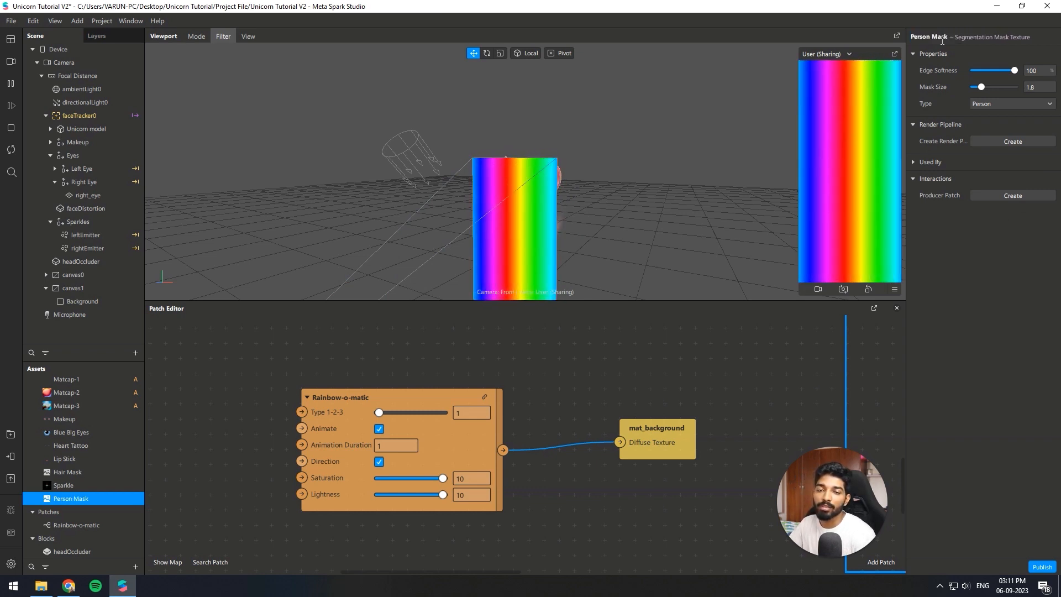
Place the Person Mask texture as a patch below Rainbow-o-matic and add a Mix patch below mat_background.
drag(71, 499, 365, 546)
scroll(464, 475, up, 2)
double_click(543, 459)
text(mix)
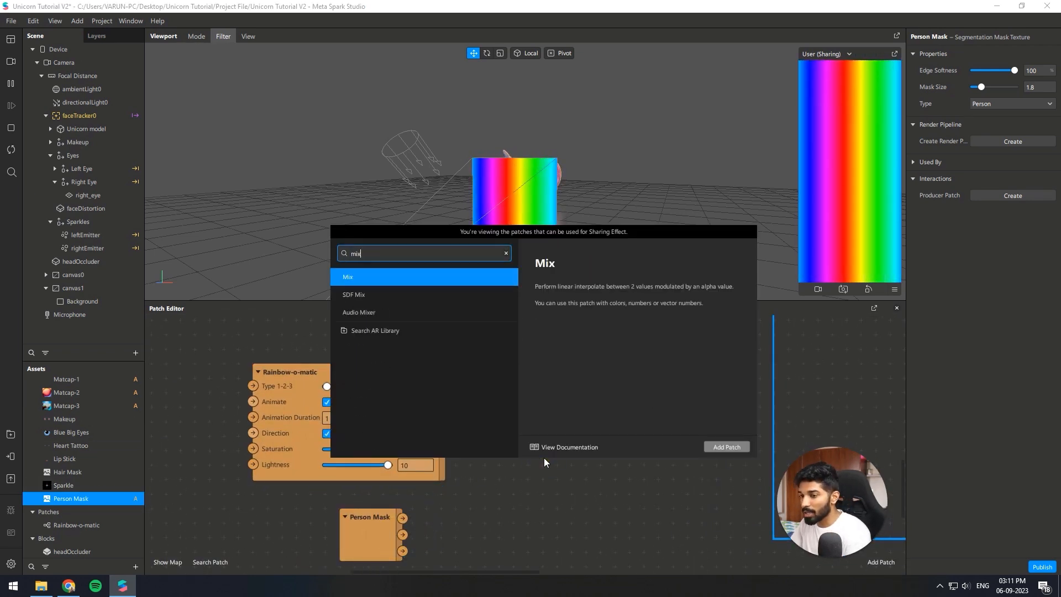
key(Return)
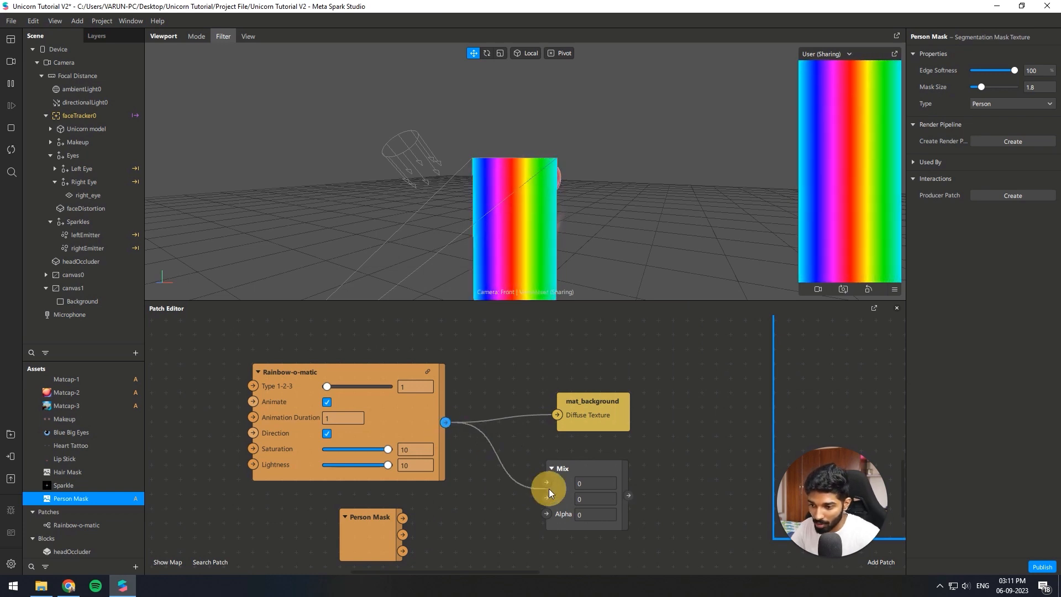
Wire Rainbow-o-matic and Person Mask's RGBA output into Mix's two value inputs, and Mix's output into mat_background's Diffuse Texture.
drag(404, 519, 405, 519)
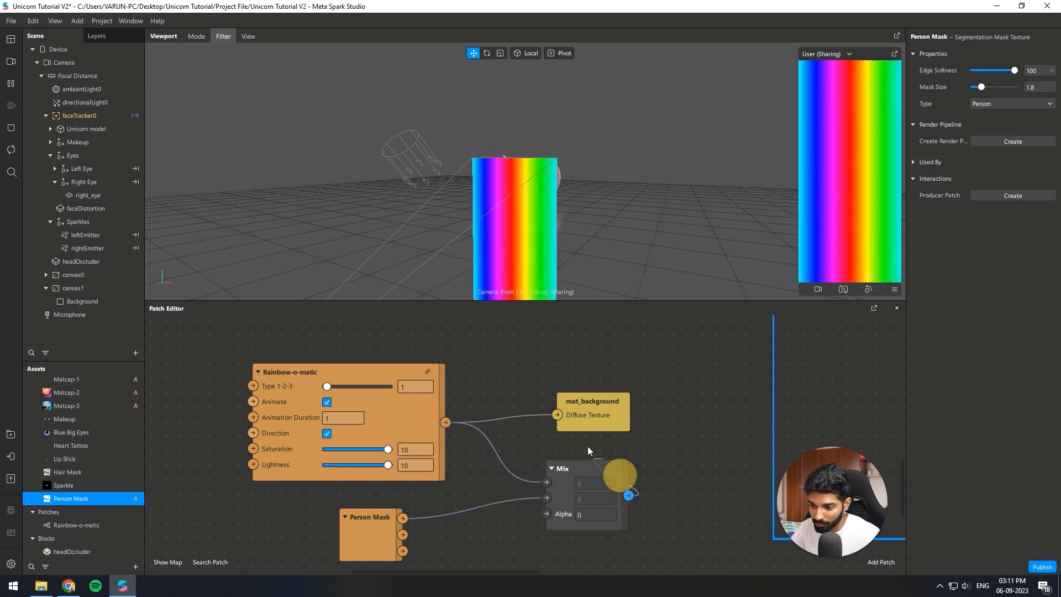
drag(588, 446, 648, 438)
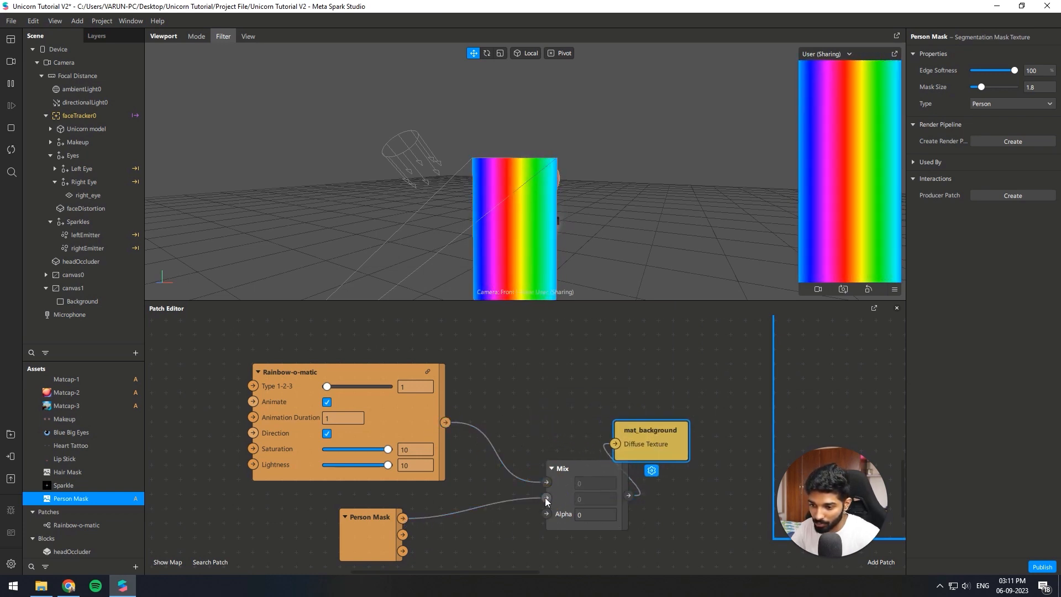
Disconnect Person Mask from Mix's second input and connect its A output to Mix's Alpha input instead.
drag(546, 498, 414, 509)
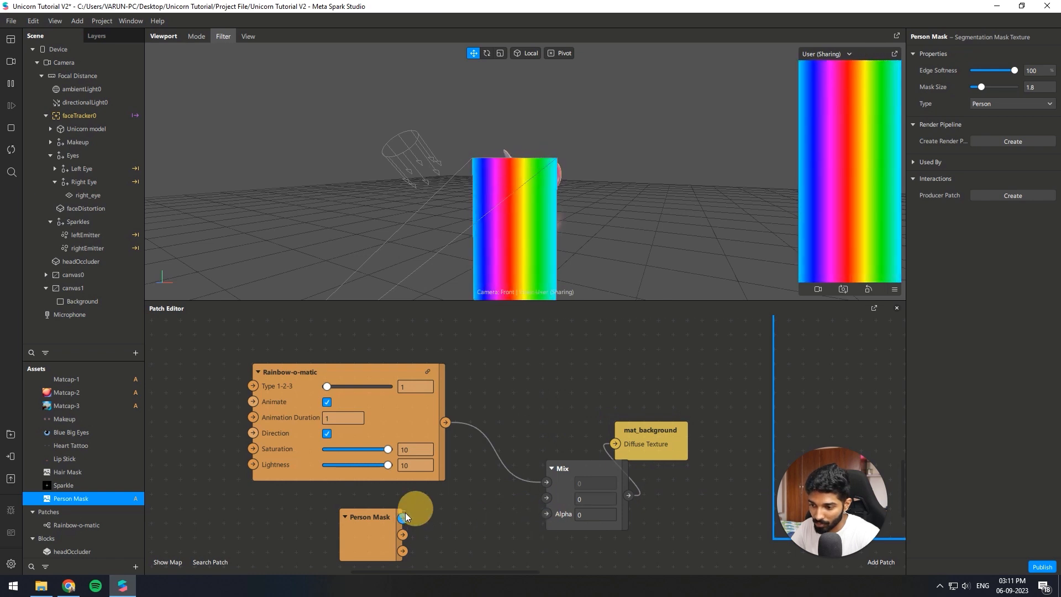
click(402, 537)
click(362, 532)
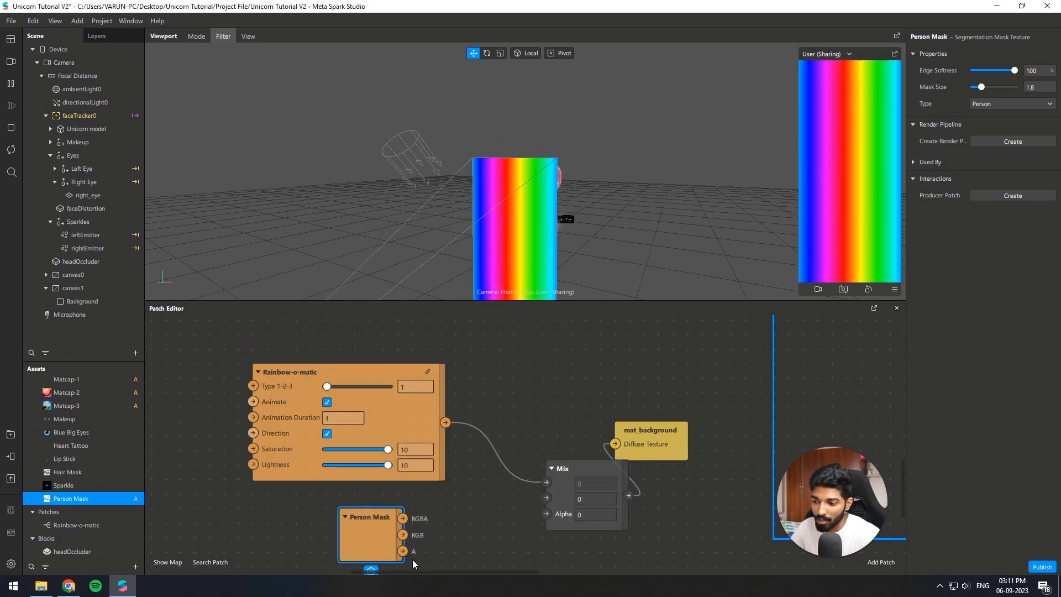
drag(403, 551, 546, 514)
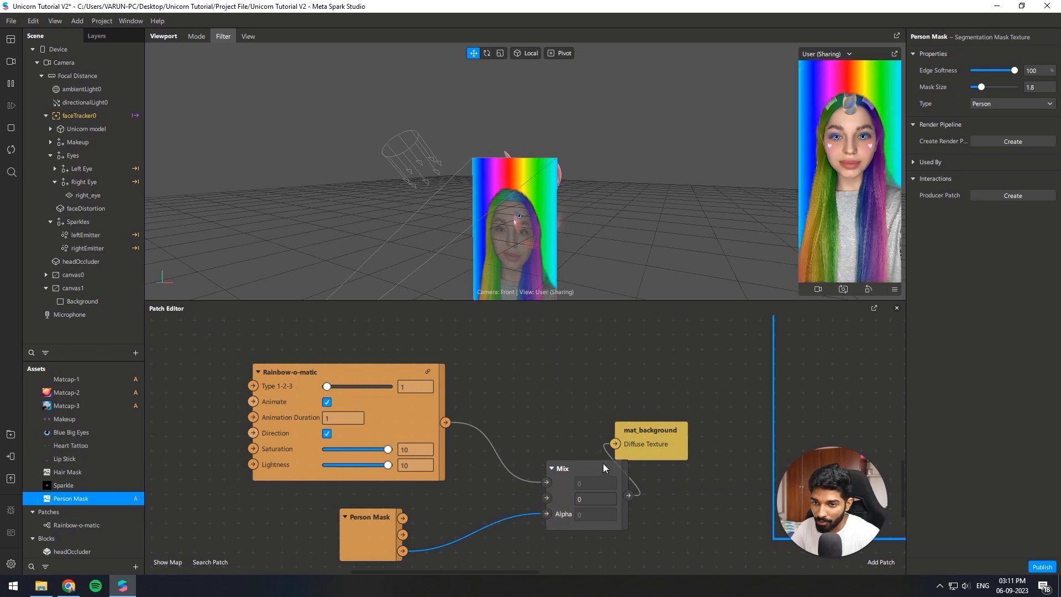
drag(654, 449, 668, 456)
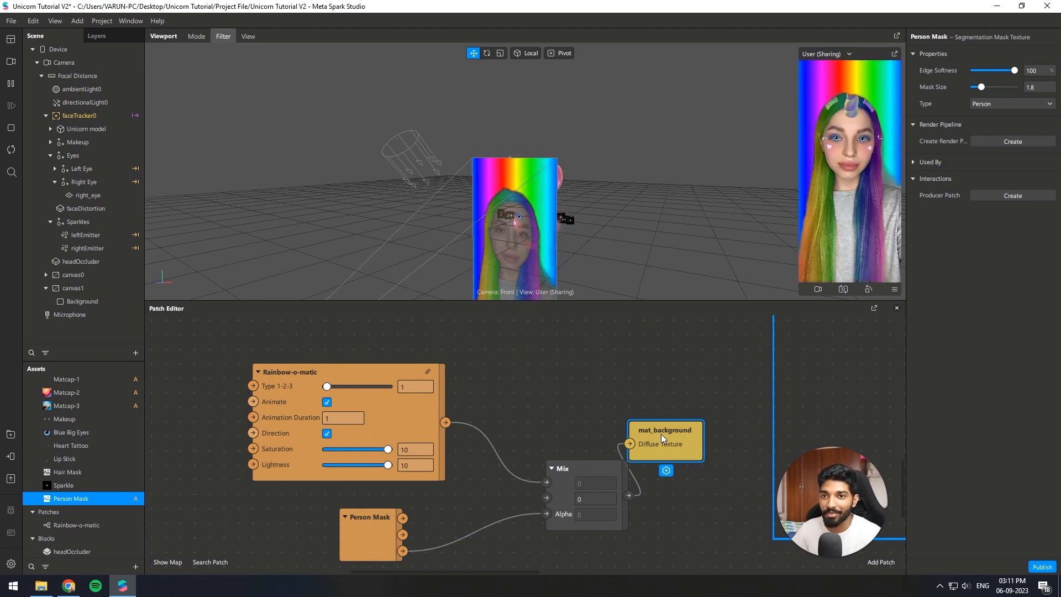
click(367, 525)
scroll(405, 454, down, 4)
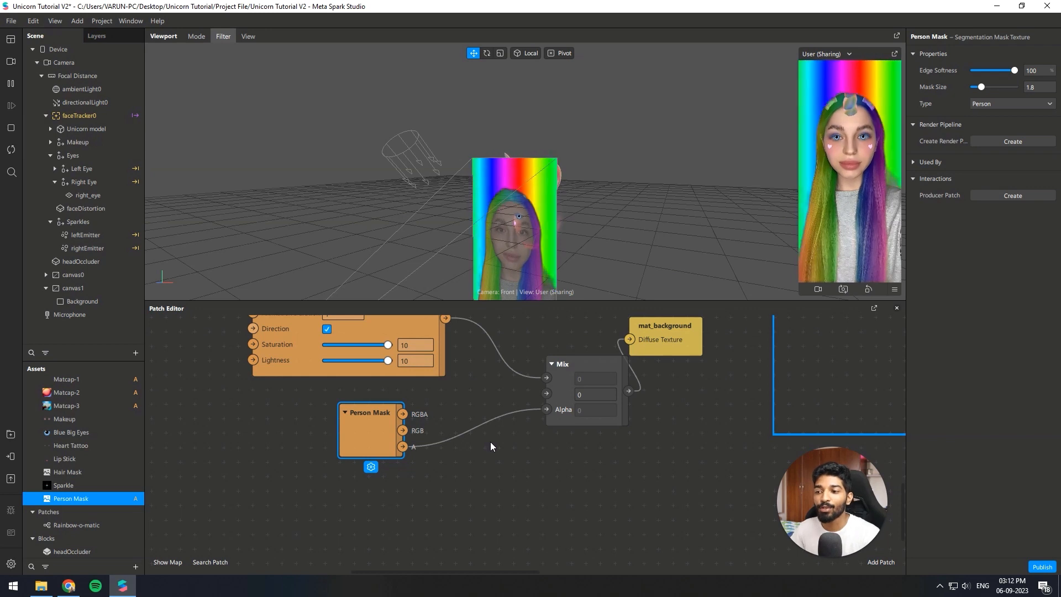
Set the background Rainbow-o-matic's Type to 3 and shift the Mix patch slightly to the left.
ctrl+scroll(489, 442, down, 5)
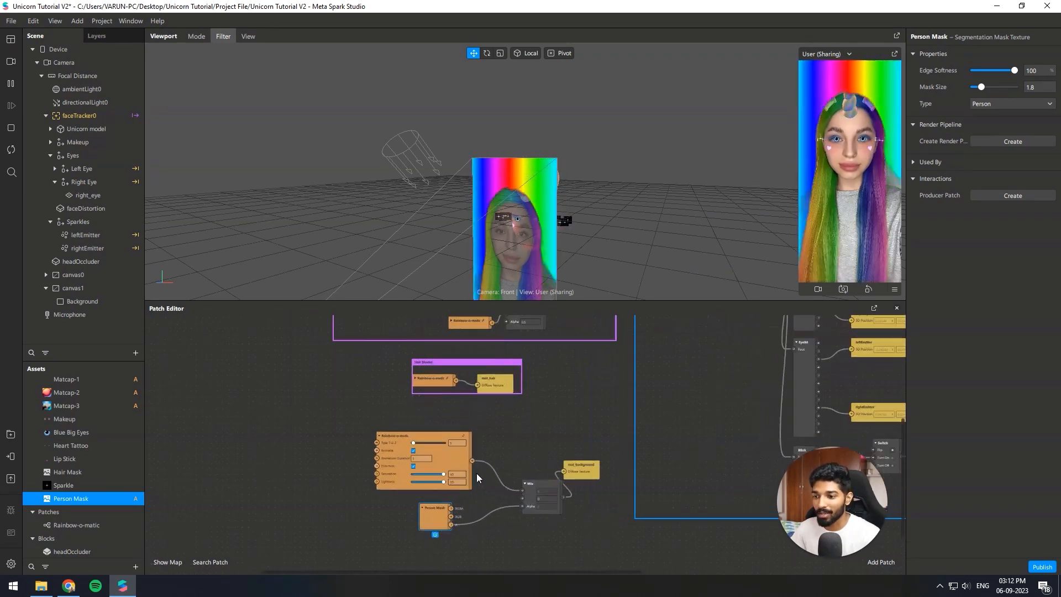
ctrl+scroll(476, 473, up, 3)
click(440, 419)
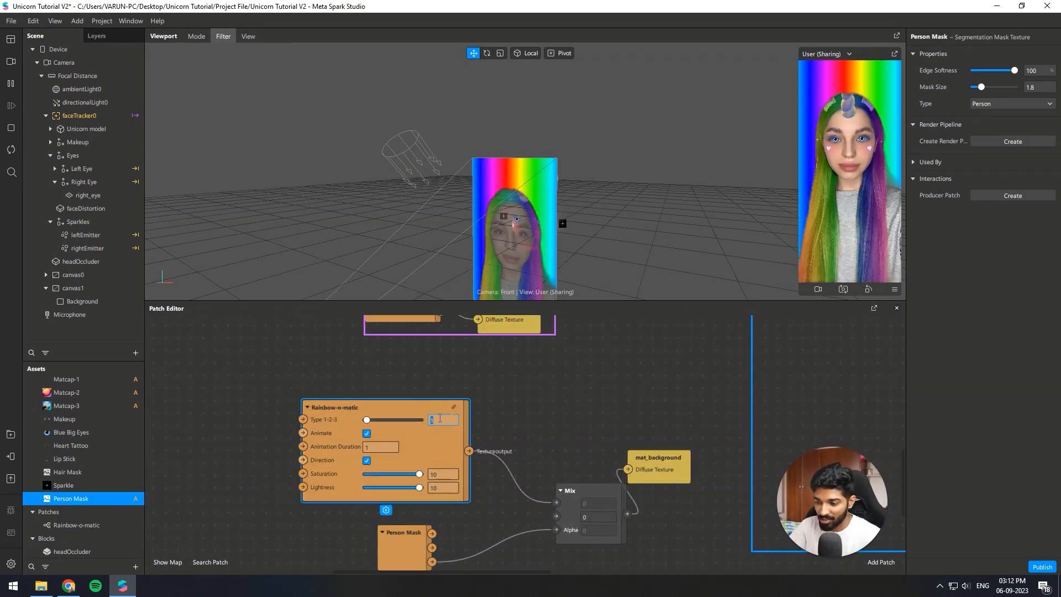
click(448, 418)
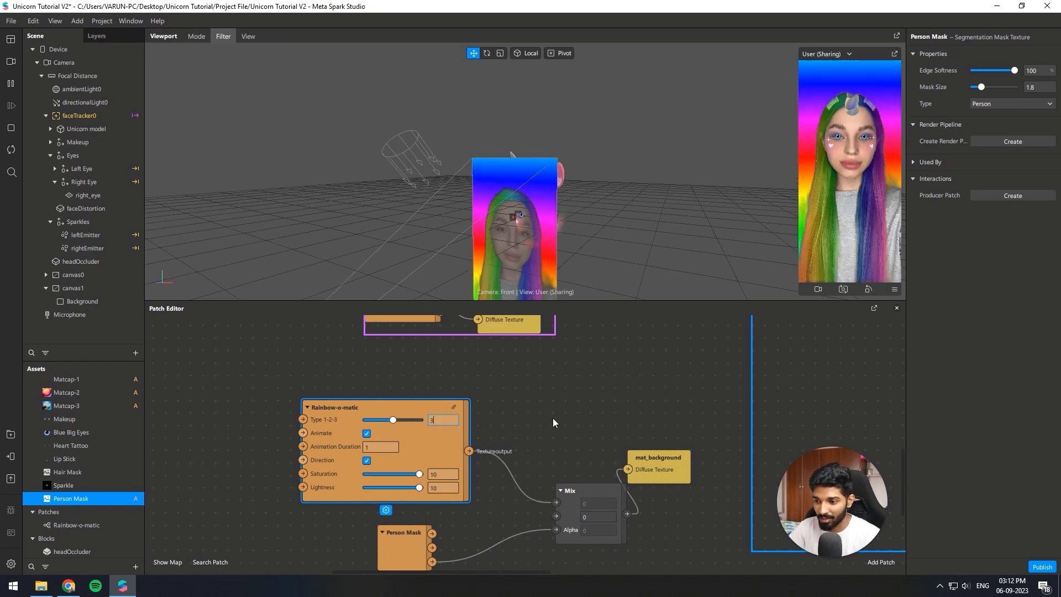
text(3)
key(Return)
ctrl+scroll(551, 411, down, 1)
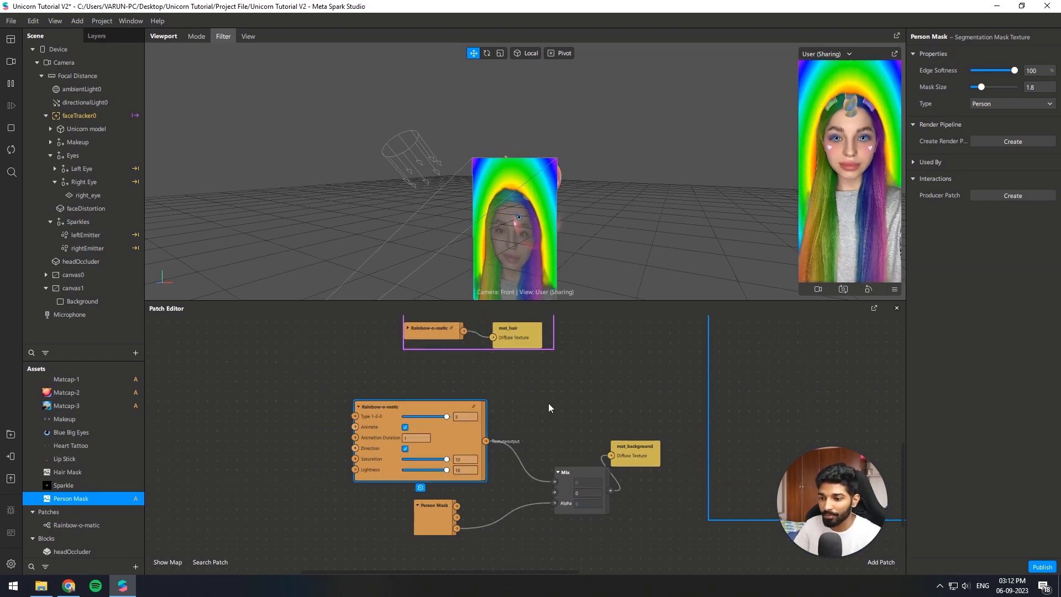
drag(556, 500, 519, 490)
ctrl+scroll(538, 397, down, 3)
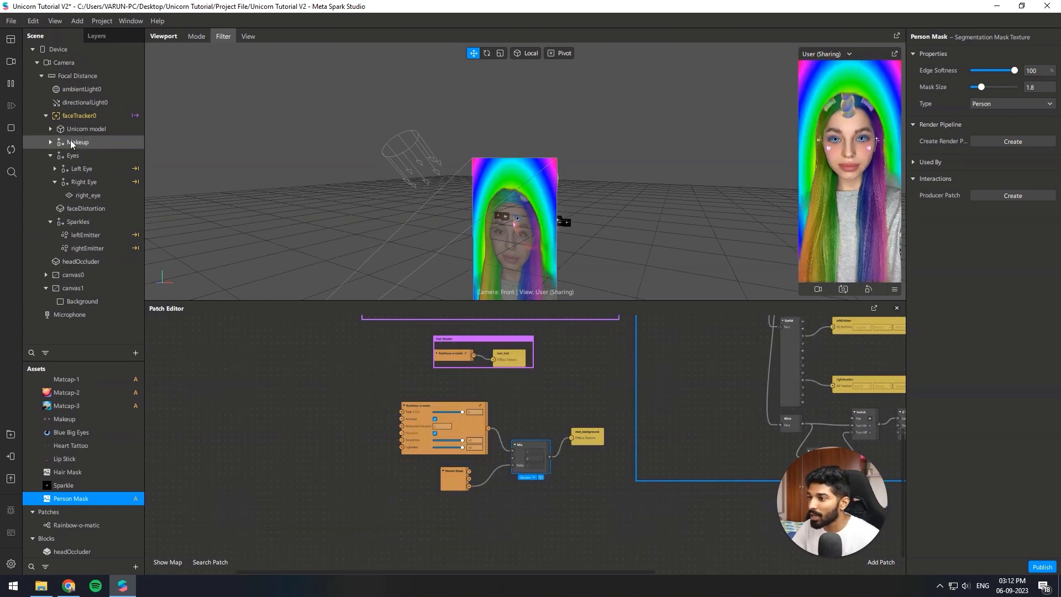
Add a new tag named unicorn to the Unicorn model object.
click(86, 129)
click(920, 263)
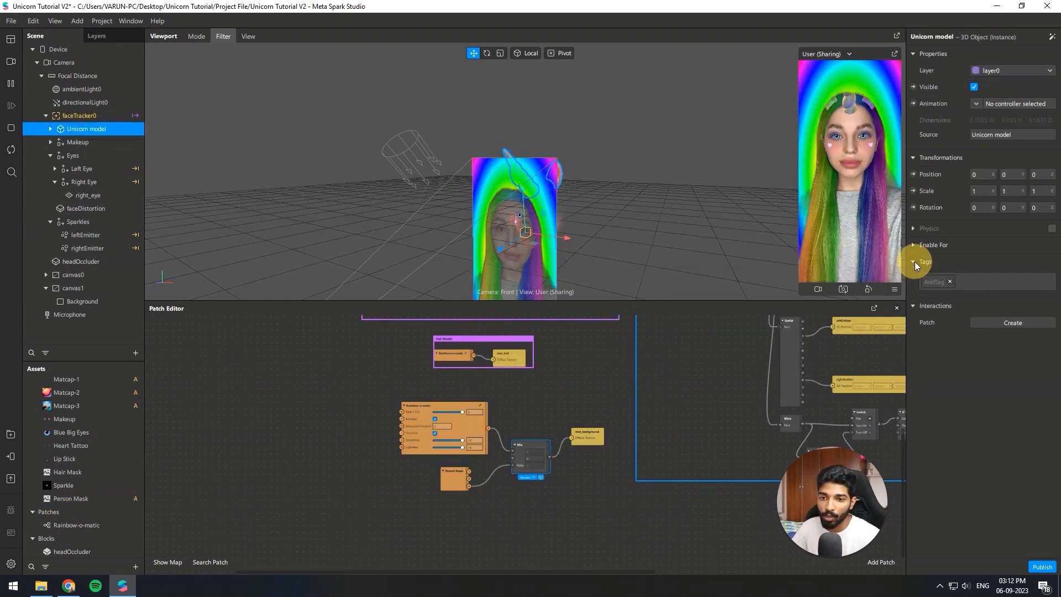
click(931, 279)
text(Un)
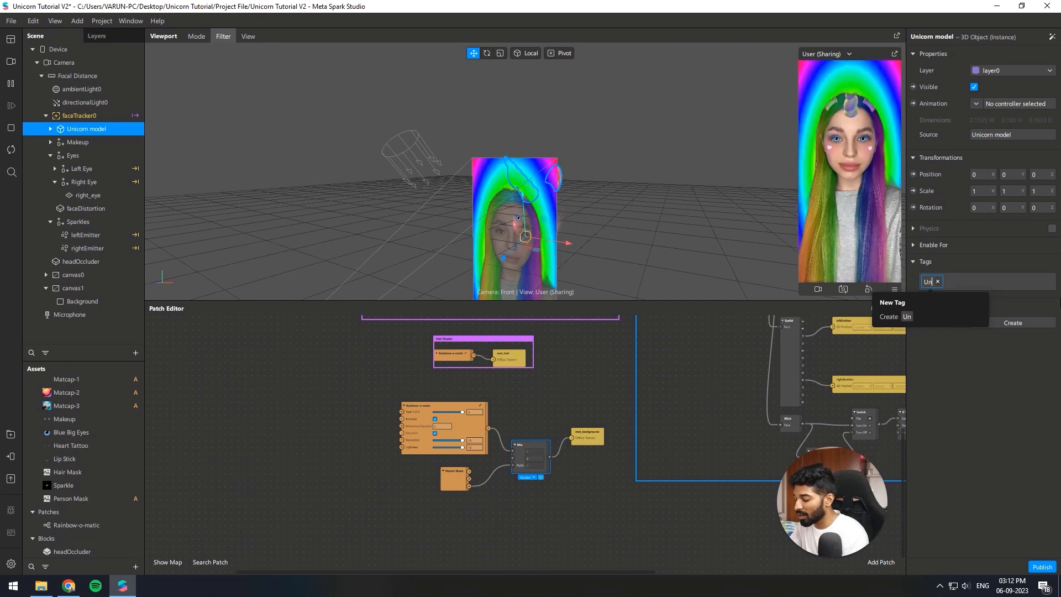
text(ico)
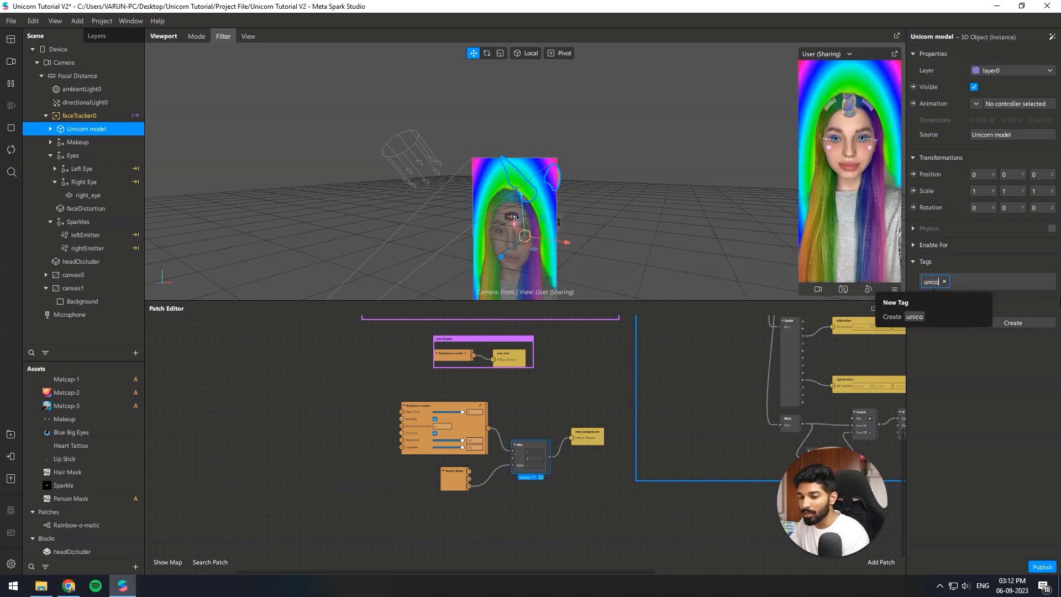
text(rn)
key(Return)
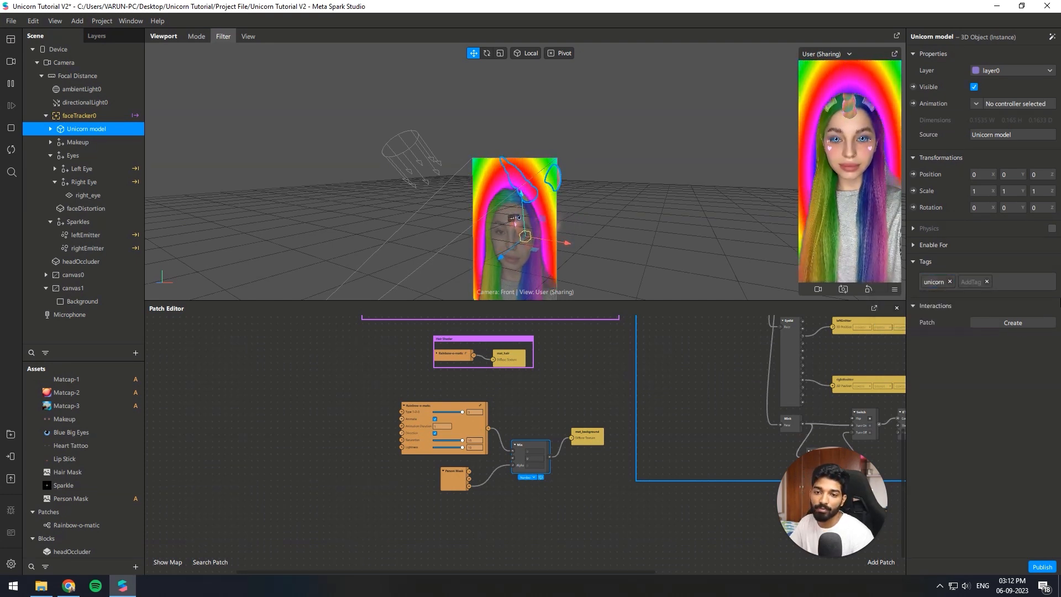
Add a Scene Render Pass patch below and to the left of the Person Mask patch.
scroll(489, 536, up, 3)
right_click(316, 483)
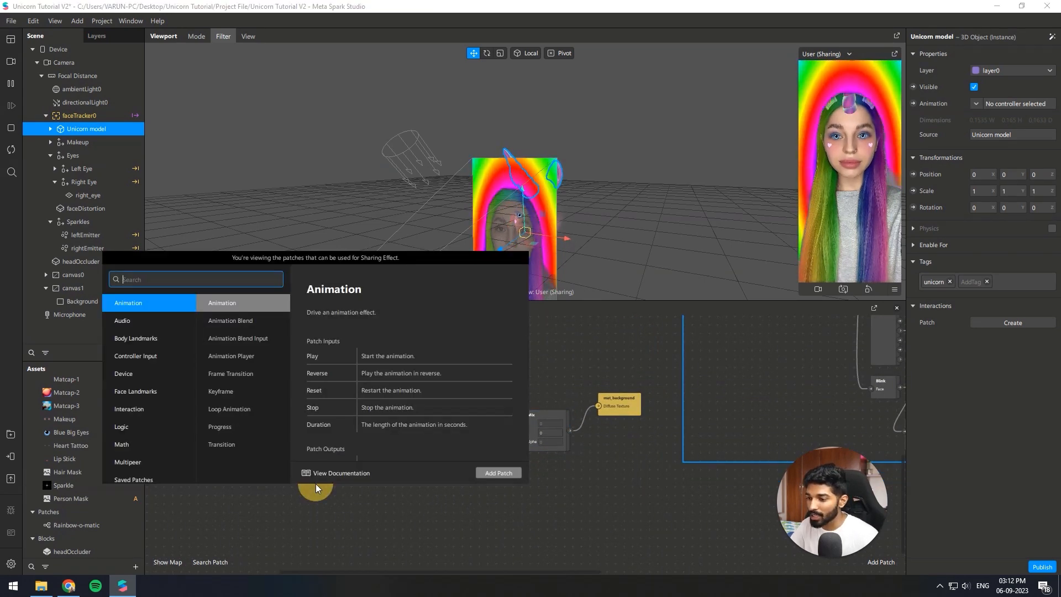
text(scene )
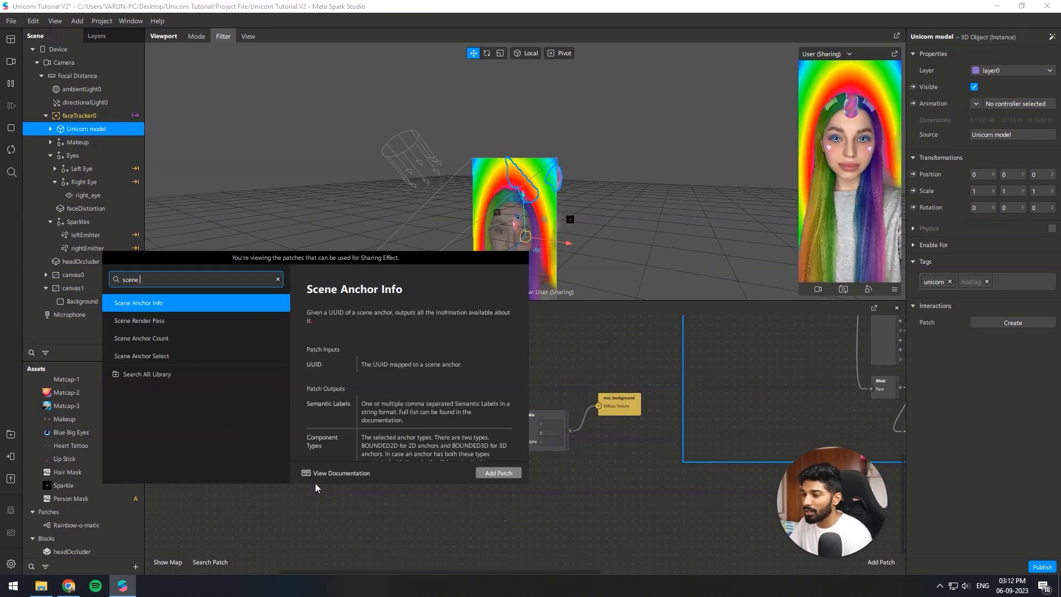
text(re)
key(Return)
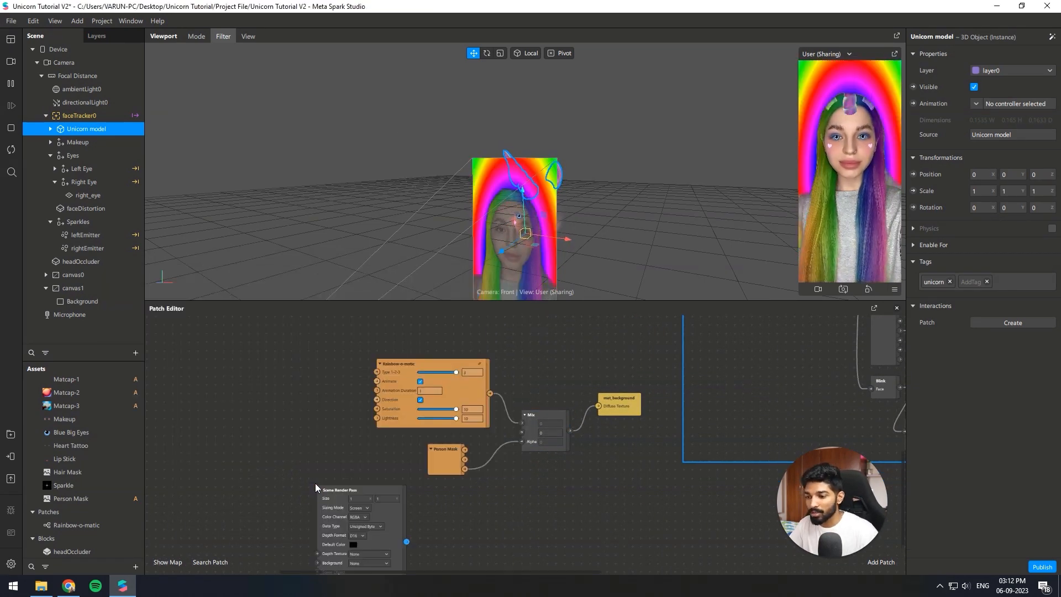
scroll(362, 475, up, 3)
Set the Scene Render Pass tag to the unicorn subtree and expand the patch's preview, placing it further left.
click(362, 507)
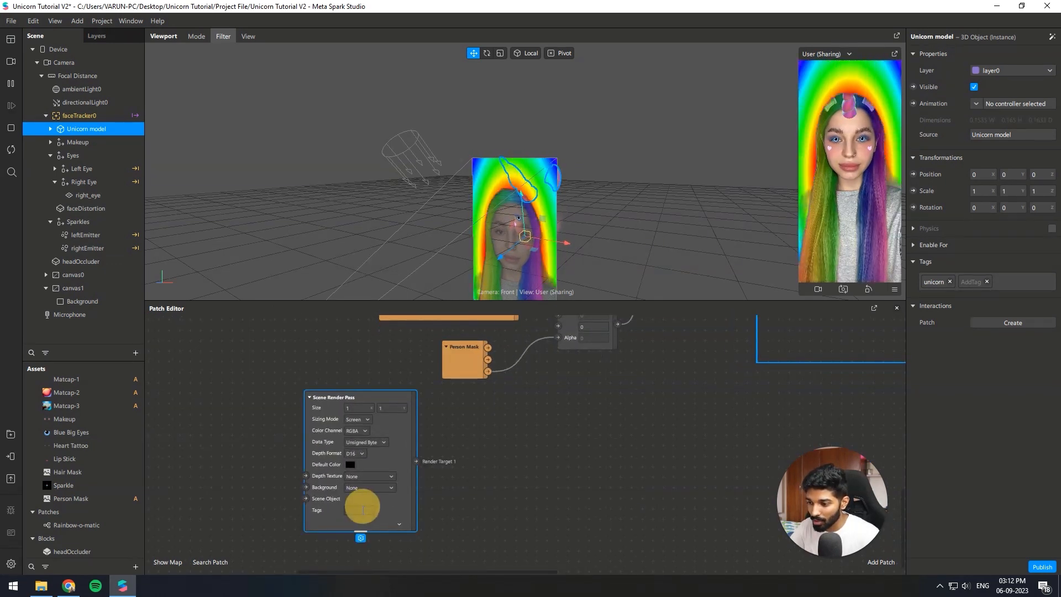
drag(362, 507, 356, 479)
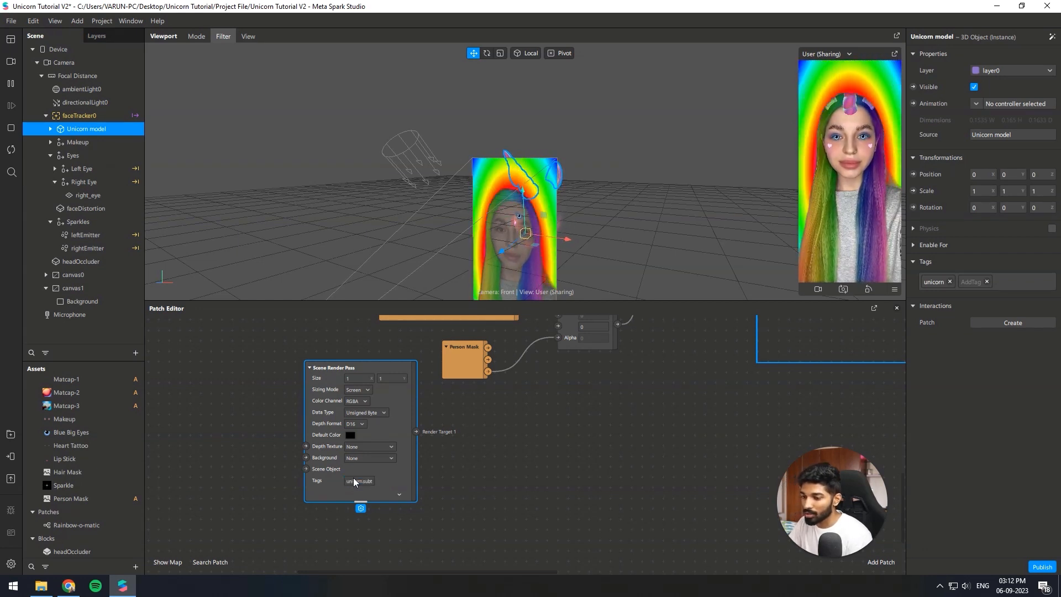
click(399, 496)
drag(398, 442, 314, 411)
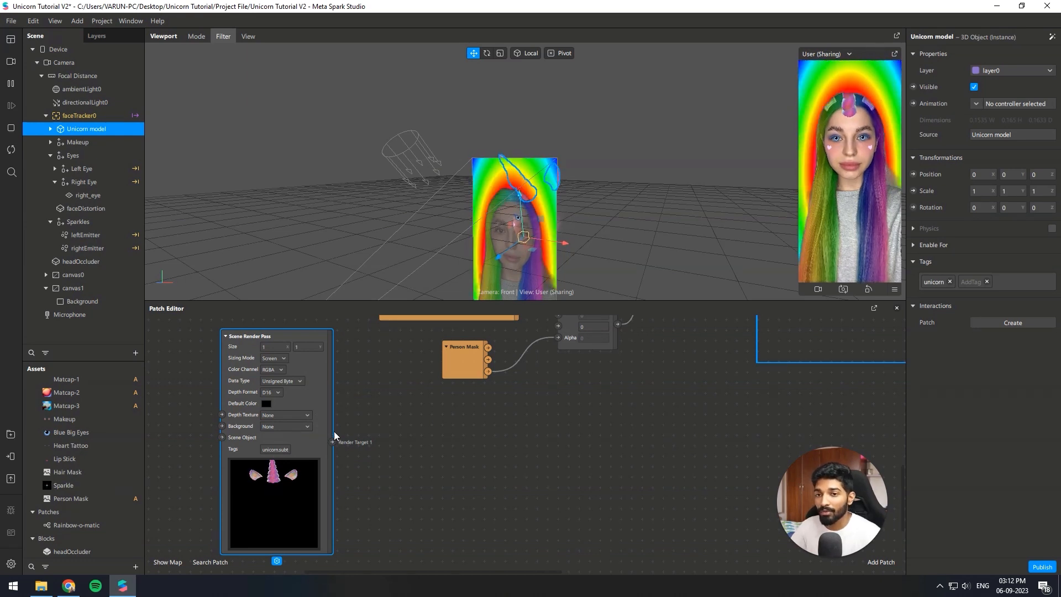
Make the Scene Render Pass Default Color transparent by setting its alpha channel to 0.
ctrl+scroll(224, 465, up, 2)
scroll(297, 460, down, 1)
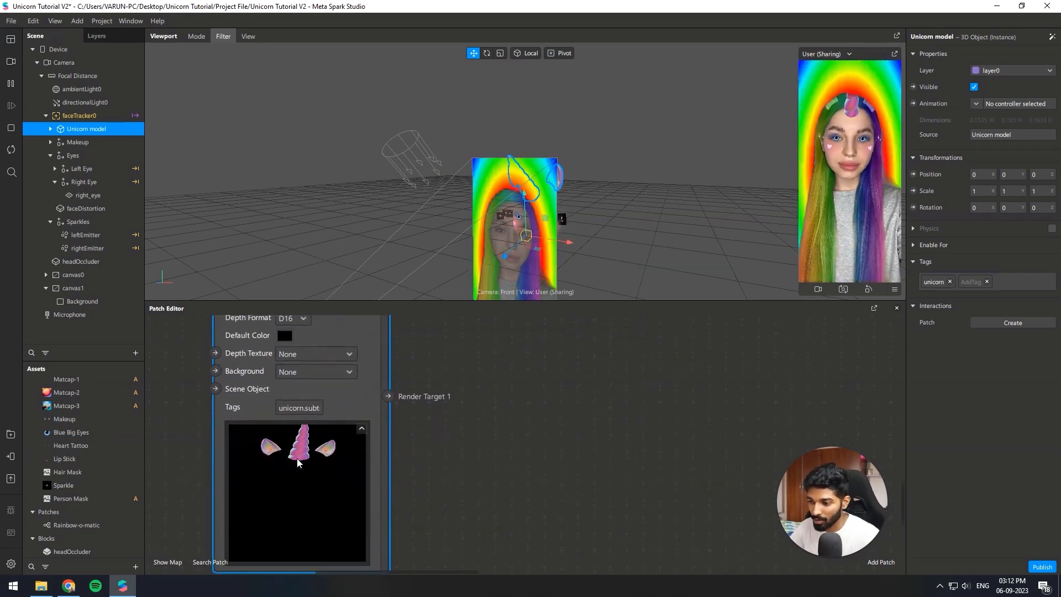
scroll(296, 448, up, 1)
click(284, 379)
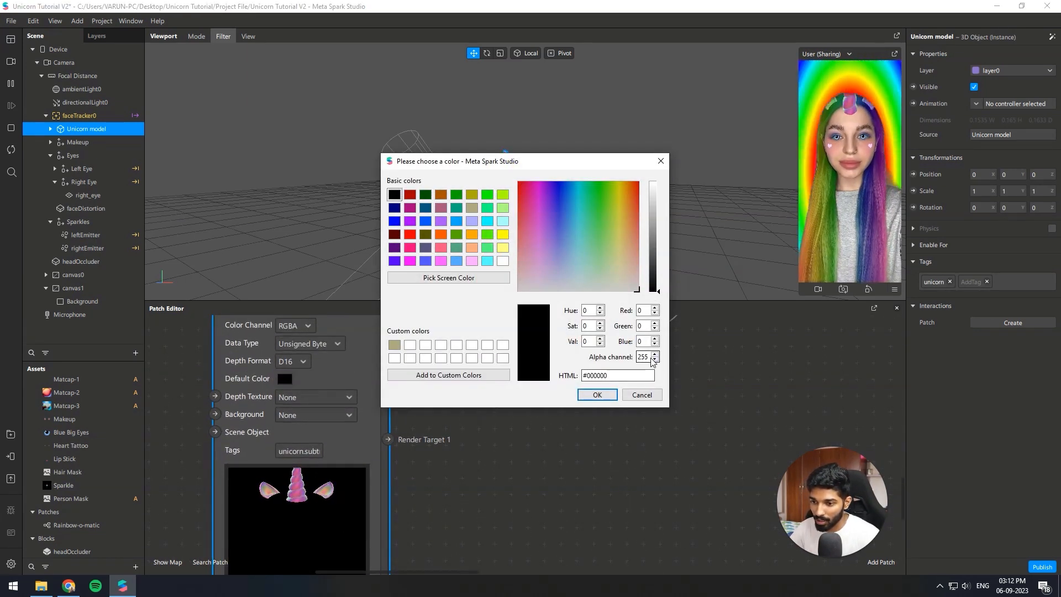
double_click(644, 357)
text(0)
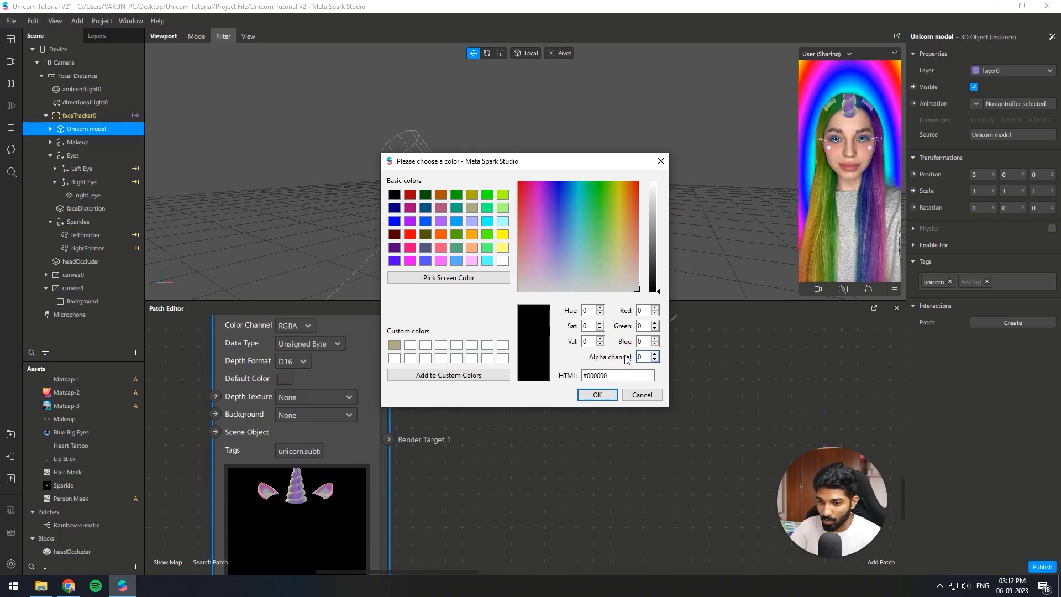
click(597, 395)
ctrl+scroll(287, 490, down, 2)
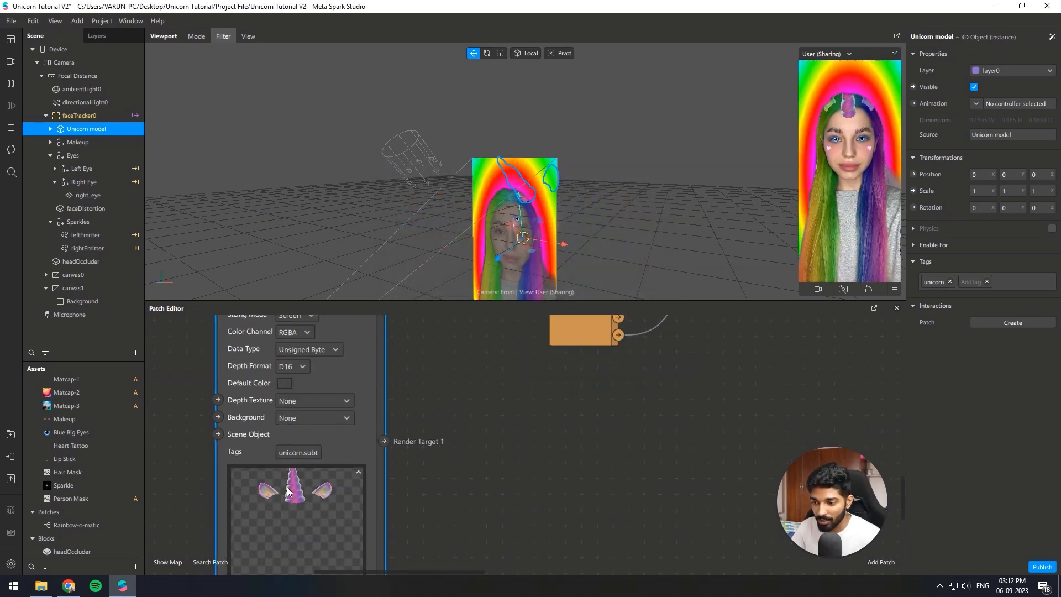
Move Person Mask lower and create an Add patch fed by the Scene Render Pass's Render Target 1 output.
ctrl+scroll(288, 490, down, 2)
drag(472, 381, 453, 529)
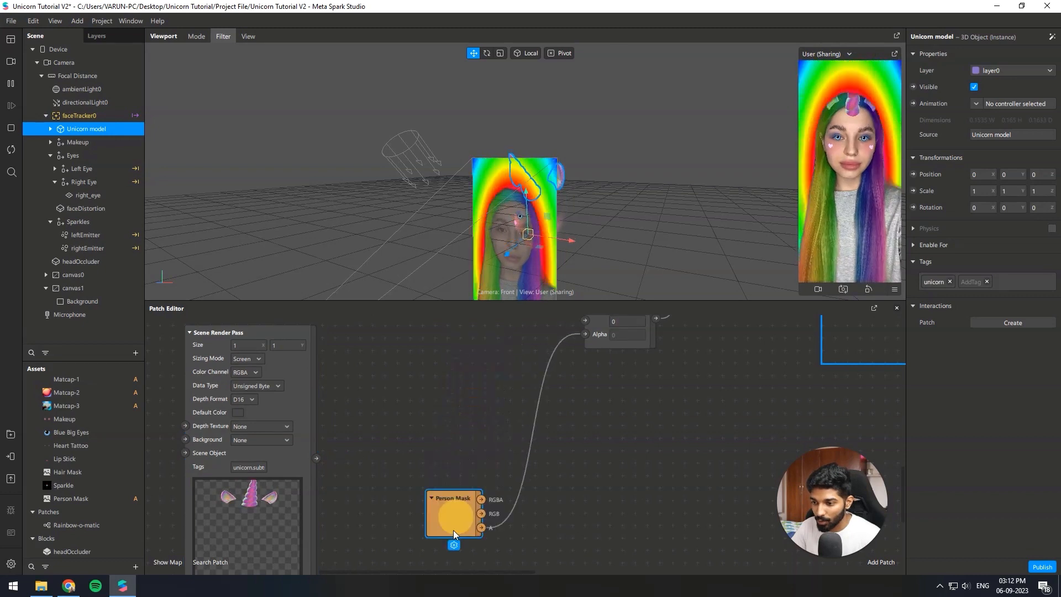
drag(316, 458, 416, 427)
text(add)
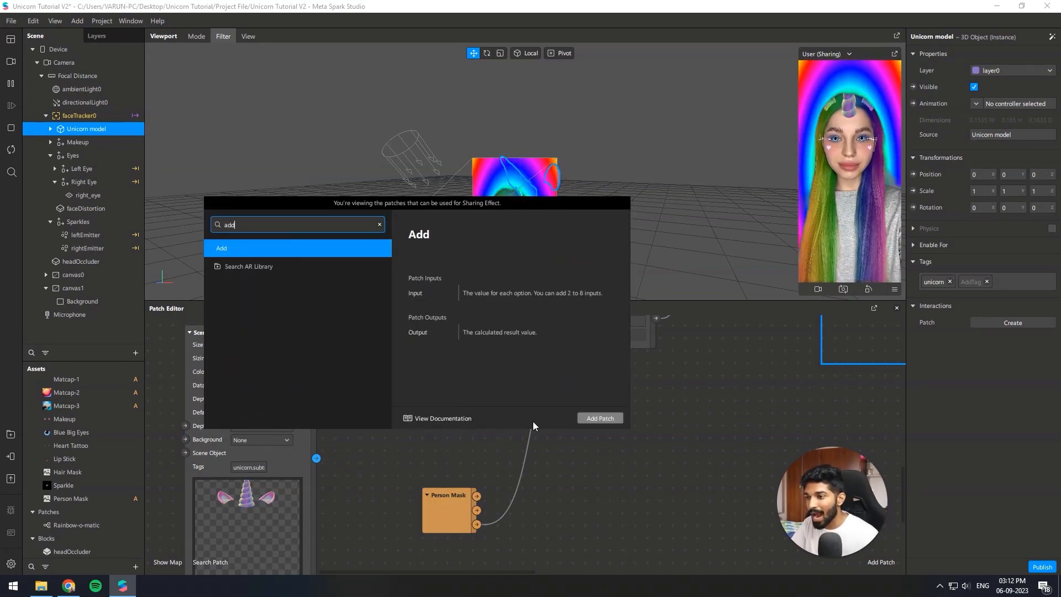
click(586, 419)
Connect Person Mask's A output to the Add patch's second input and the Add output to Mix's Alpha.
drag(470, 519, 432, 505)
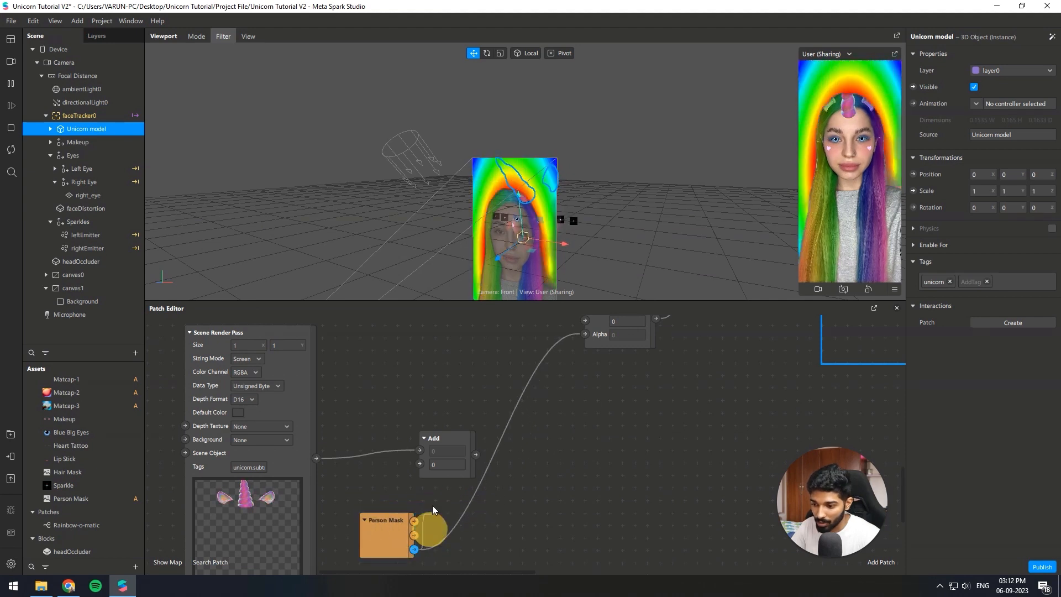
drag(419, 462, 586, 333)
click(476, 454)
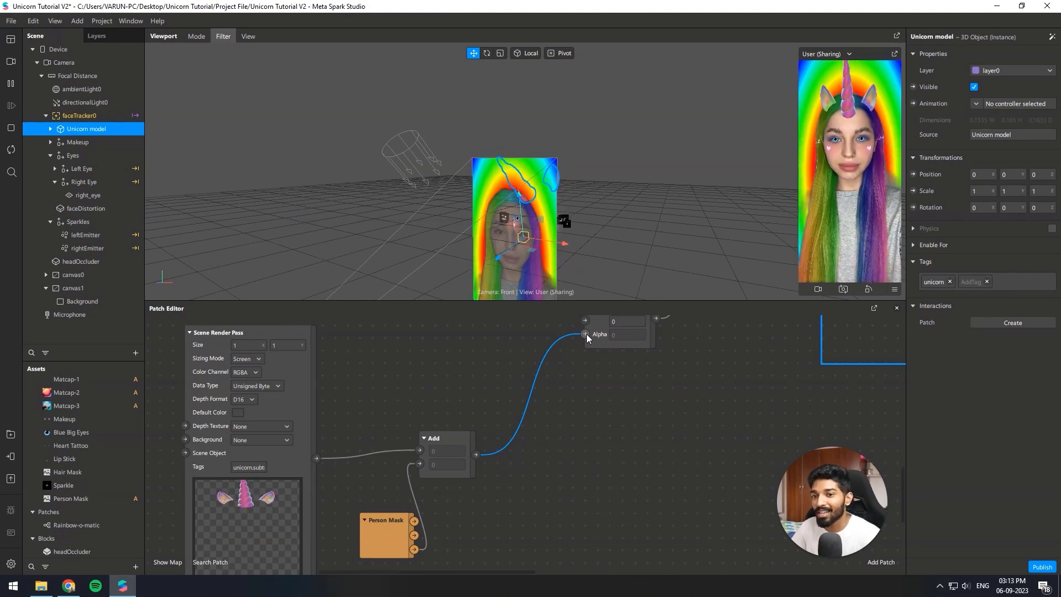
Collapse the Scene Render Pass patch and arrange it with Add and Person Mask compactly beneath Rainbow-o-matic.
scroll(241, 357, up, 2)
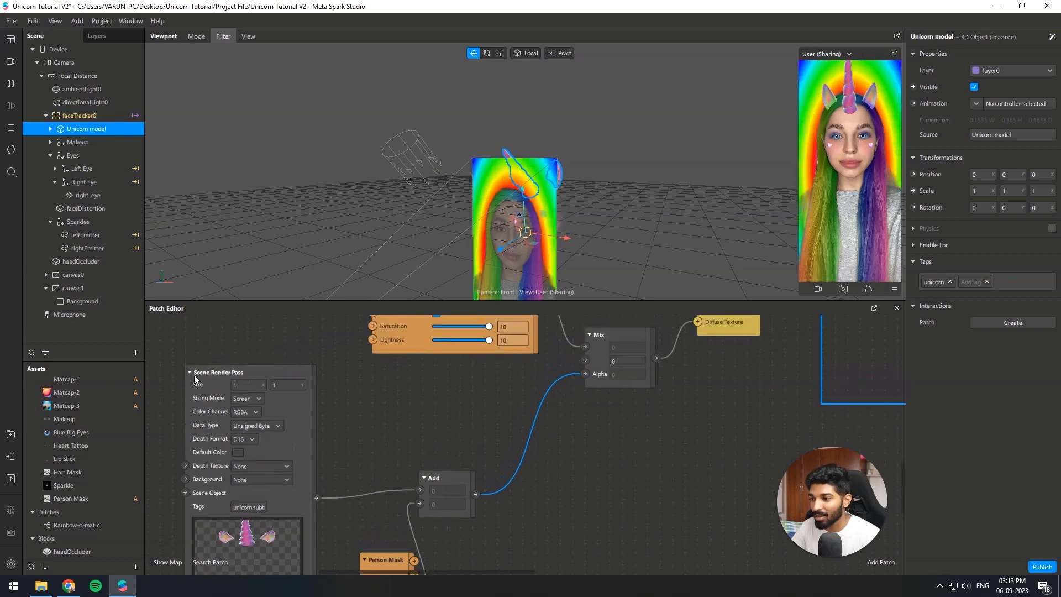
click(189, 373)
drag(227, 384, 339, 423)
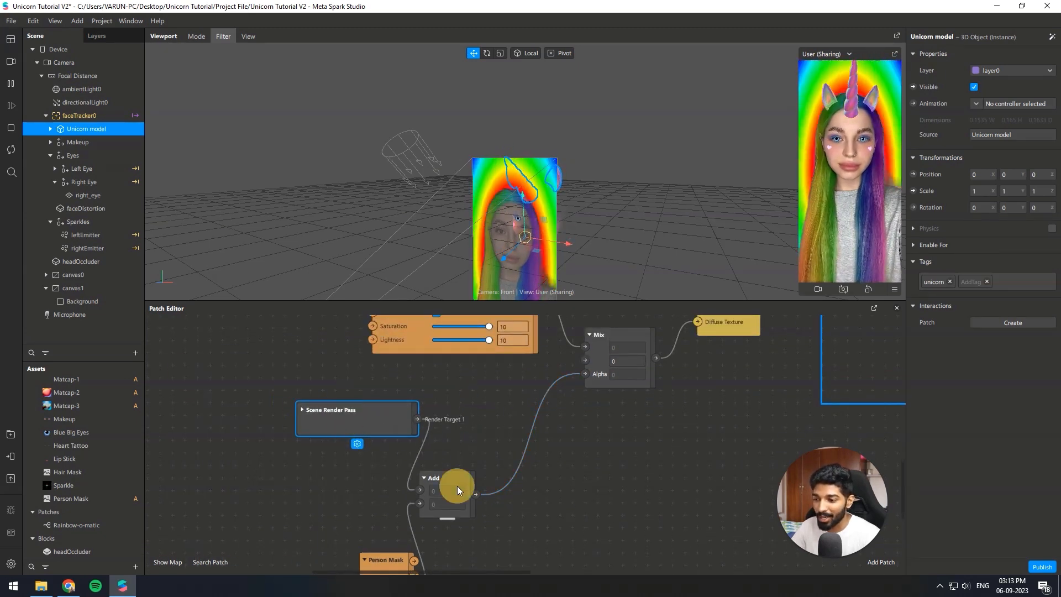
drag(457, 485, 533, 406)
drag(331, 410, 382, 372)
drag(387, 559, 425, 434)
Set the Rainbow-o-matic background patch's Saturation to 7.5.
scroll(475, 453, up, 4)
click(514, 407)
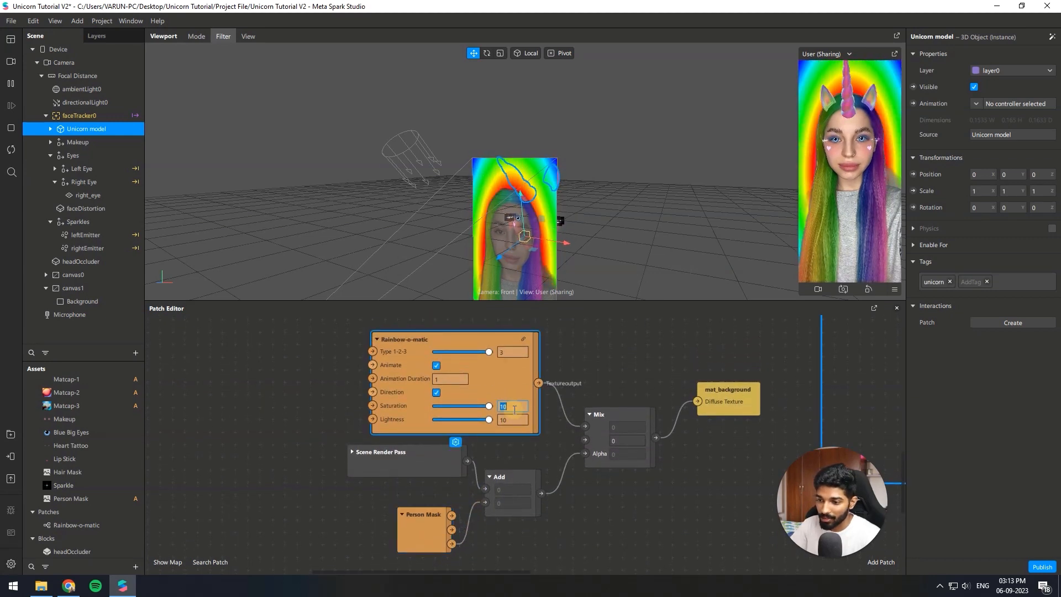
text(5)
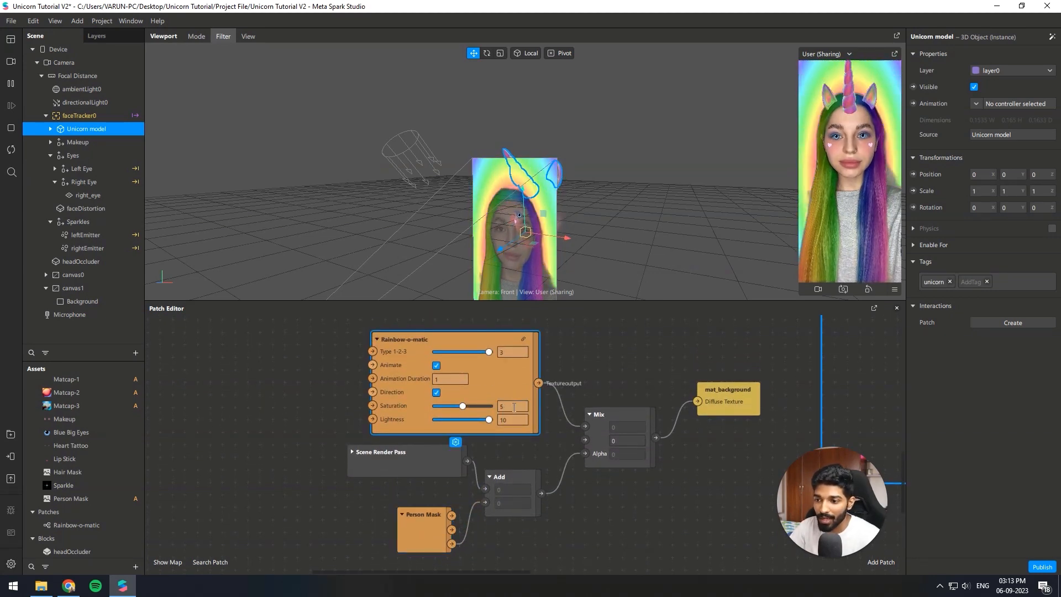
key(BackSpace)
text(7.5)
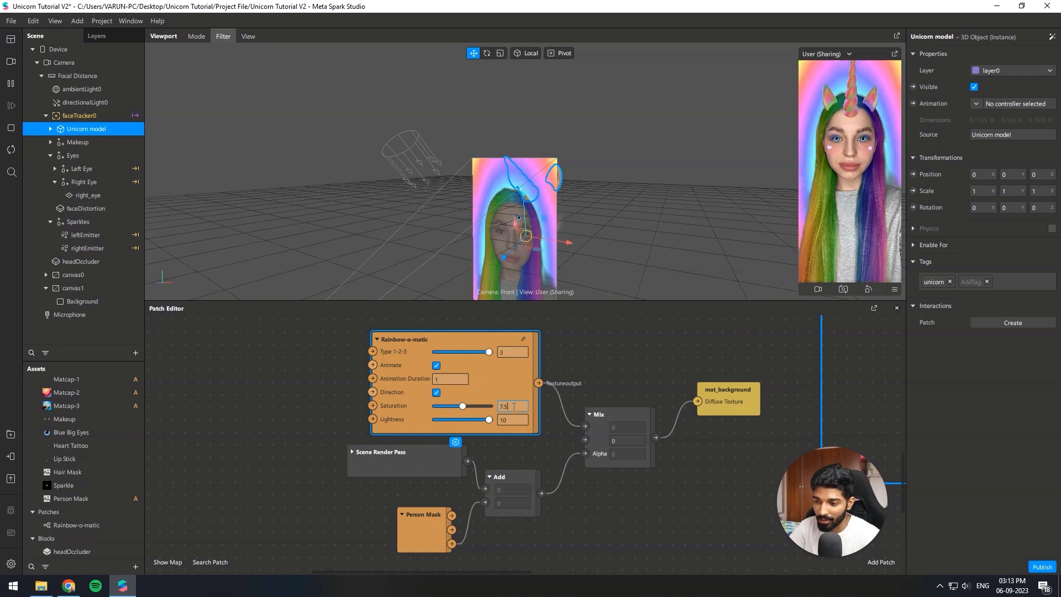
key(Return)
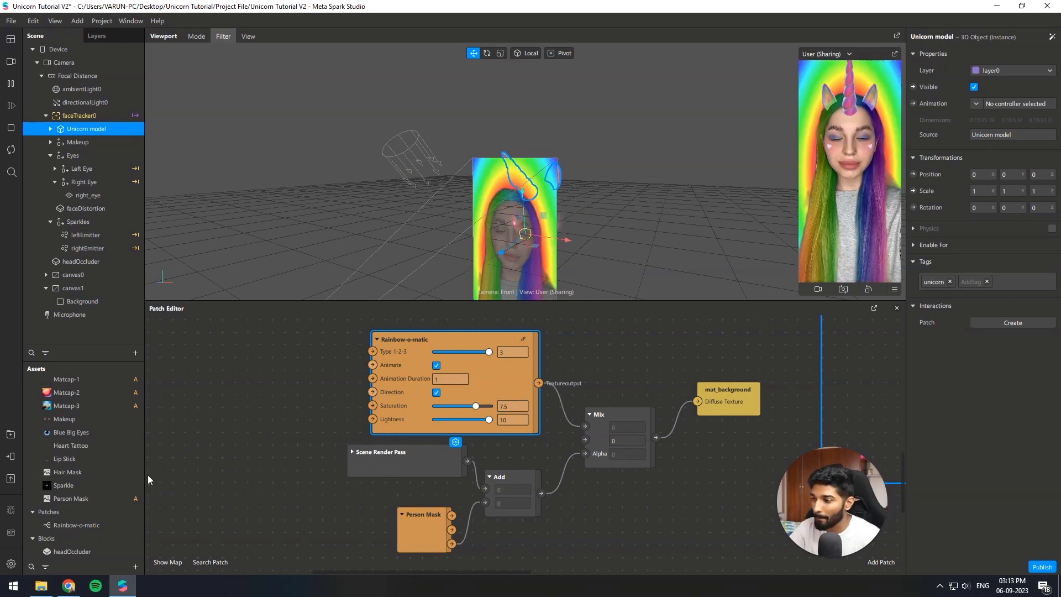
Try the Add blend mode on the mat_background material, and settle on Screen.
scroll(99, 486, up, 5)
click(101, 489)
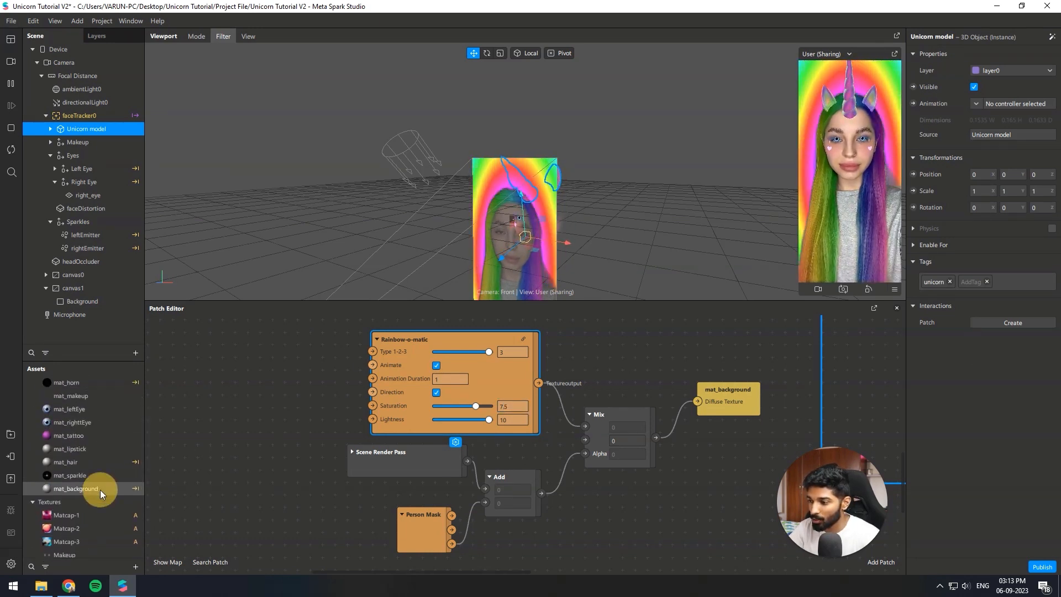
click(989, 253)
click(983, 260)
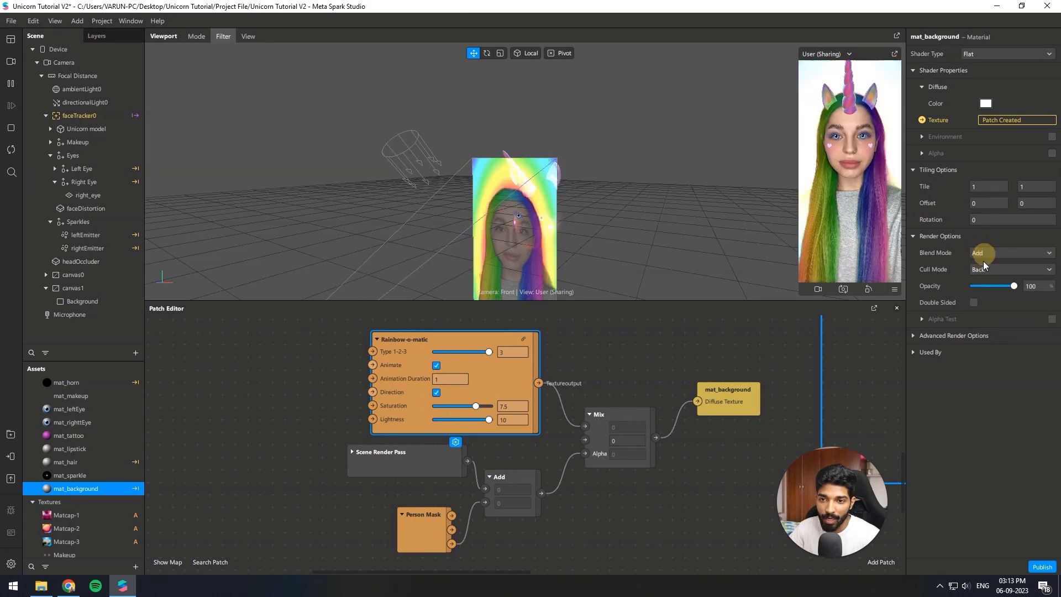
click(987, 257)
click(1003, 319)
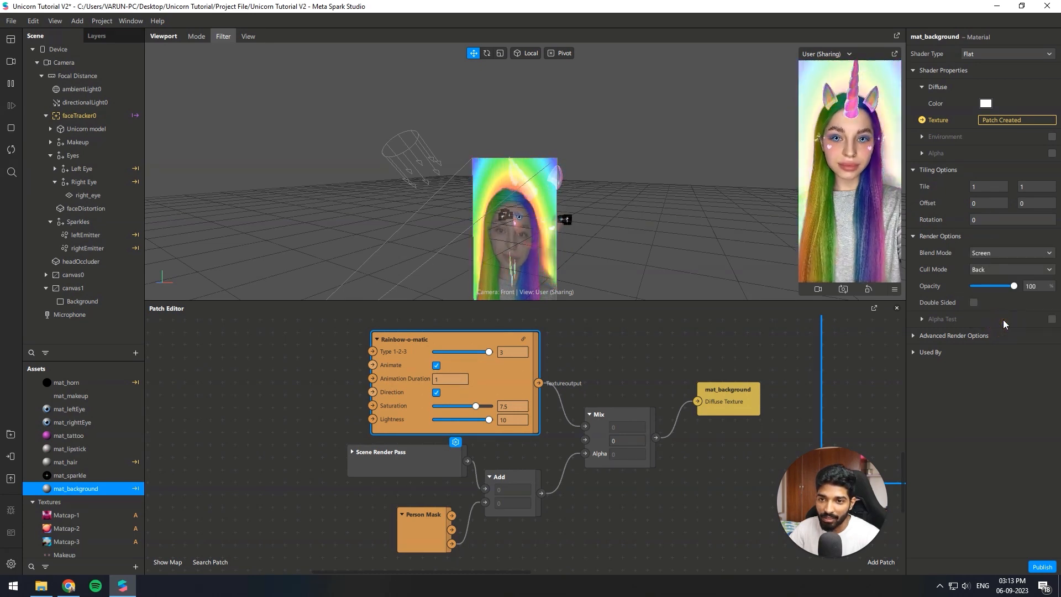
click(869, 346)
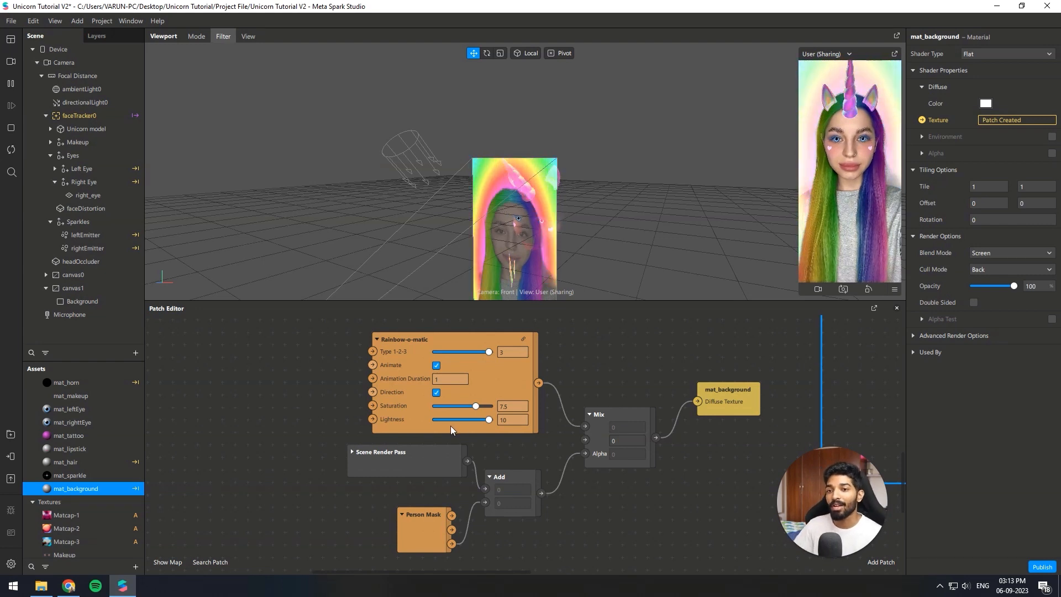
Group the background patches, from Rainbow-o-matic through mat_background, in a comment frame and colour it purple.
scroll(450, 428, down, 3)
scroll(387, 446, down, 2)
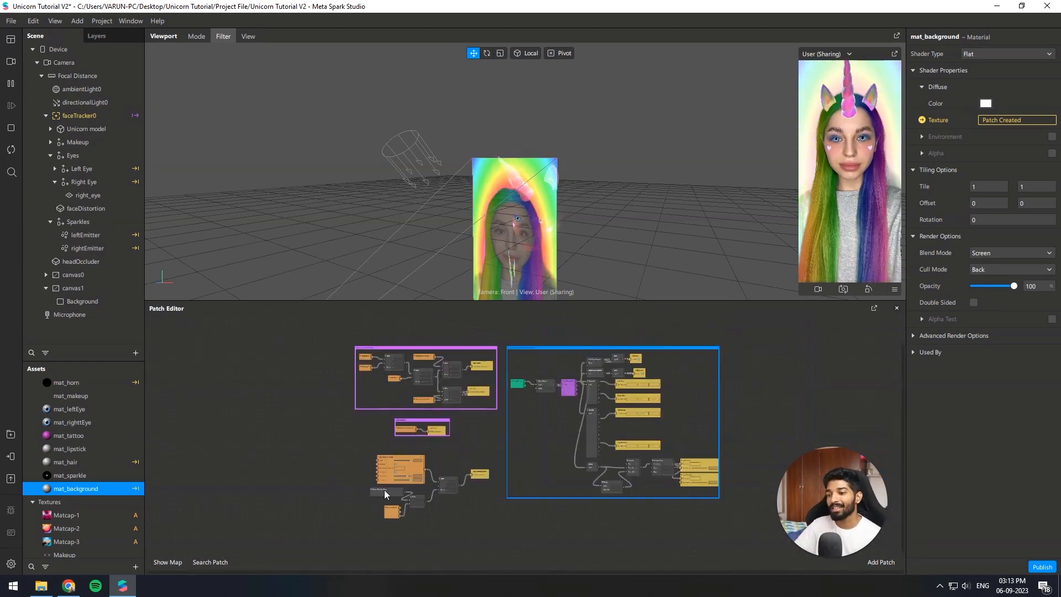
scroll(387, 492, up, 3)
scroll(423, 501, up, 2)
drag(552, 532, 263, 373)
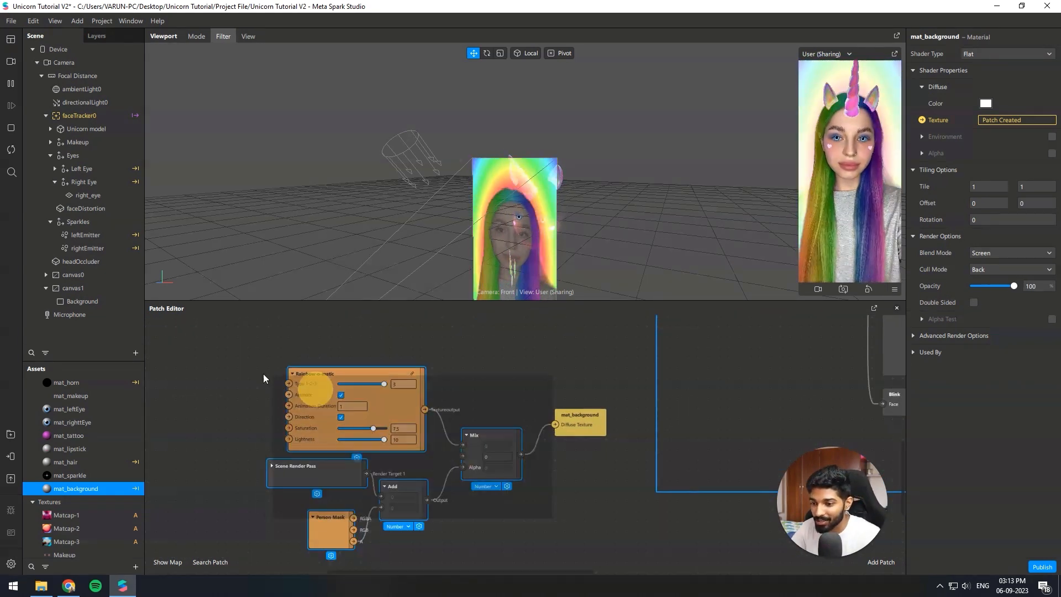
right_click(575, 423)
click(599, 434)
right_click(389, 365)
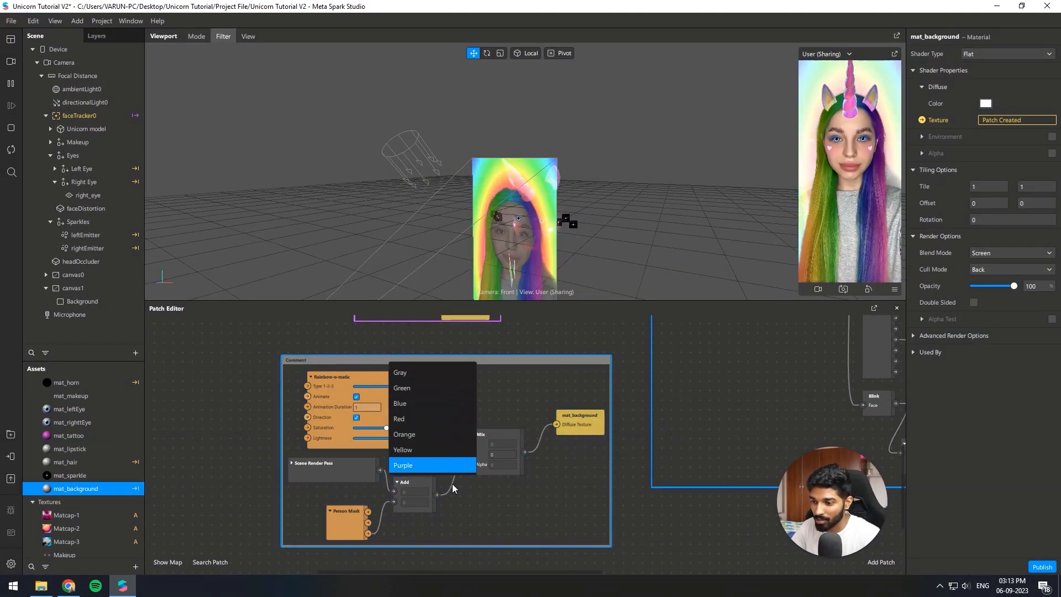
click(448, 465)
Title the new comment Background Shader and move it beneath Hair Shader, aligned with the purple frame above.
scroll(310, 398, up, 4)
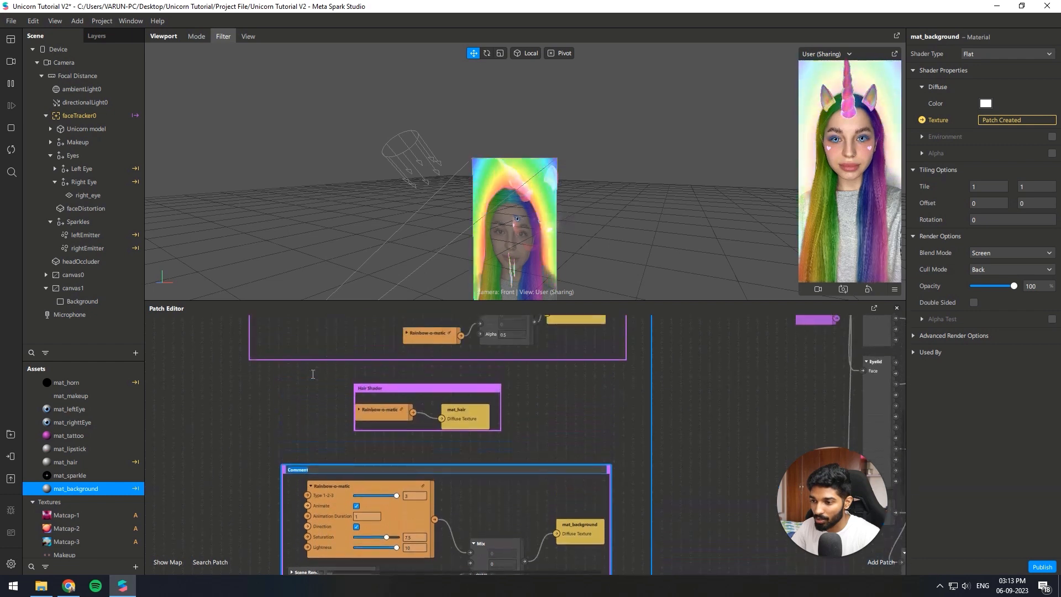
key(BackSpace)
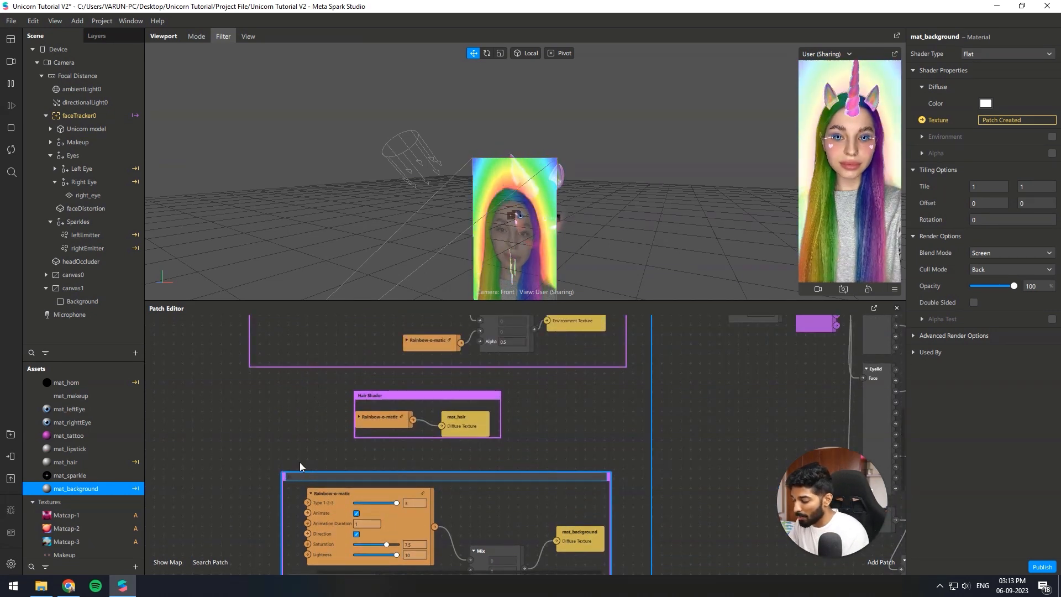
text(Background)
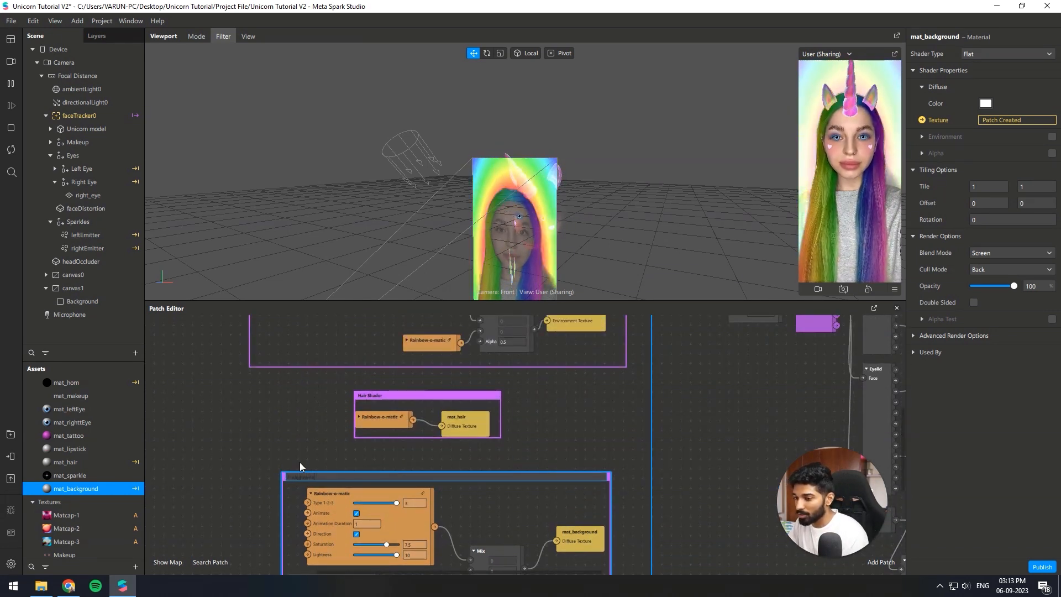
text( Shad)
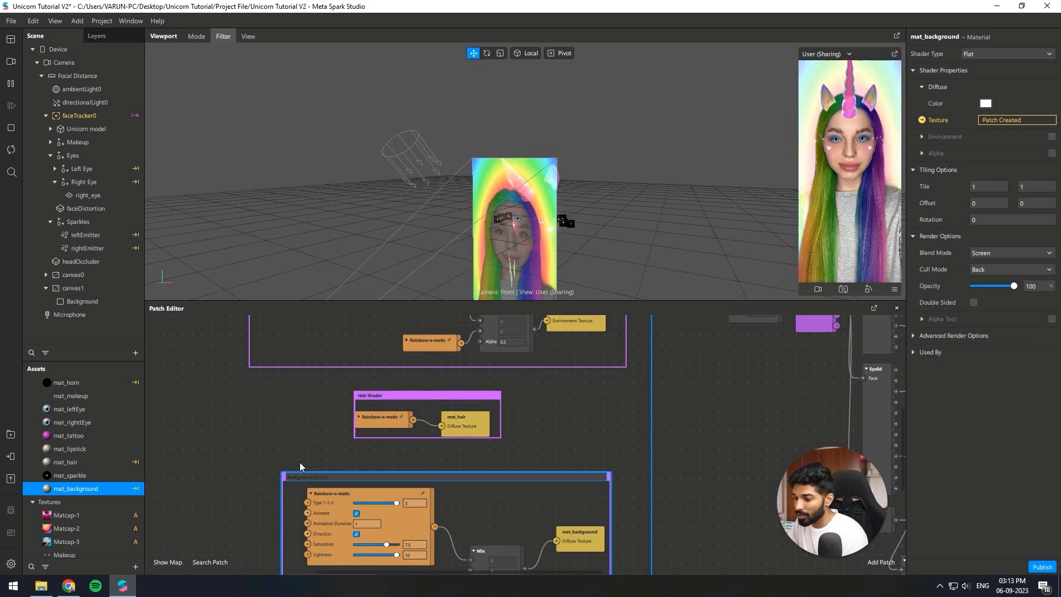
text(er)
key(Return)
drag(330, 475, 294, 453)
click(546, 424)
scroll(419, 464, down, 5)
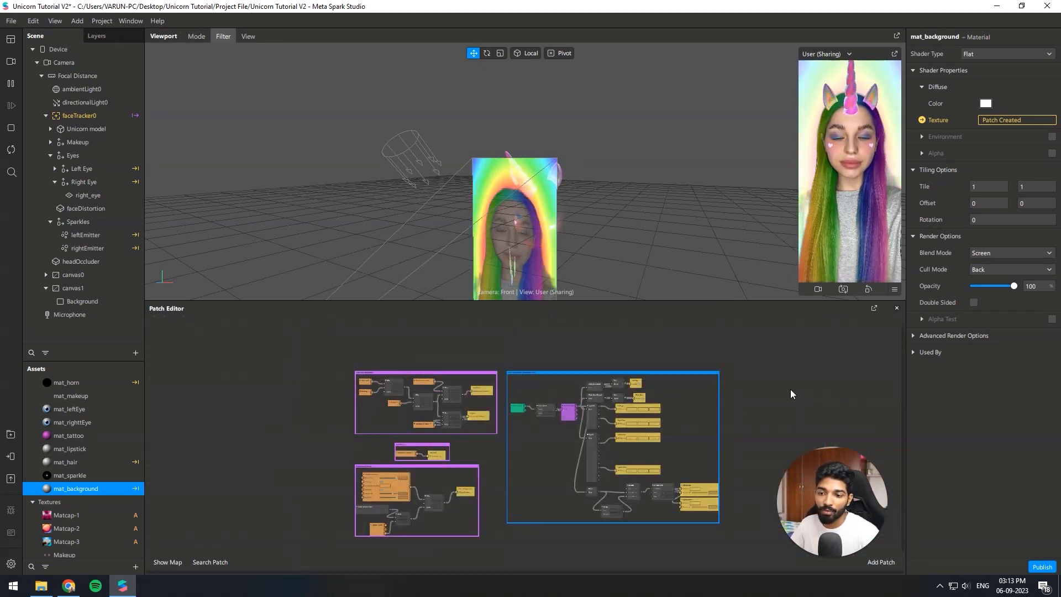
Collapse the Camera hierarchy and add a Screen Tap patch in the empty area beside the blue comment frame.
scroll(644, 396, up, 10)
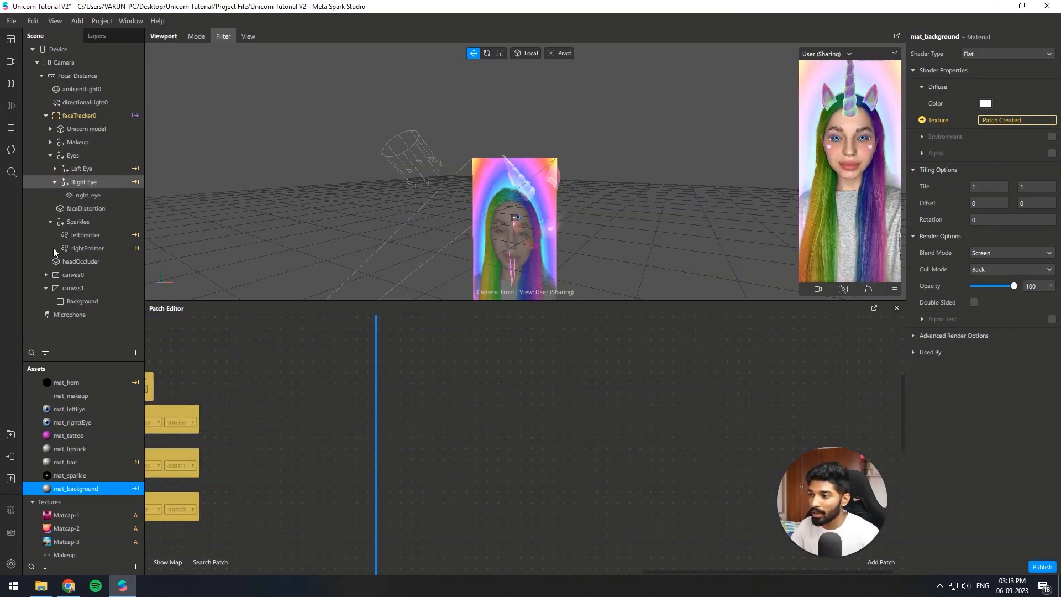
click(55, 182)
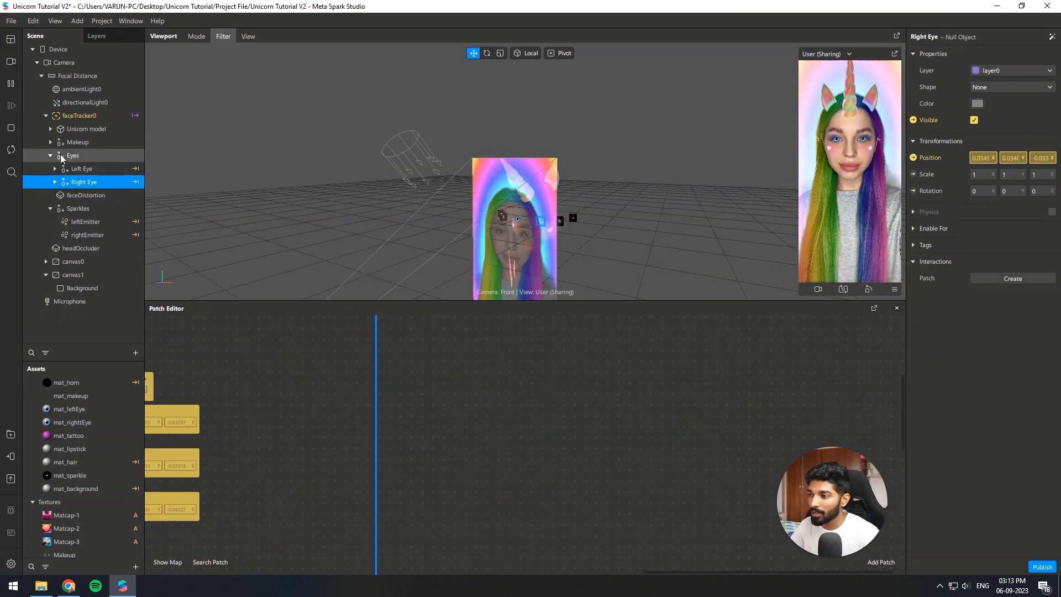
click(37, 63)
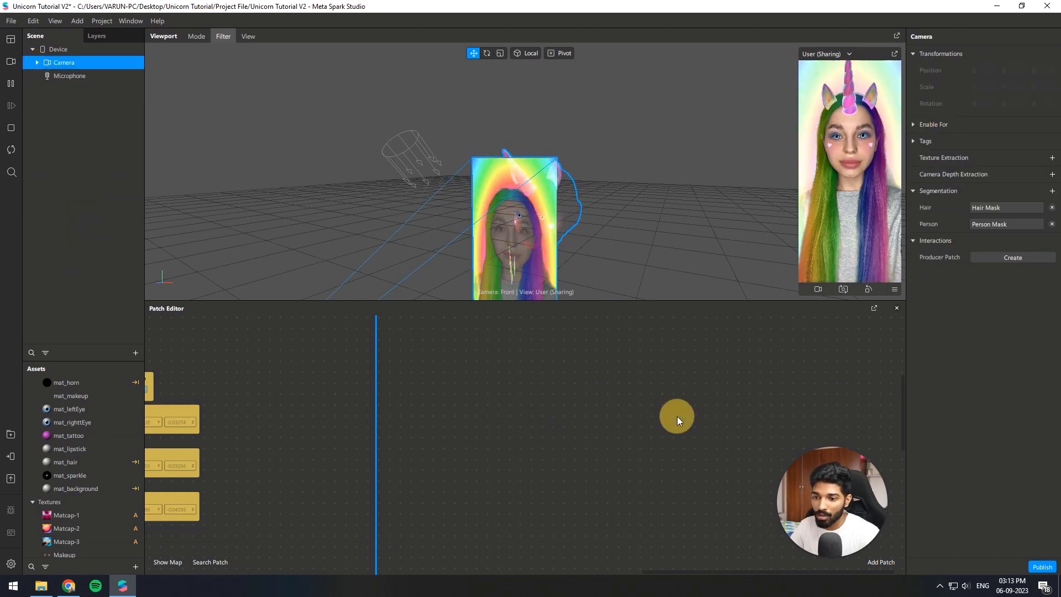
double_click(678, 416)
text(scree)
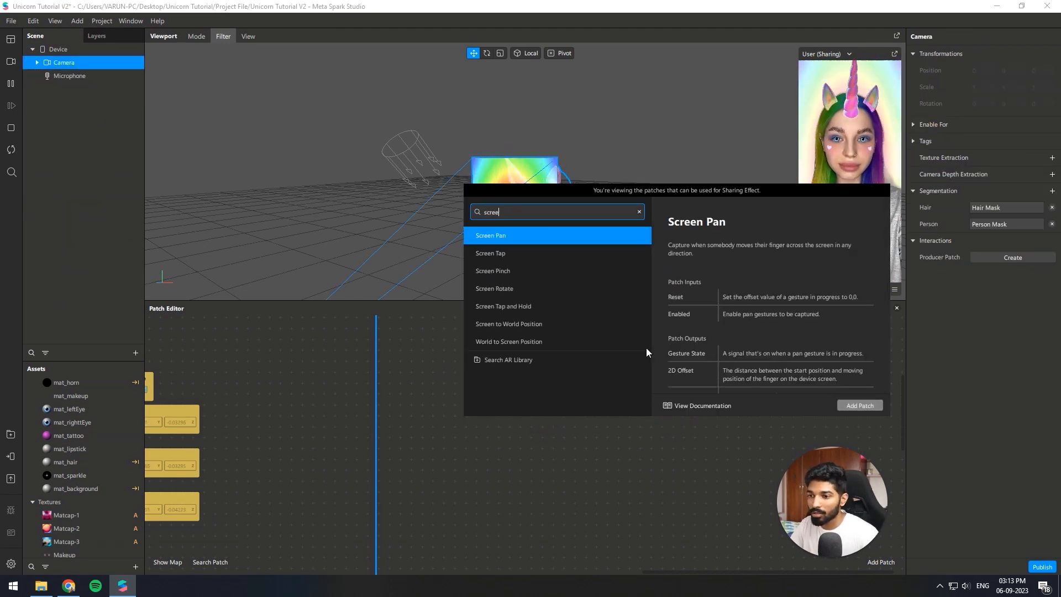
click(586, 256)
click(860, 405)
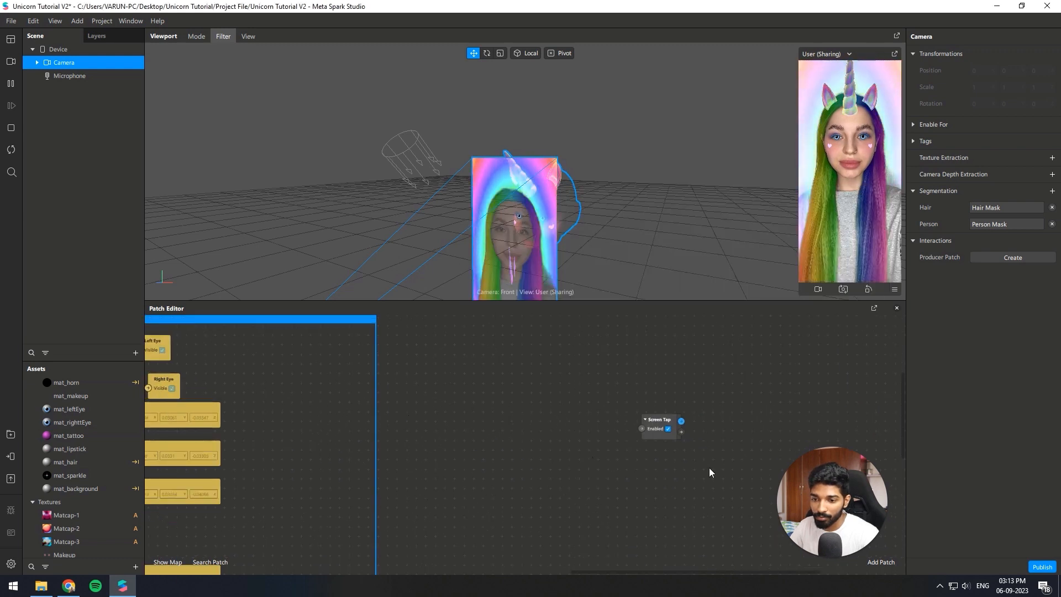
Create a Visible patch for canvas1 and drive it from Screen Tap's Gesture State through a Switch's Flip input.
click(37, 62)
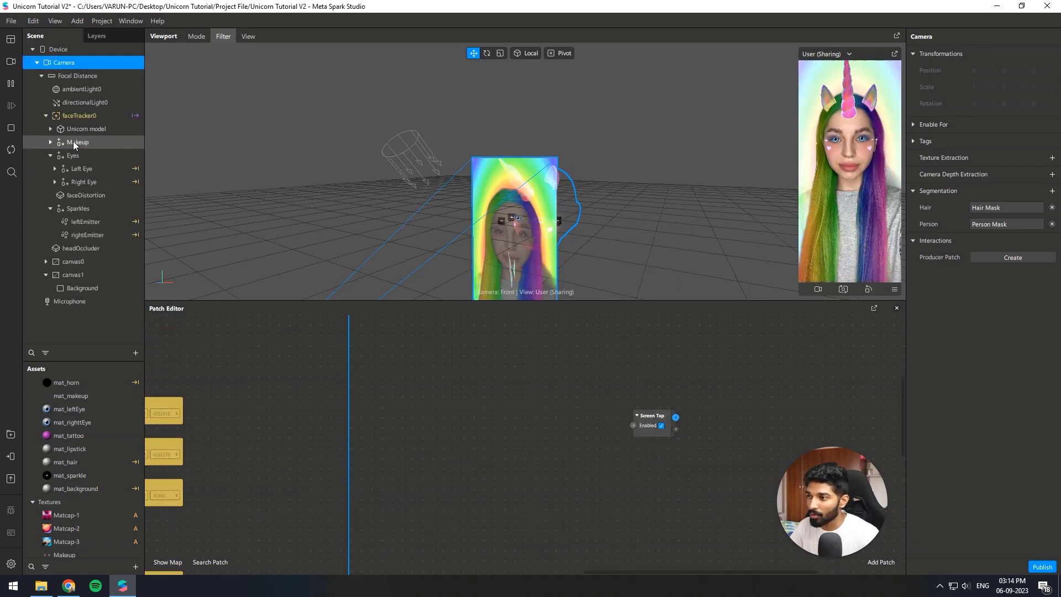
click(66, 275)
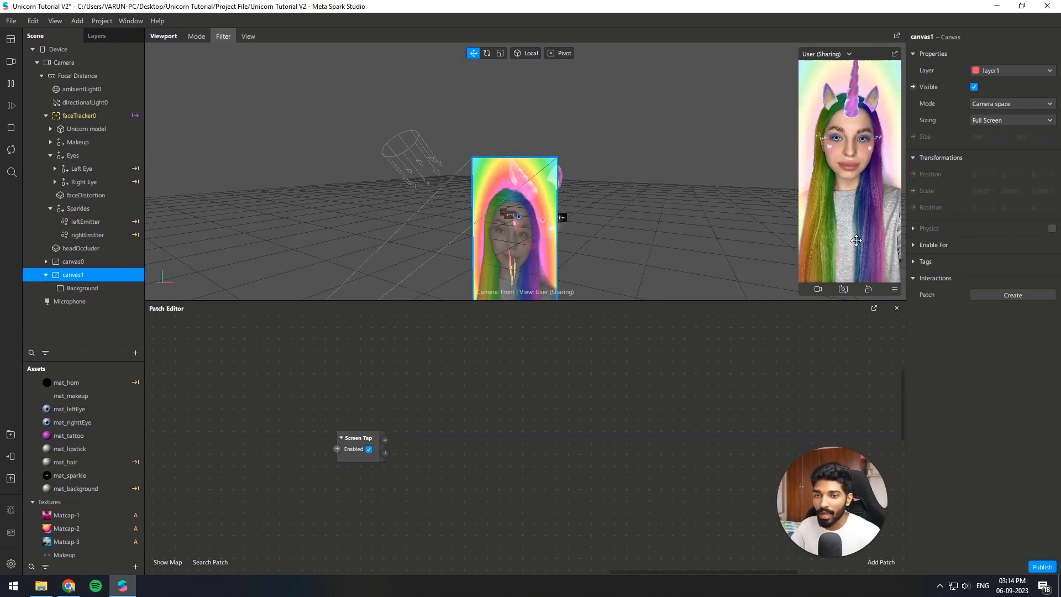
click(913, 87)
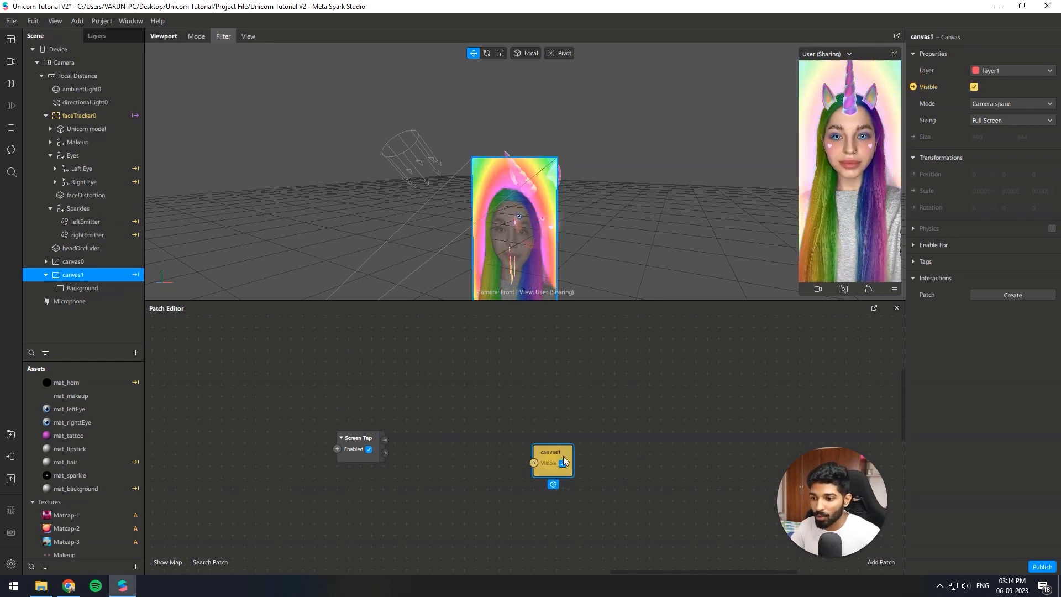
drag(563, 460, 599, 447)
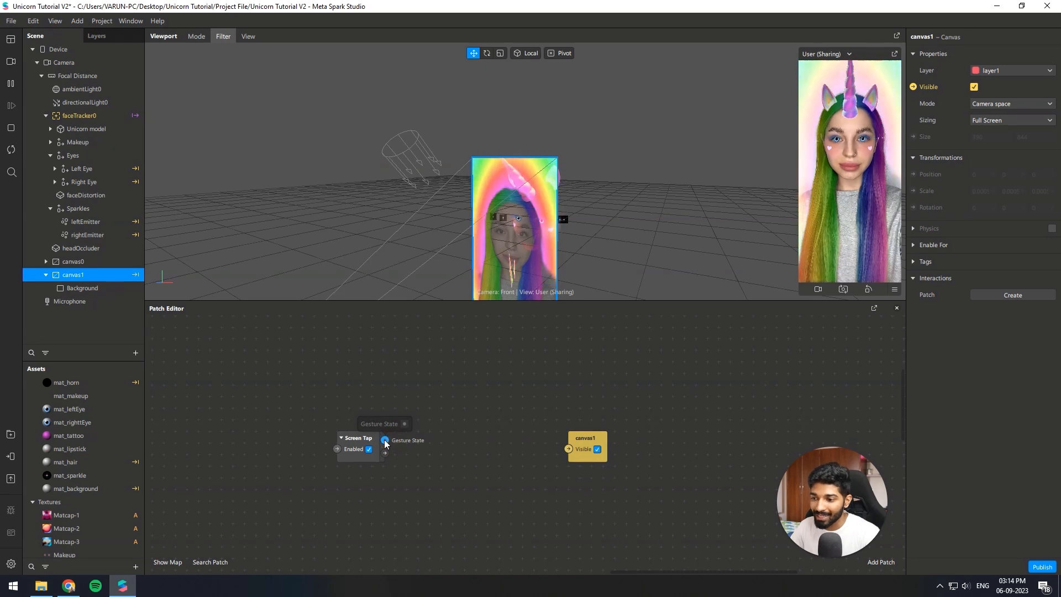
drag(385, 440, 550, 428)
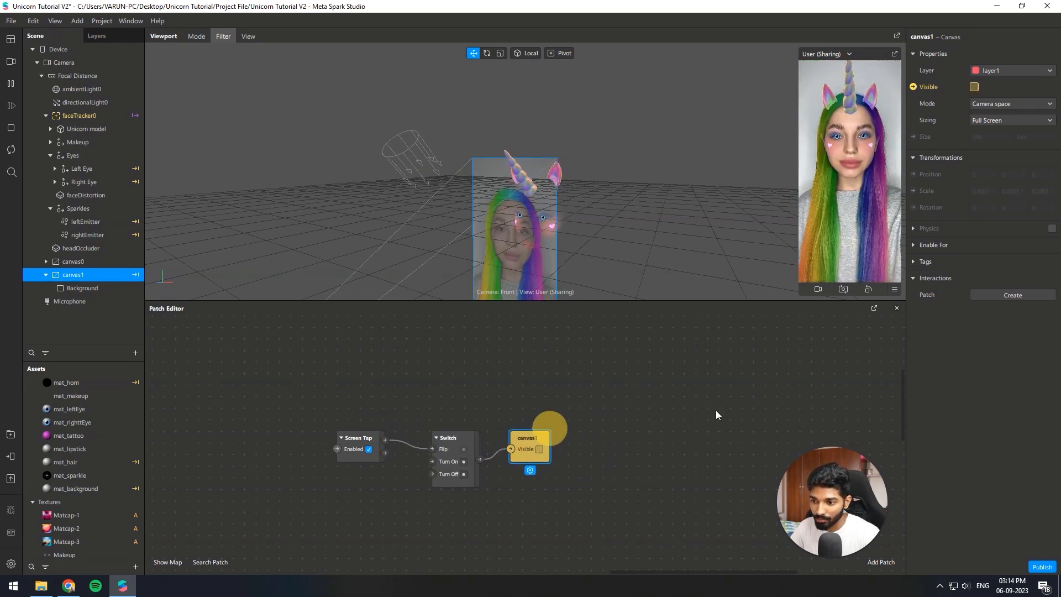
Simulate repeated screen taps in the preview to test toggling the rainbow background.
click(895, 289)
click(915, 296)
click(870, 231)
click(870, 233)
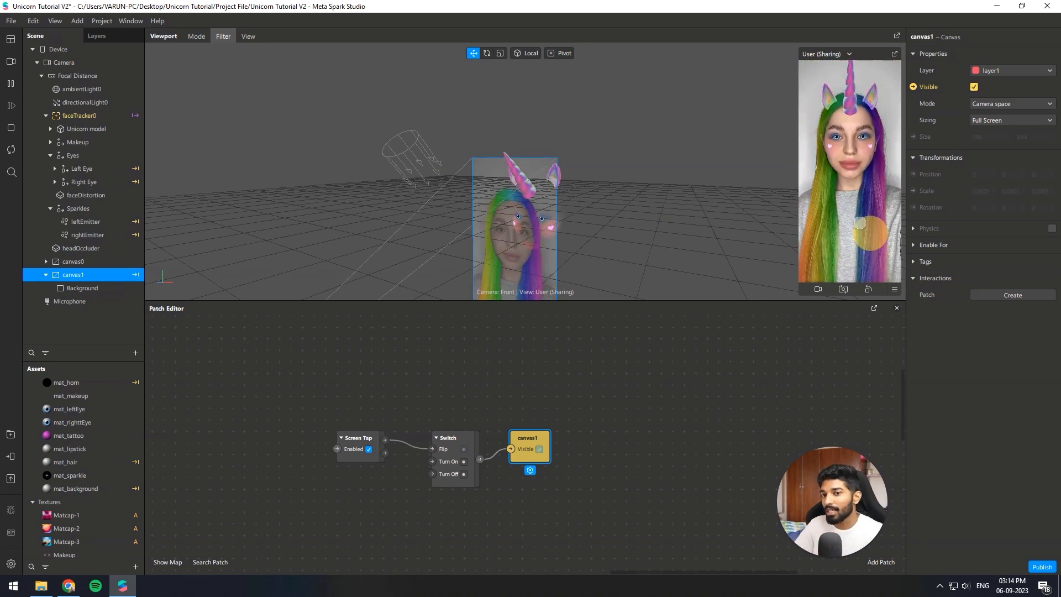
click(870, 233)
click(870, 233)
click(870, 233)
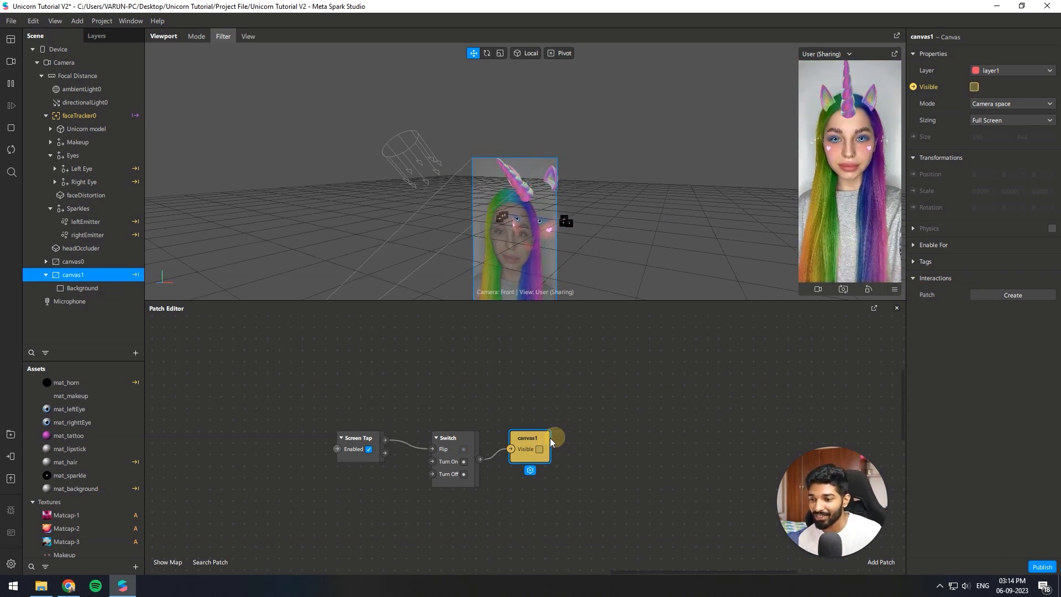
Move the canvas1 patch farther from Switch and extend the blue face-tracking comment frame downward below the Delay patch.
drag(549, 438, 586, 438)
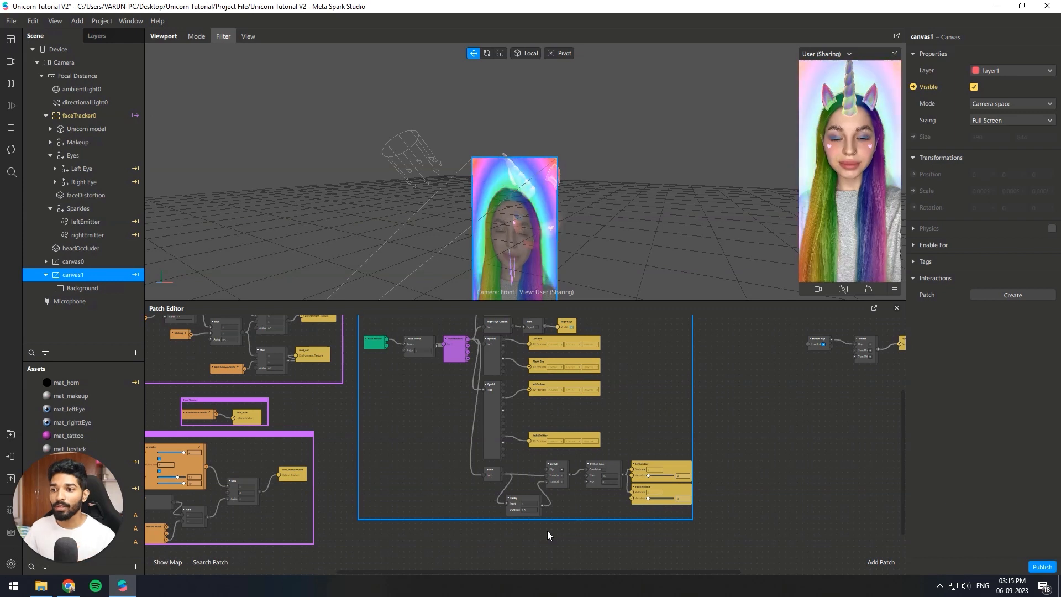
ctrl+scroll(600, 360, up, 3)
scroll(520, 475, down, 3)
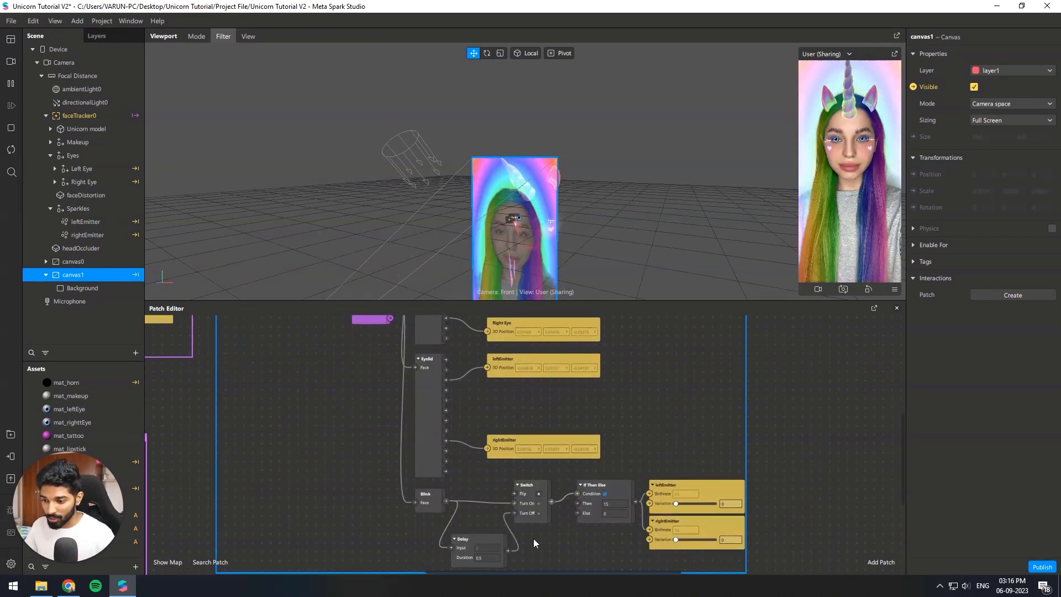
drag(565, 501, 562, 571)
ctrl+scroll(587, 481, down, 5)
ctrl+scroll(525, 384, up, 2)
ctrl+scroll(525, 384, up, 1)
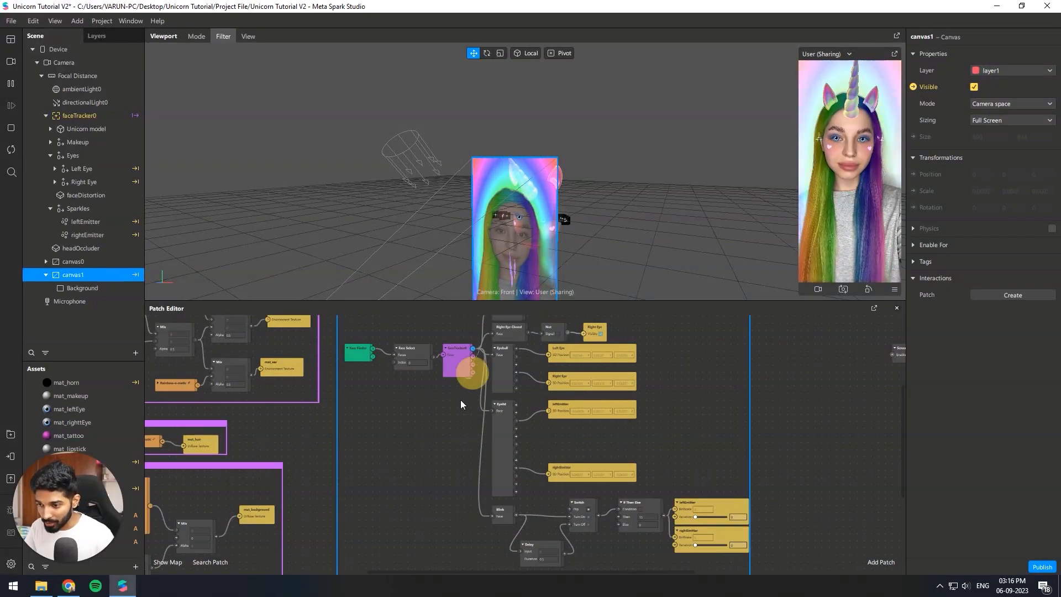
Add a Mouth Open patch fed by the face tracker patch and place it beneath Delay inside the blue frame.
right_click(448, 483)
text(mouth)
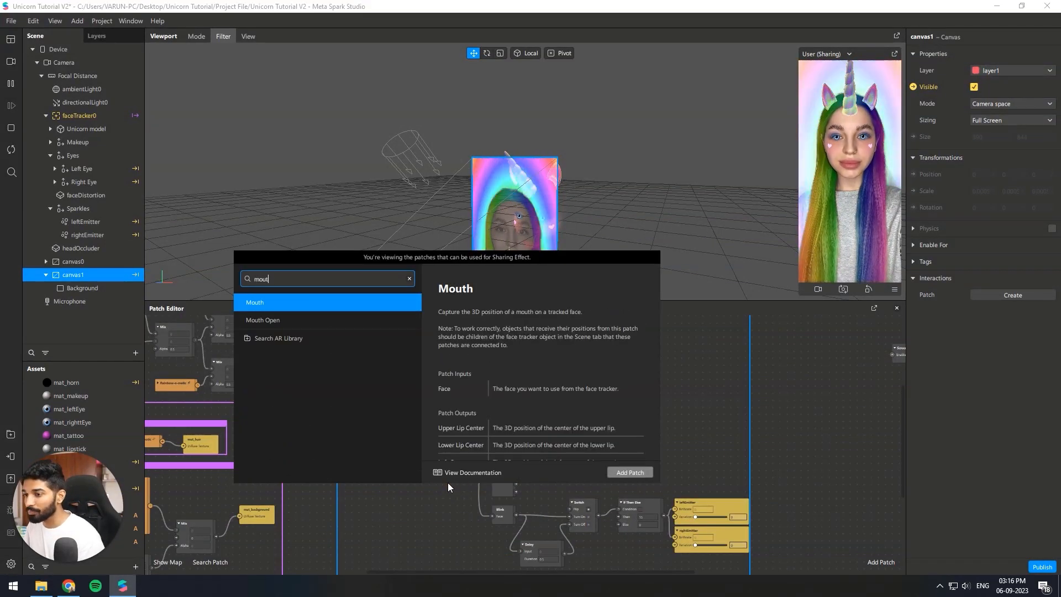
key(Down)
key(Return)
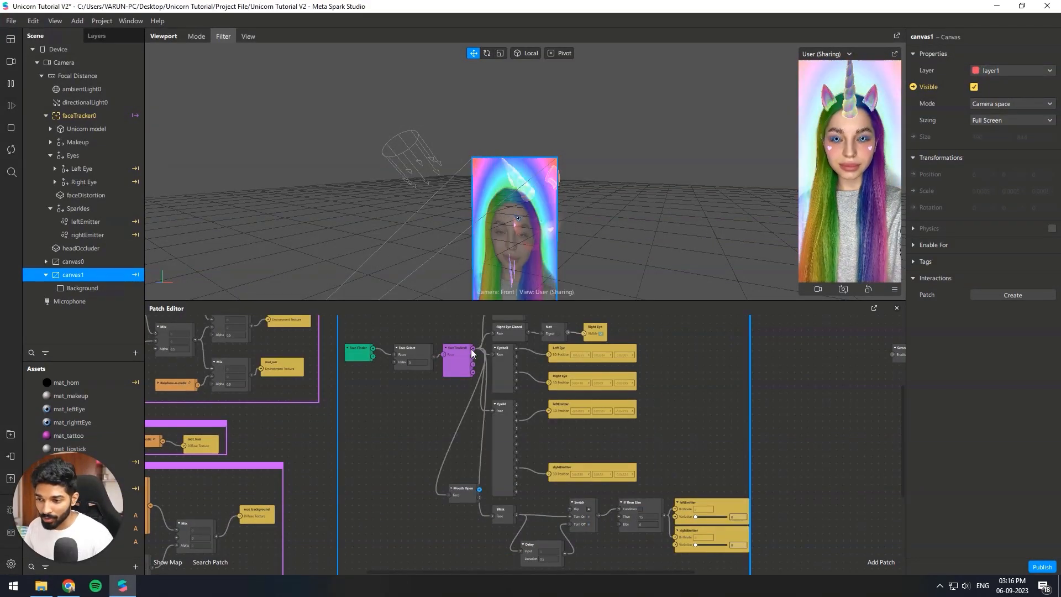
scroll(449, 371, down, 1)
drag(464, 453, 525, 568)
scroll(522, 478, up, 5)
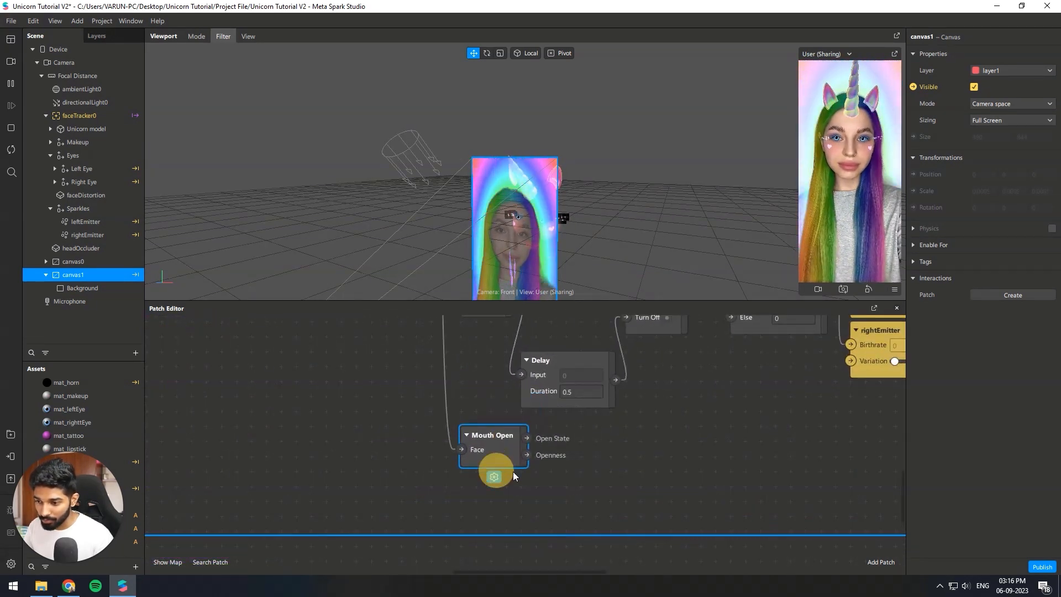
Add a Sender patch fed by Mouth Open's Open State output and rename it IsMouthOpen.
drag(526, 438, 595, 459)
text(send)
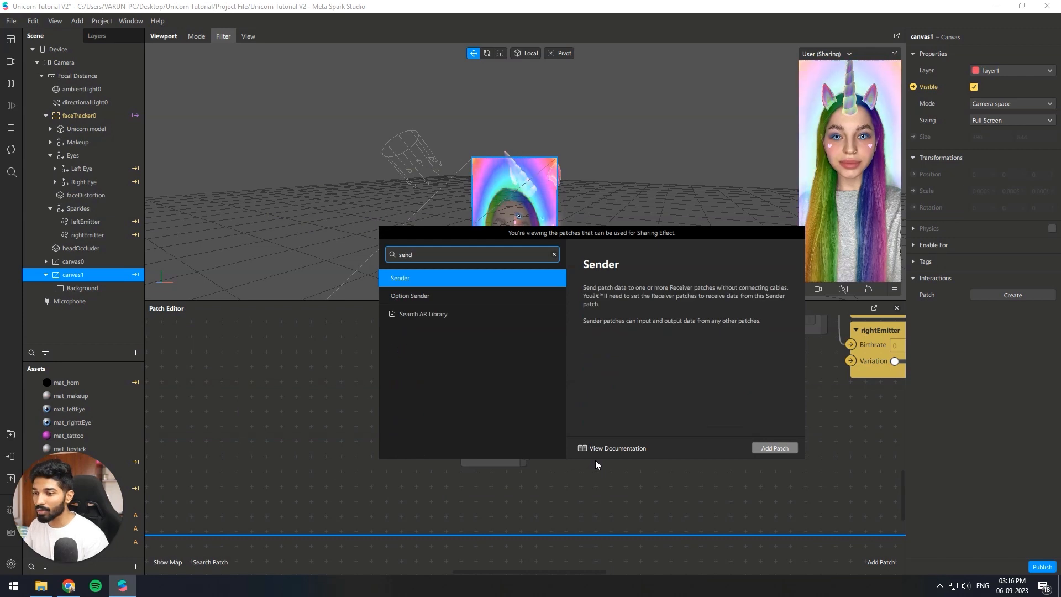
key(Return)
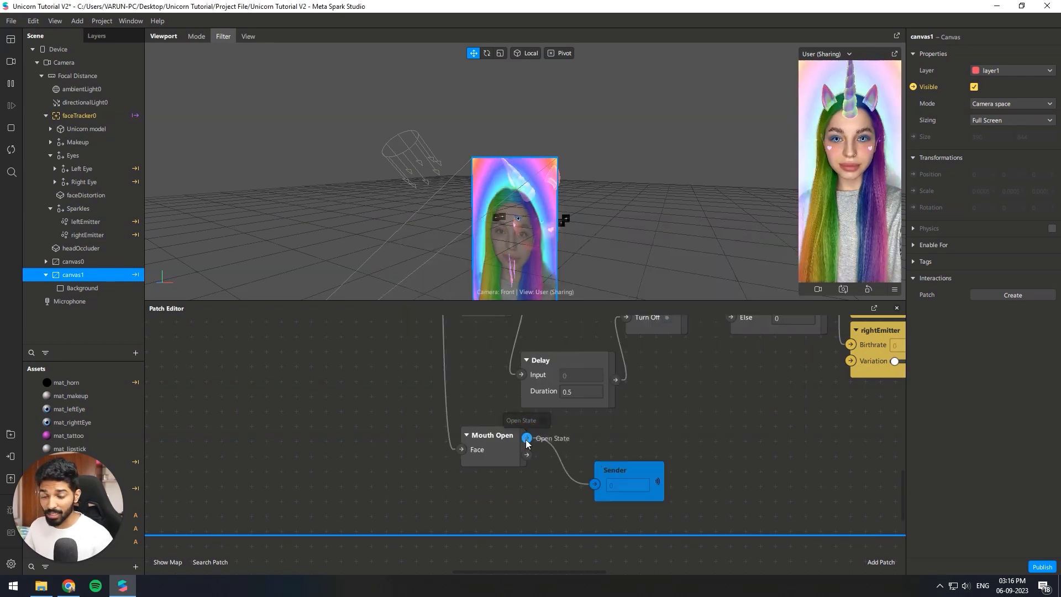
click(624, 468)
double_click(619, 473)
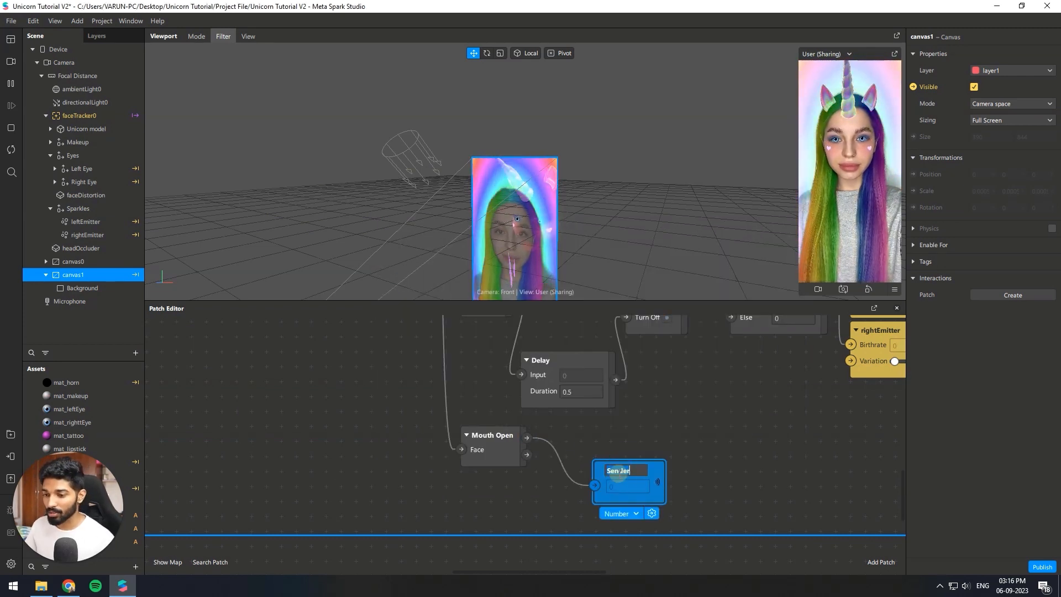
text(i)
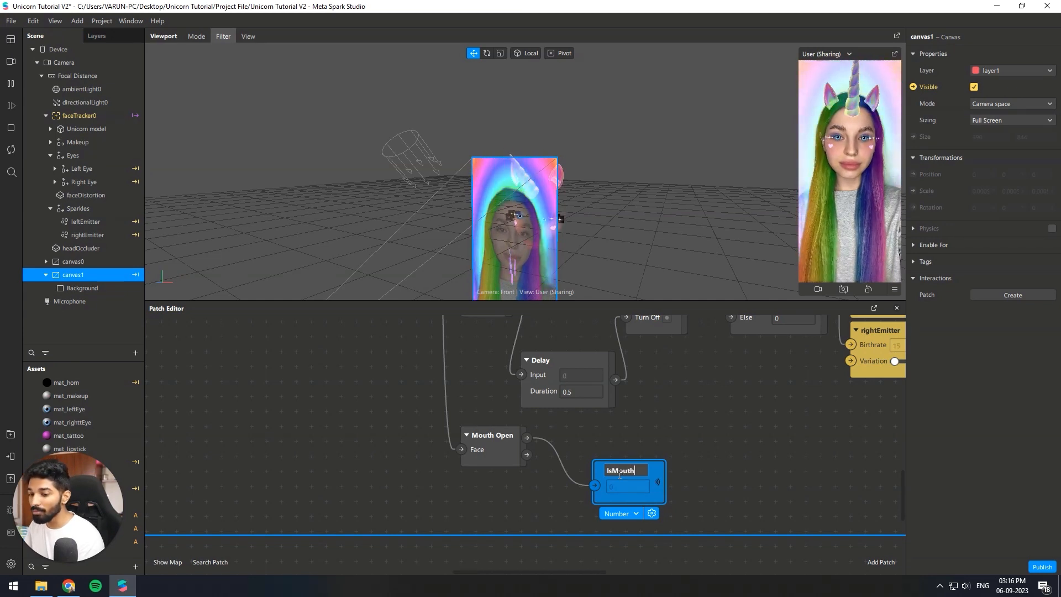
text(sMouthOpen)
key(Return)
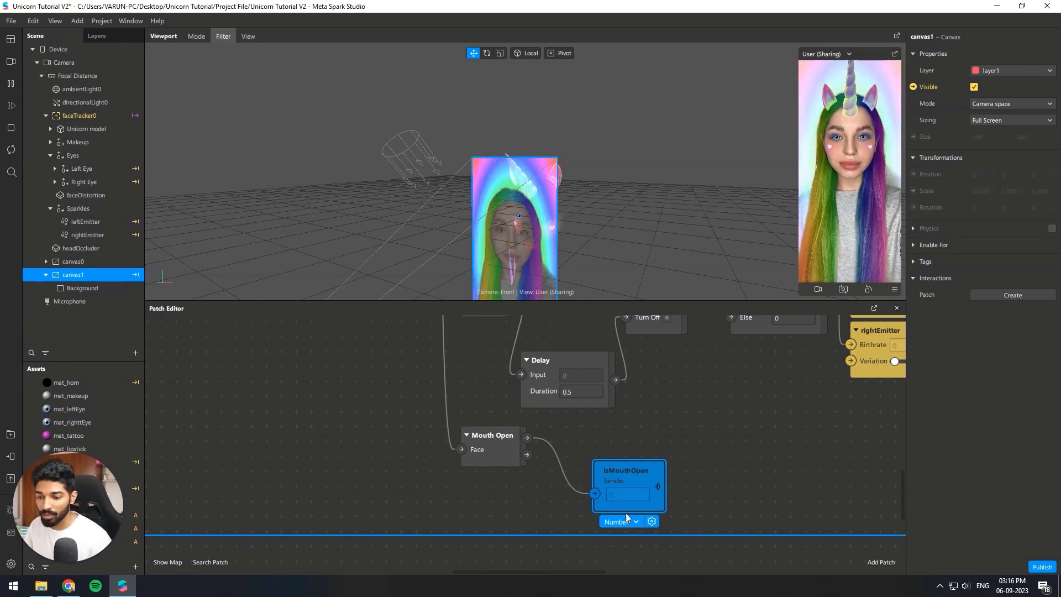
Set the IsMouthOpen sender's type to Boolean, place it beside Mouth Open, and extend the blue frame downward.
drag(622, 473, 602, 456)
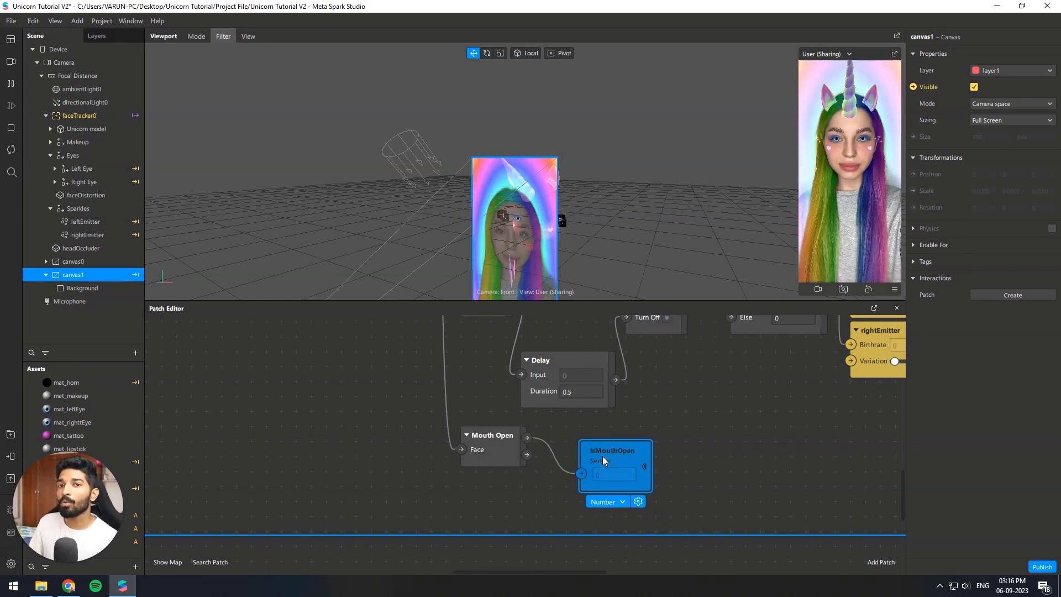
click(607, 502)
click(642, 442)
mouse_move(588, 460)
mouse_down()
mouse_move(557, 431)
mouse_move(603, 464)
mouse_up()
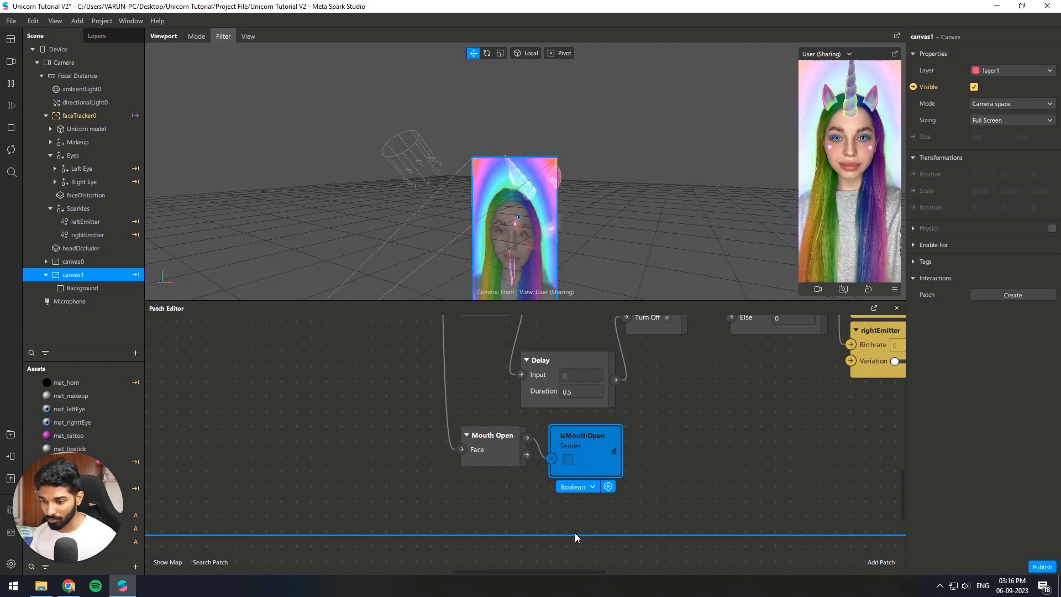
drag(575, 534, 569, 554)
scroll(508, 486, up, 10)
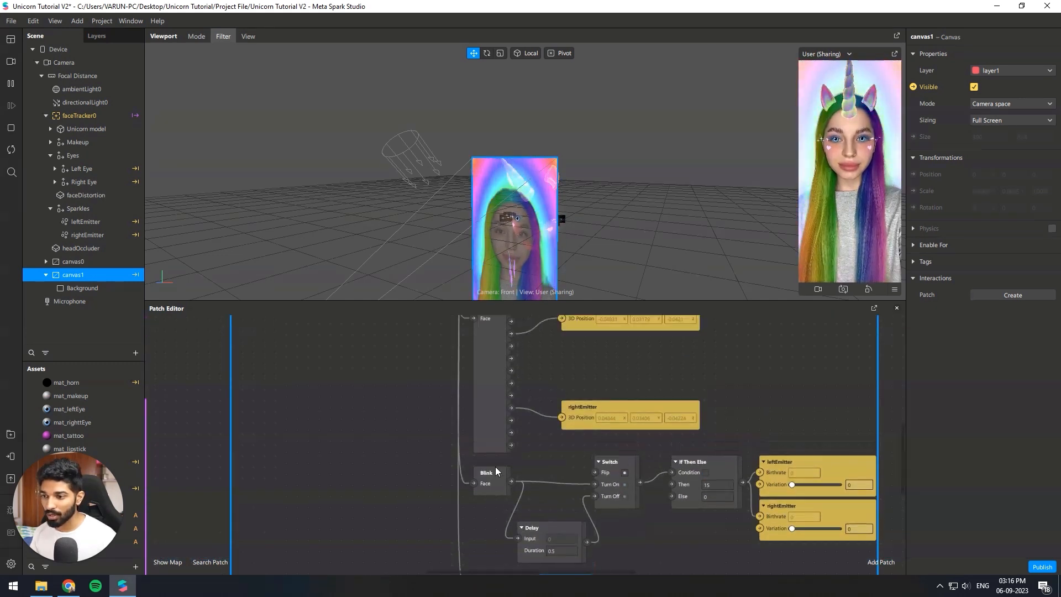
drag(443, 351, 426, 487)
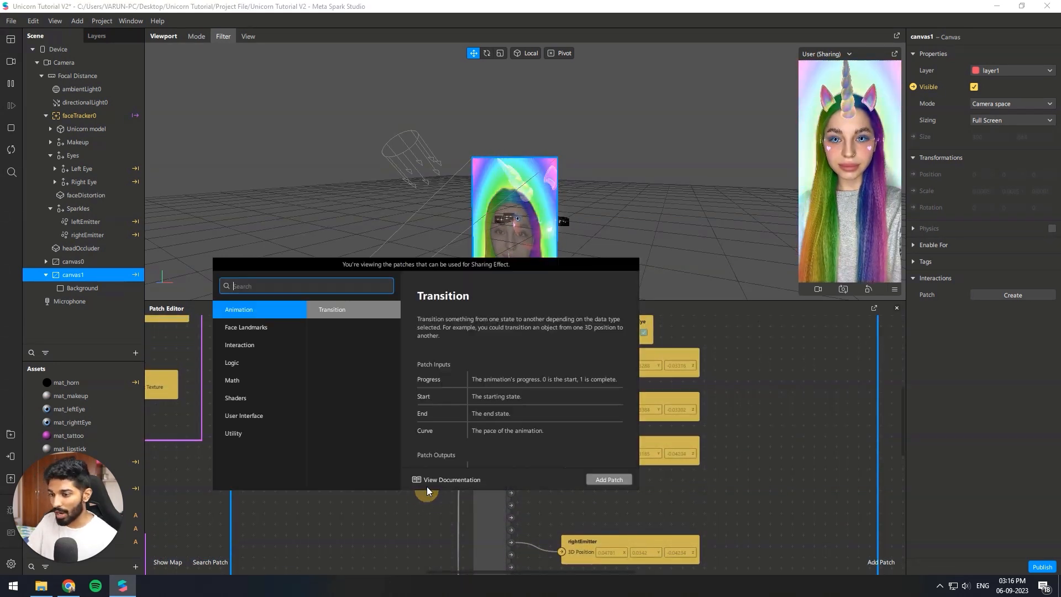
text(mout)
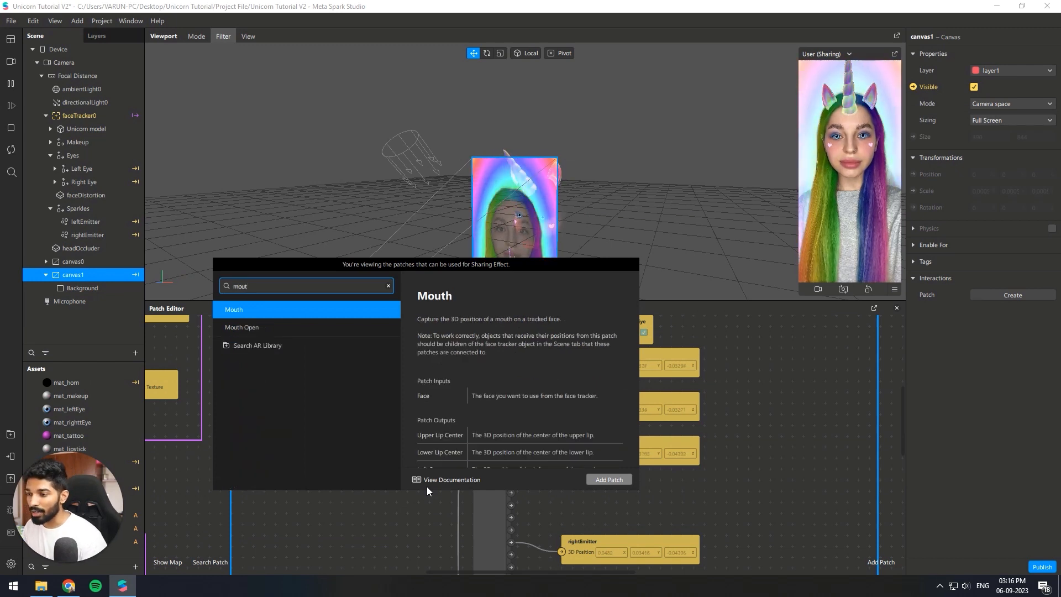
click(856, 474)
Add a Sender patch fed by Mouth Open's Openness output, rename it Mouth Openess, and place it below IsMouthOpen.
scroll(738, 356, down, 5)
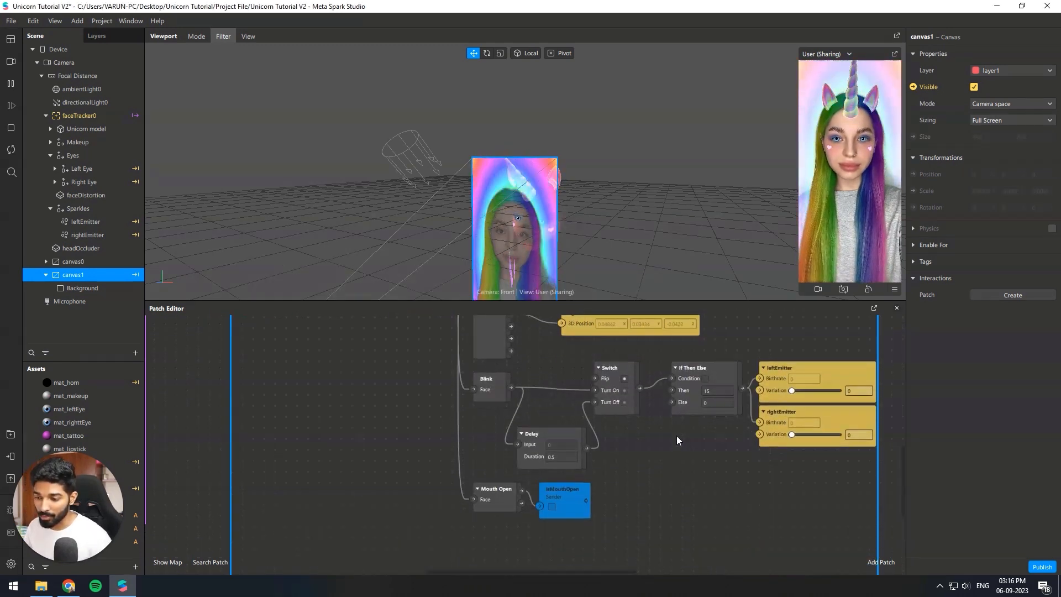
ctrl+scroll(629, 492, up, 4)
drag(469, 501, 478, 546)
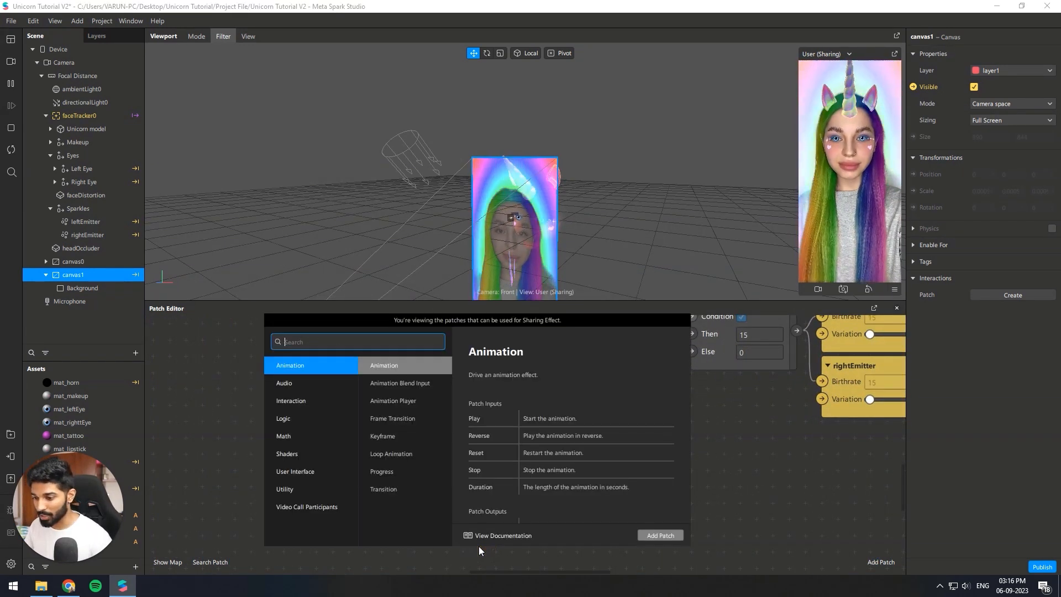
text(sender)
key(Return)
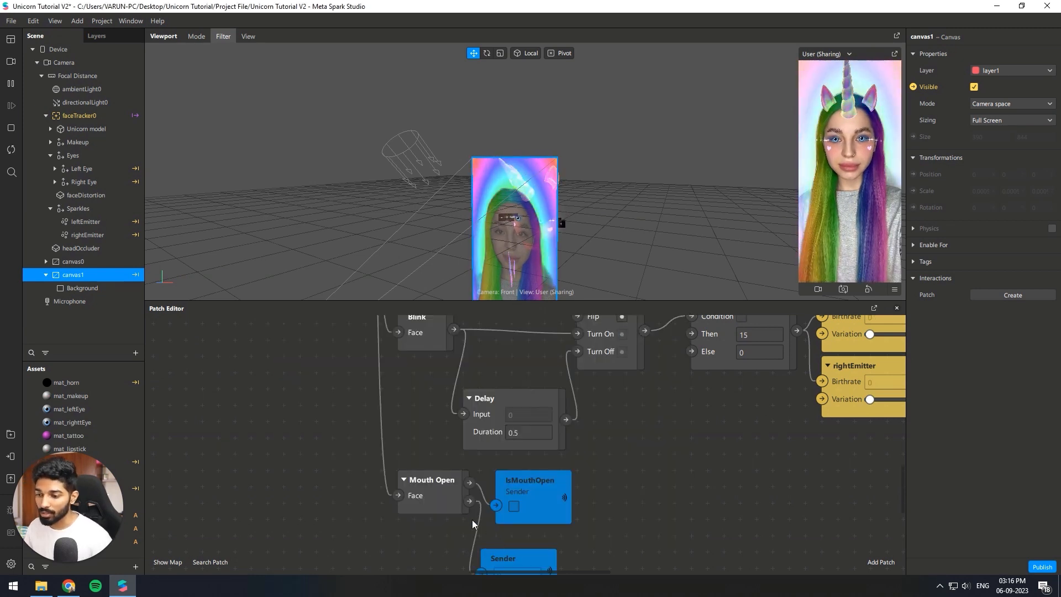
scroll(470, 505, down, 2)
click(503, 517)
double_click(503, 518)
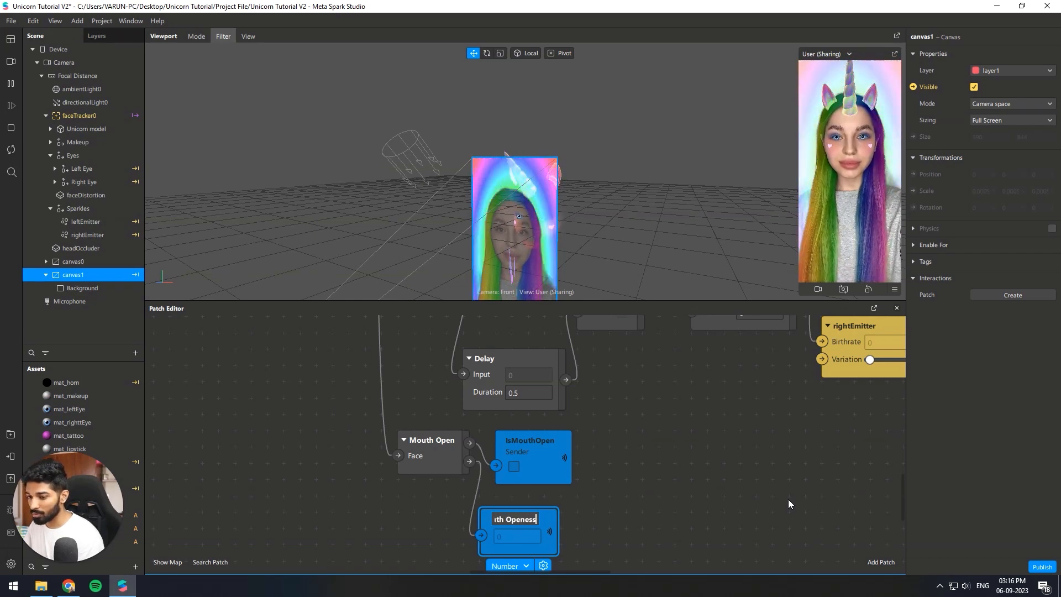
text(Mouth Openess)
key(Return)
click(520, 509)
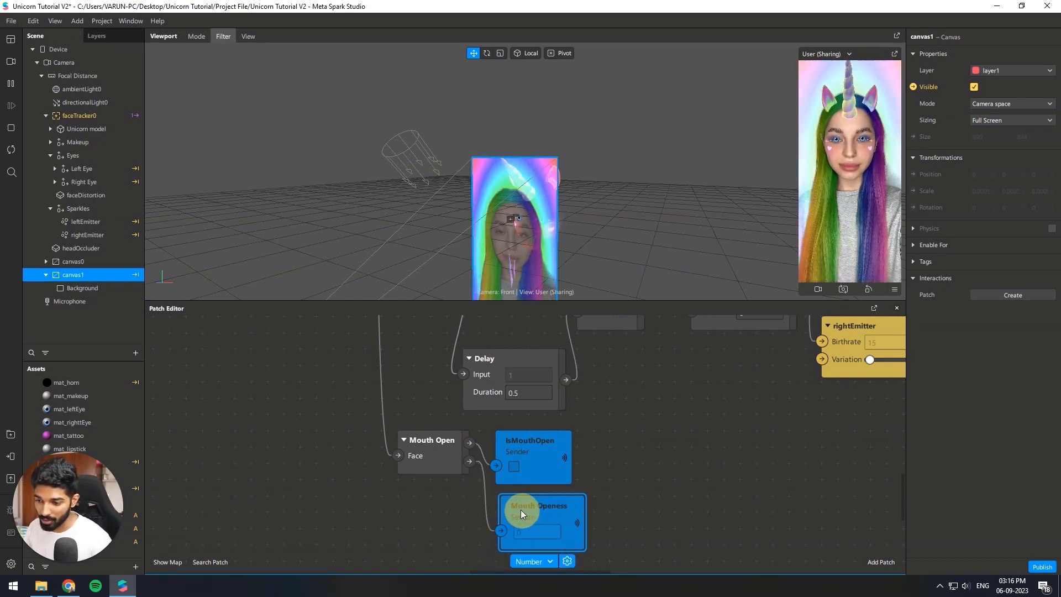
click(657, 485)
Enlarge the Background Shader comment frame leftward and downward to make room in front of the Rainbow-o-matic patch.
scroll(680, 478, down, 6)
scroll(496, 522, up, 4)
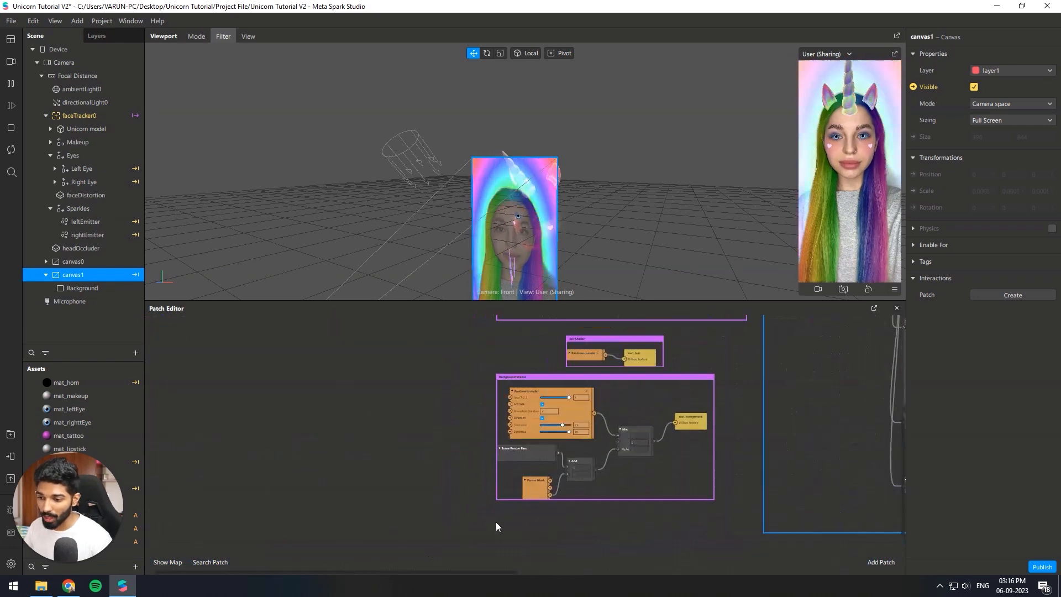
scroll(564, 476, up, 3)
drag(461, 369, 392, 369)
drag(616, 540, 615, 572)
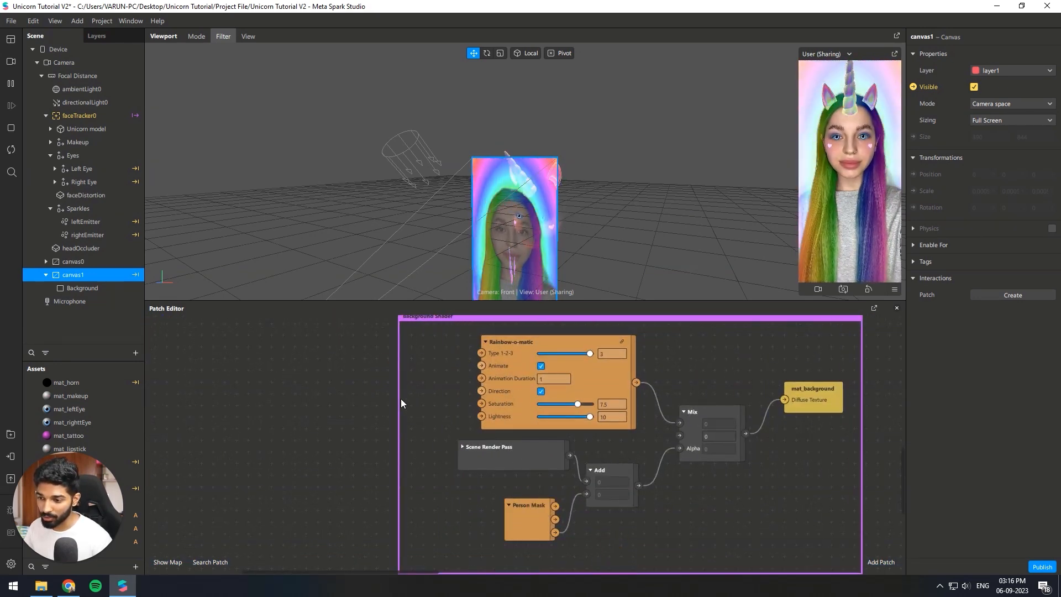
drag(399, 398, 319, 395)
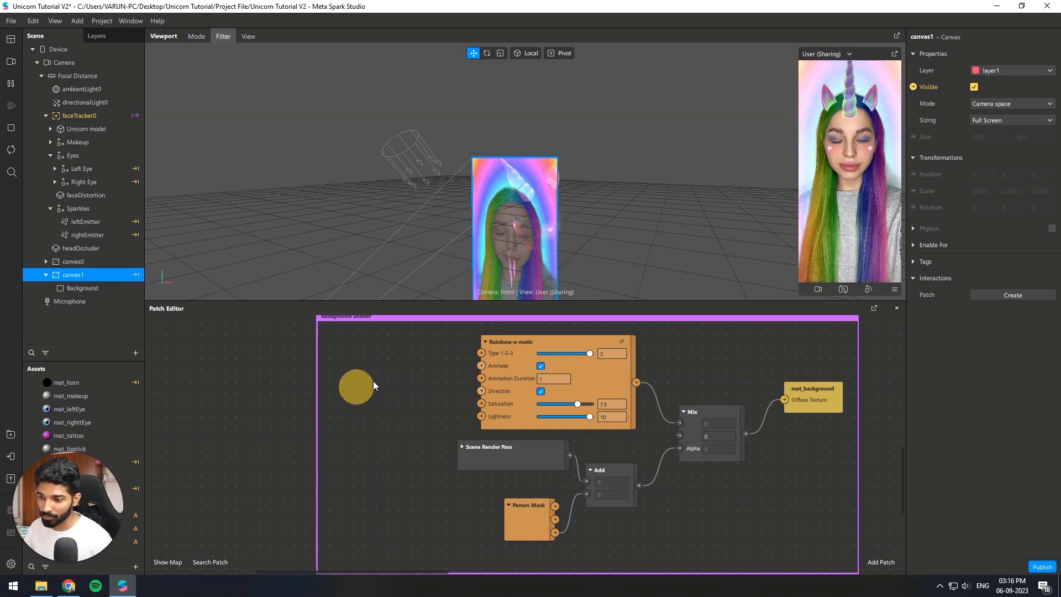
scroll(373, 380, down, 2)
scroll(390, 383, up, 2)
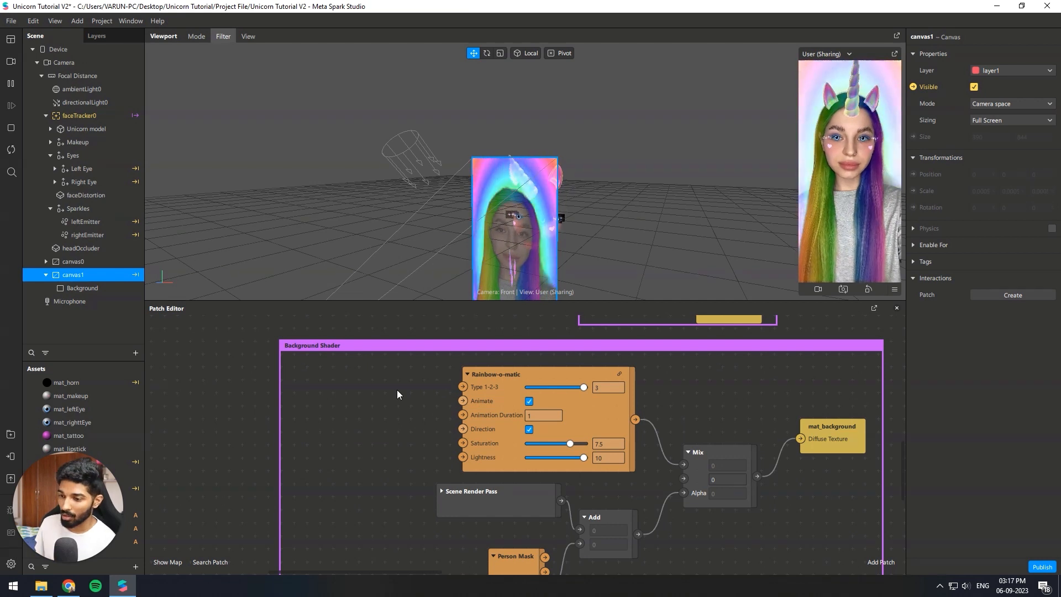
Add a Receiver patch set to IsMouthOpen inside the Background Shader frame and connect it to Rainbow-o-matic's Direction input.
right_click(397, 390)
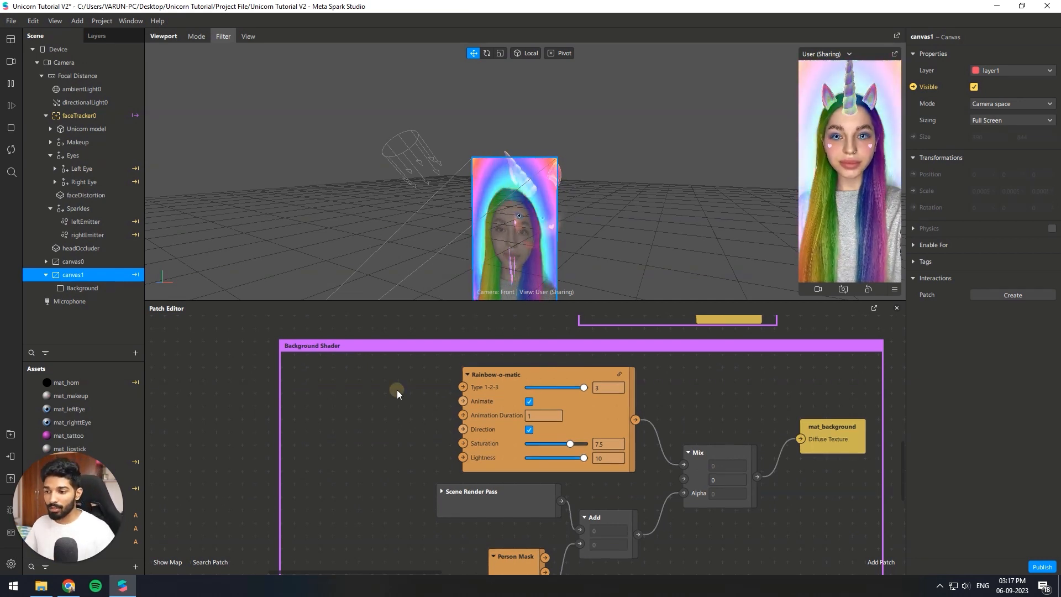
text(rece)
click(589, 381)
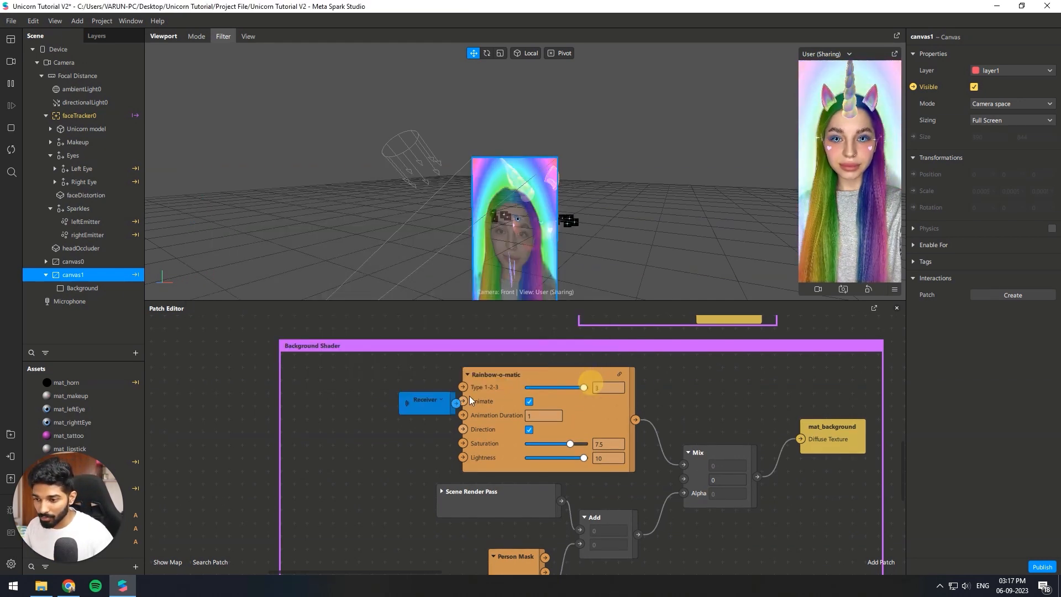
click(440, 399)
click(477, 413)
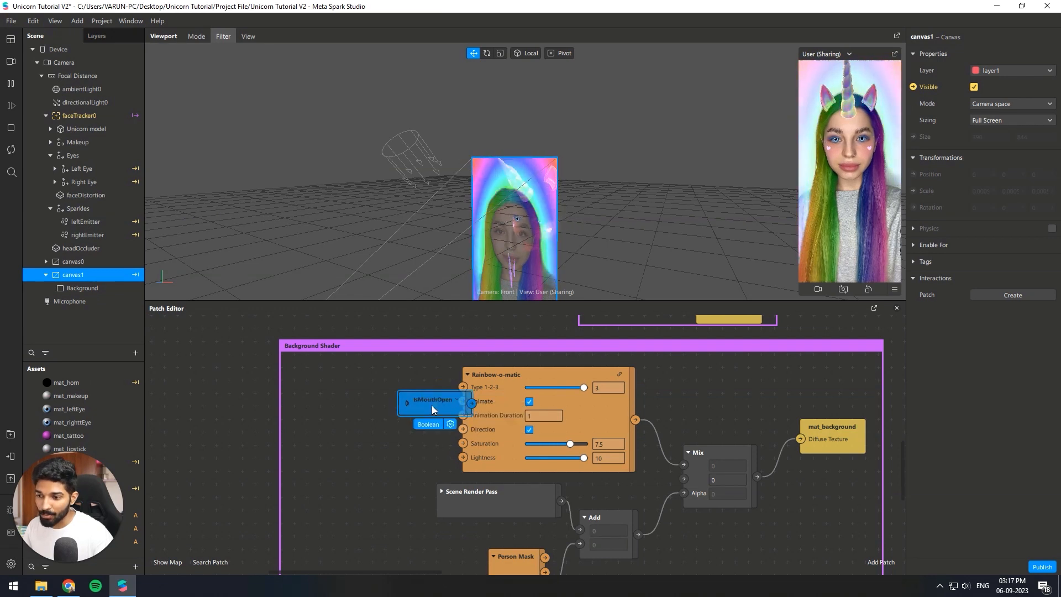
drag(432, 406, 462, 432)
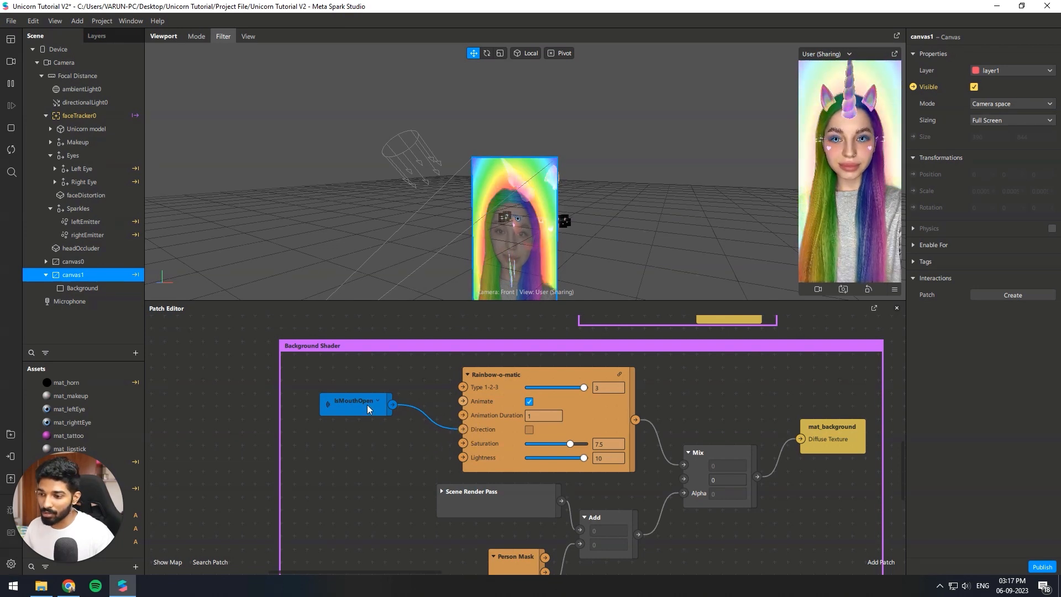
Switch the preview source to the Logitech BRIO camera to test the mouth-open trigger live.
click(10, 61)
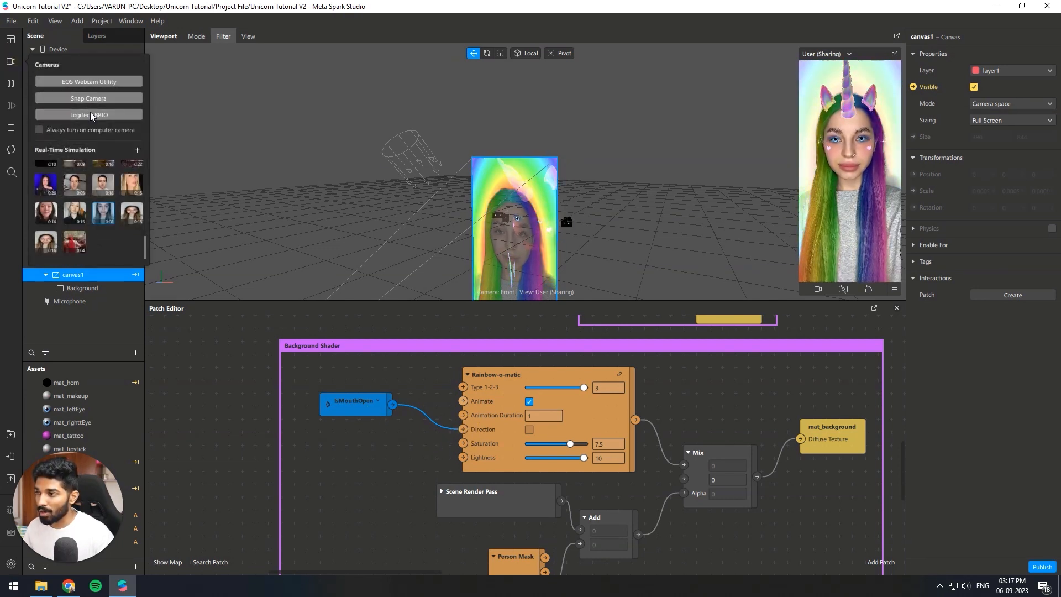
click(92, 115)
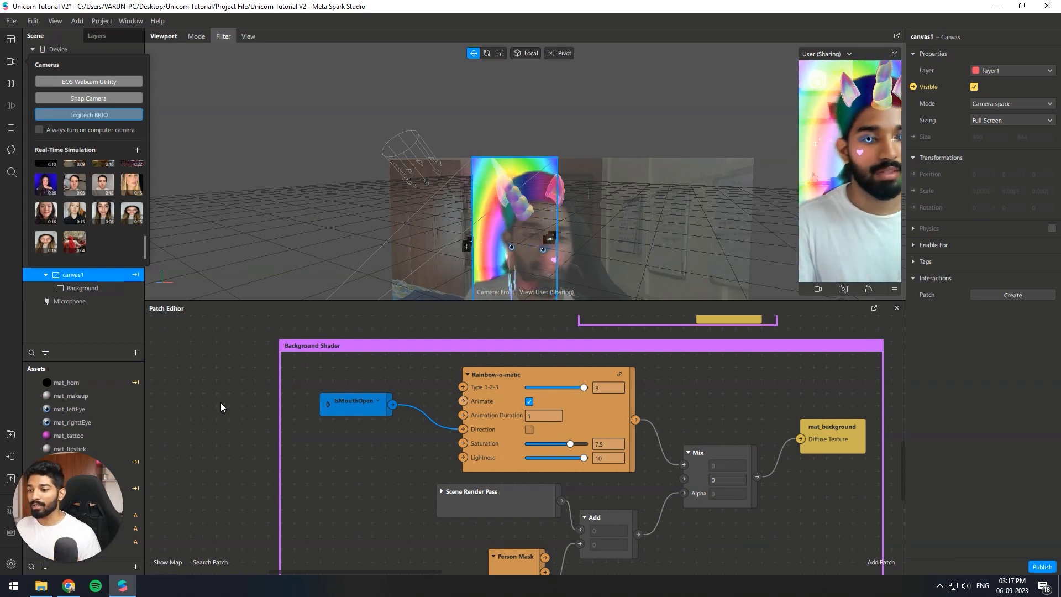
Insert a Not patch between the IsMouthOpen receiver and Rainbow-o-matic's Direction input, and line up the two patches.
double_click(398, 444)
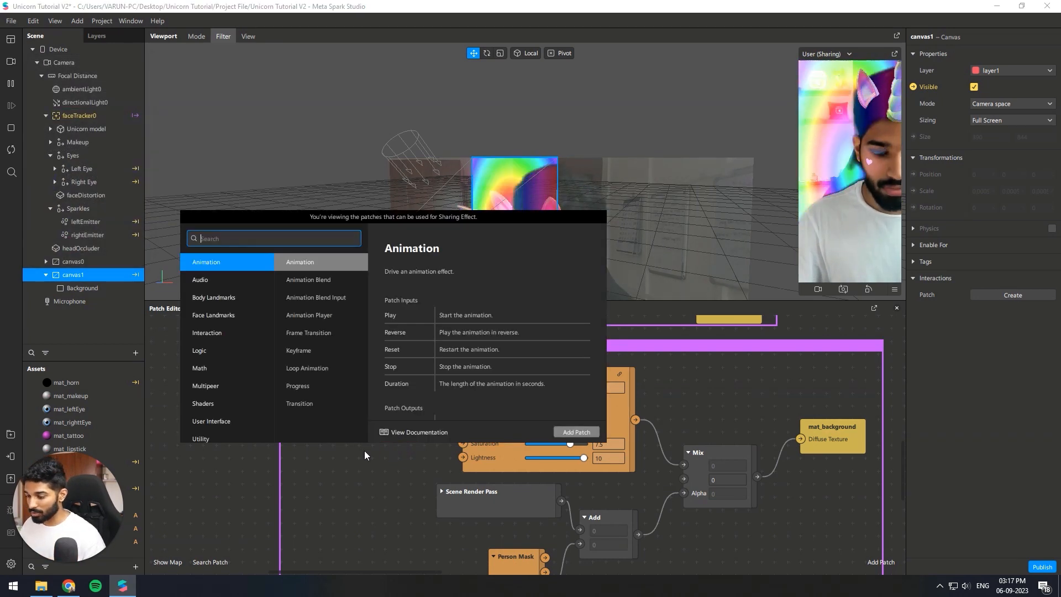
text(not)
key(Return)
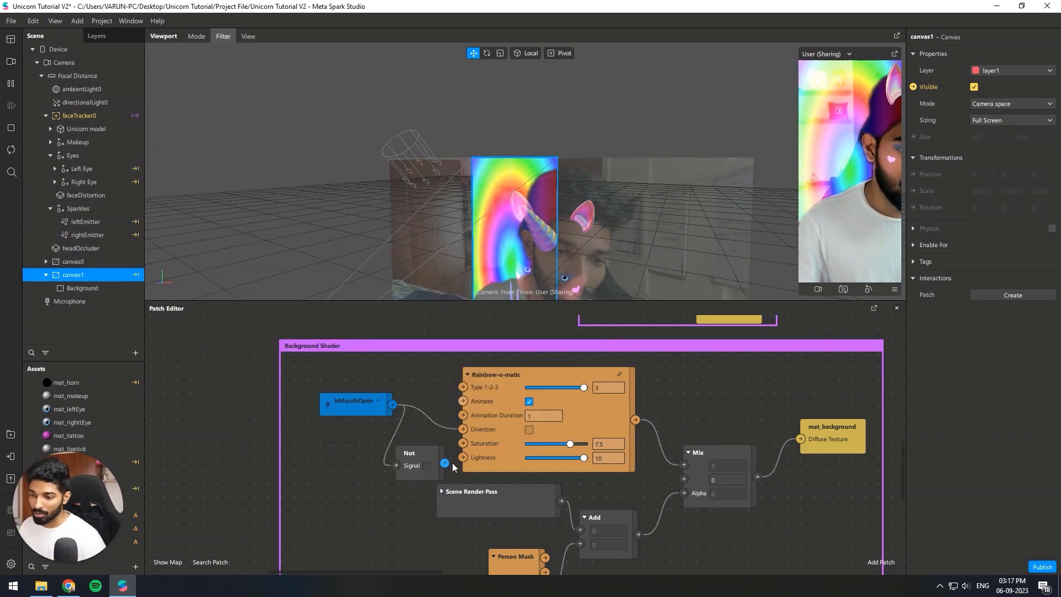
drag(445, 463, 463, 433)
drag(374, 405, 347, 404)
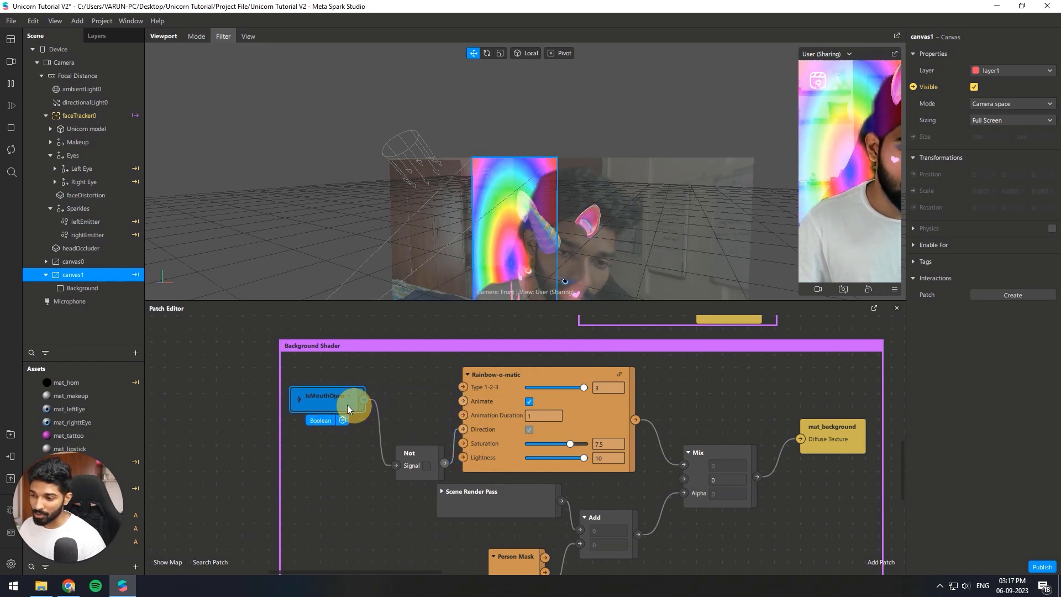
drag(425, 465, 410, 408)
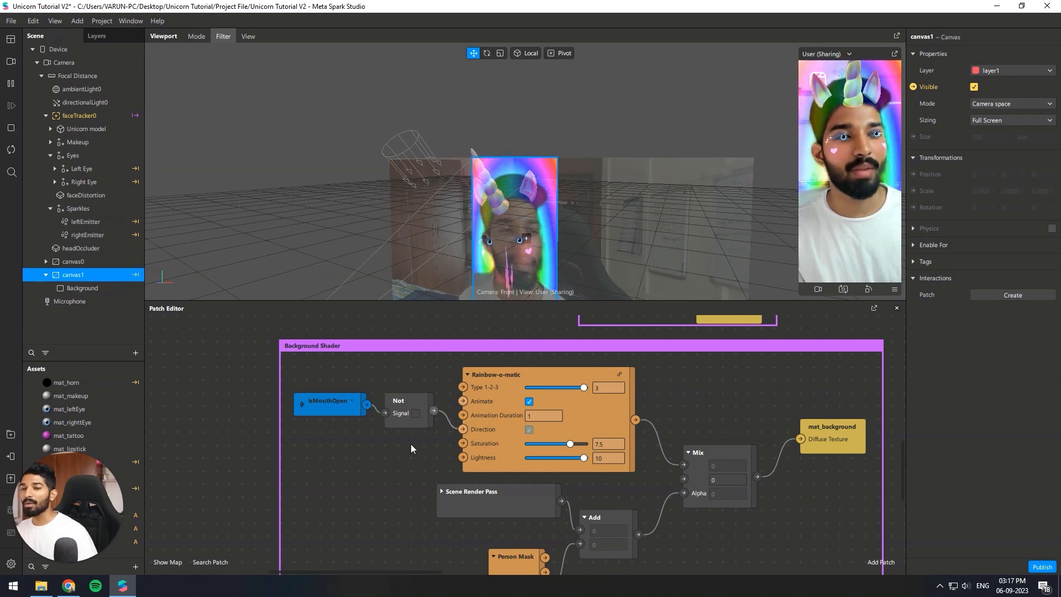
Widen the Background Shader comment frame further to the left of the IsMouthOpen receiver.
scroll(397, 440, down, 3)
scroll(341, 433, up, 2)
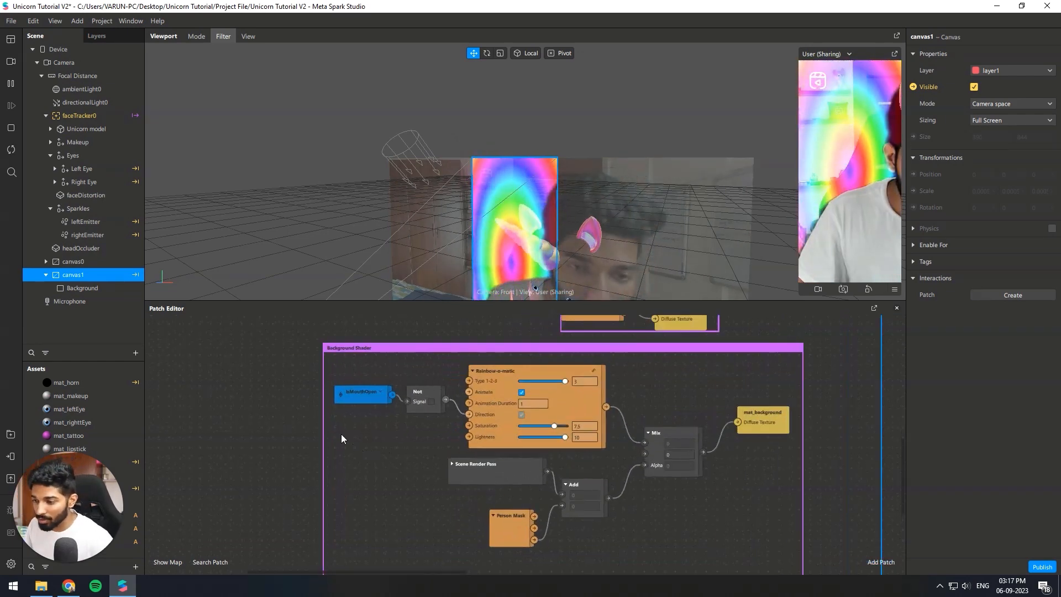
drag(323, 422, 252, 429)
scroll(288, 443, up, 2)
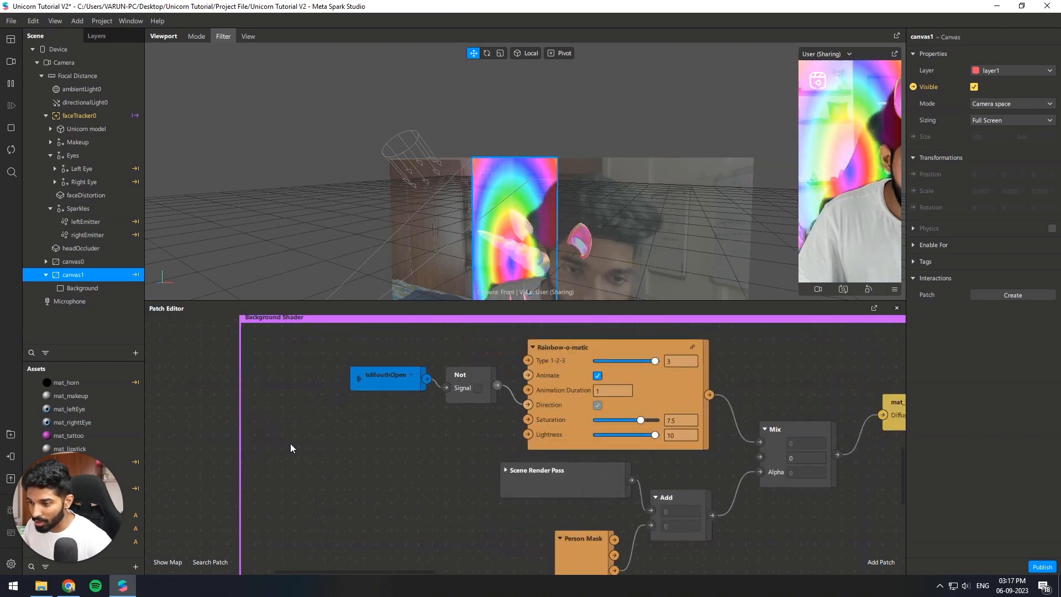
Add a second Receiver patch below the IsMouthOpen receiver and set it to Mouth Openess.
double_click(290, 443)
key(Return)
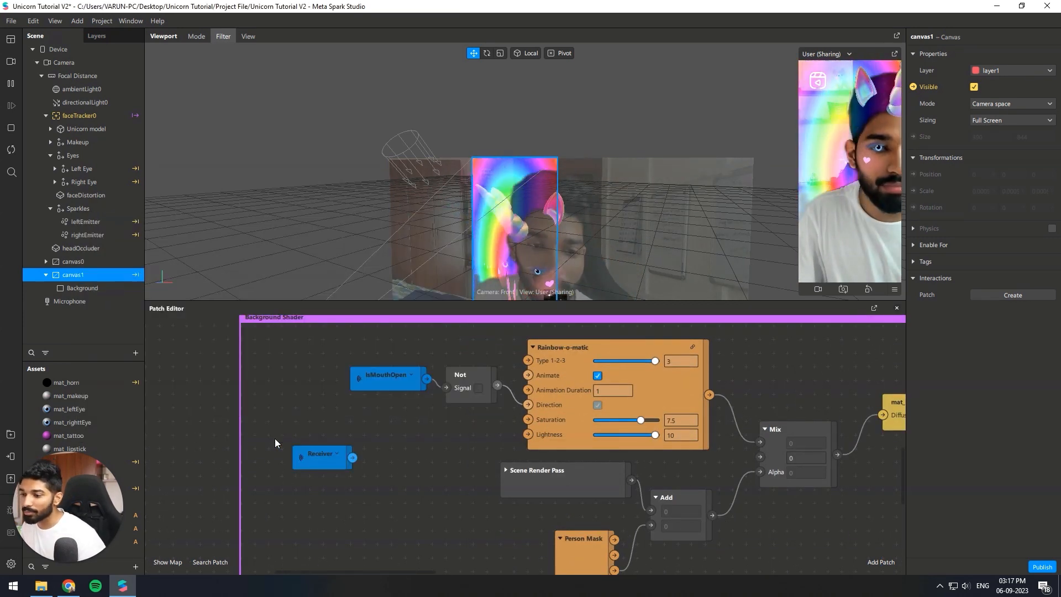
click(337, 455)
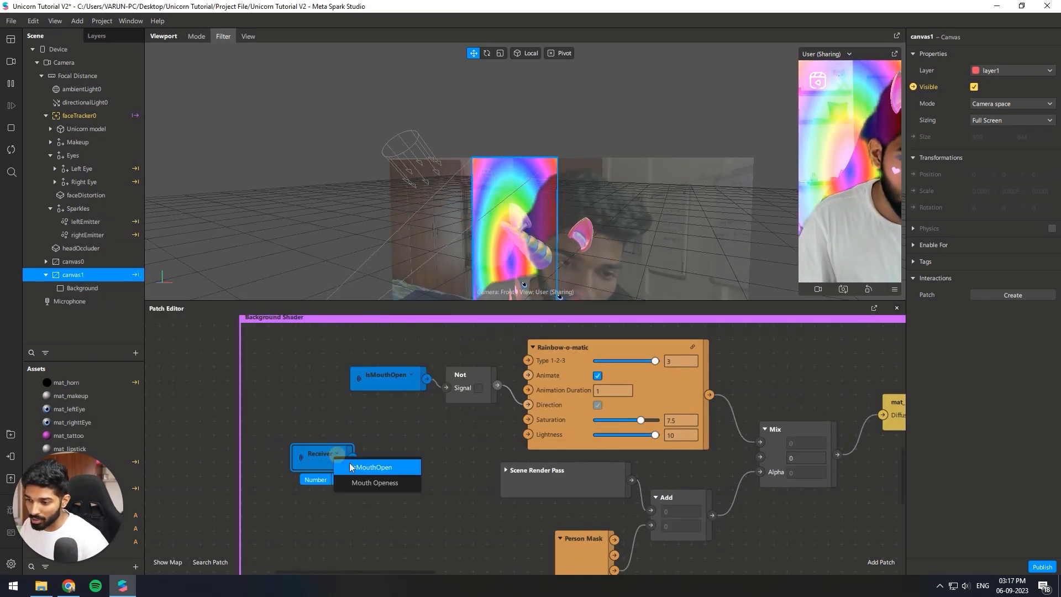
click(349, 469)
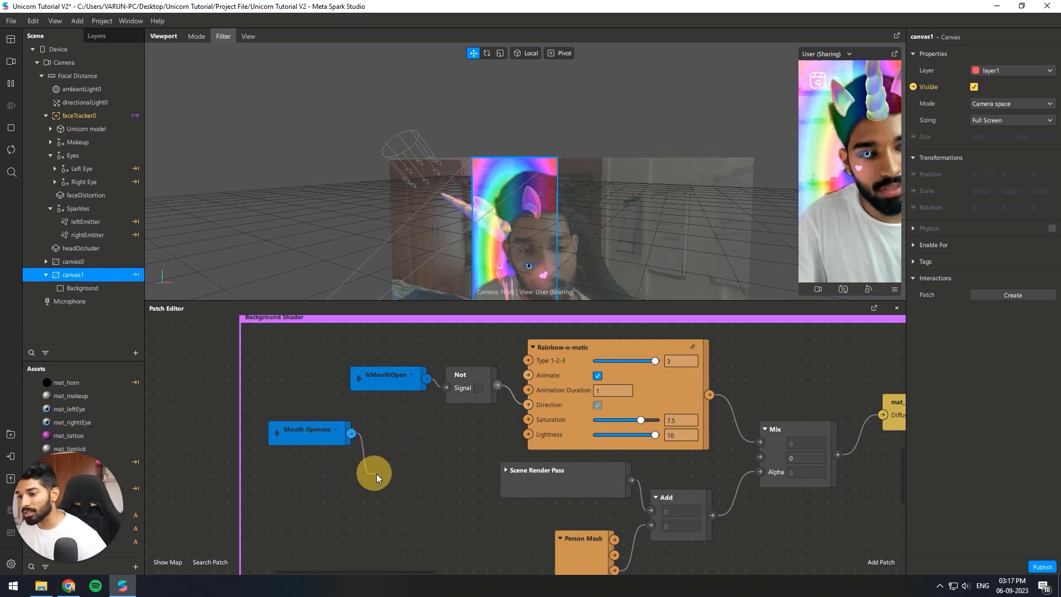
Add a To Range patch fed by the Mouth Openess receiver and place it directly to the receiver's right.
drag(376, 473, 377, 473)
text(to range)
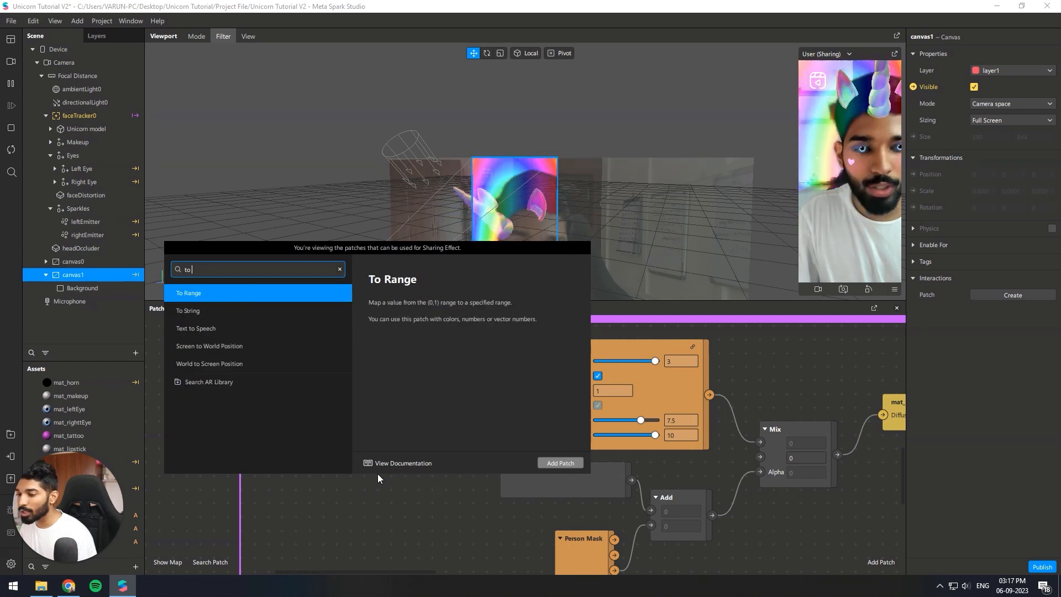
key(Return)
drag(411, 484, 408, 429)
Set the To Range patch's Min to 1 and Max to 0, and connect its output to Rainbow-o-matic's Animation Duration.
text(1)
key(Tab)
text(0)
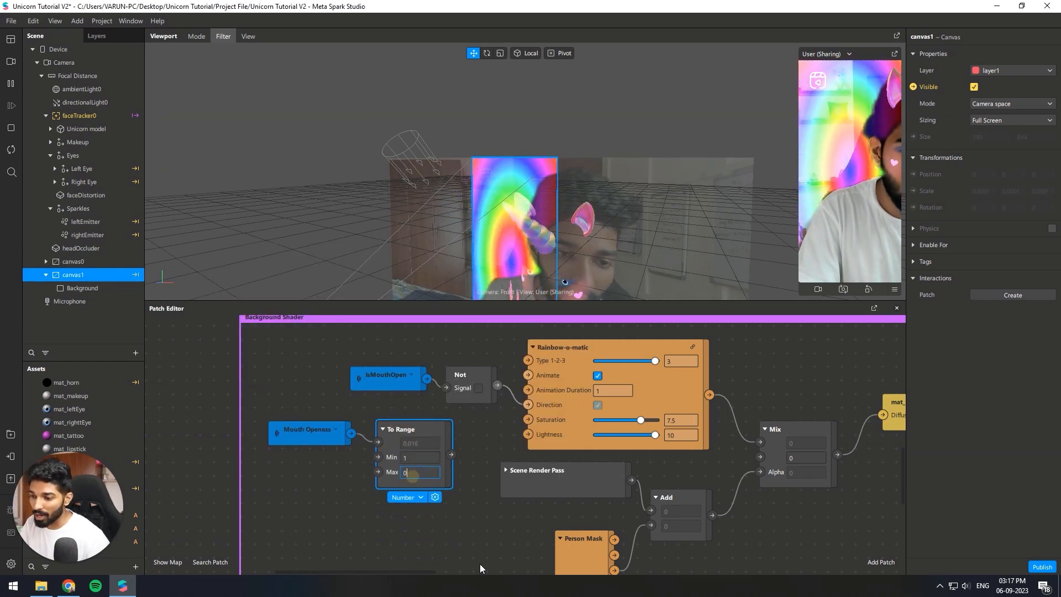
click(457, 457)
drag(453, 455, 528, 389)
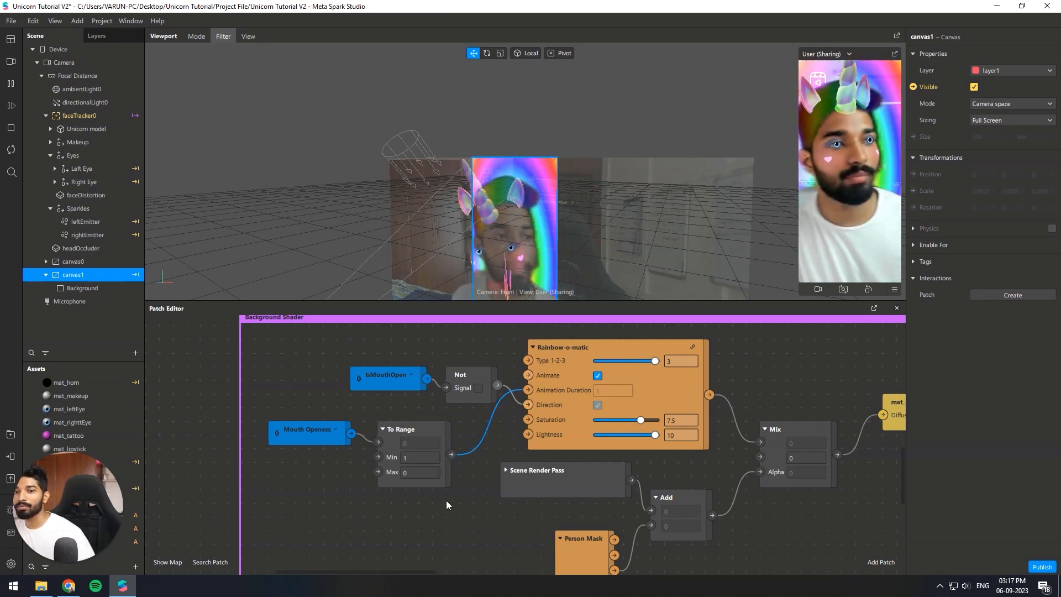
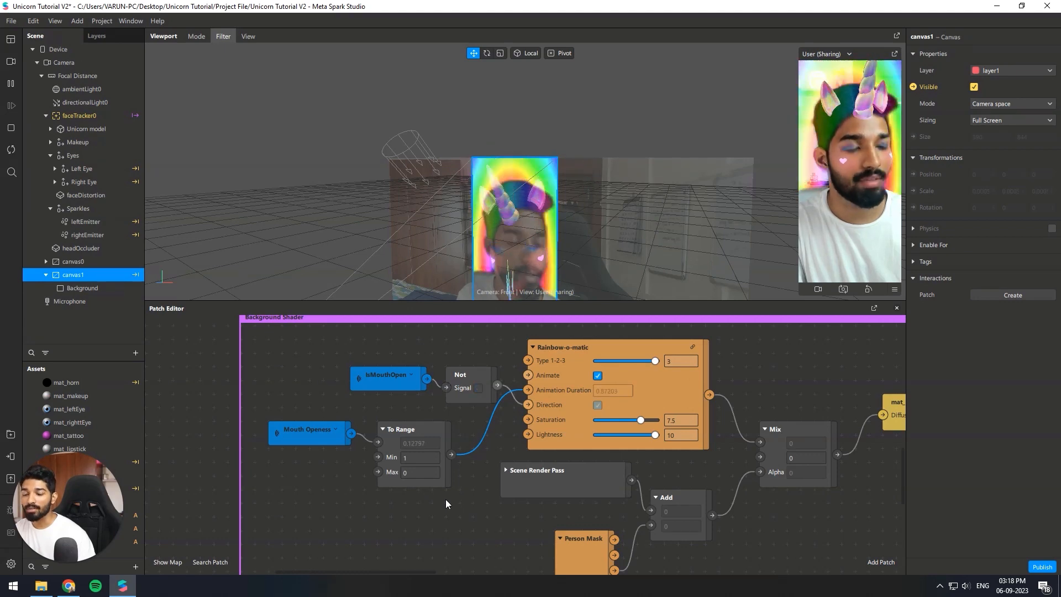
Enable Use Depth Test on the mat_background material.
right_drag(538, 183, 512, 131)
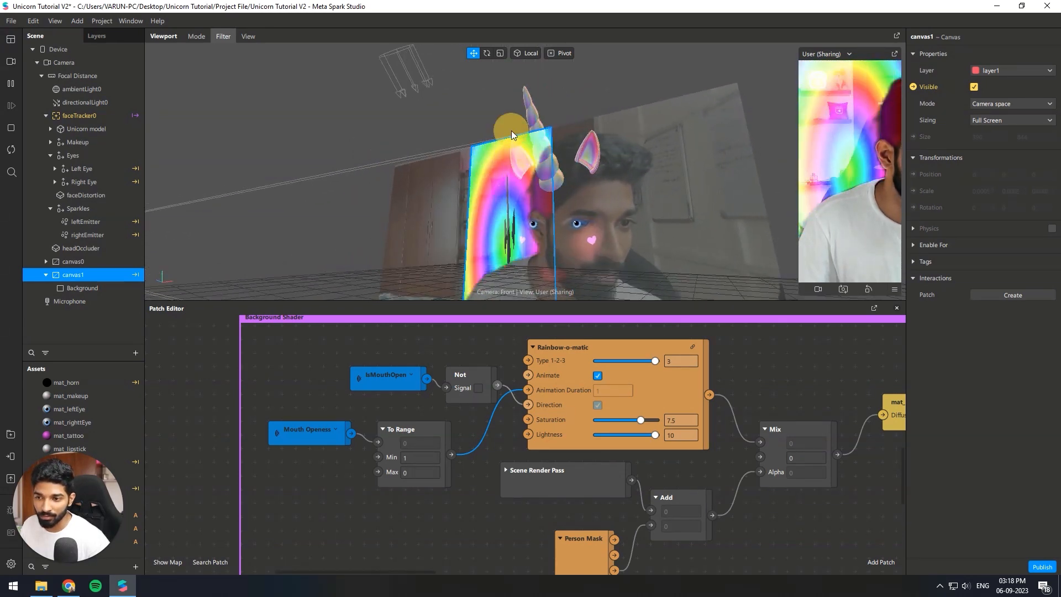
click(94, 293)
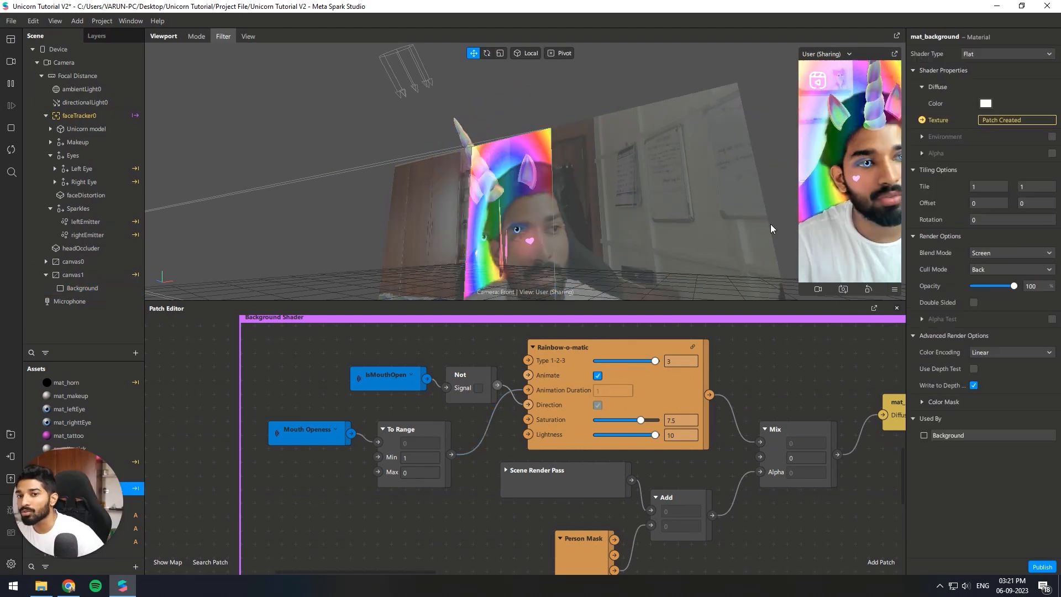
click(974, 368)
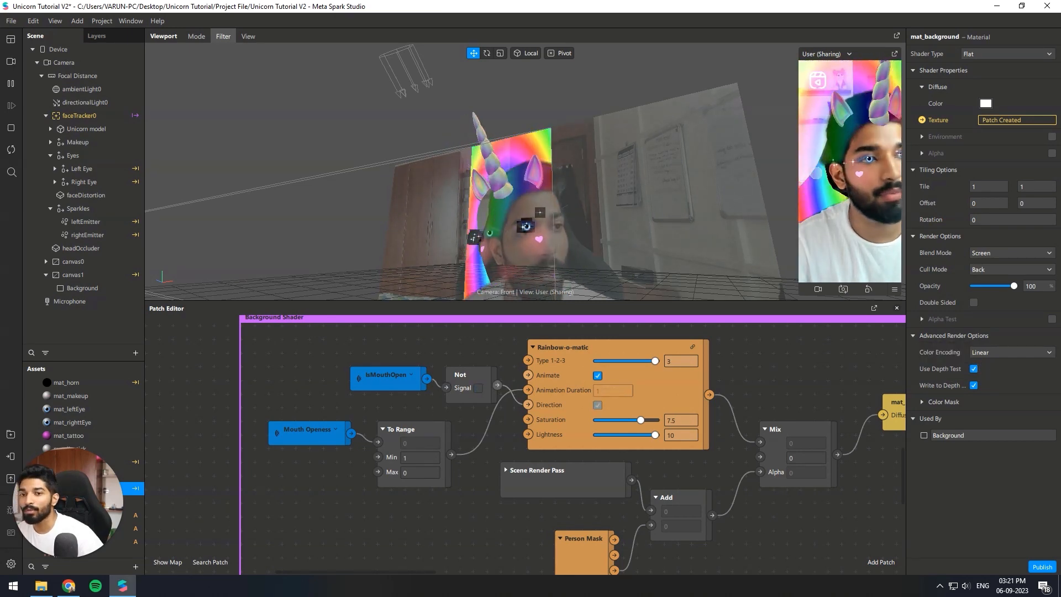
Switch the preview source from the live camera to a real-time simulation video of a woman's face.
click(11, 61)
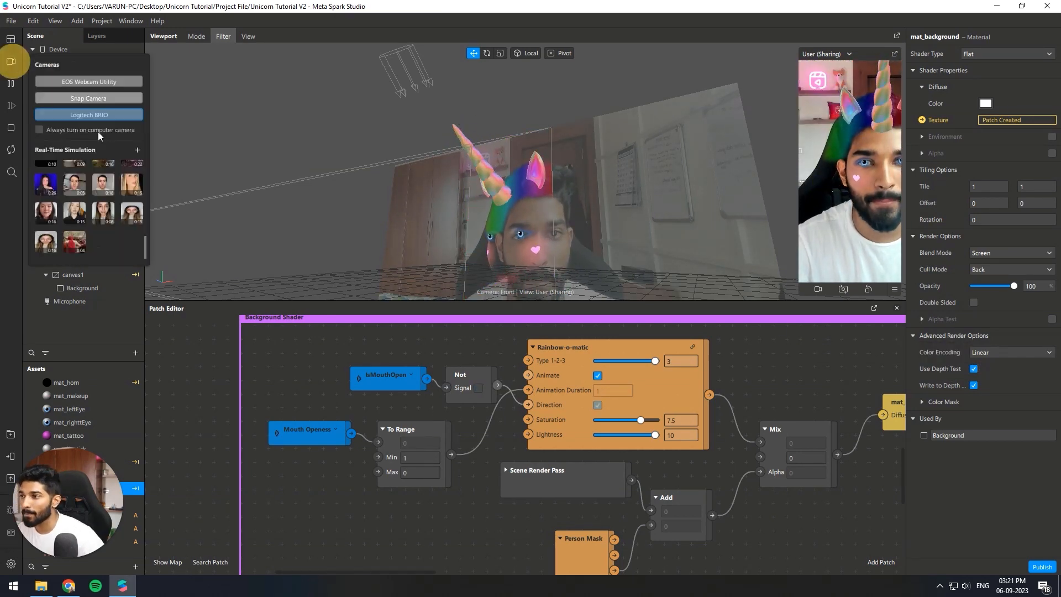
click(103, 213)
click(817, 386)
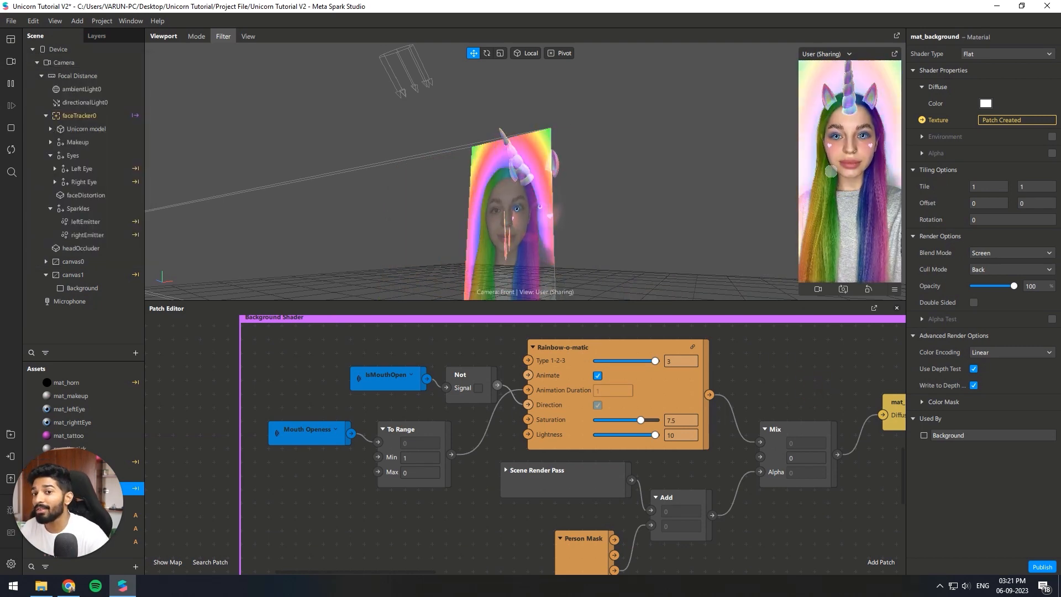
Review the layout of the patch groups, from the Background Shader frame across to the loose Screen Tap patches.
scroll(319, 407, down, 5)
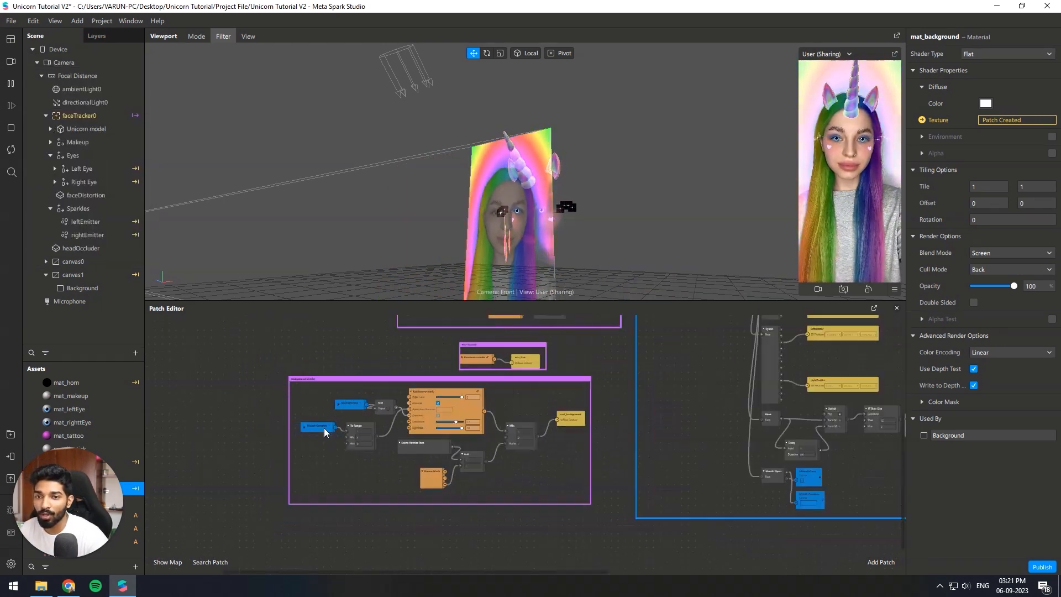
scroll(426, 424, up, 2)
scroll(425, 424, down, 6)
scroll(721, 463, up, 5)
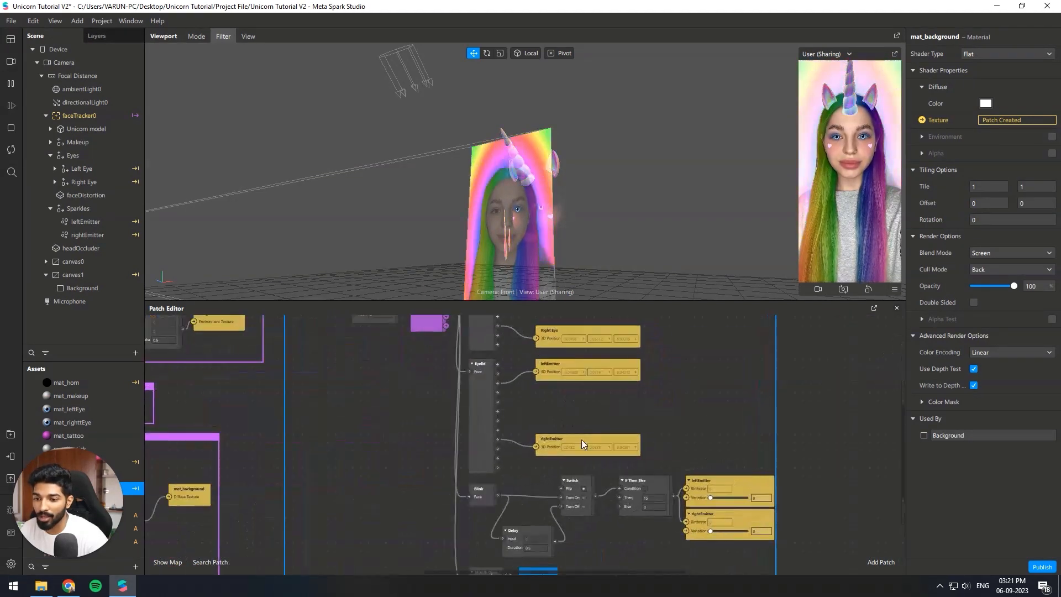
scroll(549, 490, down, 6)
scroll(798, 414, up, 4)
drag(702, 397, 480, 491)
scroll(718, 435, down, 4)
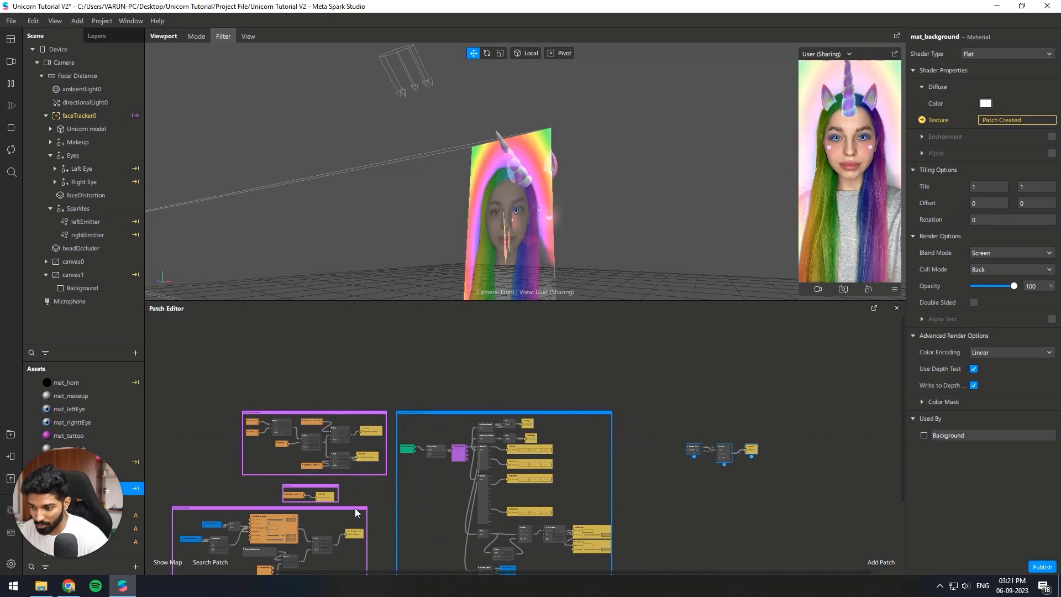
Move the Background Shader frame with all its patches slightly to the right, beneath the other shader frames.
middle_drag(244, 490, 245, 465)
scroll(236, 513, up, 4)
middle_drag(509, 542, 513, 466)
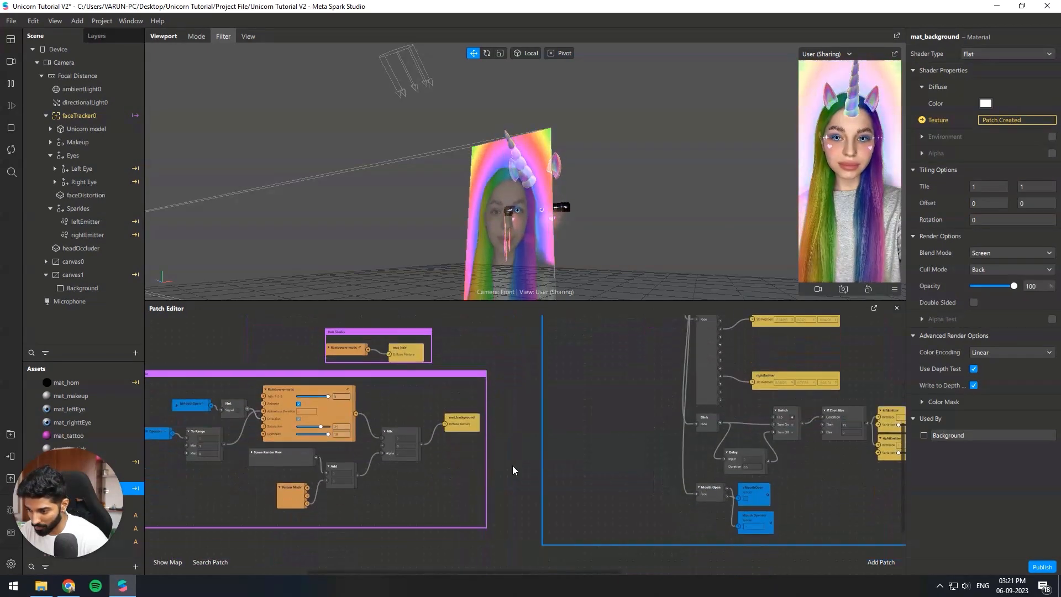
scroll(531, 497, down, 3)
click(258, 431)
drag(259, 427, 523, 532)
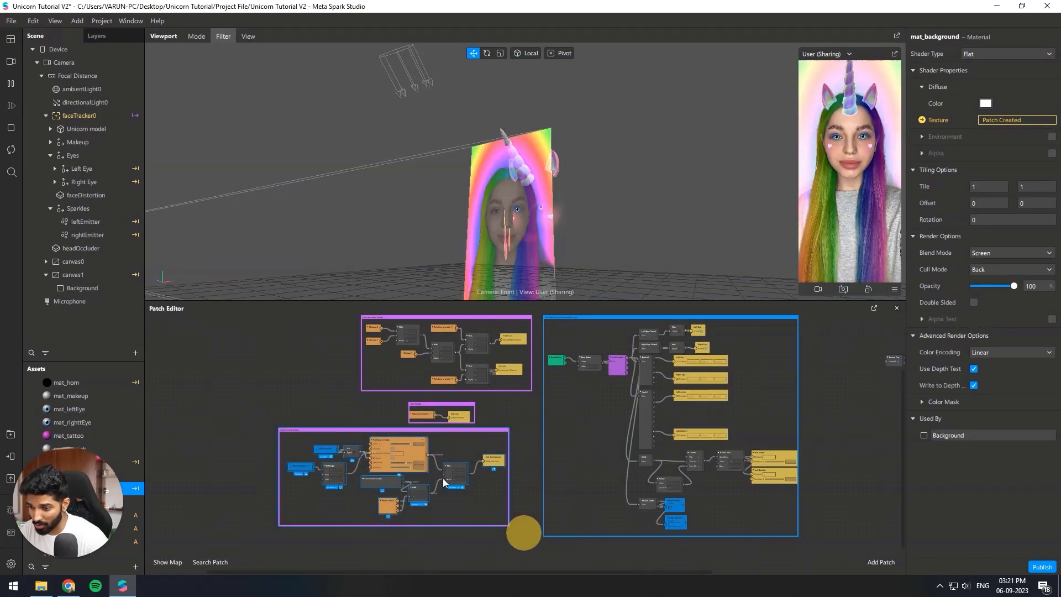
drag(408, 451, 430, 455)
Wrap the Screen Tap, Switch and canvas1 patches in a comment and move it beside the large blue frame.
scroll(867, 376, up, 3)
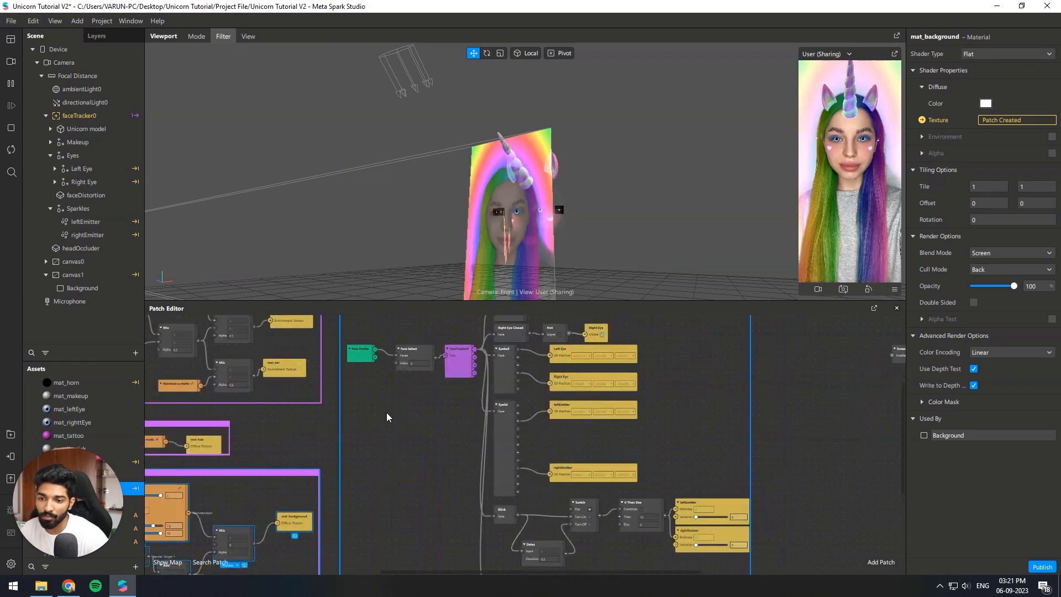
scroll(386, 413, down, 3)
scroll(791, 369, up, 4)
middle_drag(745, 317, 740, 389)
drag(739, 406, 599, 504)
right_click(635, 466)
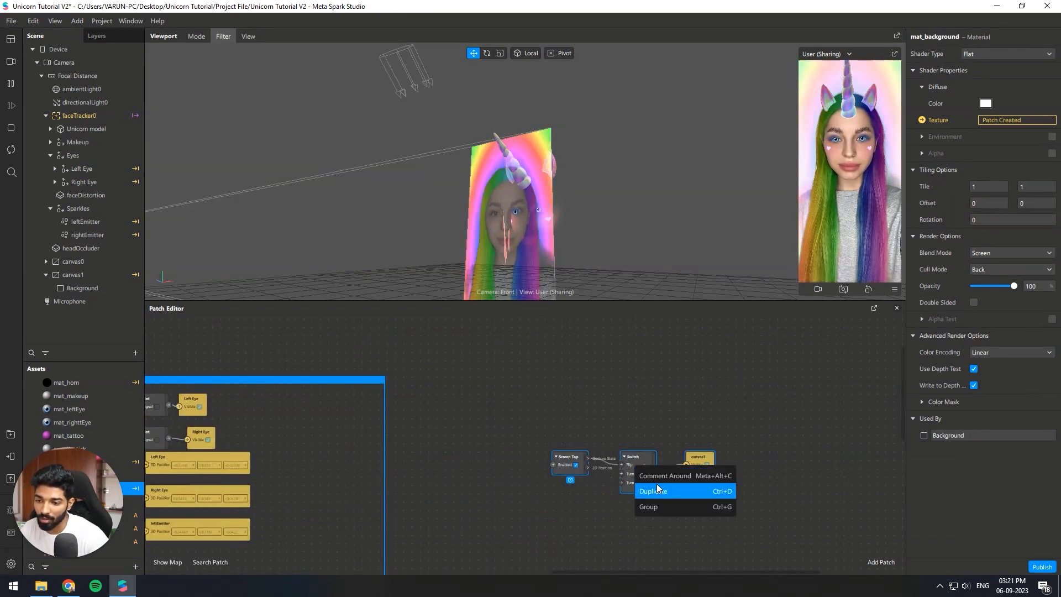
click(661, 476)
drag(610, 443, 369, 365)
Rename the comment around the Screen Tap patches as Control Visibility of Background.
double_click(440, 382)
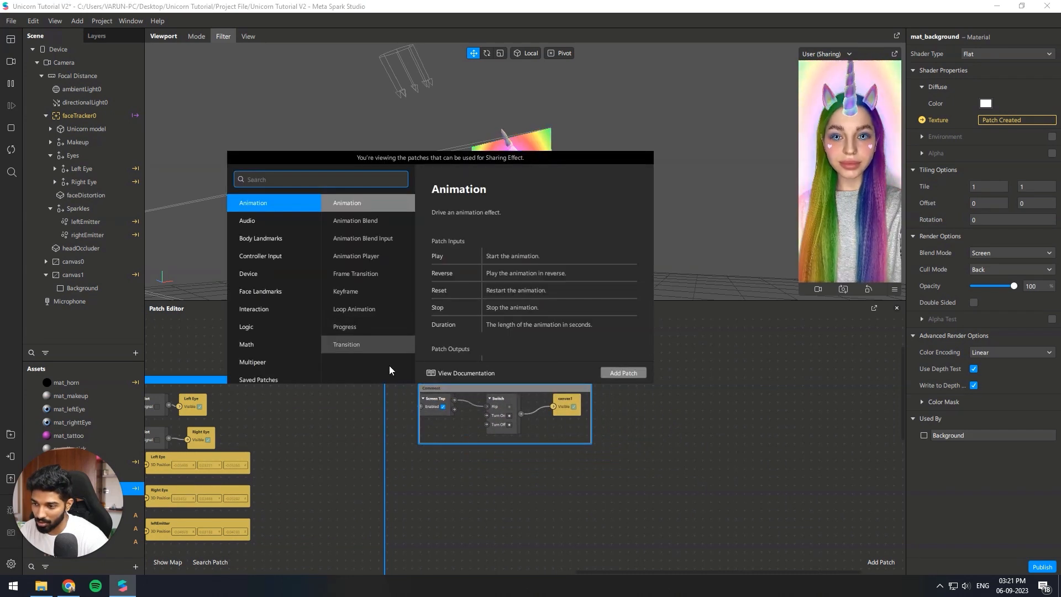
click(454, 389)
double_click(454, 389)
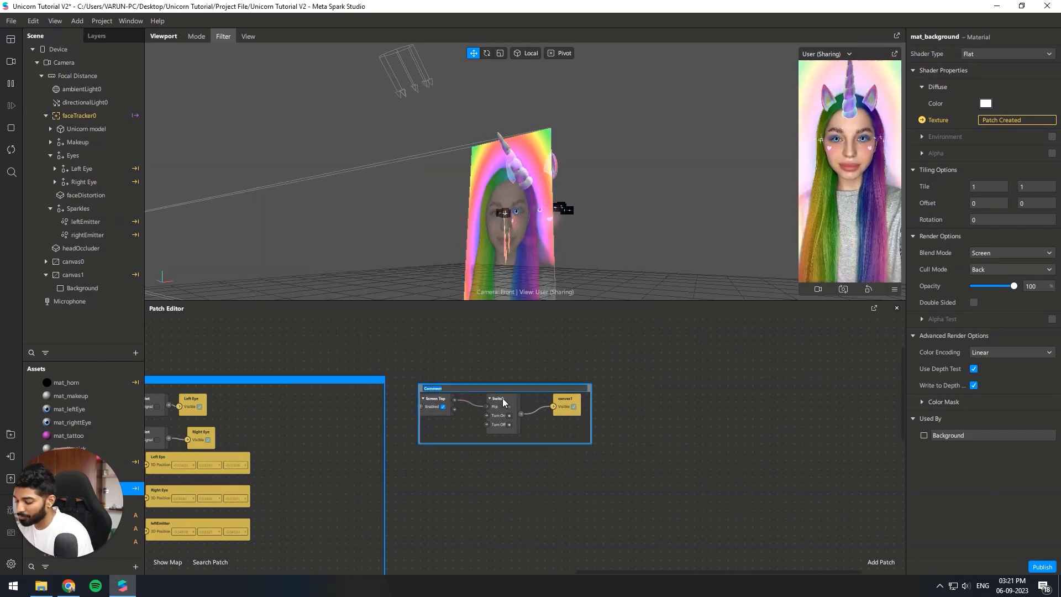
text(Bac)
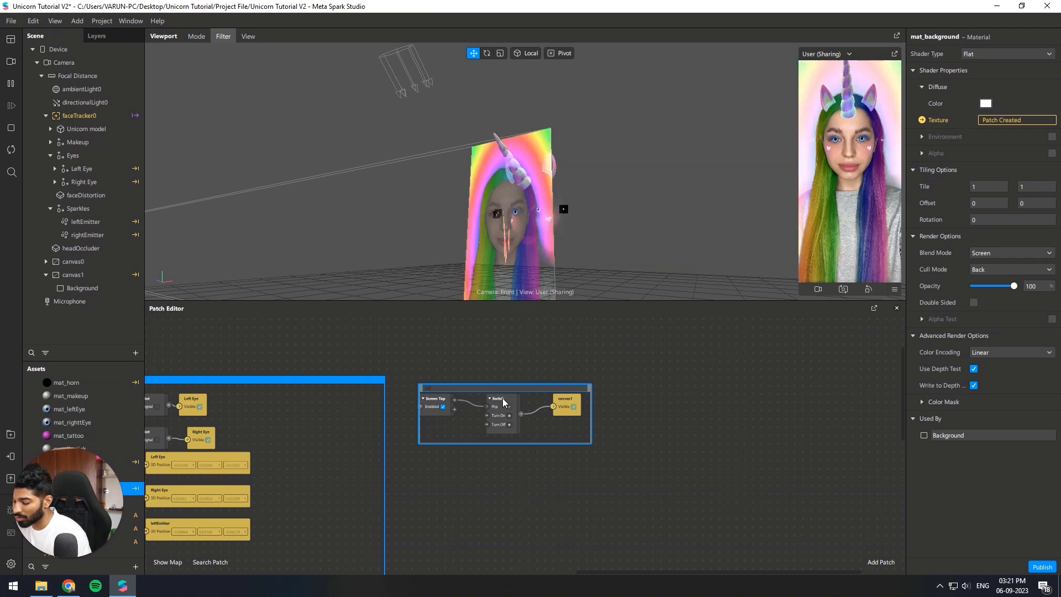
text(kground)
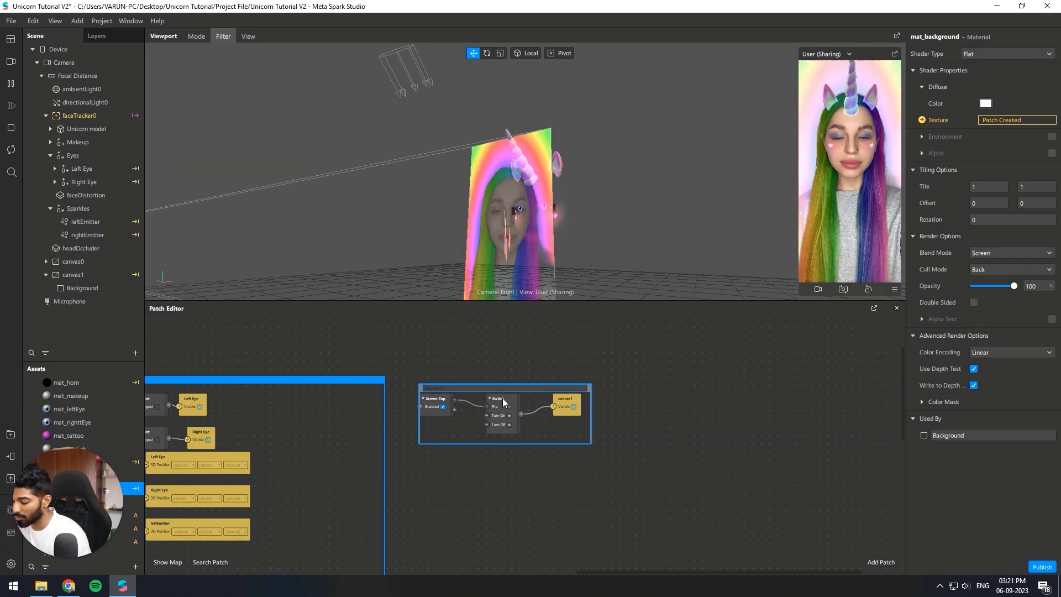
text( on/off)
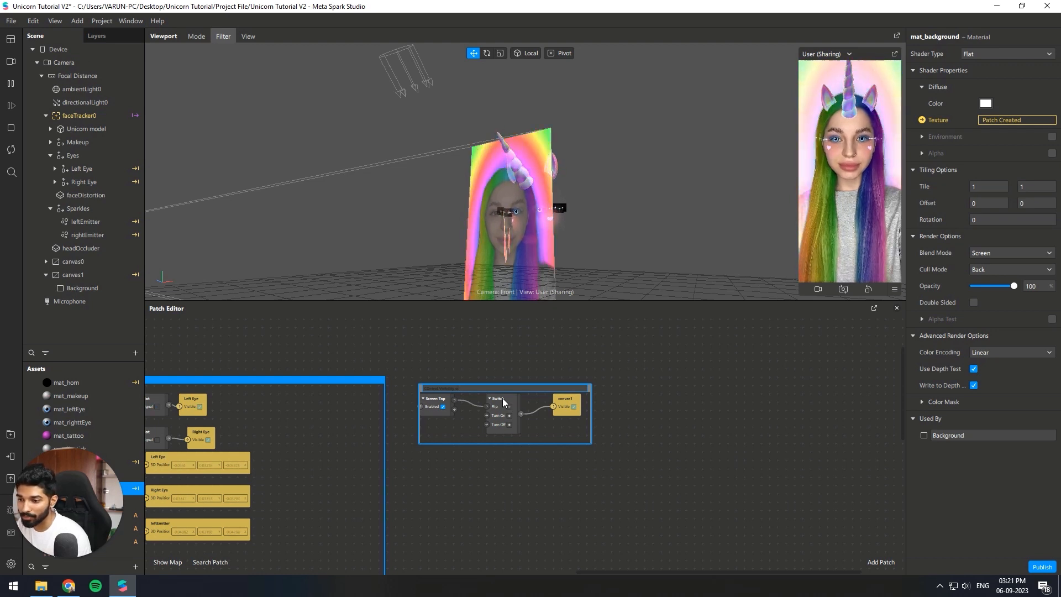
text( Backg)
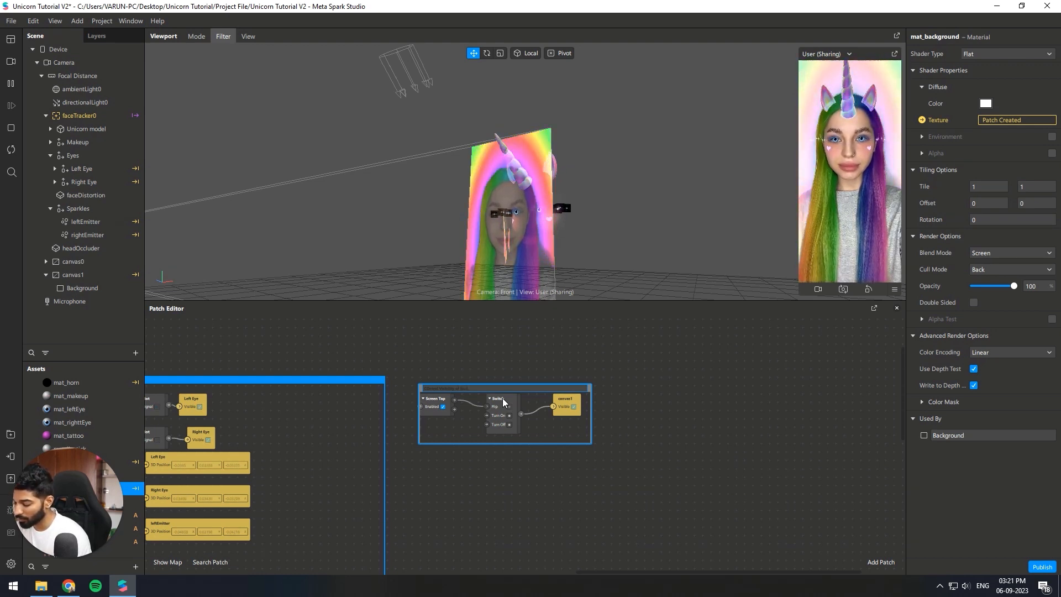
text(round)
key(Return)
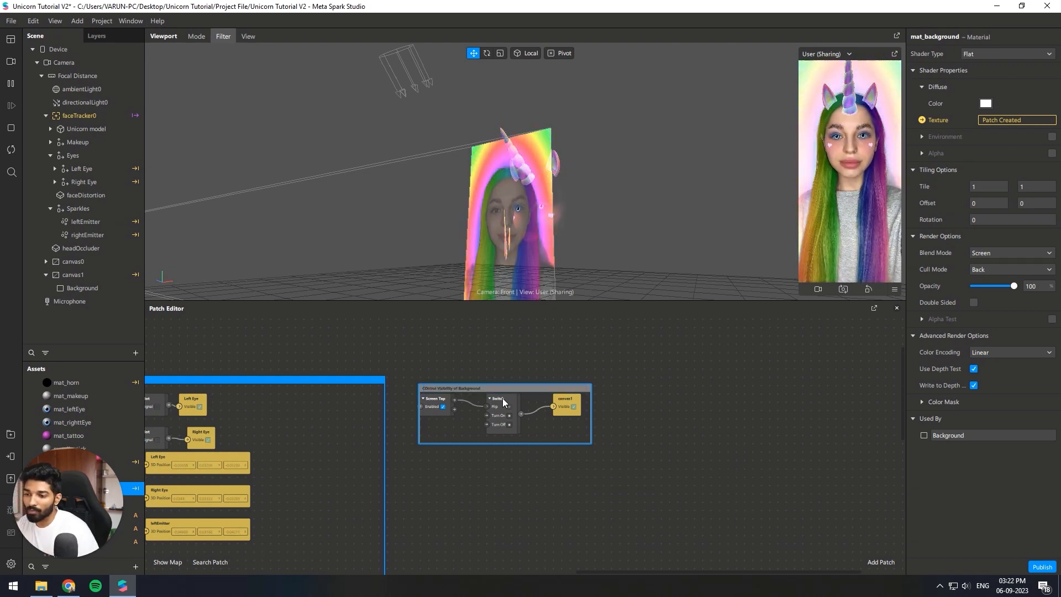
Colour the Control Visibility of Background comment green and reposition the Screen Tap patch inside its frame.
right_click(505, 388)
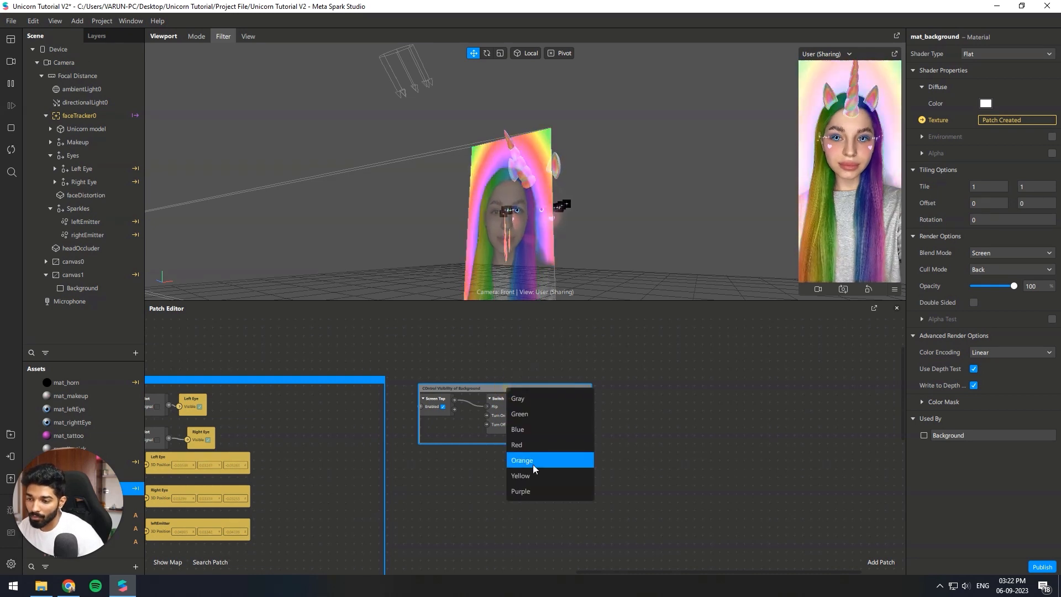
click(536, 410)
scroll(448, 407, up, 2)
double_click(433, 384)
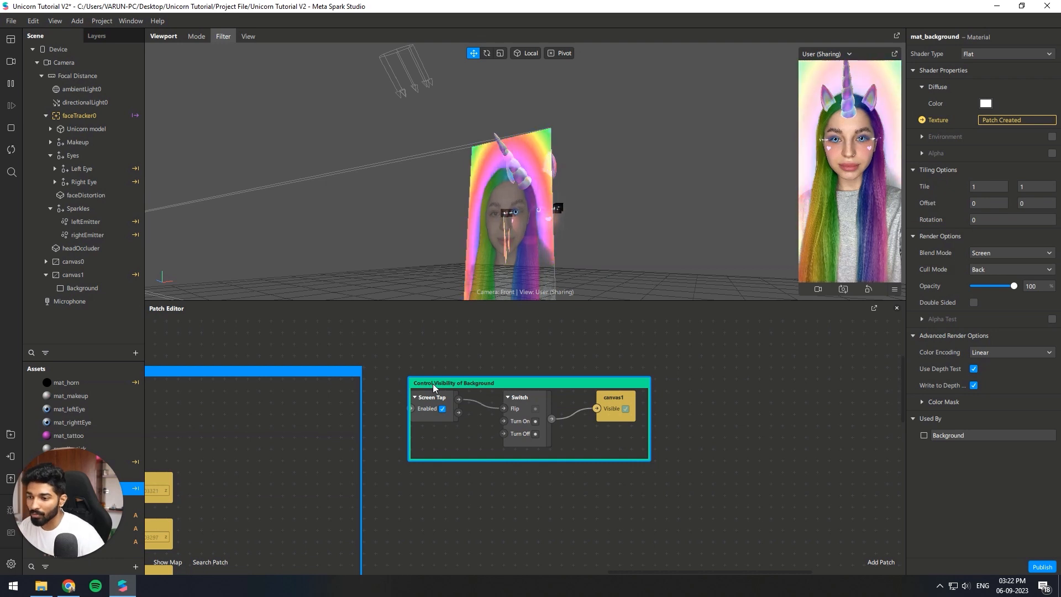
drag(433, 384, 416, 357)
scroll(434, 445, down, 2)
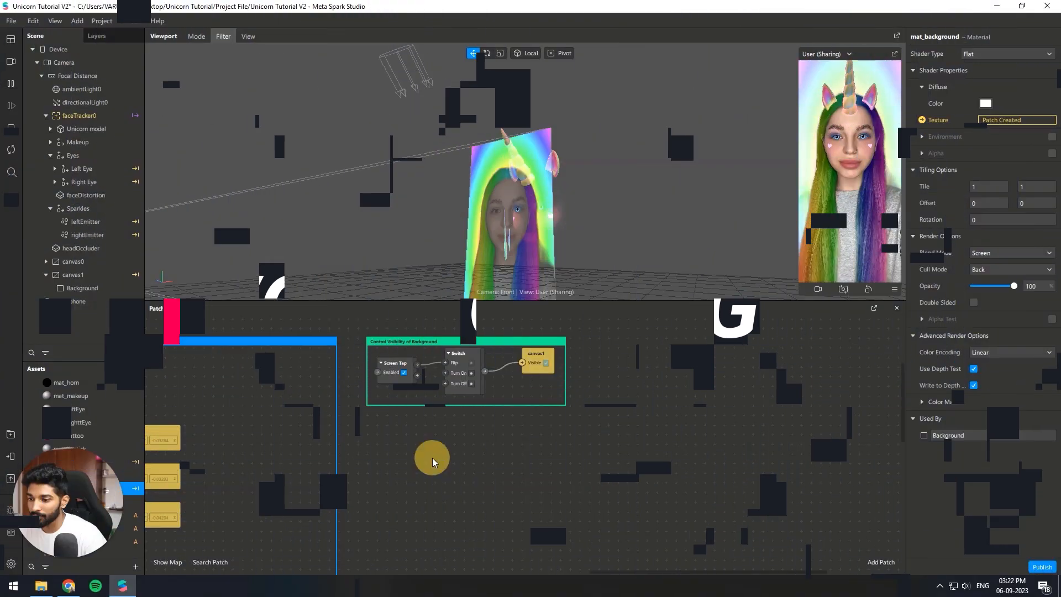
Add a Pitch Shifter patch below the Control Visibility of Background frame.
double_click(432, 458)
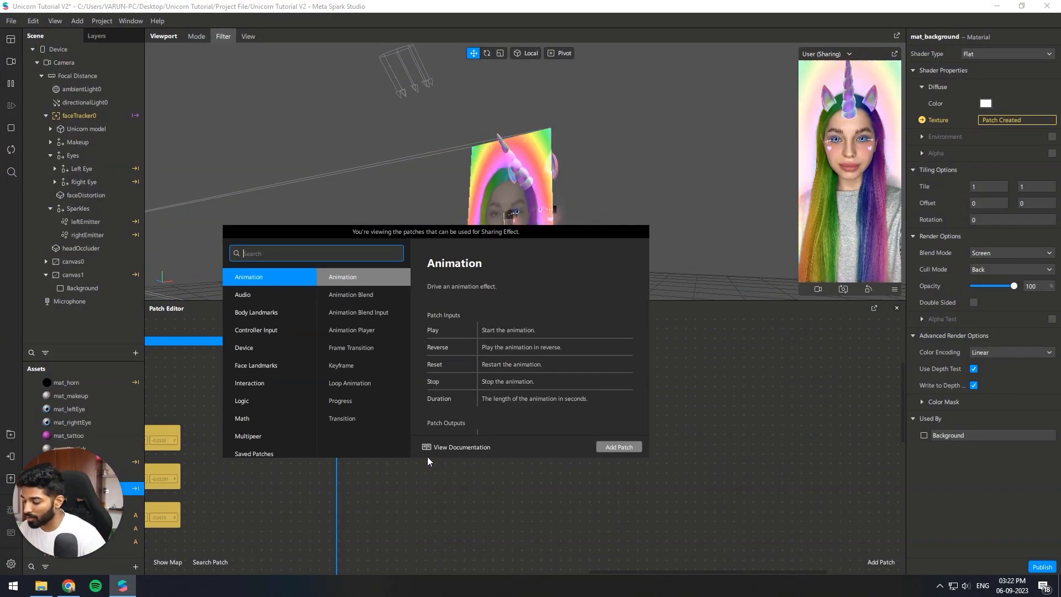
text(pitch)
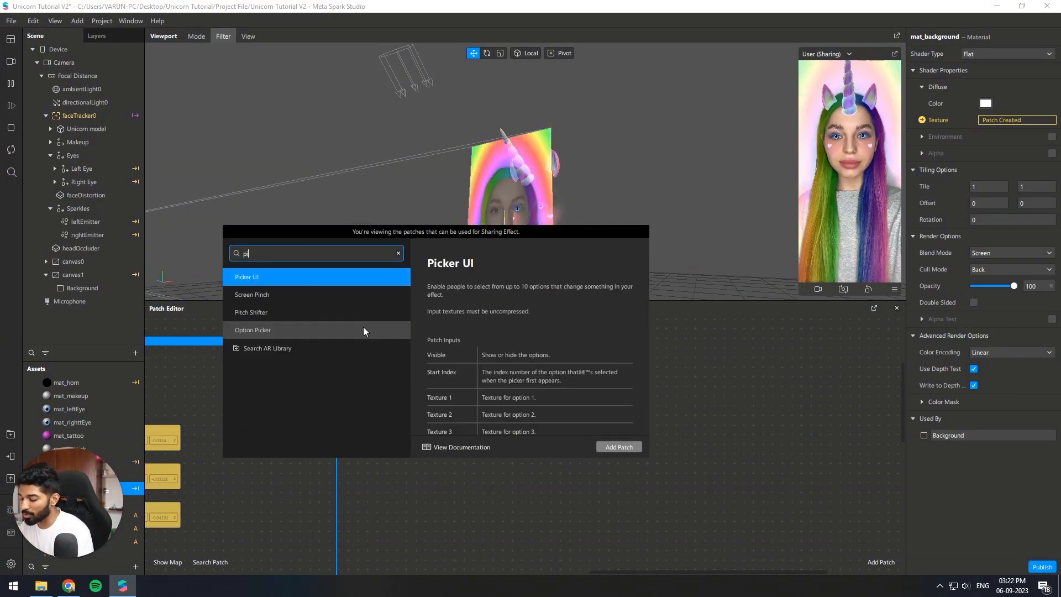
key(Return)
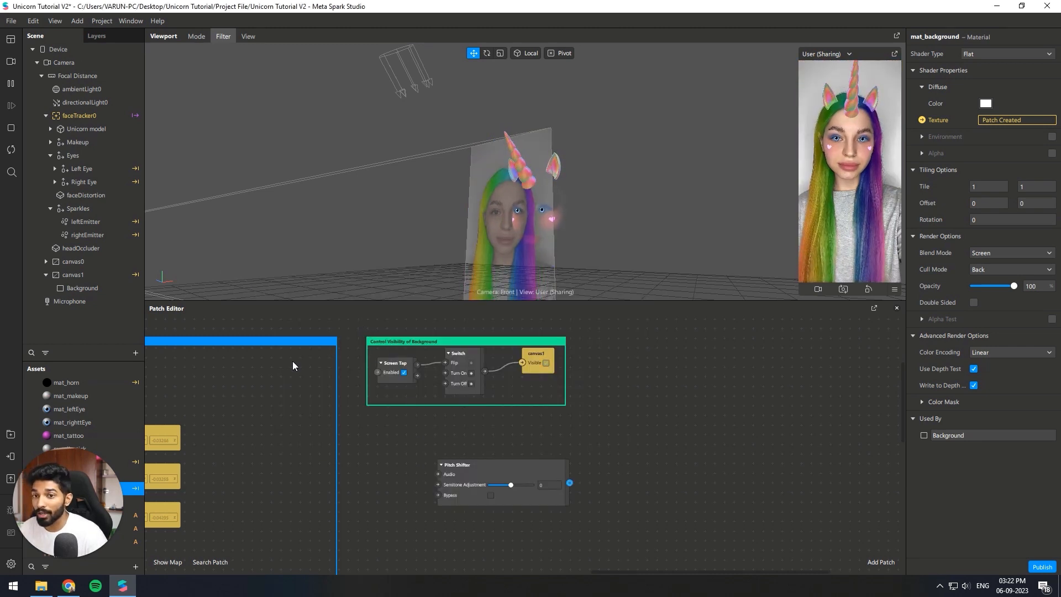
Add a Speaker object to the scene and name it Pitch Shifter.
right_click(74, 324)
mouse_move(137, 333)
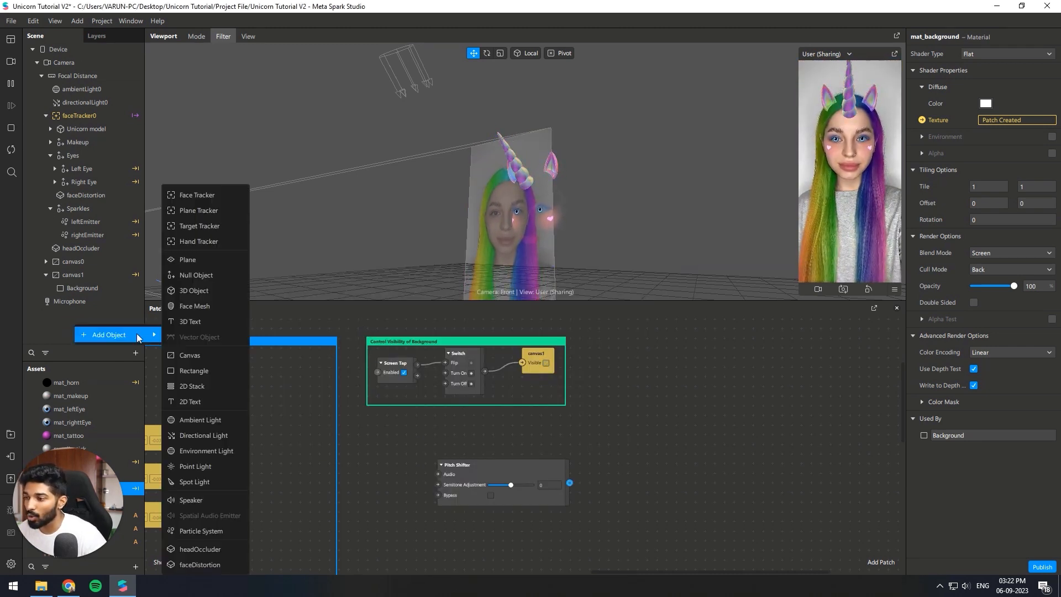
click(204, 500)
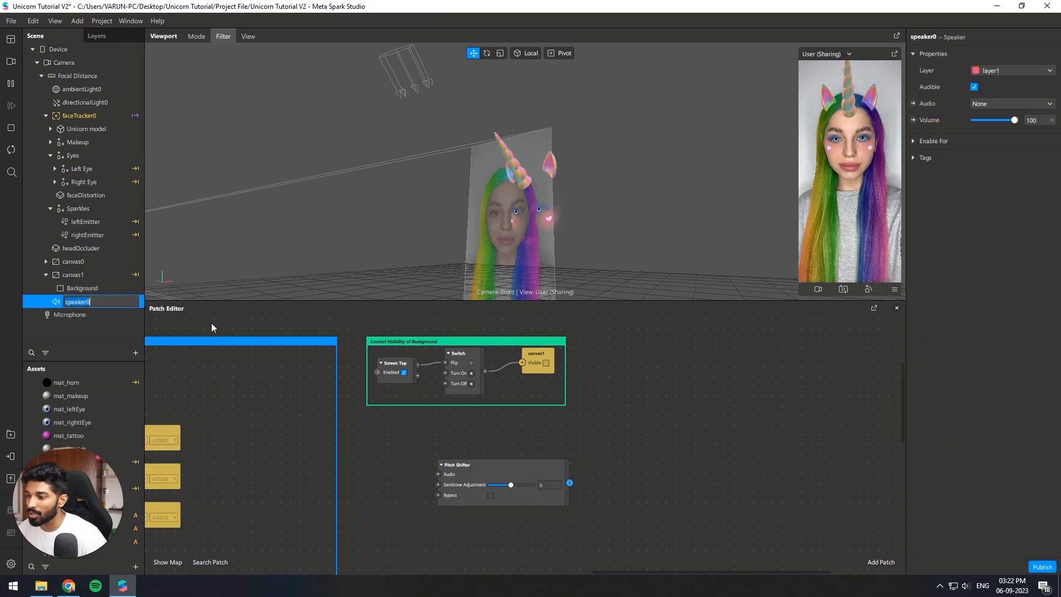
text(Pitch S)
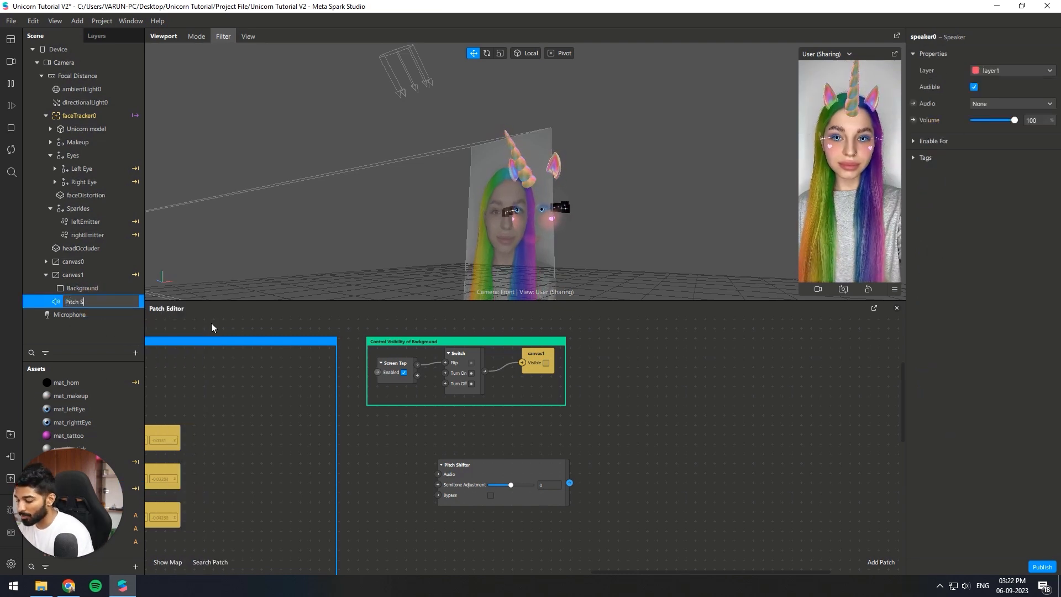
text(hifter)
key(Return)
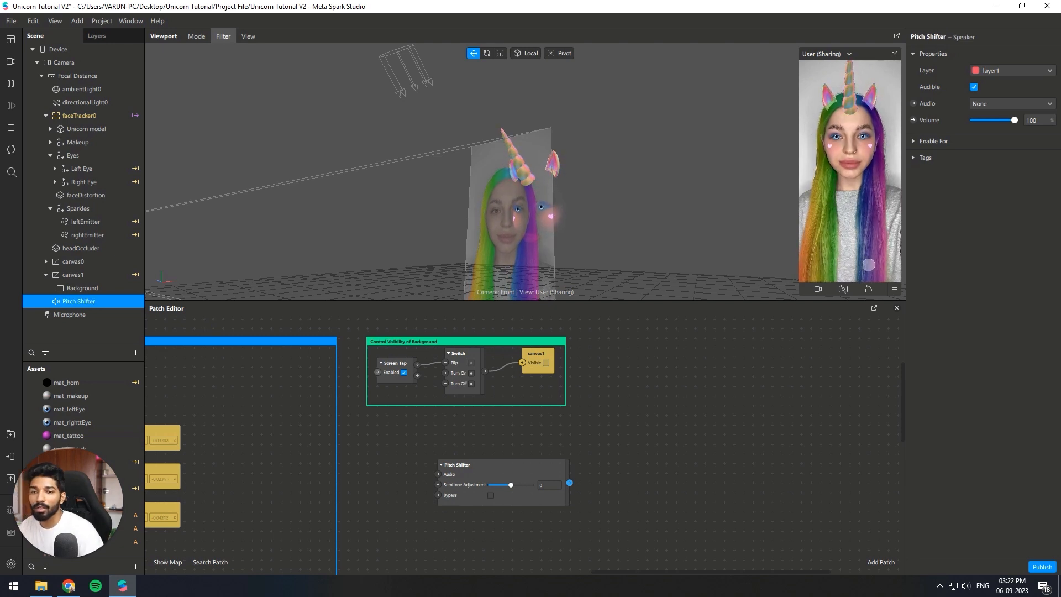
Create a patch for the Pitch Shifter speaker's Audio property and arrange the Pitch Shifter effect patch just before it.
click(913, 104)
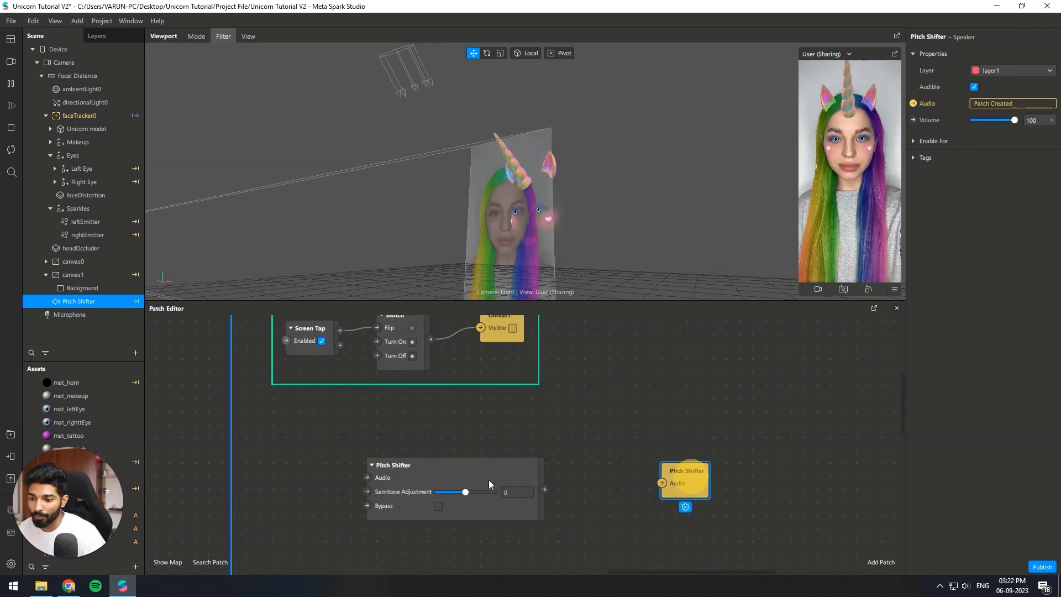
drag(491, 483, 597, 489)
drag(692, 472, 705, 472)
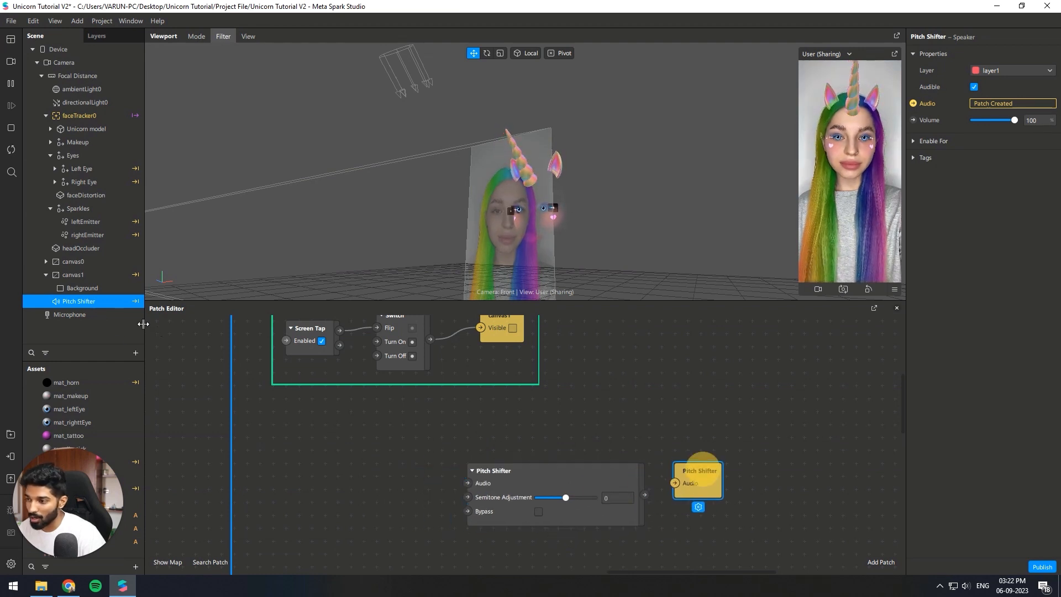
Add a Microphone patch and connect it through the Pitch Shifter effect to the Pitch Shifter speaker's Audio input.
drag(72, 315, 237, 369)
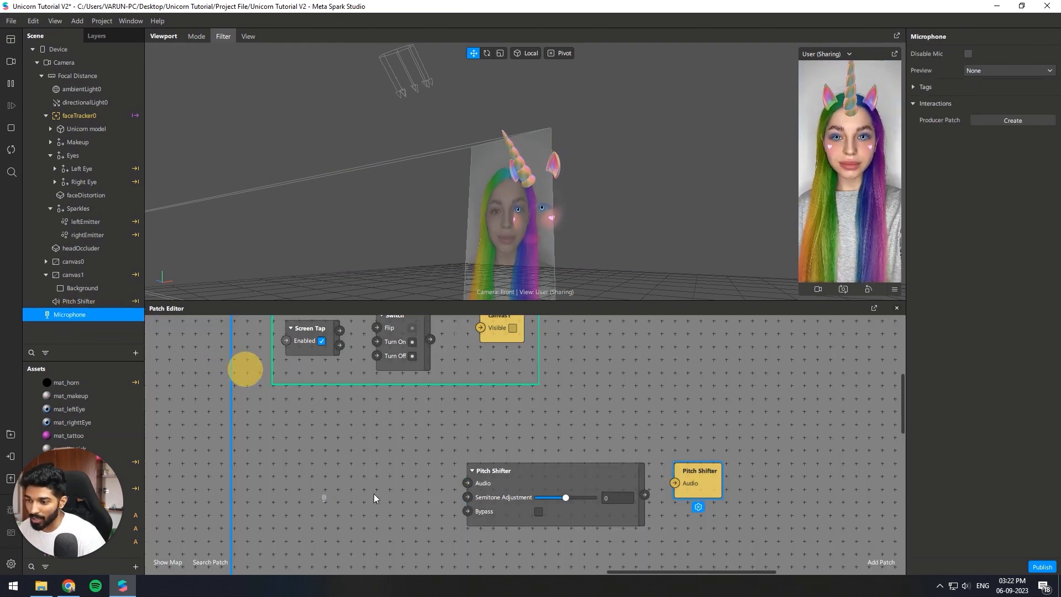
drag(374, 497, 391, 475)
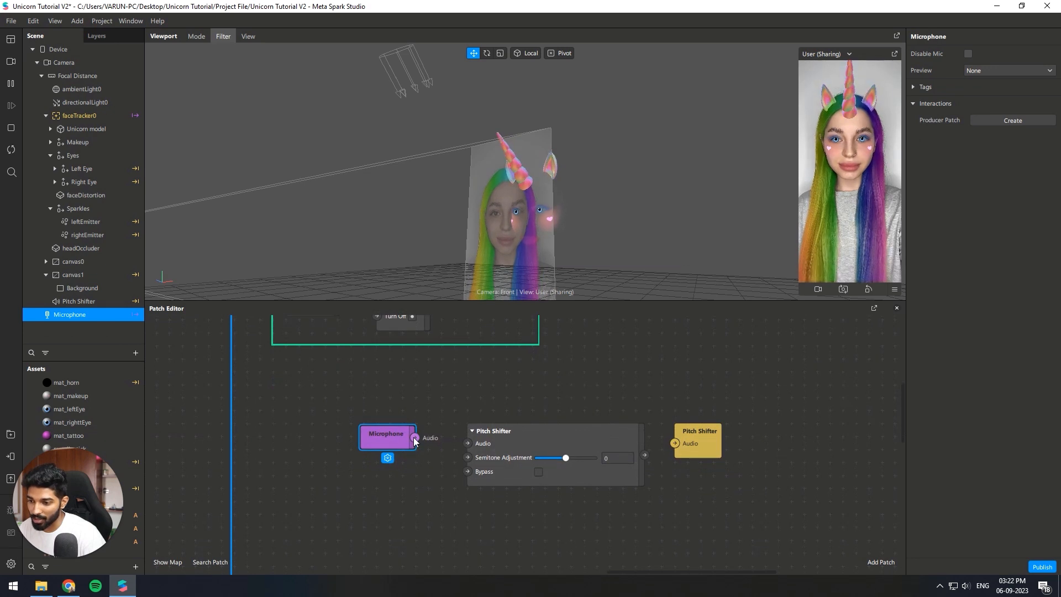
drag(414, 438, 467, 443)
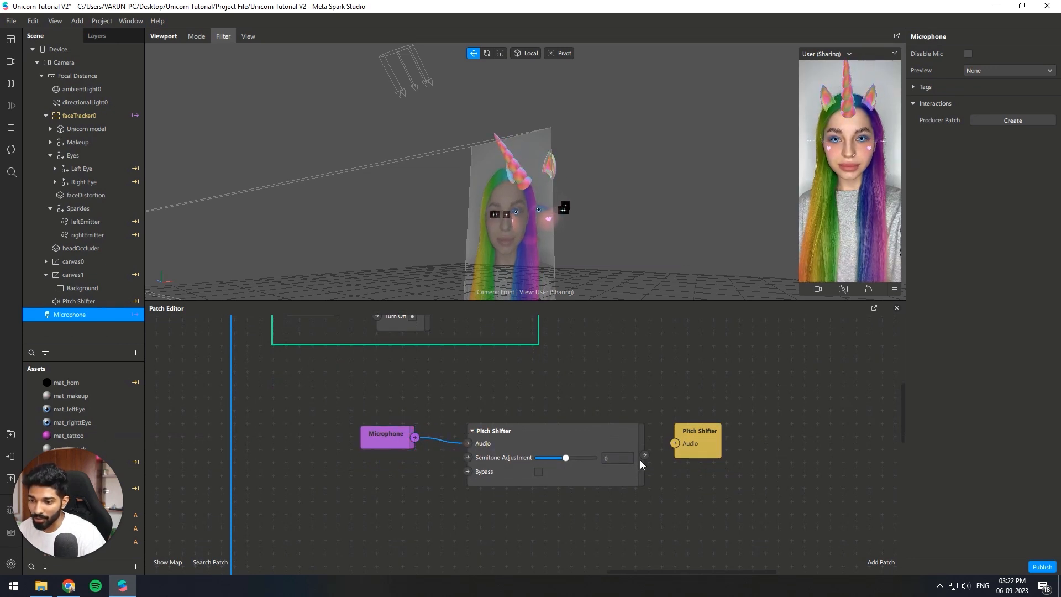
drag(676, 443, 676, 443)
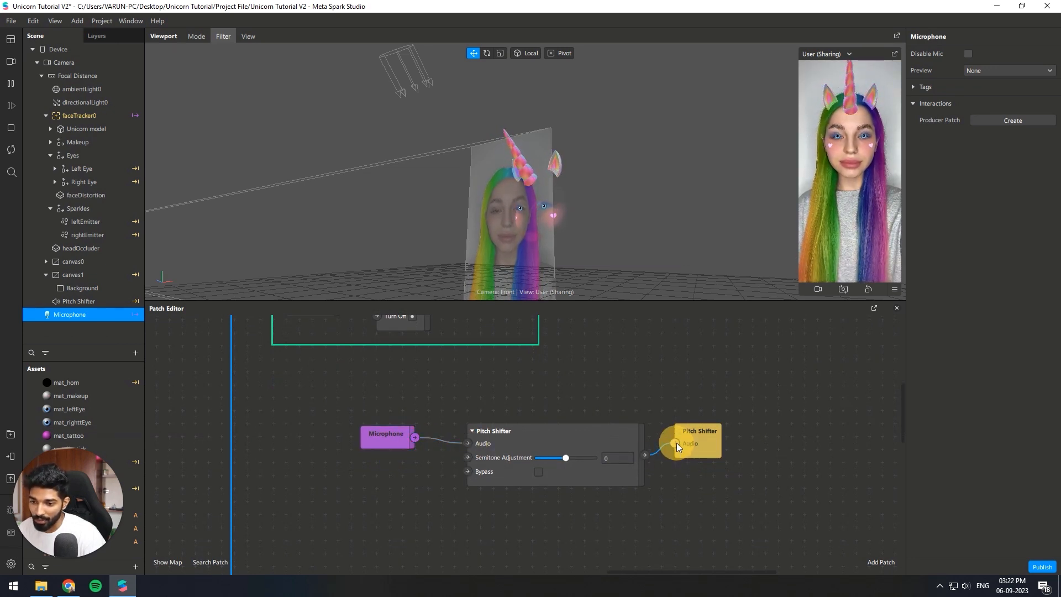
Enclose the Microphone, Pitch Shifter effect and speaker patches in a comment and colour it orange.
drag(772, 484, 374, 422)
right_click(505, 435)
click(525, 448)
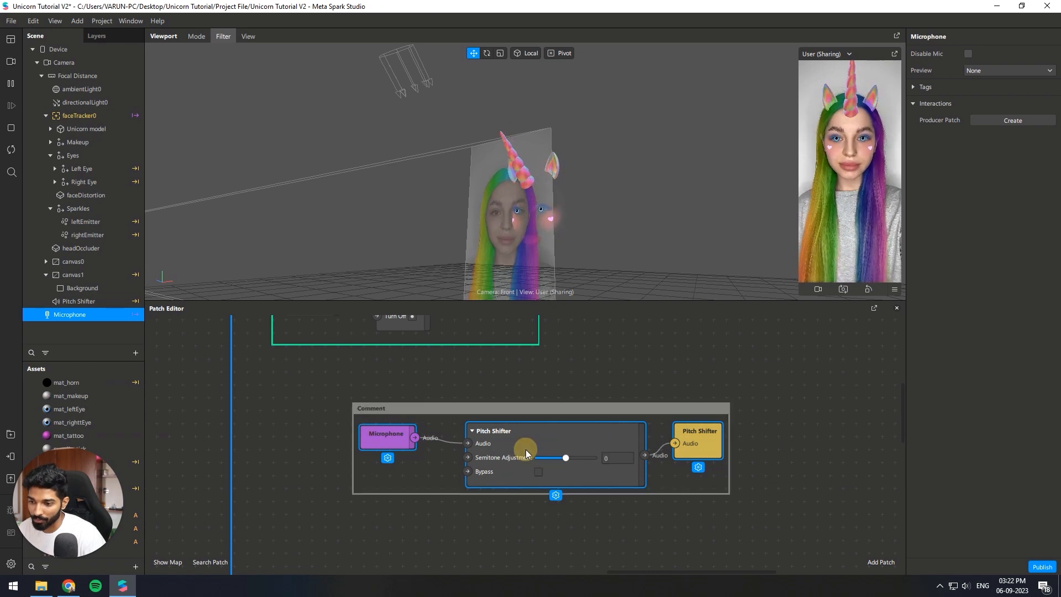
right_click(459, 407)
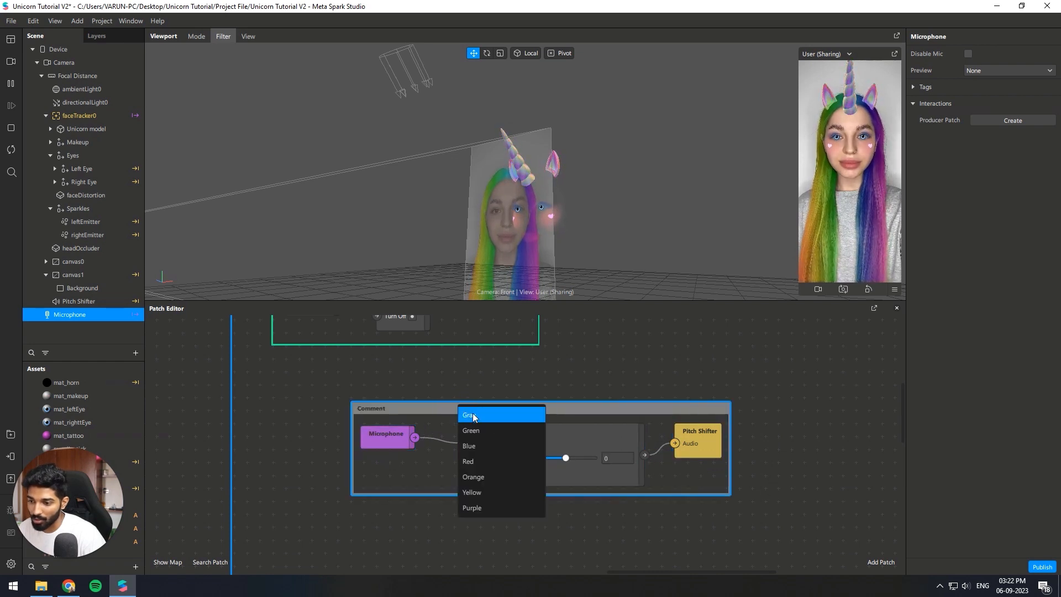
click(489, 475)
Name the orange comment Voice Changer and place its patch group just below the green Control Visibility of Background frame.
drag(392, 400, 389, 406)
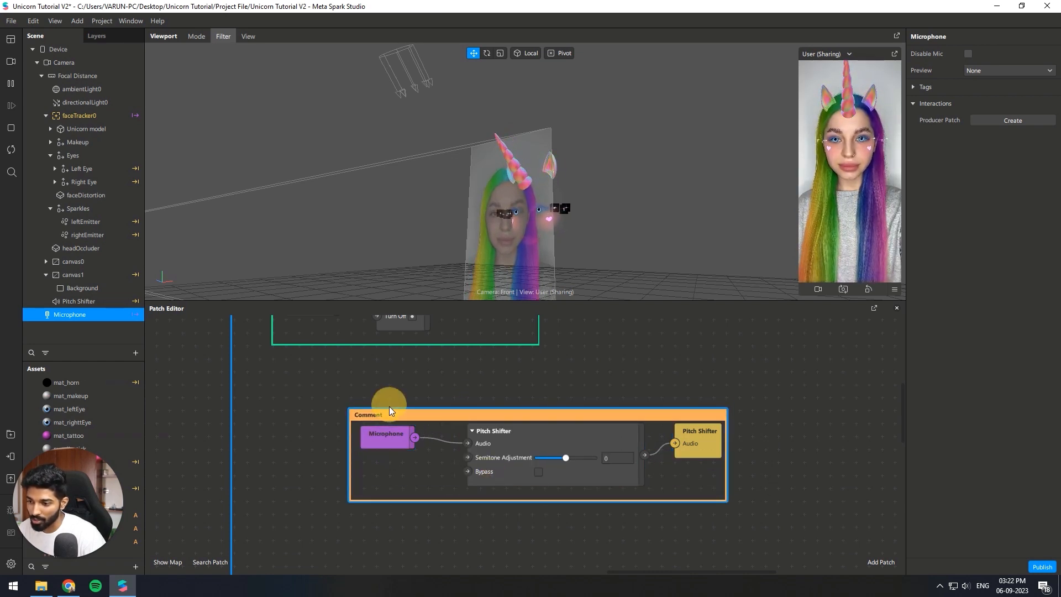
double_click(387, 416)
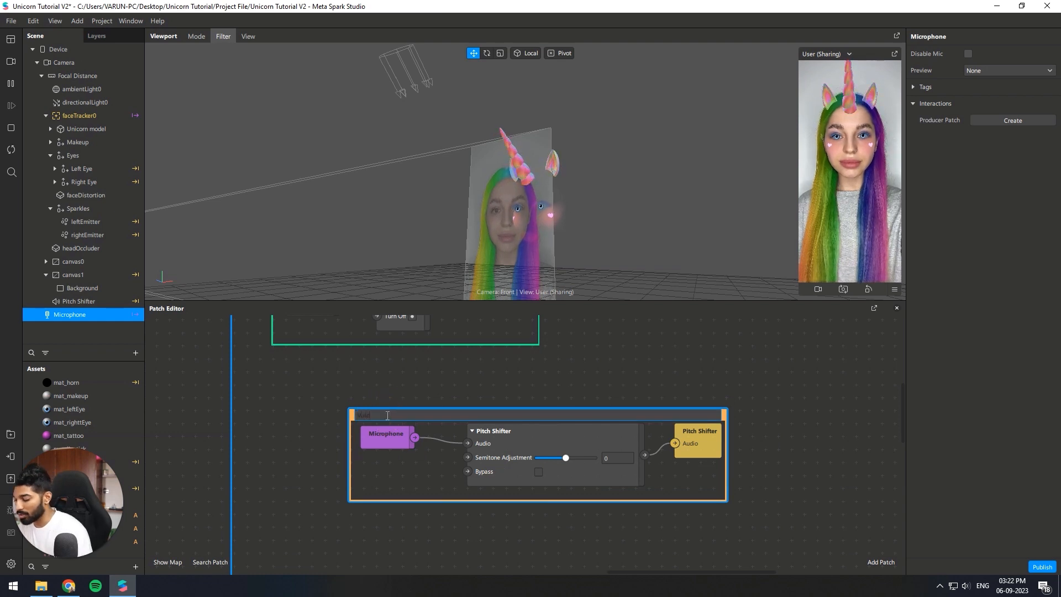
text(Voice Changer)
key(Return)
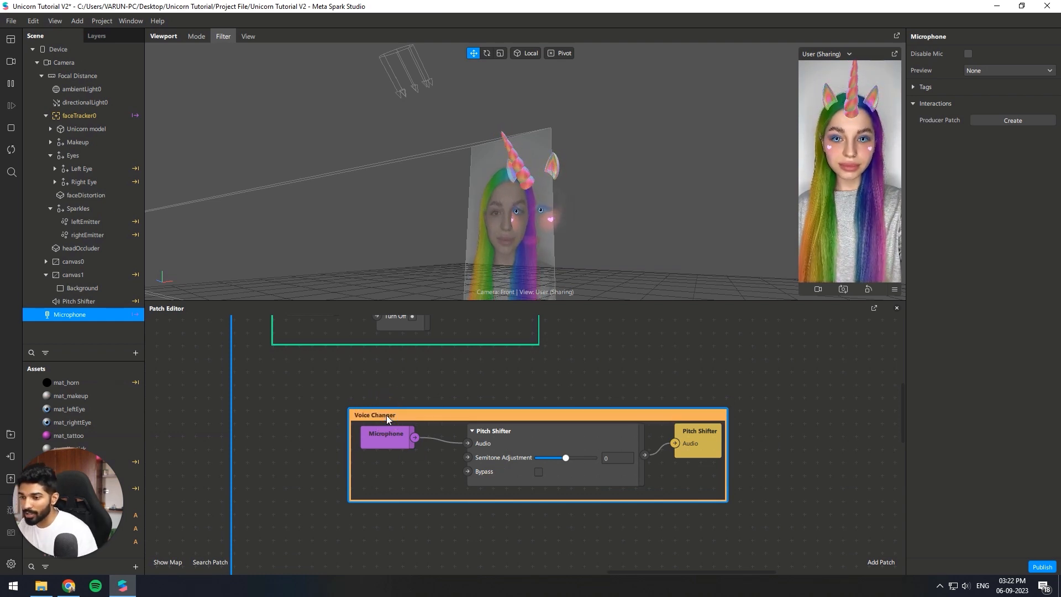
drag(445, 415, 369, 364)
Switch the preview source to the Logitech BRIO camera.
click(11, 61)
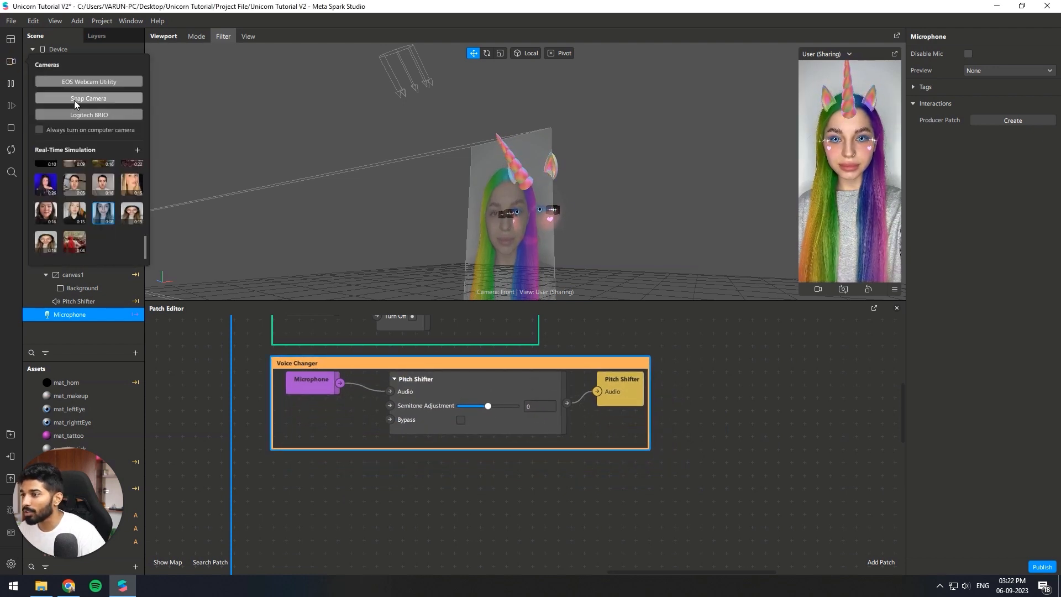
click(83, 116)
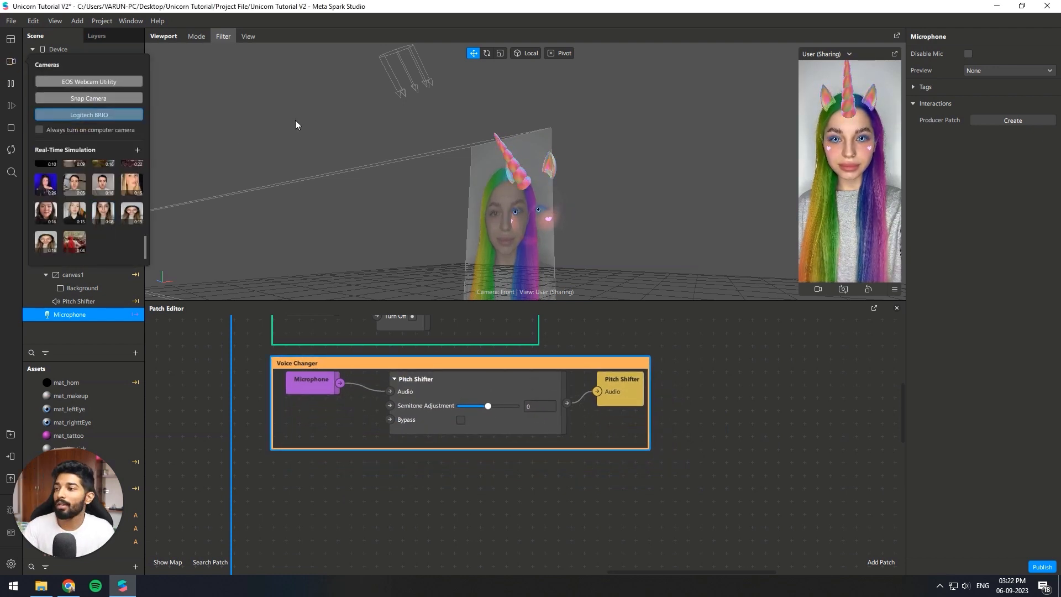
click(857, 370)
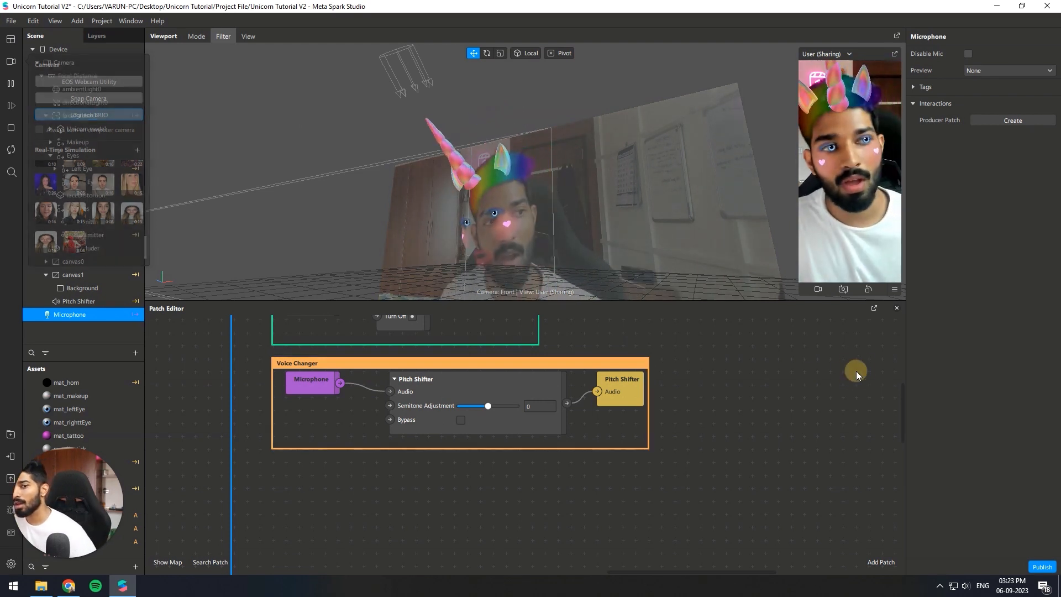
Set the Microphone's preview to Live Microphone Preview and the Pitch Shifter's Semitone Adjustment to 5.
click(492, 434)
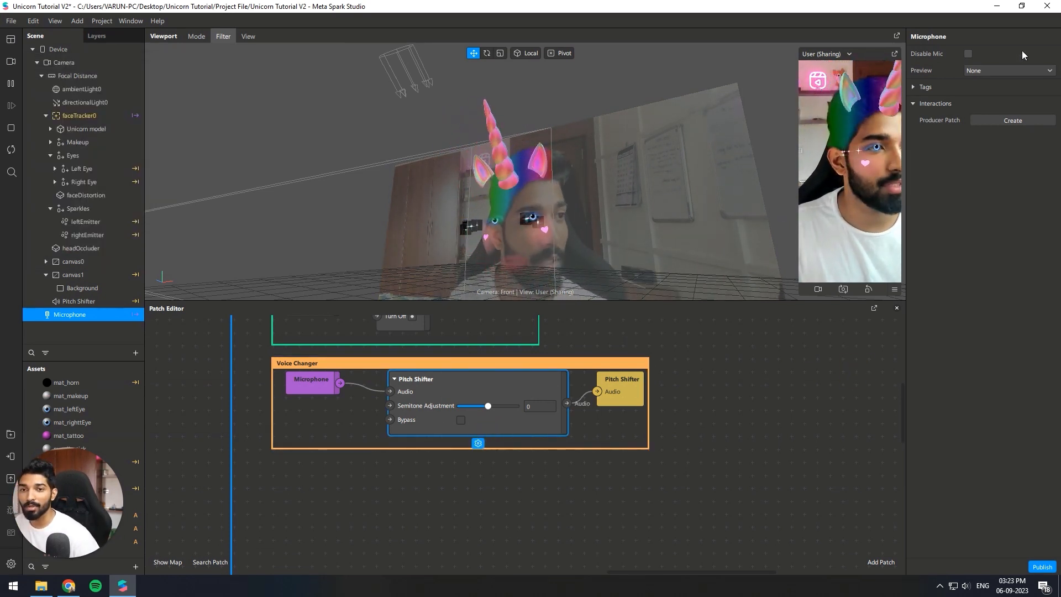
click(1016, 71)
click(994, 84)
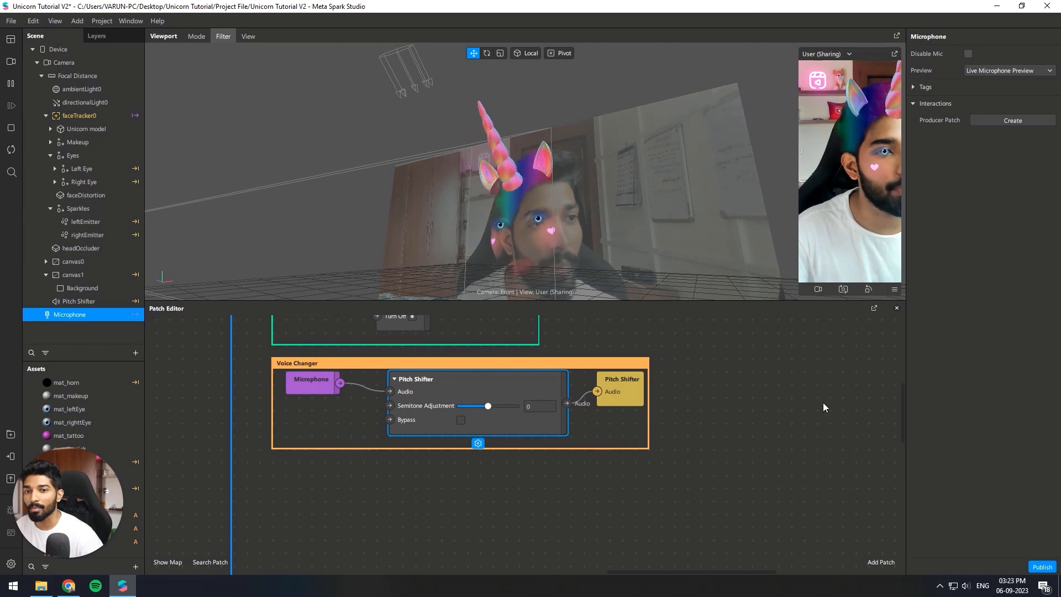
text(5)
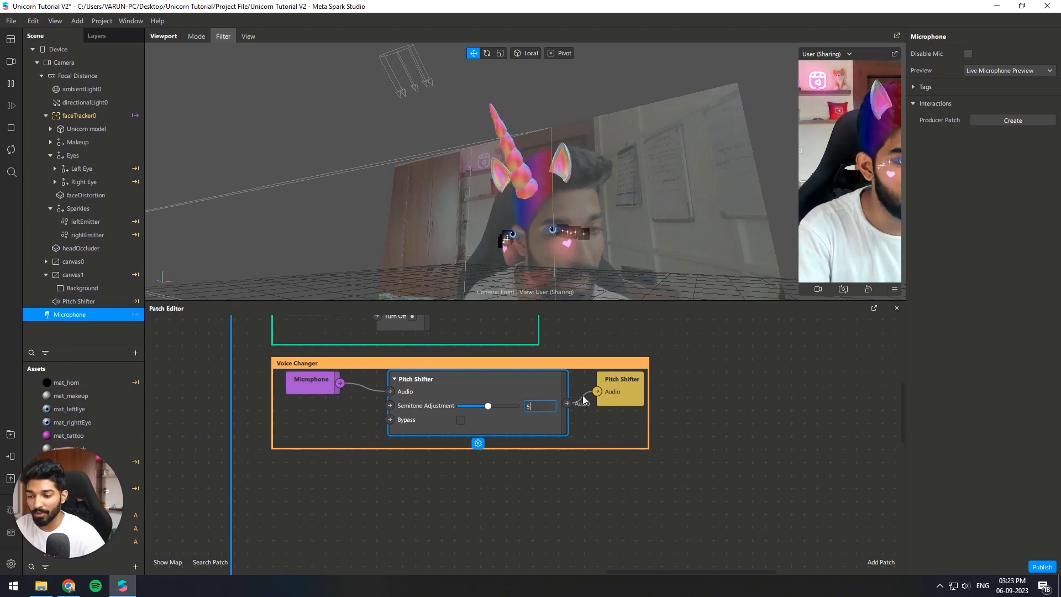
click(722, 395)
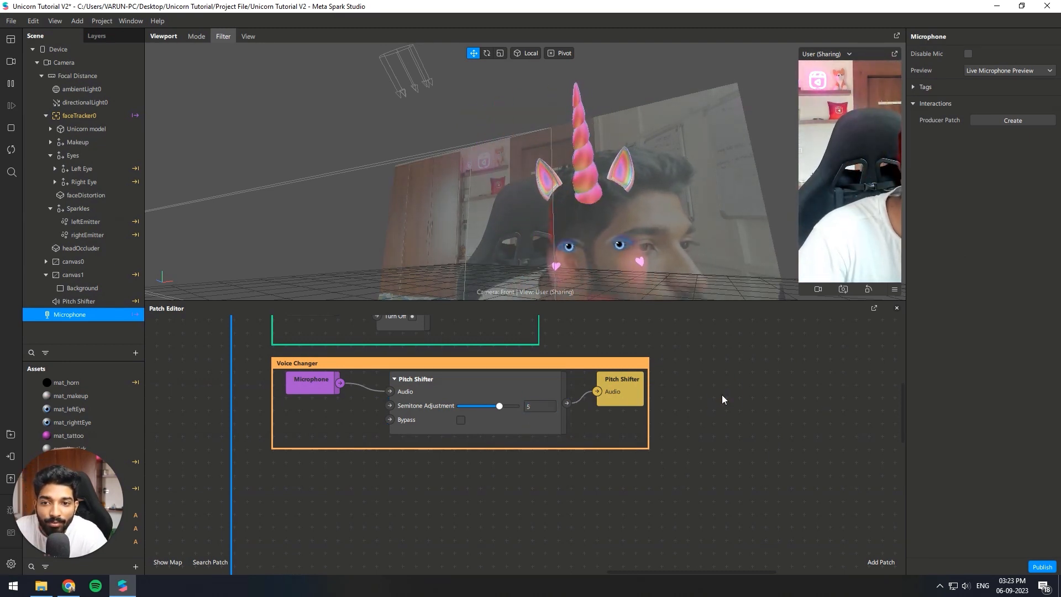
Try a Semitone Adjustment of -5 on the Pitch Shifter and return it to 5.
click(542, 406)
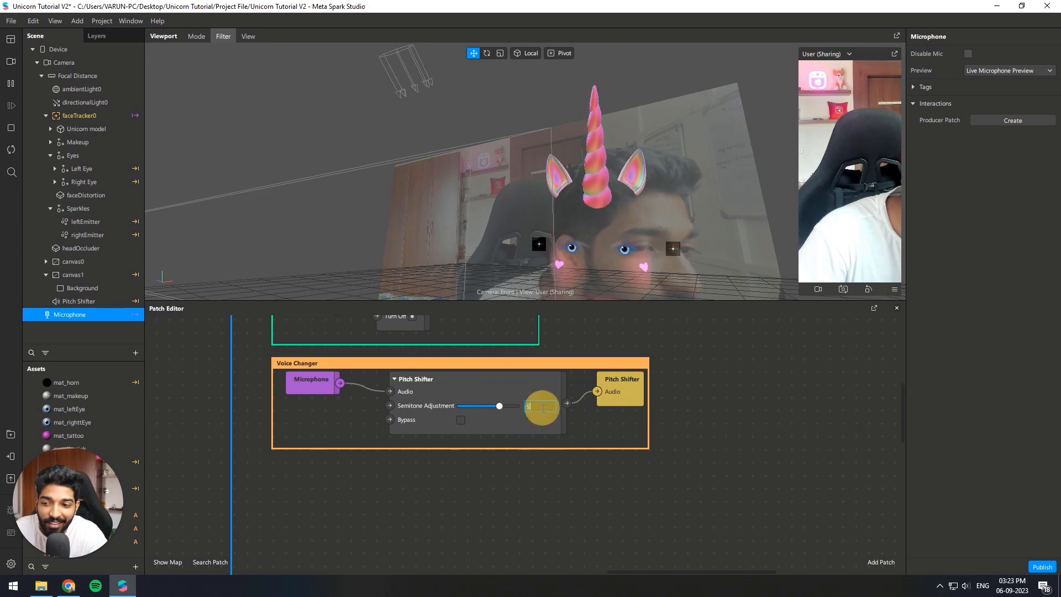
key(BackSpace)
text(-5)
click(659, 406)
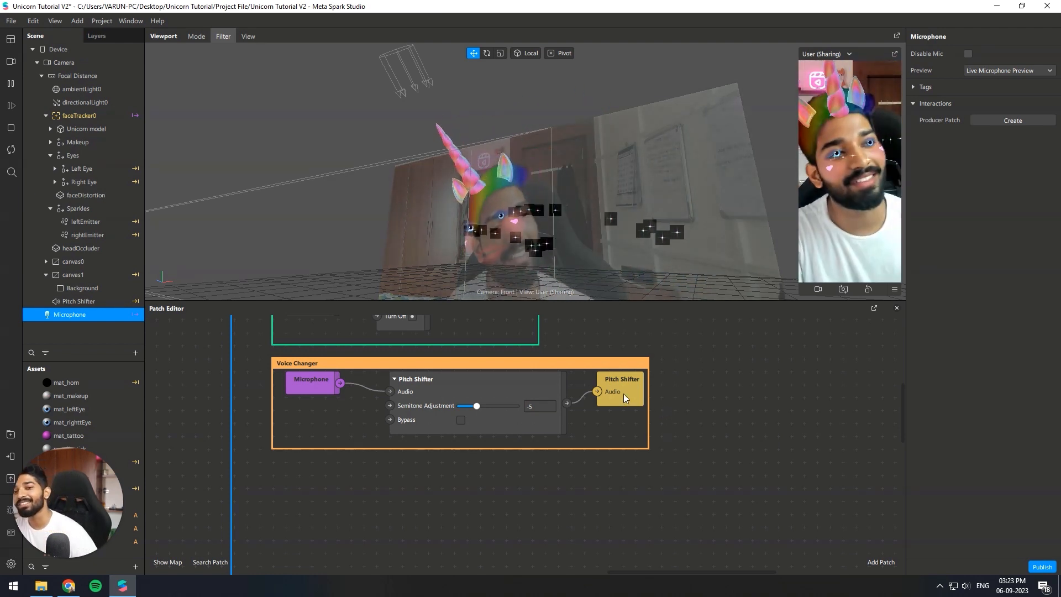
click(551, 404)
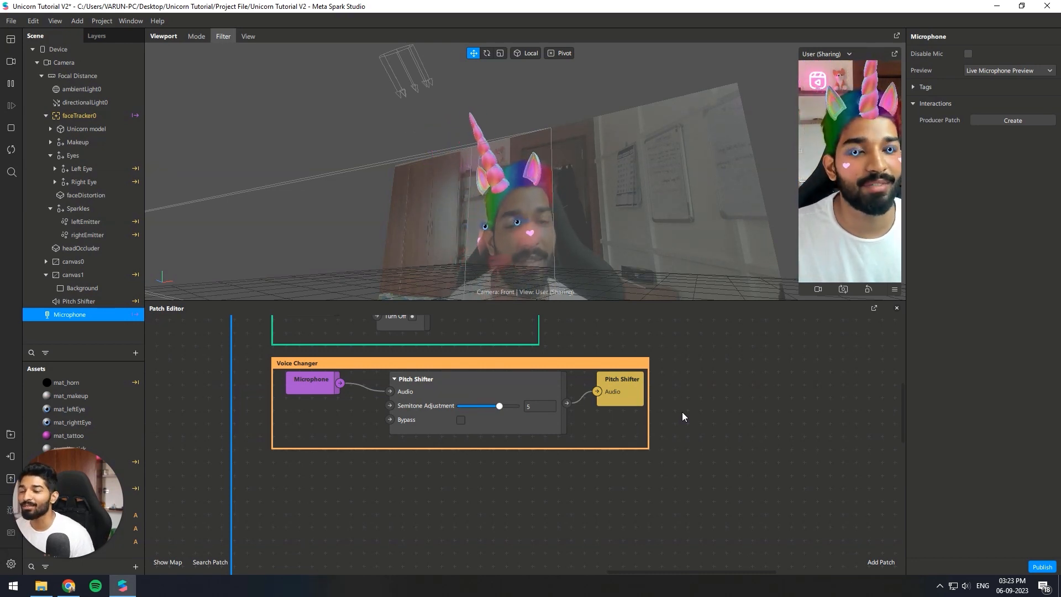
Switch the preview back to the simulation video of the woman in the grey sweater and open the Microphone's Preview options.
click(10, 63)
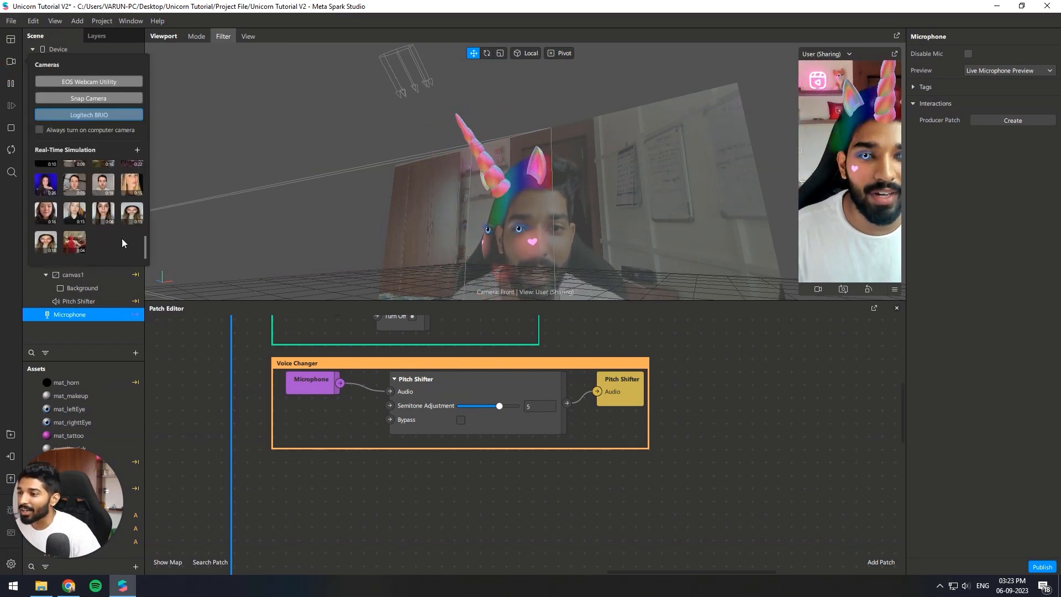
click(110, 221)
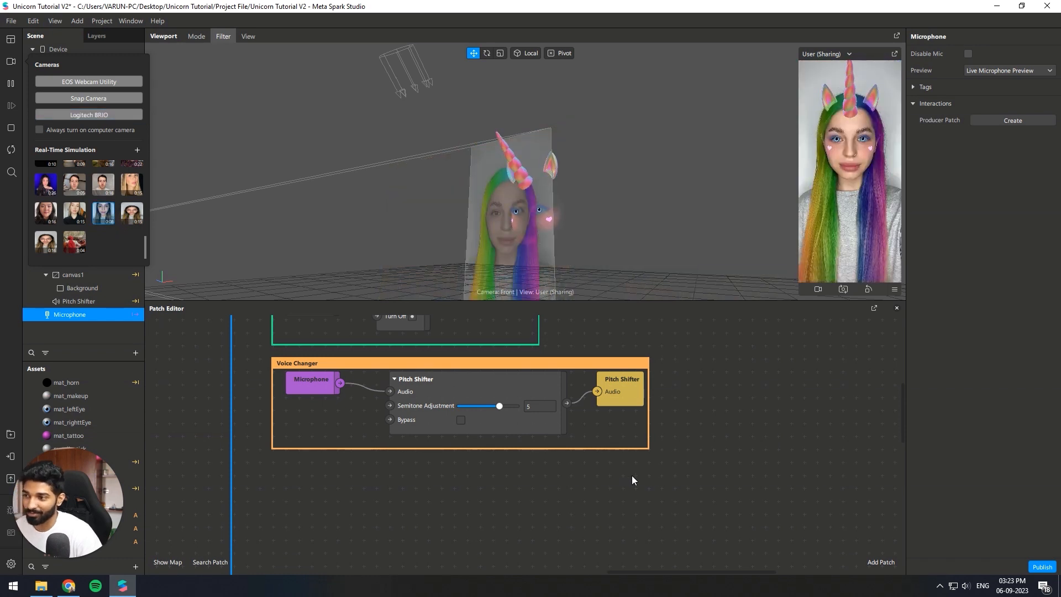
click(631, 475)
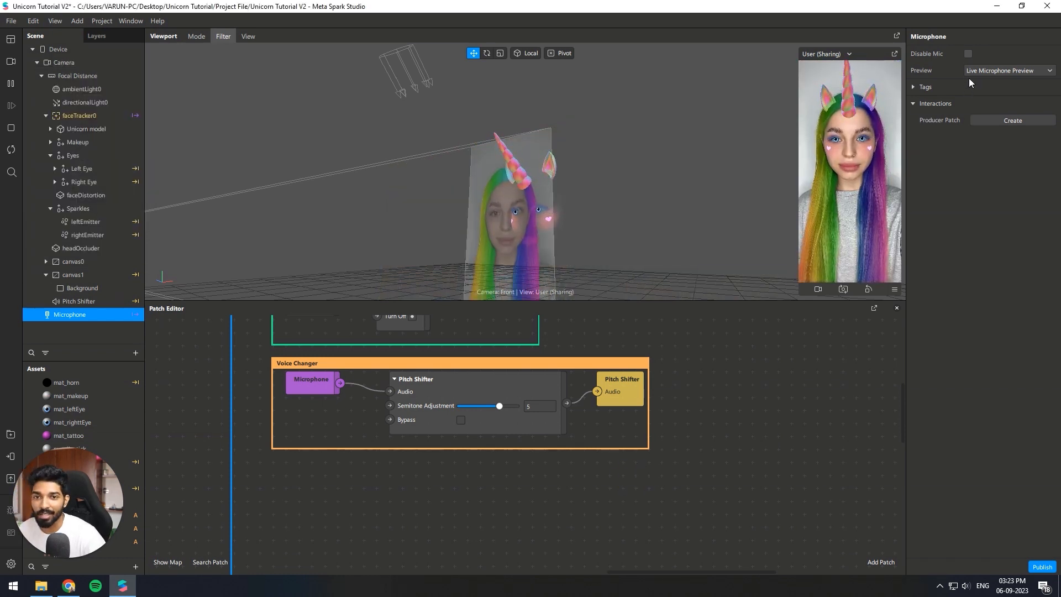
click(981, 71)
click(981, 72)
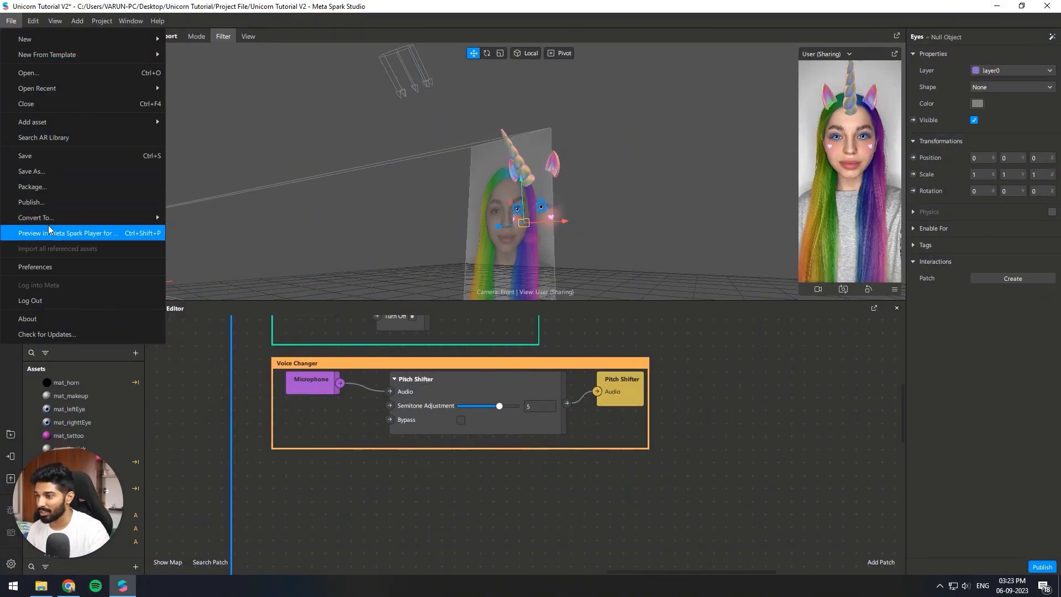
Examine the publishing options and the accounts available as owner of the new effect, and close without uploading.
click(55, 207)
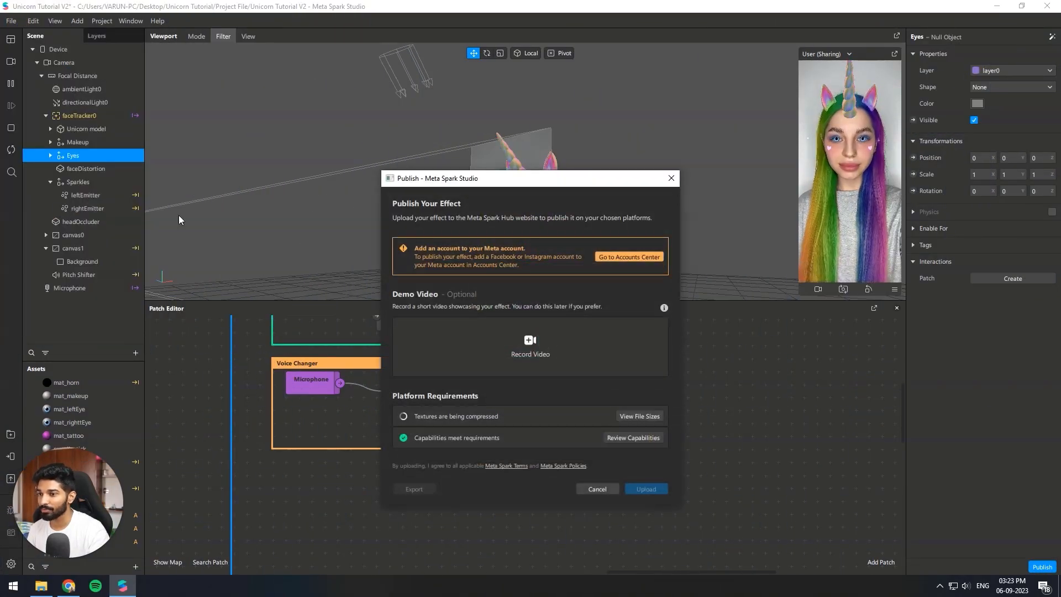
click(670, 178)
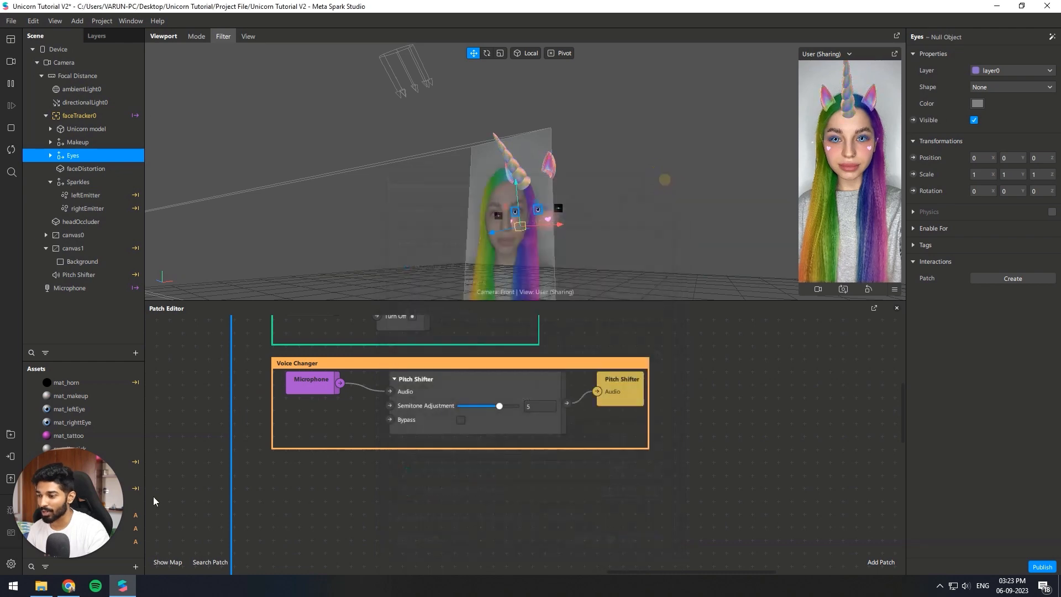
click(11, 478)
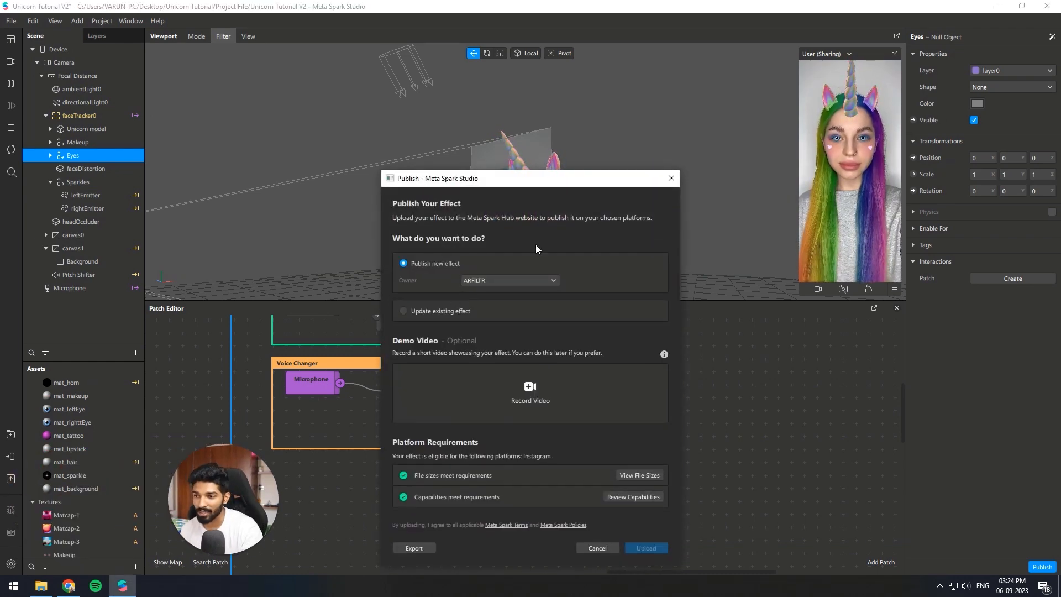
click(493, 281)
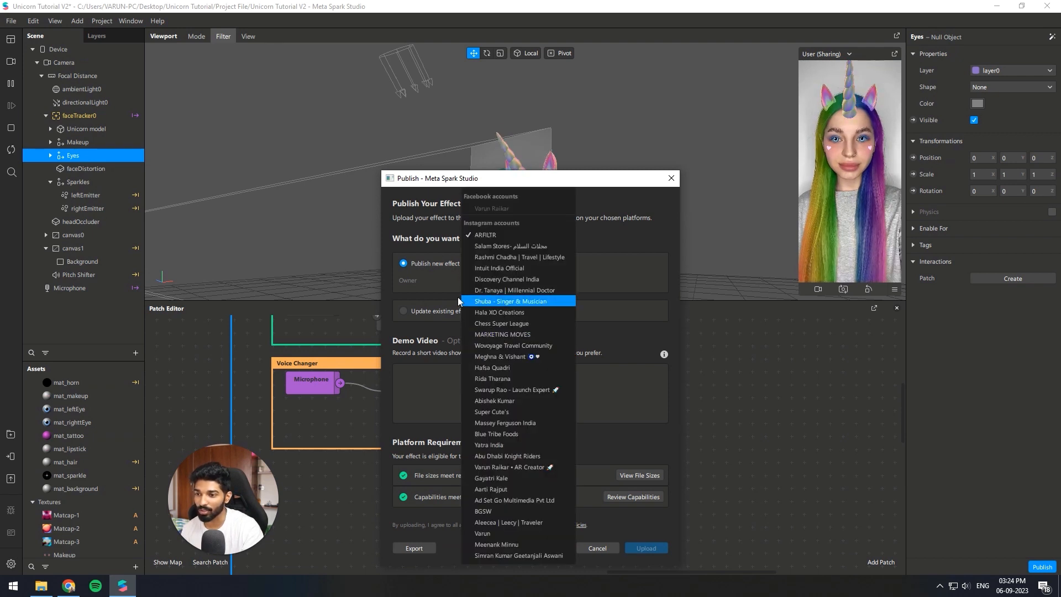
click(443, 282)
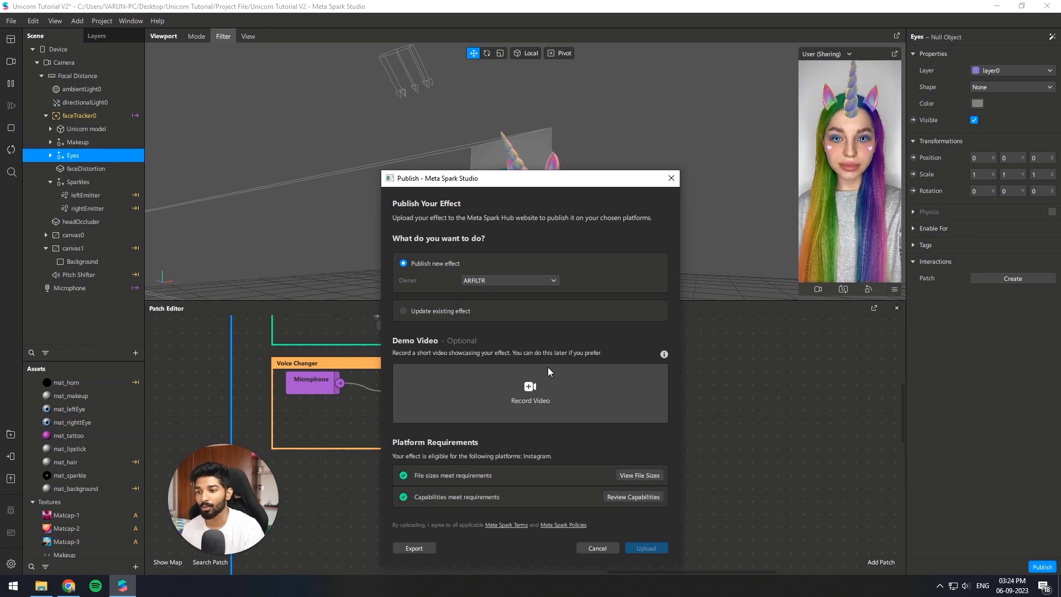
click(607, 546)
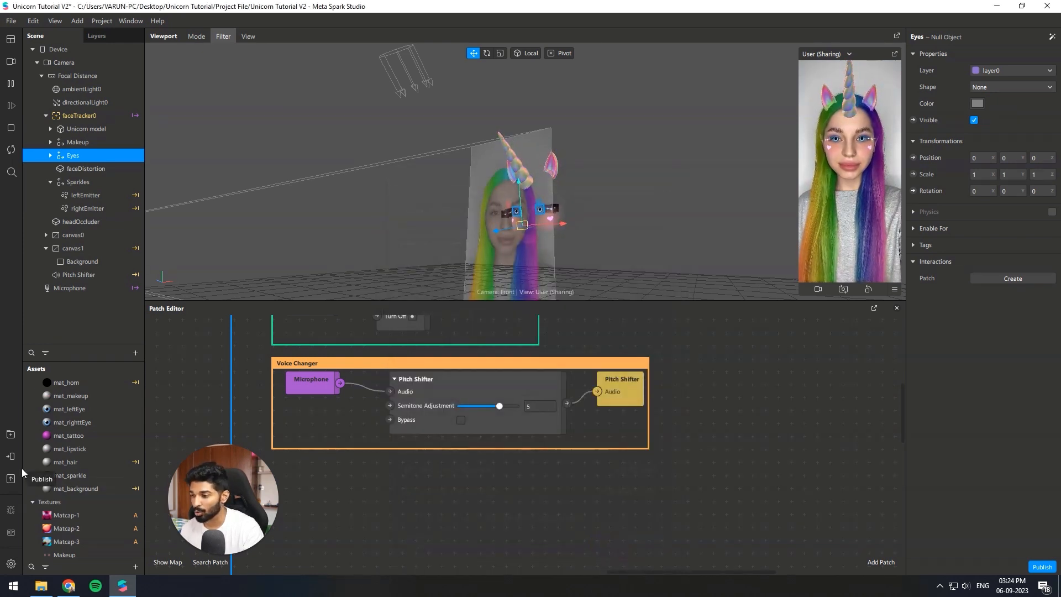
Send the sharing effect to Instagram for testing on a device.
click(17, 458)
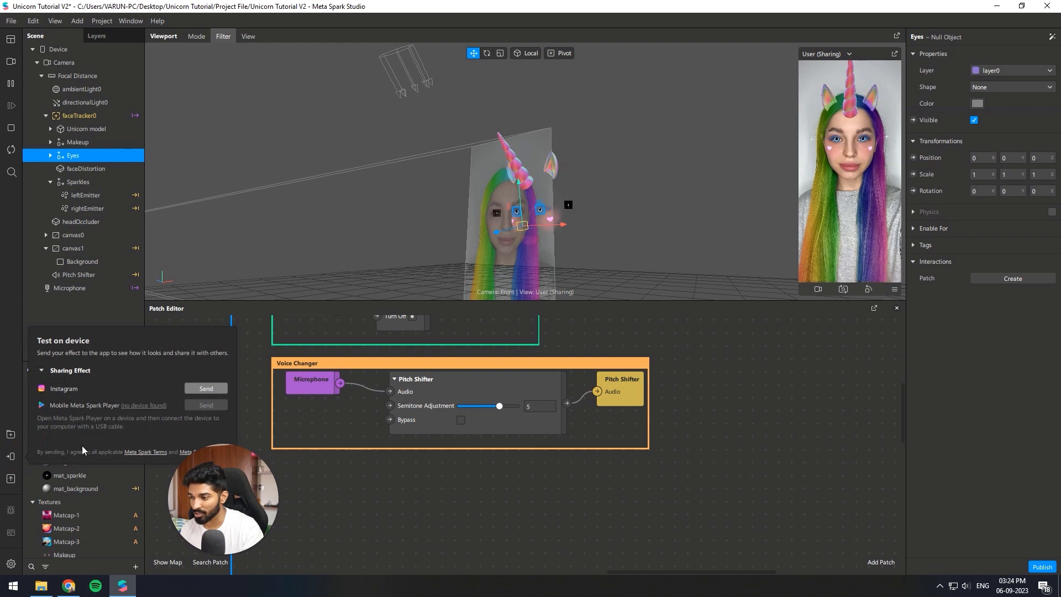
click(205, 389)
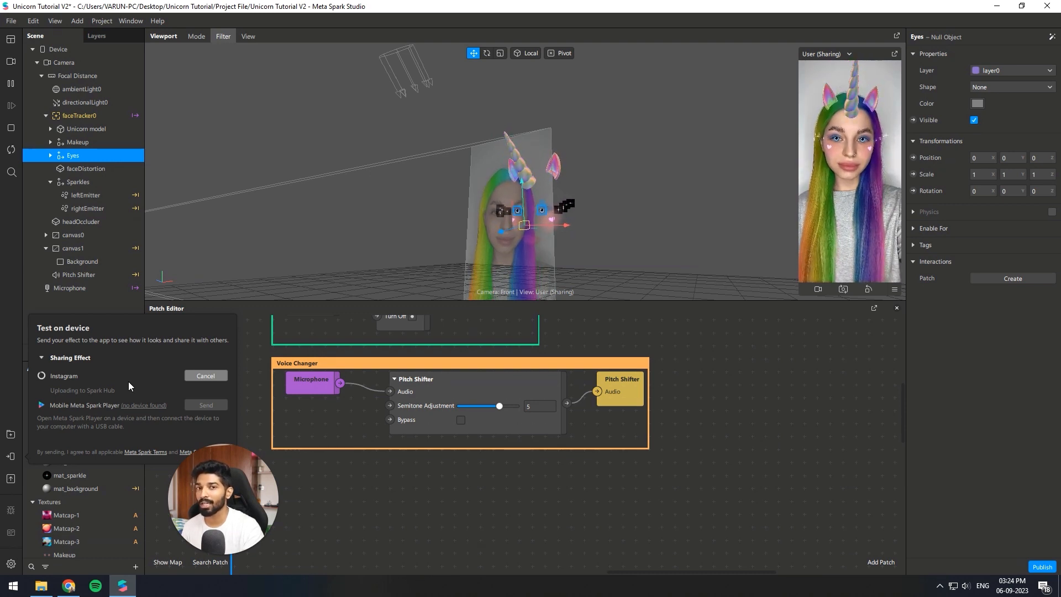
Open the Publish dialog again to view the effect's upload options and platform requirements.
click(15, 480)
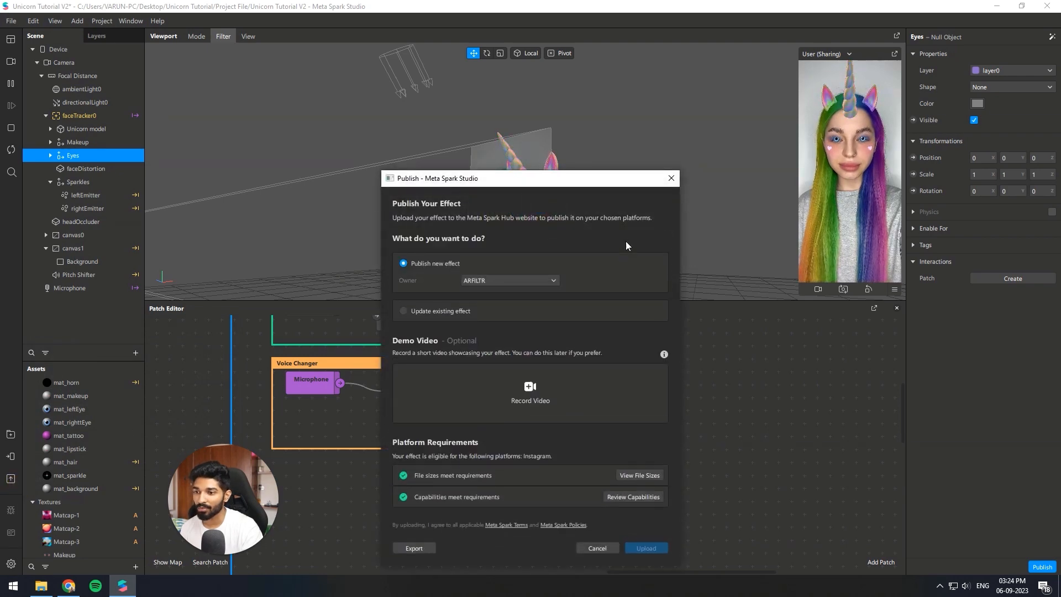
click(671, 178)
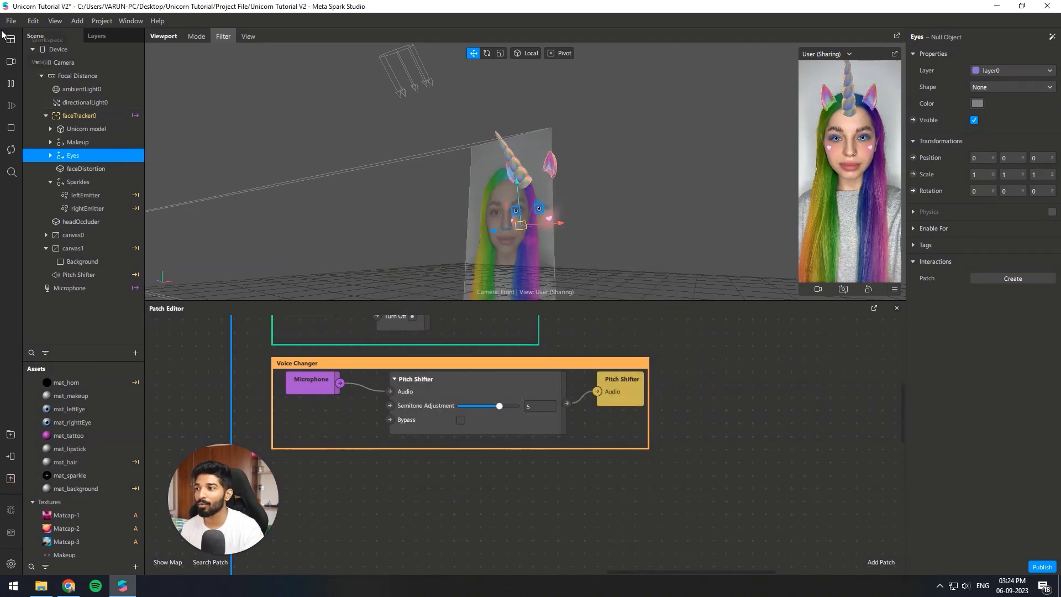
click(18, 22)
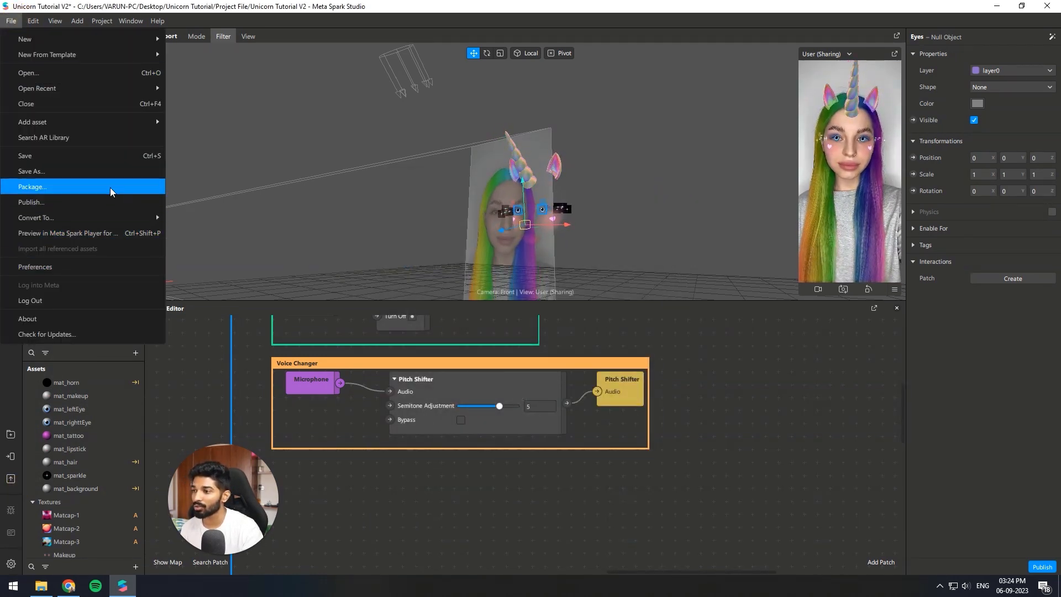
click(123, 201)
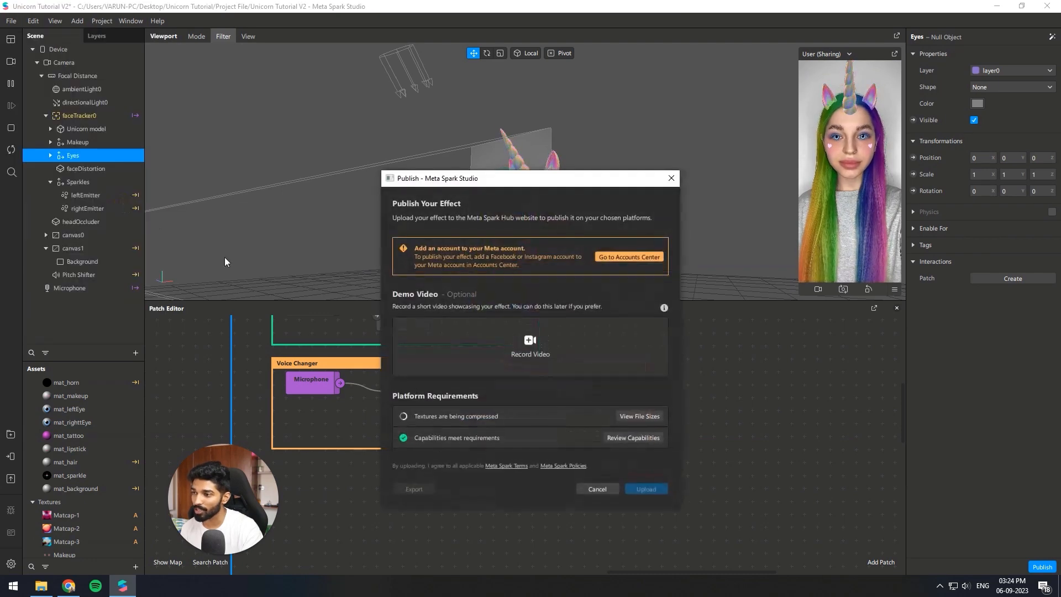
Export the effect as Unicorn Tutorial V2.arexport into the Unicorn Tutorial folder on the desktop.
click(419, 530)
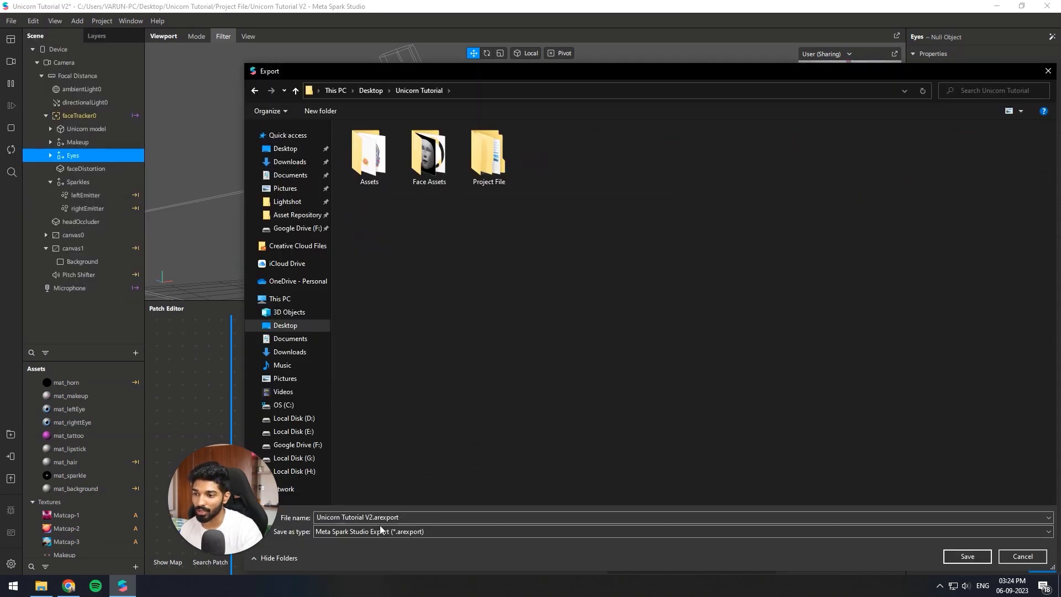
click(372, 518)
drag(643, 72, 644, 69)
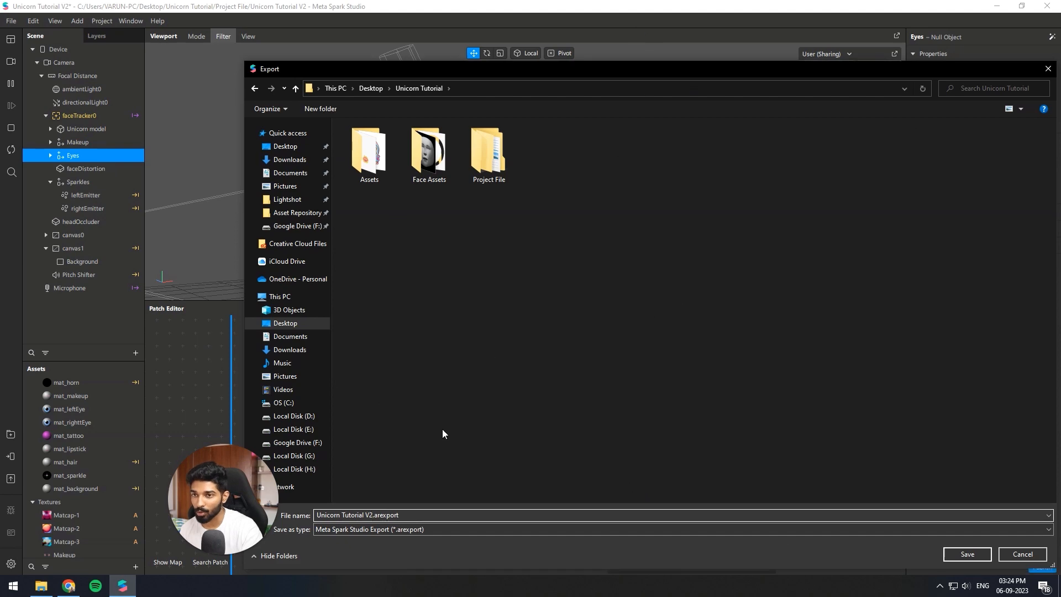
click(947, 554)
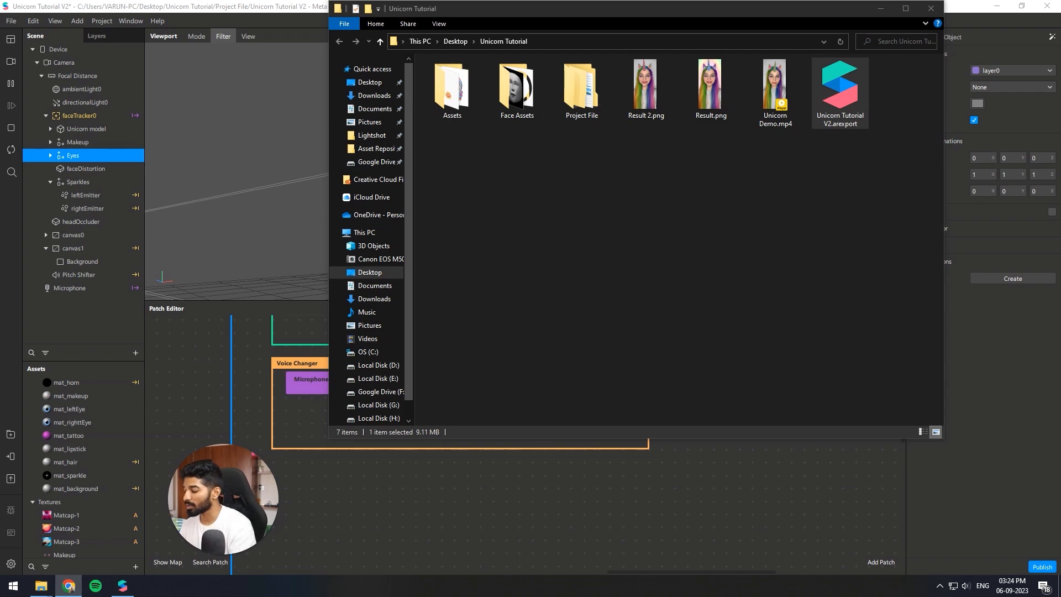
Switch to Chrome and open the Meta Spark Hub dashboard in a maximized window.
drag(1, 167, 612, 140)
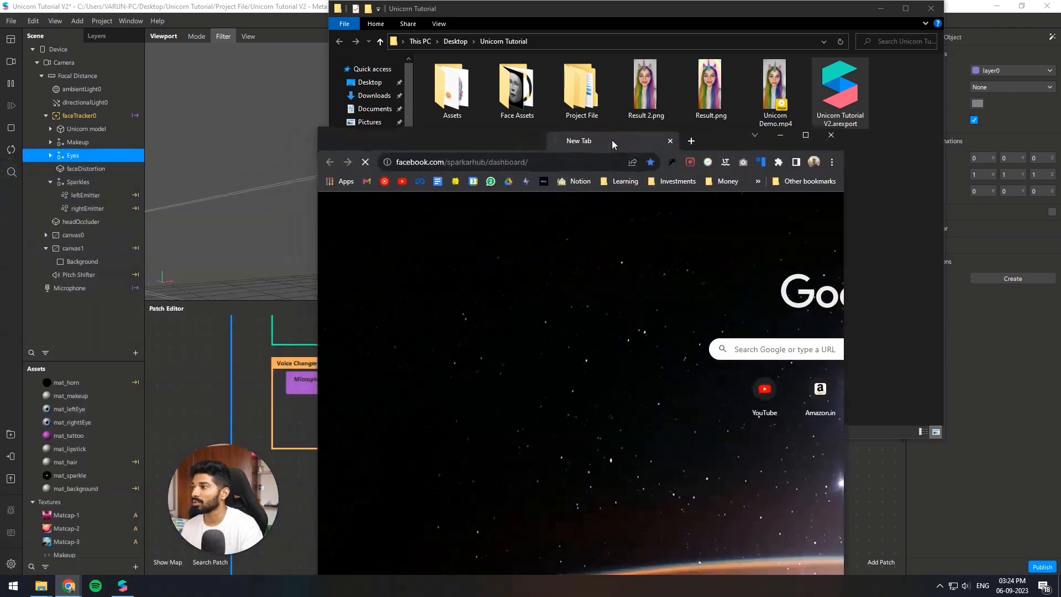
click(802, 134)
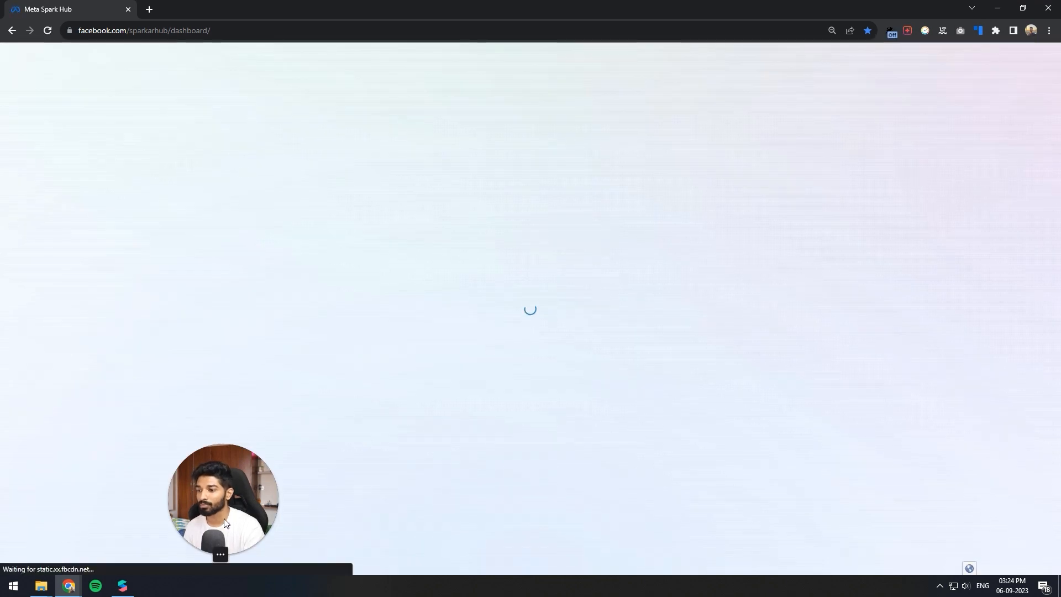
click(213, 554)
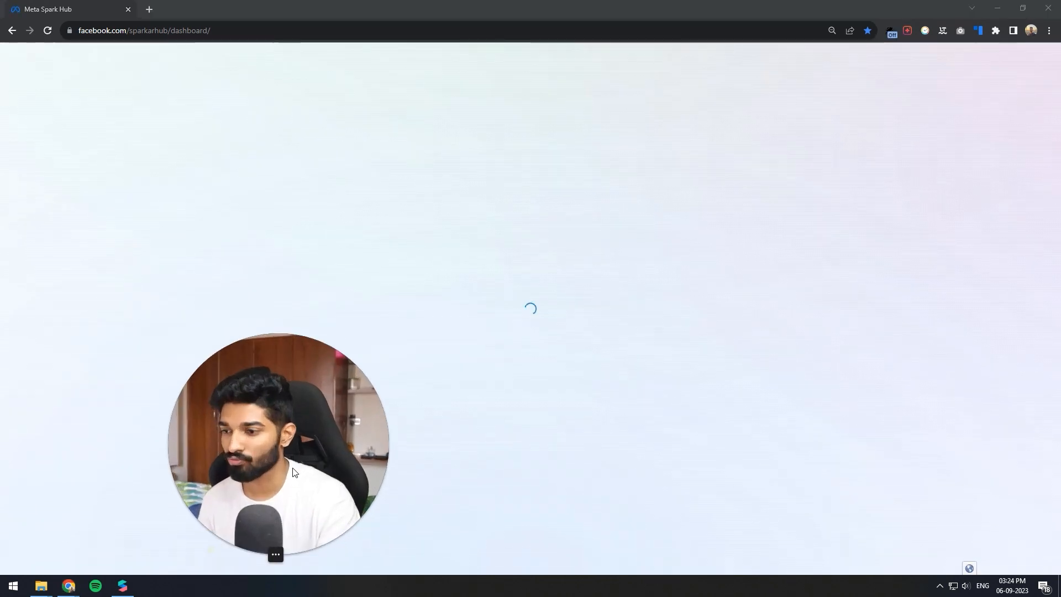
drag(295, 469, 949, 453)
click(626, 127)
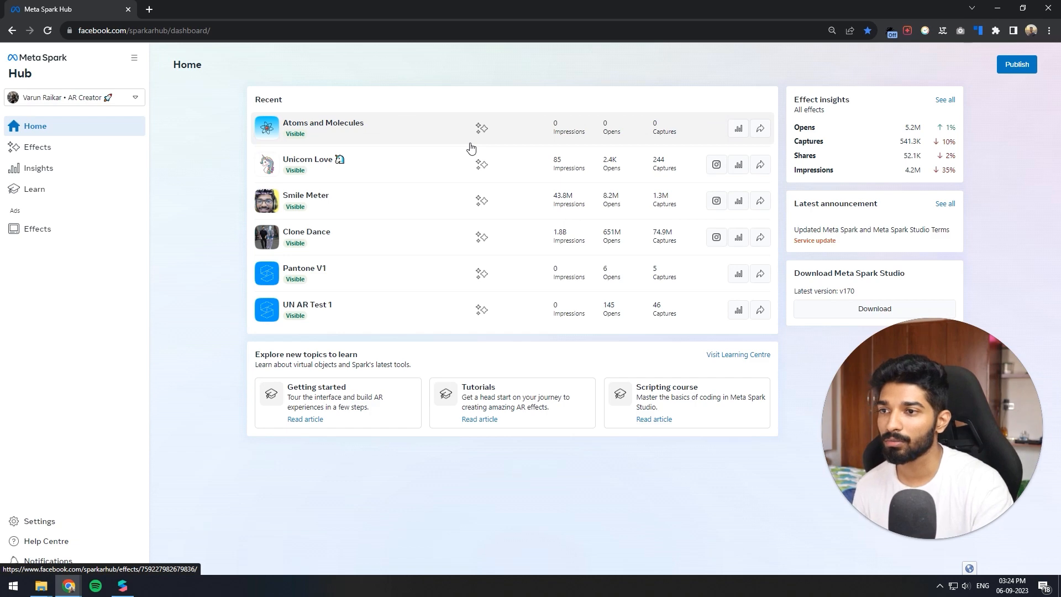
Start publishing a new experience of the type Effect, for sharing and video calling.
click(1029, 69)
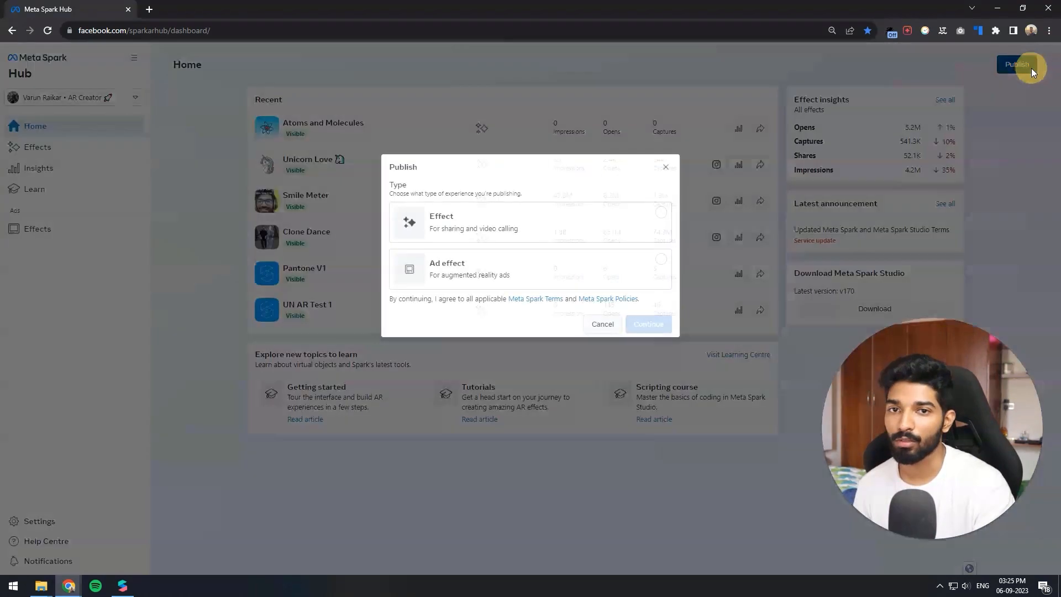
click(541, 235)
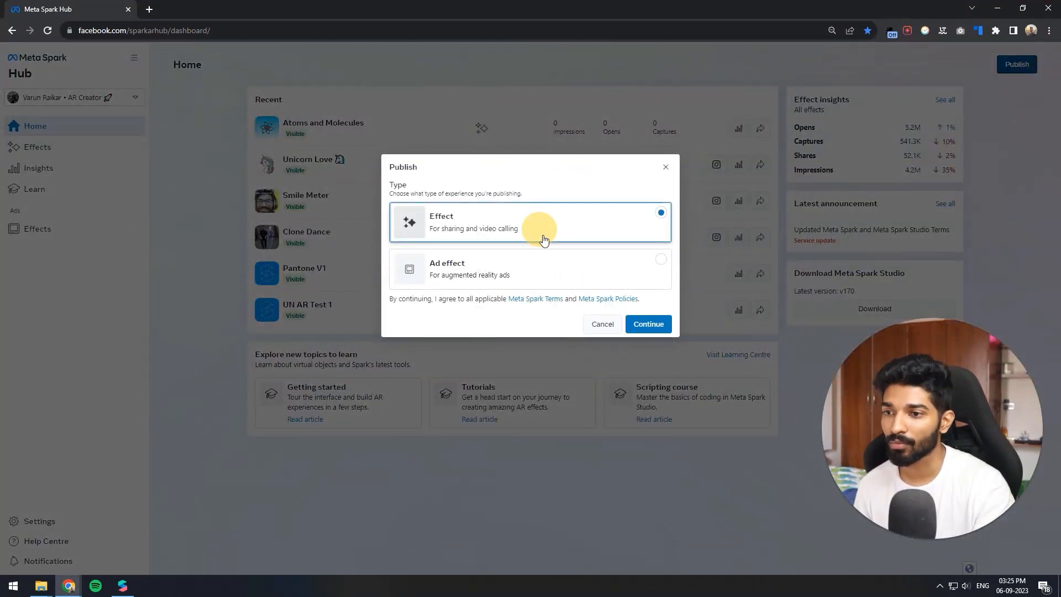
click(643, 324)
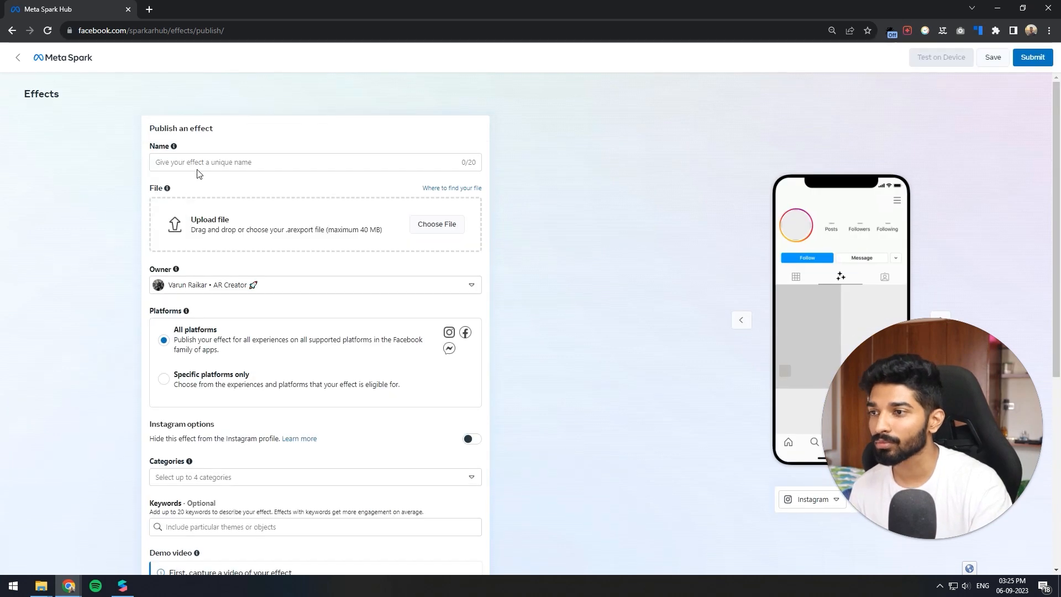
Name the effect "Unicorn Tutorial" in the publishing form.
click(211, 161)
text(Unic)
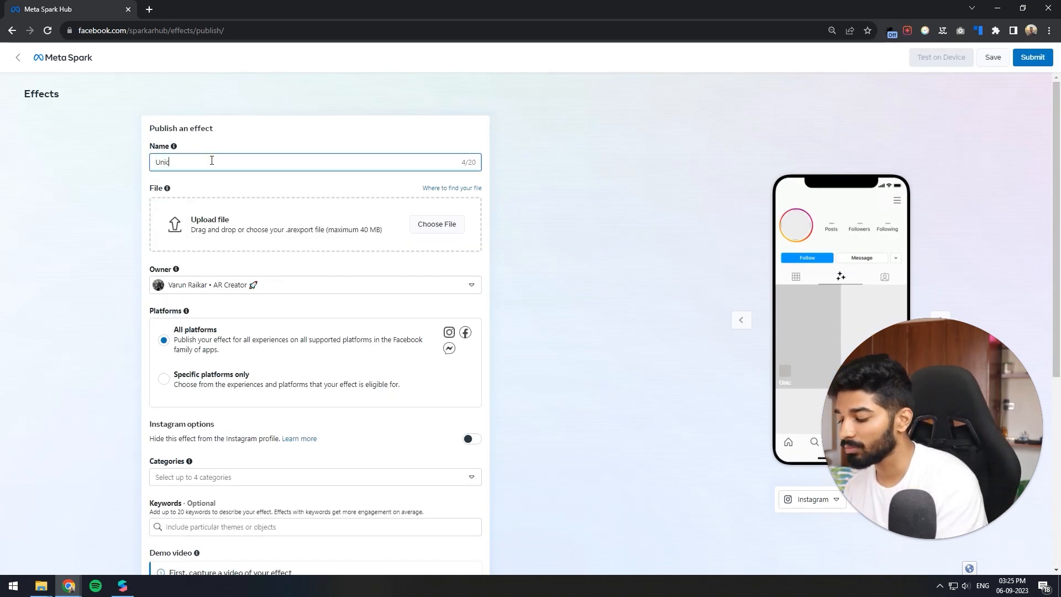
text(orn Tu)
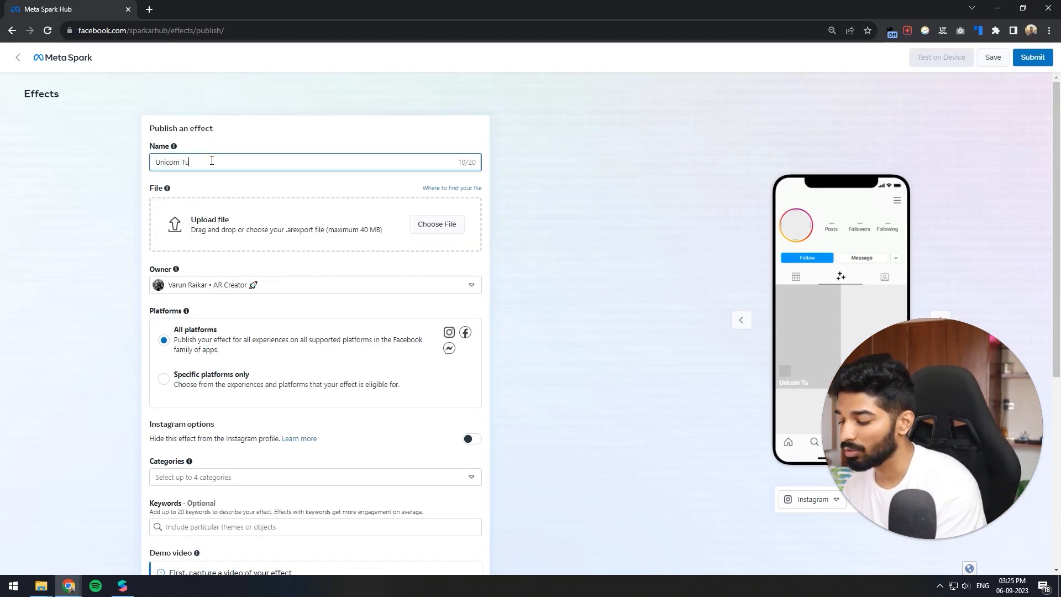
text(torial)
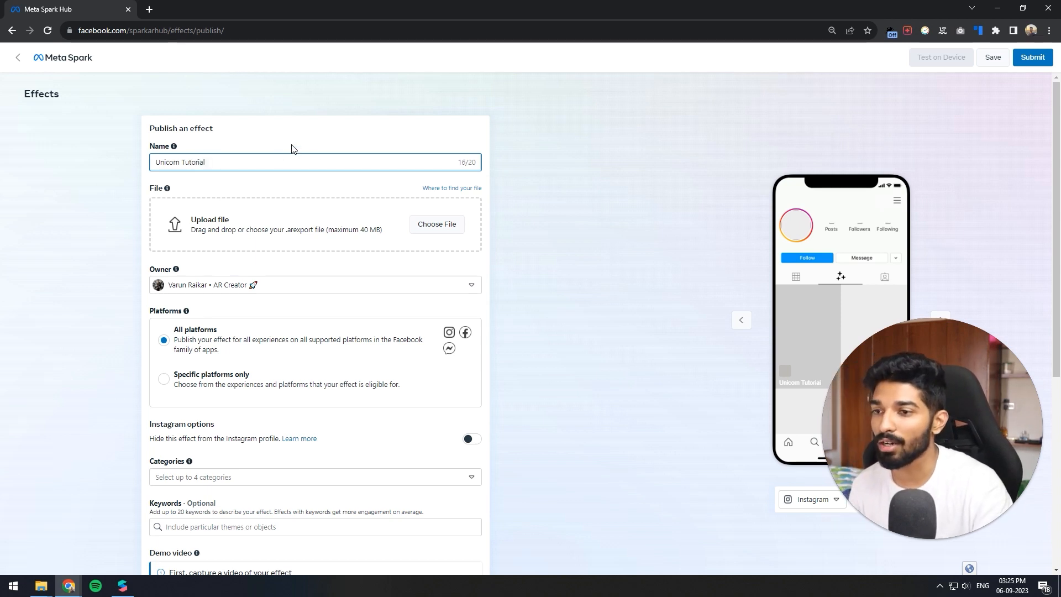
Upload Unicorn Tutorial V2.arexport from the Unicorn Tutorial folder as the effect file.
mouse_move(43, 583)
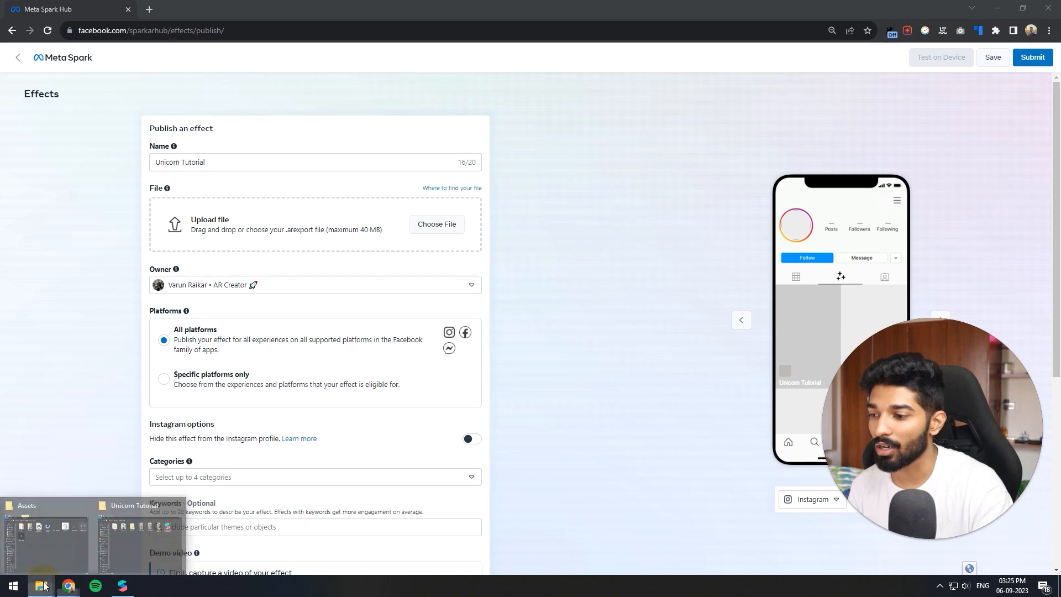
click(114, 529)
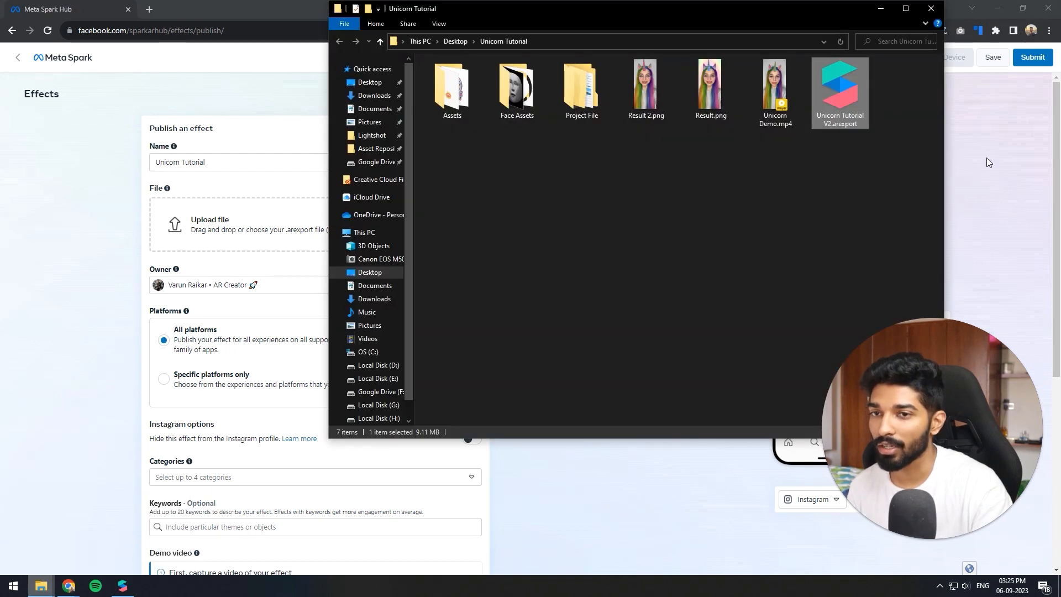
drag(840, 91, 210, 216)
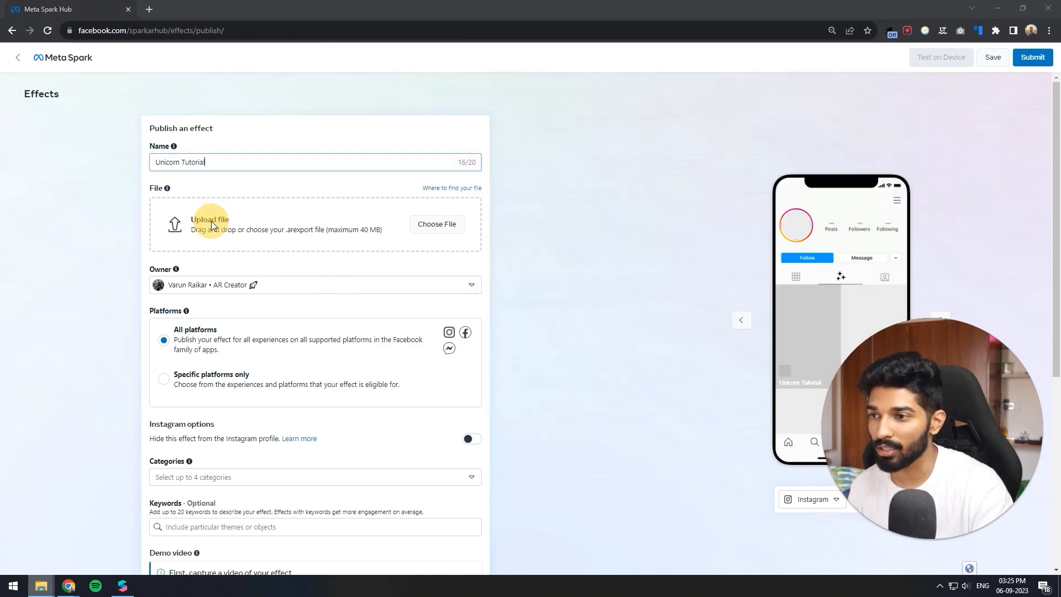
Assign the categories Appearance, Selfies, Love and Animals to the effect.
scroll(409, 325, down, 2)
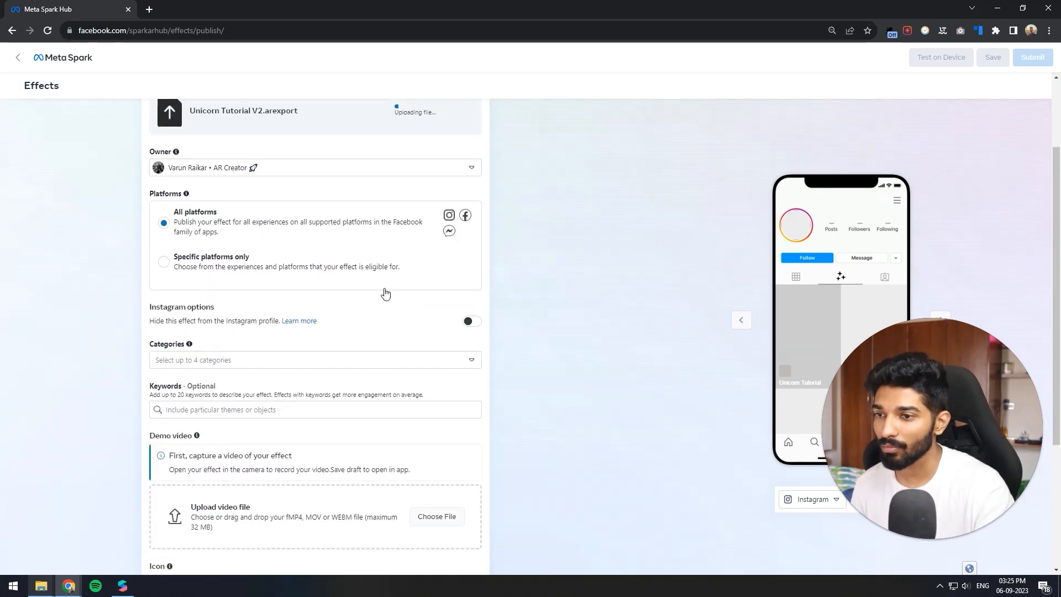
scroll(385, 293, down, 1)
click(291, 309)
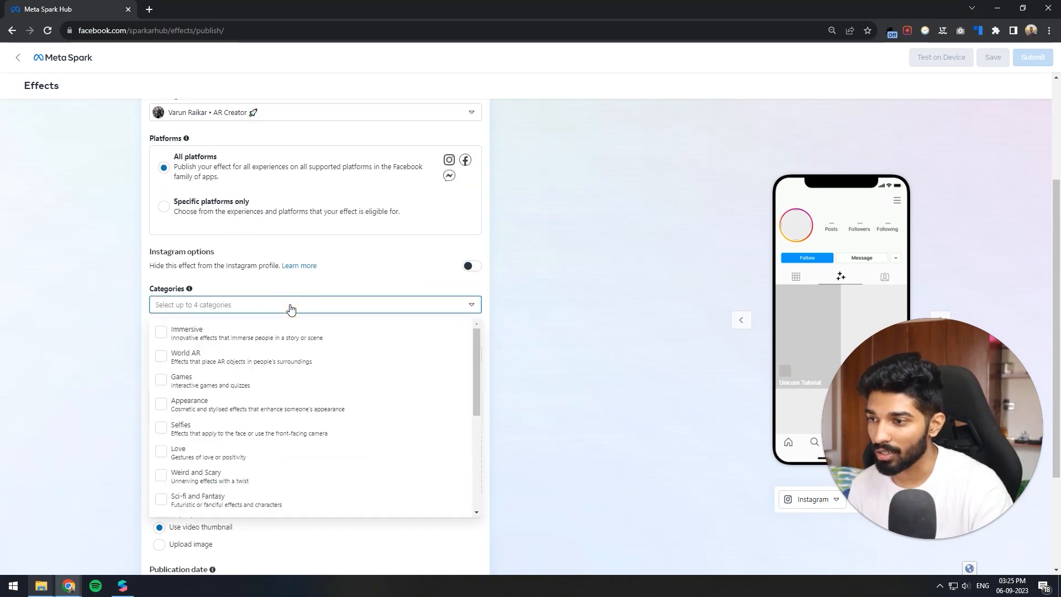
scroll(281, 357, down, 3)
click(277, 353)
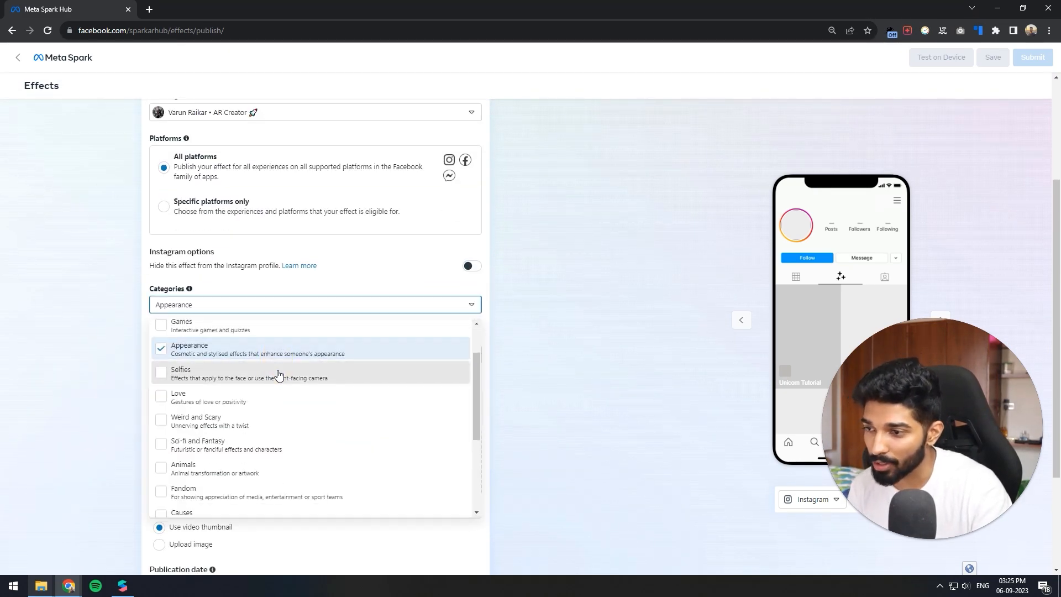
click(278, 373)
click(278, 398)
scroll(278, 398, down, 1)
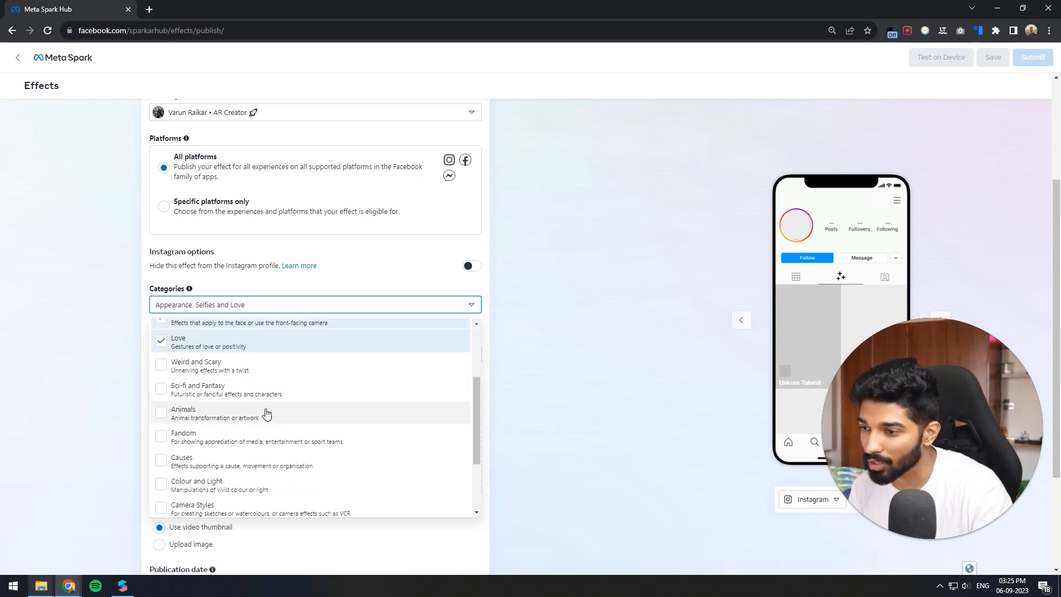
click(268, 412)
click(118, 407)
Add the keywords Unicorn, Love and Dreamy to the effect.
scroll(169, 398, down, 1)
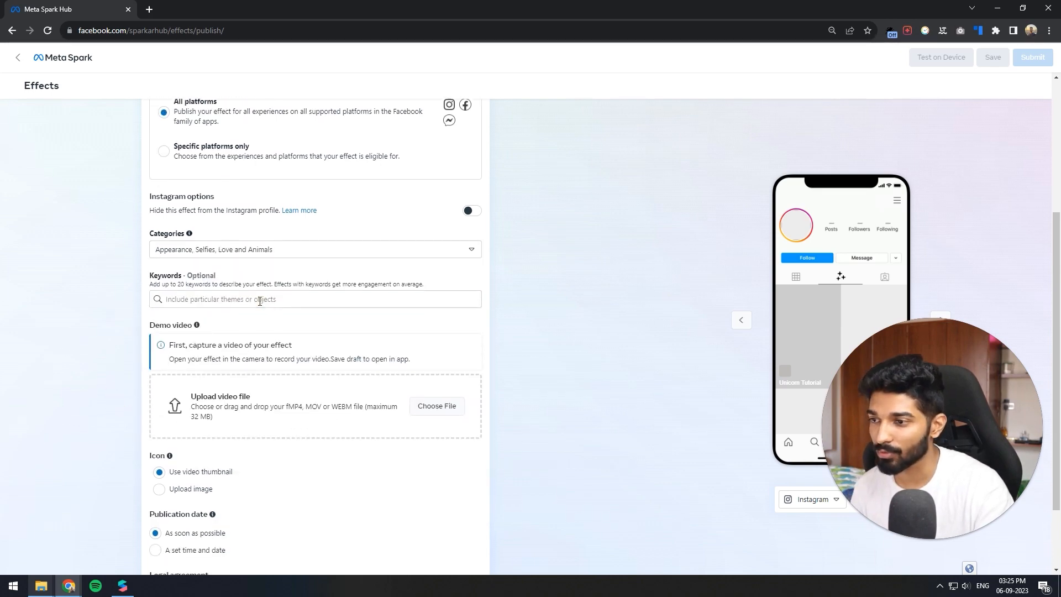
click(261, 302)
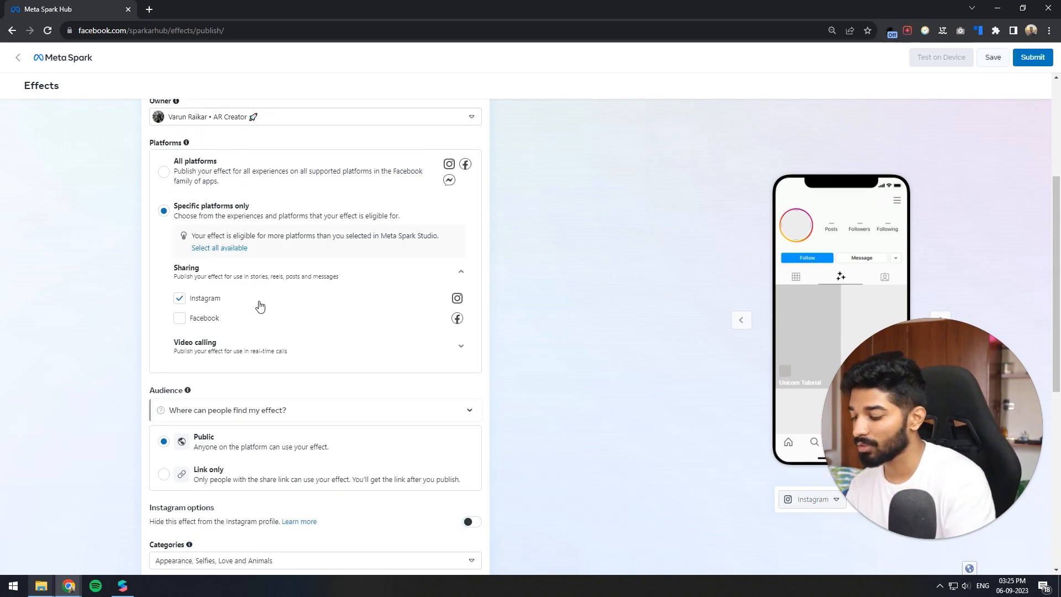
scroll(260, 307, down, 3)
click(160, 433)
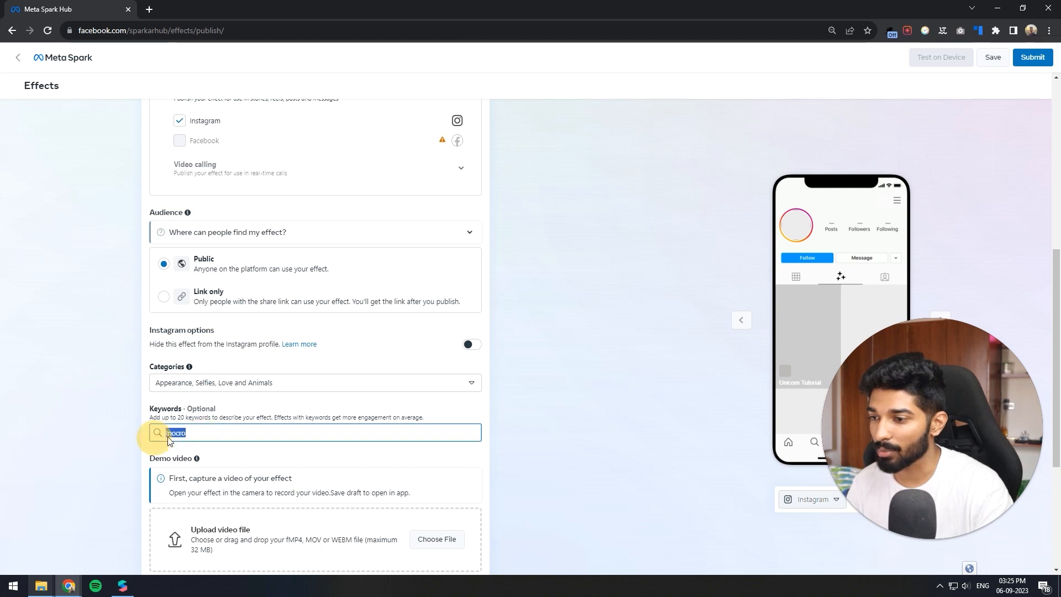
key(Return)
scroll(577, 463, down, 4)
text(Love)
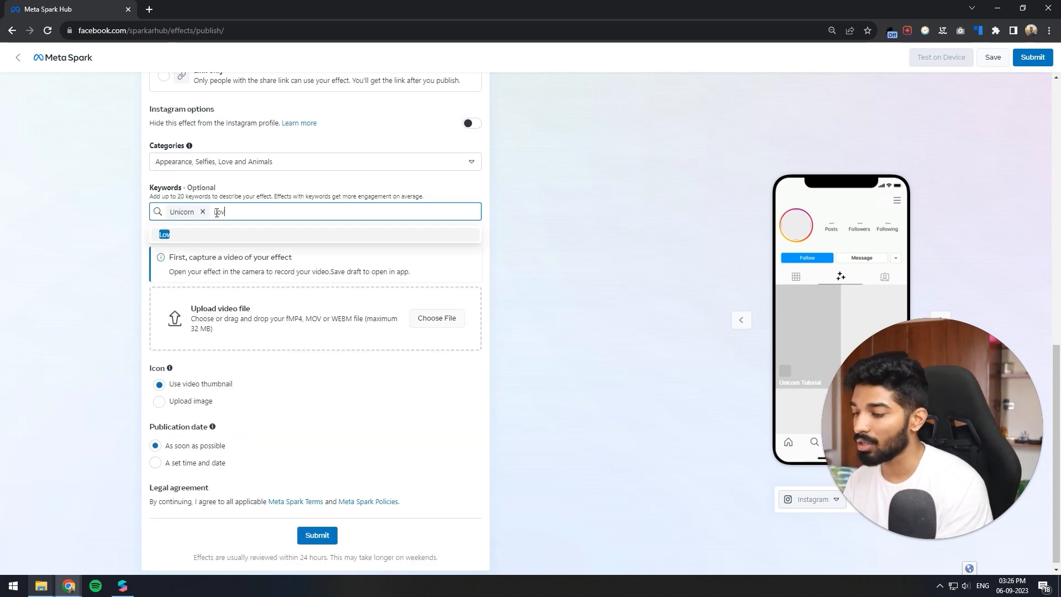
key(Return)
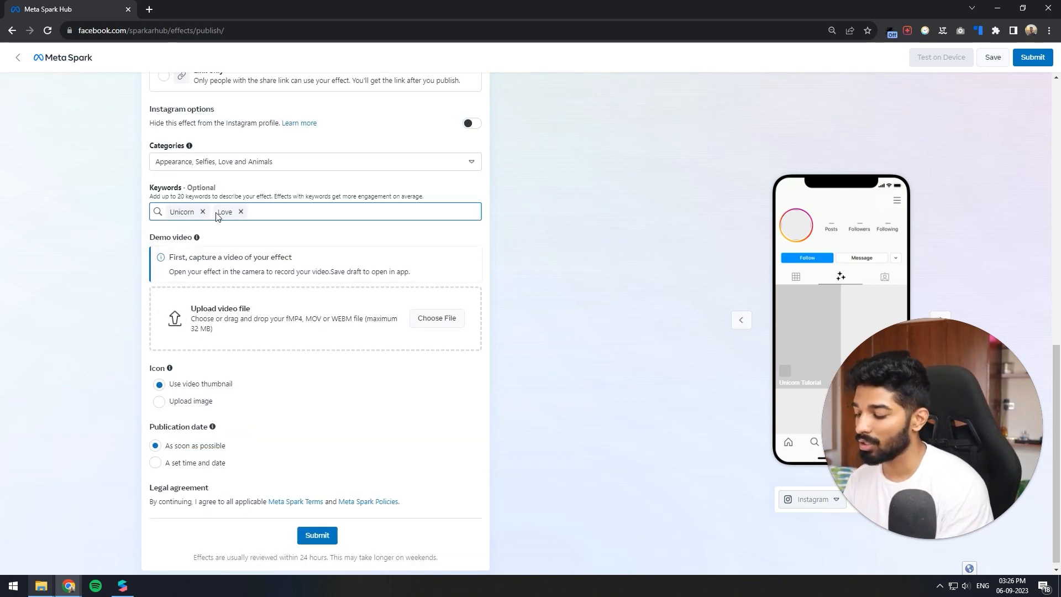
text(Dream)
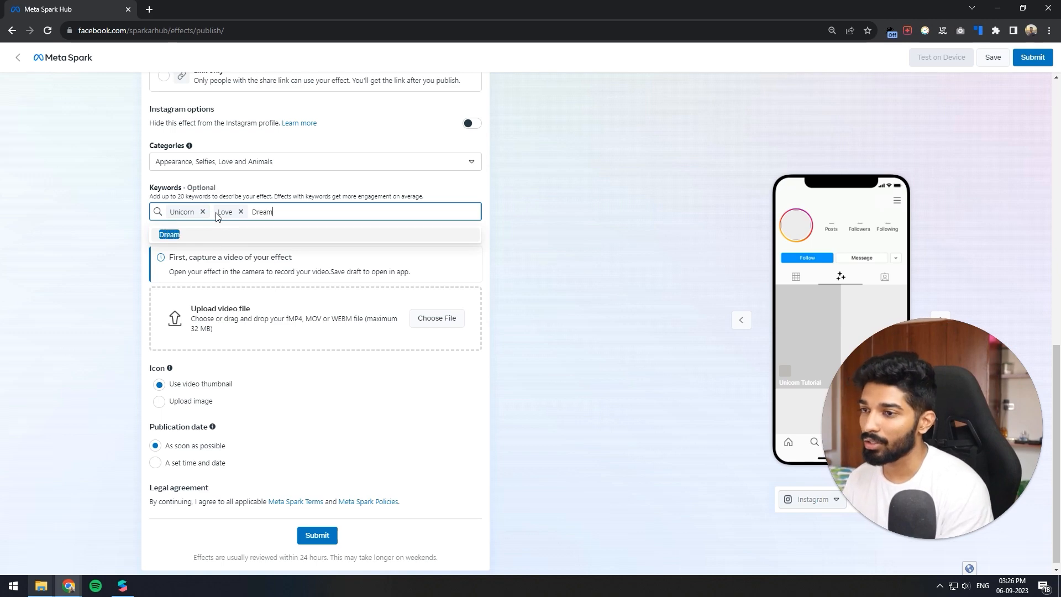
text(y)
key(Return)
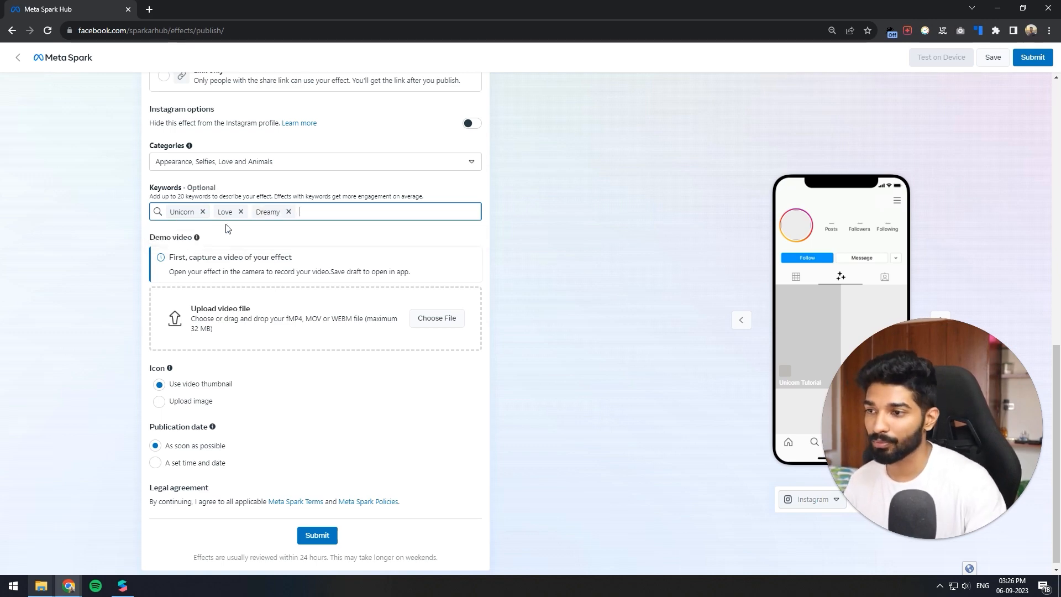
Choose an uploaded image for the effect's icon, add Icon.png from the Assets folder and accept its crop.
scroll(345, 273, up, 2)
scroll(320, 275, down, 2)
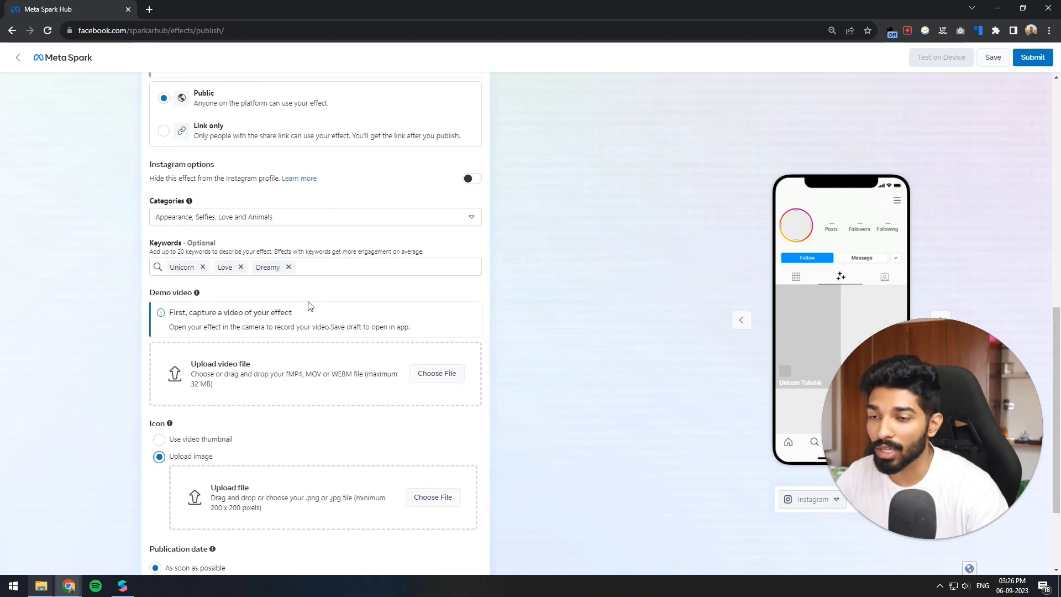
scroll(310, 306, down, 1)
scroll(310, 306, down, 1)
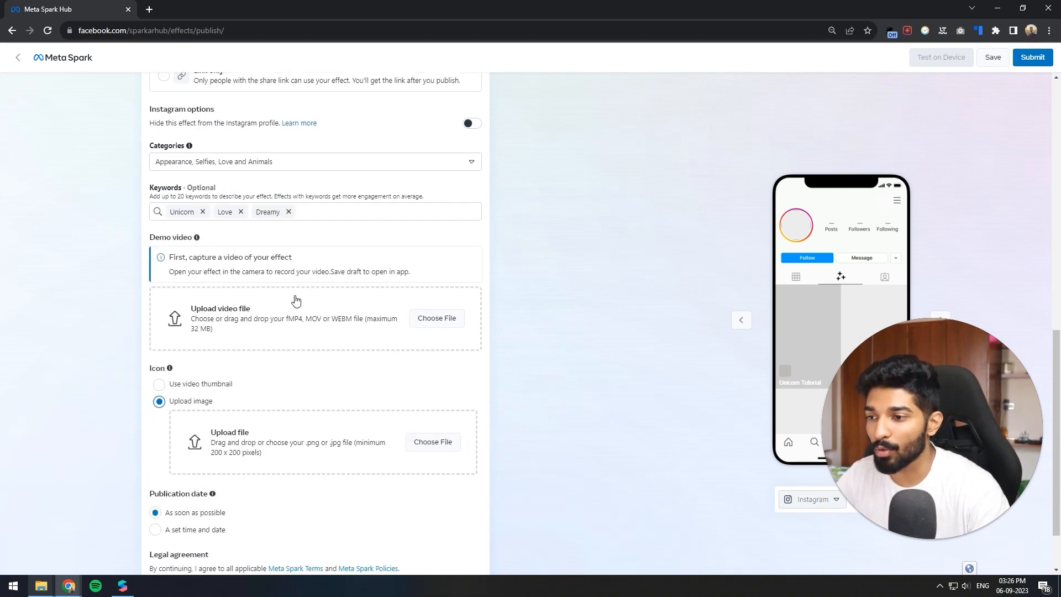
scroll(338, 416, down, 1)
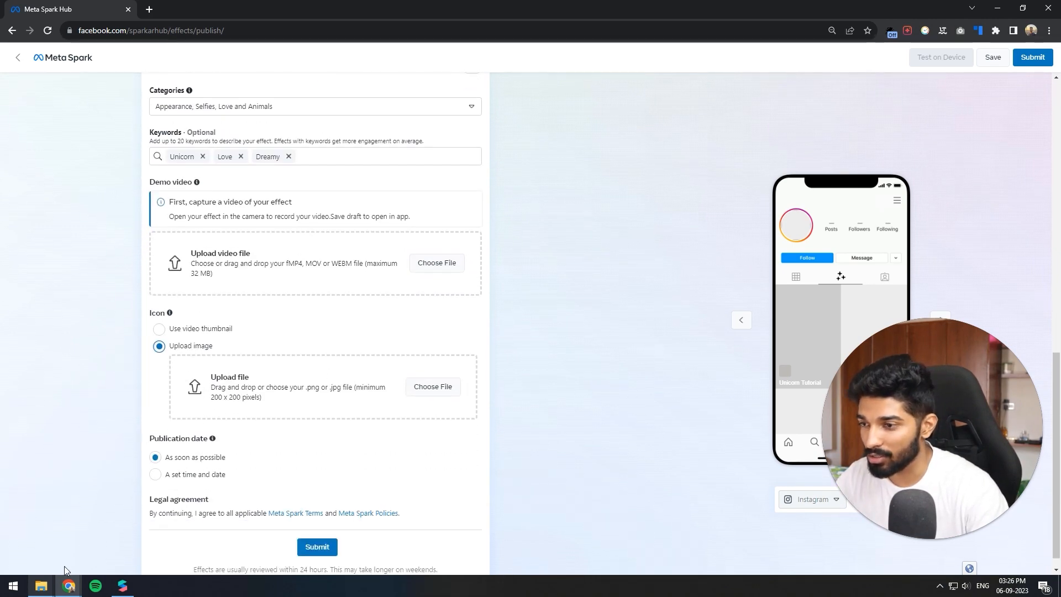
mouse_move(41, 585)
click(127, 536)
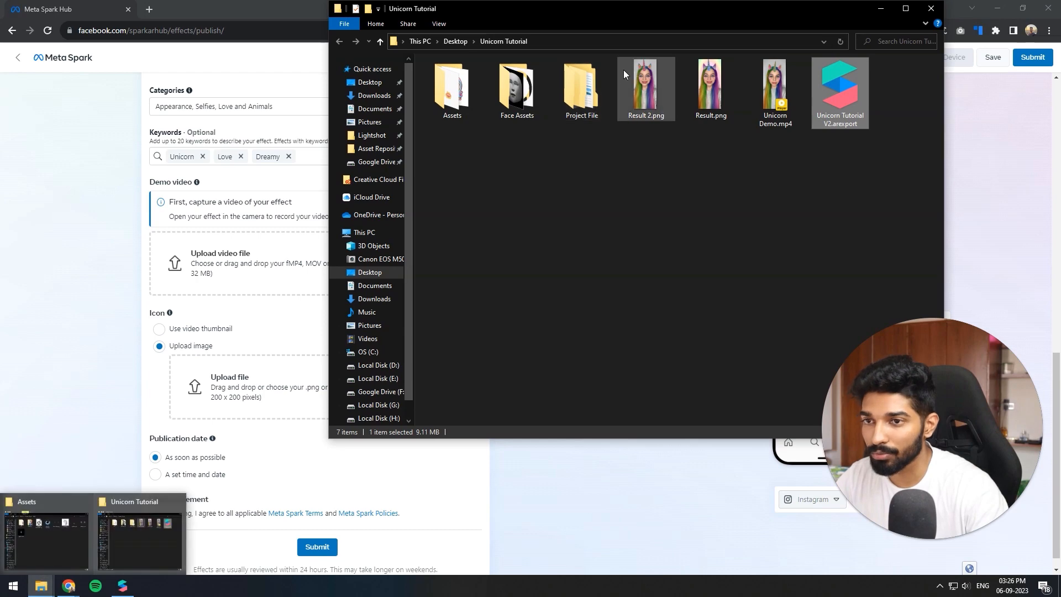
double_click(450, 88)
click(772, 92)
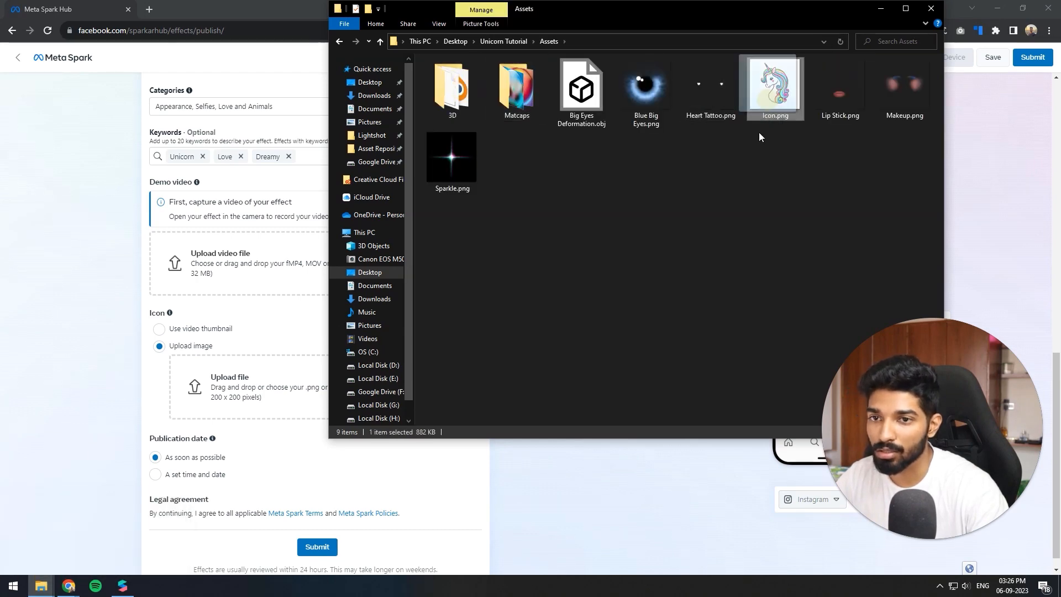
drag(773, 89, 267, 383)
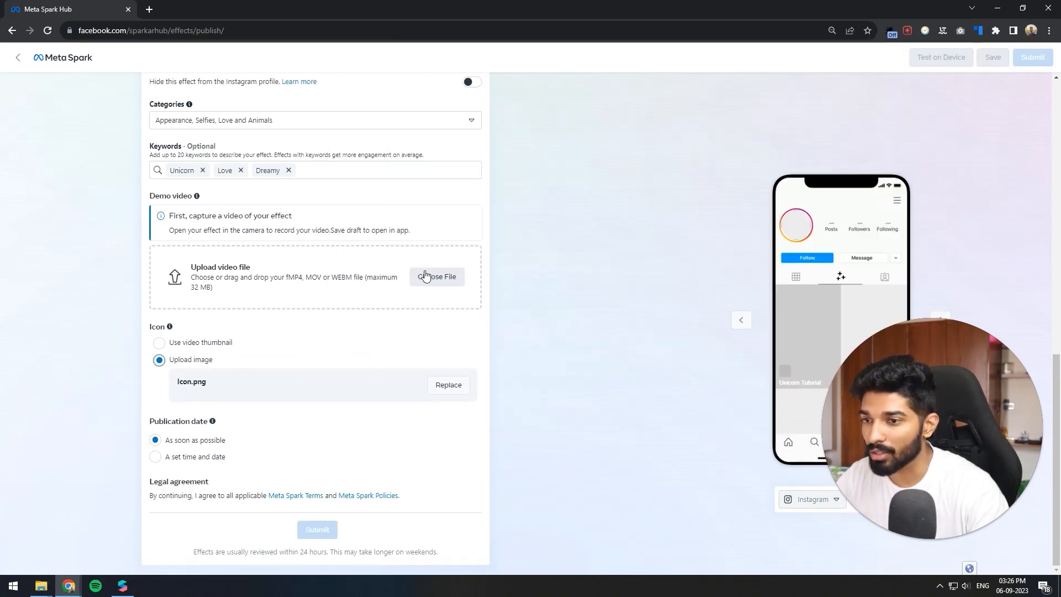
mouse_move(41, 586)
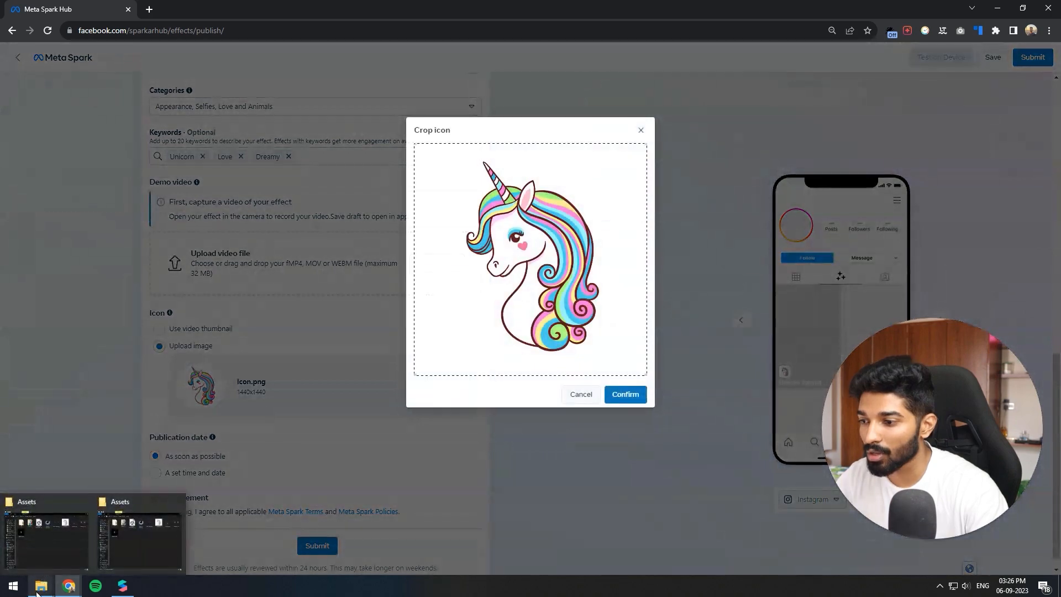
click(629, 392)
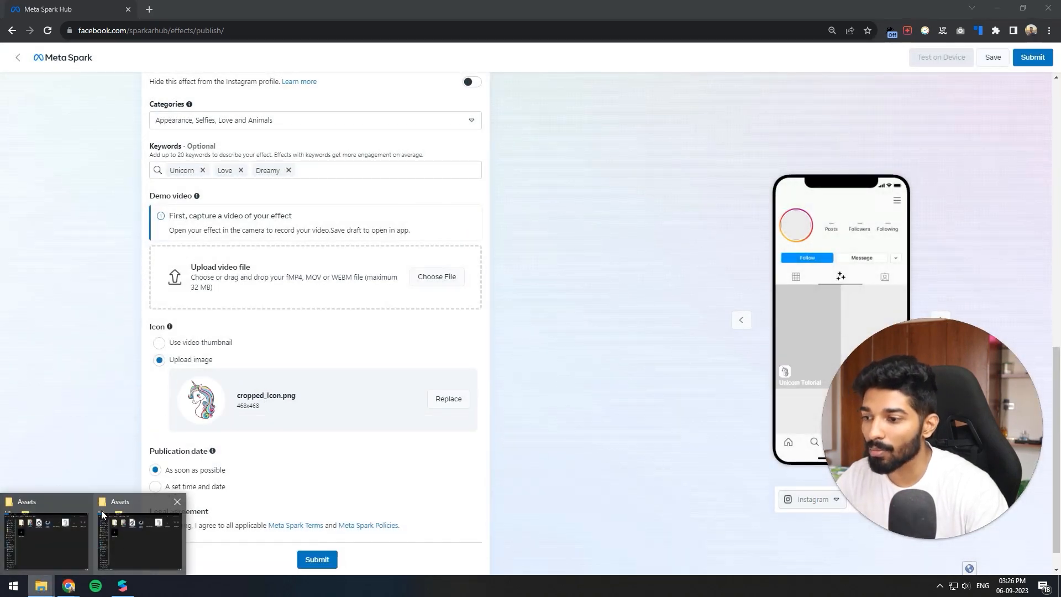
Upload Unicorn Demo.mp4 from the Unicorn Tutorial folder as the effect's demo video.
click(89, 502)
click(83, 539)
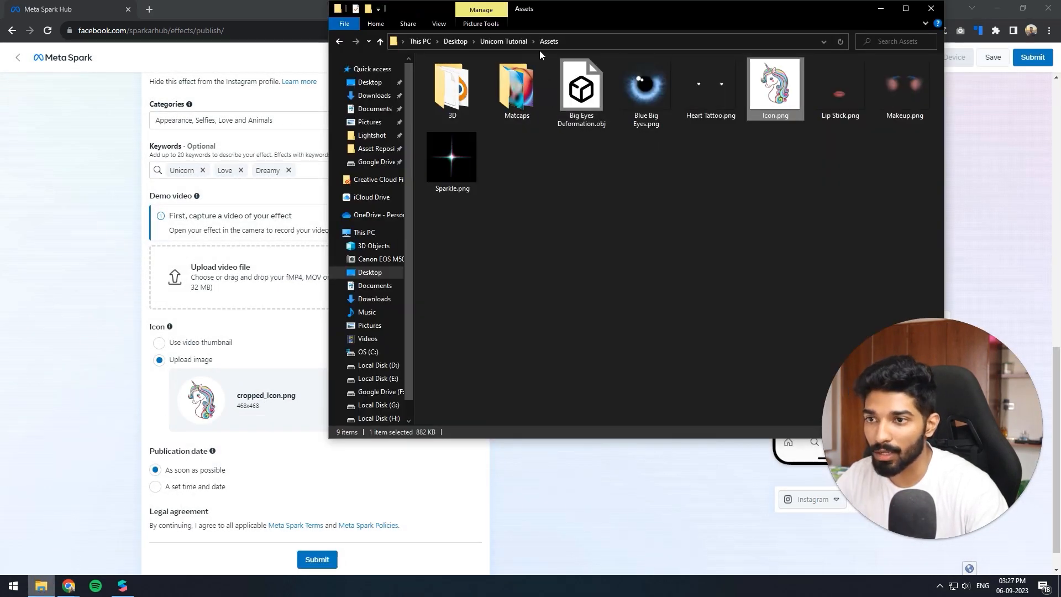
click(504, 41)
drag(763, 10, 871, 69)
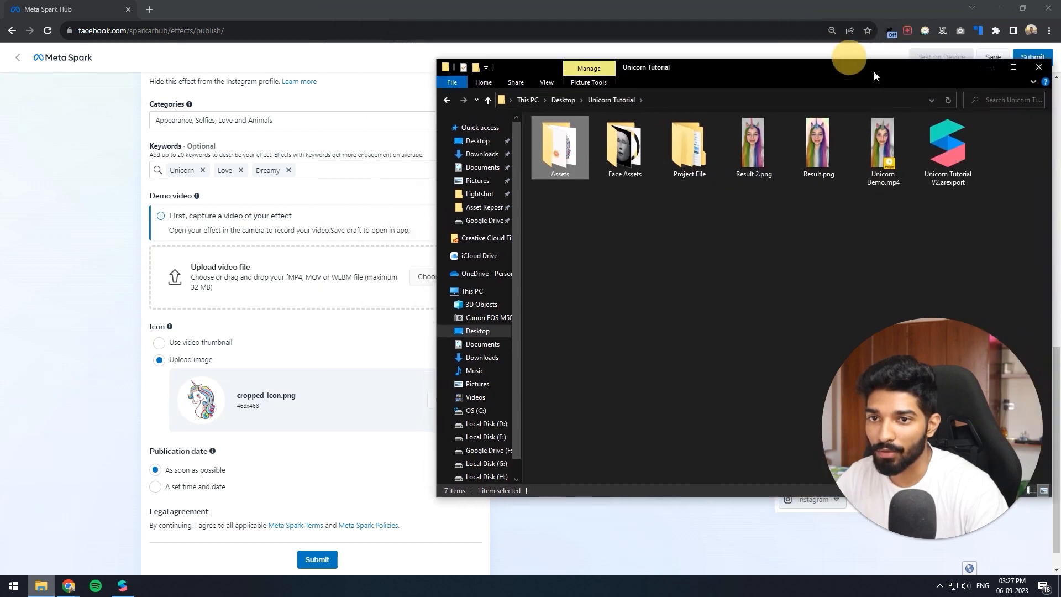
drag(900, 163, 412, 277)
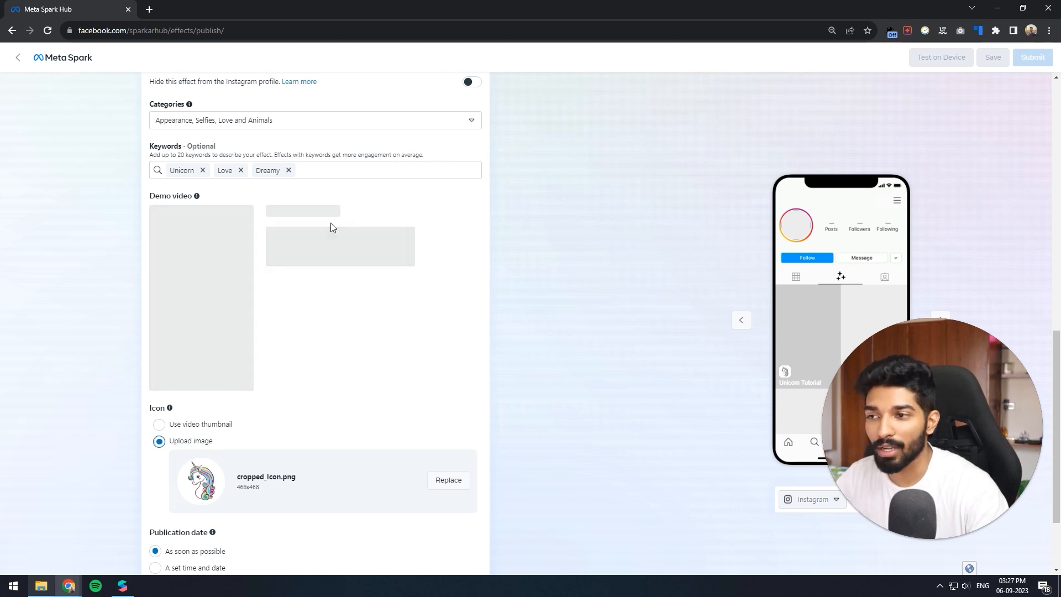
scroll(447, 289, down, 2)
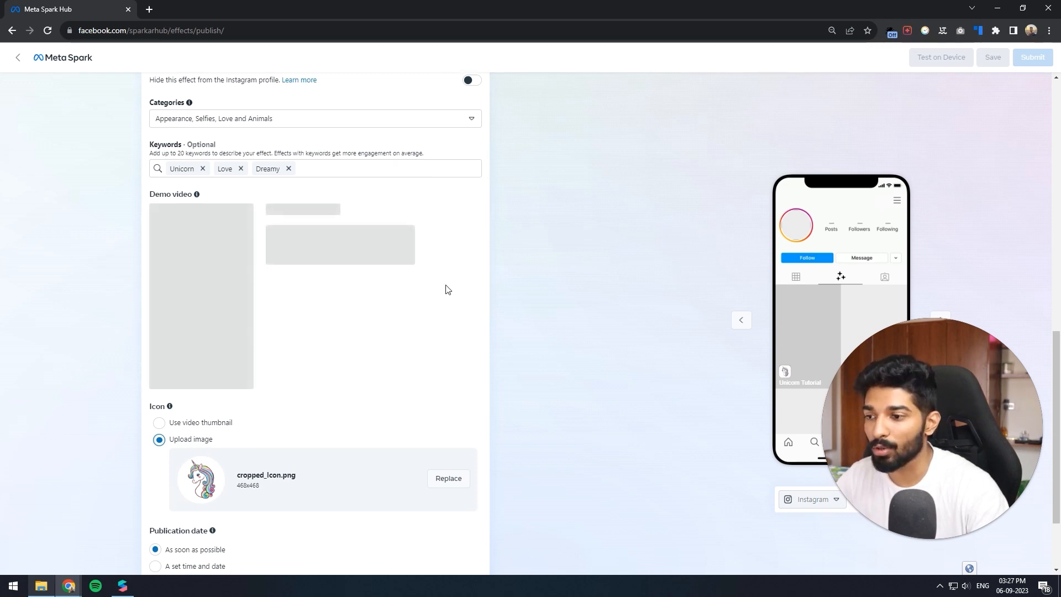
scroll(446, 290, up, 3)
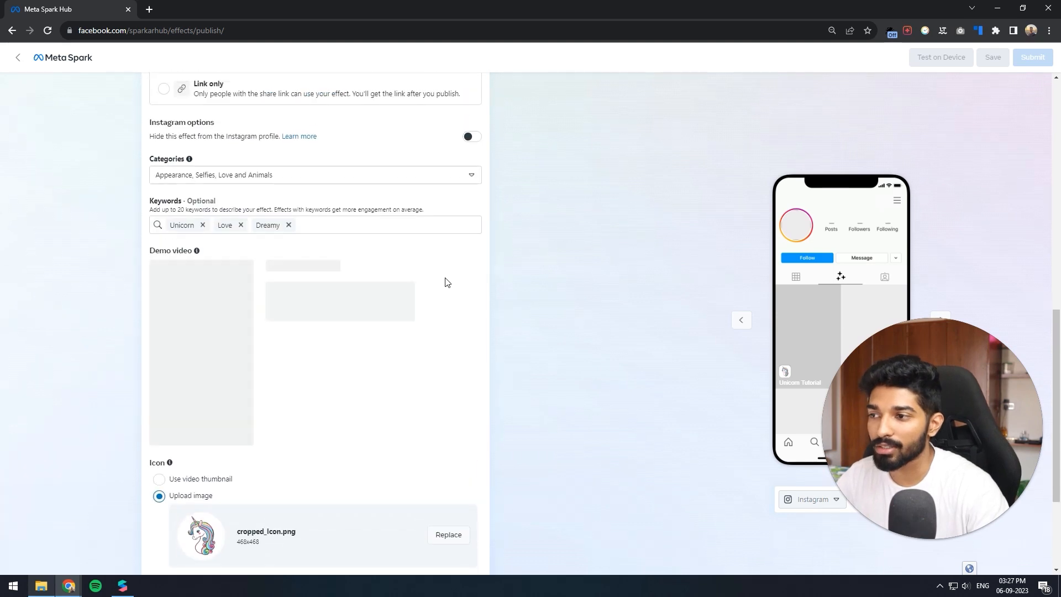
scroll(446, 281, down, 2)
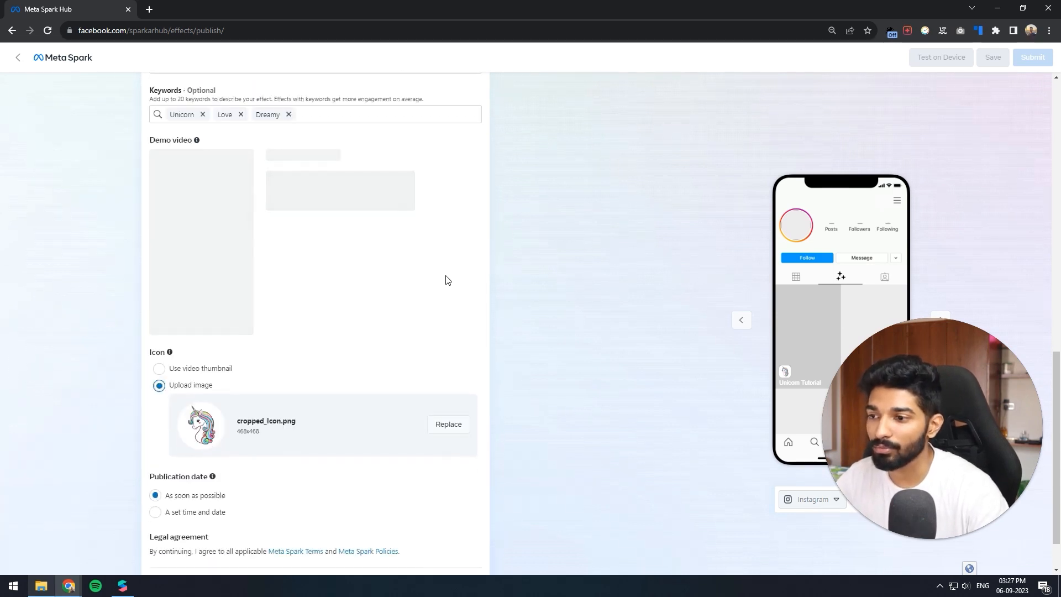
scroll(447, 281, up, 2)
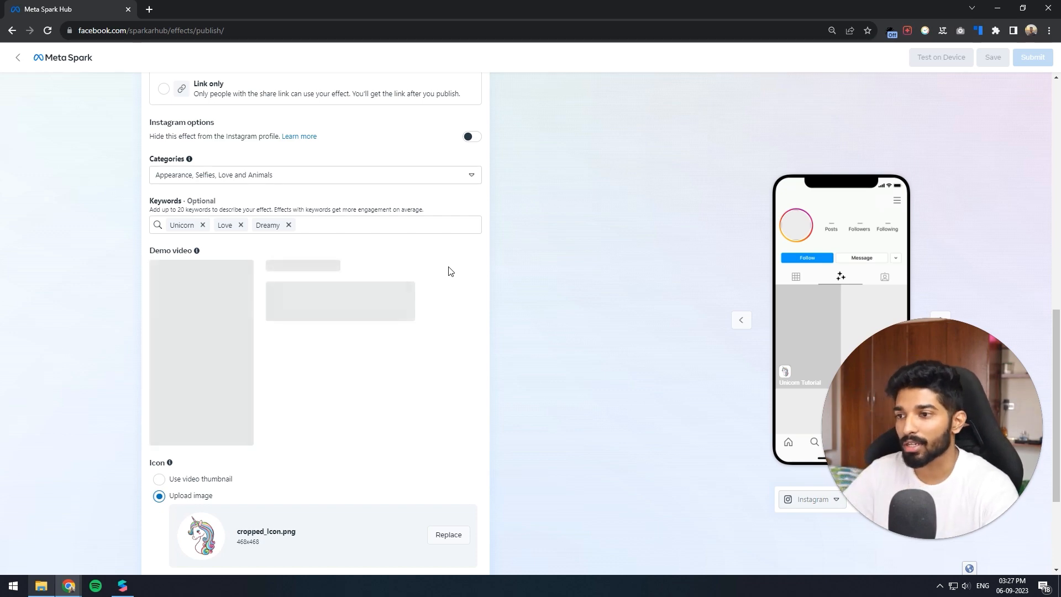
scroll(433, 261, up, 5)
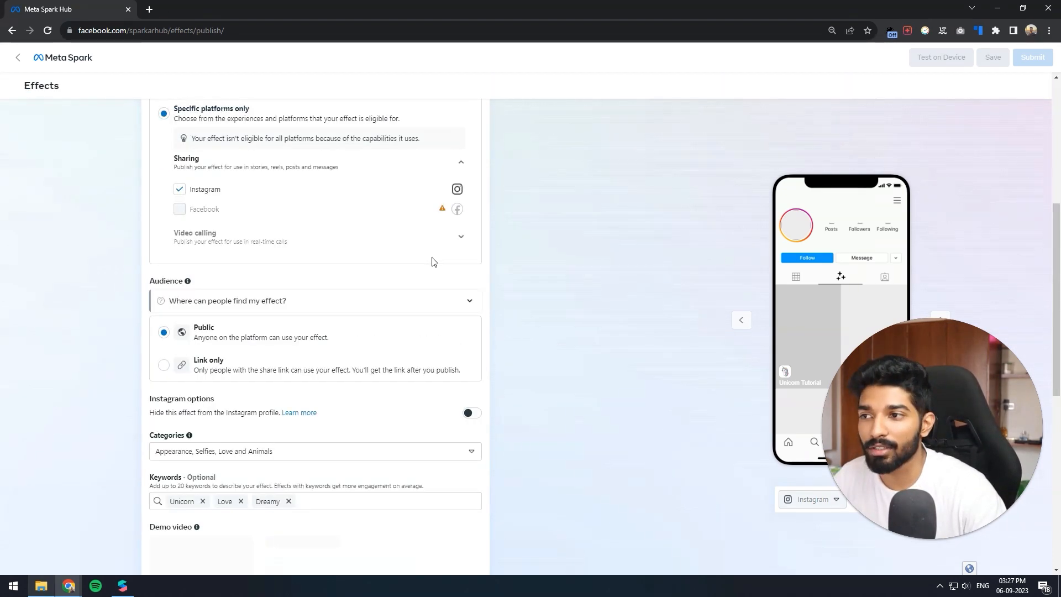
Review the completed publishing form, from the effect's name and file through the demo video, icon and publication date.
scroll(434, 261, down, 7)
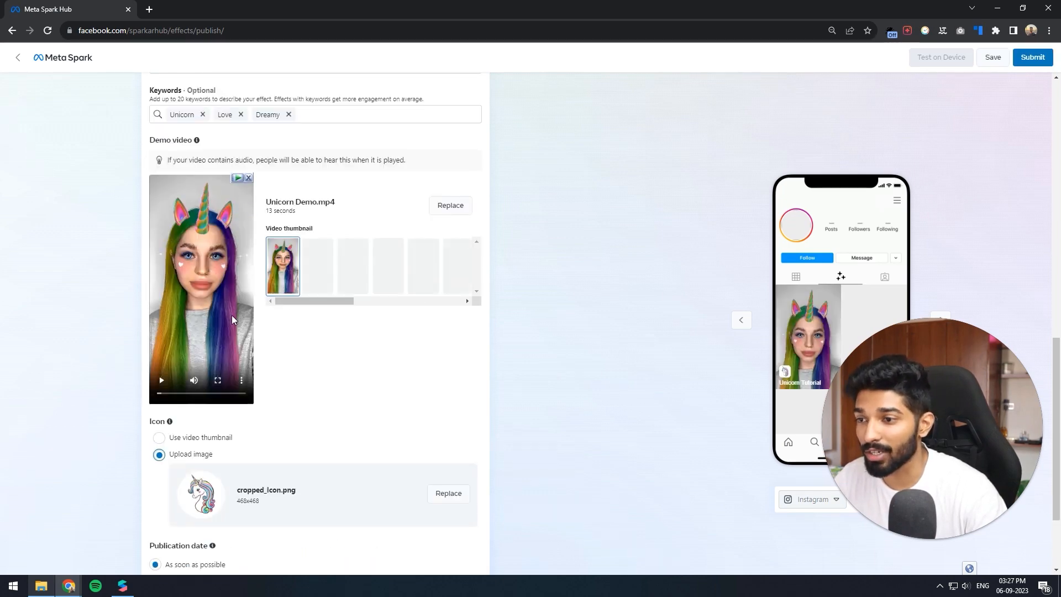
scroll(298, 328, down, 2)
scroll(277, 442, down, 2)
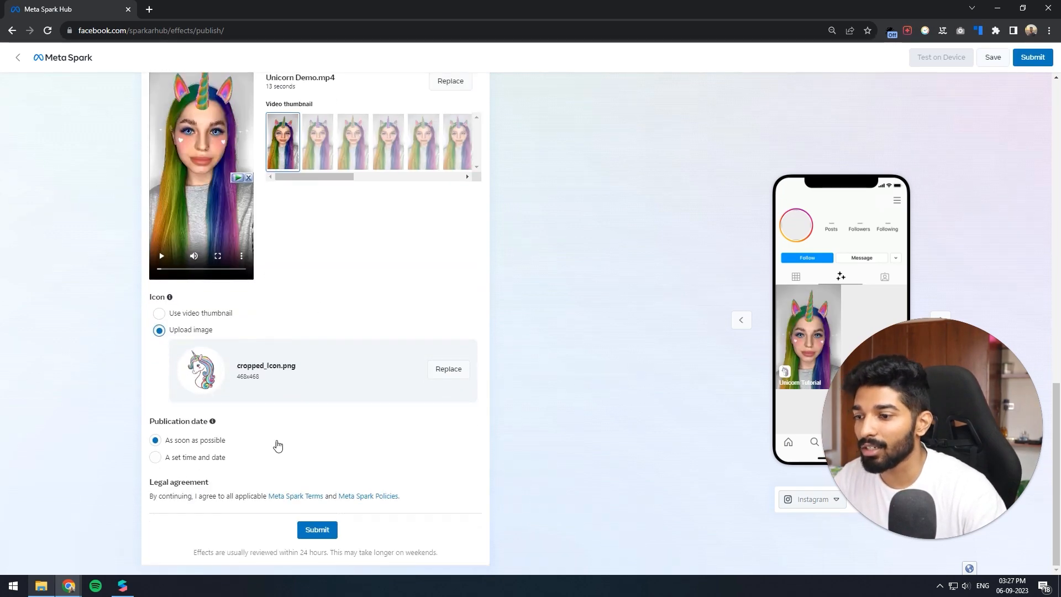
scroll(276, 443, up, 20)
scroll(390, 265, down, 15)
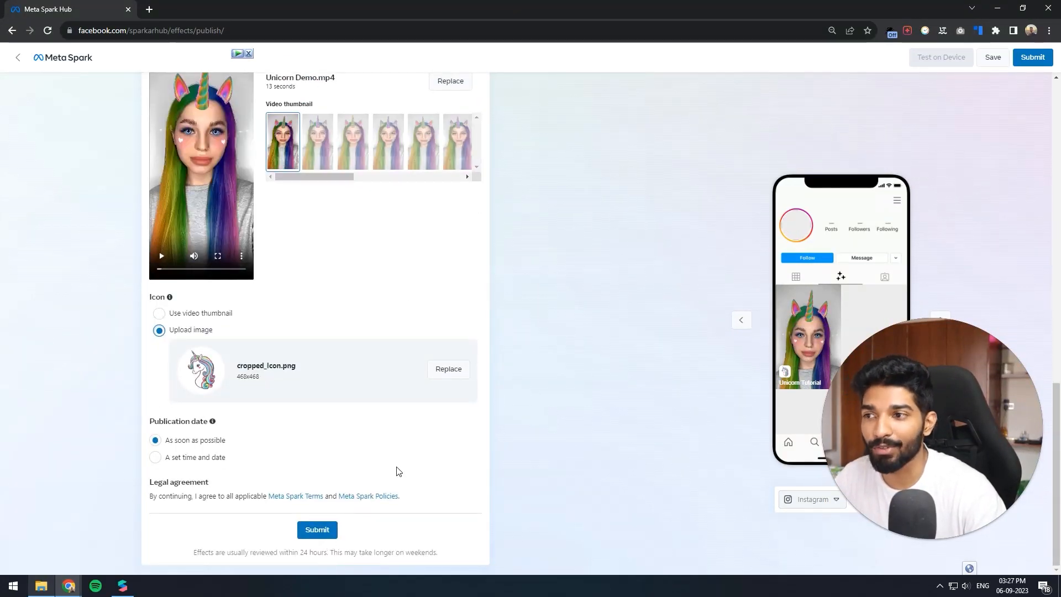
scroll(398, 471, up, 15)
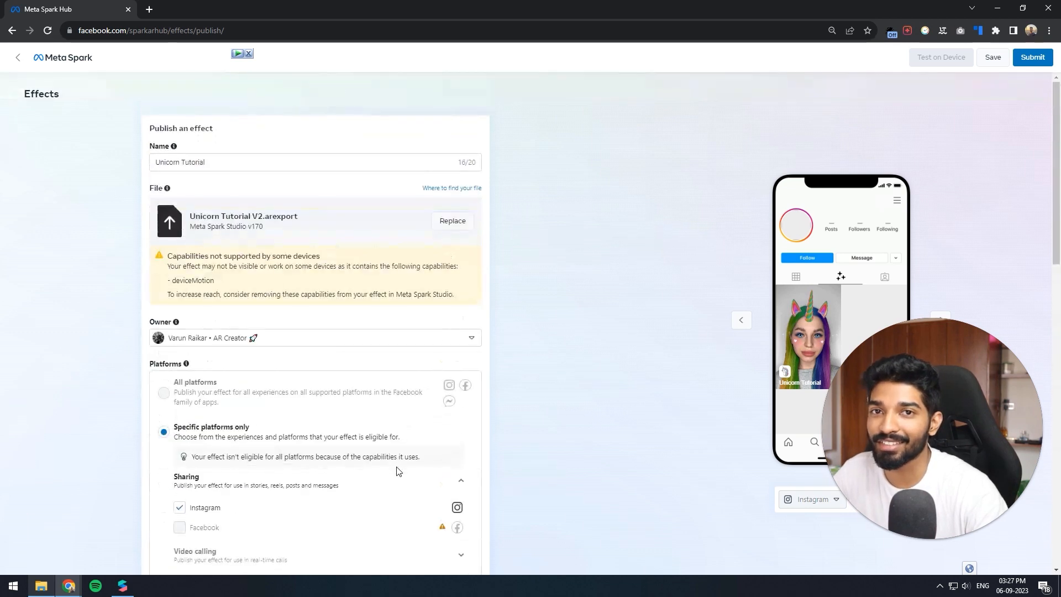